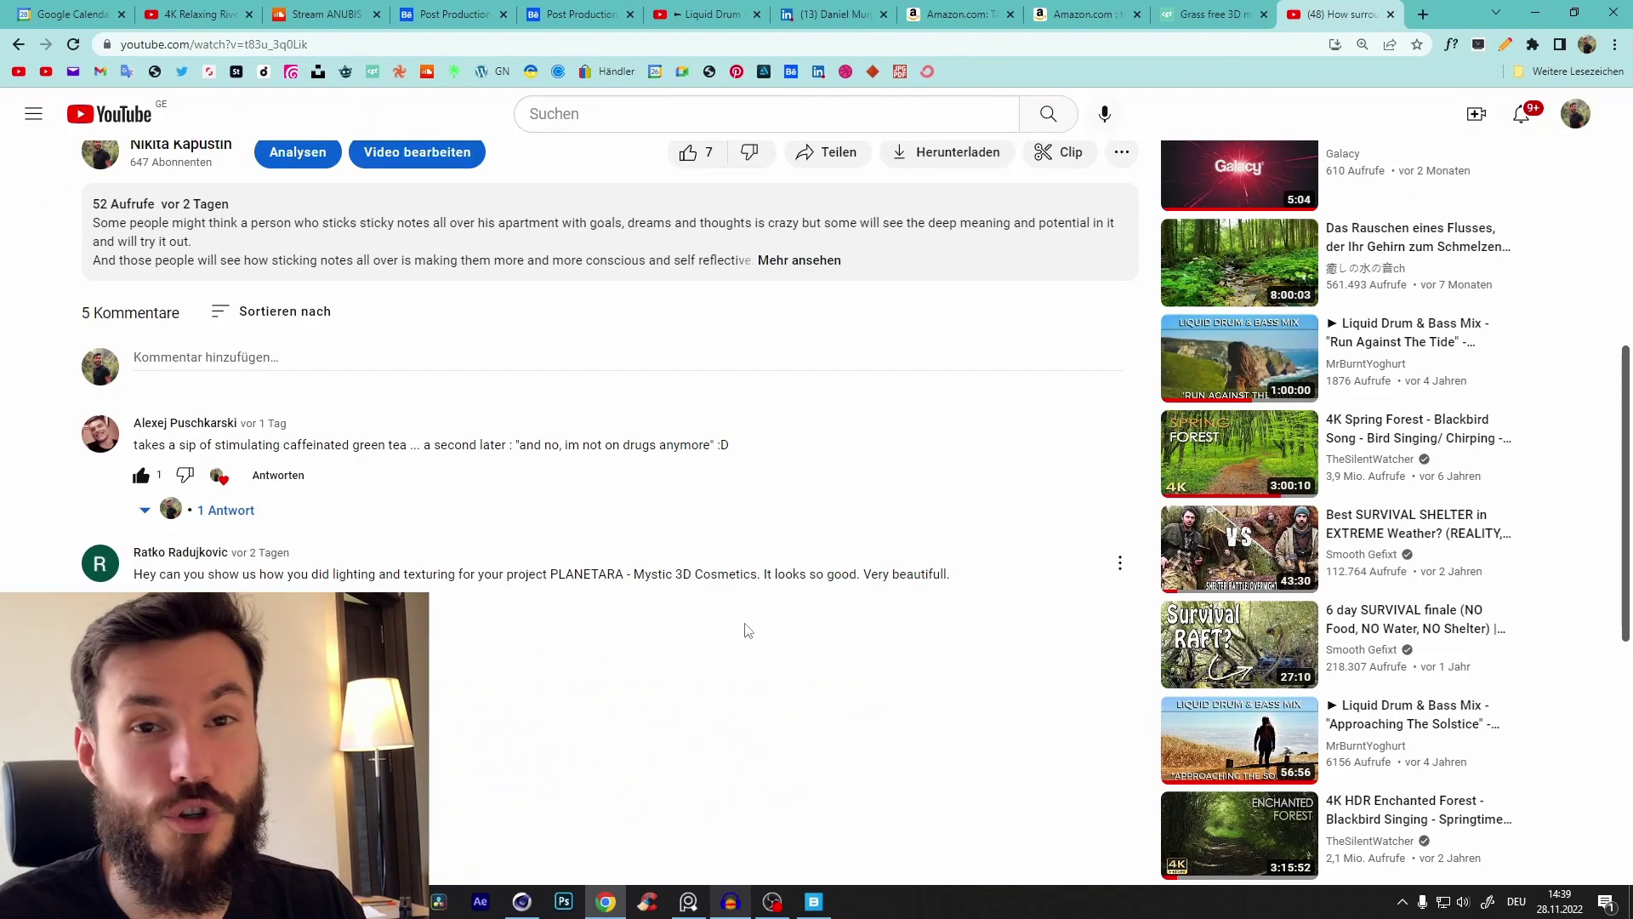
Step: Switch to the PureRef board and examine the full floating-rock render of the PLANETARA cosmetics
left_click(1531, 10)
left_click(688, 901)
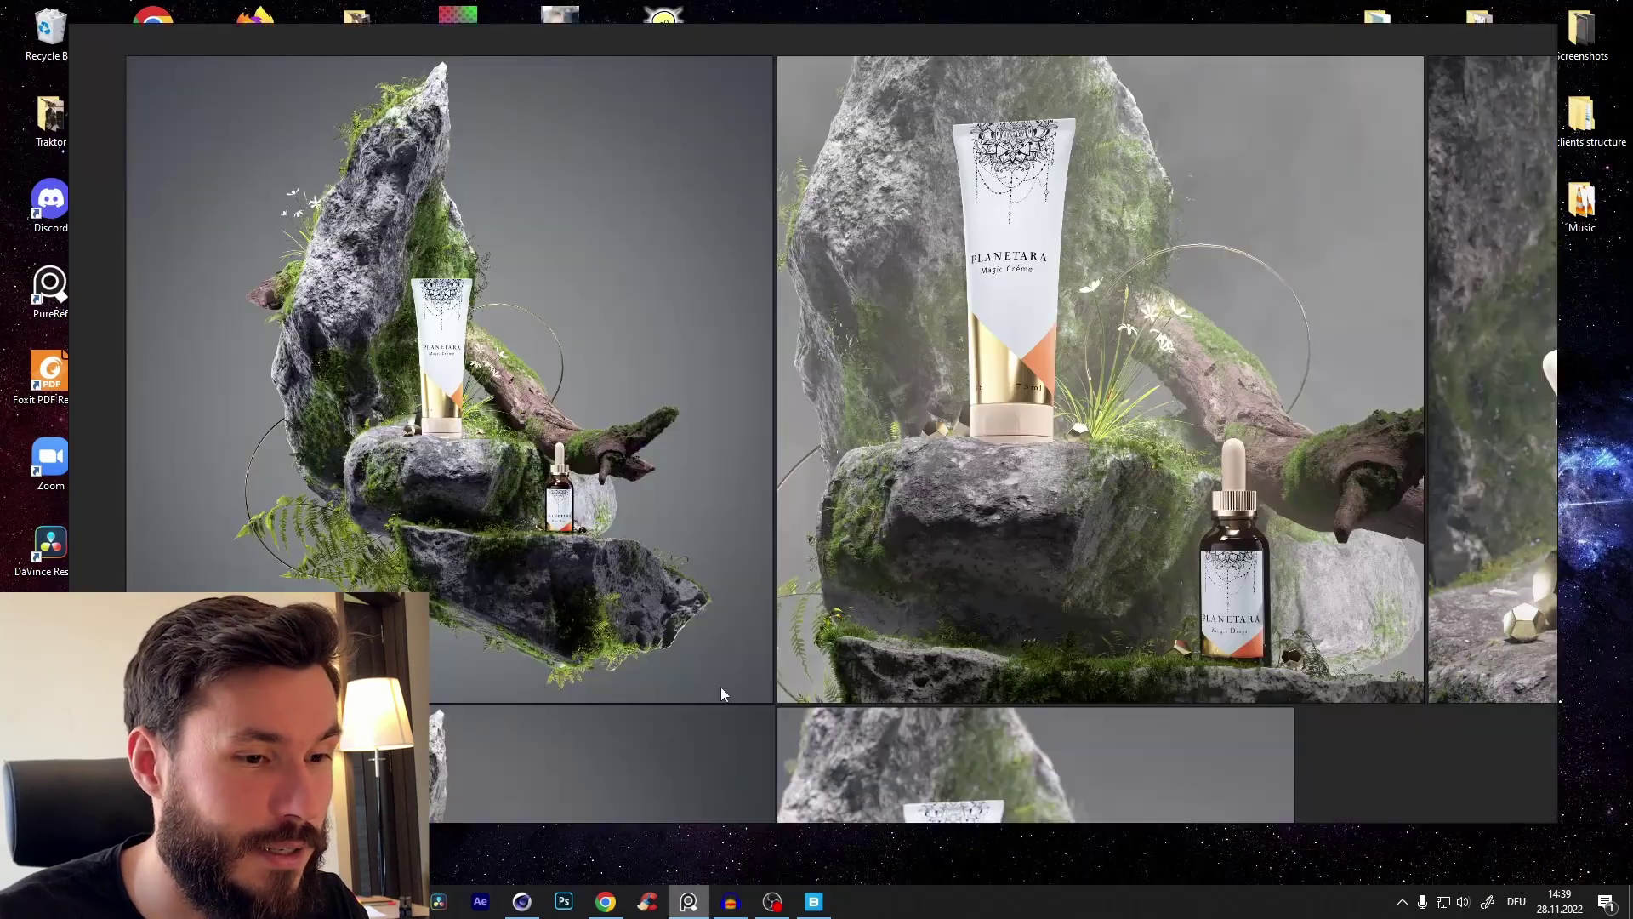
scroll(458, 262, "down", 3)
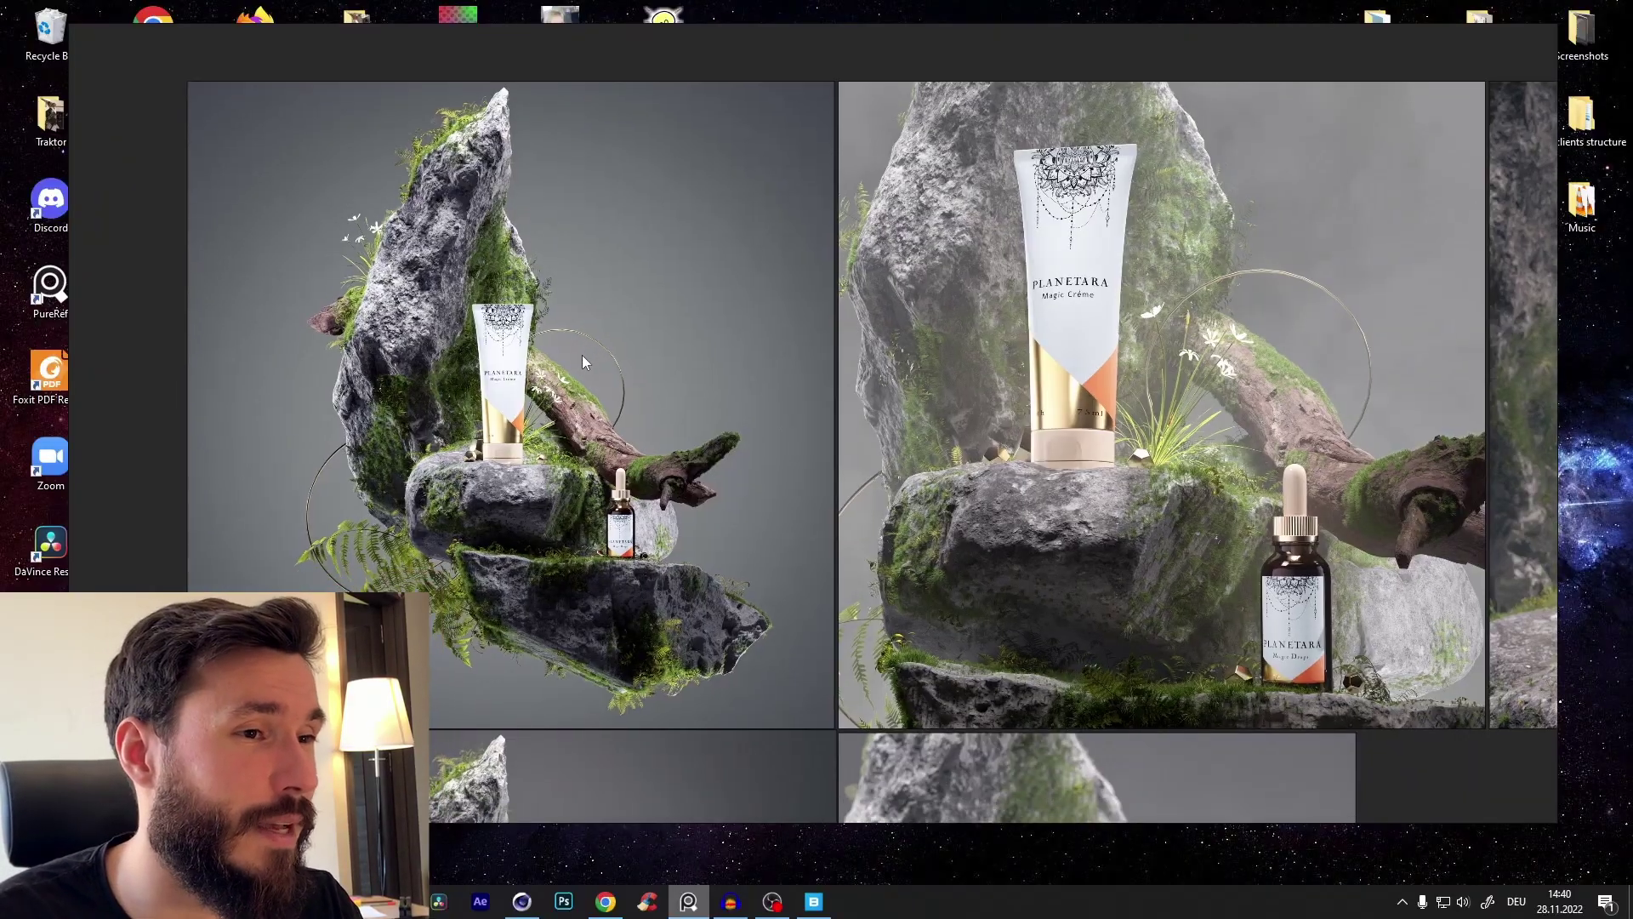
middle_click_drag(582, 354, 622, 371)
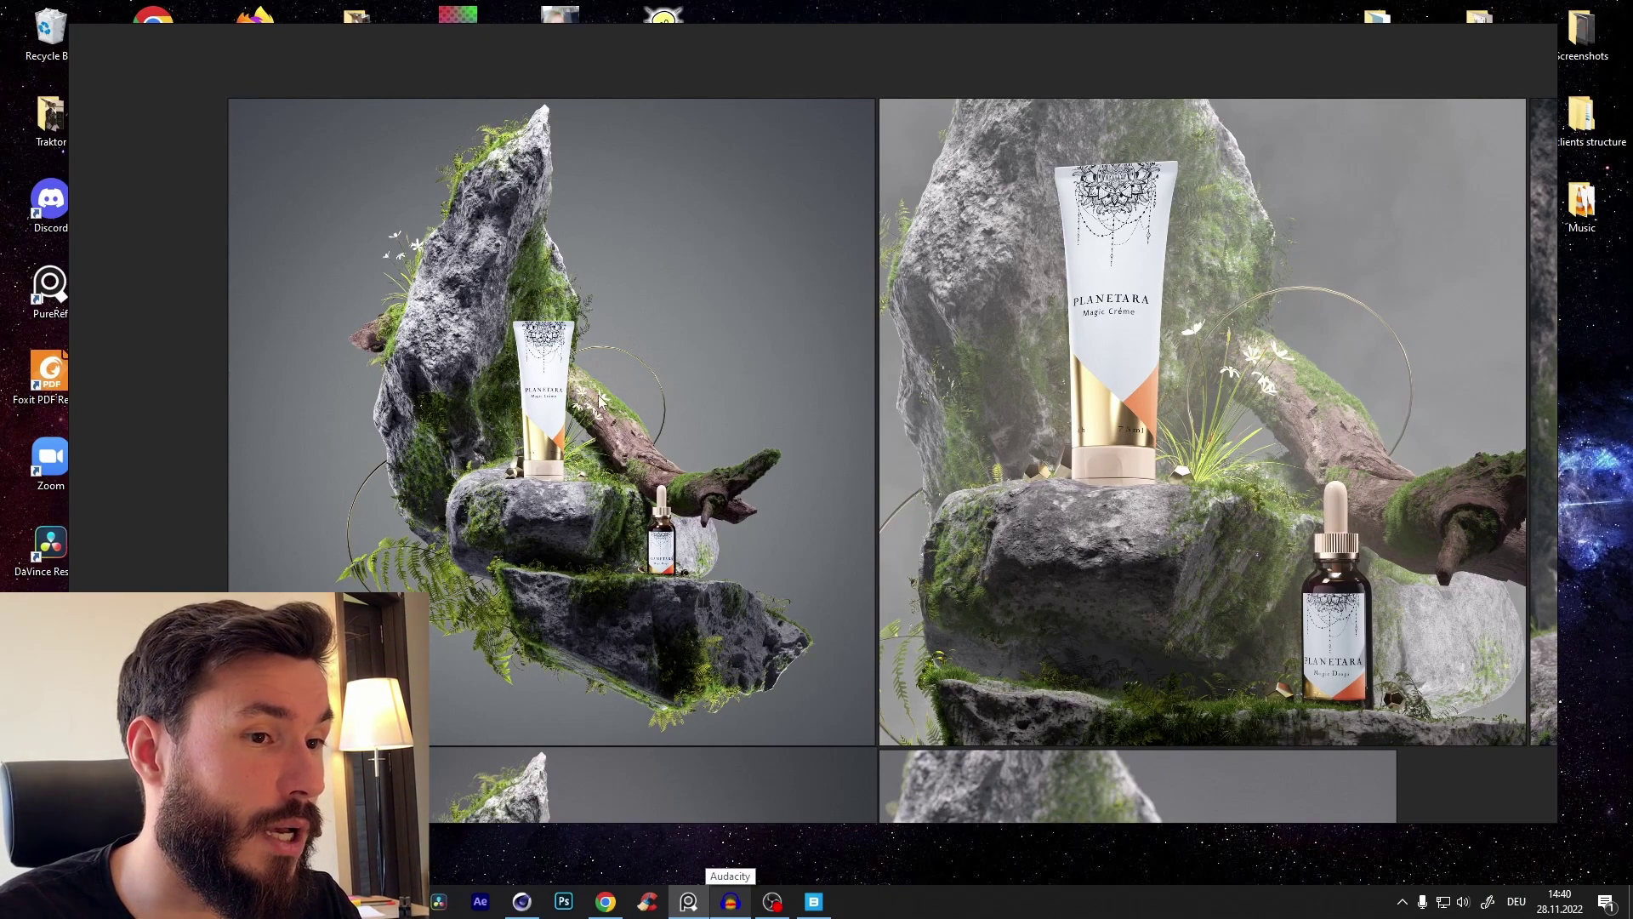
scroll(587, 434, "up", 3)
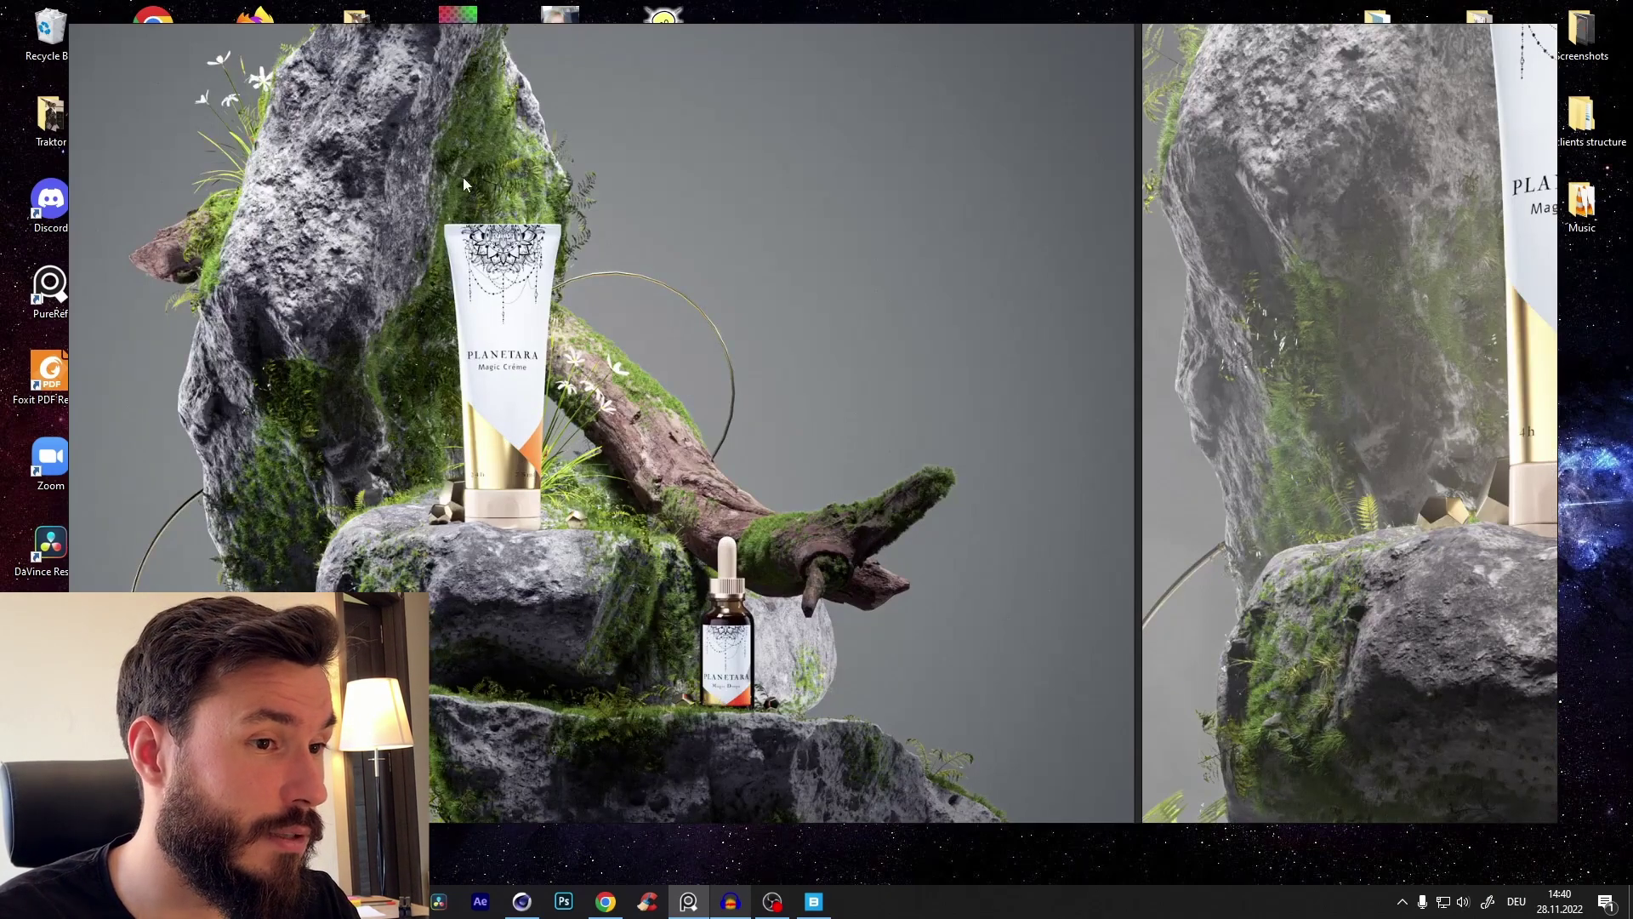
scroll(663, 487, "down", 2)
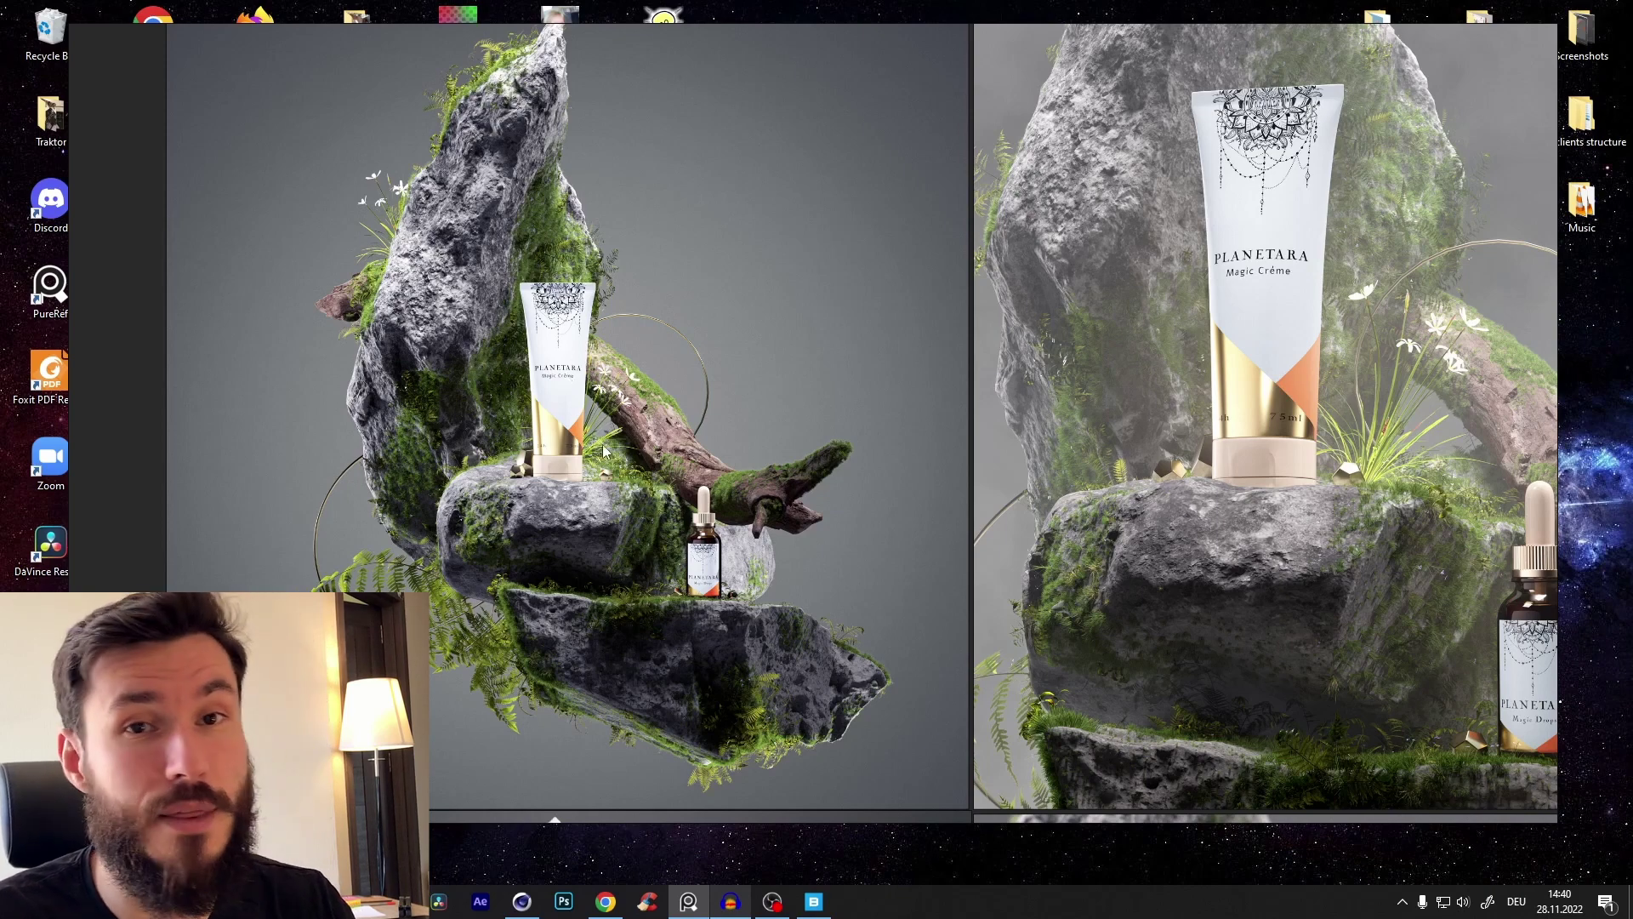
middle_click_drag(601, 427, 593, 446)
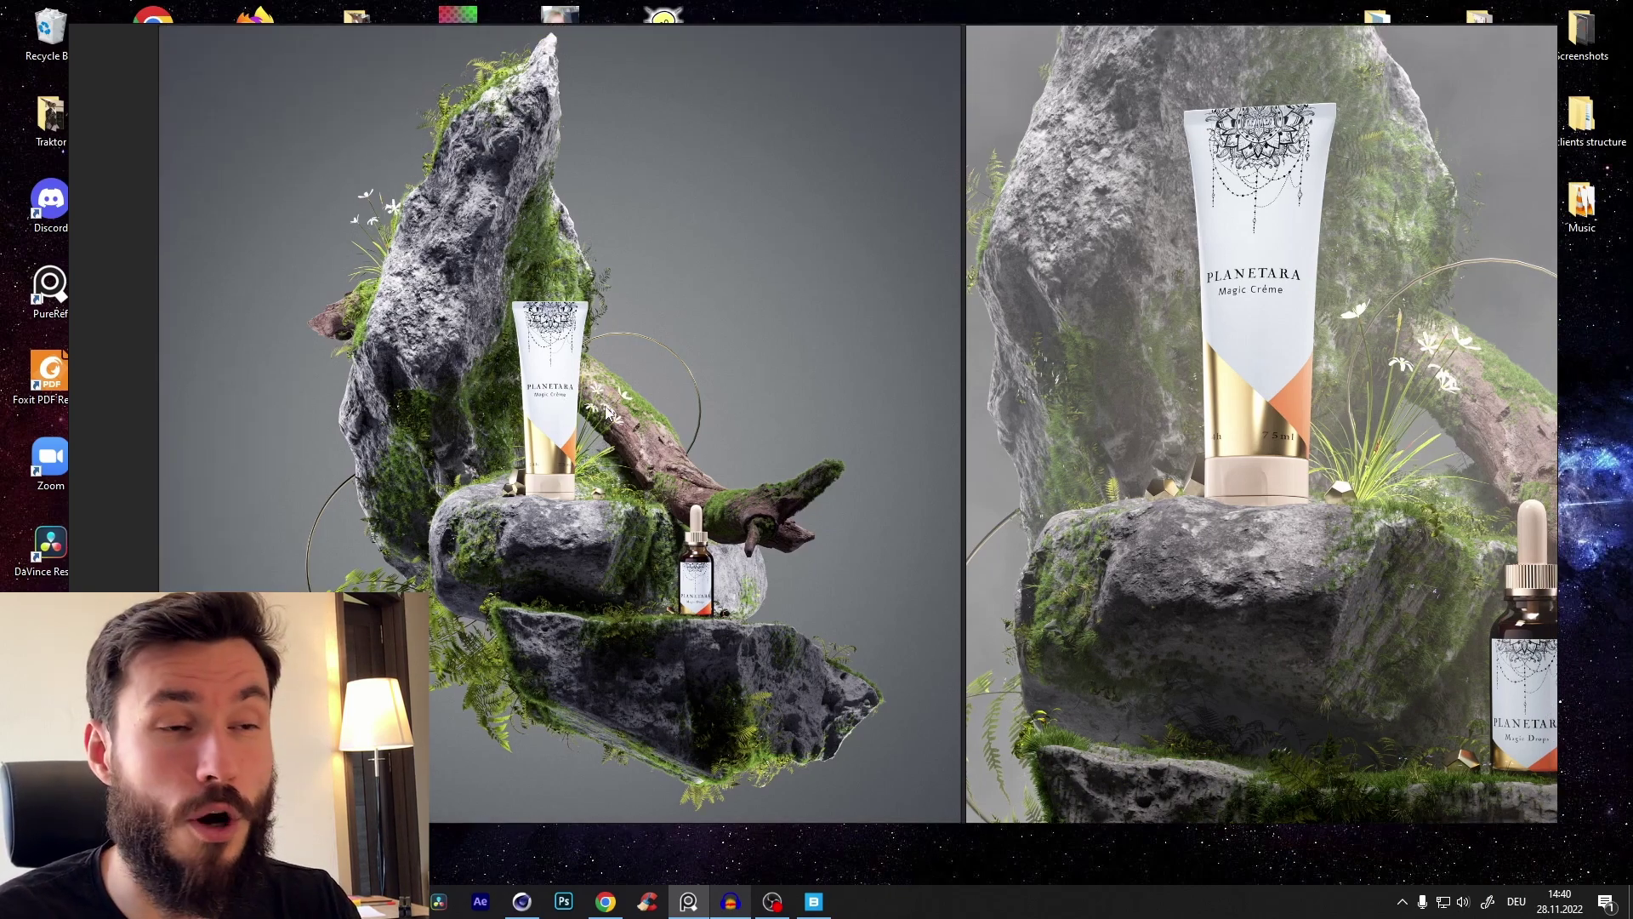
Step: Examine the dropper bottle, cream tube, moss and rock details in the closer PLANETARA render
scroll(1252, 434, "up", 6)
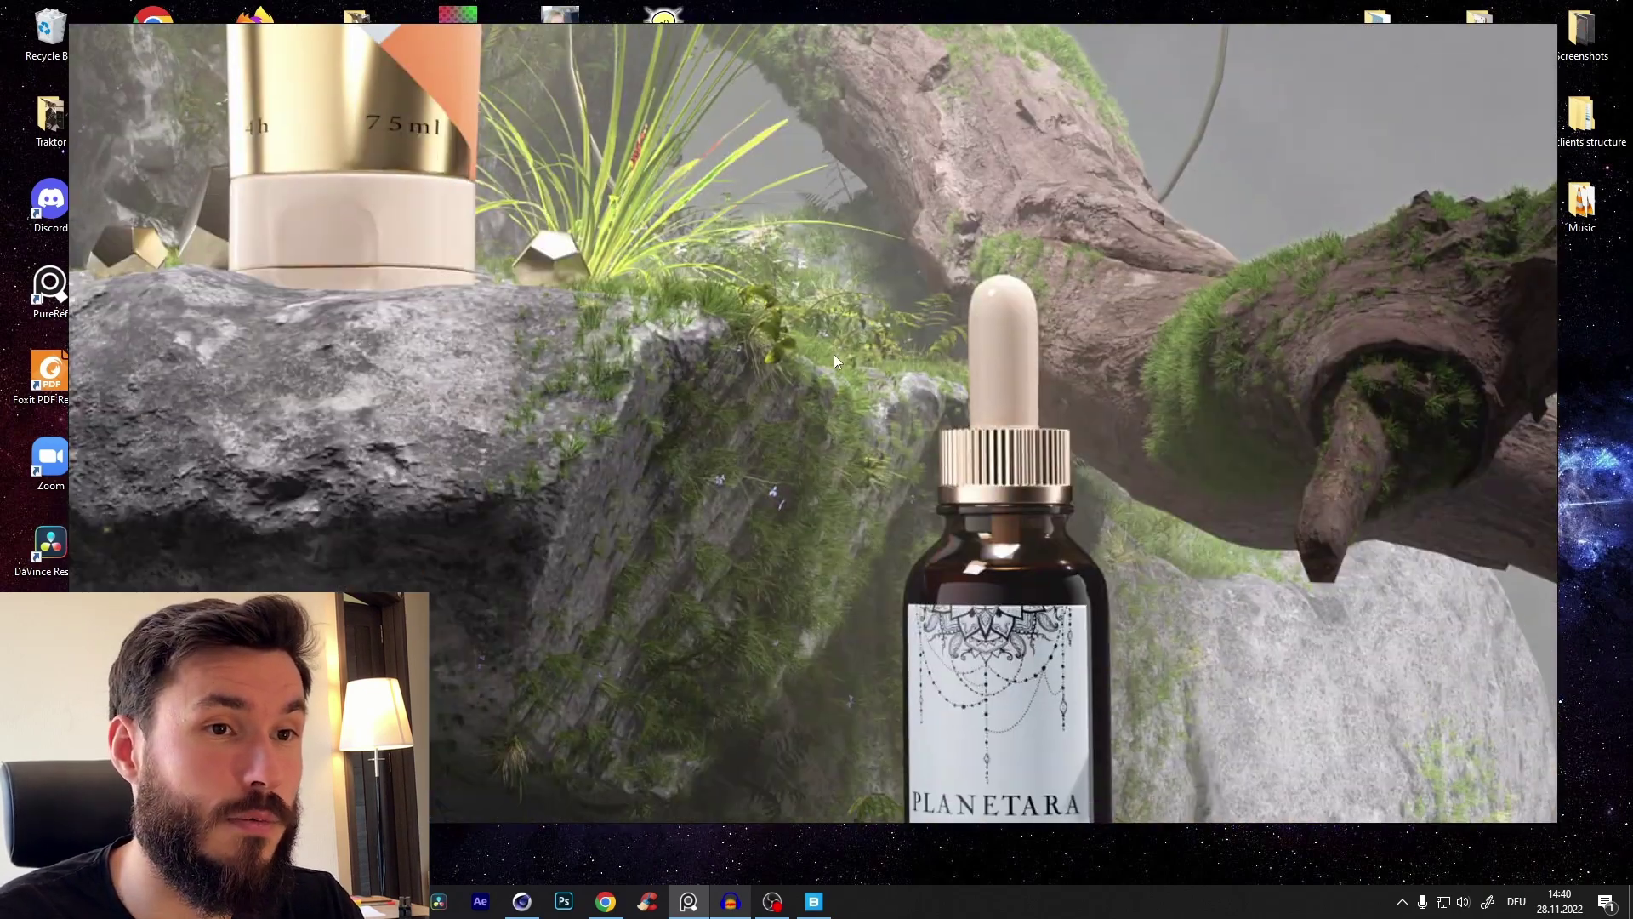
middle_click_drag(834, 354, 777, 161)
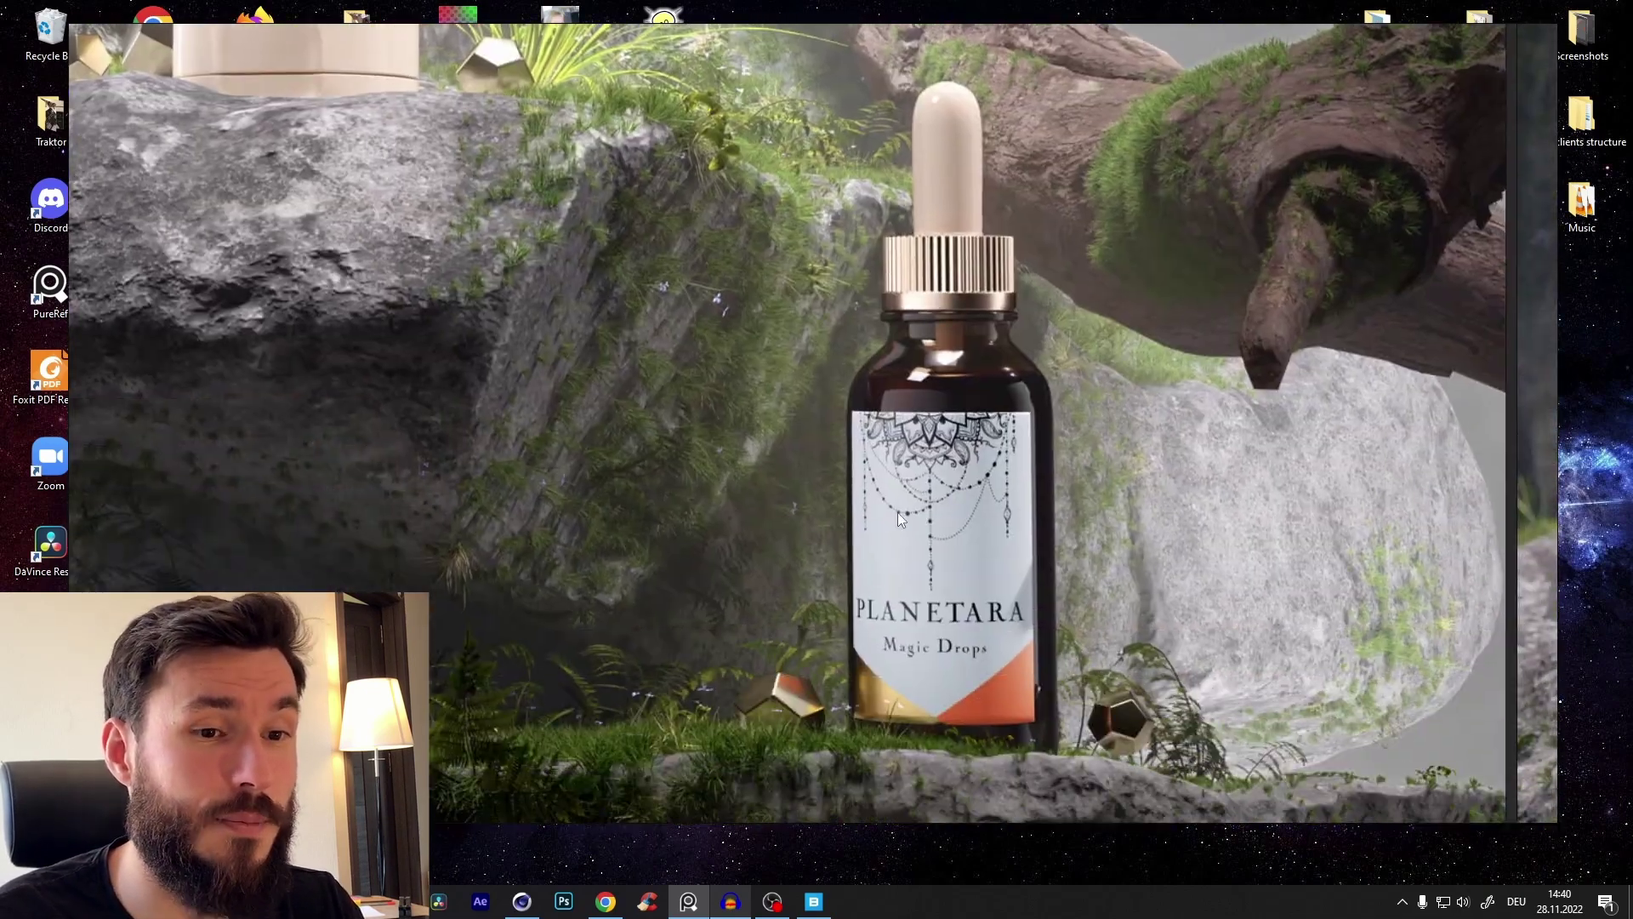
middle_click_drag(672, 293, 1066, 655)
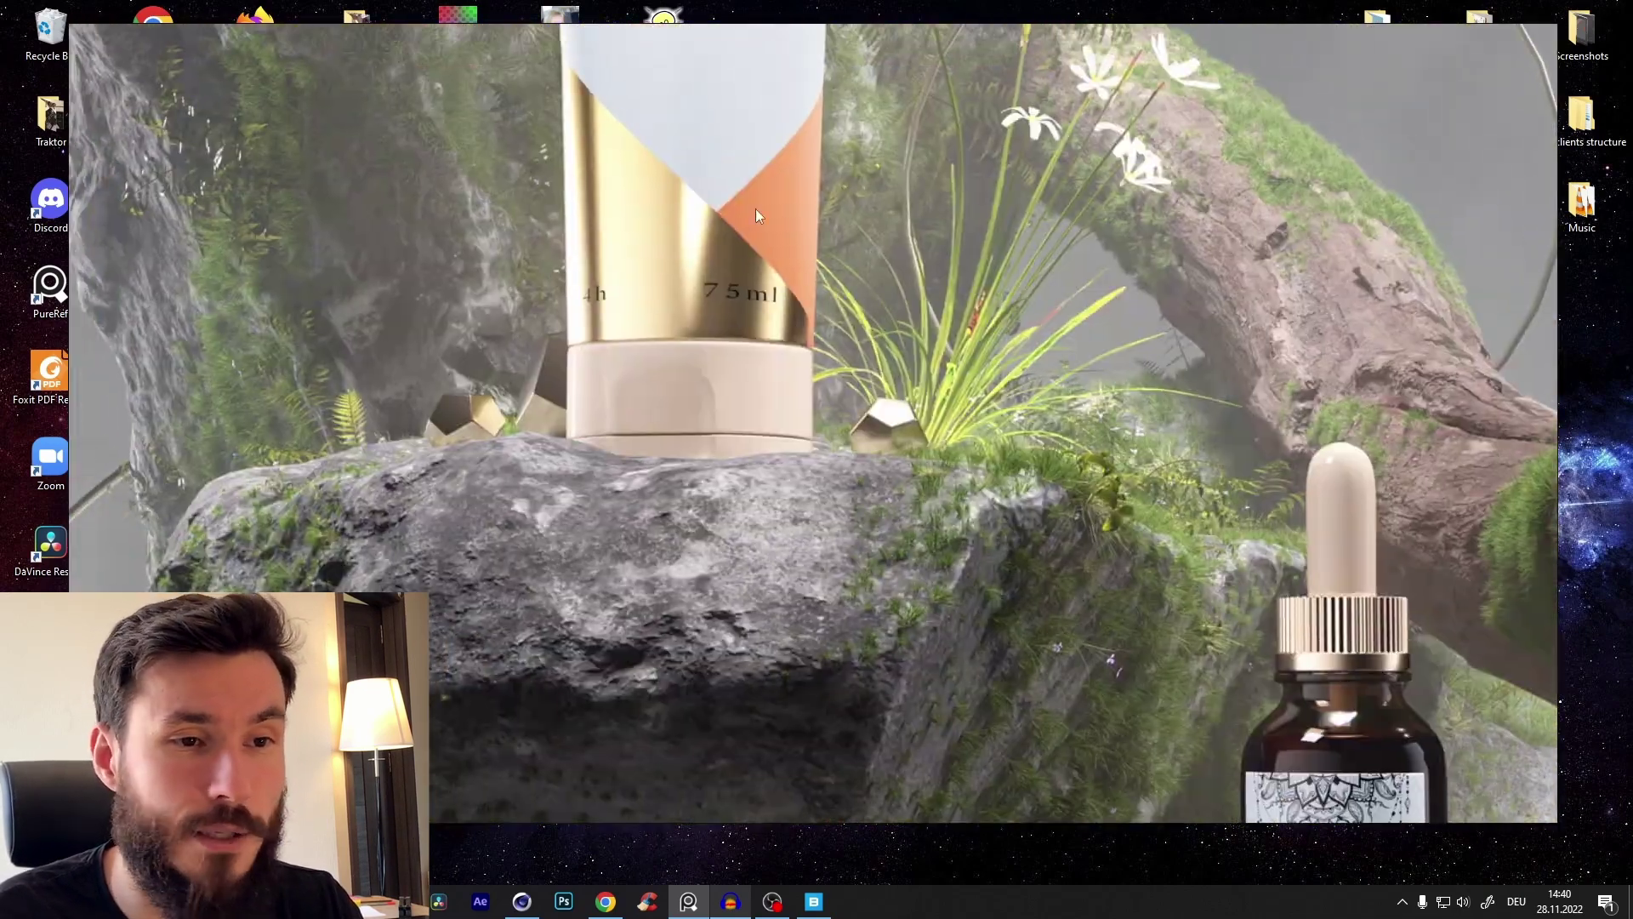
middle_click_drag(755, 207, 859, 531)
scroll(627, 466, "up", 2)
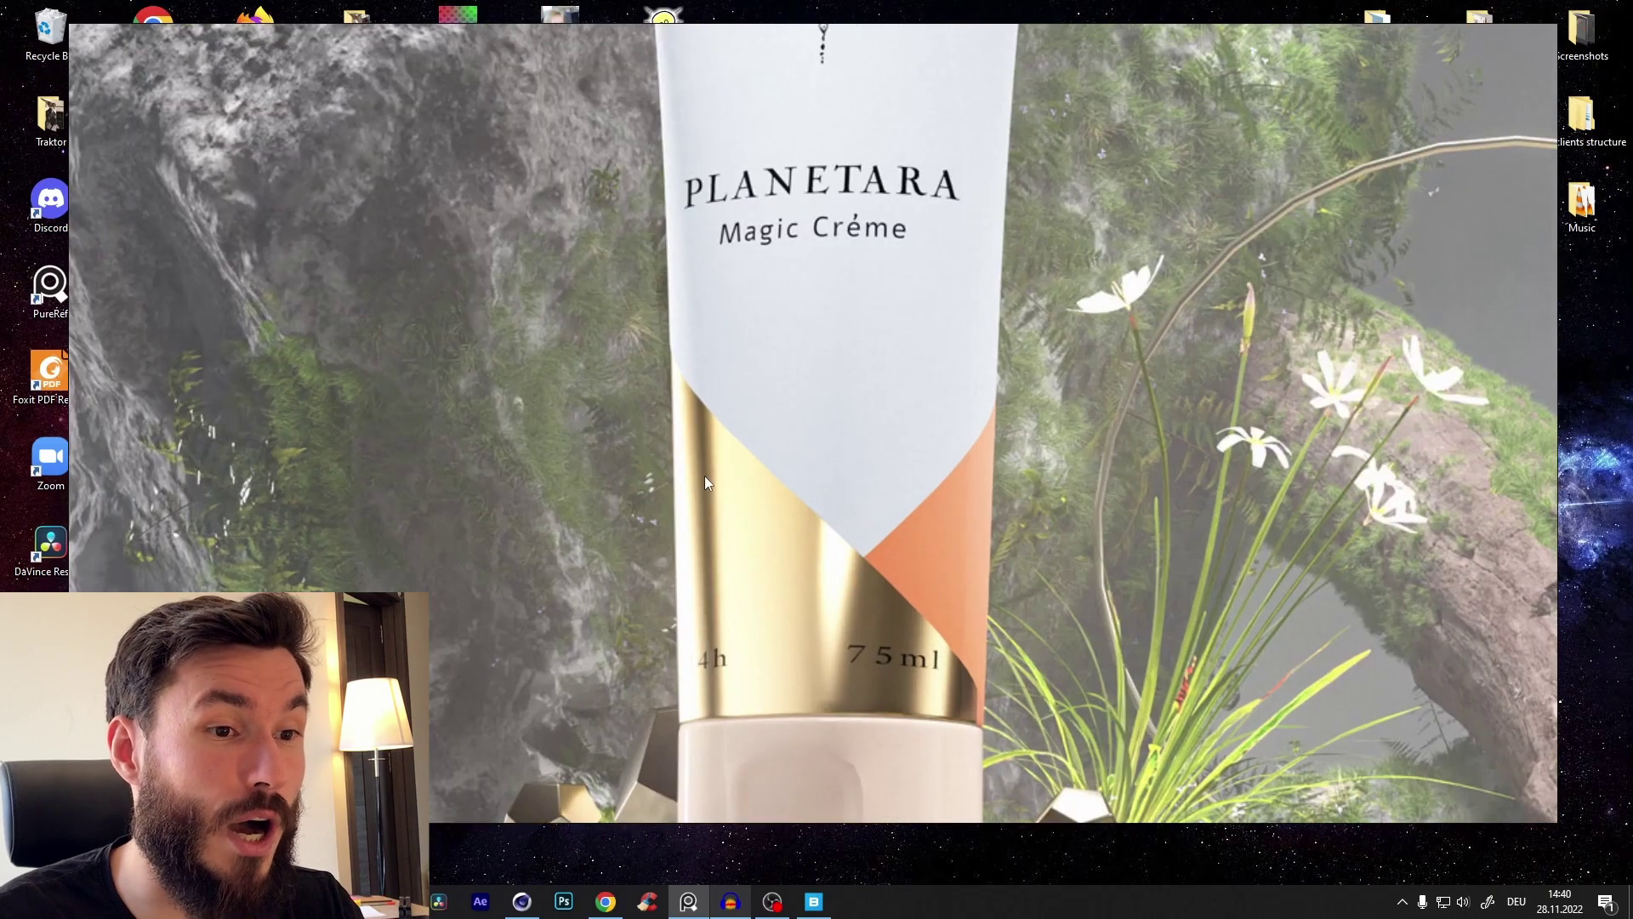
scroll(752, 498, "down", 3)
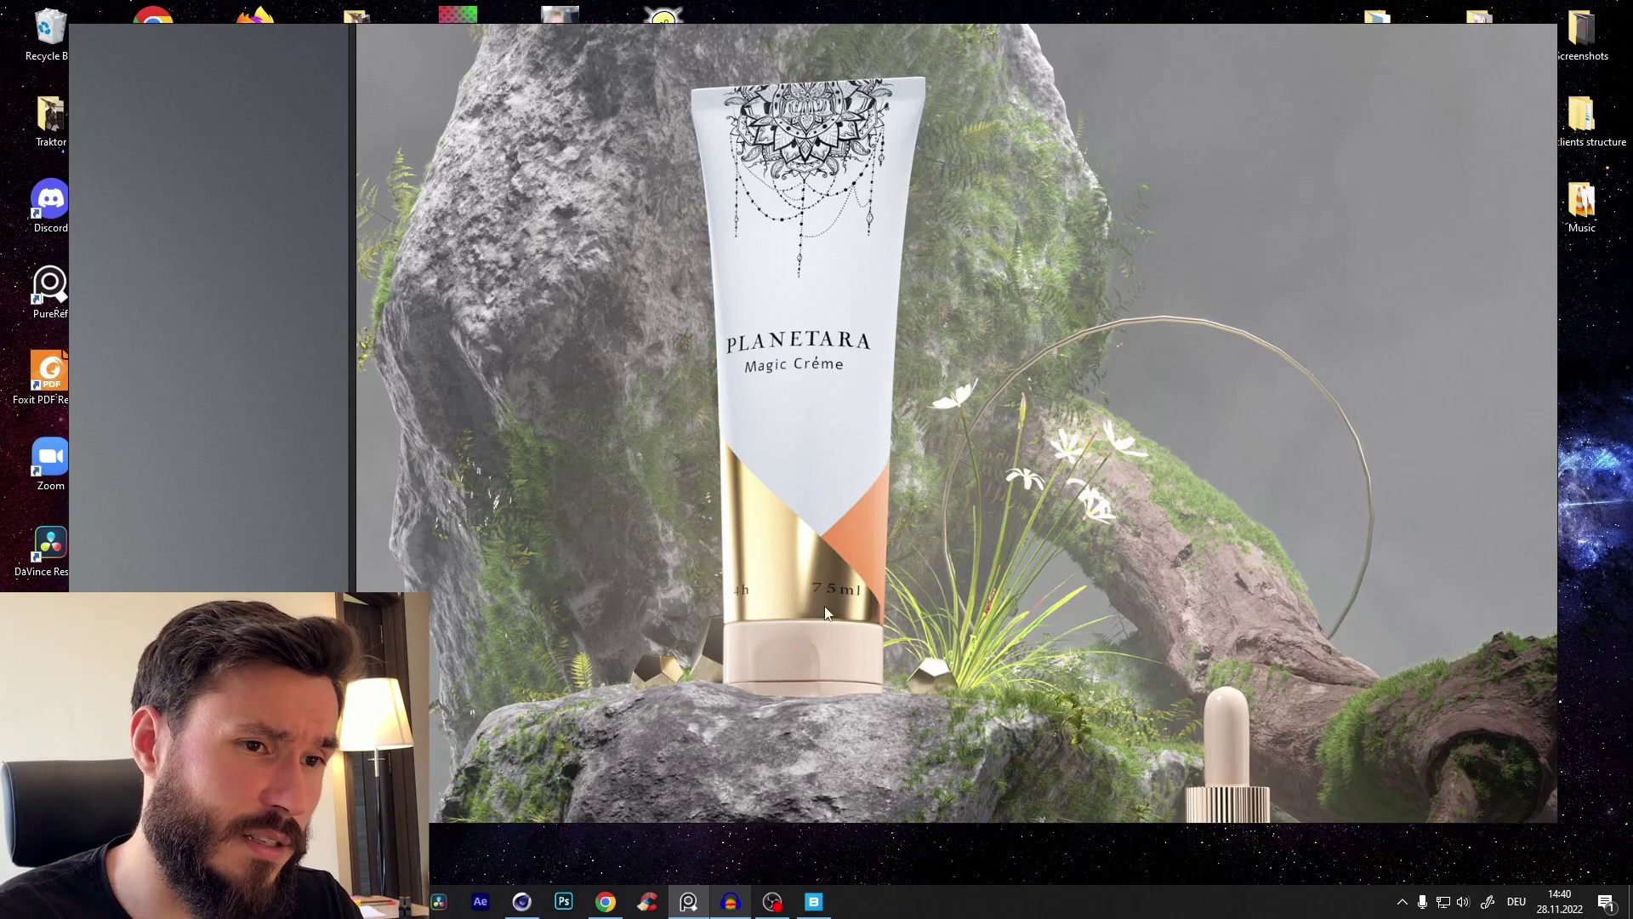
scroll(879, 462, "down", 5)
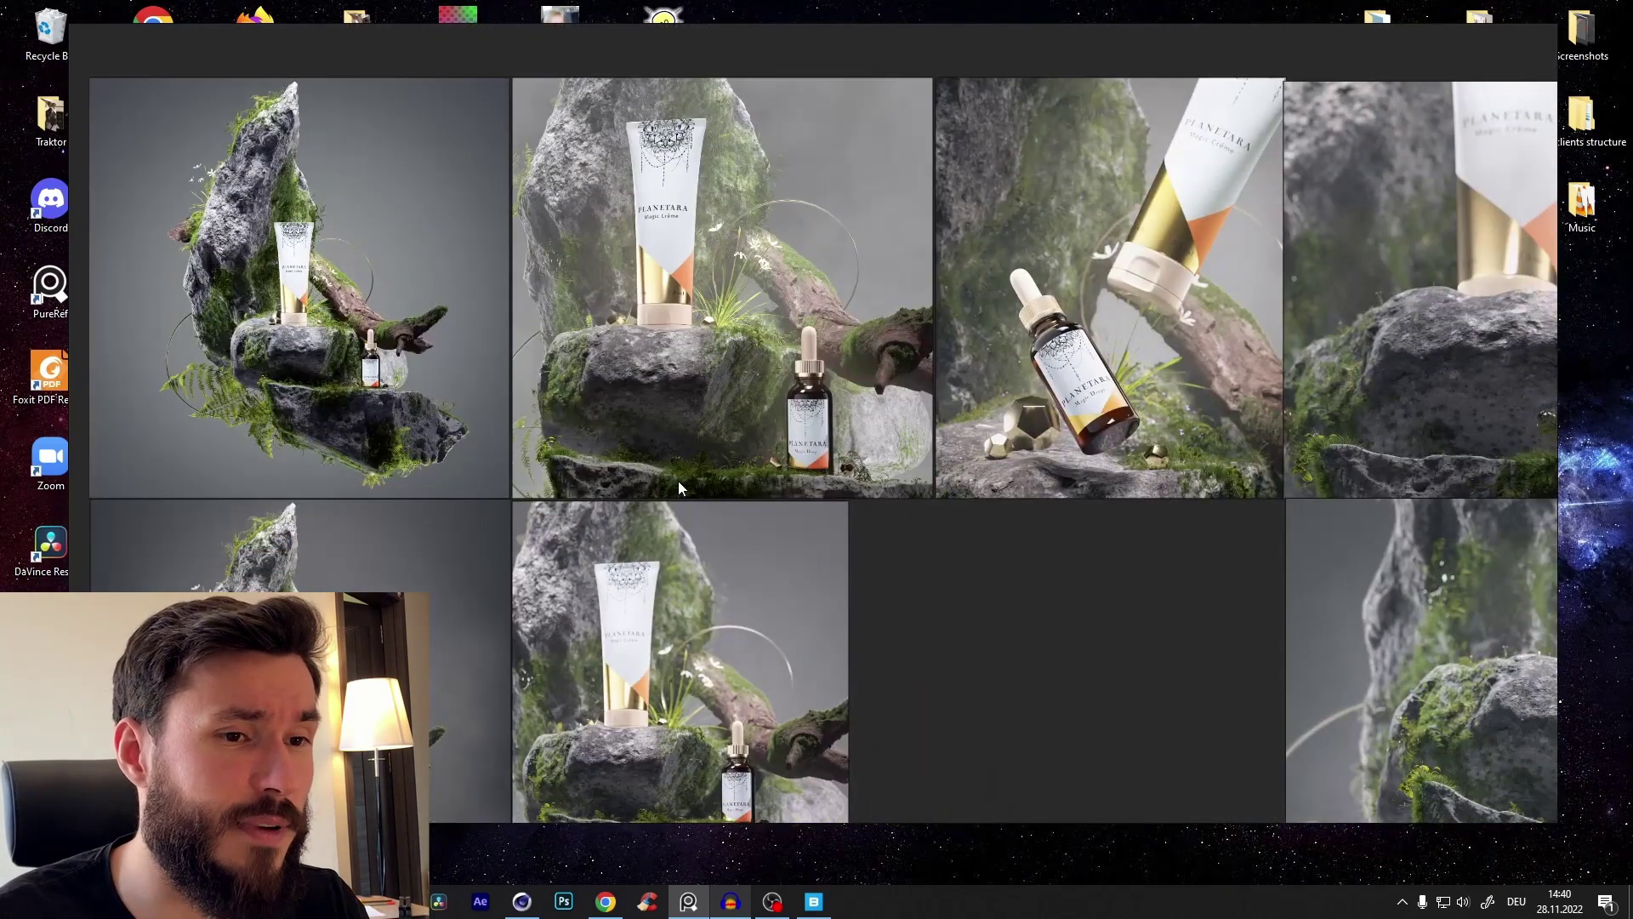
Step: Study the rocks, branch and product placement in the floating-rock render alongside the neighbouring reference images
scroll(677, 481, "up", 3)
middle_click_drag(823, 394, 637, 357)
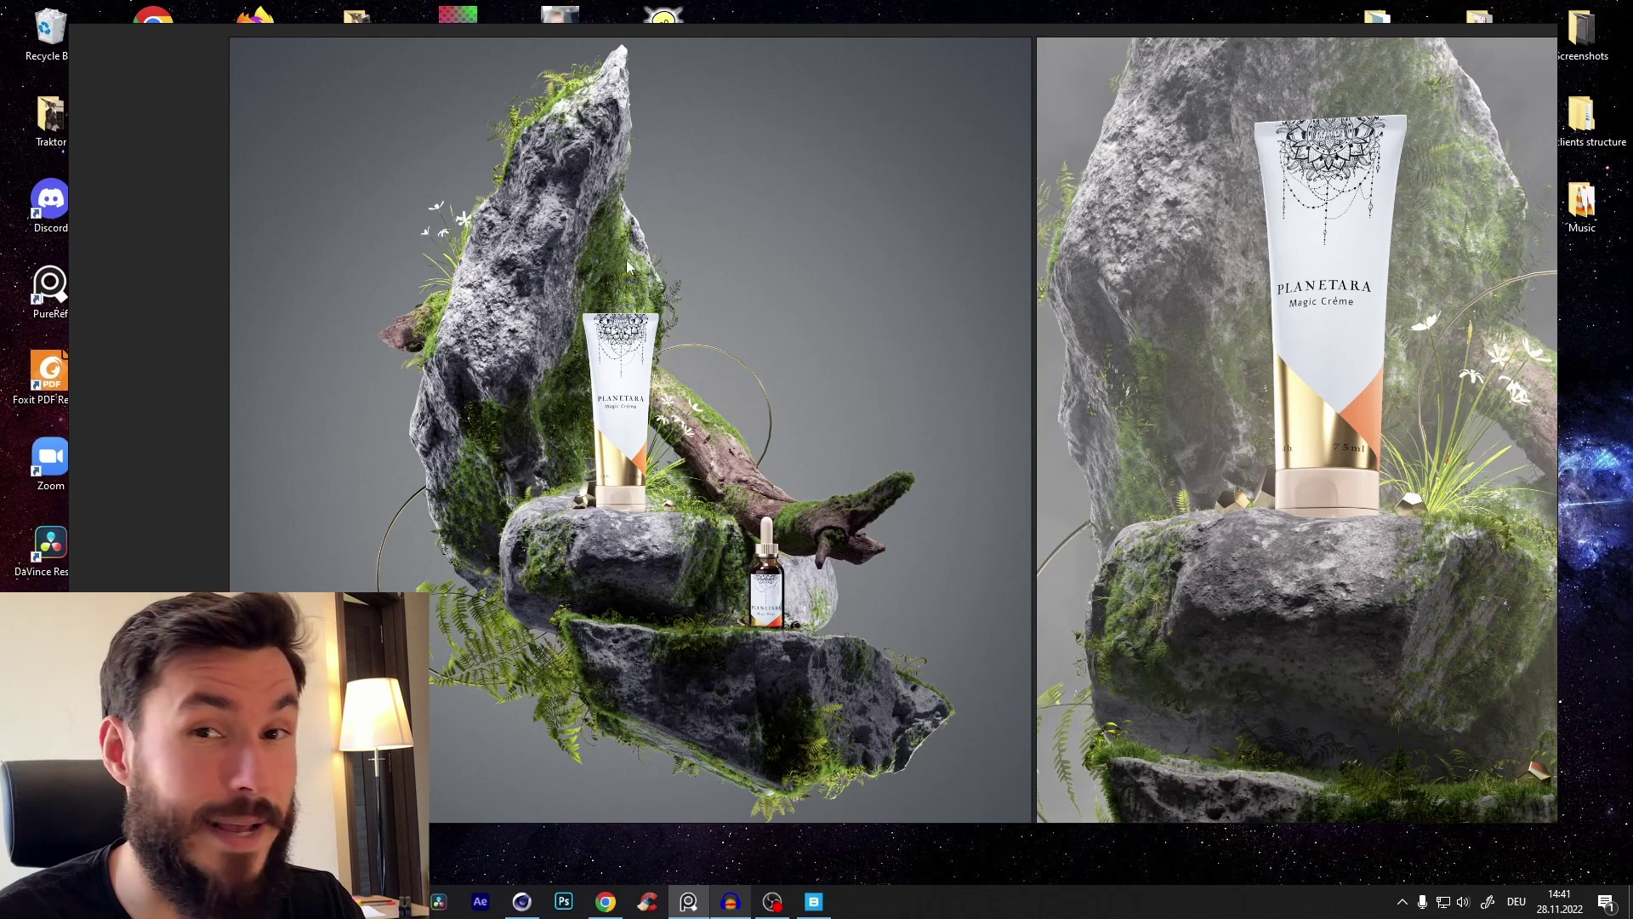
scroll(666, 412, "down", 2)
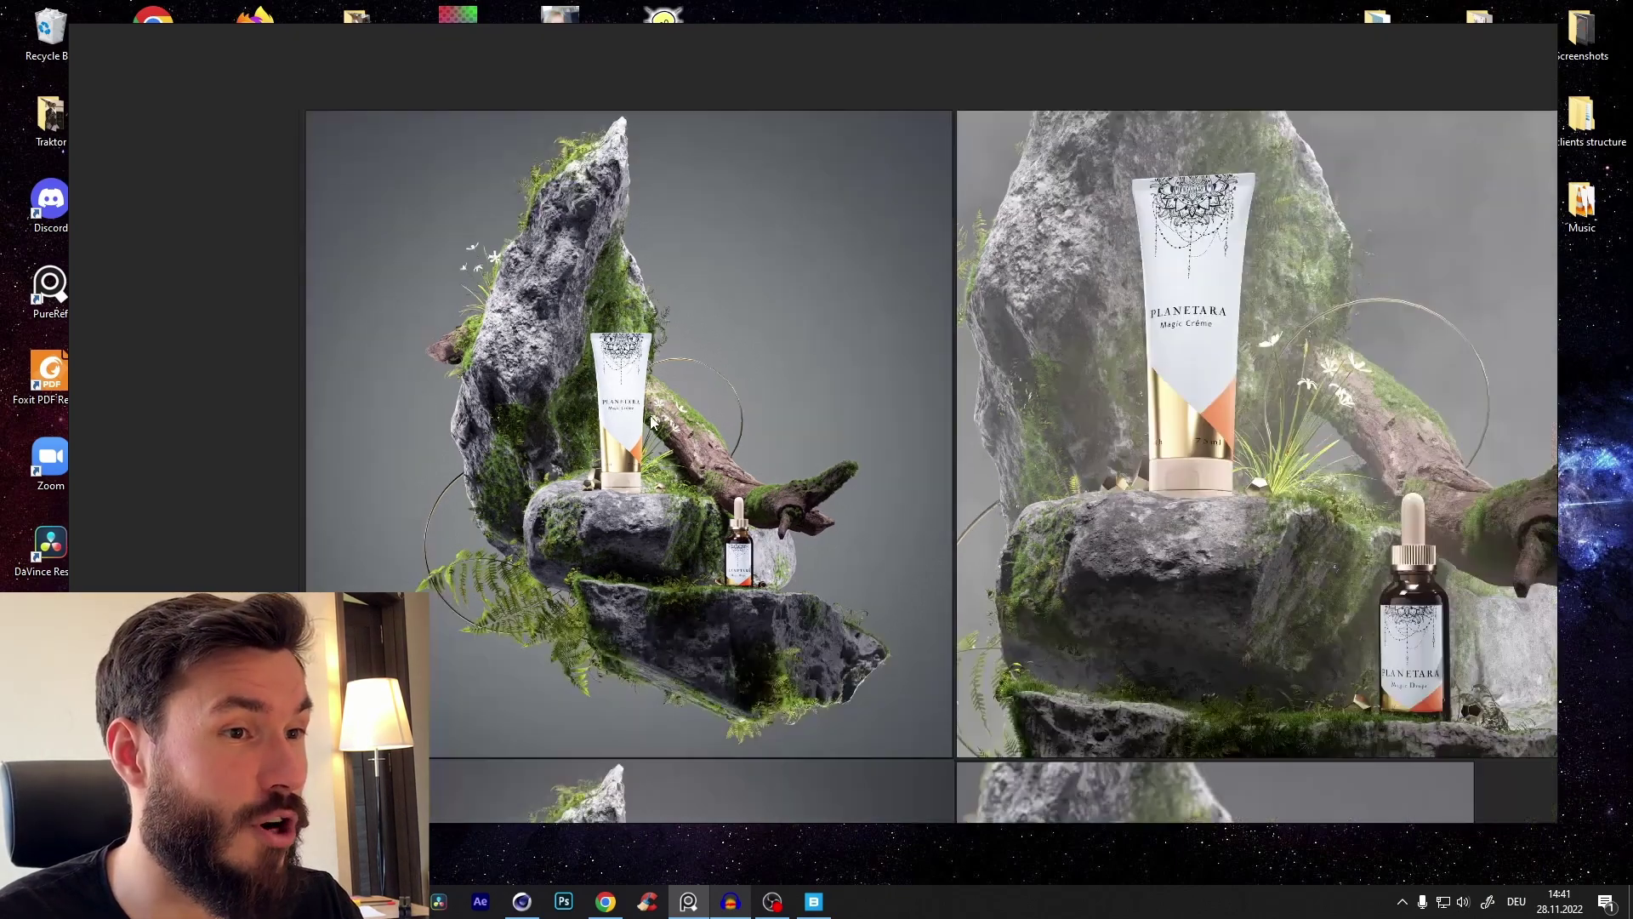
scroll(608, 405, "up", 2)
middle_click_drag(660, 414, 619, 392)
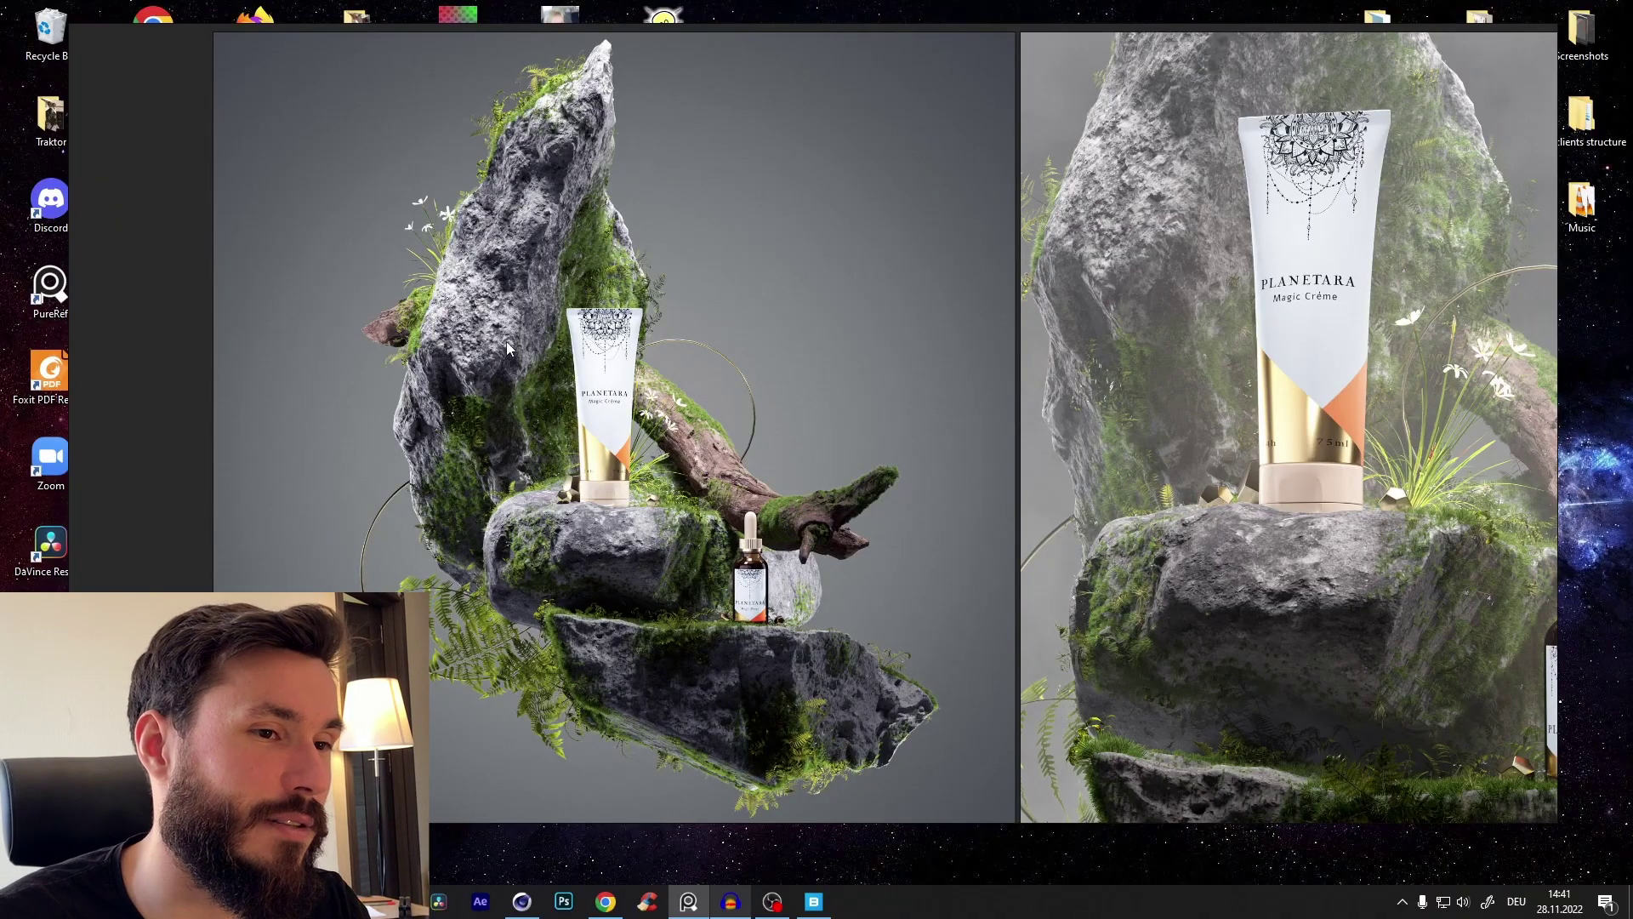
mouse_move(654, 477)
middle_mouse_down()
mouse_move(633, 473)
mouse_move(624, 435)
mouse_move(661, 475)
middle_mouse_up()
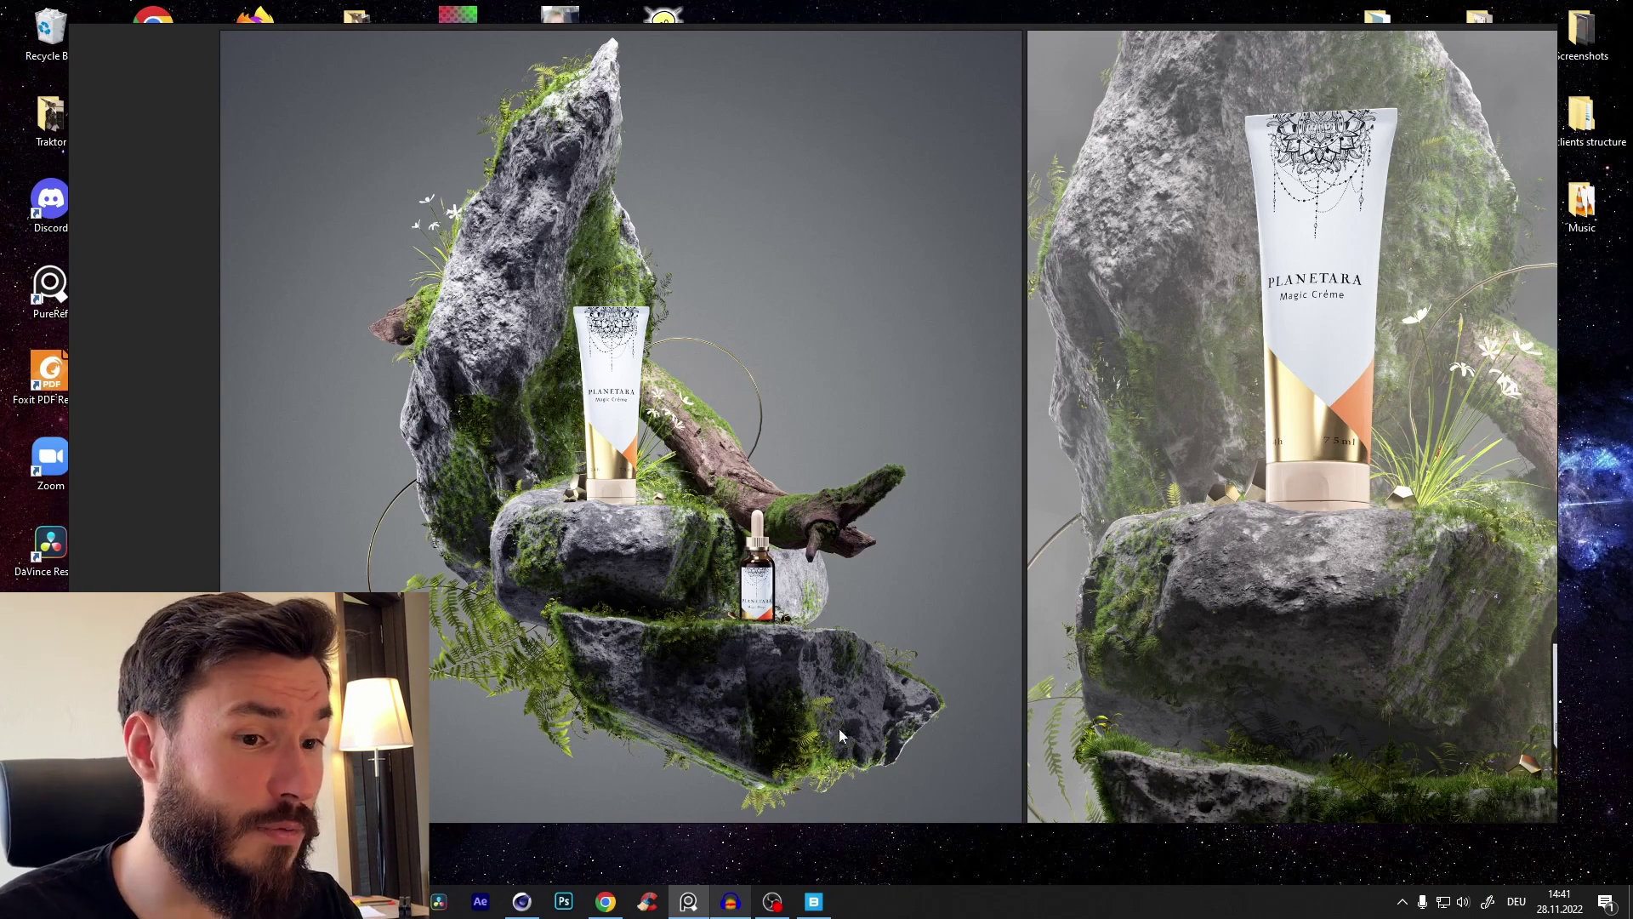
scroll(691, 324, "down", 3)
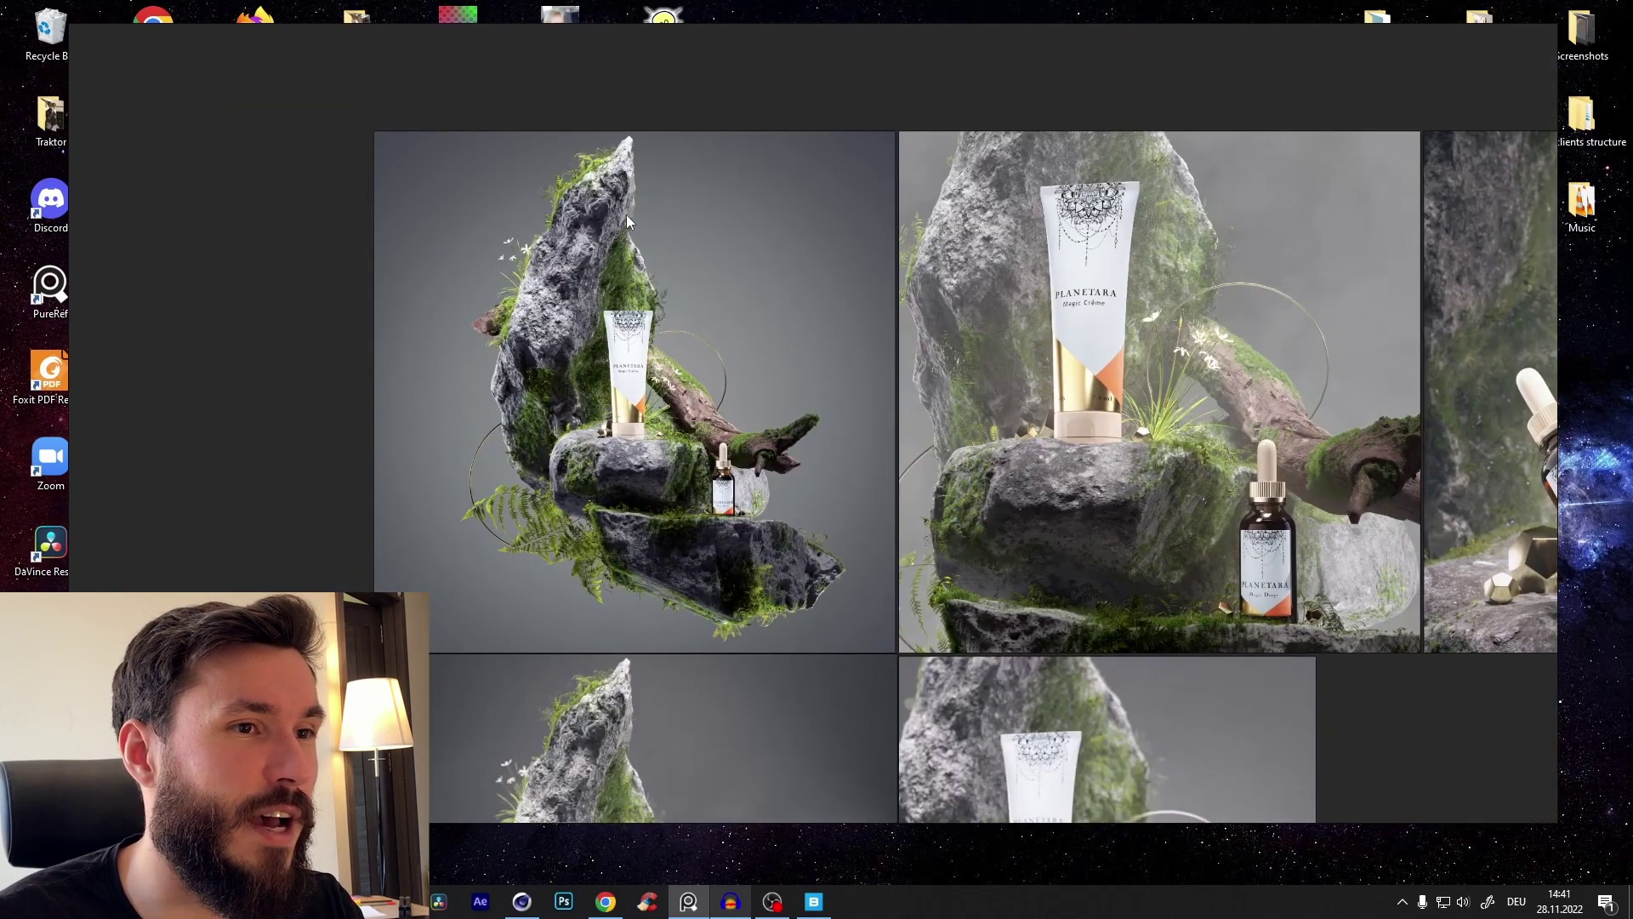
scroll(626, 214, "up", 2)
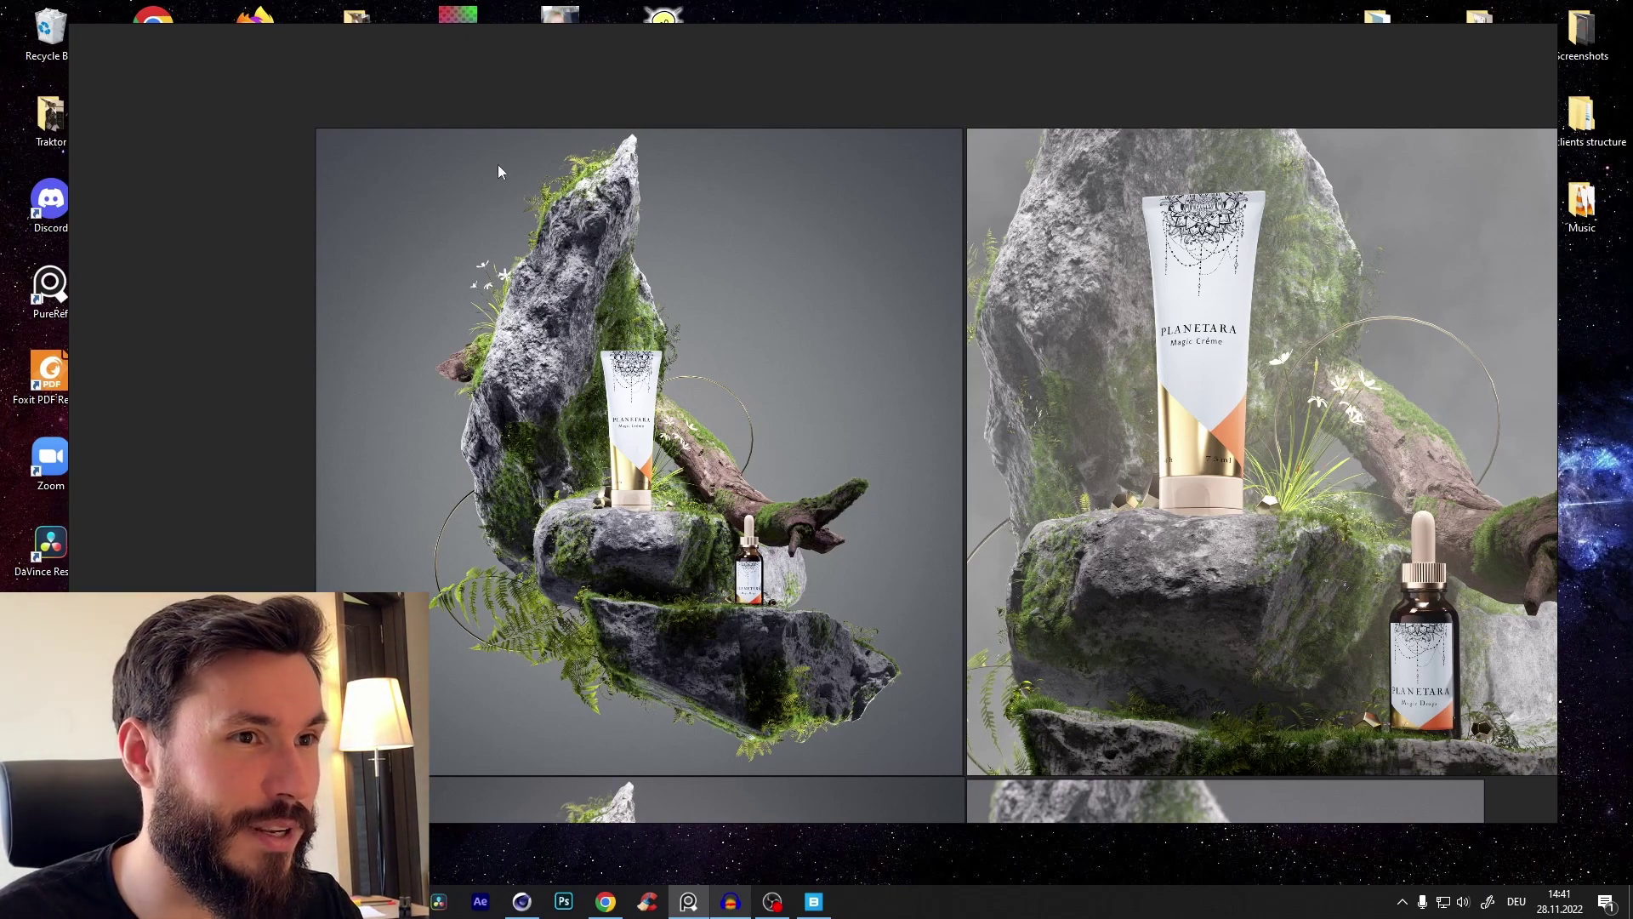
scroll(633, 487, "up", 3)
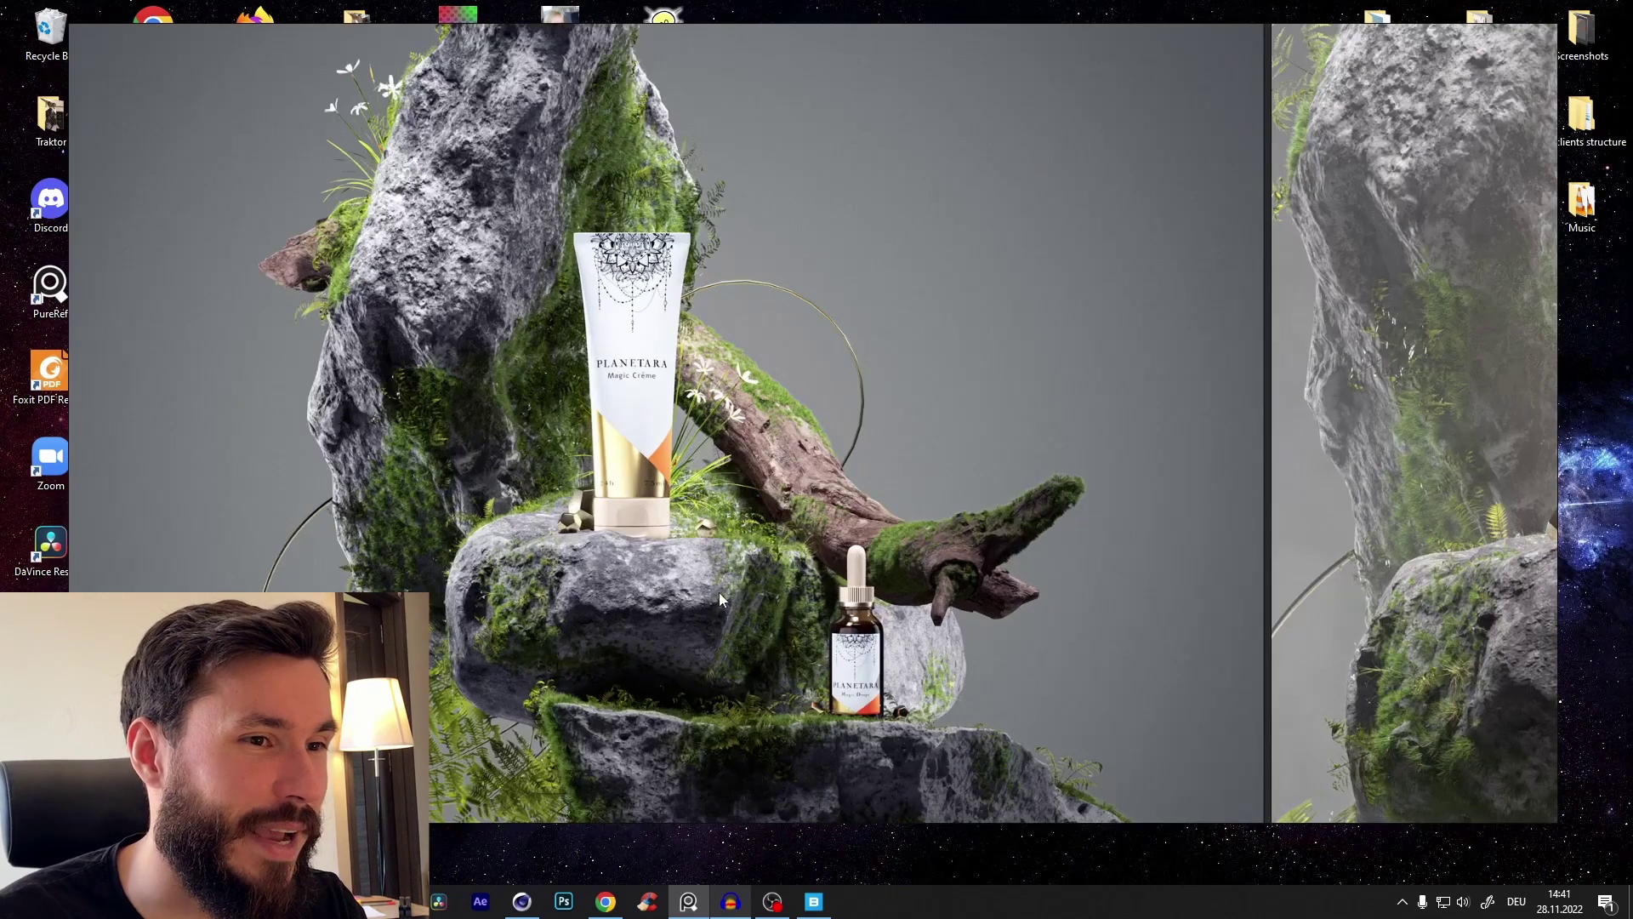
middle_click_drag(765, 291, 719, 275)
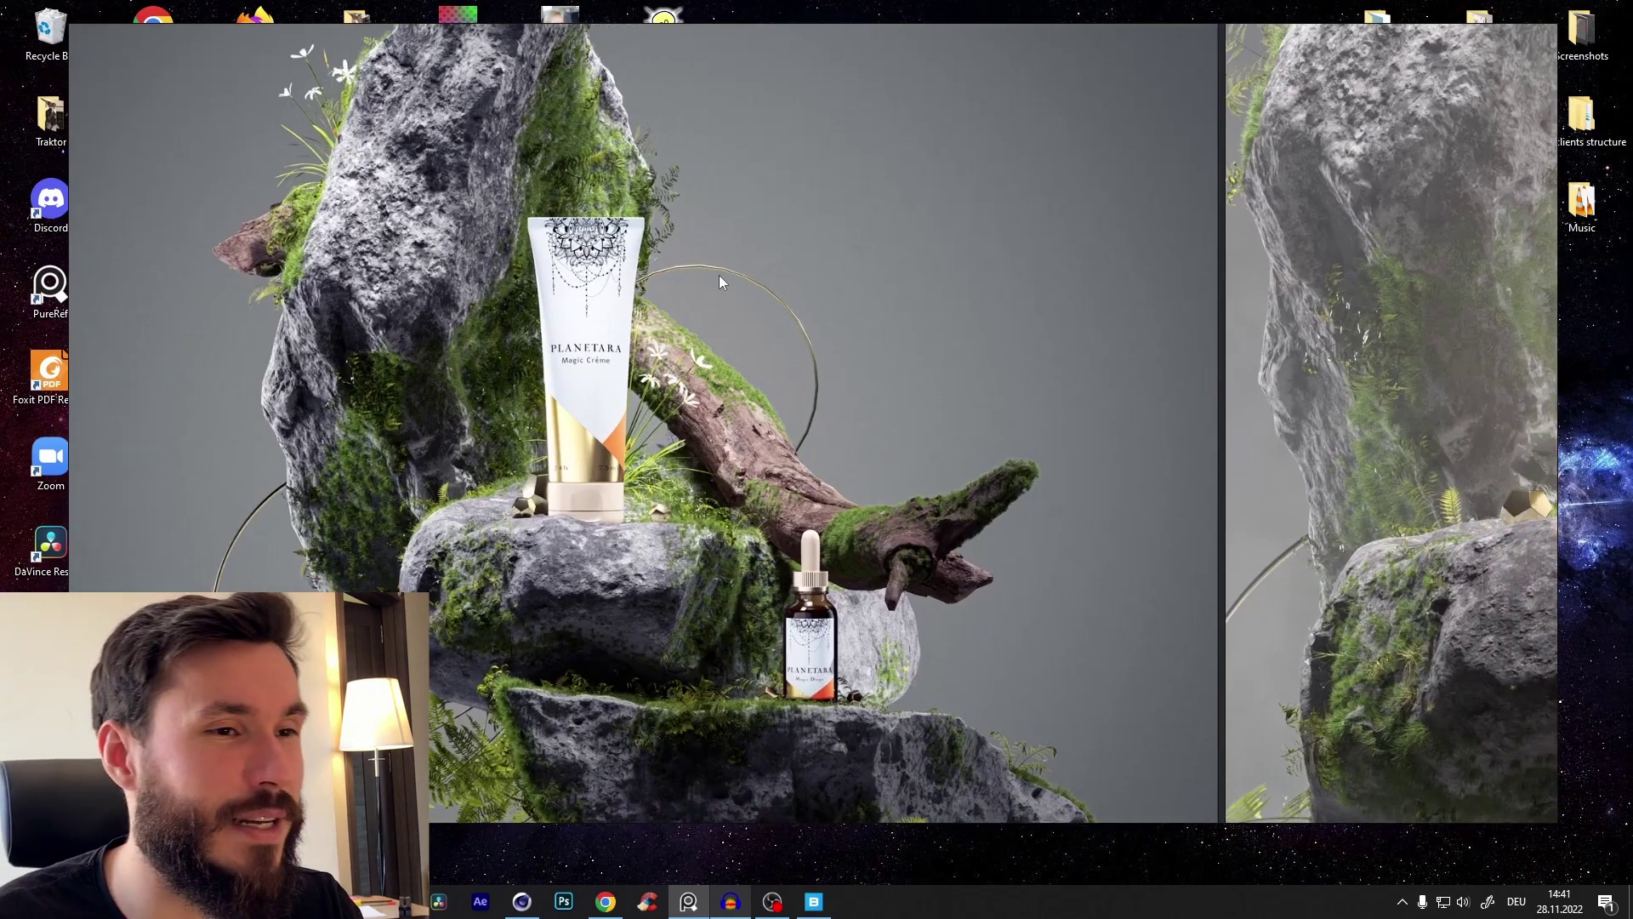
scroll(772, 248, "down", 4)
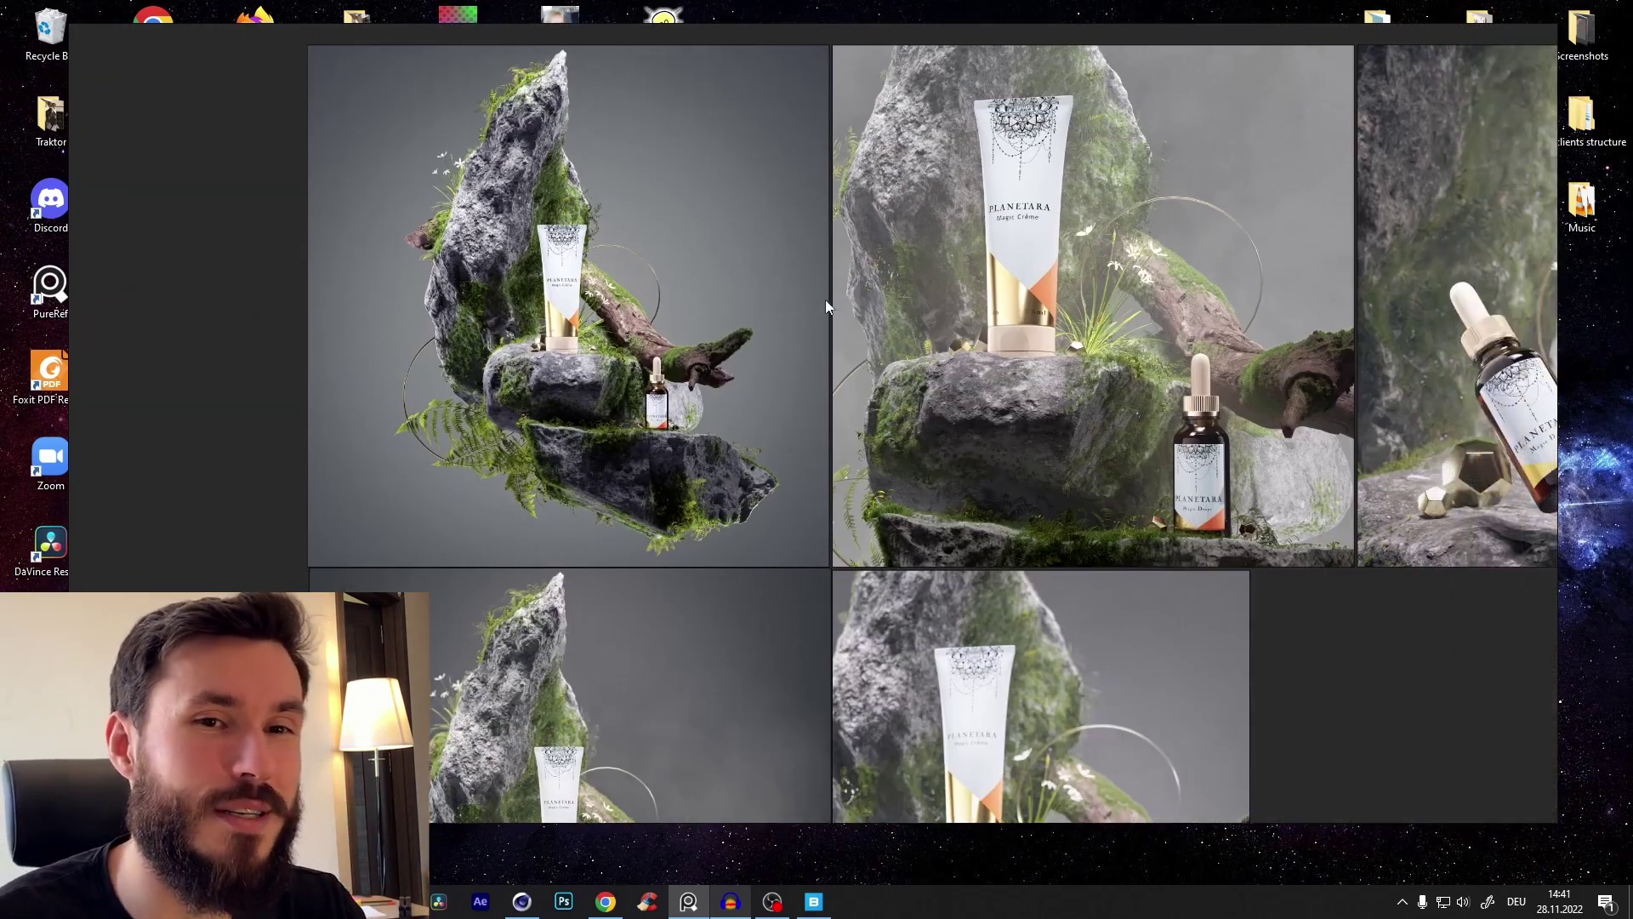
mouse_move(825, 299)
middle_mouse_down()
mouse_move(886, 360)
mouse_move(886, 386)
mouse_move(947, 414)
mouse_move(835, 288)
middle_mouse_up()
scroll(895, 388, "up", 1)
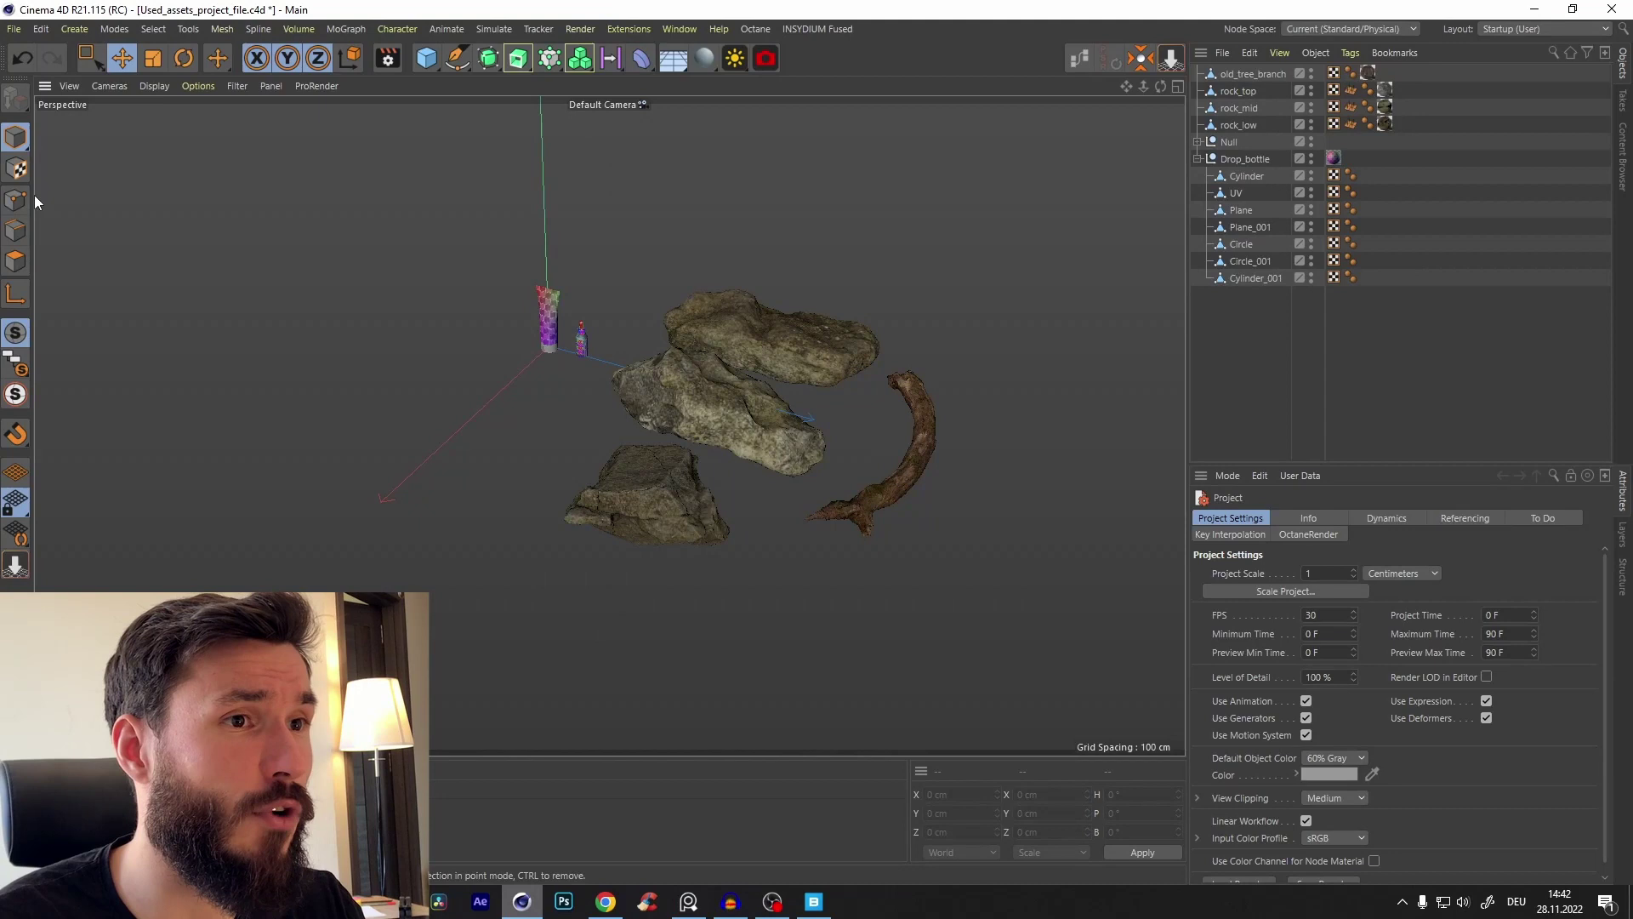
Step: Create a new empty project in Cinema 4D
left_click(13, 29)
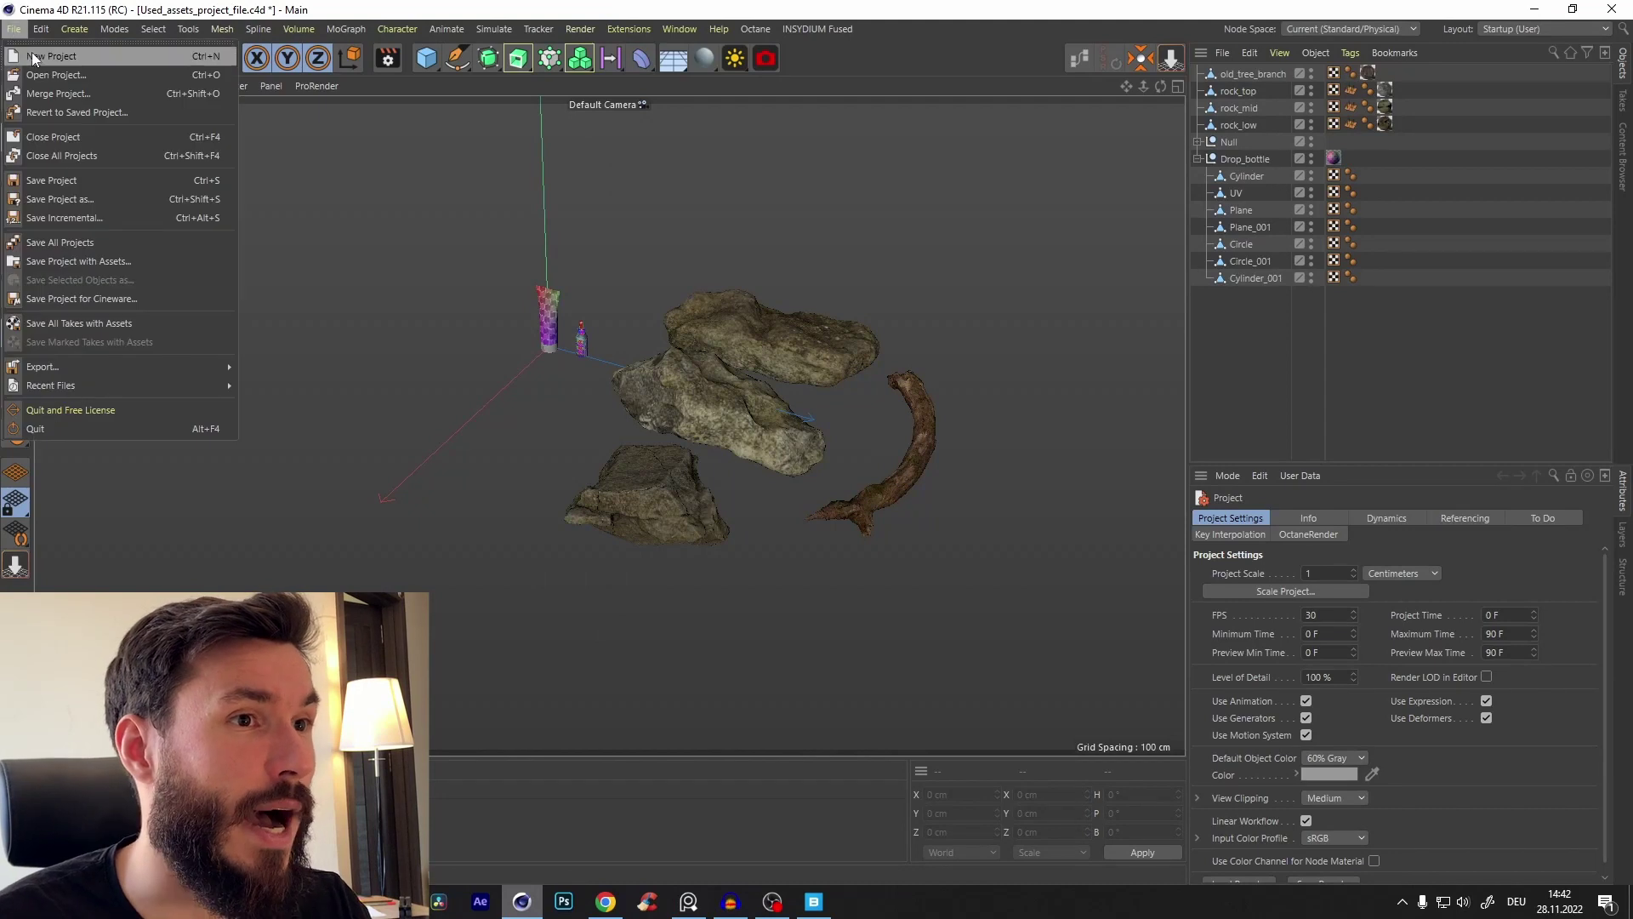
left_click(32, 53)
left_click_drag(86, 242, 593, 697, "alt")
left_click_drag(599, 373, 523, 381, "alt")
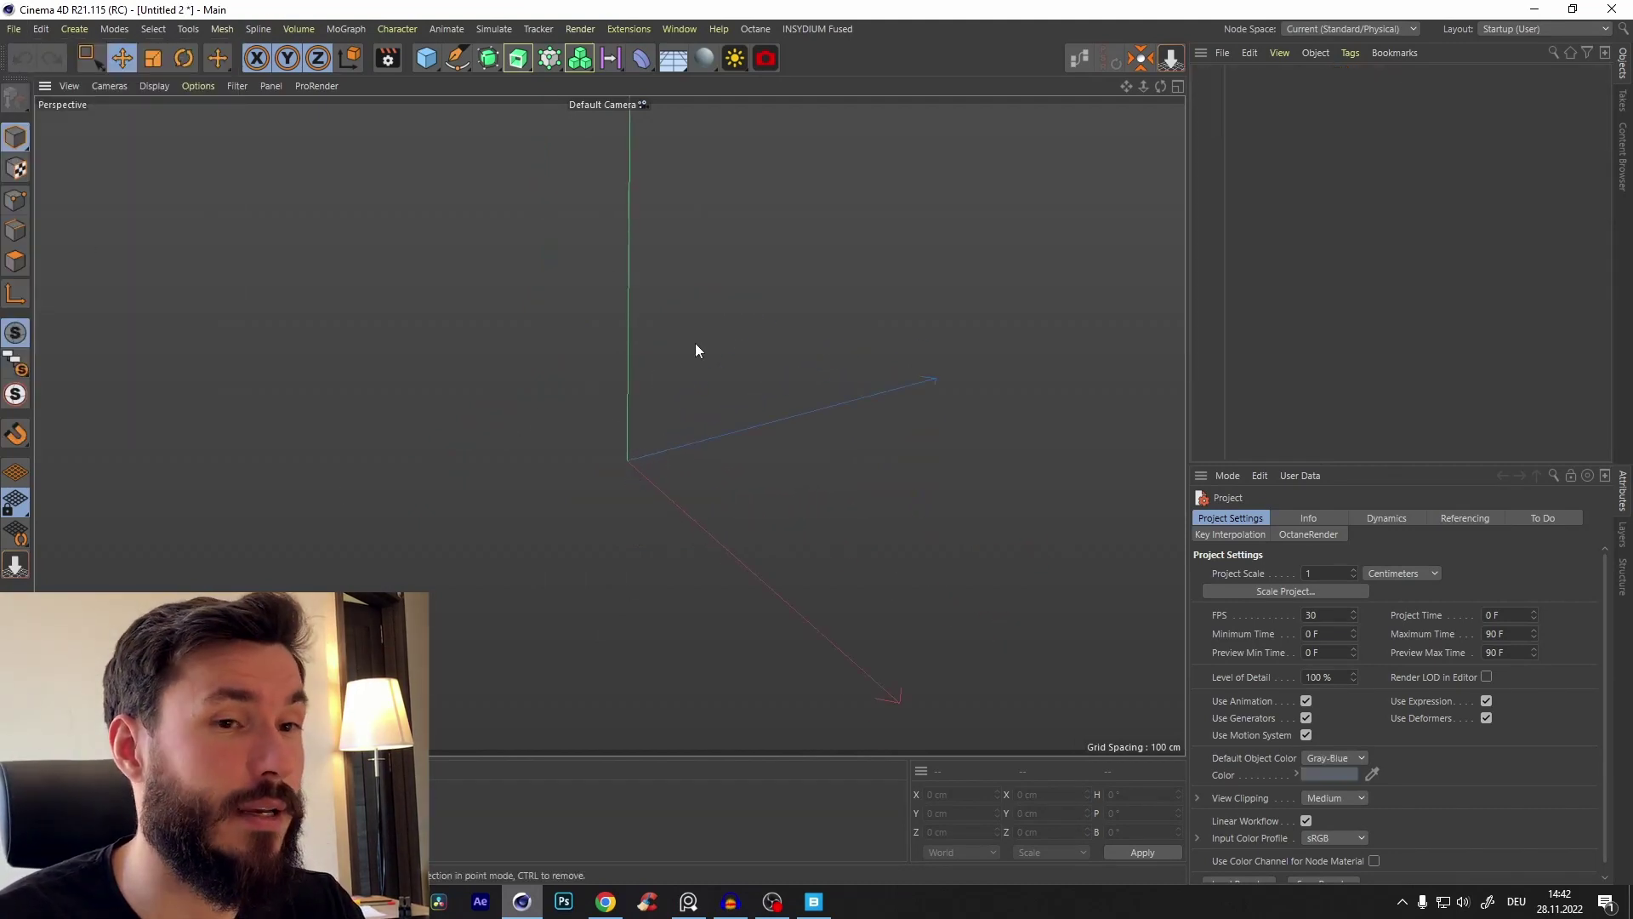
Step: Copy the rock_mid object from Used_assets_project_file.c4d and paste it into the new project
key("v")
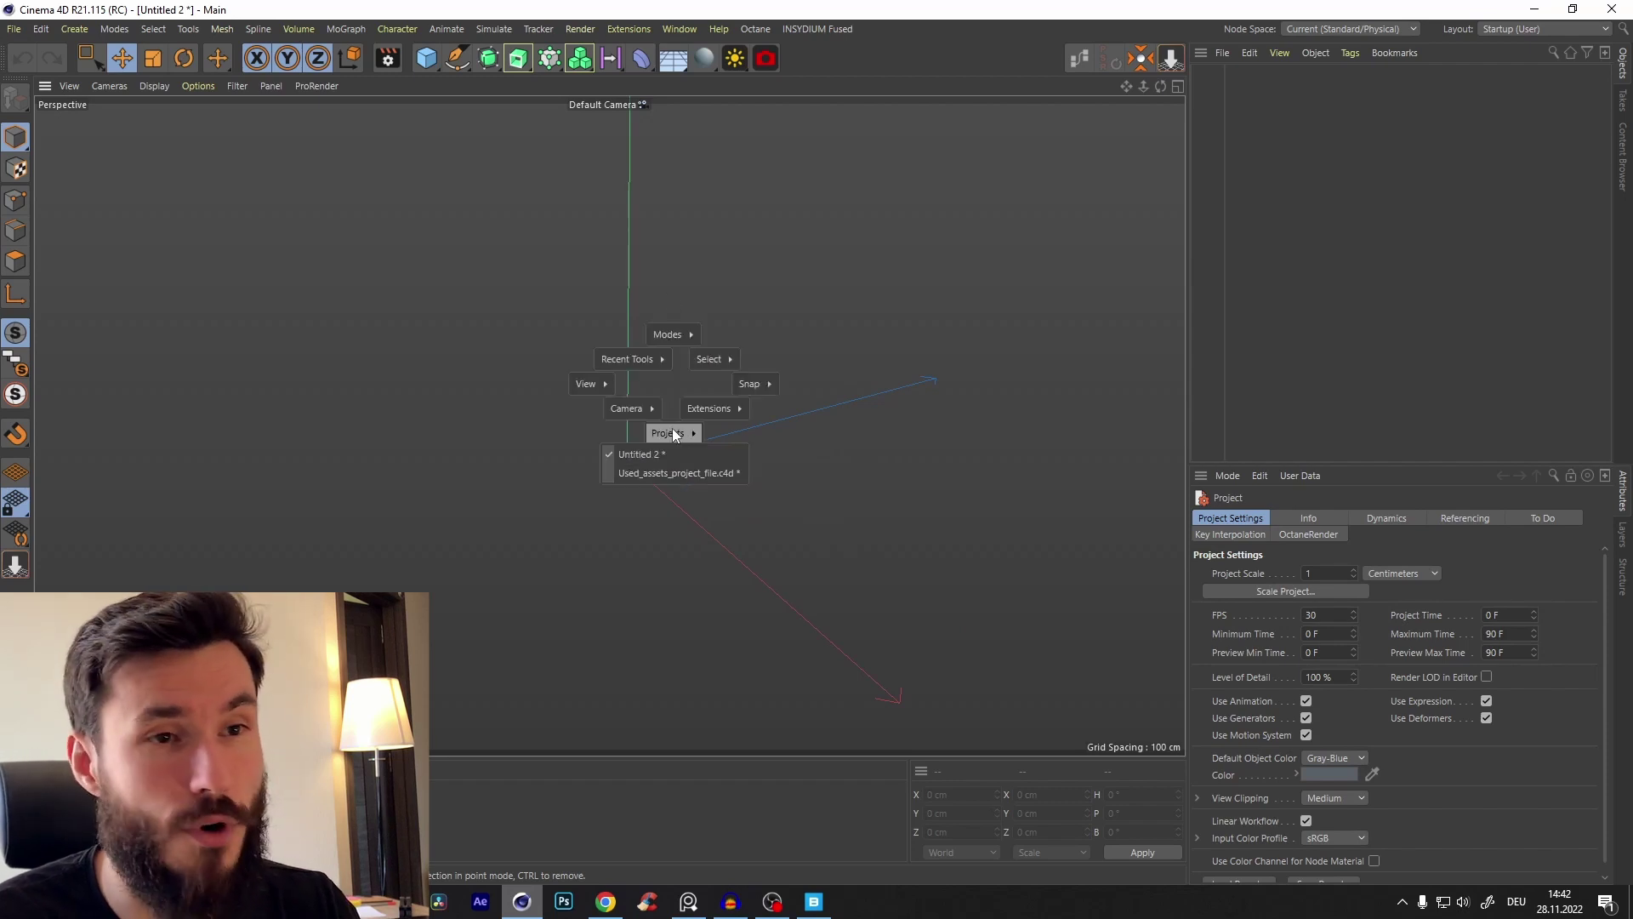
left_click(657, 473)
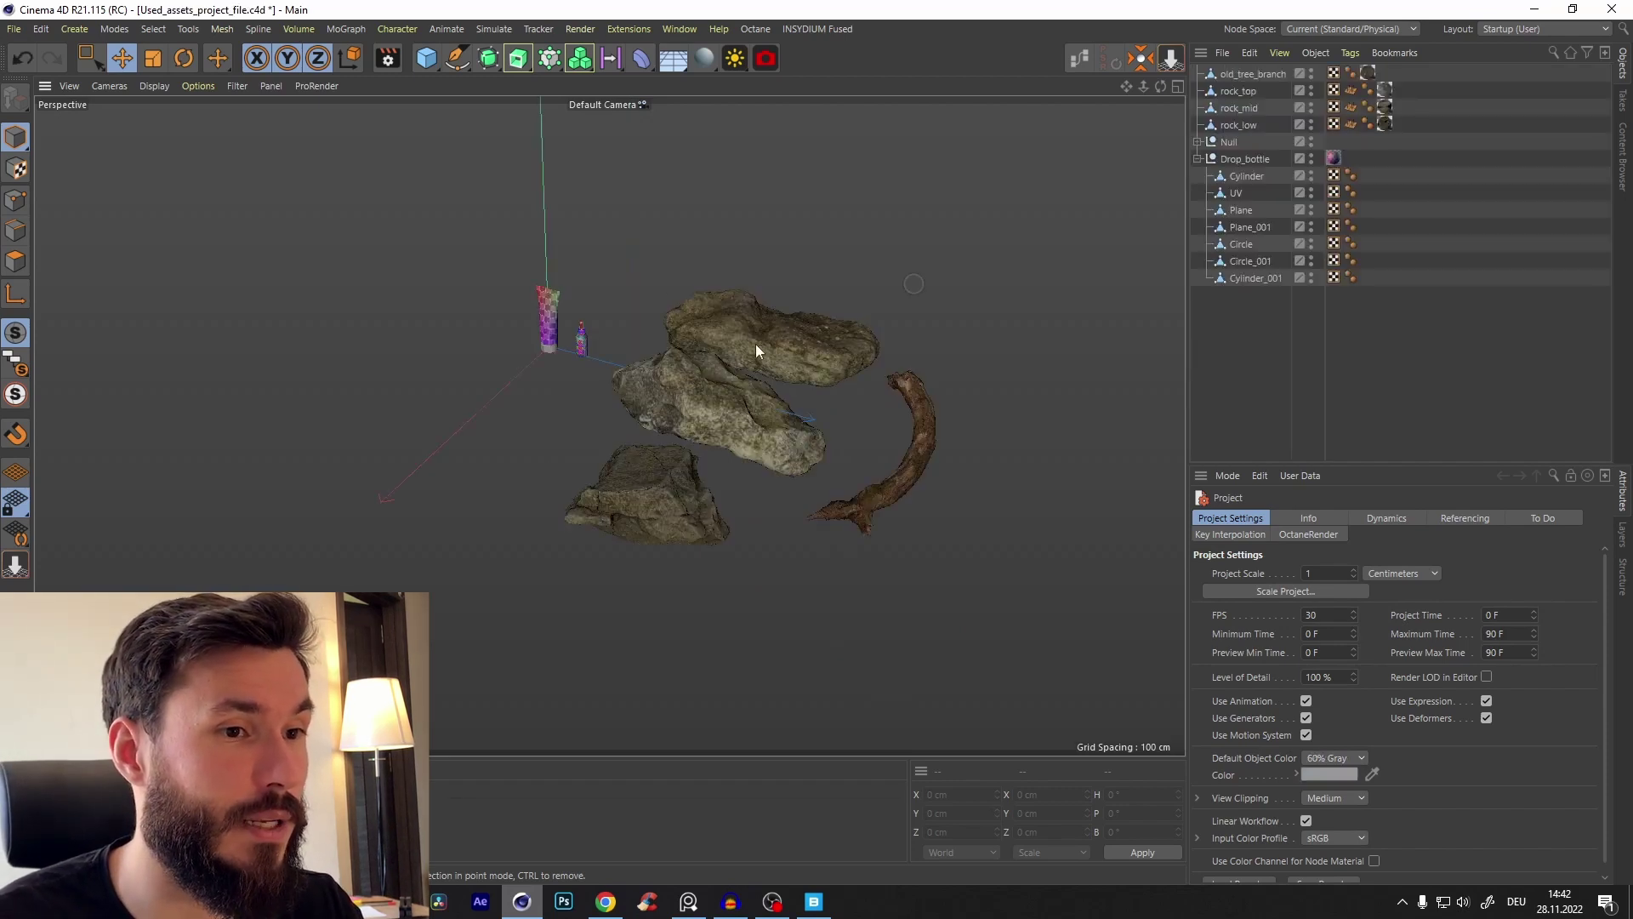
left_click_drag(755, 344, 774, 315, "alt")
left_click(782, 327)
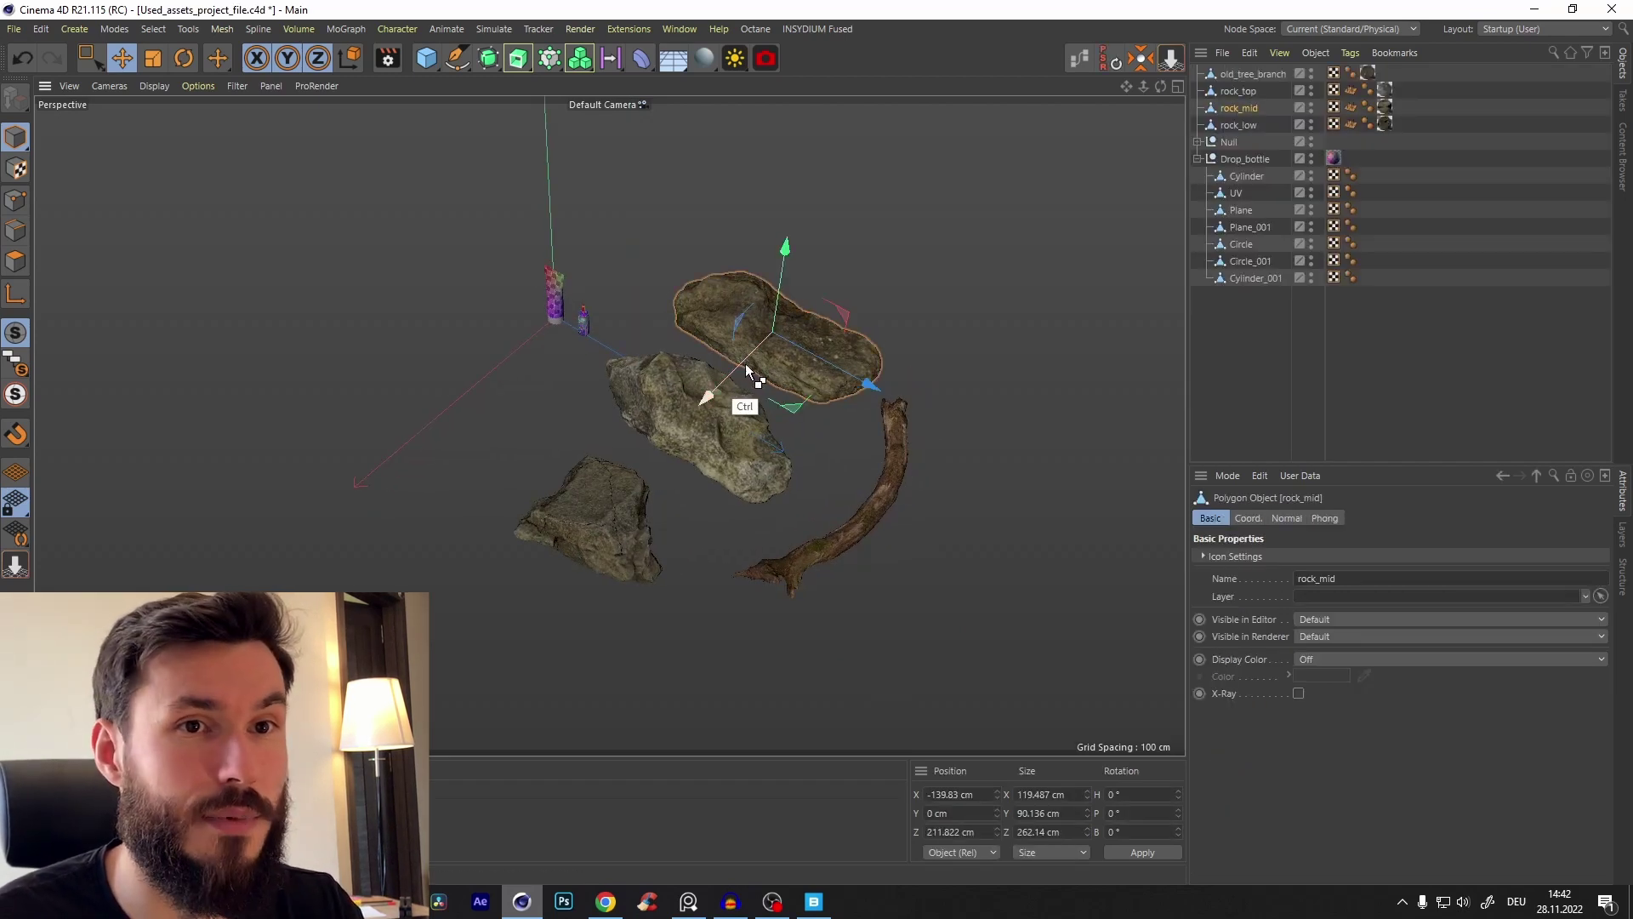
key("v")
left_click(727, 458)
key("ctrl+v")
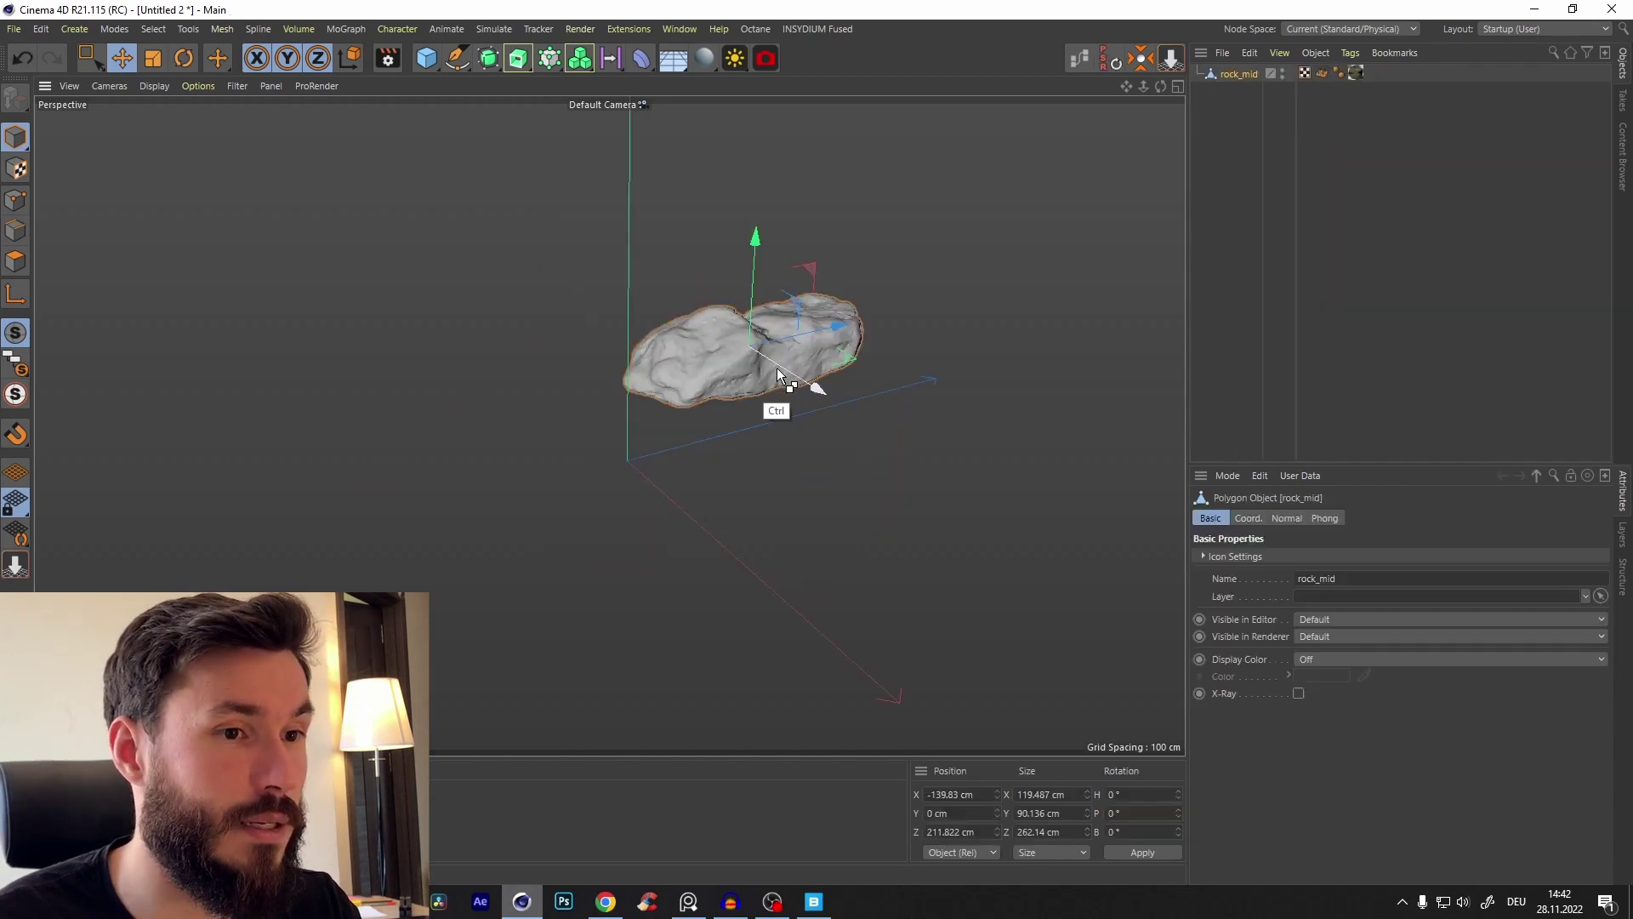
Step: Reset rock_mid to the world origin and raise it to about 111 cm on the Y axis
left_click(1142, 61)
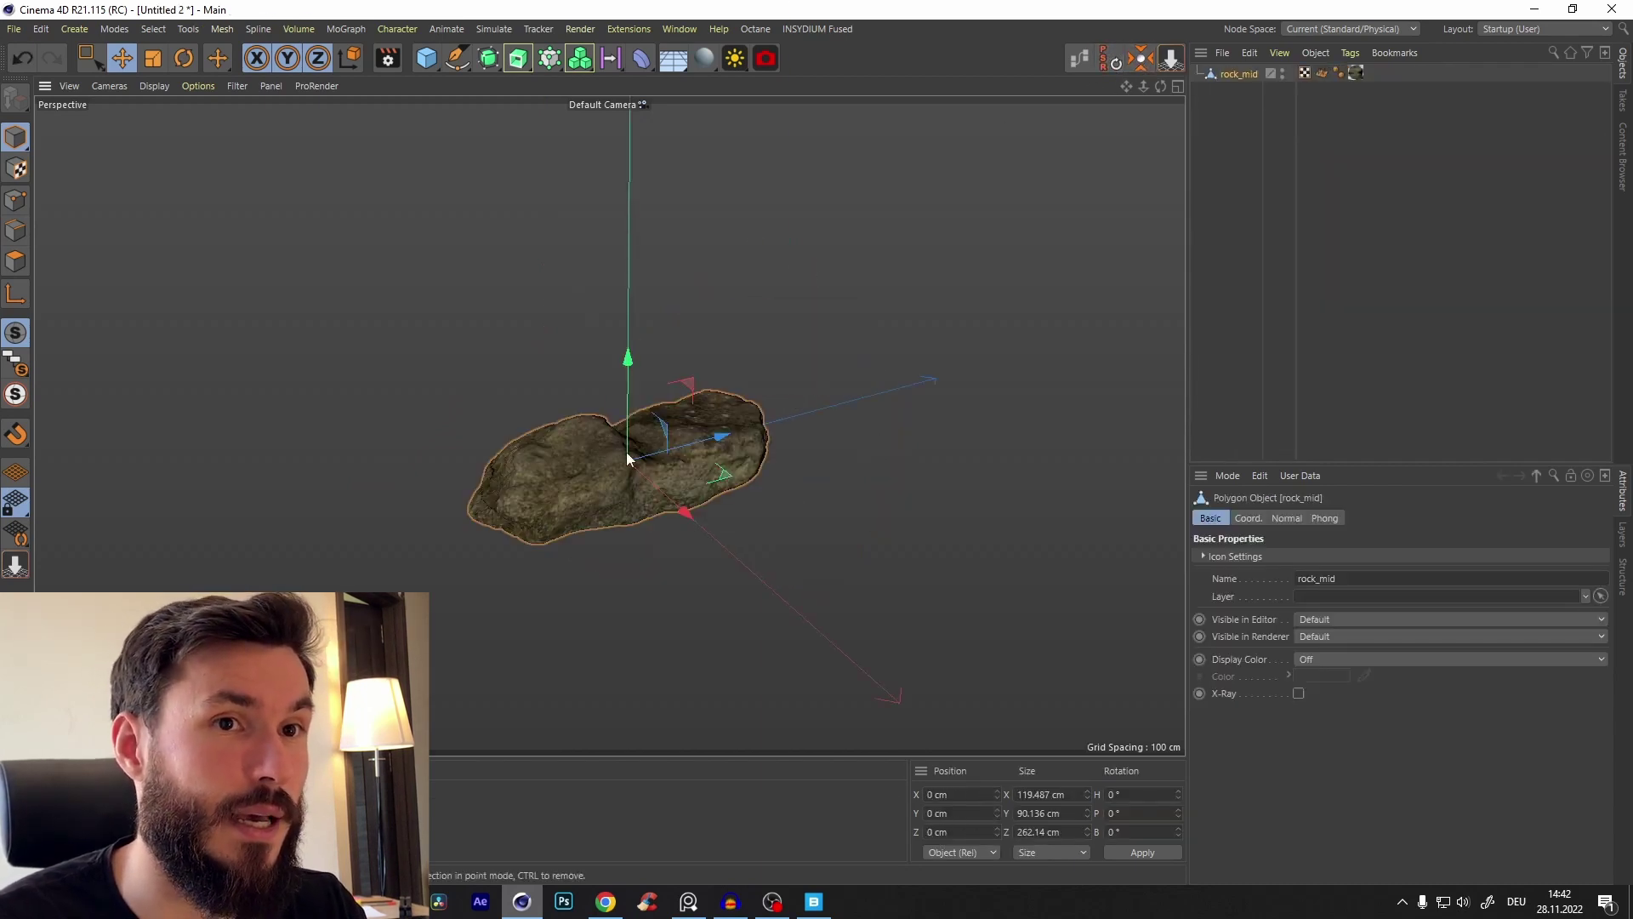
left_click_drag(613, 400, 667, 354, "alt")
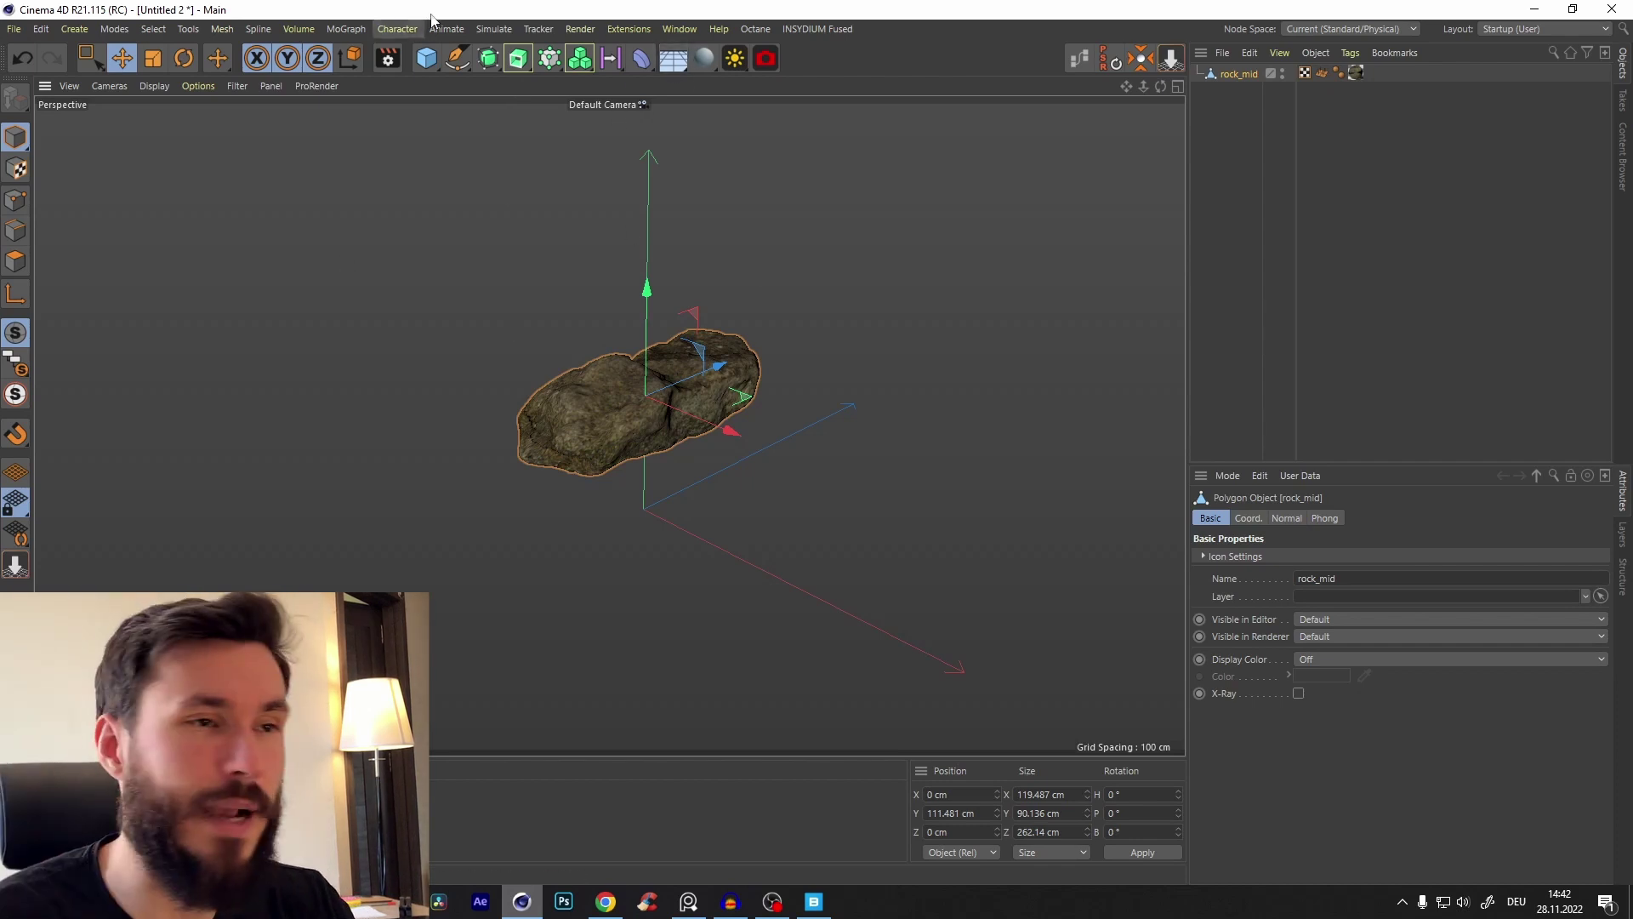
Step: Add a Plane under the rock and stretch its height along Z to about 2322 cm
left_click(426, 58)
left_click(580, 105)
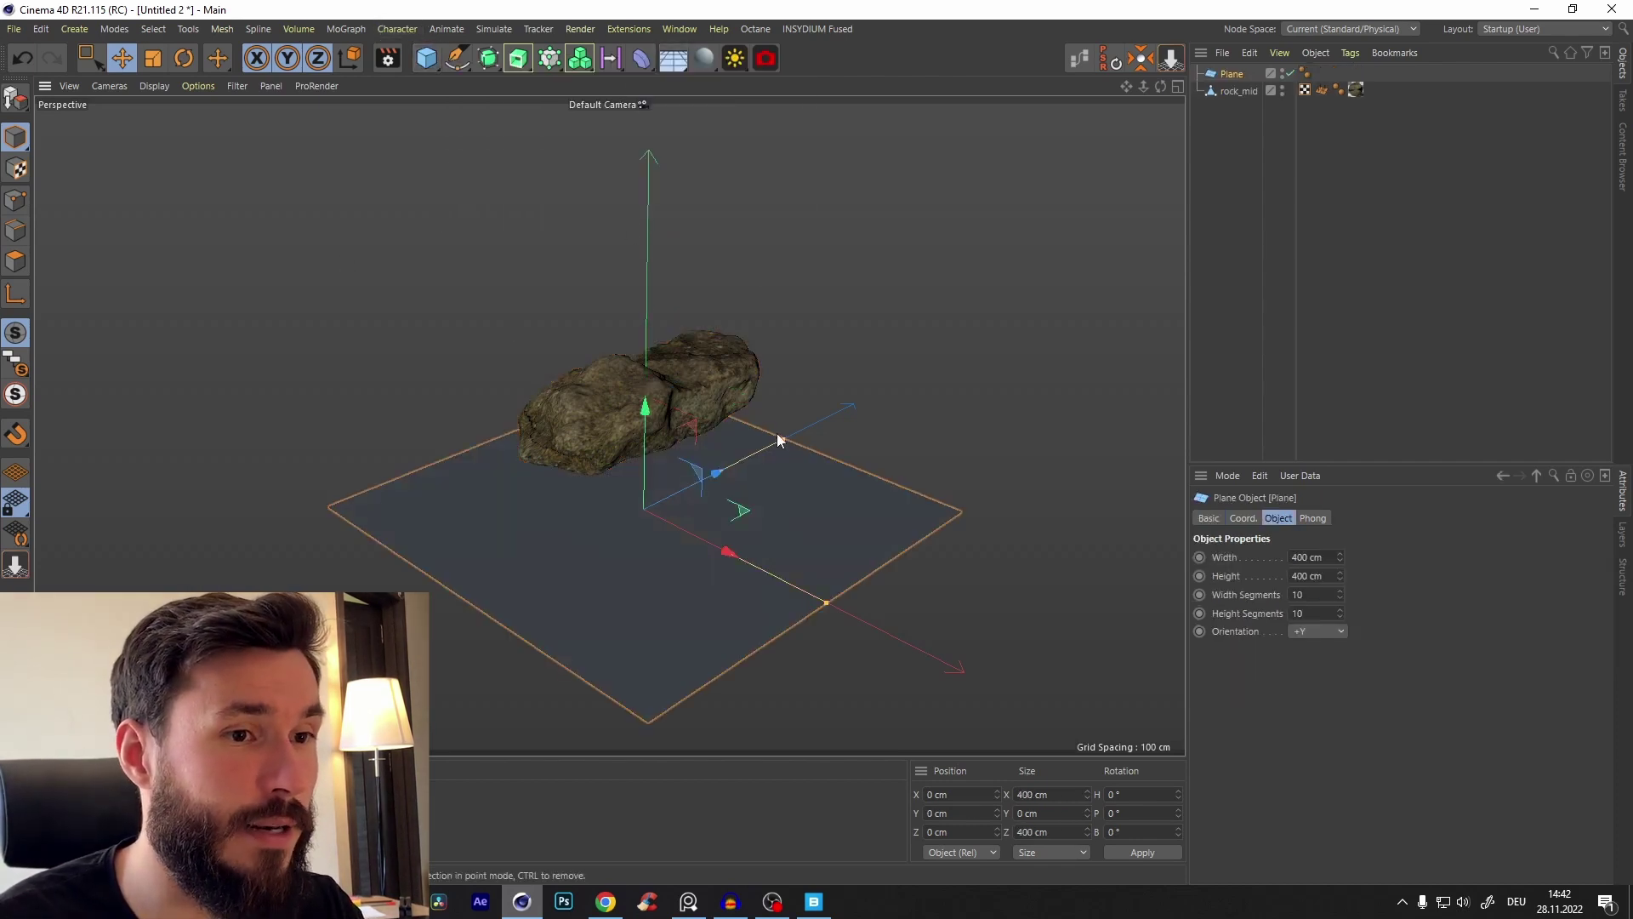
left_click_drag(778, 440, 1155, 189)
scroll(840, 375, "down", 3)
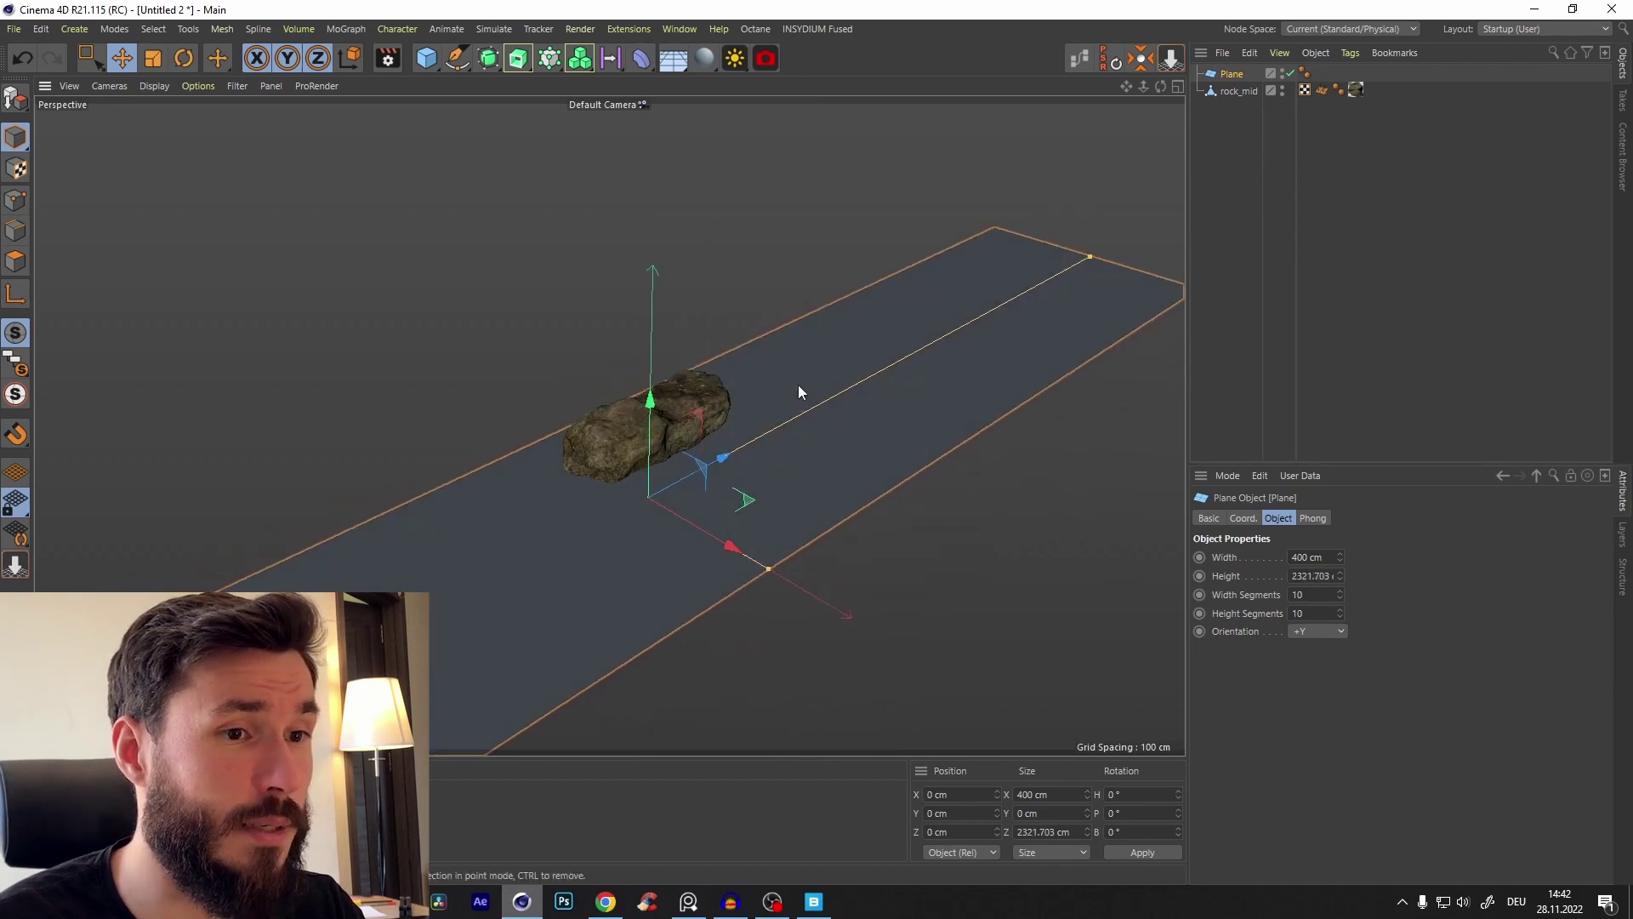
Step: Display the viewport shading with lines and set the plane to 1 width segment and 271 height segments
key("n")
key("b")
left_click_drag(714, 454, 676, 484, "alt")
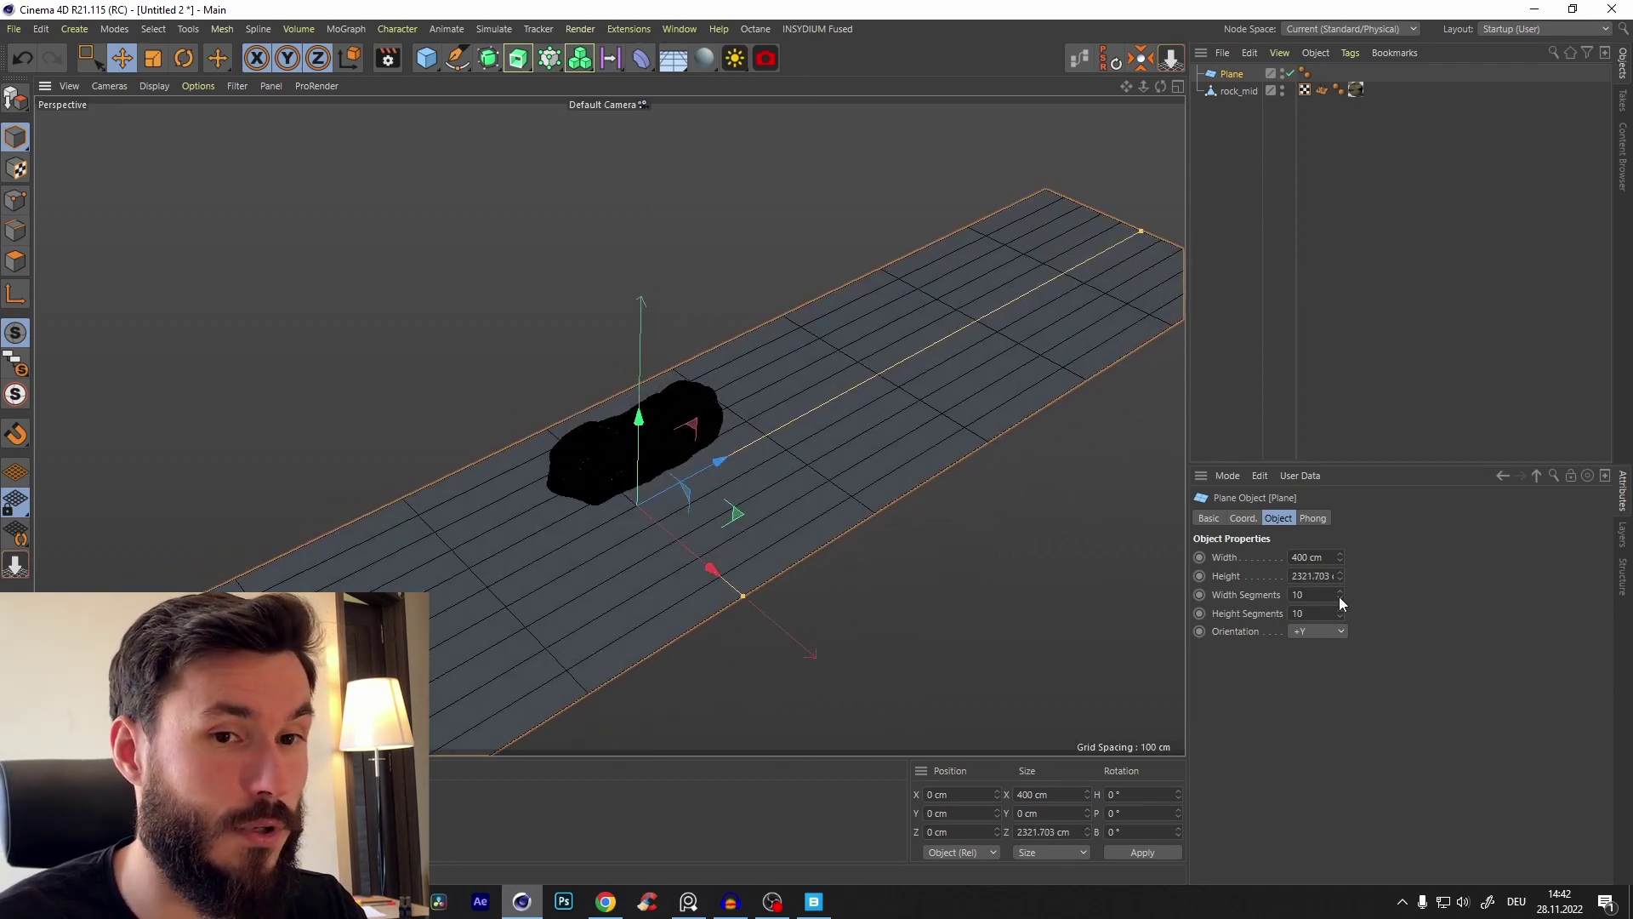
left_click_drag(1341, 598, 1401, 384)
left_click_drag(756, 503, 761, 458, "alt")
Step: Add a Bend deformer as a child of the plane, fitted to its dimensions
left_click(641, 57)
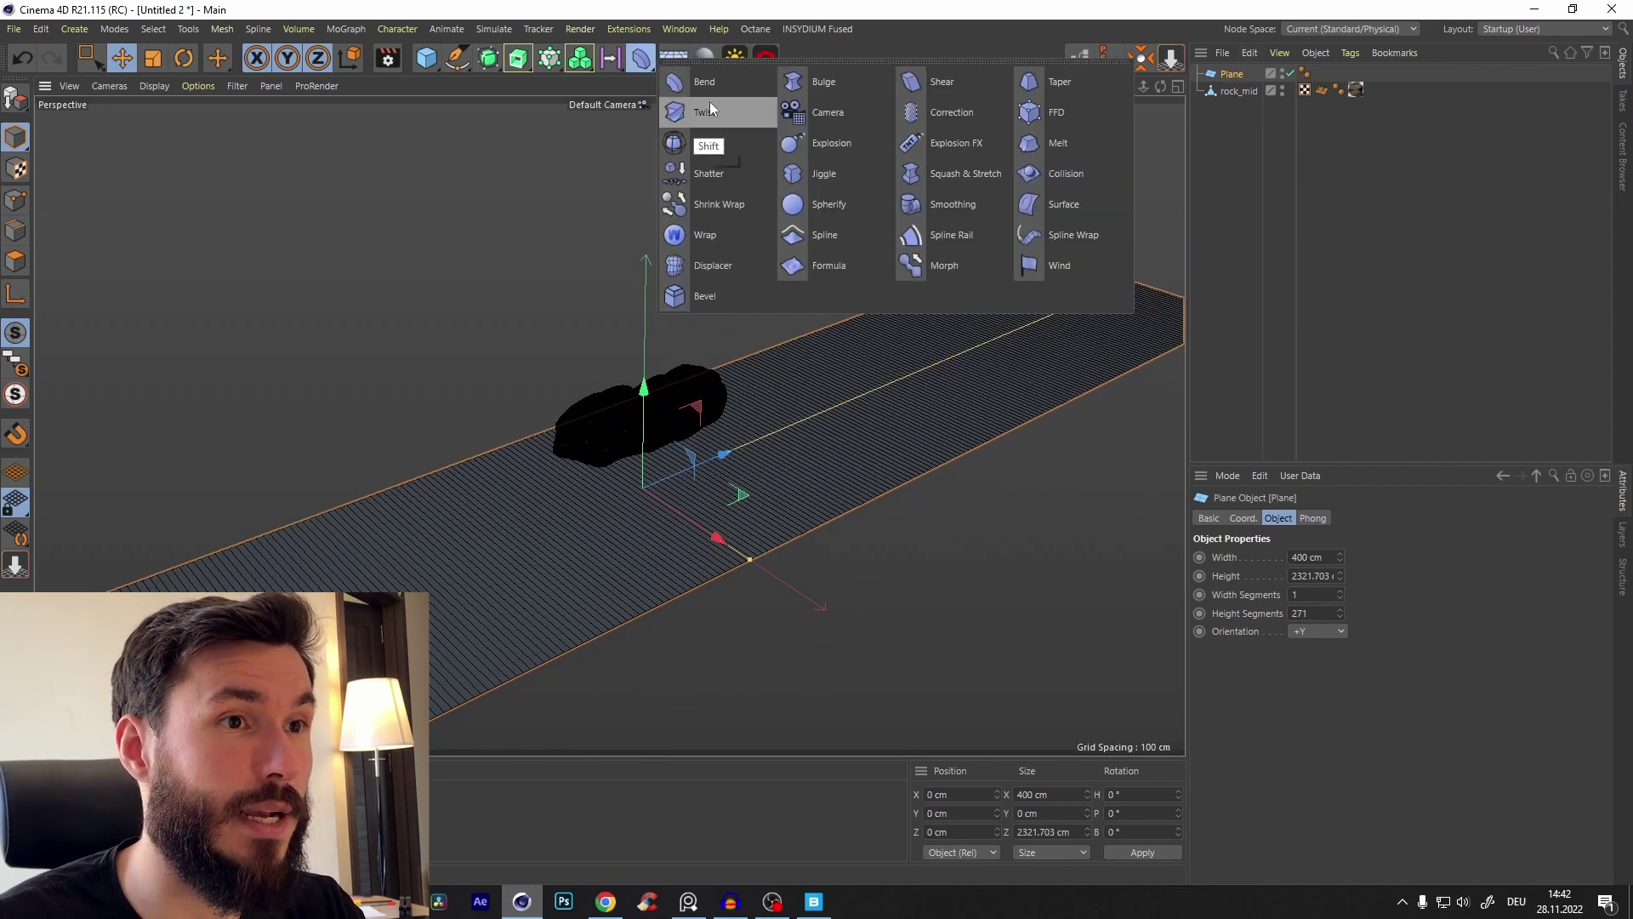
left_click(699, 95, "shift")
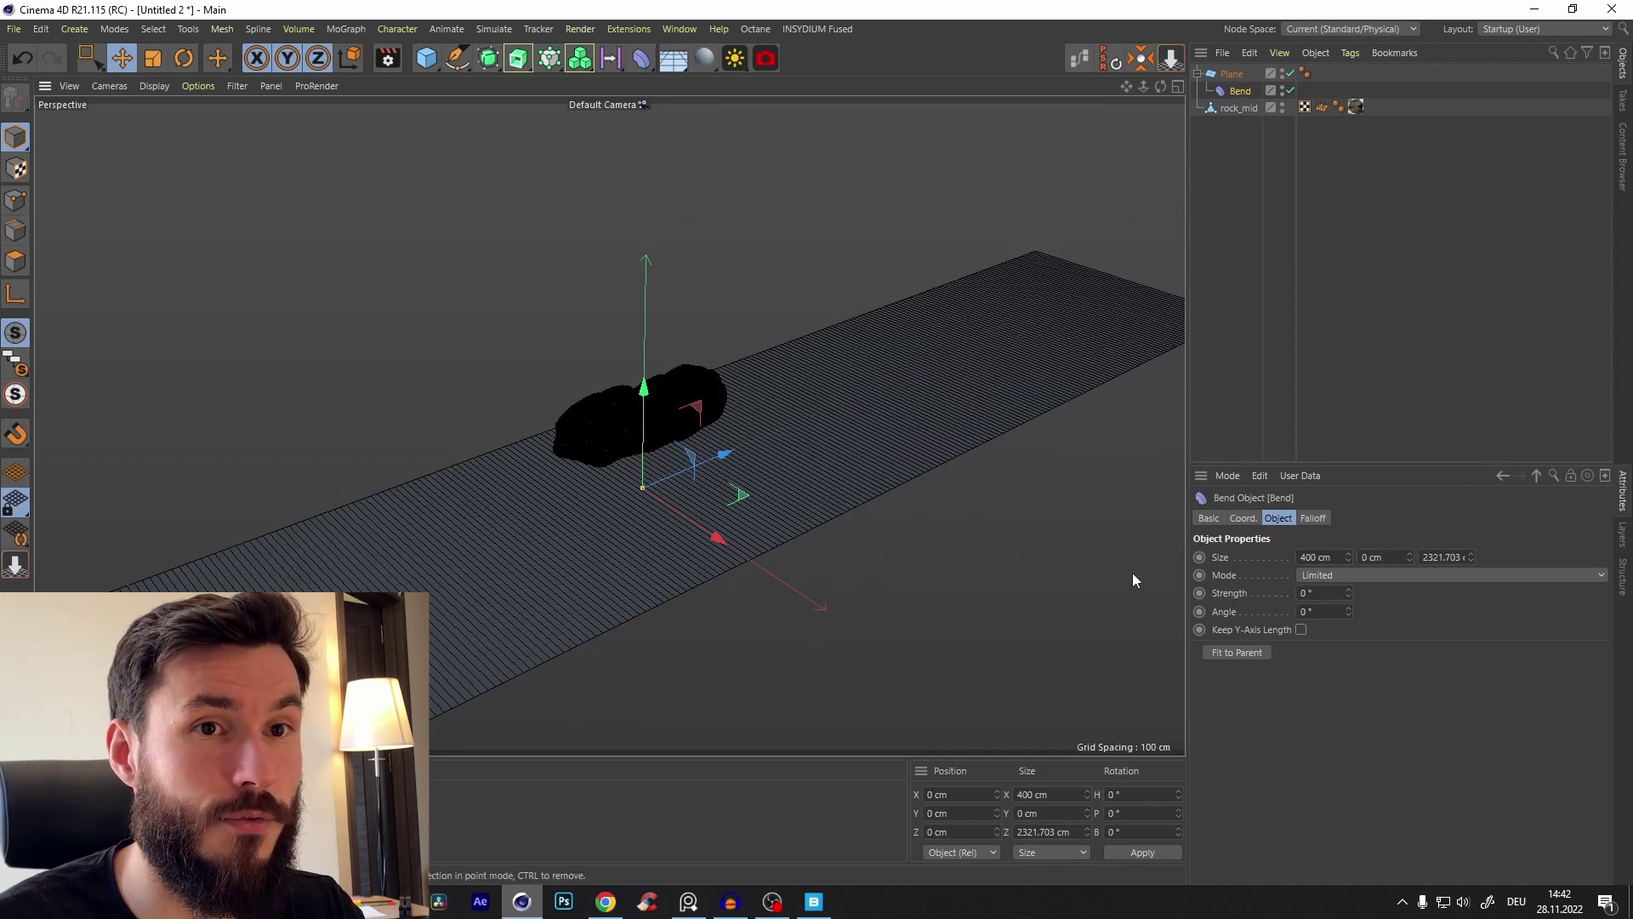
Step: Set the Bend deformer's strength to 90° and its Y size to about 106 cm
left_click_drag(857, 511, 769, 518, "alt")
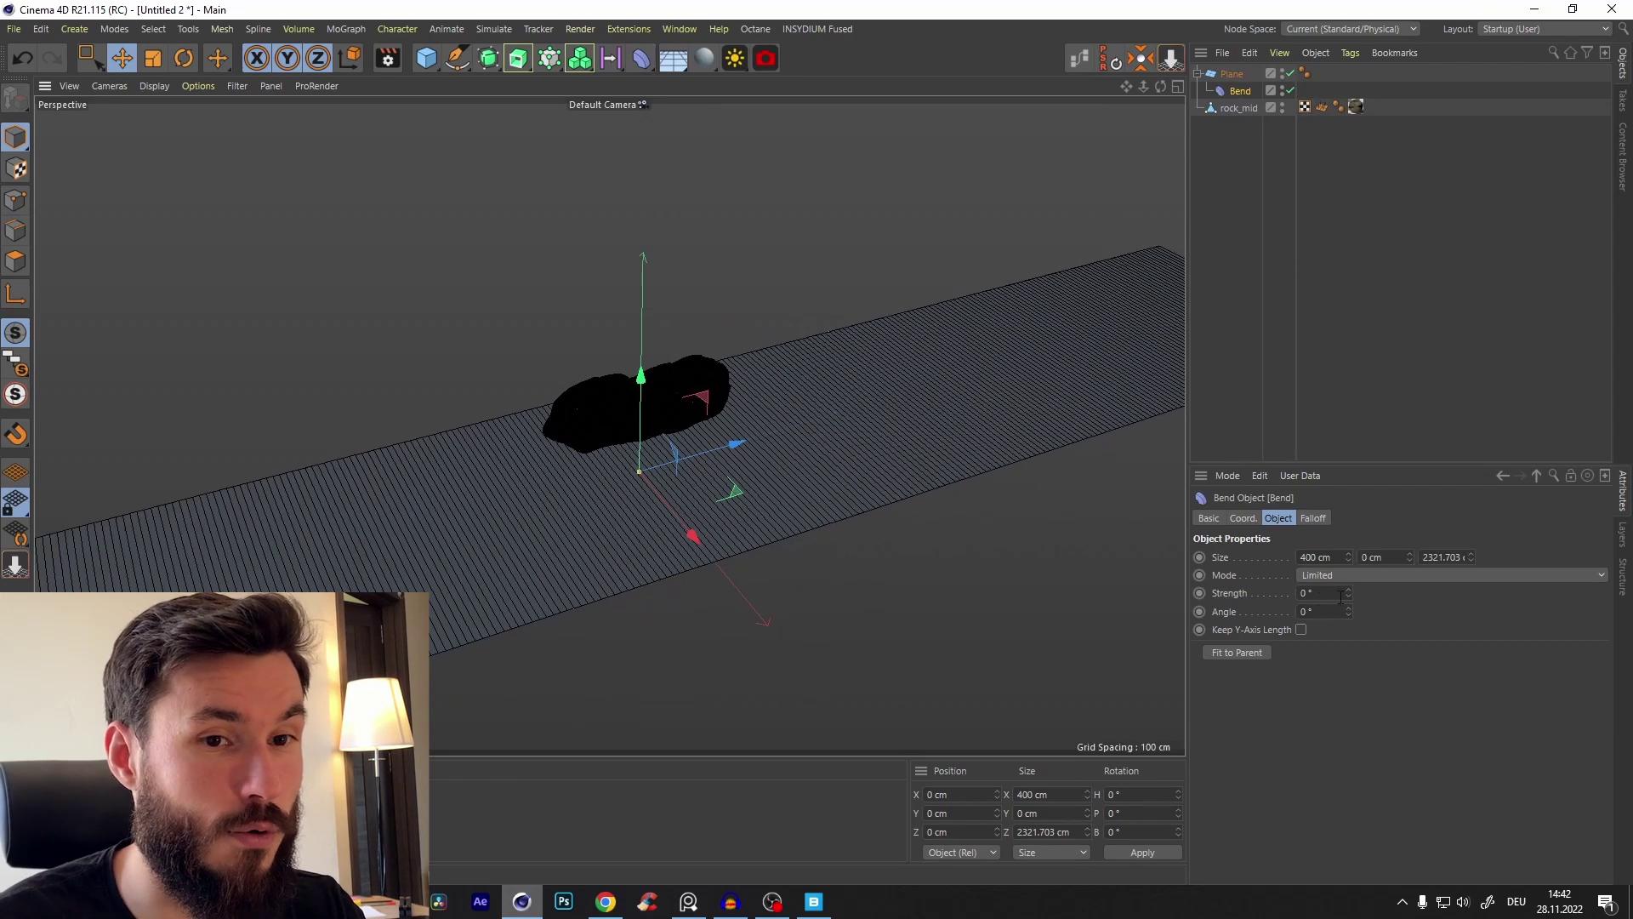
left_click(1318, 592)
type("90")
key("Tab")
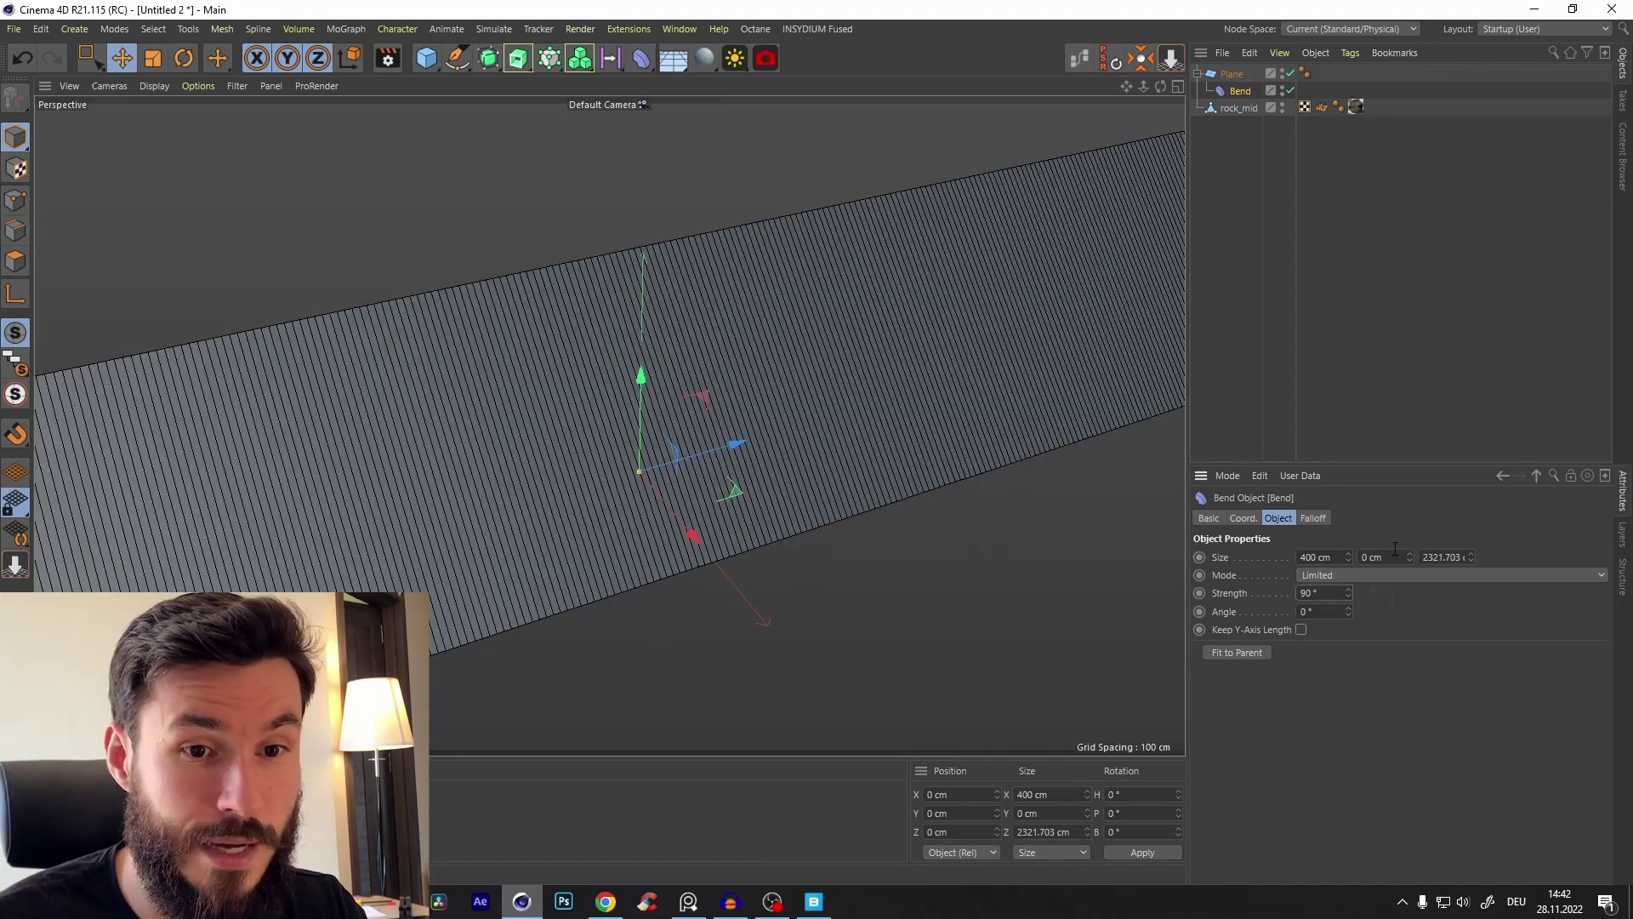
left_click_drag(1409, 560, 1418, 469)
left_click_drag(758, 418, 364, 515, "alt")
Step: Rotate the Bend to -90° heading and -90° banking, and scale it to about 217 × 57 × 1258 cm
key("r")
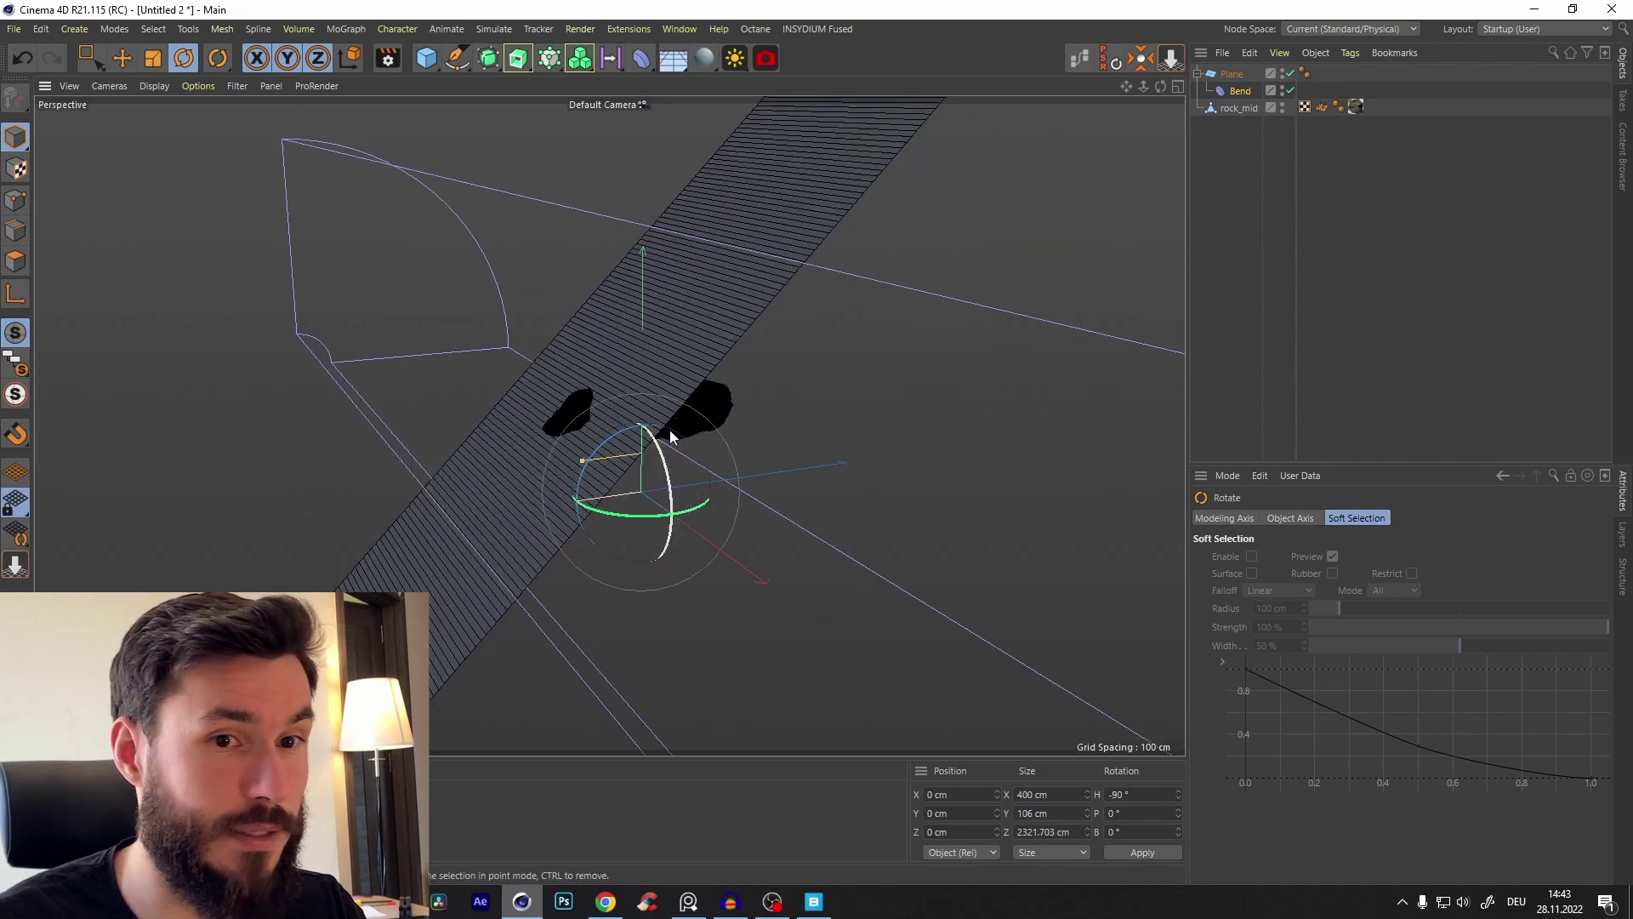
key("t")
left_click_drag(675, 435, 727, 379)
key("r")
left_click(1247, 91)
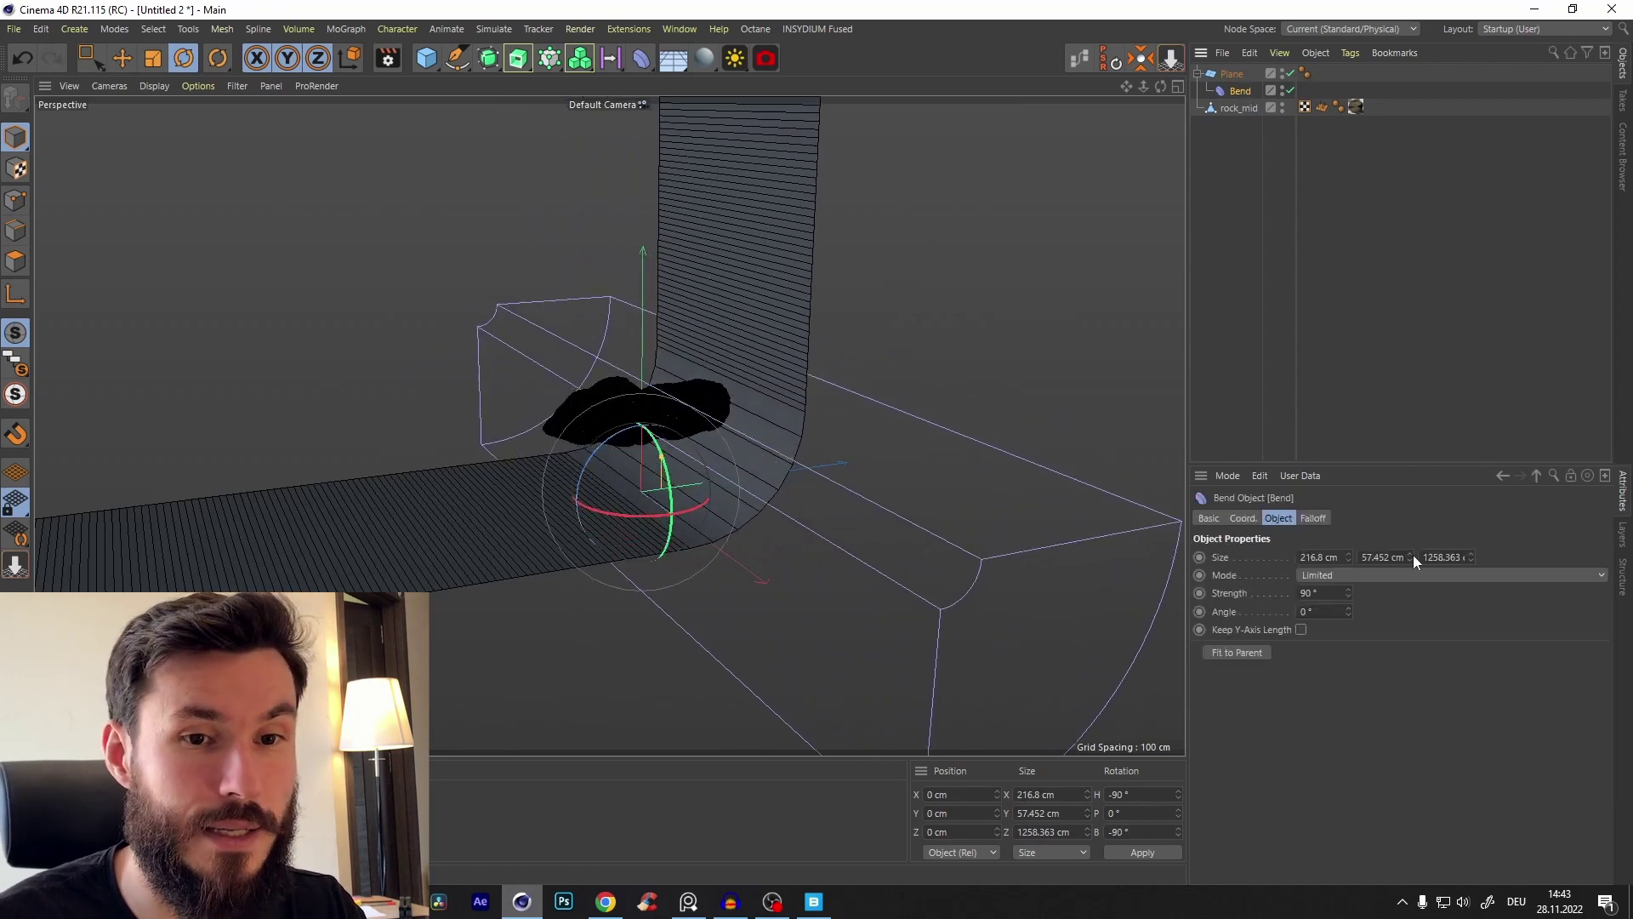
Step: Resize the Bend to about 46 × 140 × 264 cm and move it along the plane behind the rock
left_click_drag(1412, 554, 1404, 53)
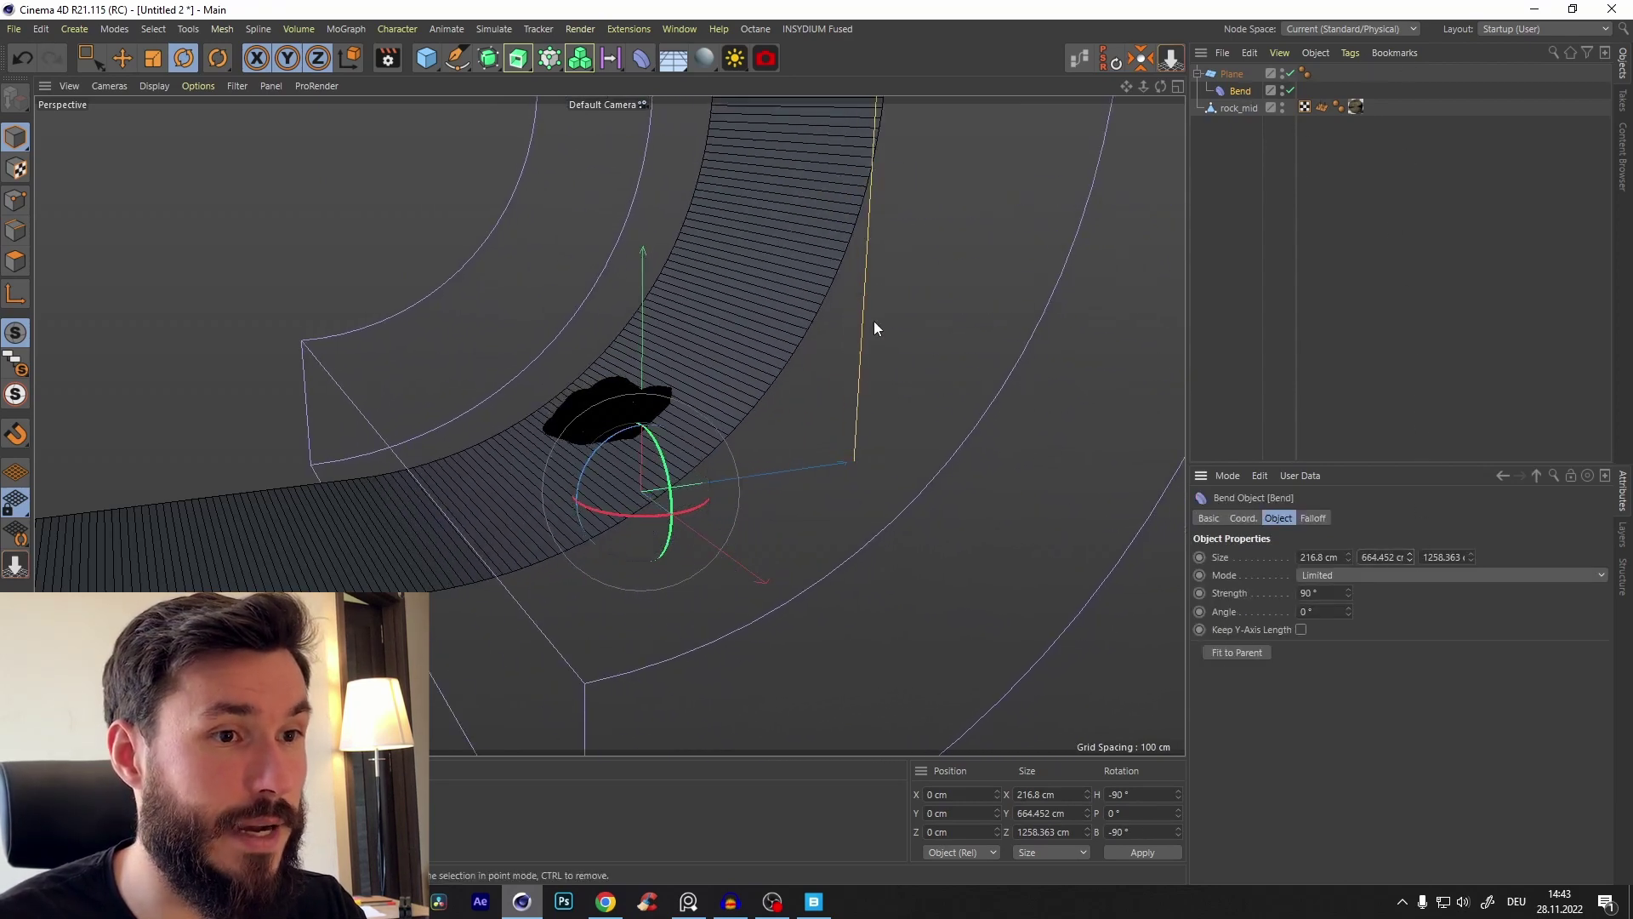
key("t")
left_click_drag(874, 320, 527, 578)
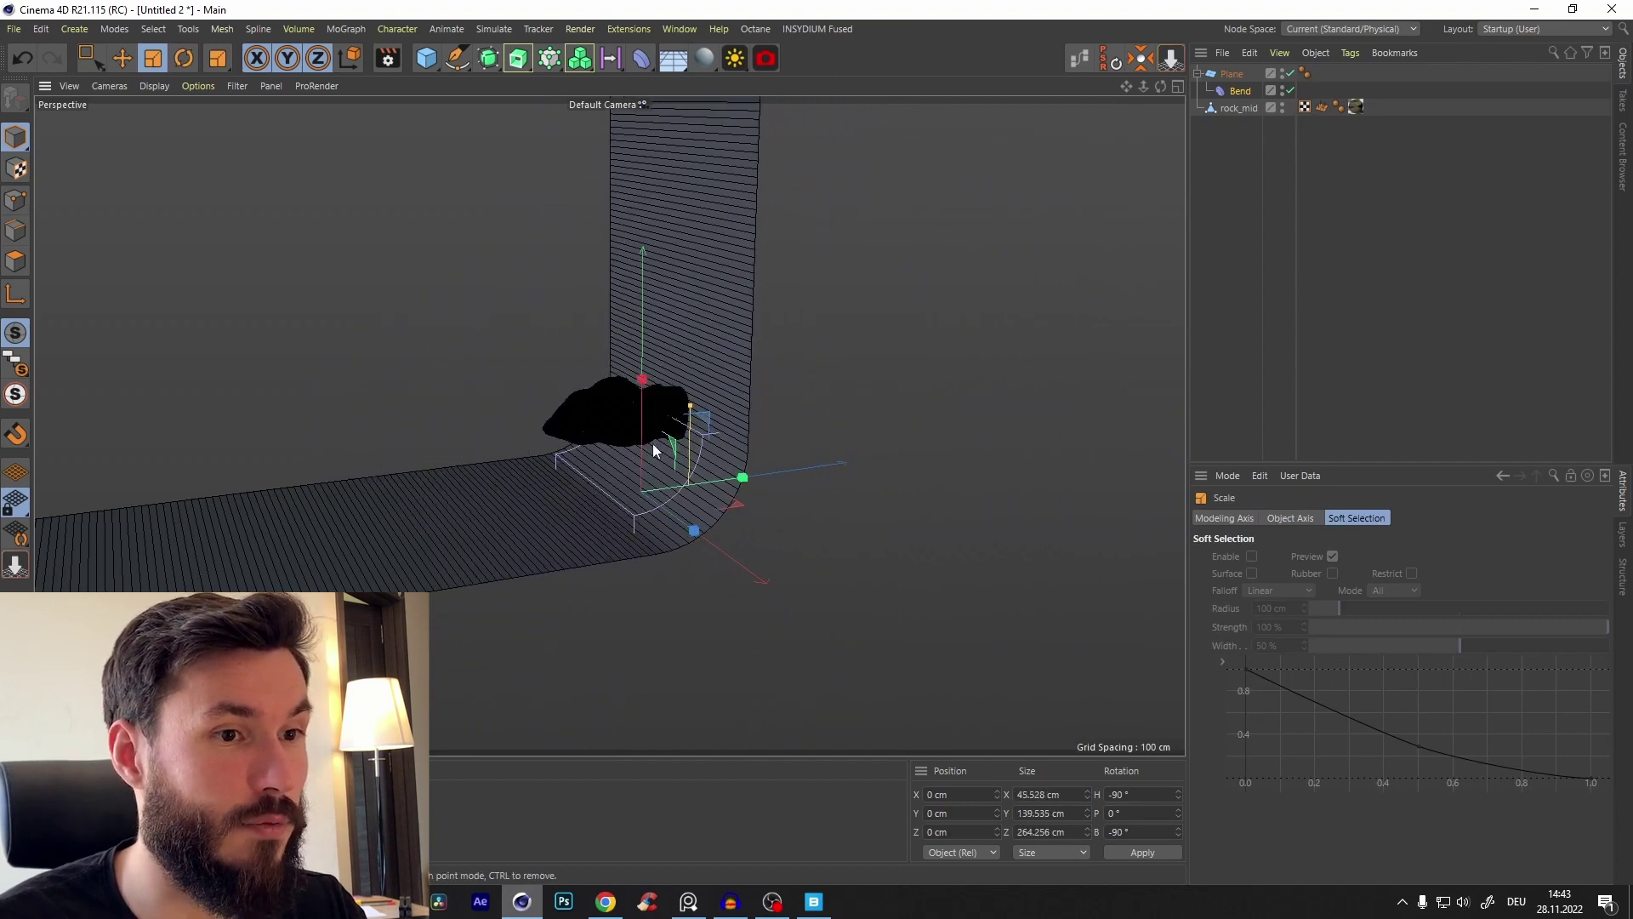
left_click_drag(651, 442, 609, 457, "alt")
key("e")
left_click_drag(730, 485, 927, 467)
left_click_drag(893, 409, 777, 427, "alt")
Step: Widen the backdrop plane to about 801 cm and shorten its height to about 1364 cm
left_click(1231, 75)
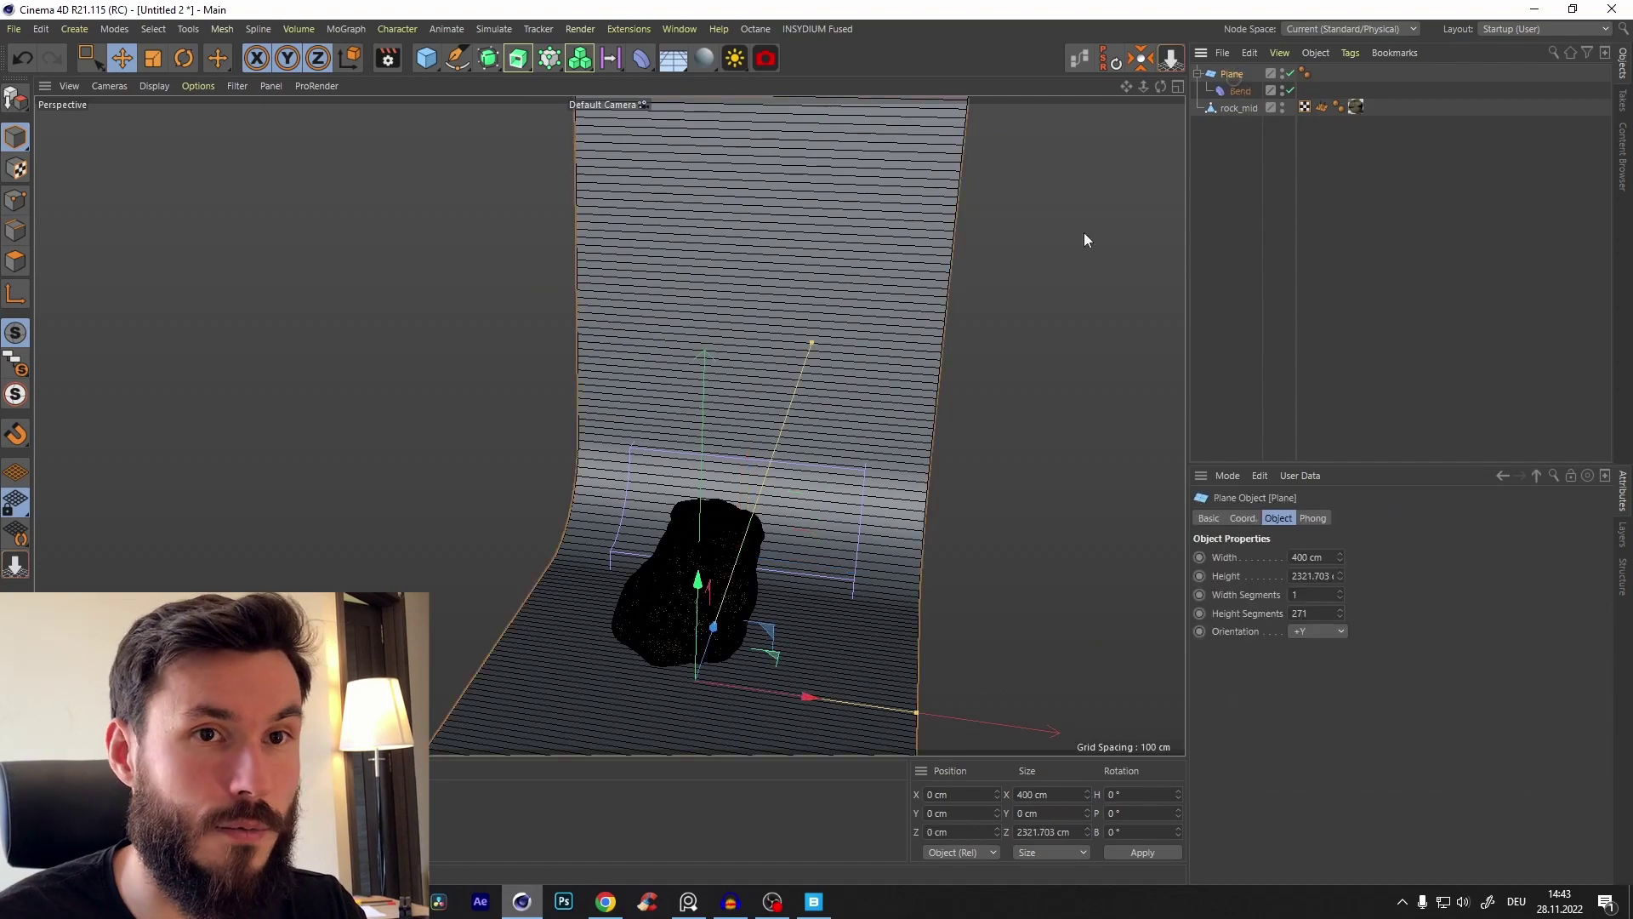
right_click_drag(1021, 272, 817, 366, "alt")
middle_click_drag(816, 366, 801, 367, "alt")
left_click_drag(808, 556, 1136, 622)
left_click_drag(859, 493, 693, 548, "alt")
middle_click_drag(692, 548, 758, 453, "alt")
right_click_drag(758, 452, 672, 467, "alt")
left_click_drag(944, 266, 871, 404)
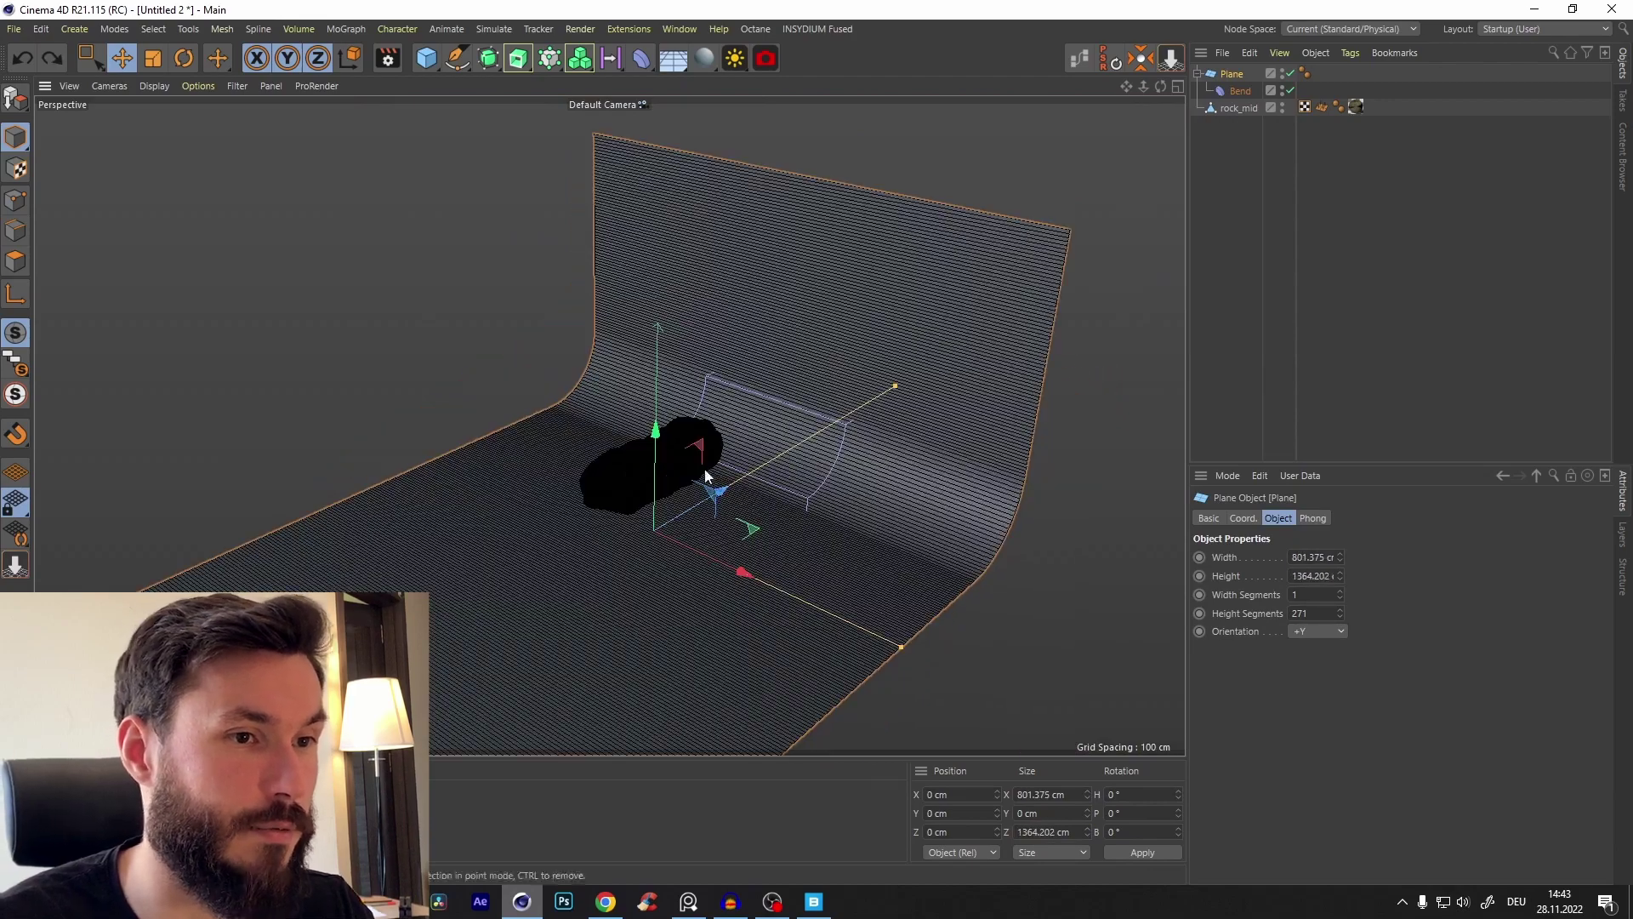
Step: Set the render output to 2000 × 2000 pixels and replace the Standard renderer with another one
left_click_drag(705, 470, 753, 408, "alt")
right_click_drag(753, 408, 809, 377, "alt")
left_click_drag(646, 470, 753, 477, "alt")
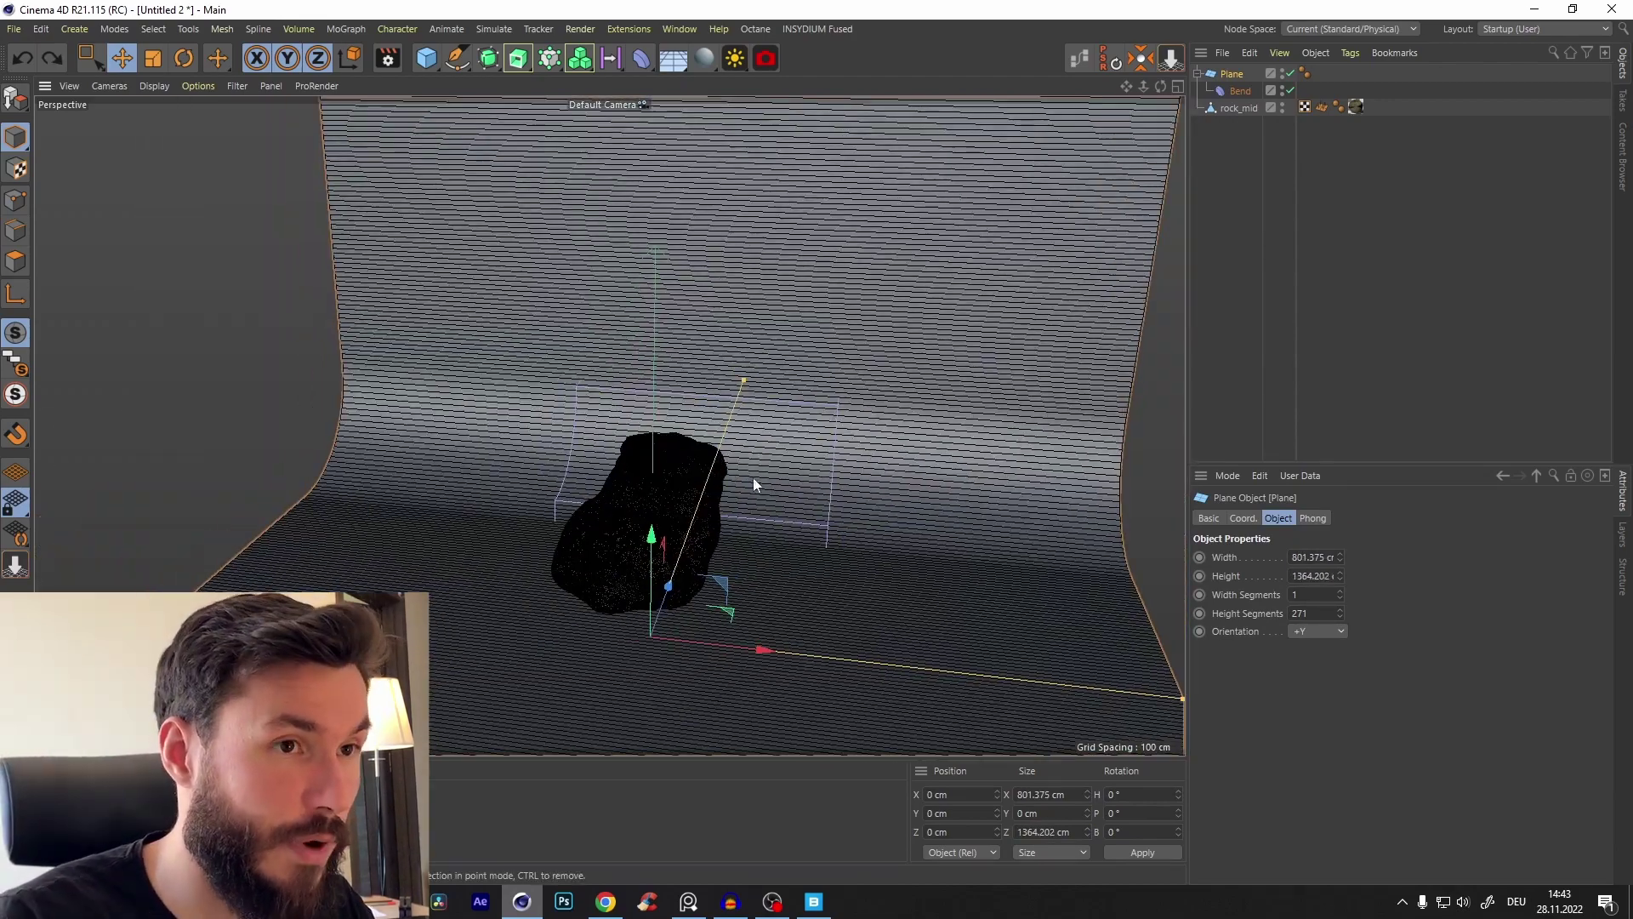
left_click_drag(753, 477, 758, 486, "alt")
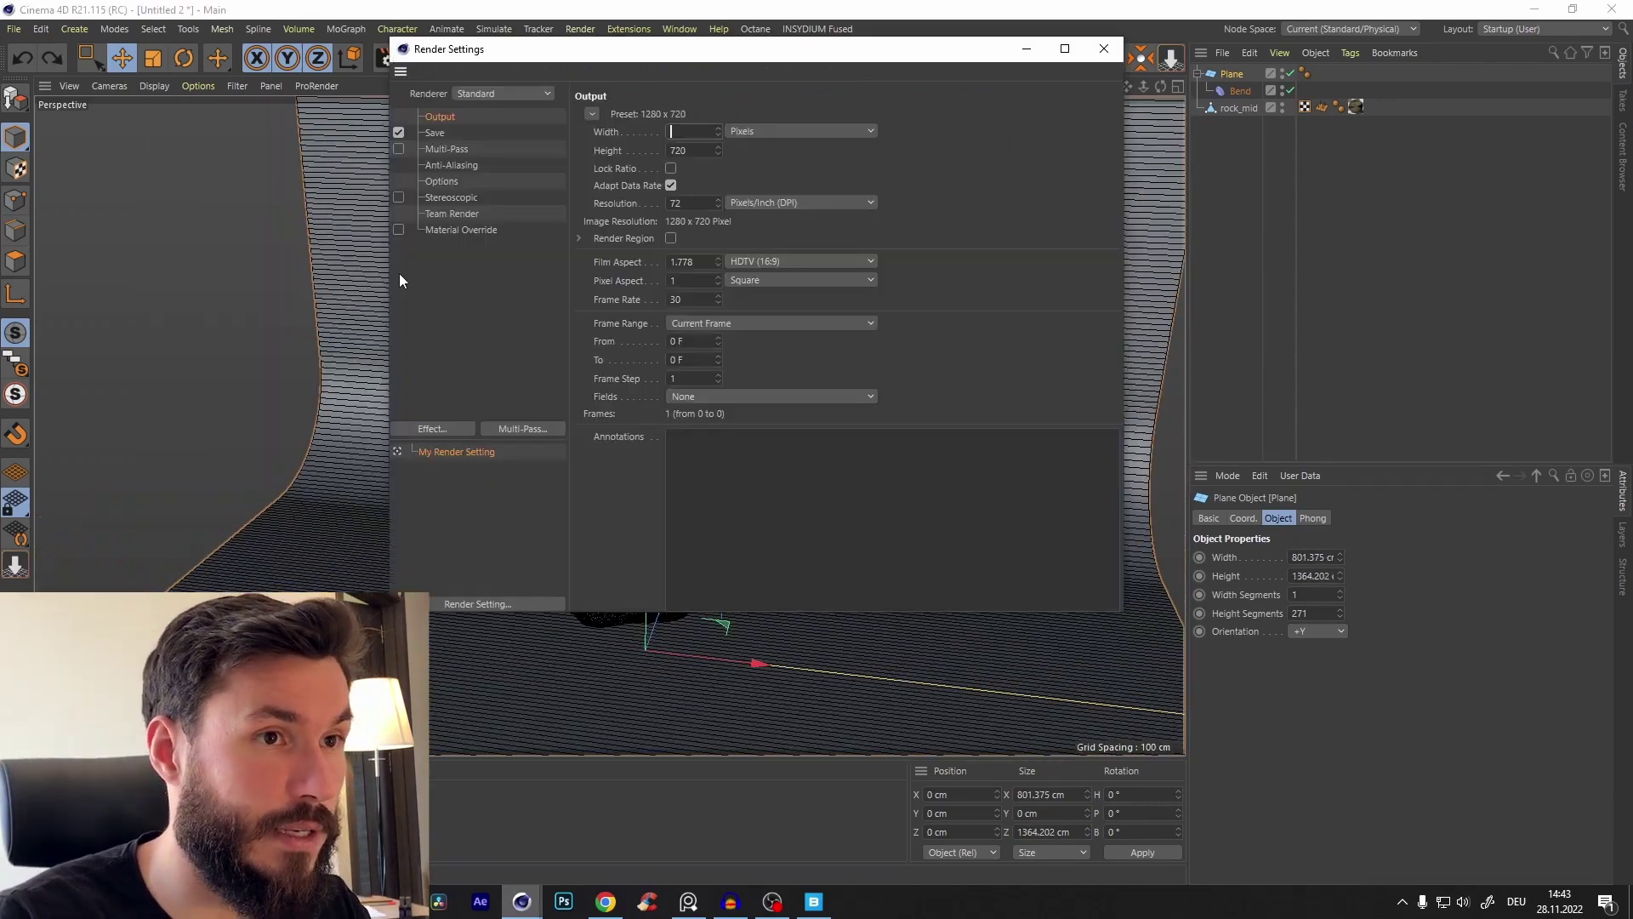
type("2000")
key("Tab")
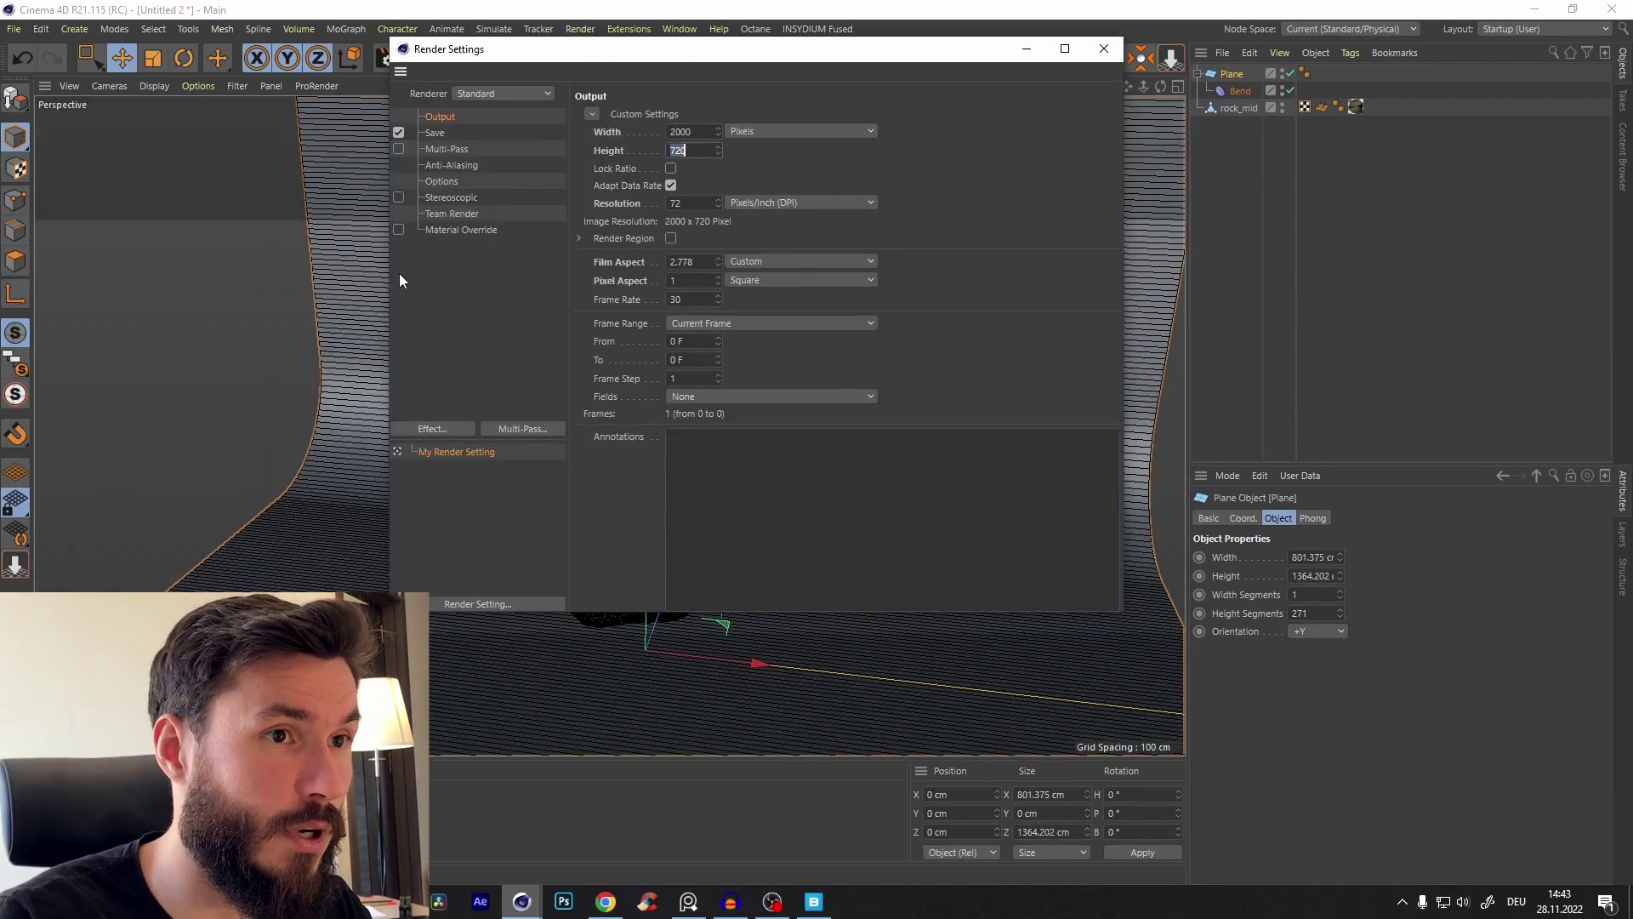
type("2000")
key("Return")
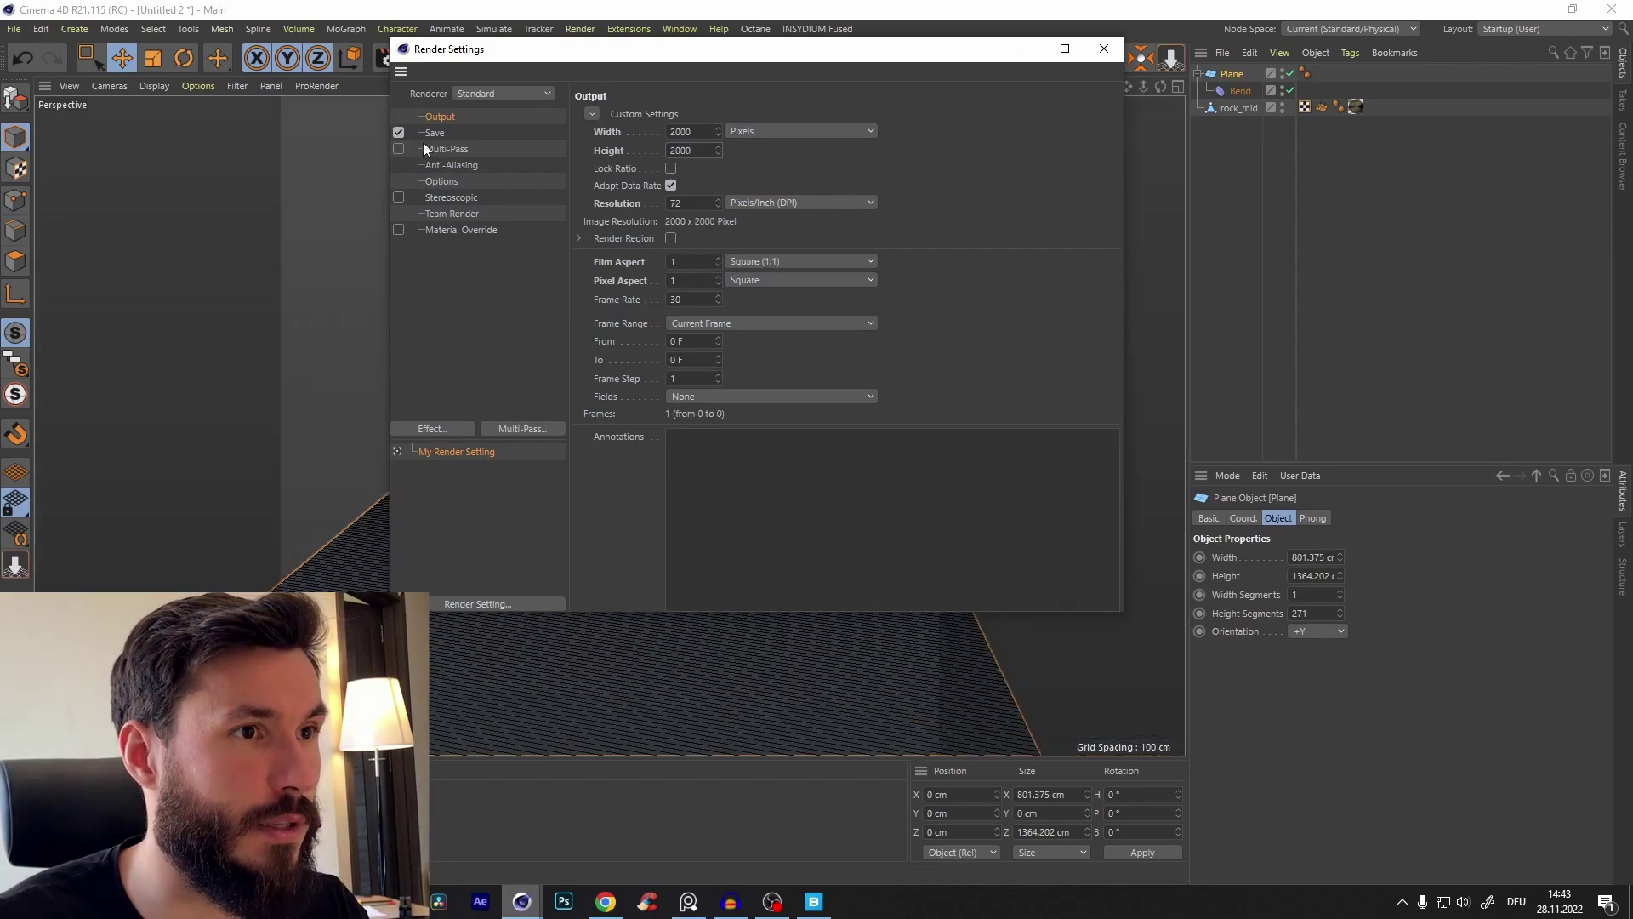
left_click(508, 92)
left_click(499, 168)
left_click(1026, 50)
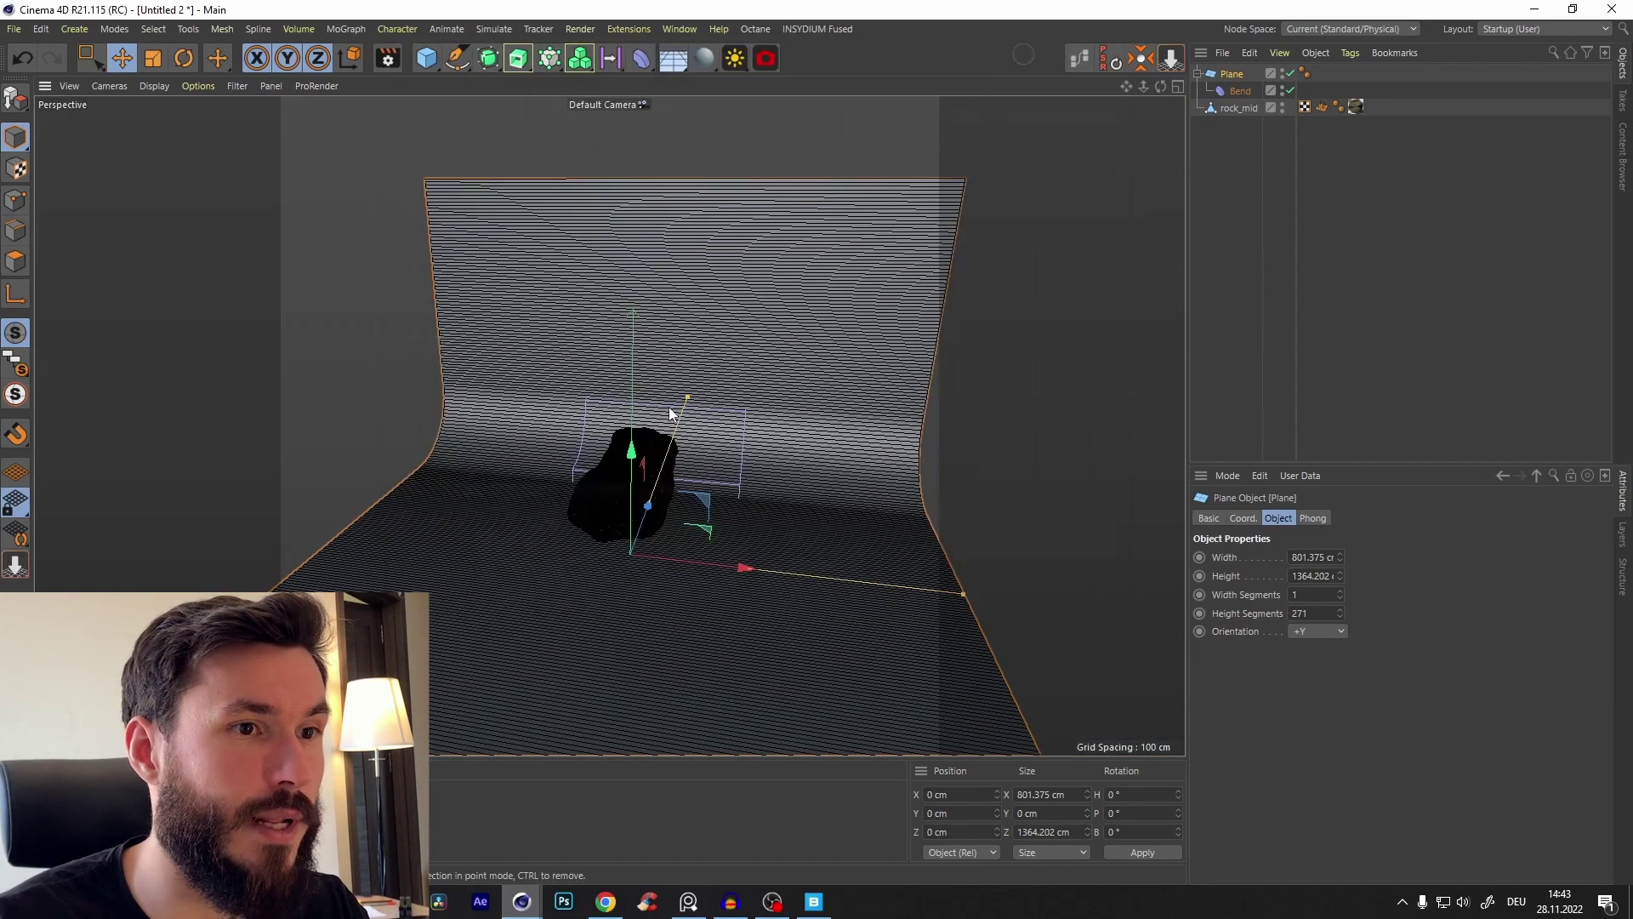
Step: Dock the Octane Live Viewer beside the viewport and save the project as Project01.c4d
left_click_drag(656, 452, 677, 422, "alt")
scroll(676, 421, "up", 8)
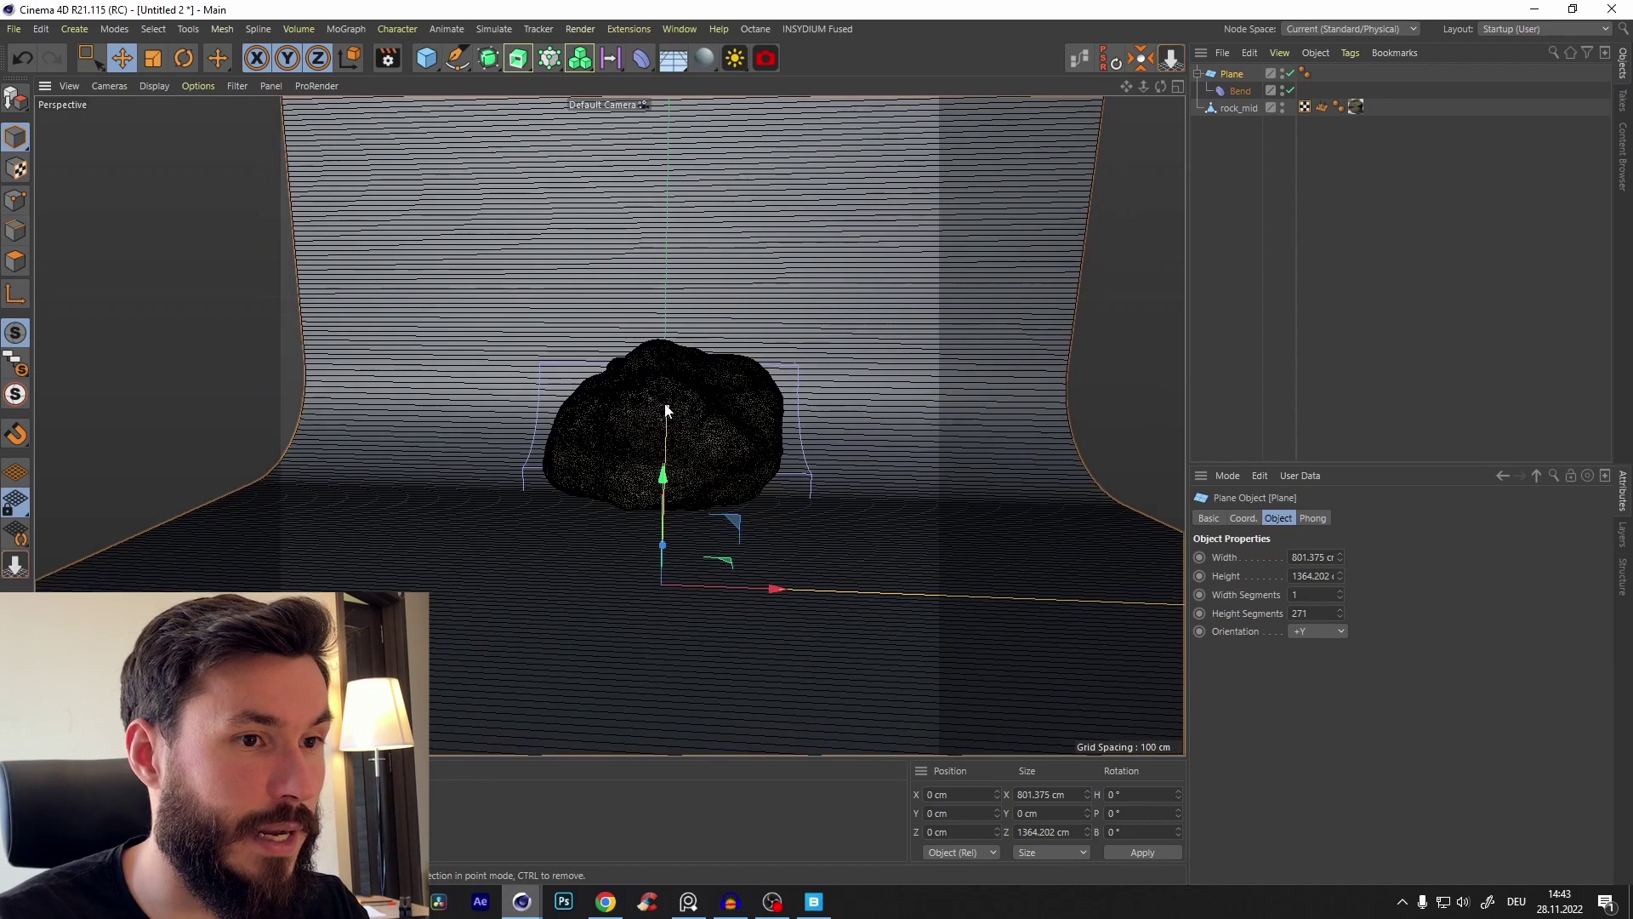
left_click(756, 31)
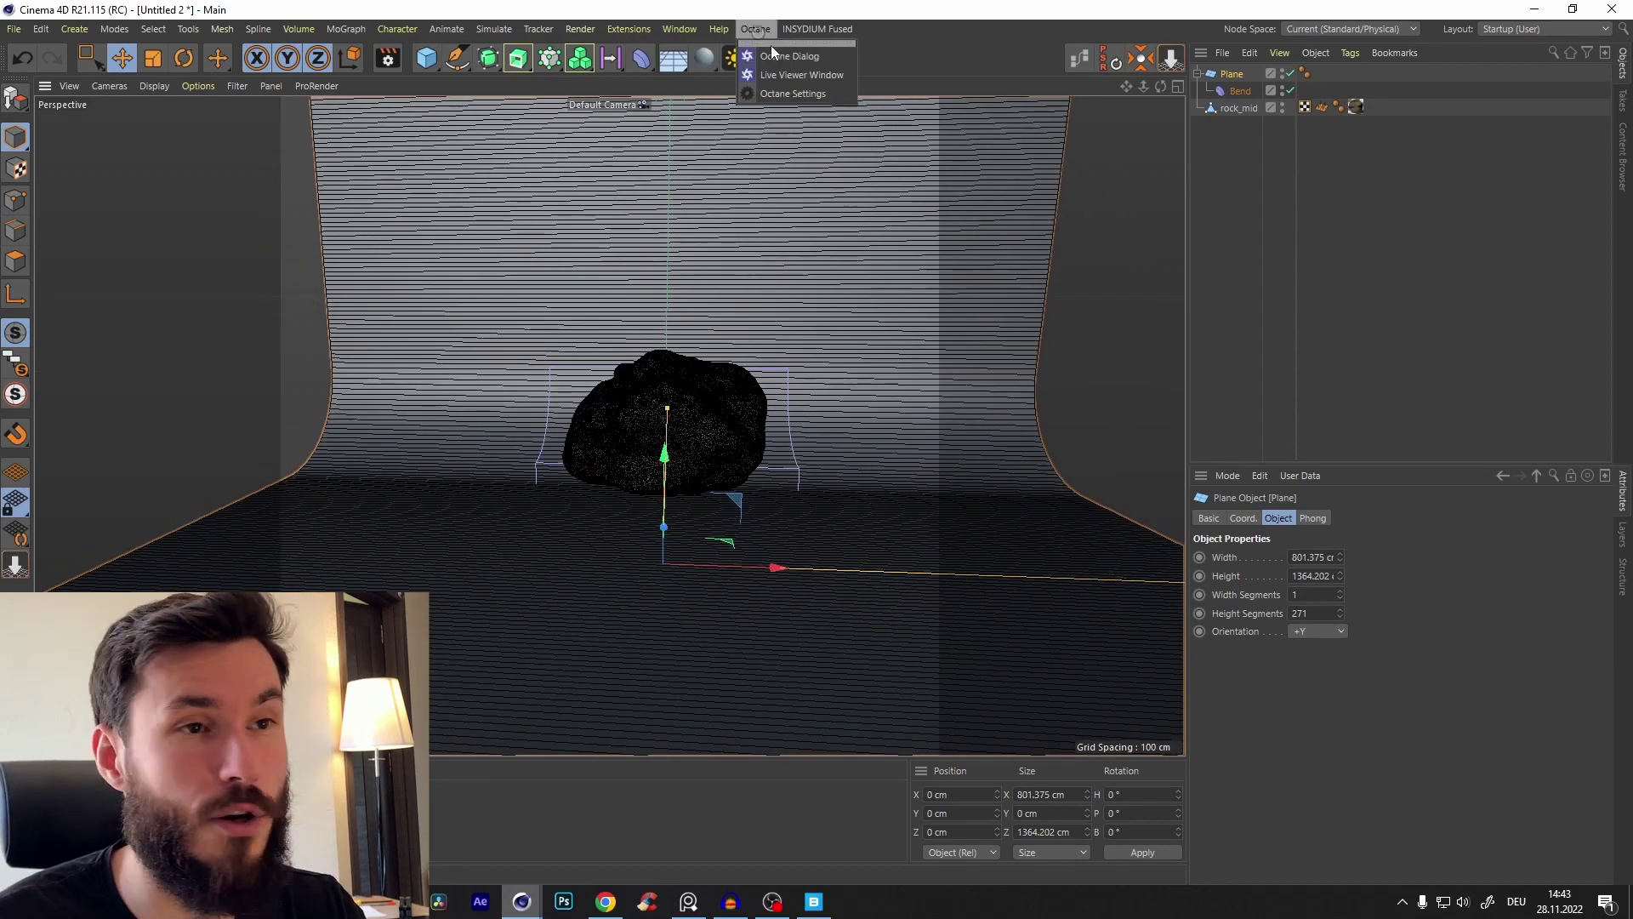
left_click(781, 75)
left_click_drag(351, 213, 136, 233)
left_click(15, 30)
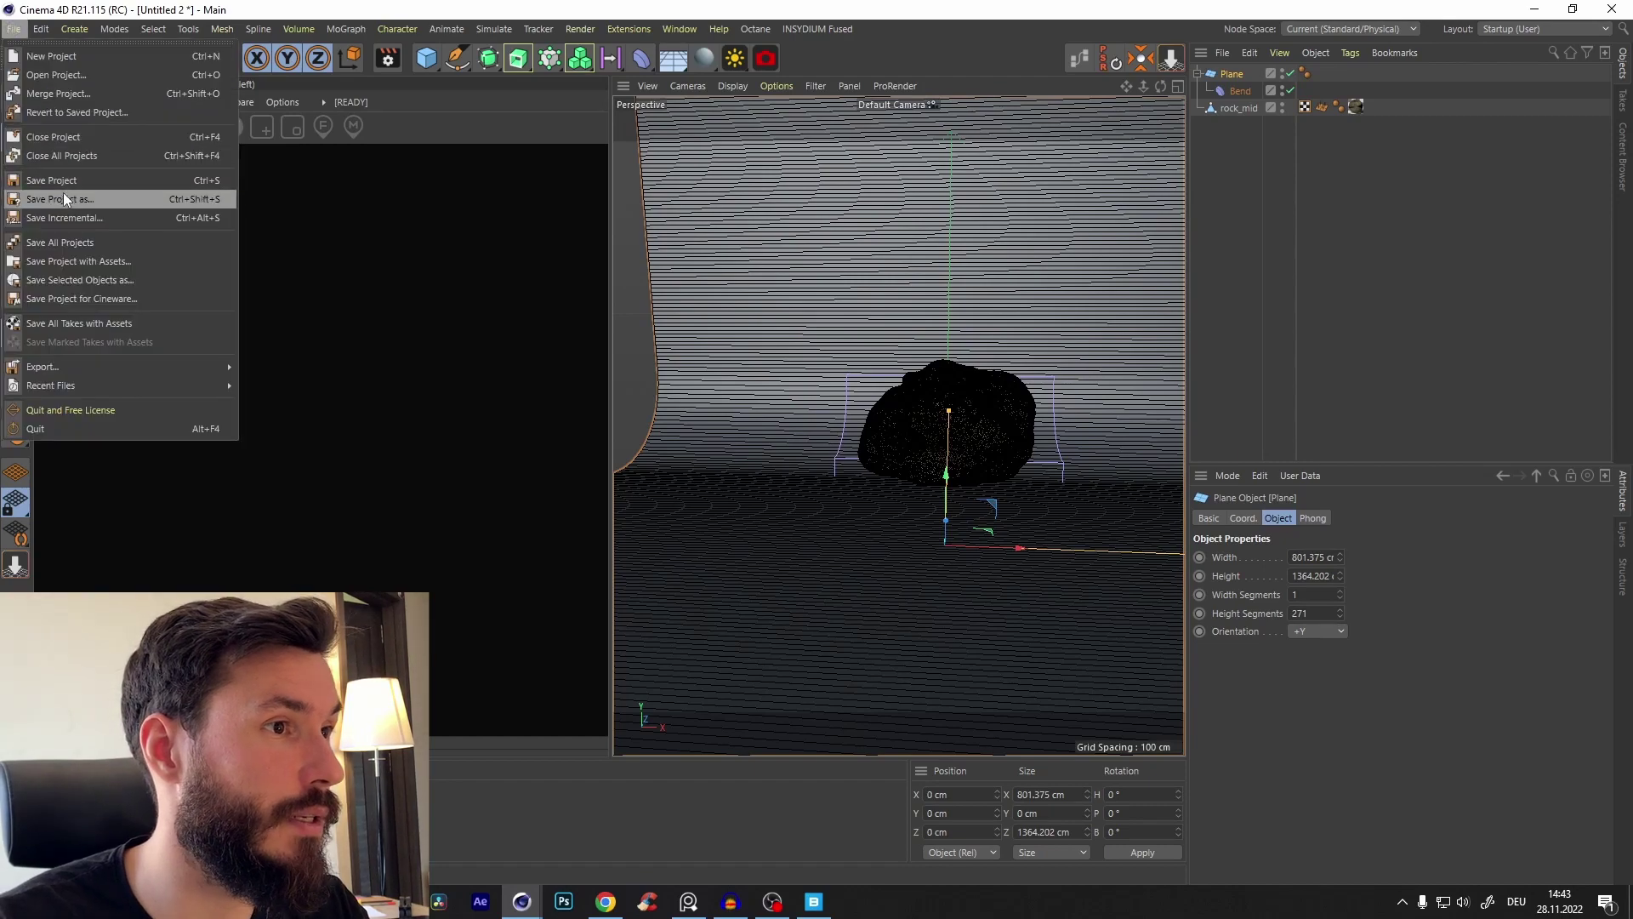
left_click(63, 198)
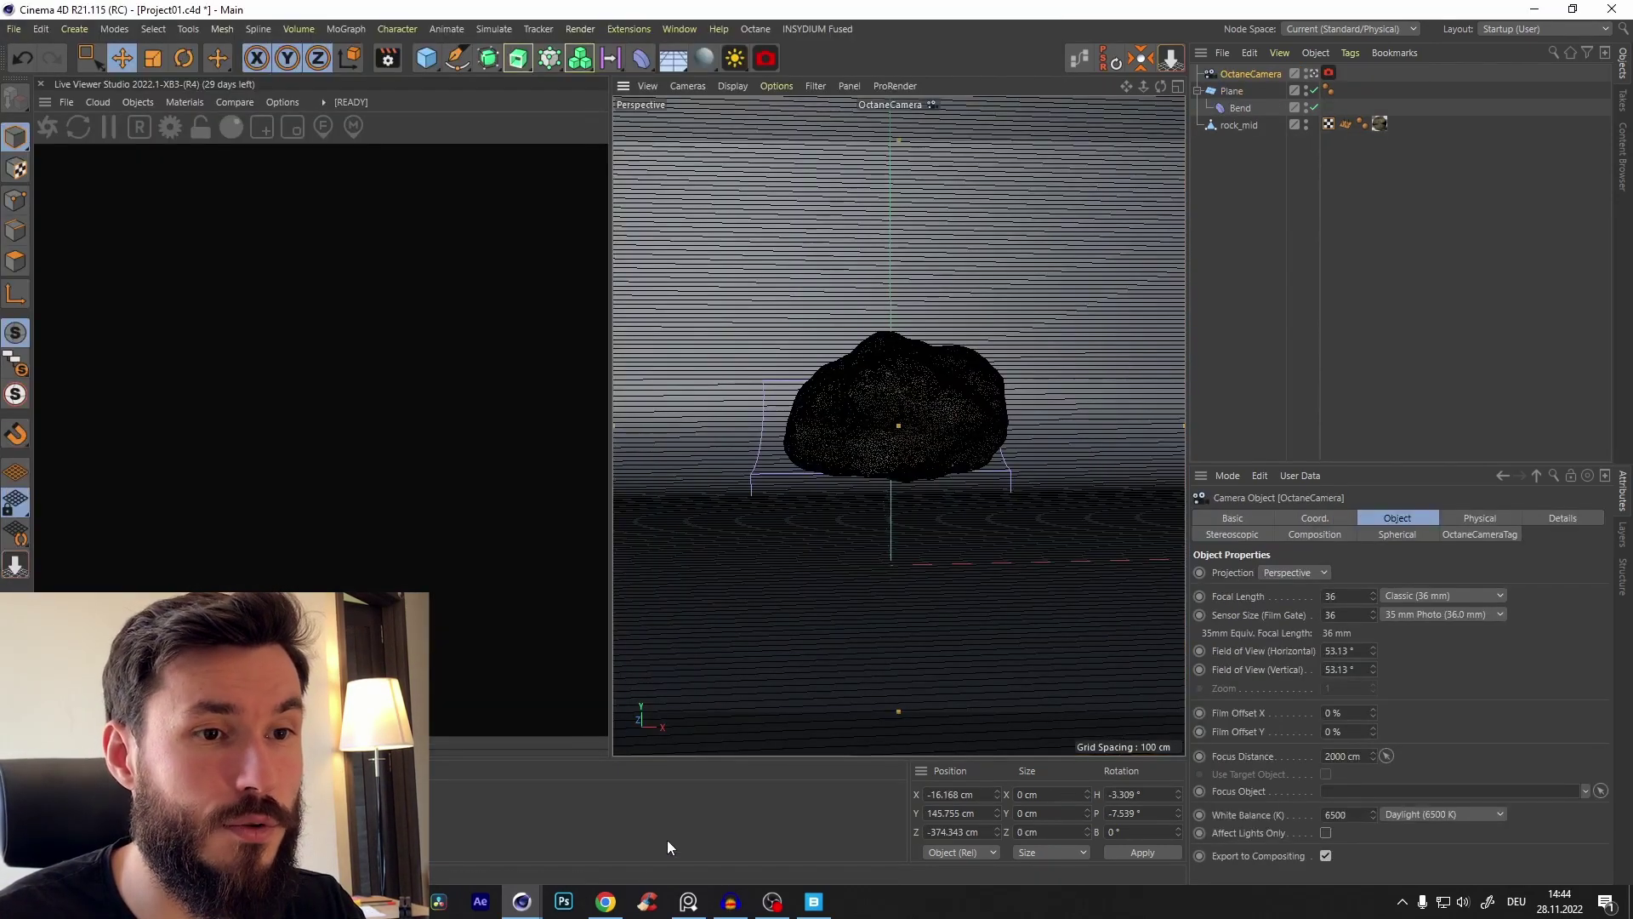
Step: Examine the PLANETARA reference renders on the reference board, then hide the board
left_click(691, 905)
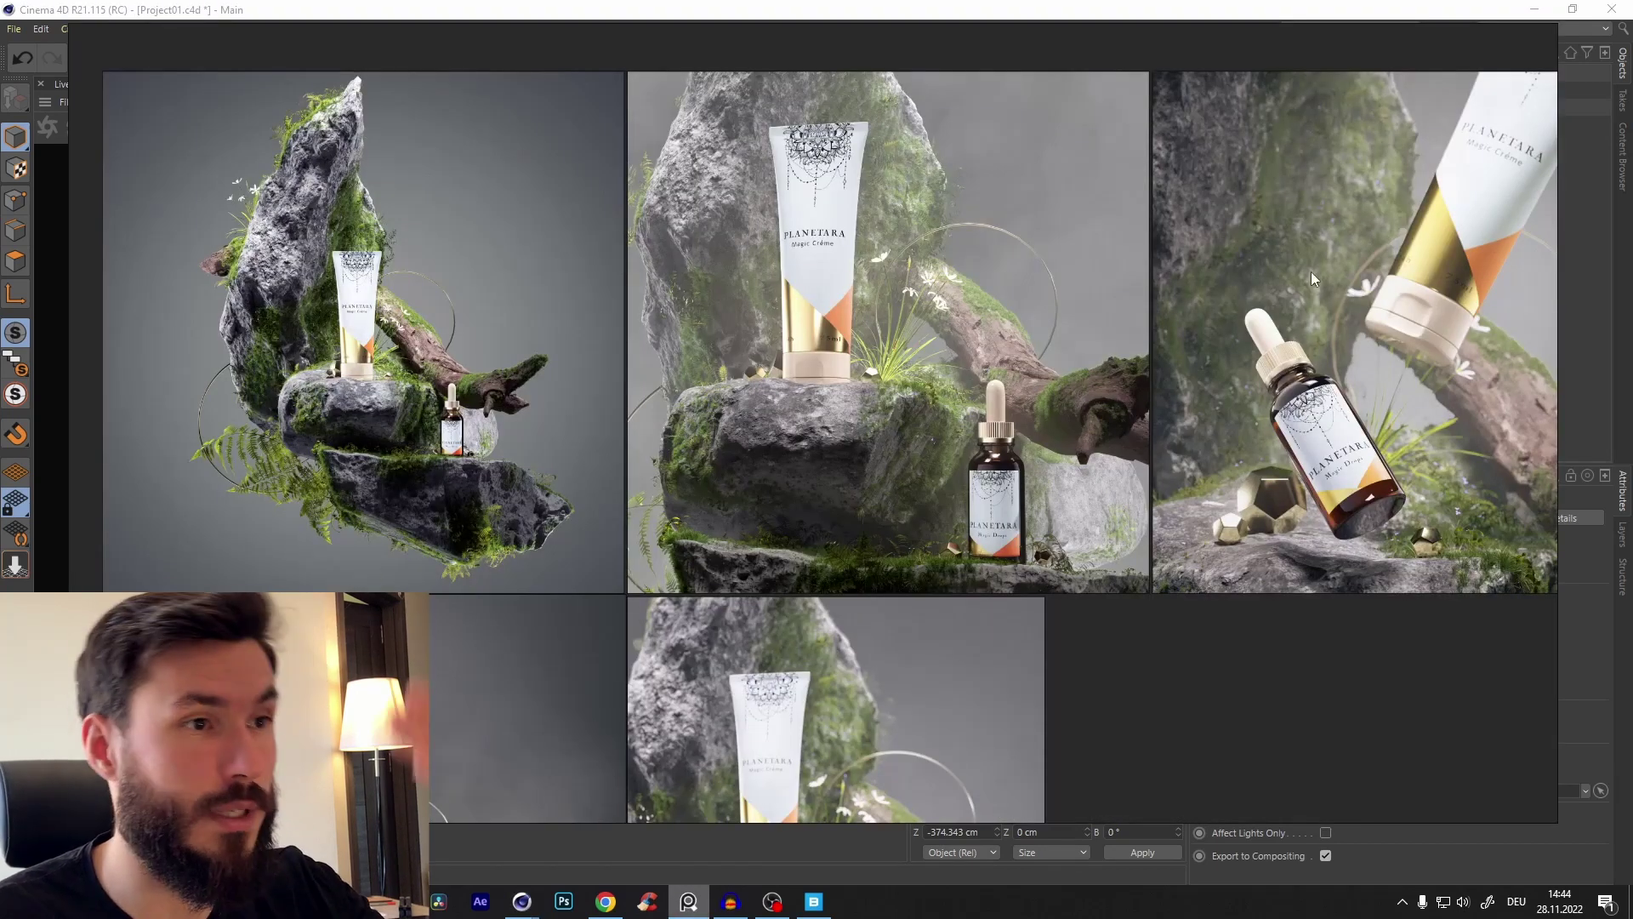
left_click(1560, 30)
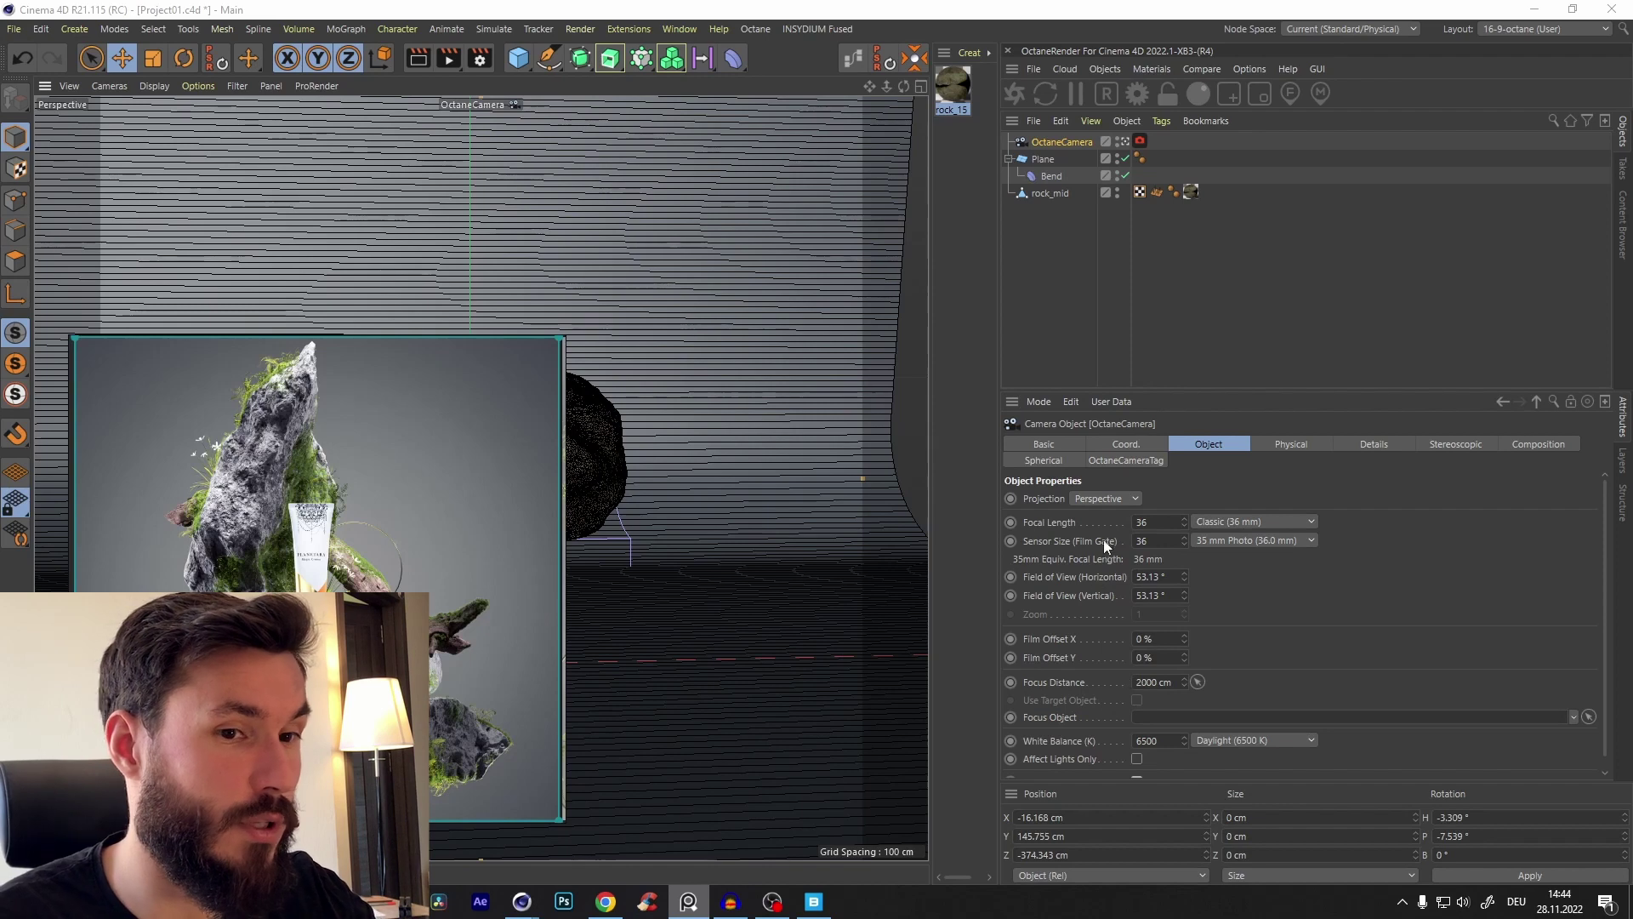
left_click(702, 897)
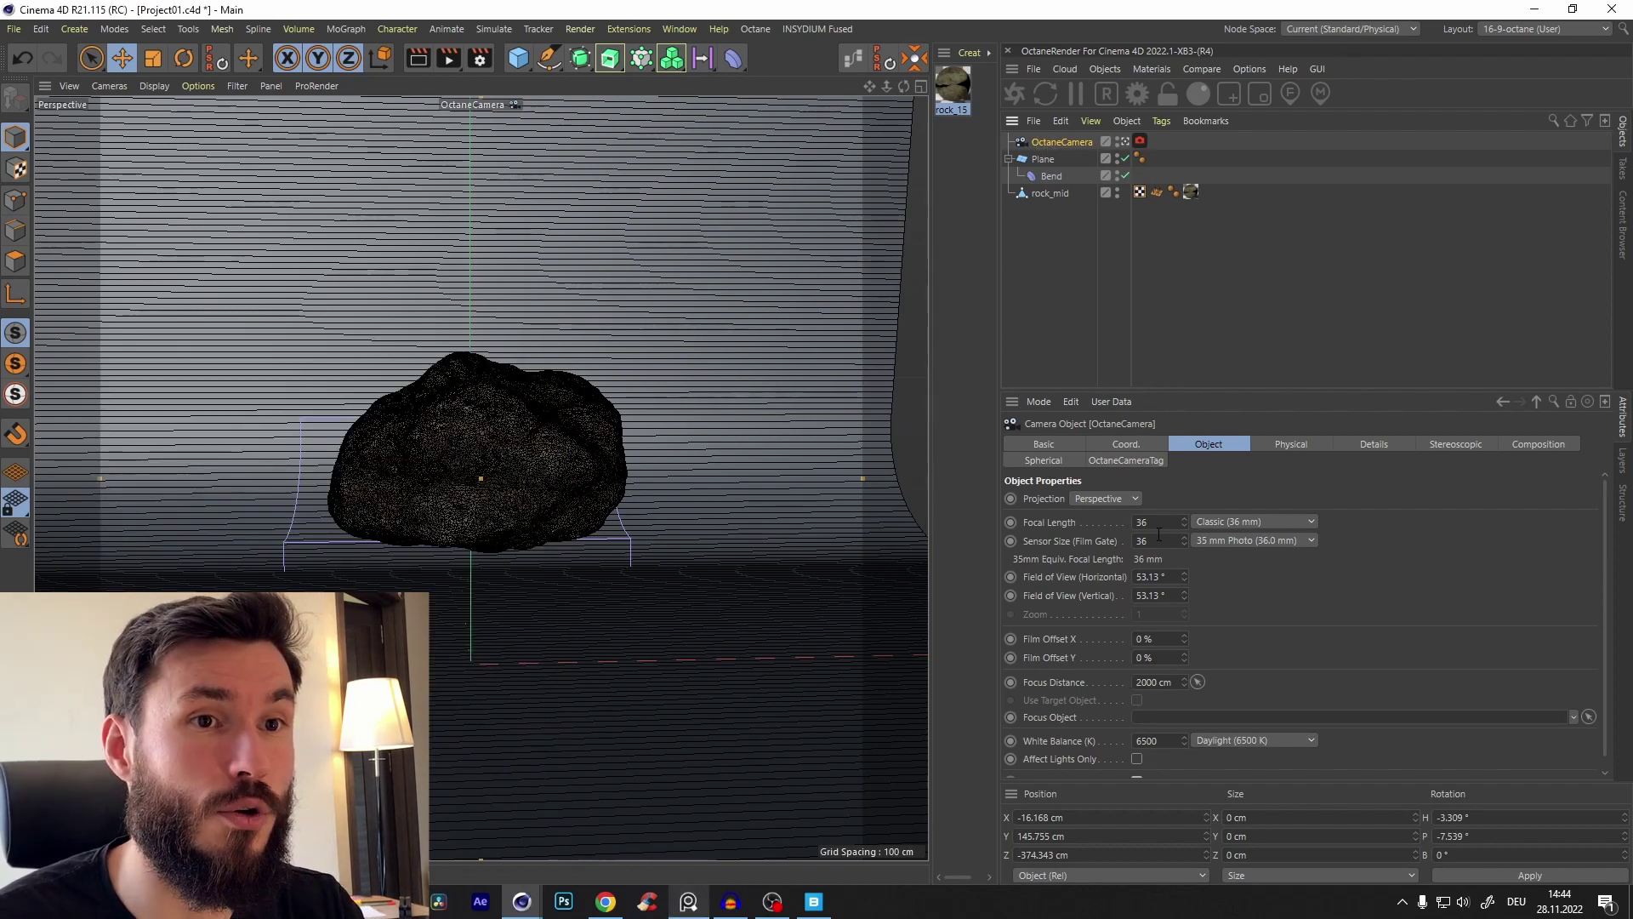
Step: Set the OctaneCamera's focal length to 100 mm and pull the camera back to frame the whole rock
type("100")
key("Return")
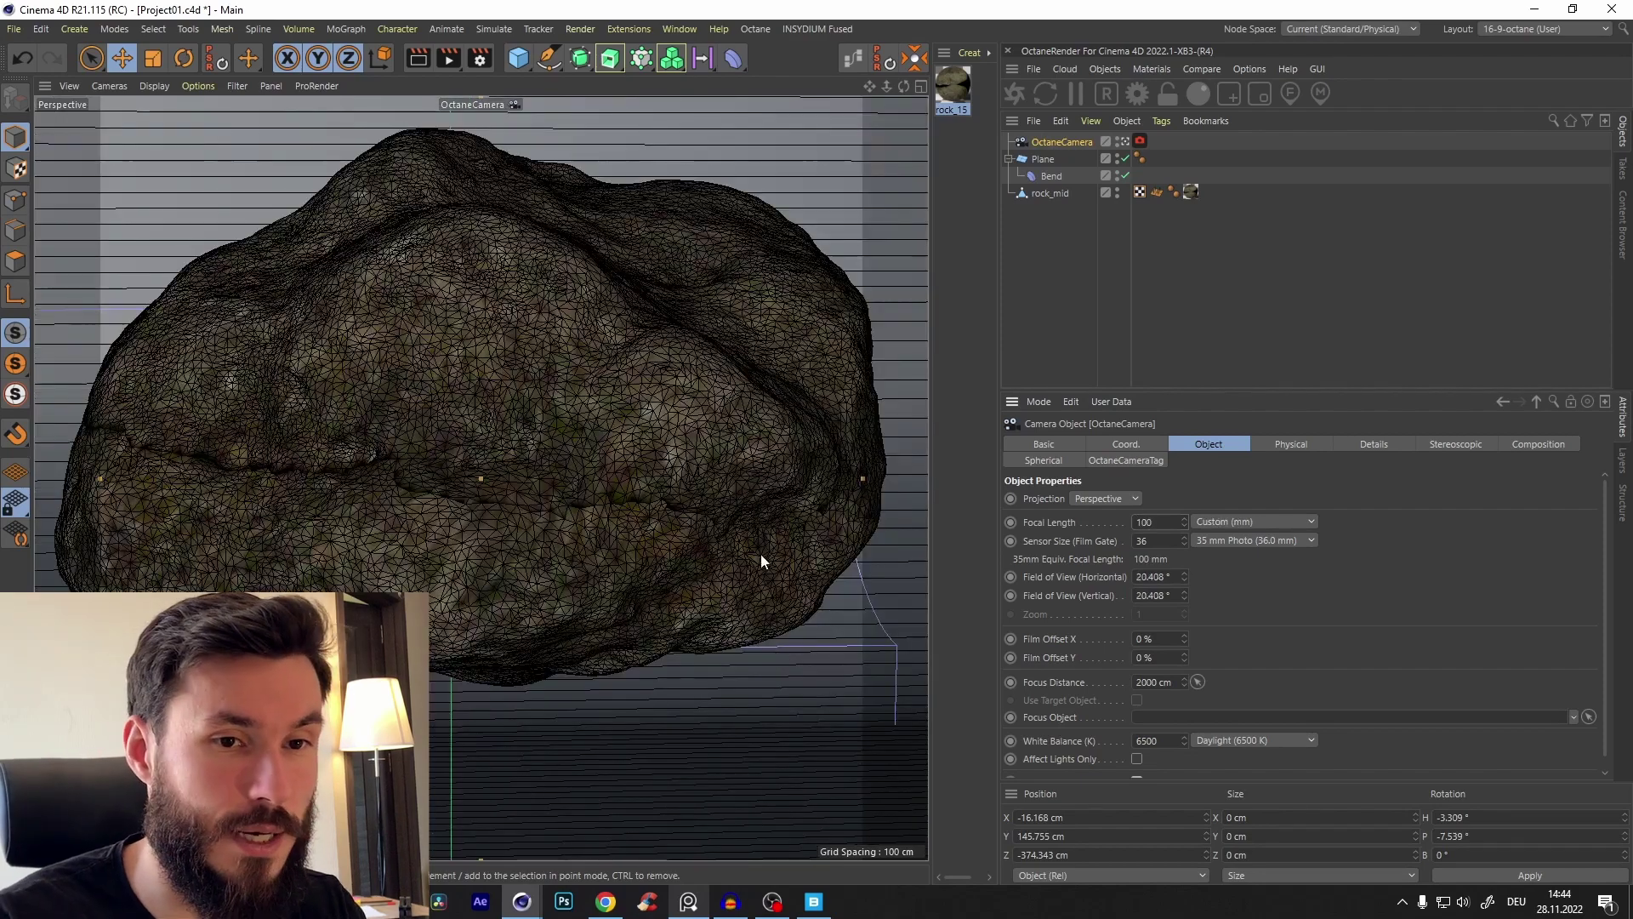
scroll(495, 372, "down", 8)
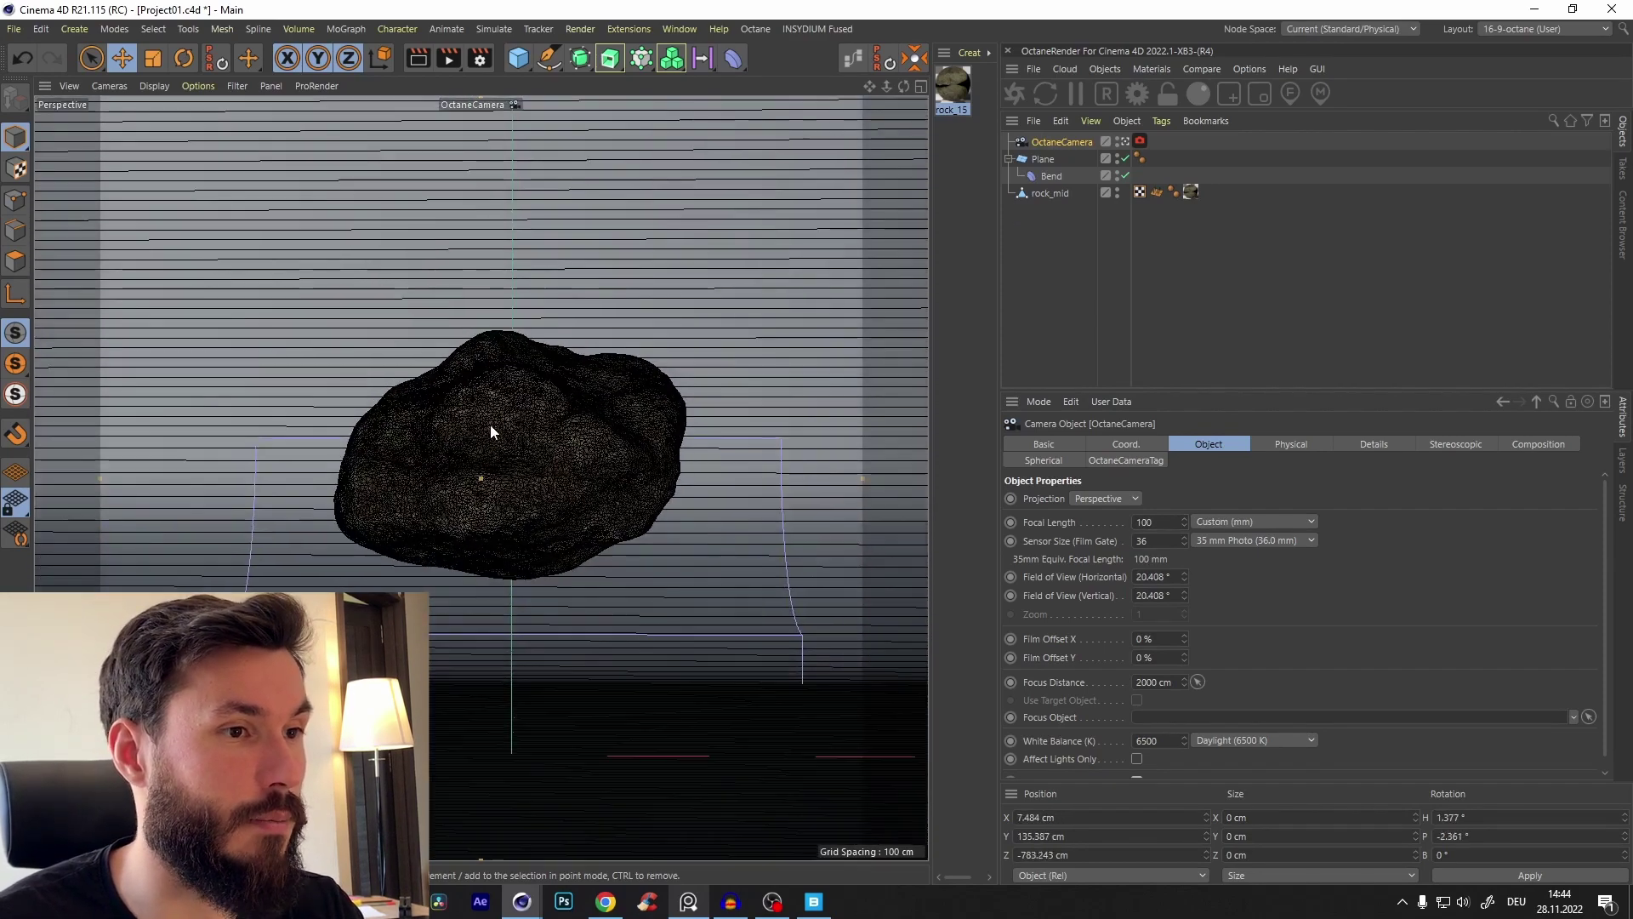
middle_click_drag(513, 461, 510, 451, "alt")
scroll(510, 451, "down", 1)
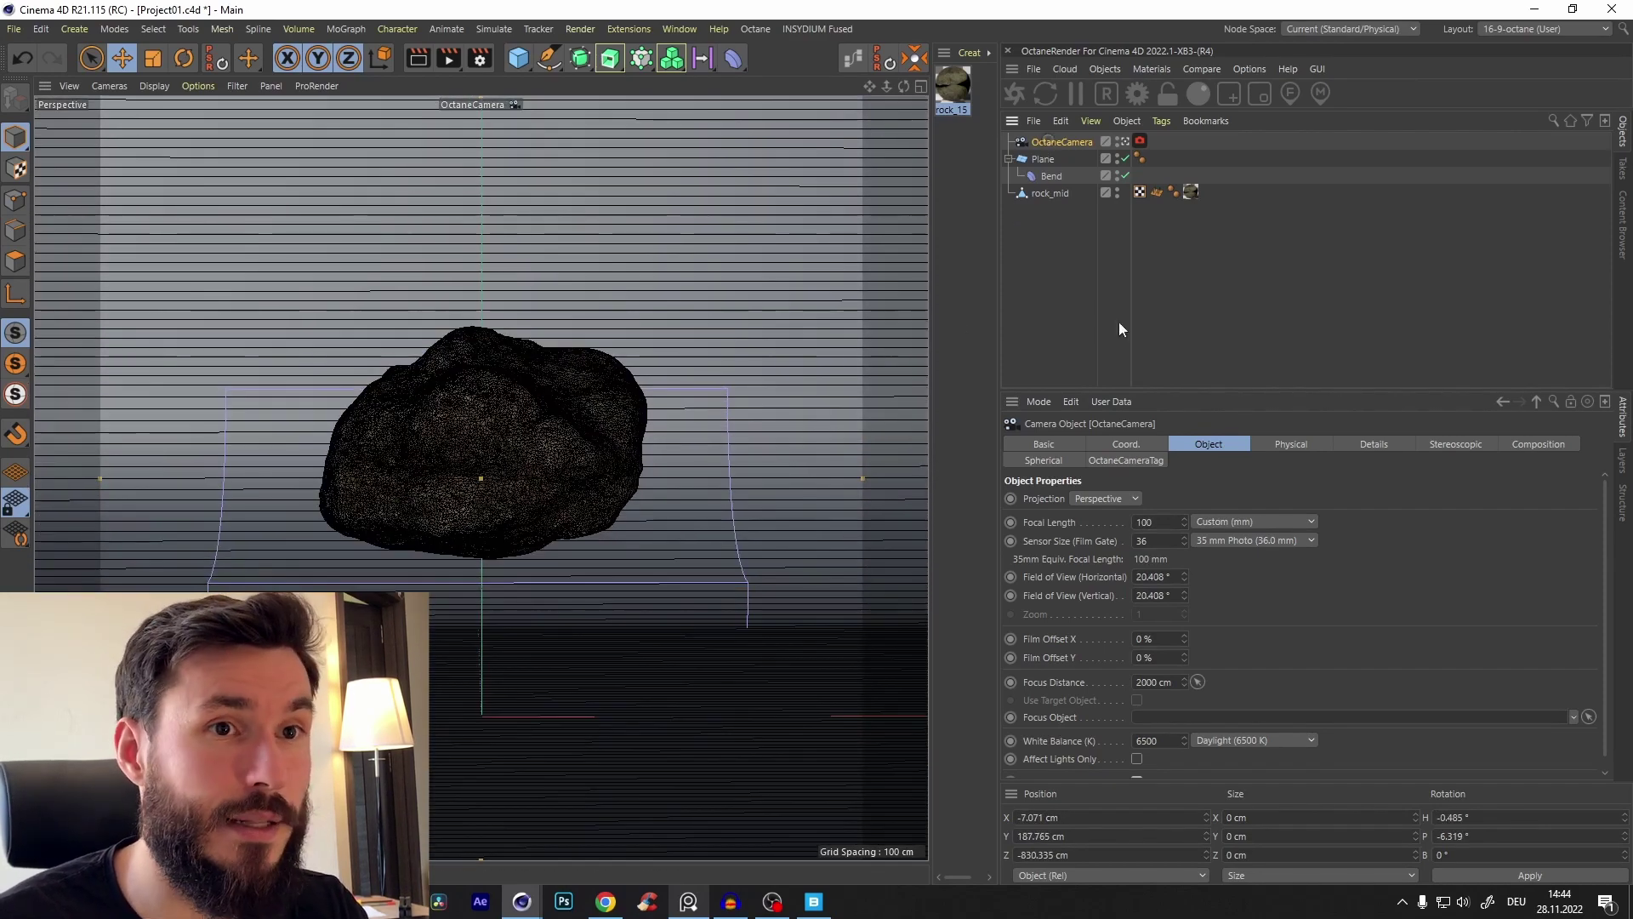
Step: Set the OctaneCamera's heading, pitch and X position to 0 and lower its Y position to about 118 cm
left_click(1126, 444)
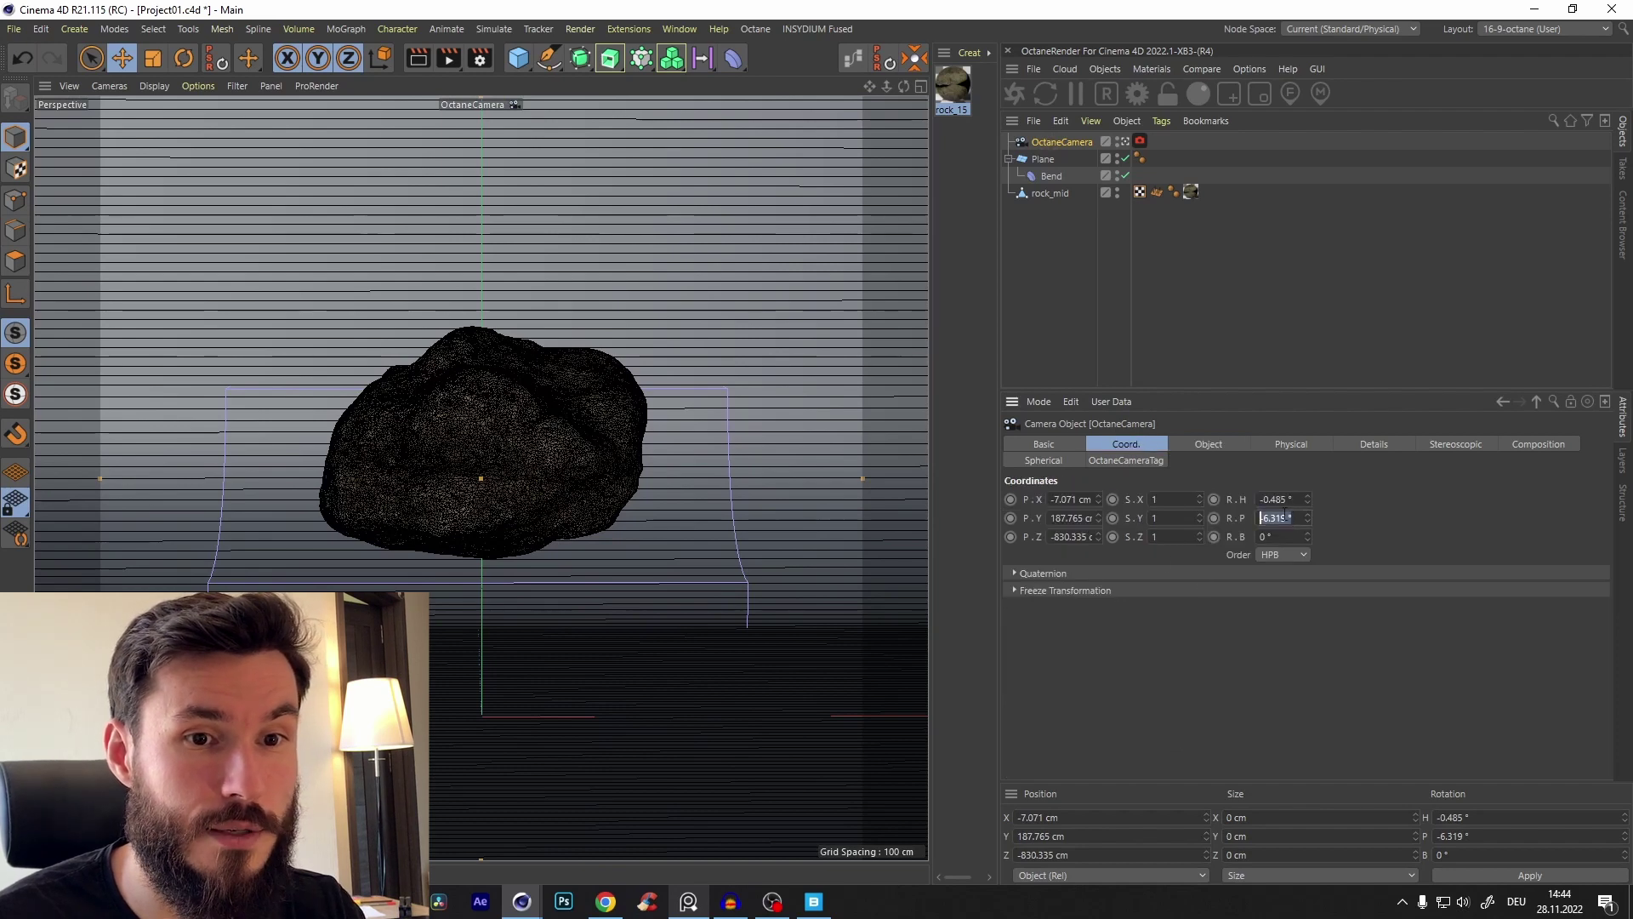
type("0")
key("Tab")
type("0")
key("Return")
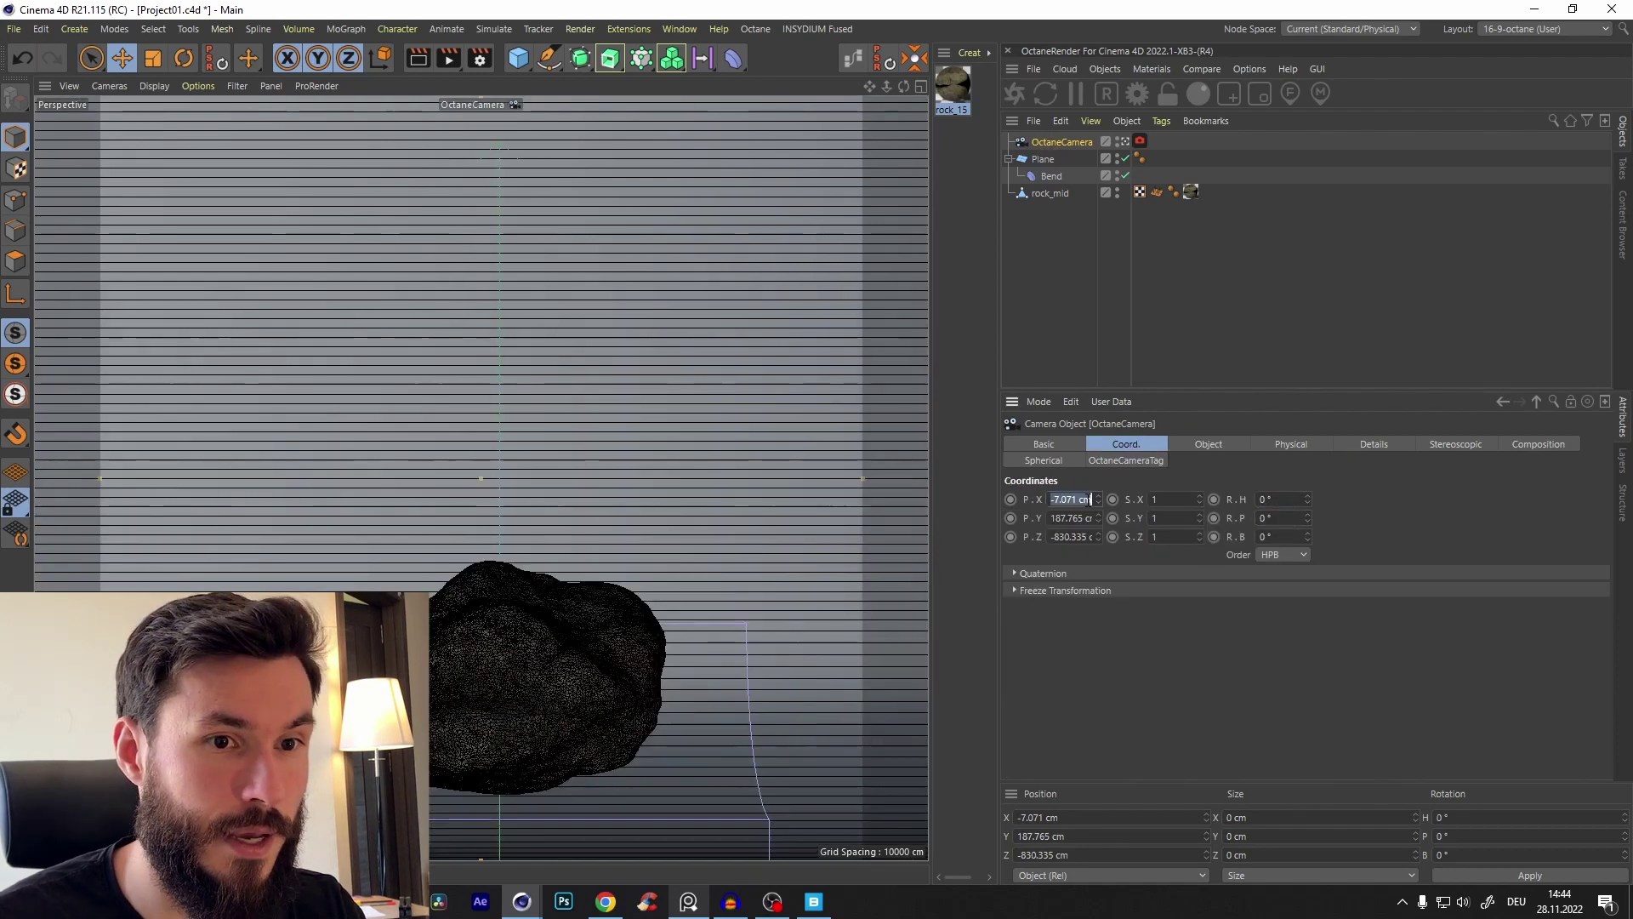
type("0")
key("Return")
left_click_drag(1098, 519, 1104, 582)
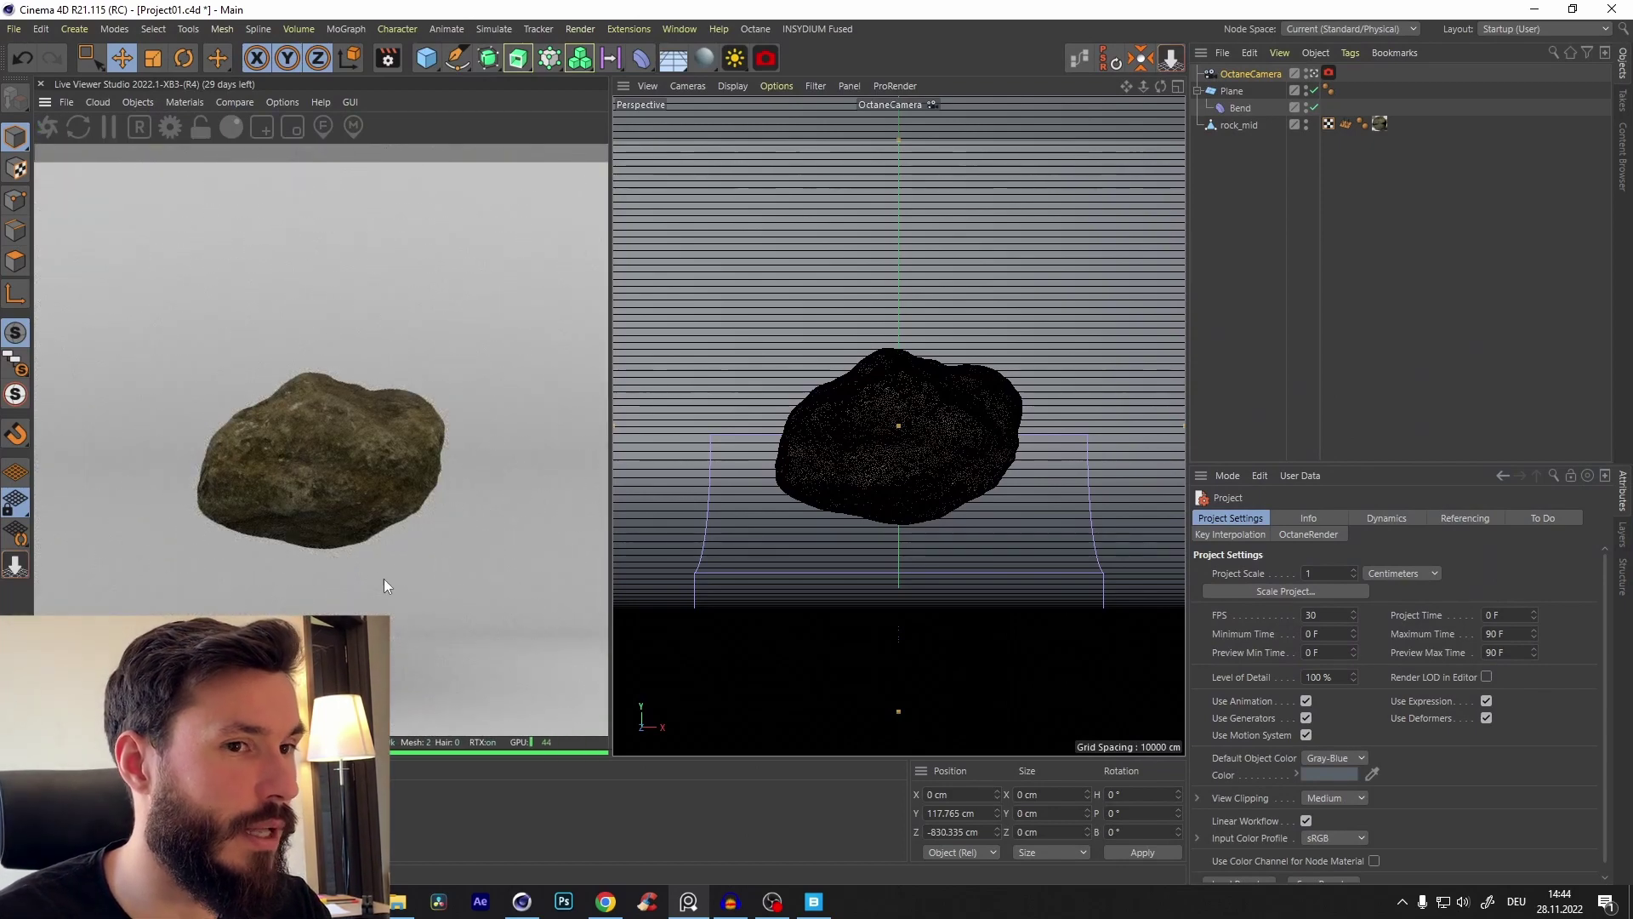
Step: Set the opacity of the tinted border in the camera viewport to 100%
left_click(847, 488)
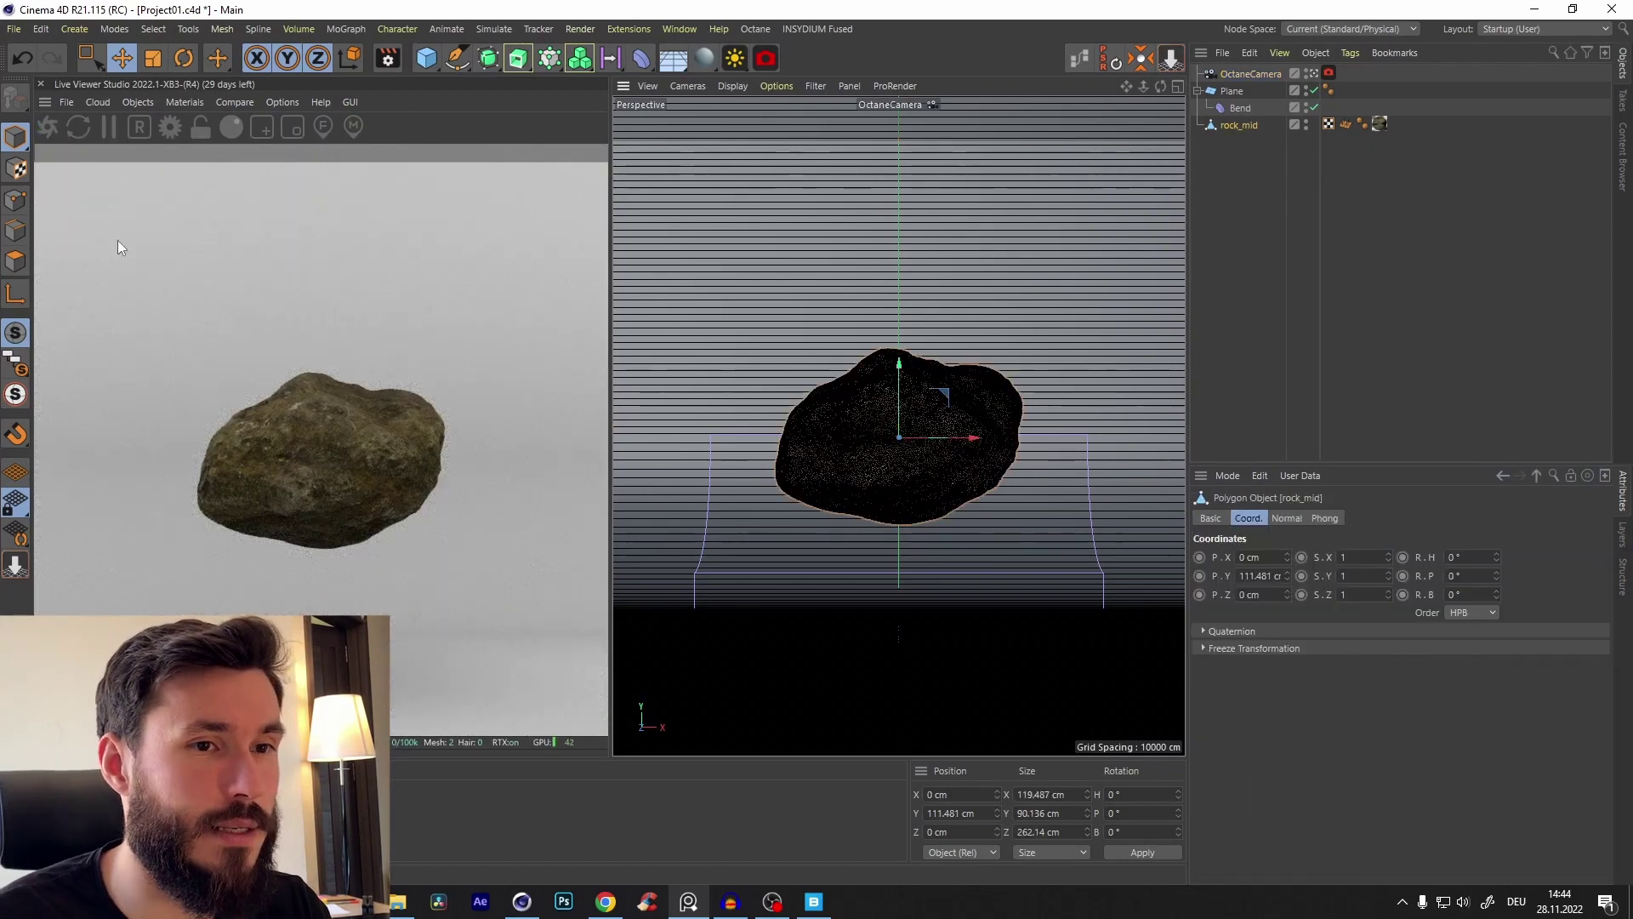
left_click(679, 369)
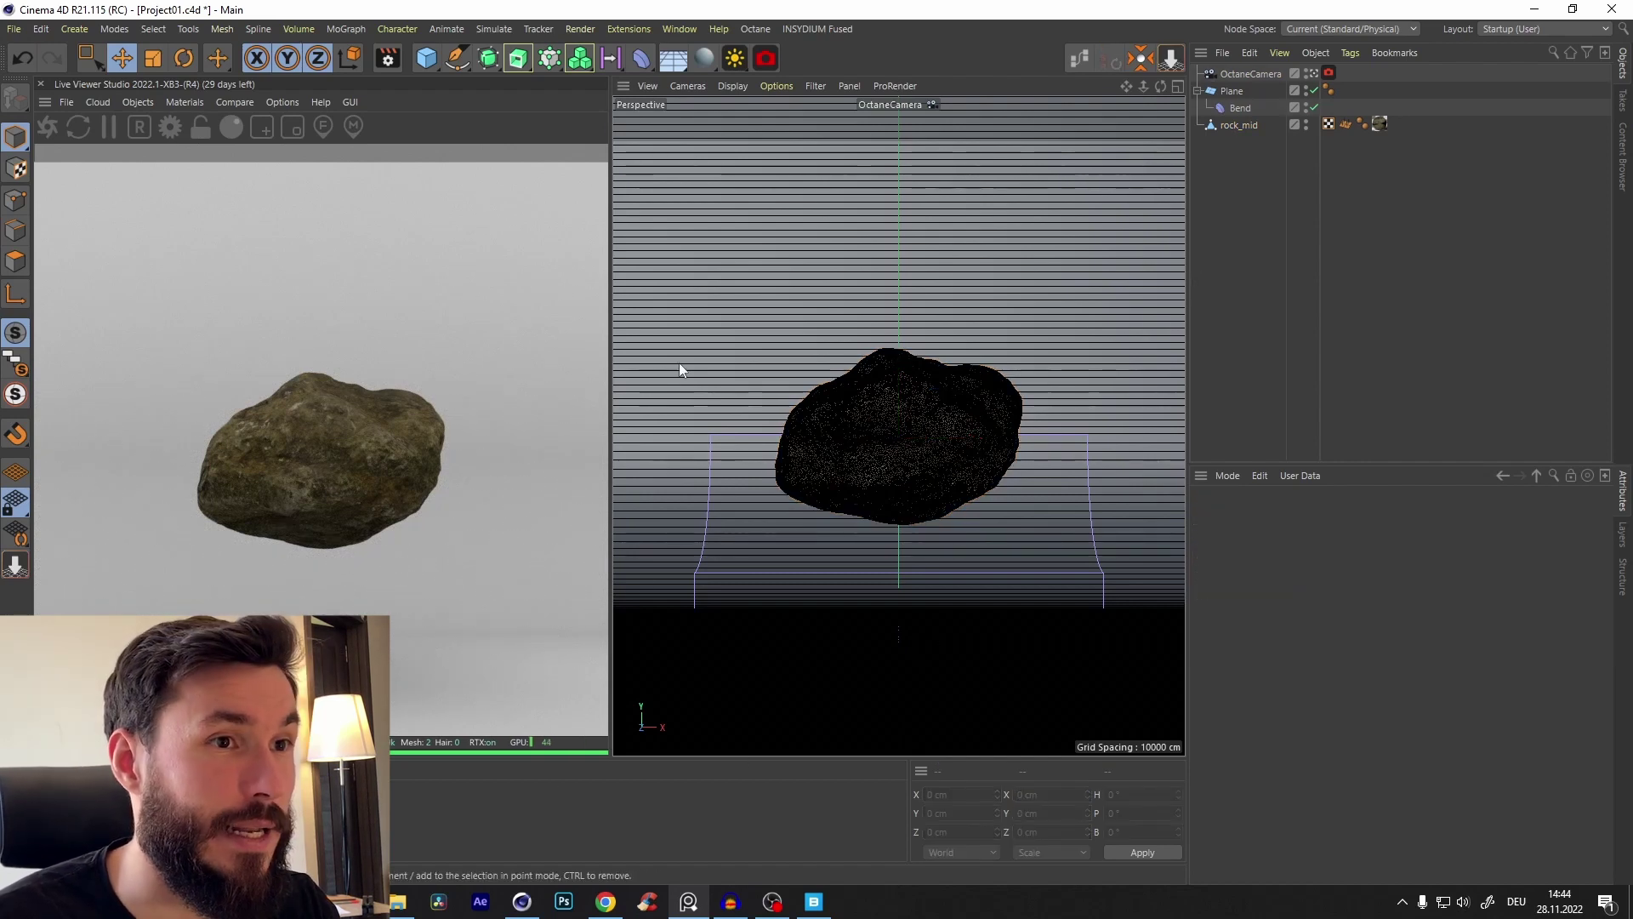
key("shift+v")
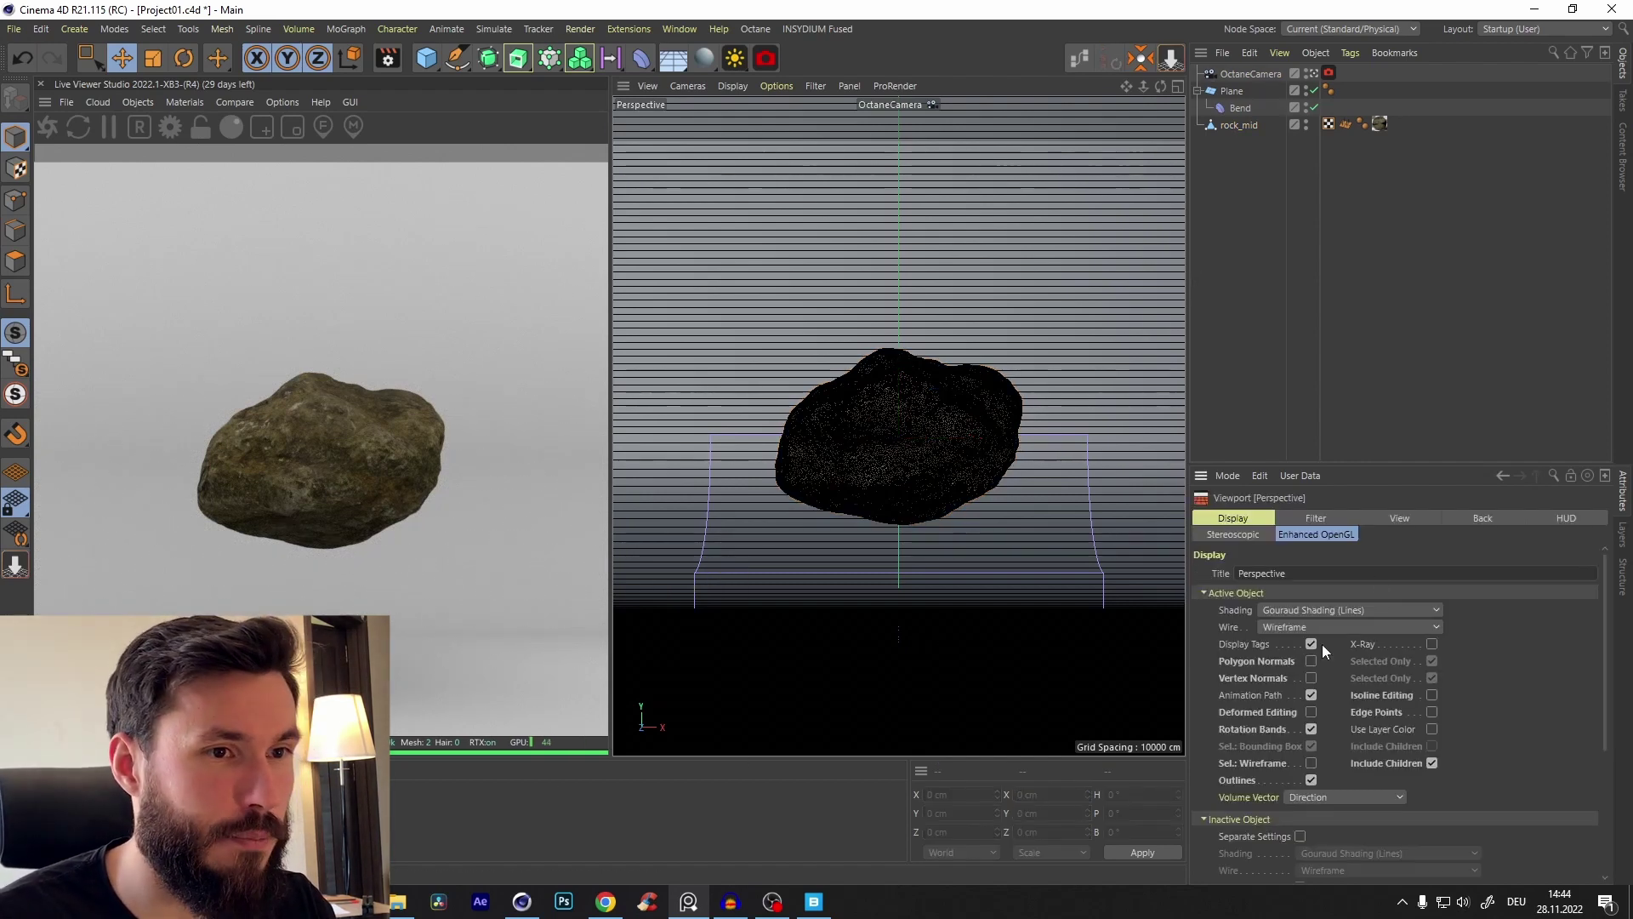
left_click(1398, 518)
left_click_drag(1406, 711, 1426, 621)
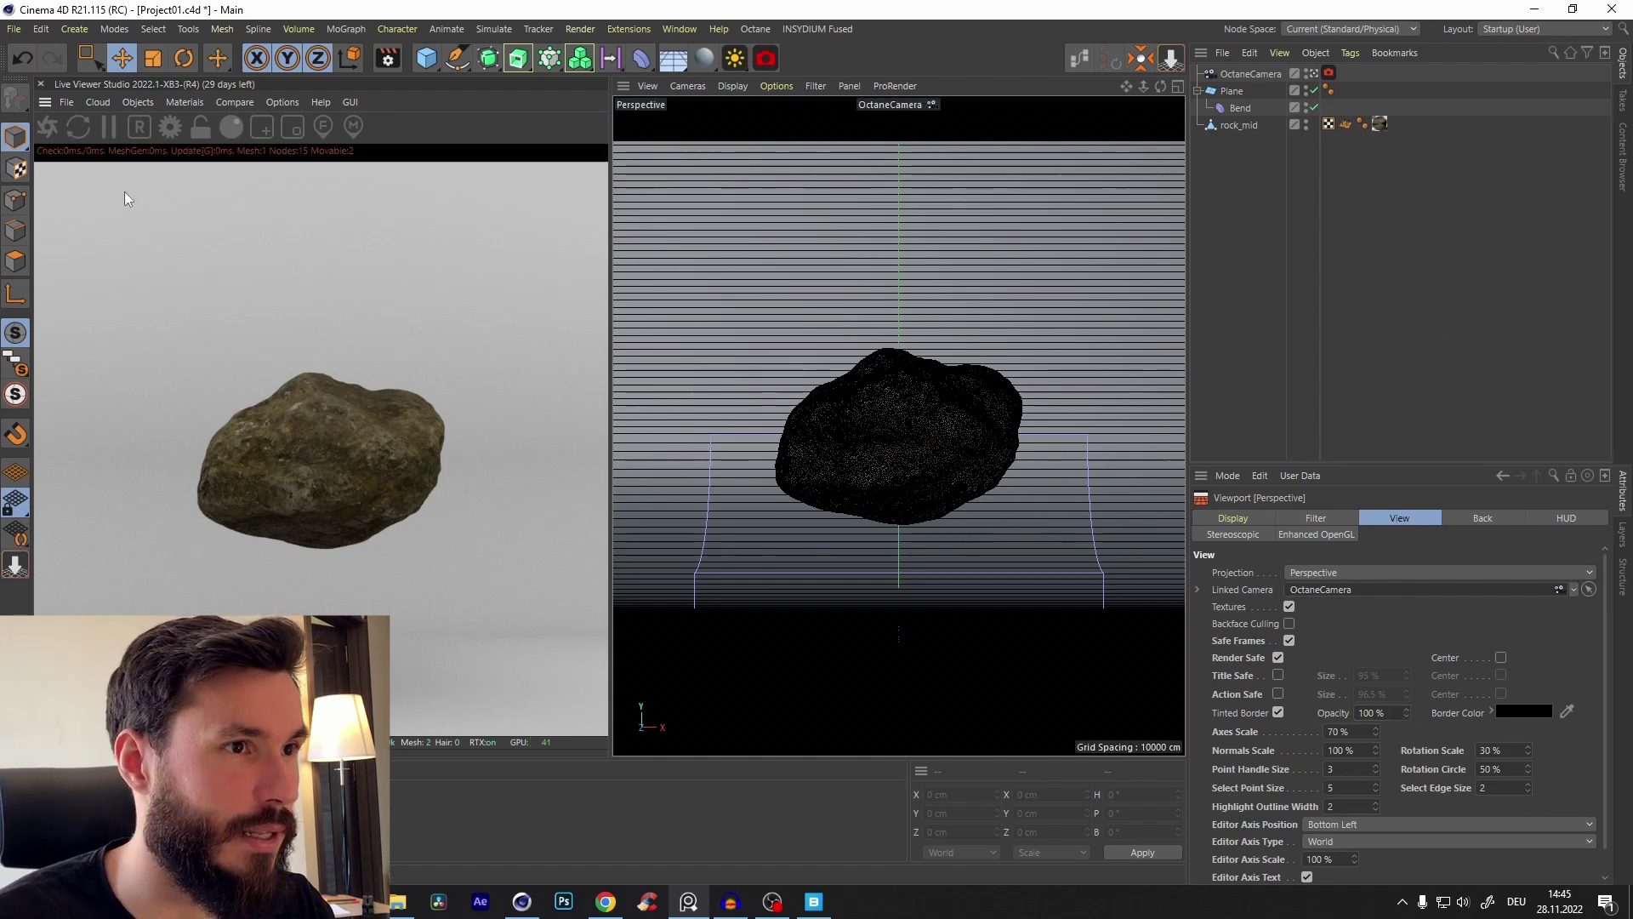
Step: Turn the top viewport into a free perspective view displayed with Gouraud Shading (Lines)
key("F2")
left_click(729, 85)
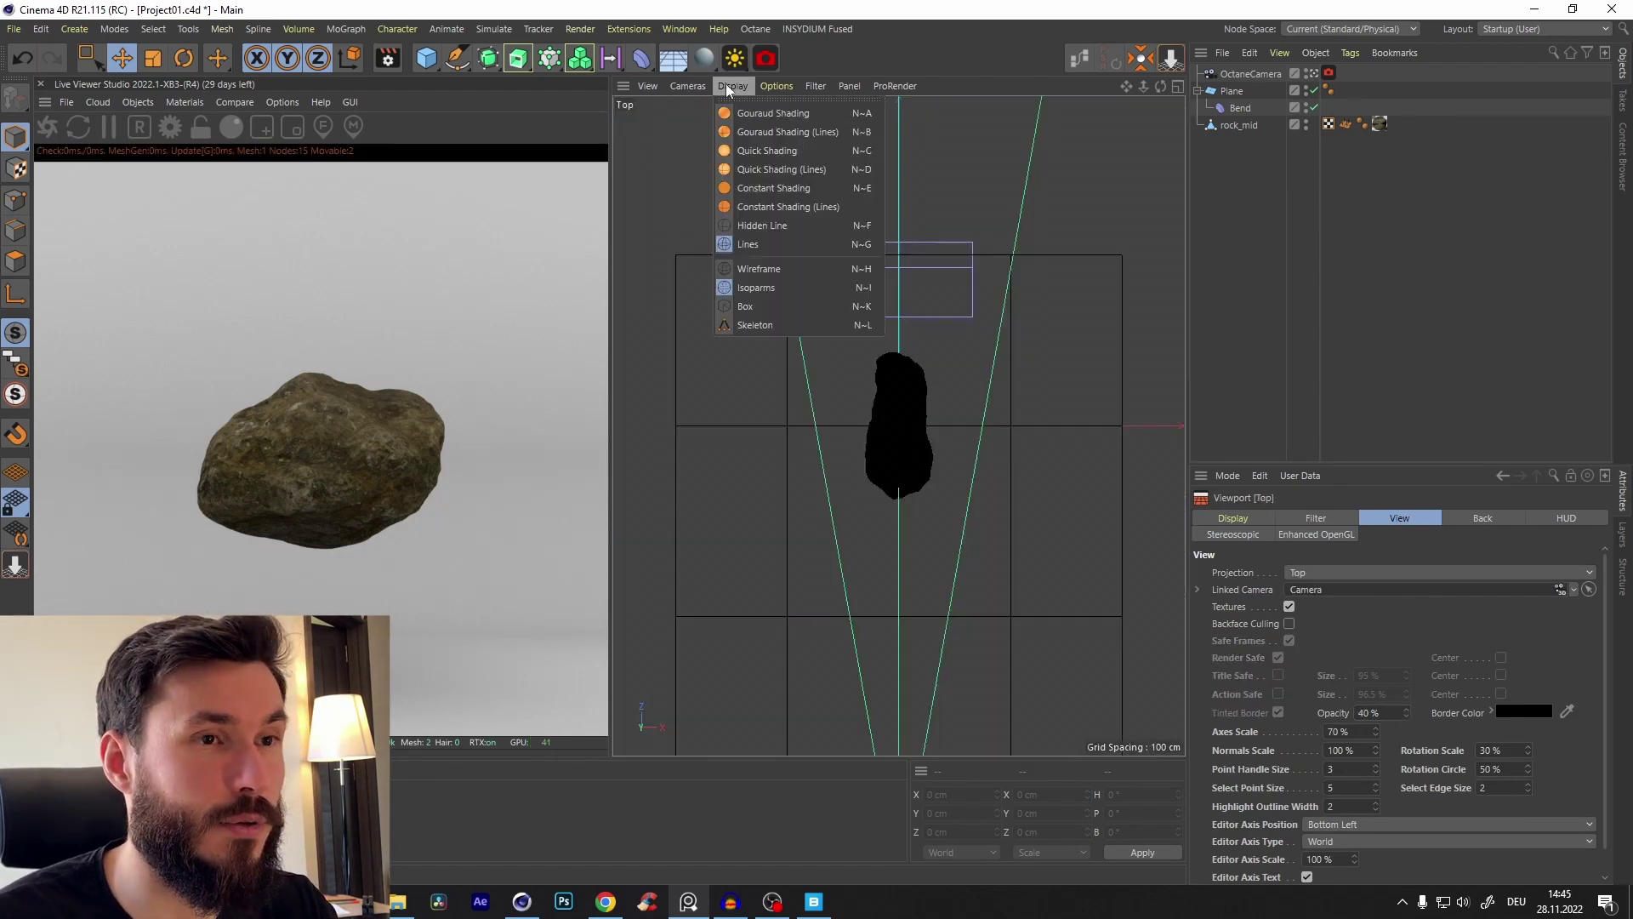
mouse_move(687, 94)
left_click(711, 181)
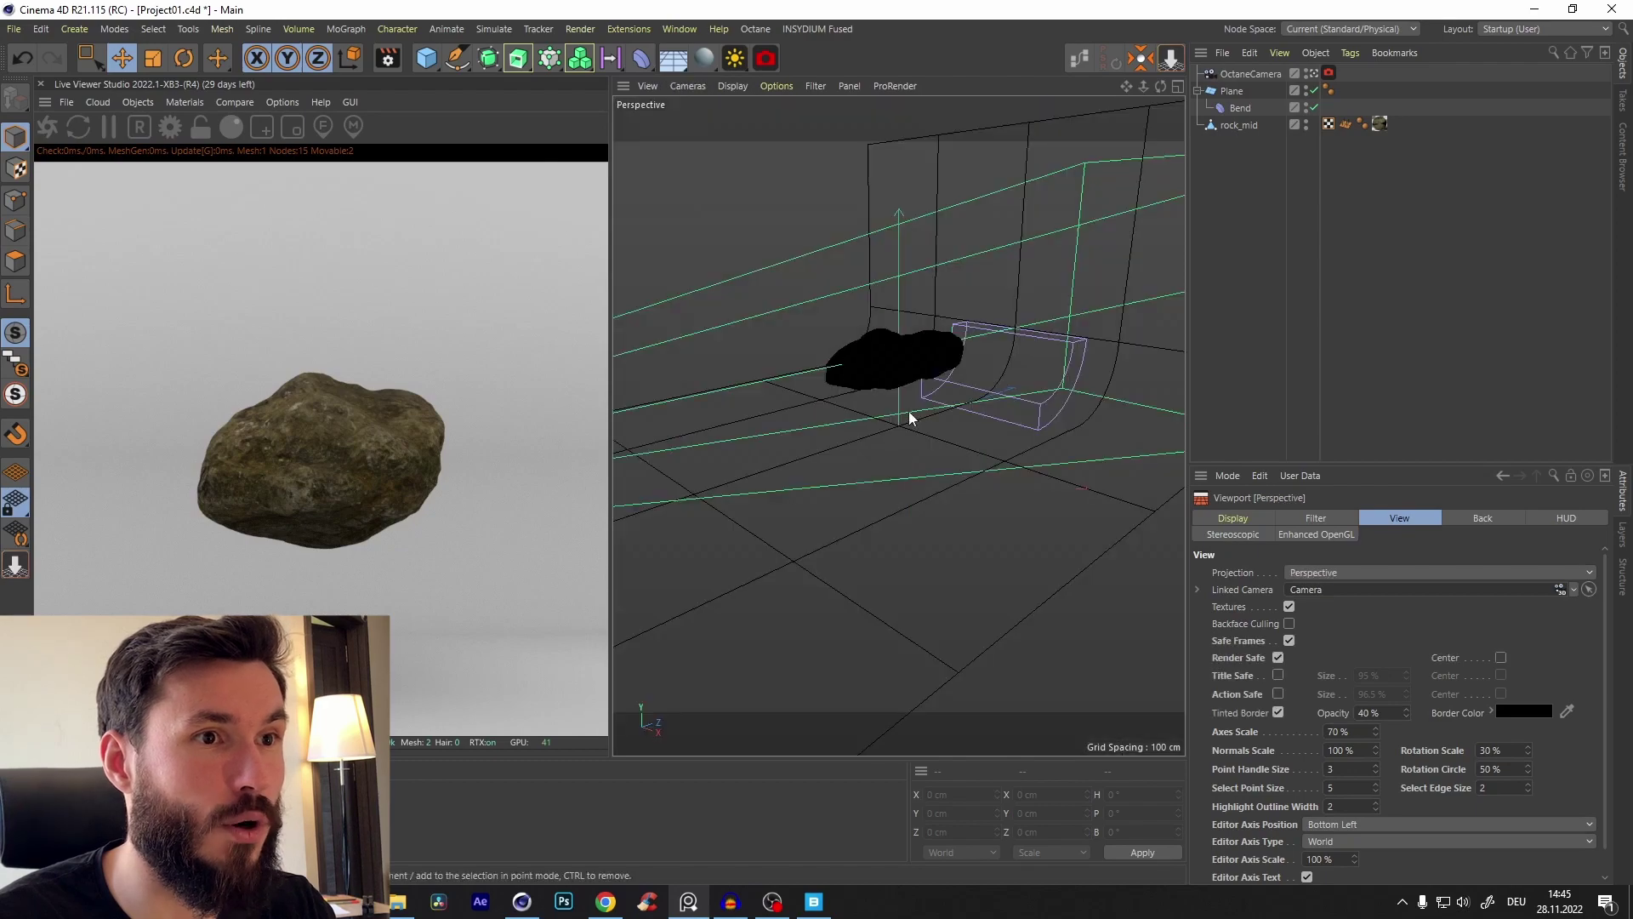
left_click_drag(908, 410, 936, 337, "alt")
key("n")
key("b")
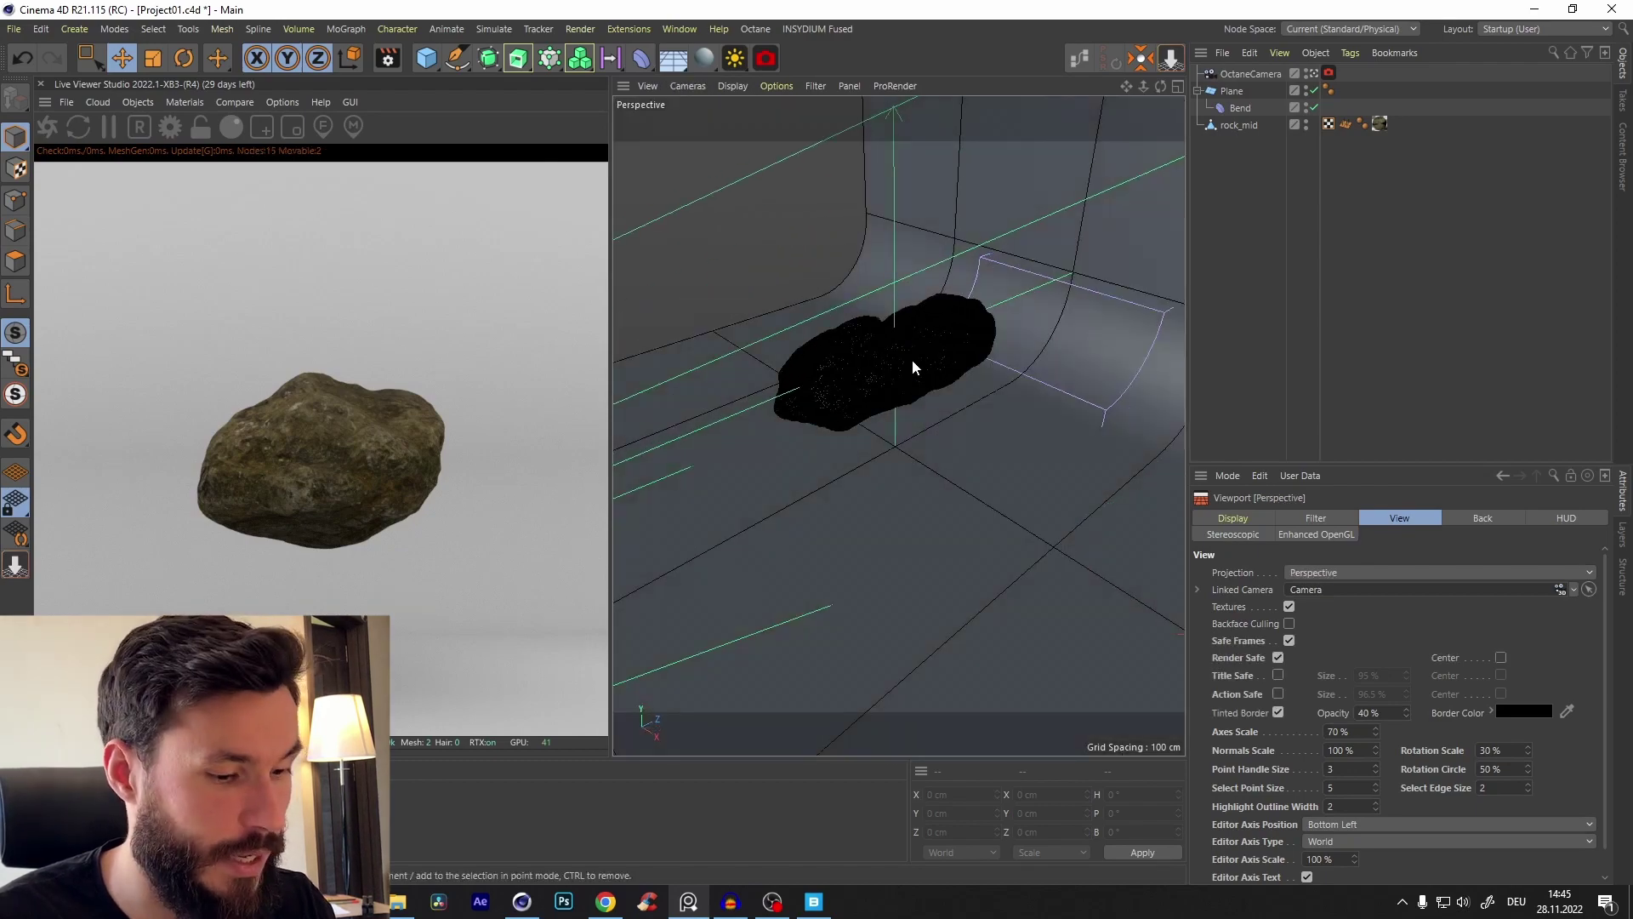
Step: Rotate rock_mid to a heading of 180°
mouse_move(912, 359)
right_mouse_down("alt")
mouse_move(978, 345)
mouse_move(931, 382)
right_mouse_up("alt")
left_click_drag(932, 381, 1003, 397, "alt")
right_click_drag(1002, 396, 976, 278, "alt")
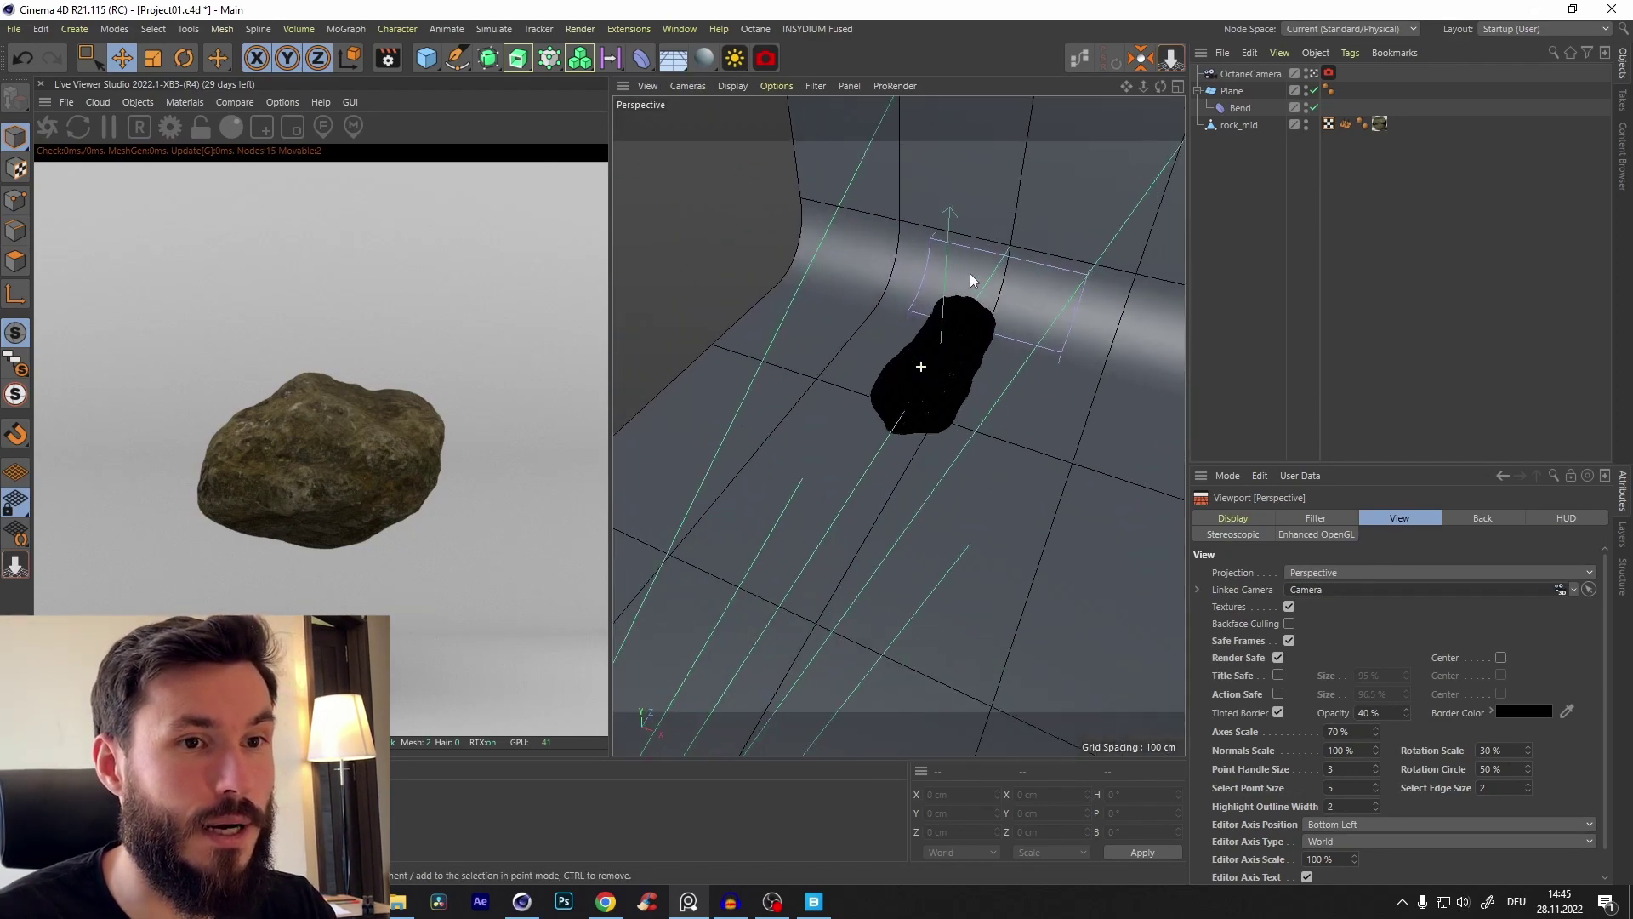
left_click_drag(976, 277, 852, 365, "alt")
left_click_drag(946, 339, 979, 391, "alt")
left_click(965, 350)
key("r")
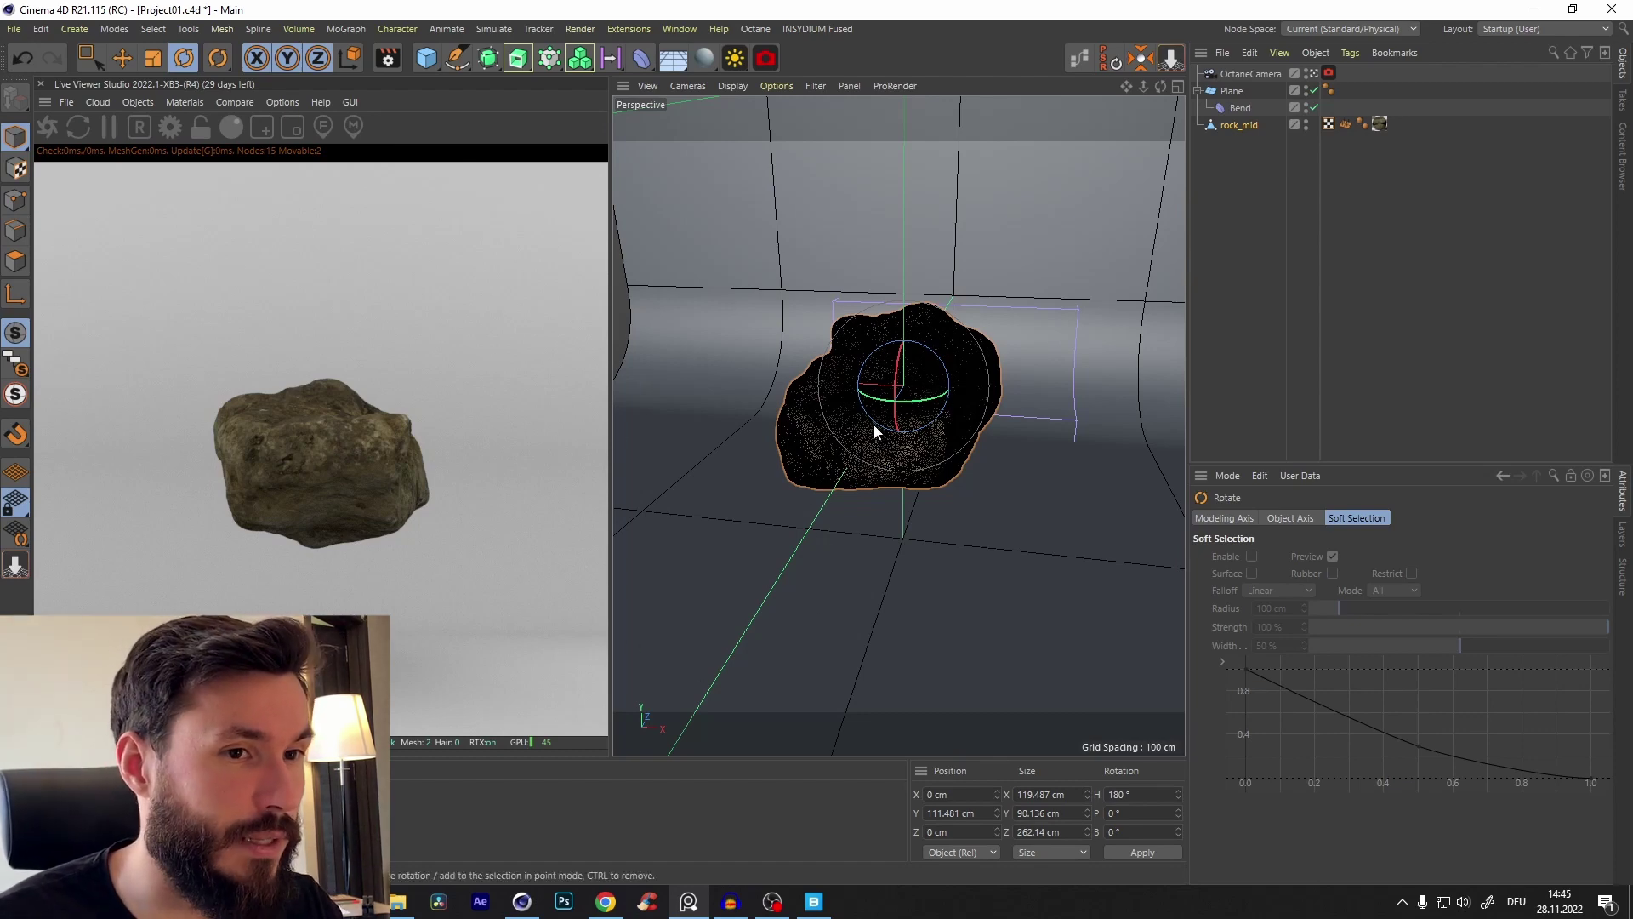
Step: Copy rock_top from Used_assets_project_file.c4d into Project01.c4d and reset its transform
key("v")
left_click(871, 513)
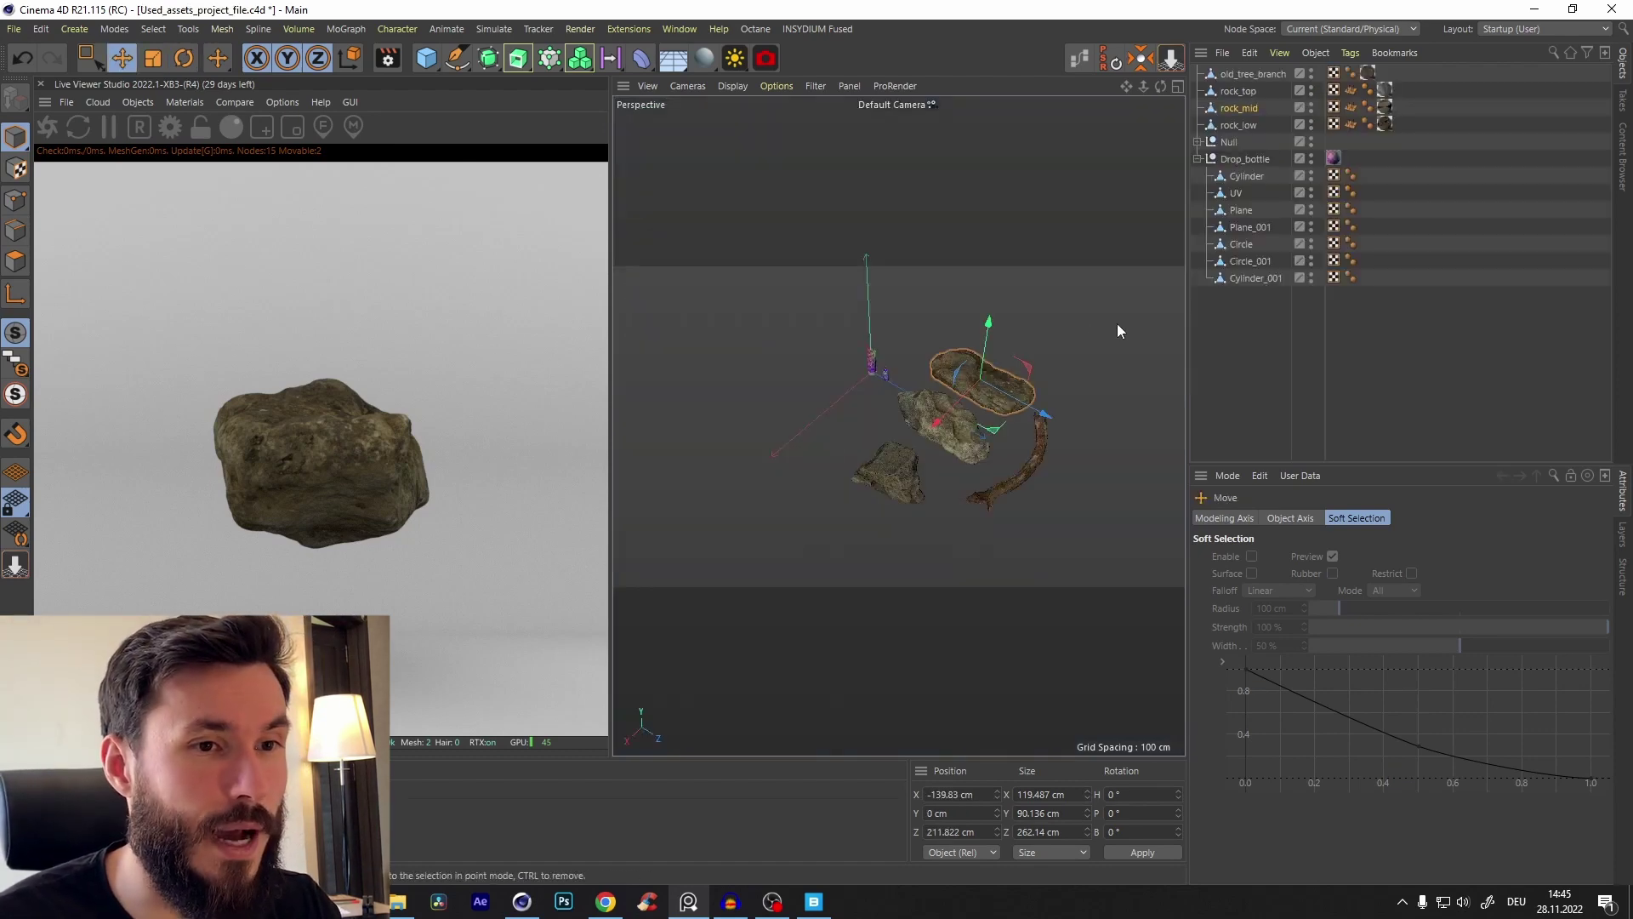
left_click(1244, 91)
key("v")
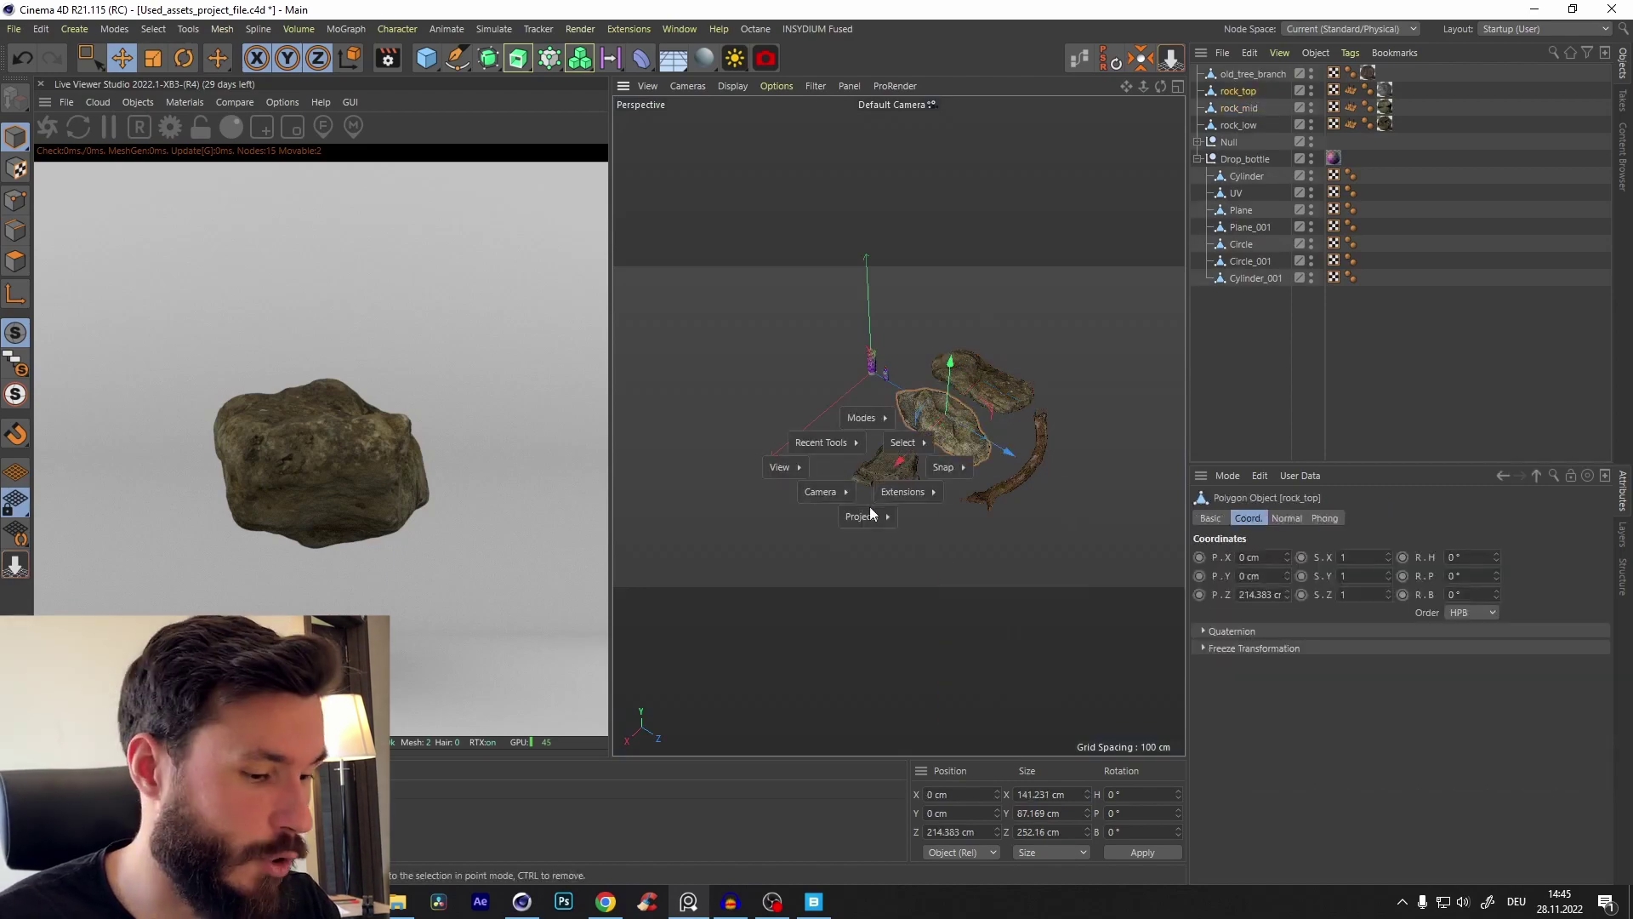
left_click(861, 539)
key("e")
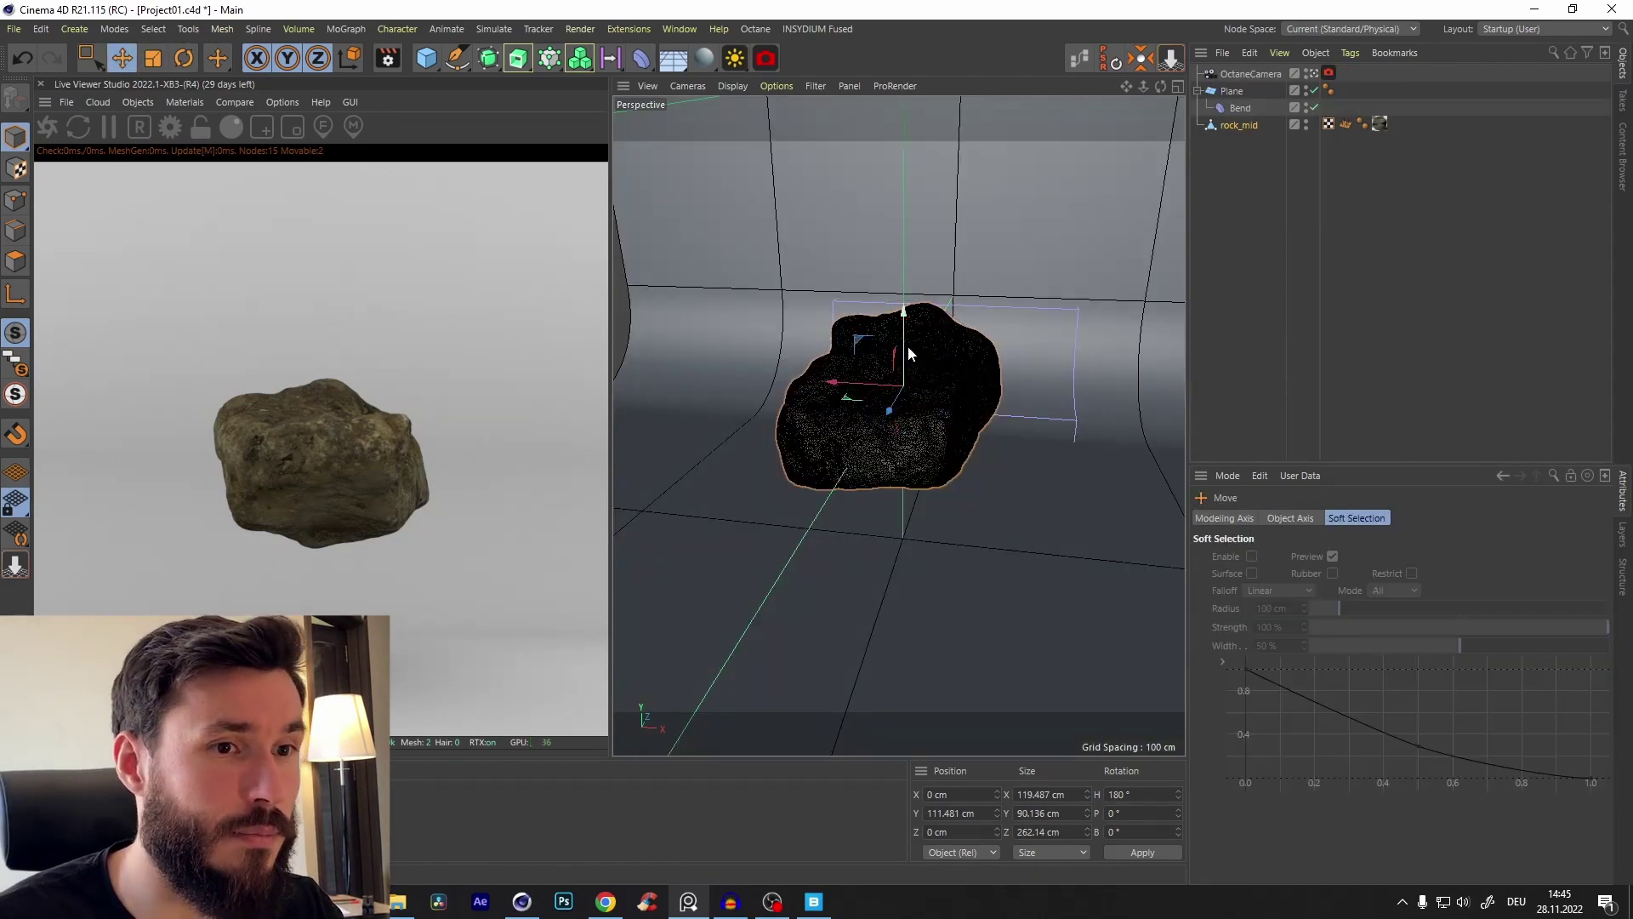
left_click(1119, 56)
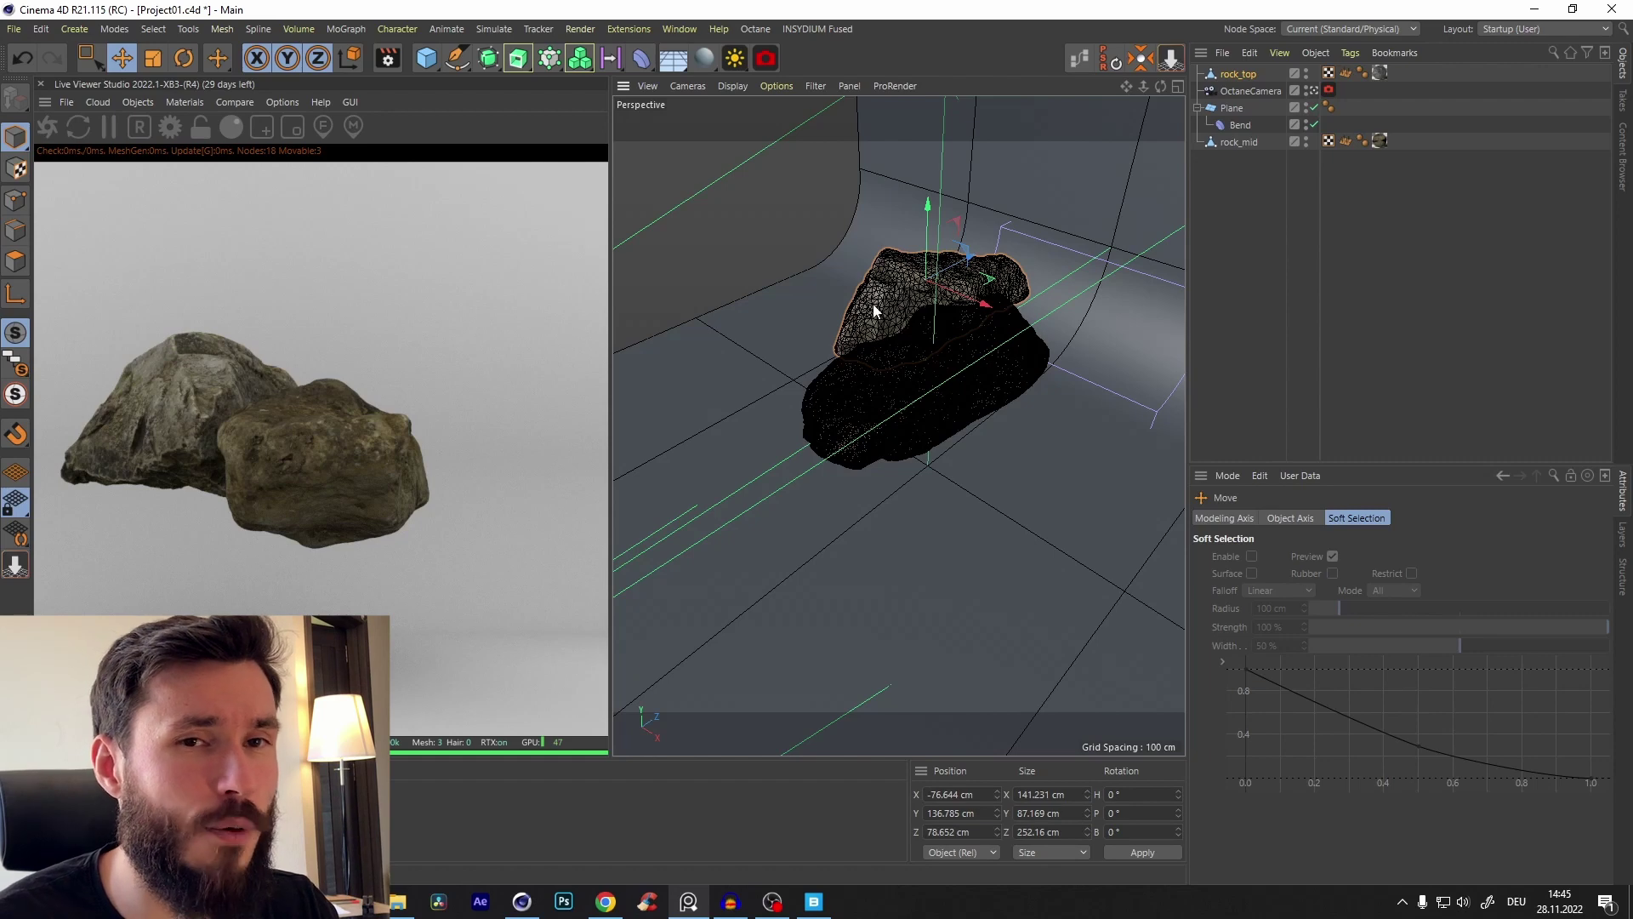
Step: Bring up the reference image board, shrink its window beside the render view, and frame the whole PLANETARA rock composition in it
left_click(667, 900)
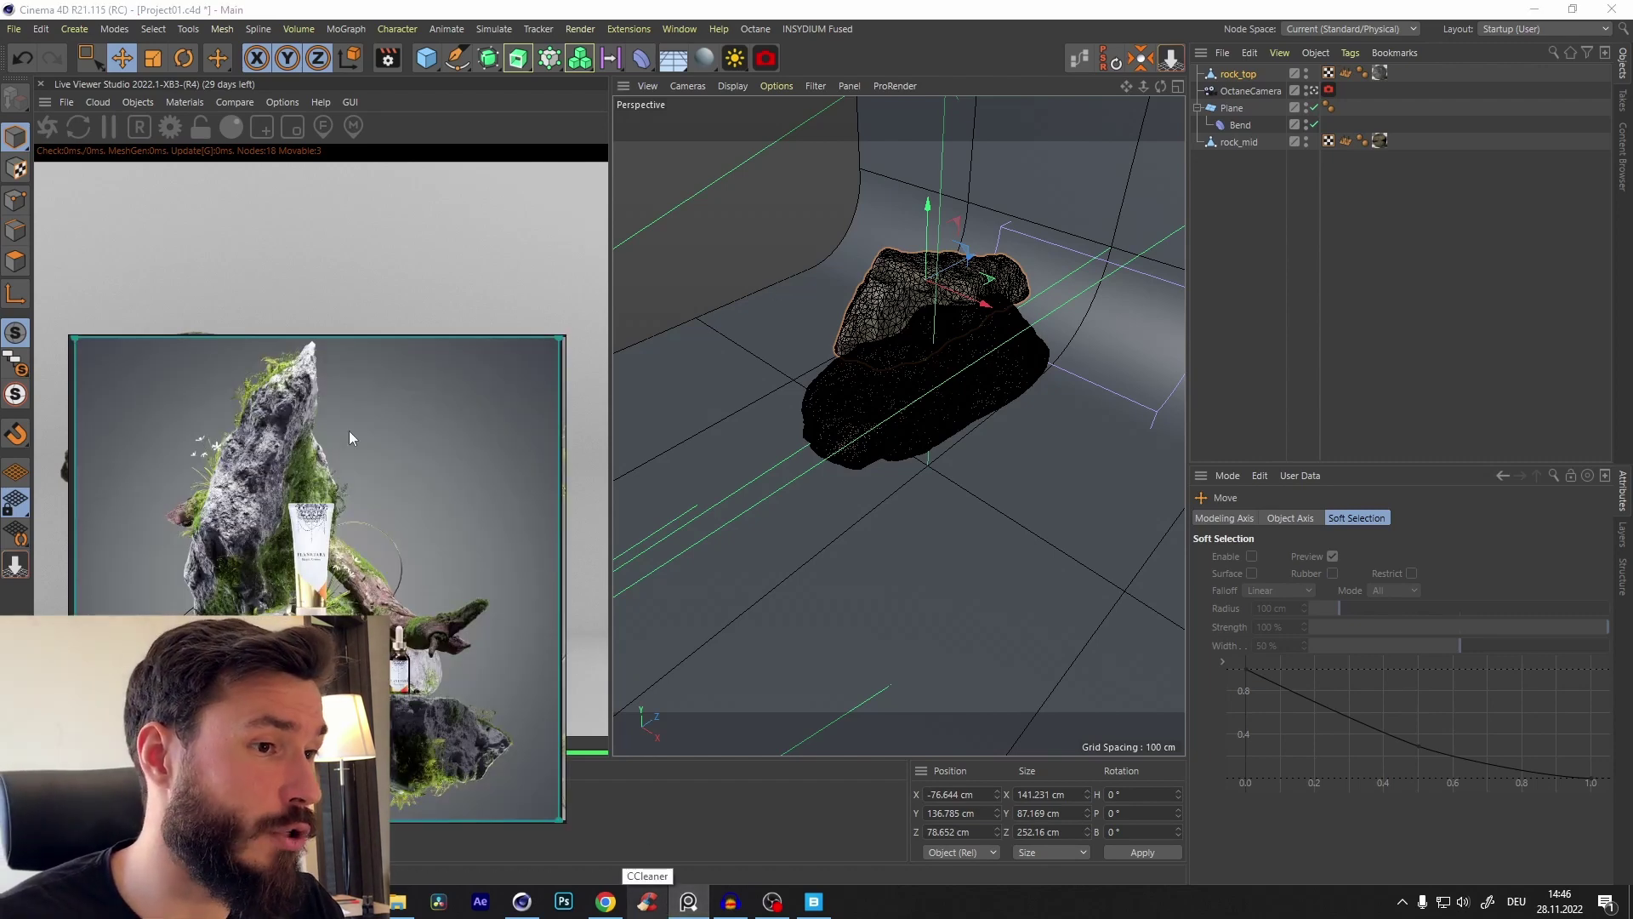
right_click_drag(382, 518, 483, 562)
left_click_drag(666, 381, 535, 543)
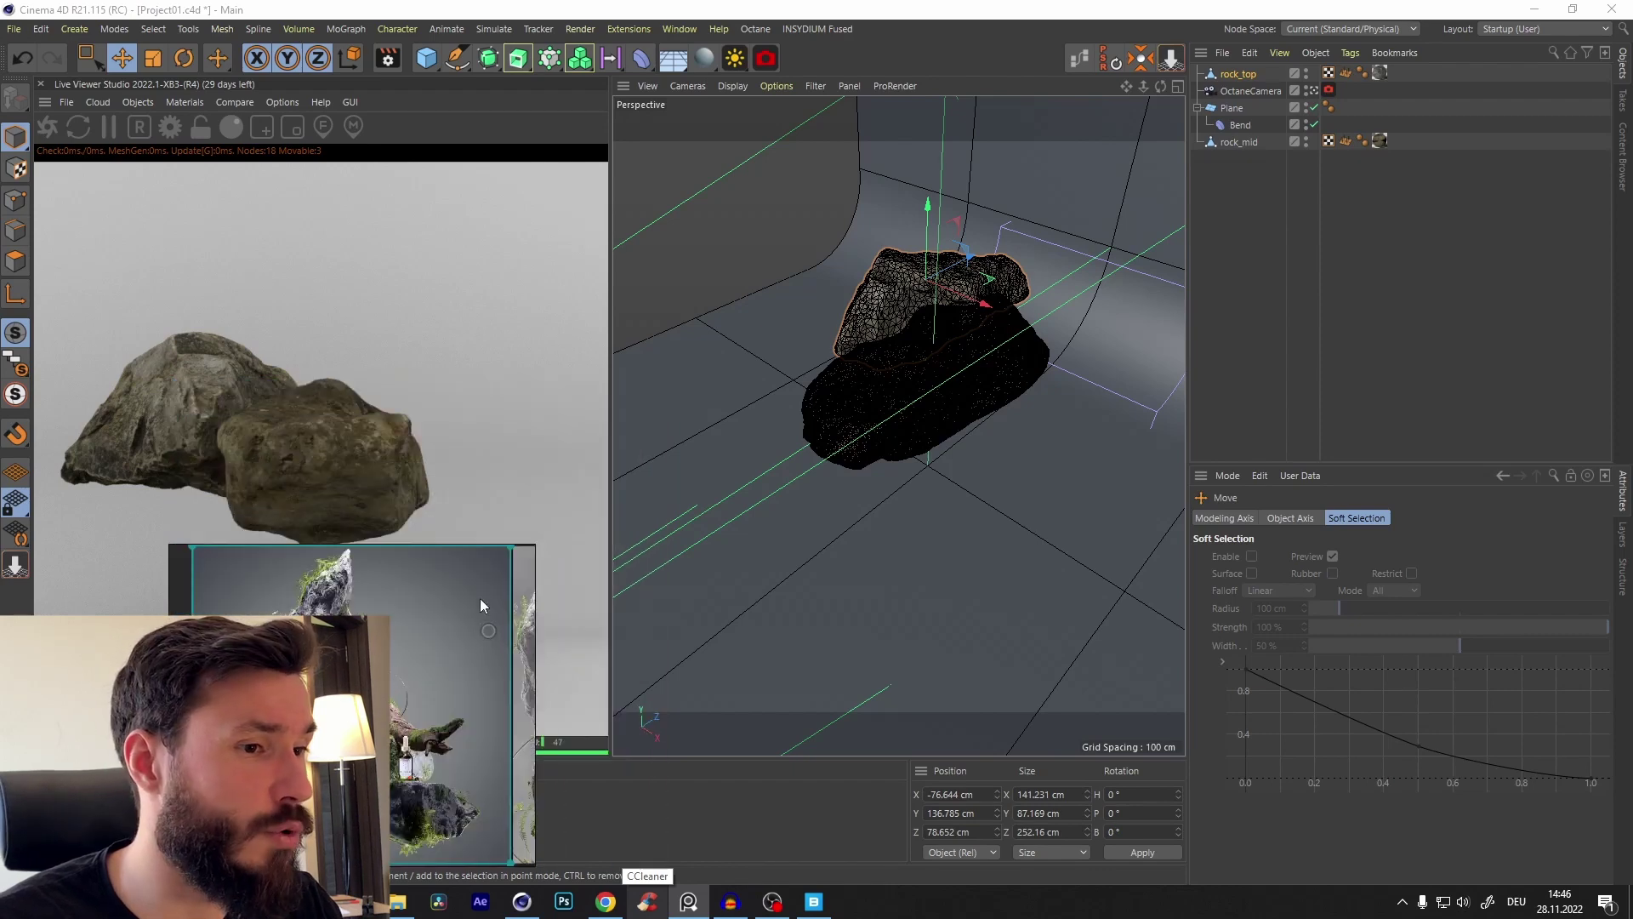
middle_click_drag(412, 669, 539, 587)
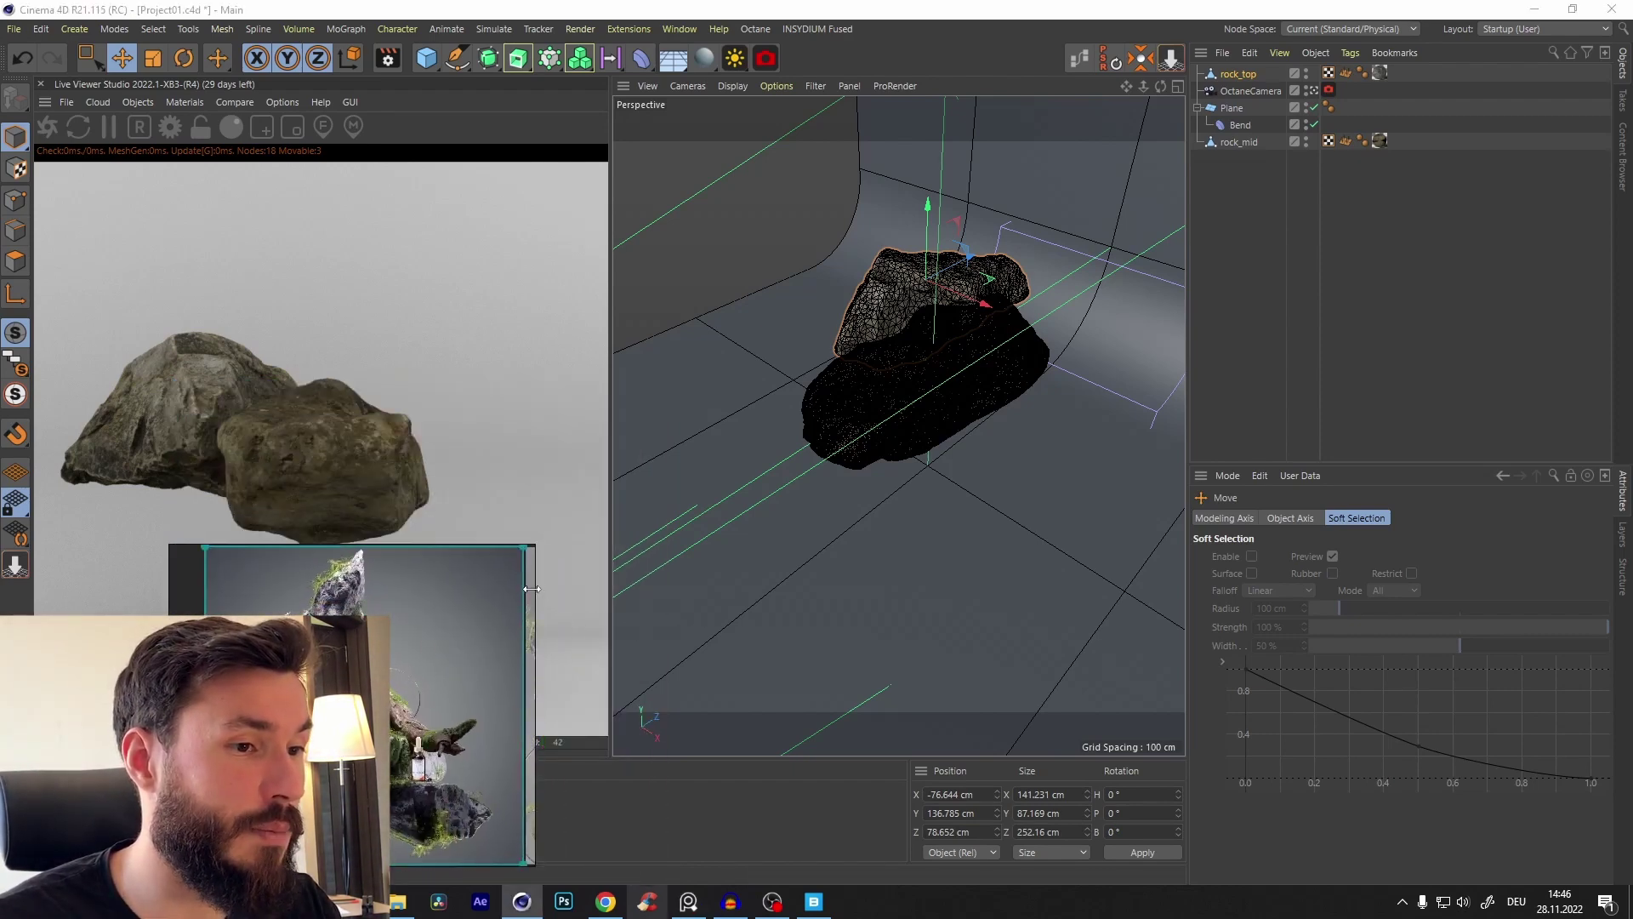
left_click_drag(536, 596, 475, 595)
right_click_drag(396, 666, 689, 648)
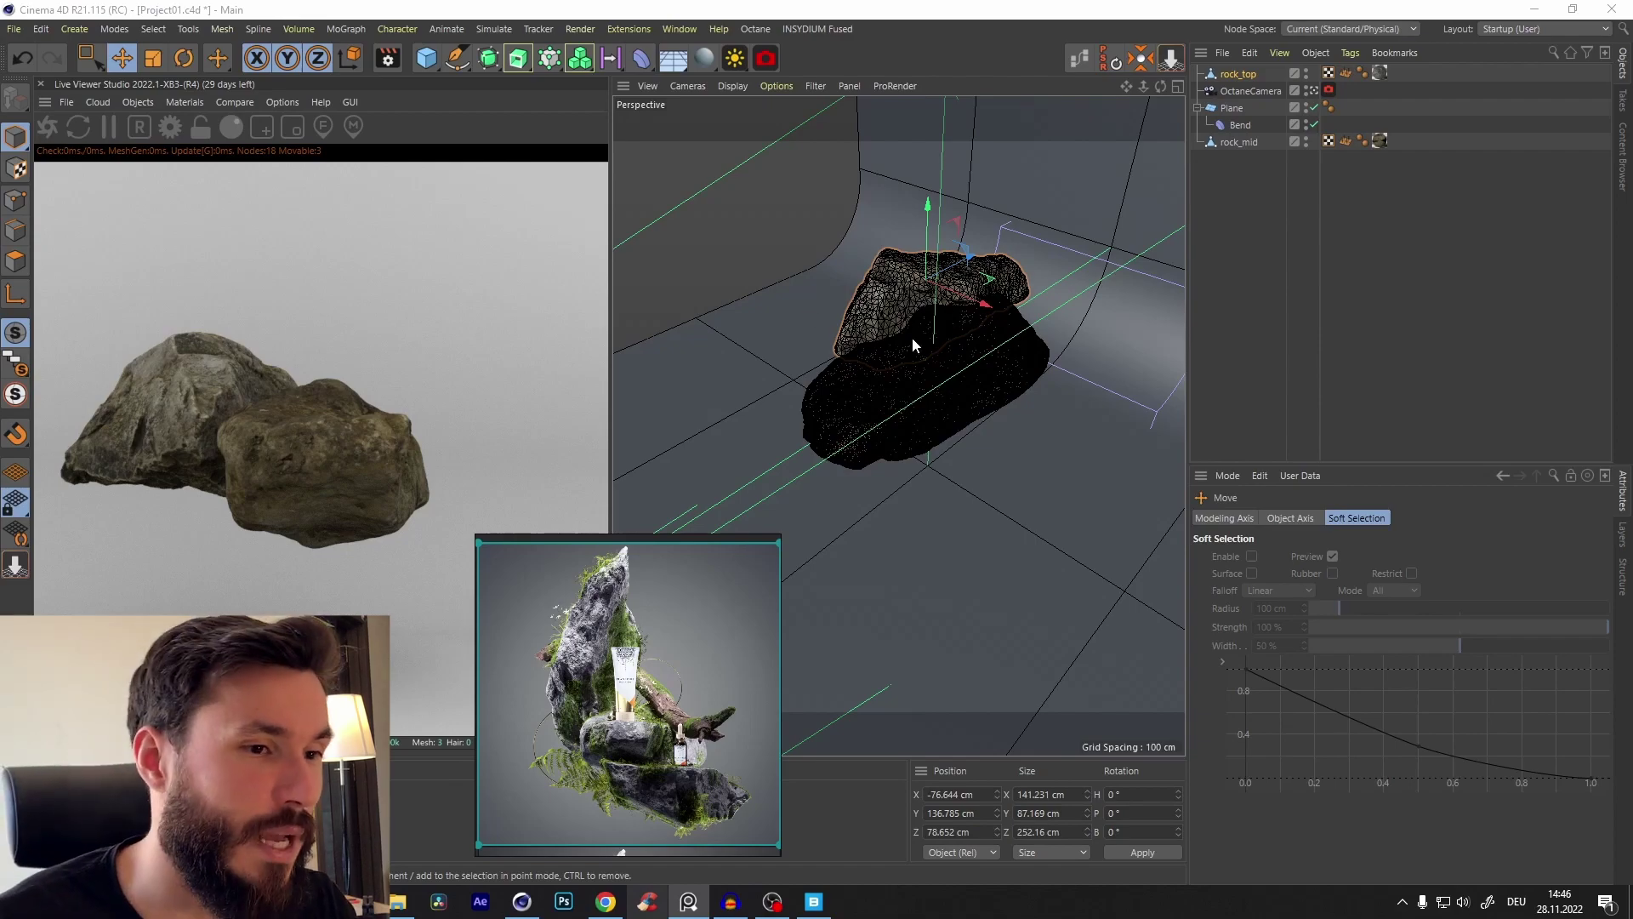
Step: Stand rock_top upright behind rock_mid at about X -56, Y 166, Z 49 cm with 91° pitch, and shrink its Z size to about 184 cm
left_click_drag(915, 335, 804, 412)
key("r")
key("e")
key("t")
key("r")
key("e")
left_click_drag(804, 412, 769, 417, "alt")
key("r")
key("t")
left_click_drag(880, 418, 785, 327, "alt")
left_click_drag(783, 416, 804, 442, "alt")
Step: Copy rock_low from Used_assets_project_file.c4d into Project01.c4d and place it below rock_mid at X 0, Y about 53, Z 0 cm
key("v")
mouse_move(957, 434)
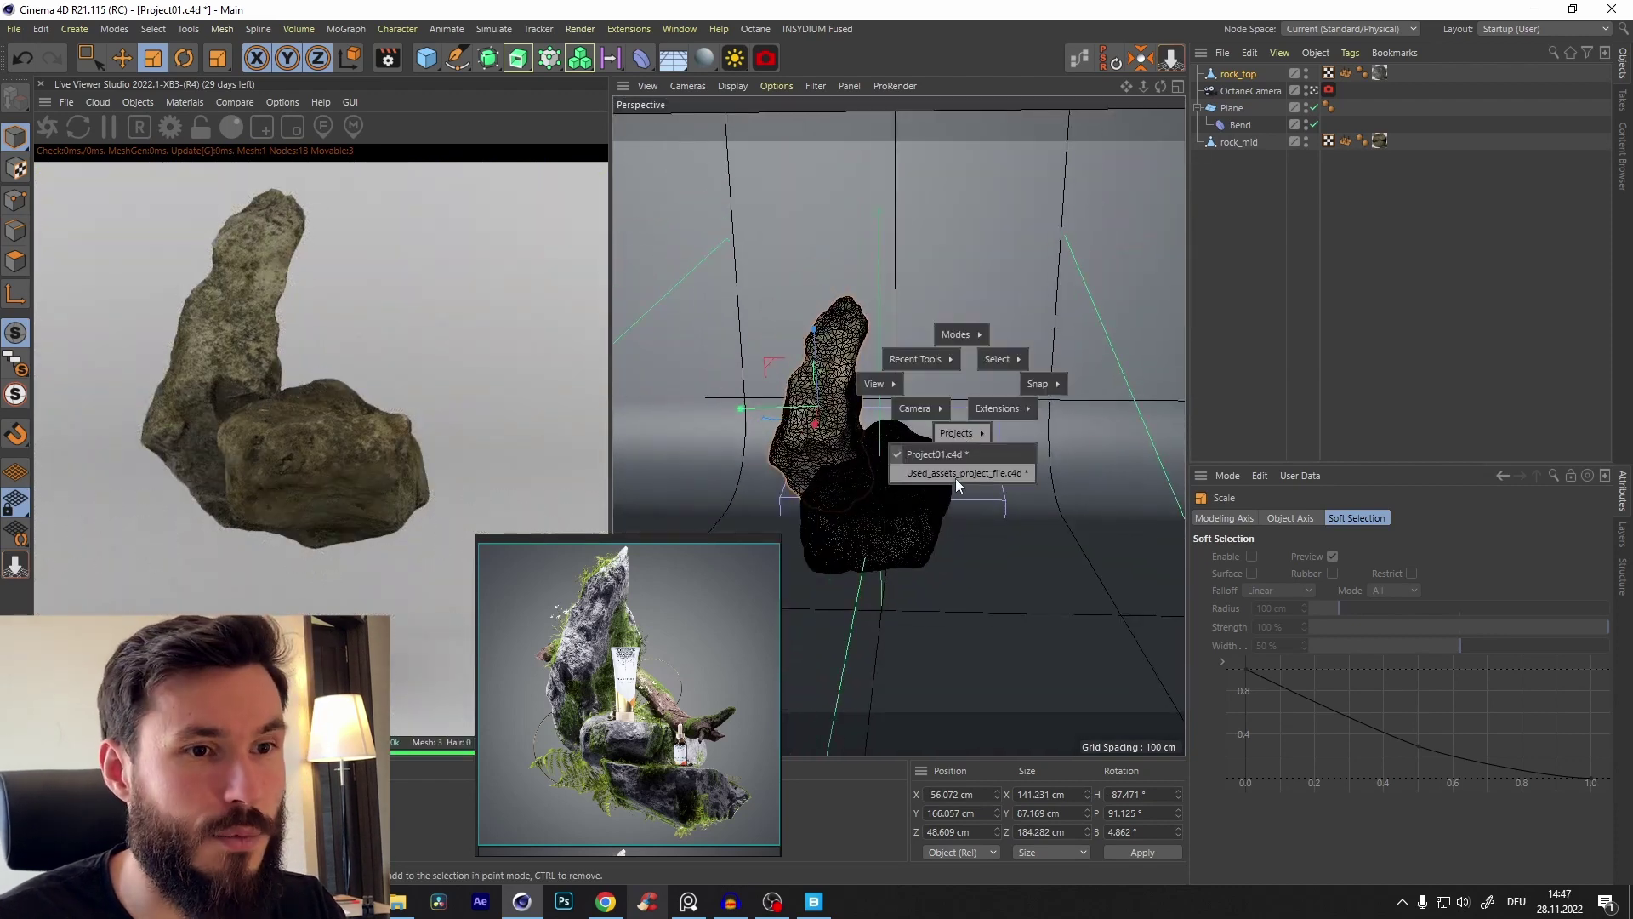
left_click(956, 473)
left_click(1240, 125)
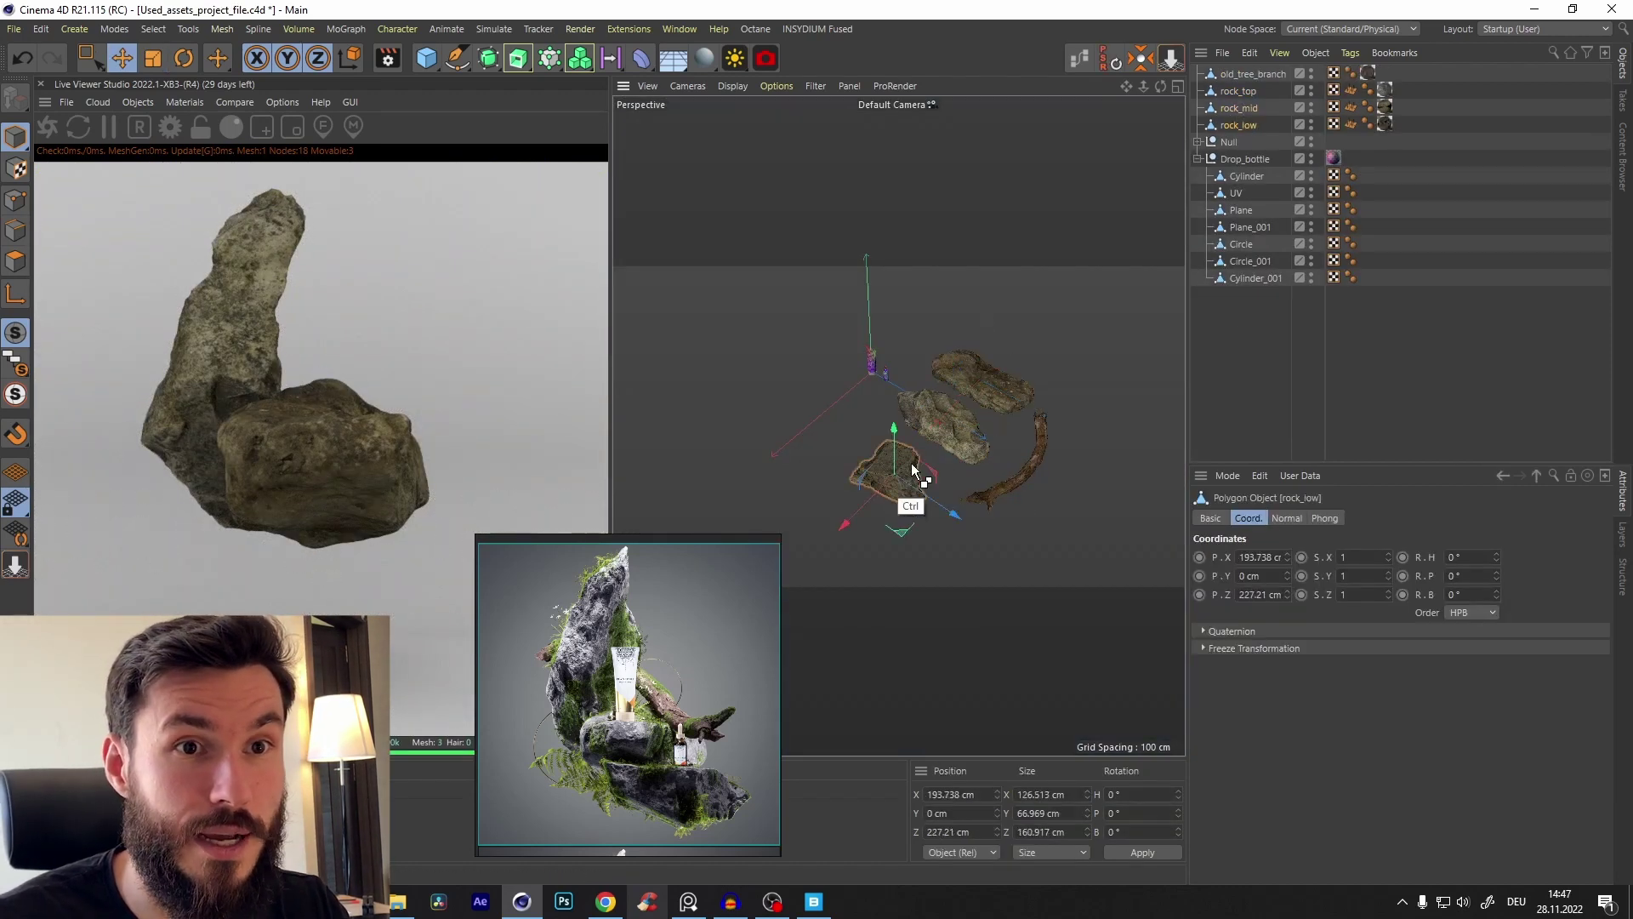
key("v")
left_click(891, 541)
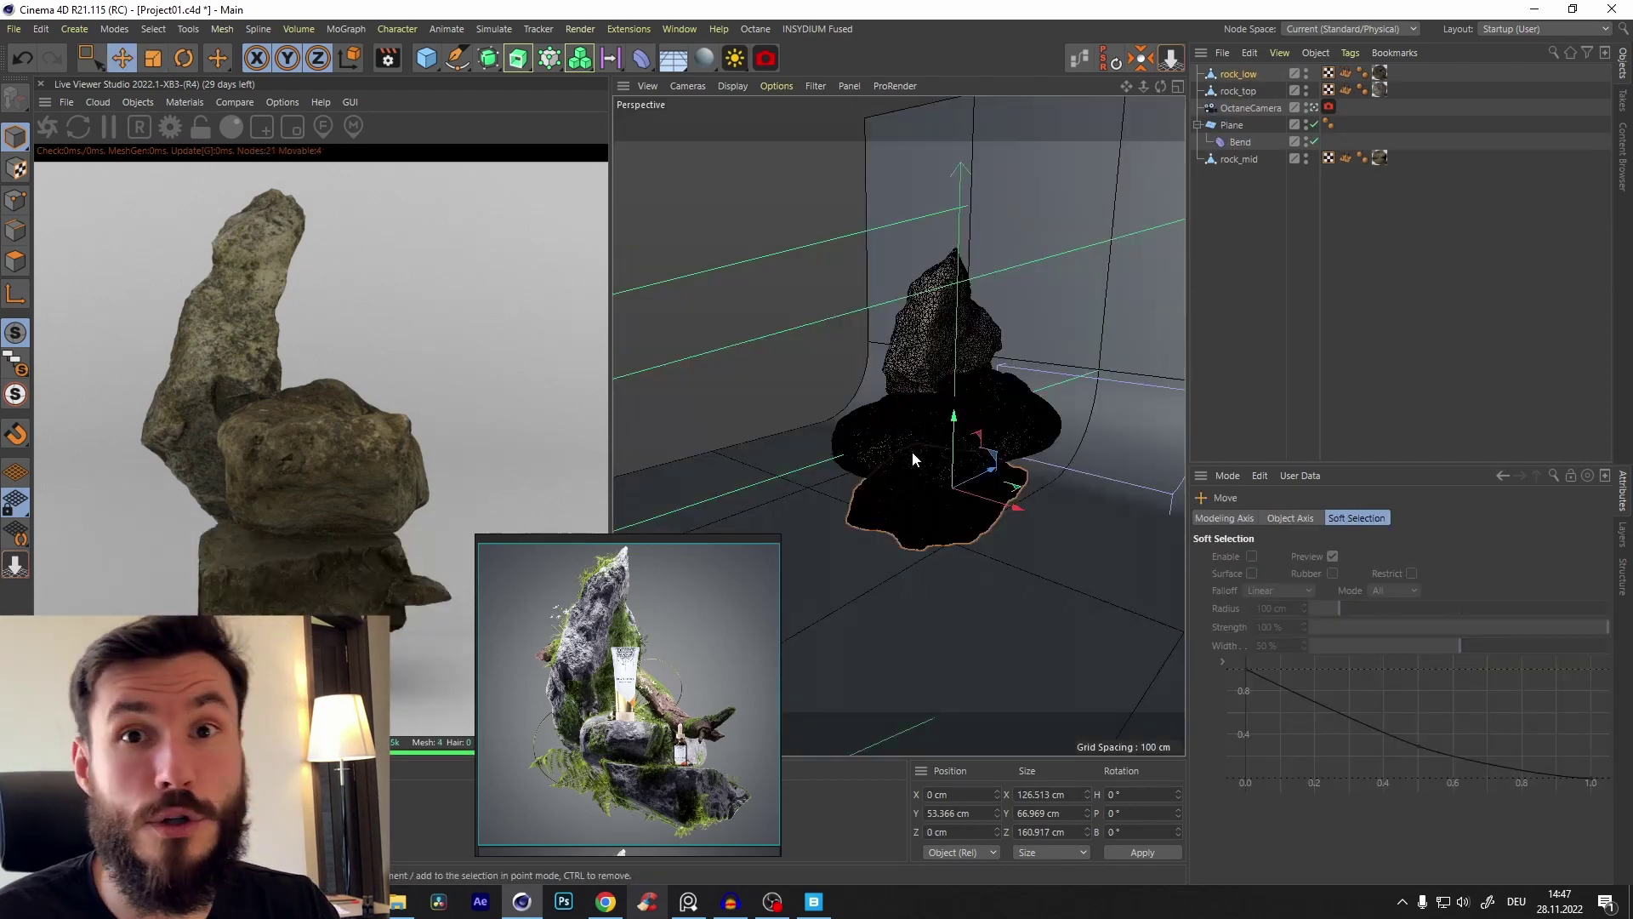
Step: Examine the reference image up close for how the middle and lower rocks, the branch and the products sit together
left_click_drag(912, 451, 978, 502, "alt")
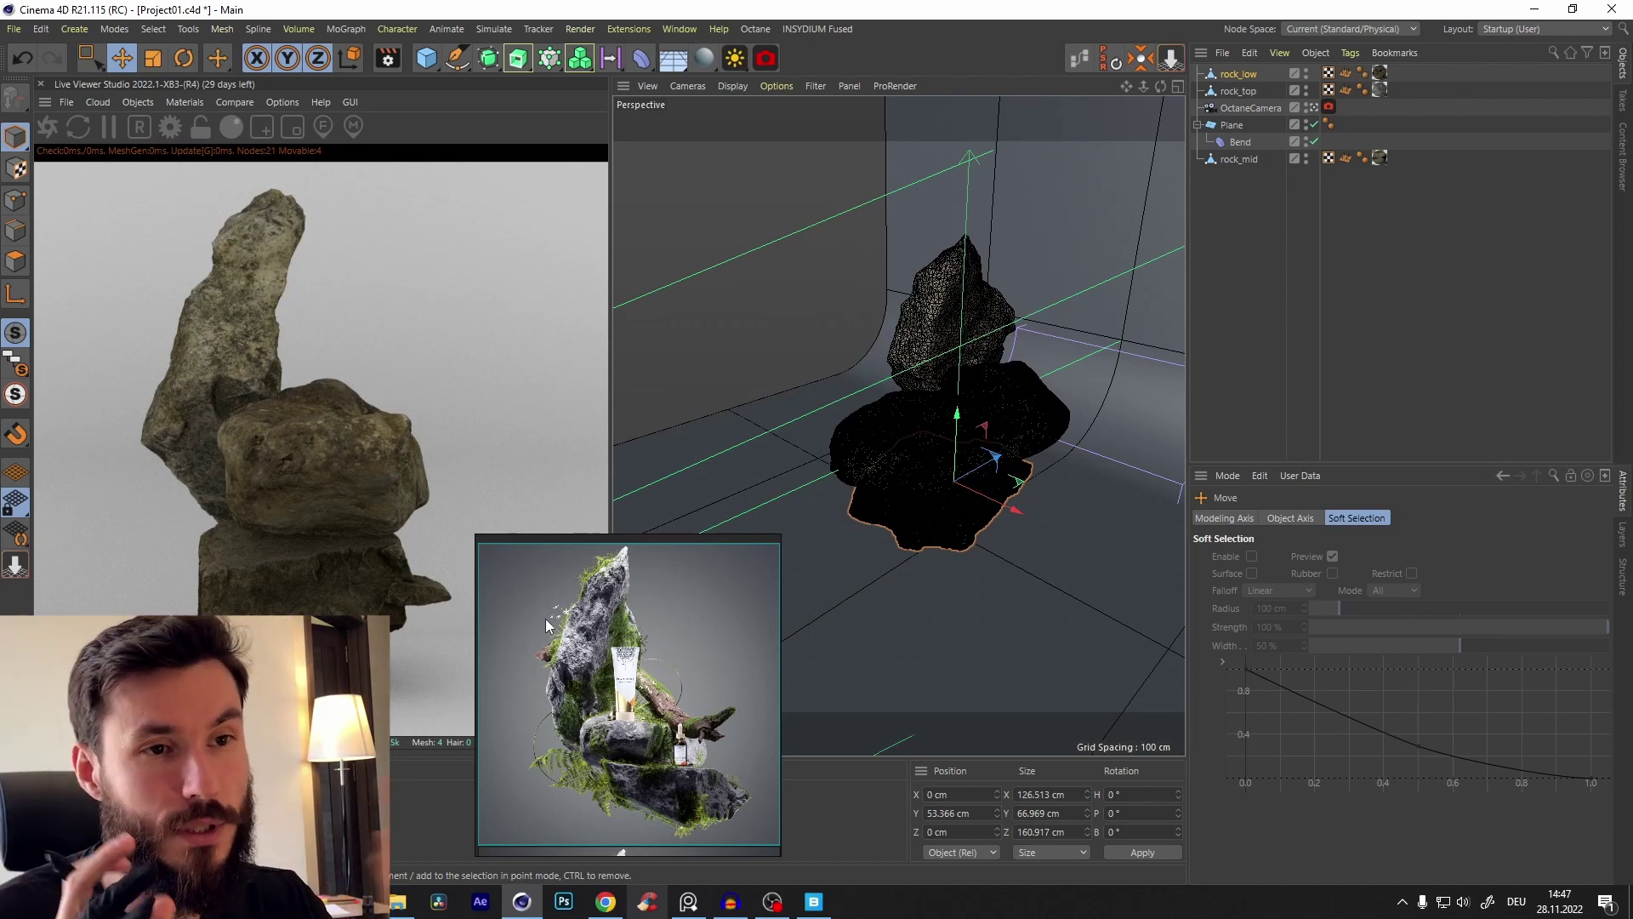
scroll(554, 719, "up", 4)
middle_click_drag(714, 736, 693, 694)
scroll(626, 685, "up", 3)
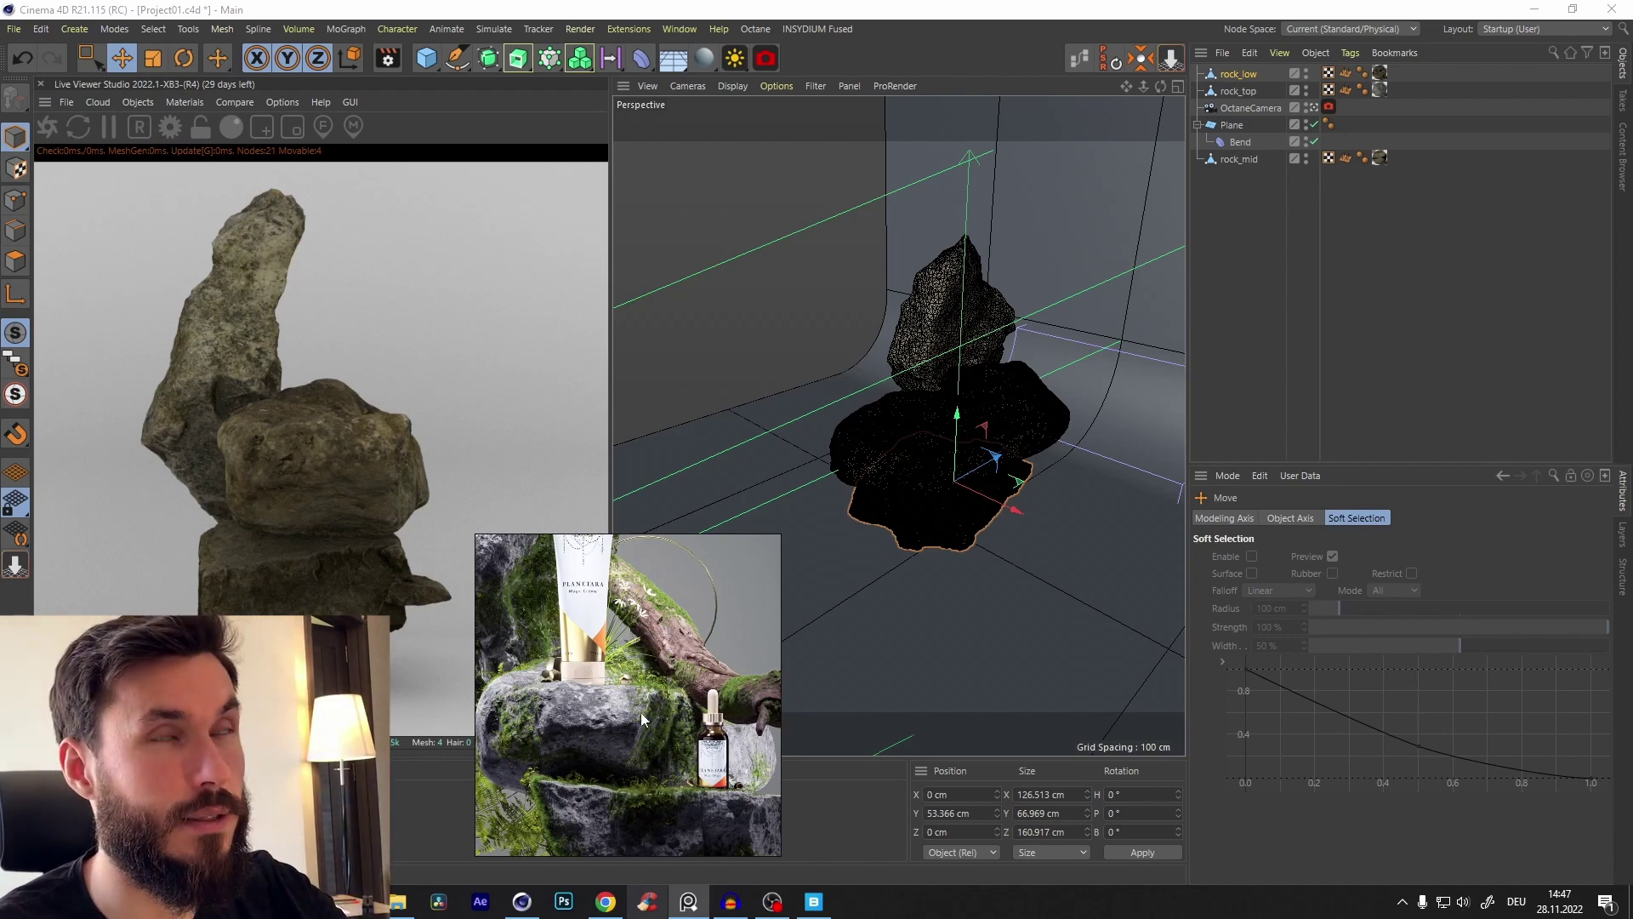
middle_click_drag(630, 718, 660, 636)
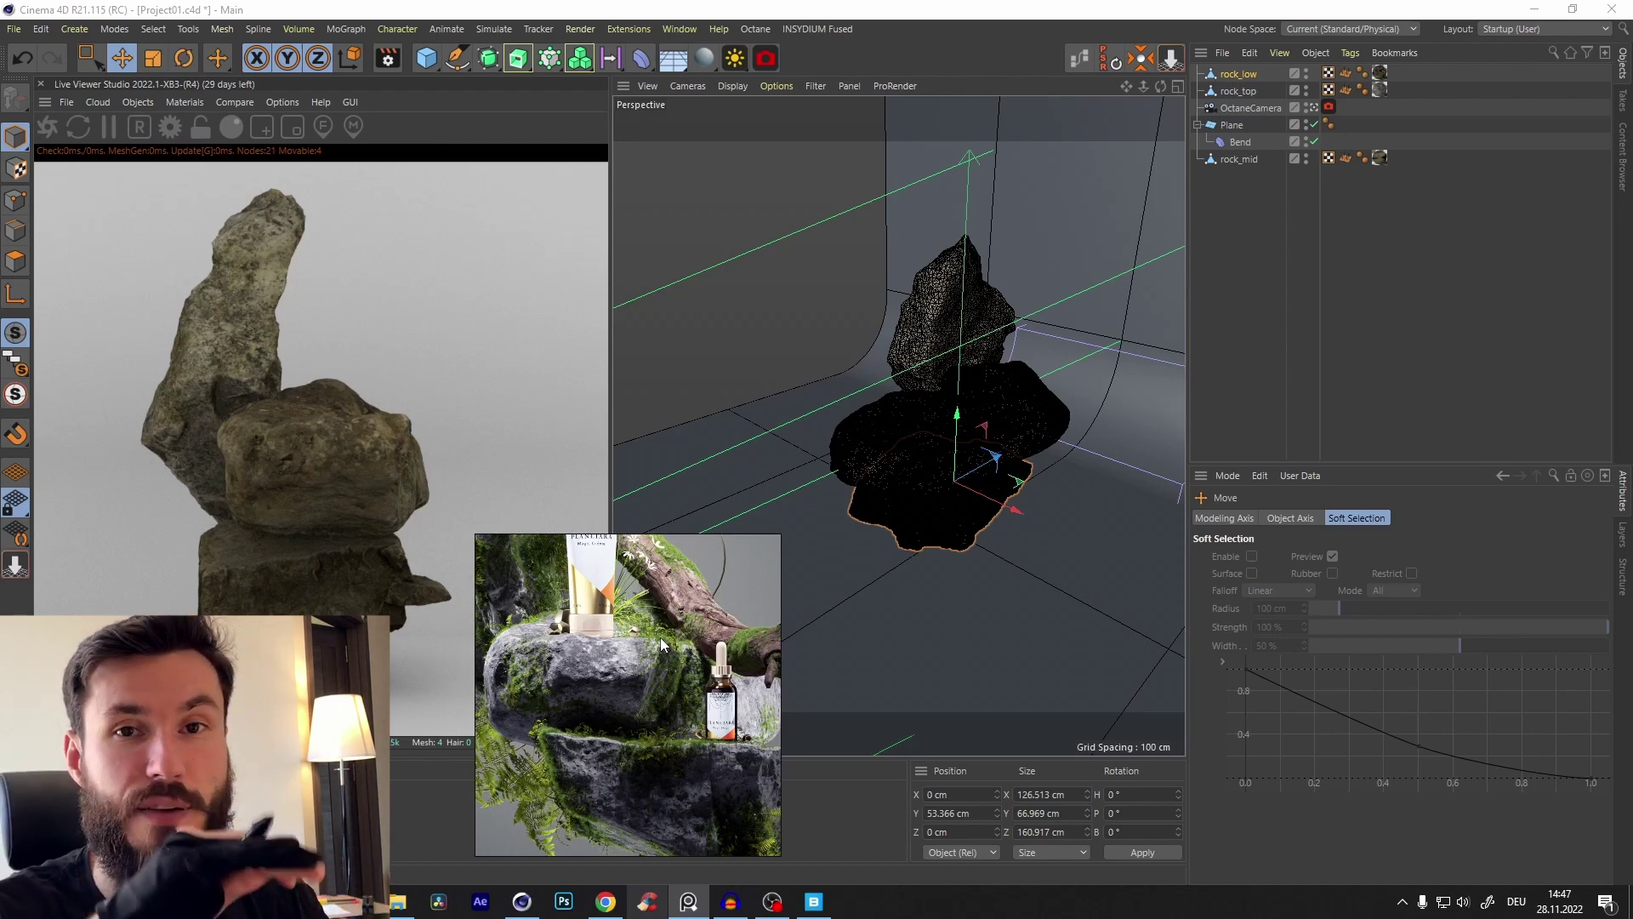
scroll(660, 636, "down", 3)
middle_click_drag(657, 625, 660, 668)
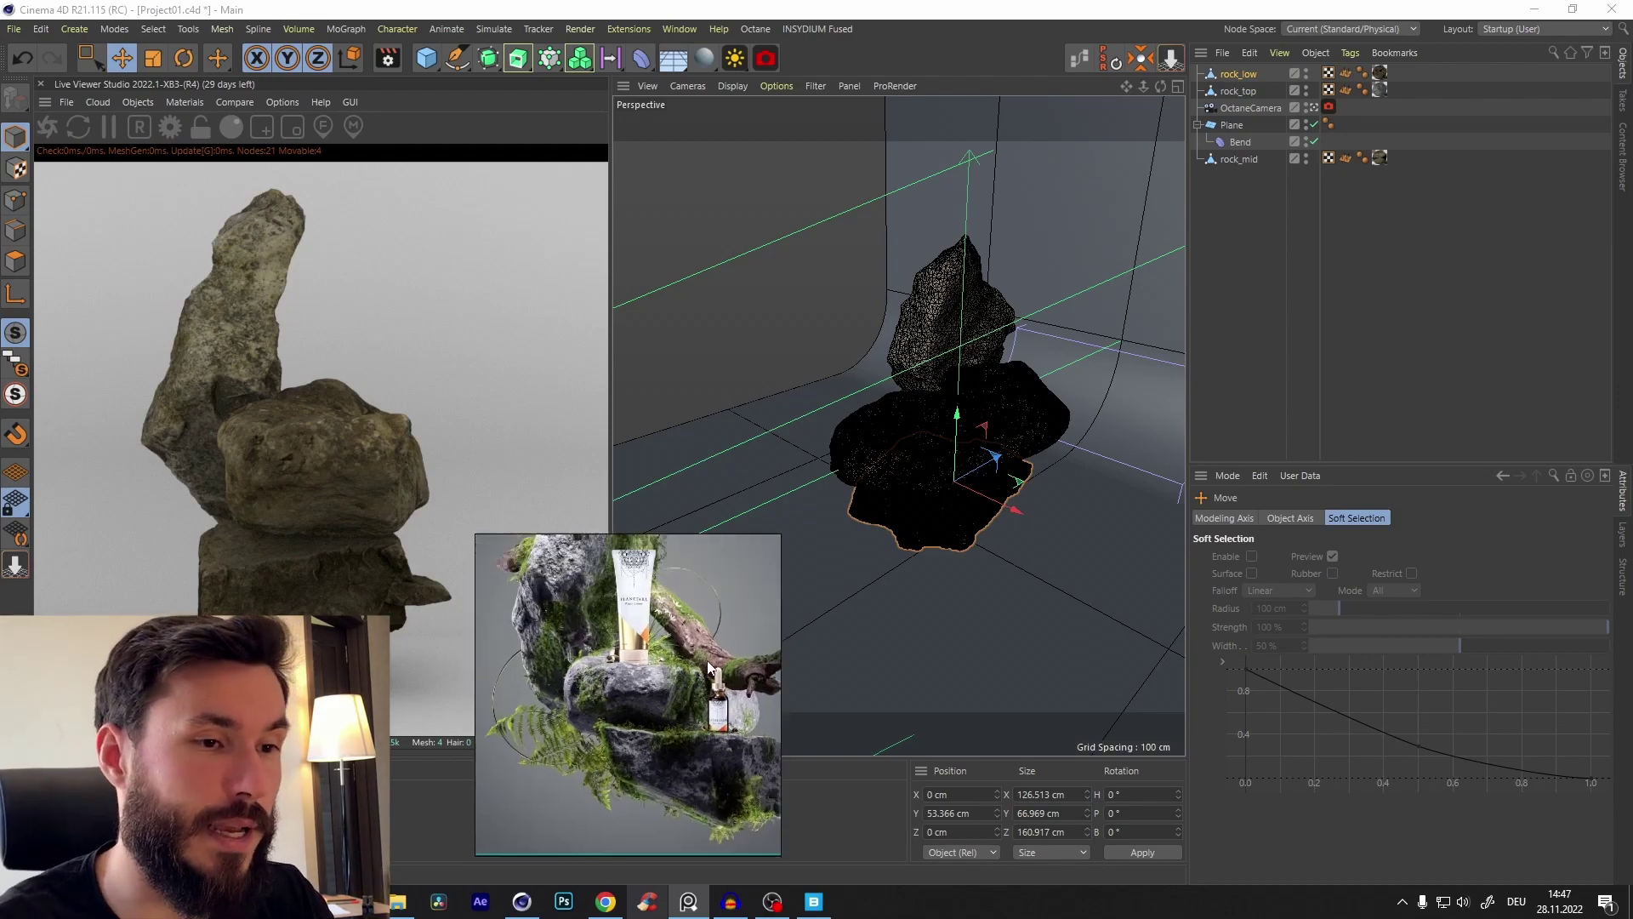
scroll(660, 668, "down", 2)
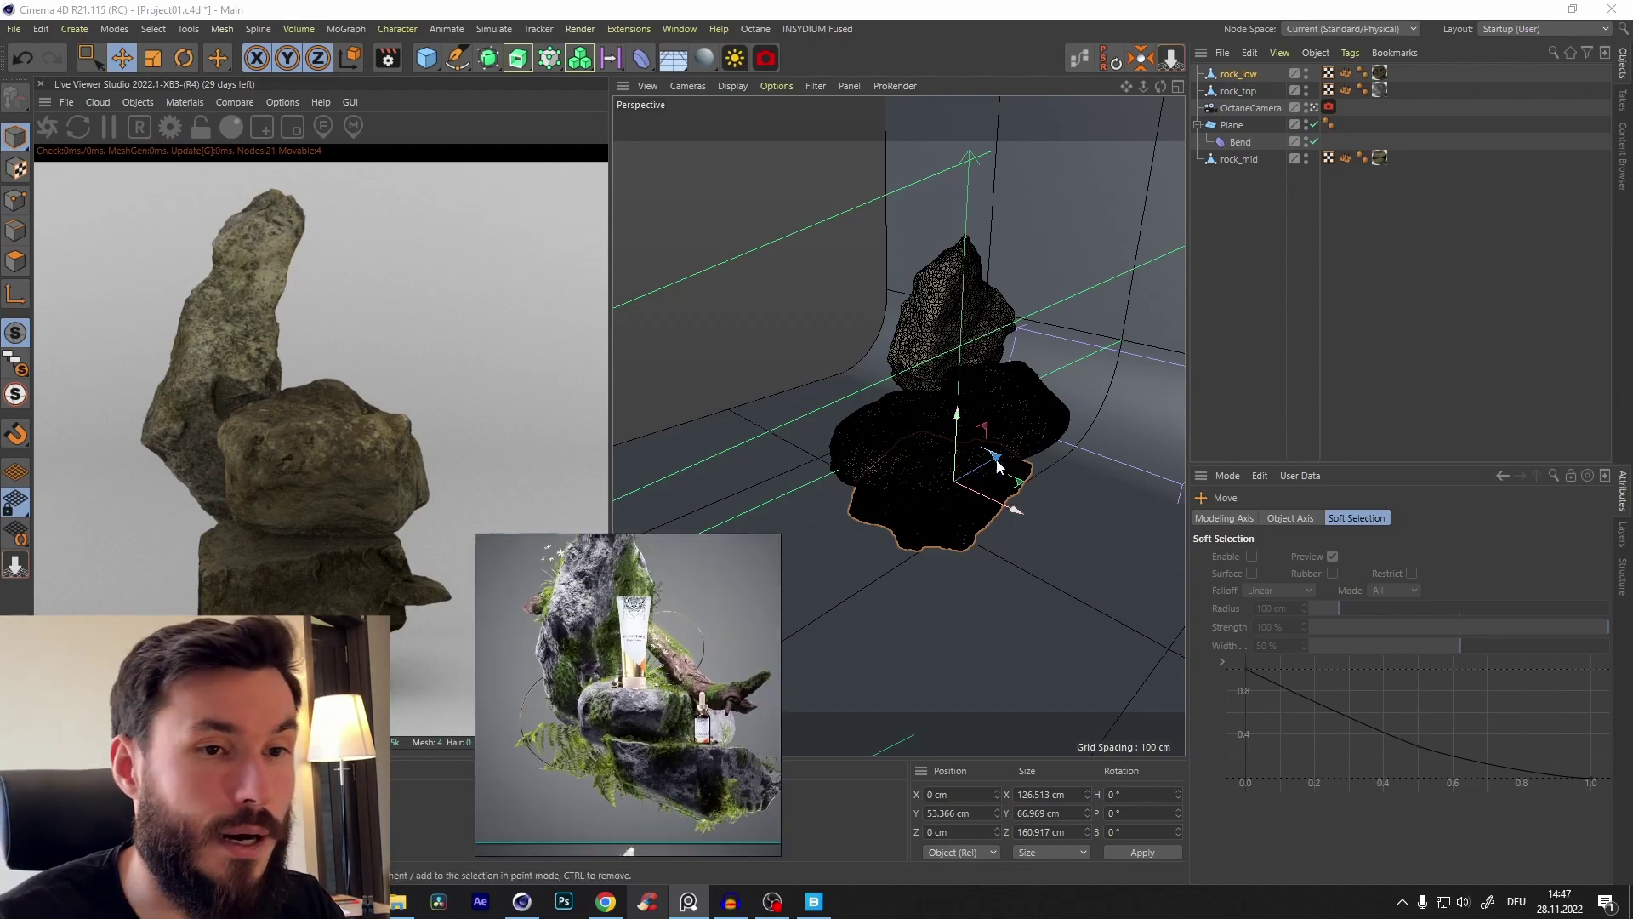
Step: Move rock_low to about X 26 cm and Z -46 cm, and display the perspective view with plain Gouraud Shading
mouse_move(1009, 485)
left_mouse_down()
mouse_move(1006, 518)
mouse_move(963, 405)
mouse_move(941, 452)
left_mouse_up()
scroll(941, 452, "up", 2)
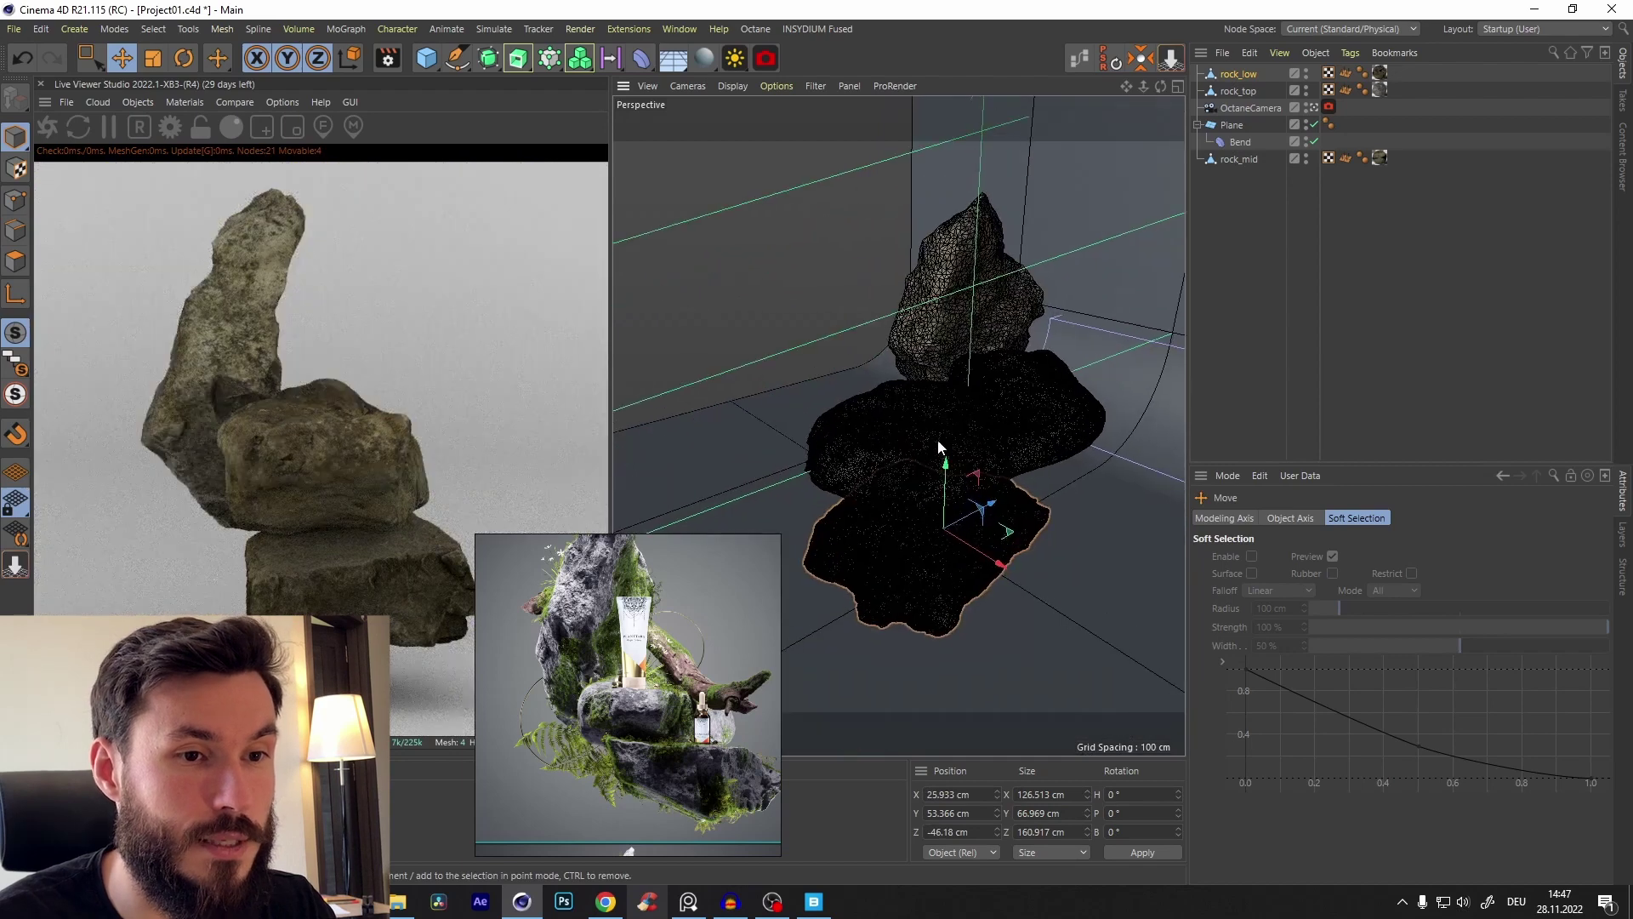
key("n")
key("a")
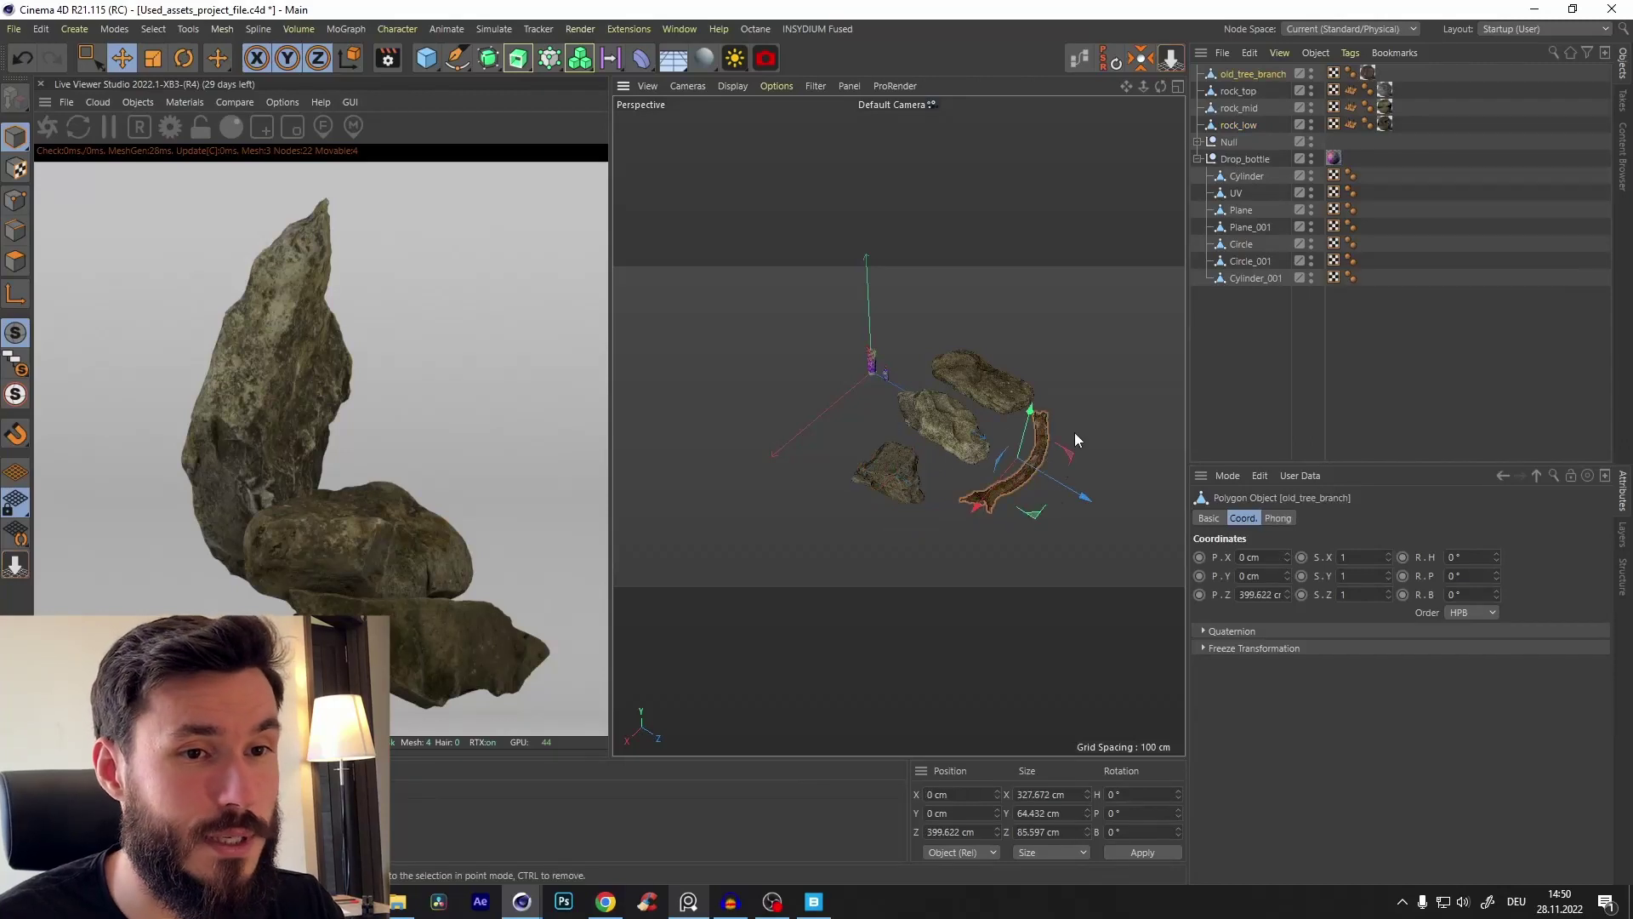
Step: Copy old_tree_branch from Used_assets_project_file.c4d into Project01.c4d and reset its position to the origin
scroll(943, 518, "up", 10)
scroll(942, 515, "down", 10)
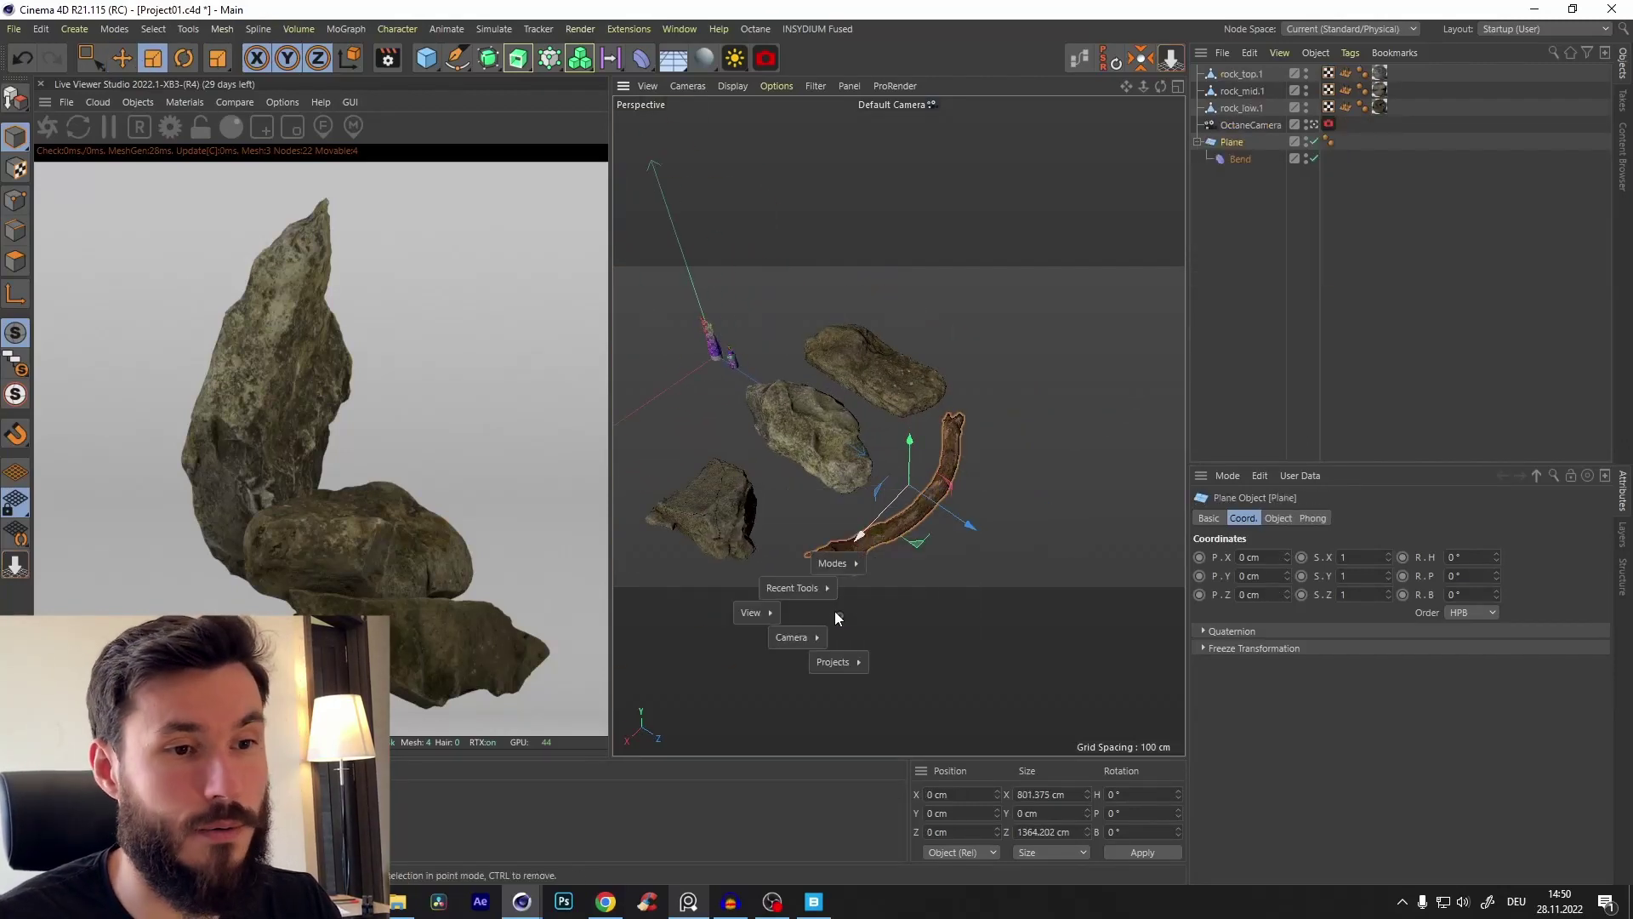
key("ctrl+v")
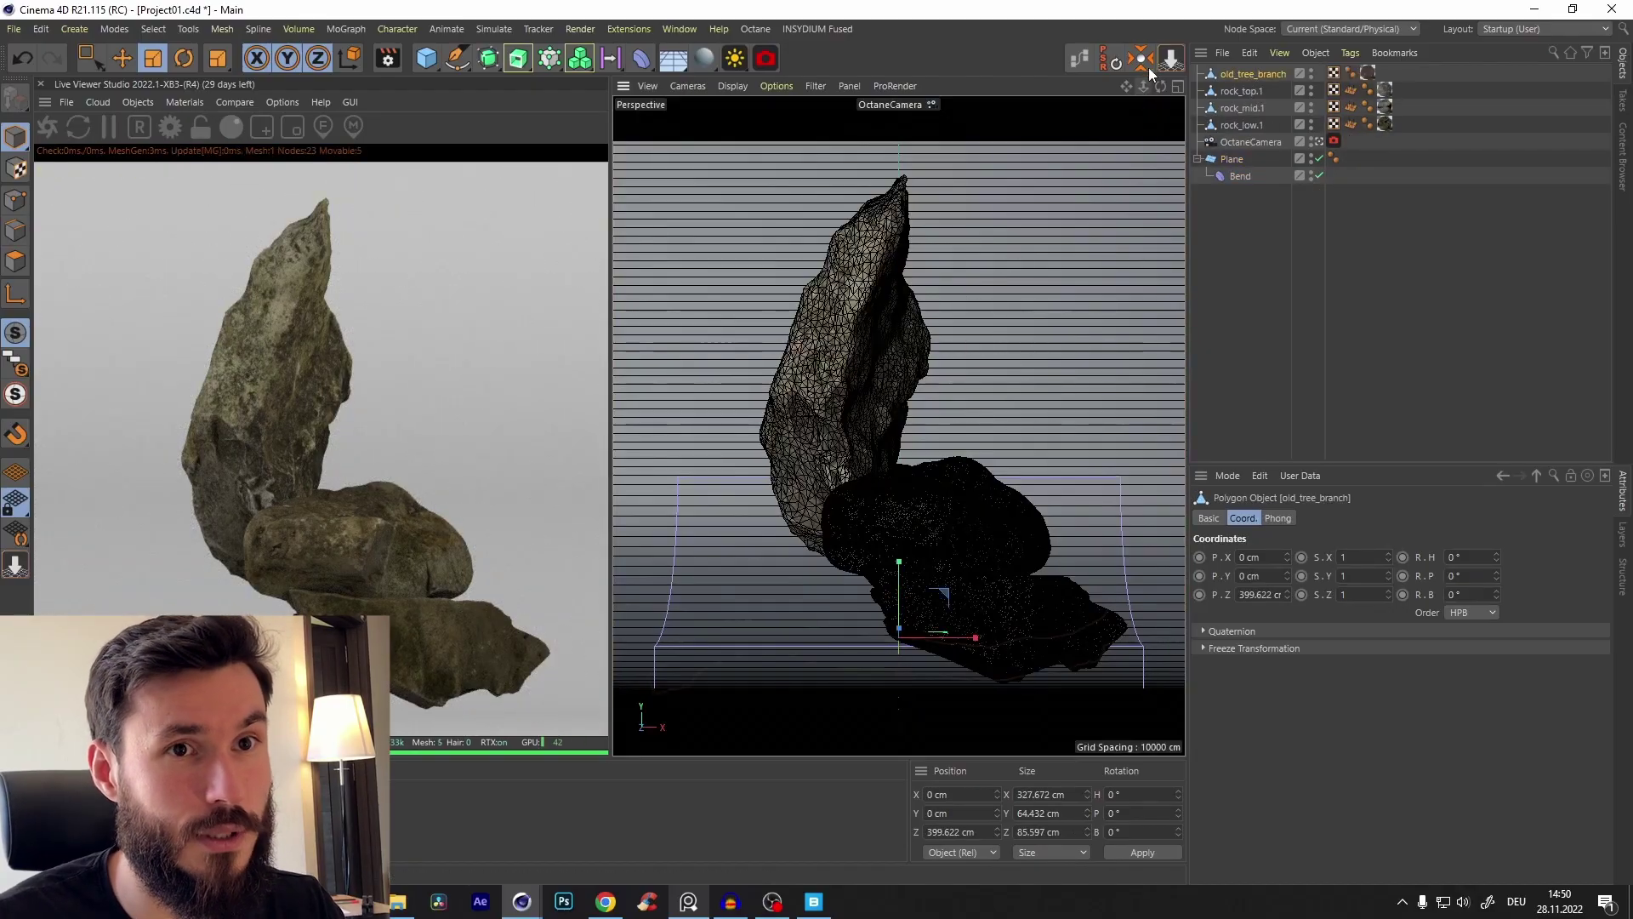
left_click(1111, 59)
Step: Raise old_tree_branch to about Y 169 cm and rotate it diagonally across the rocks with a bank of about 23°
key("e")
mouse_move(898, 693)
left_mouse_down()
mouse_move(919, 289)
mouse_move(820, 430)
mouse_move(882, 344)
mouse_move(840, 333)
mouse_move(929, 381)
left_mouse_up()
key("r")
scroll(929, 381, "up", 8)
key("e")
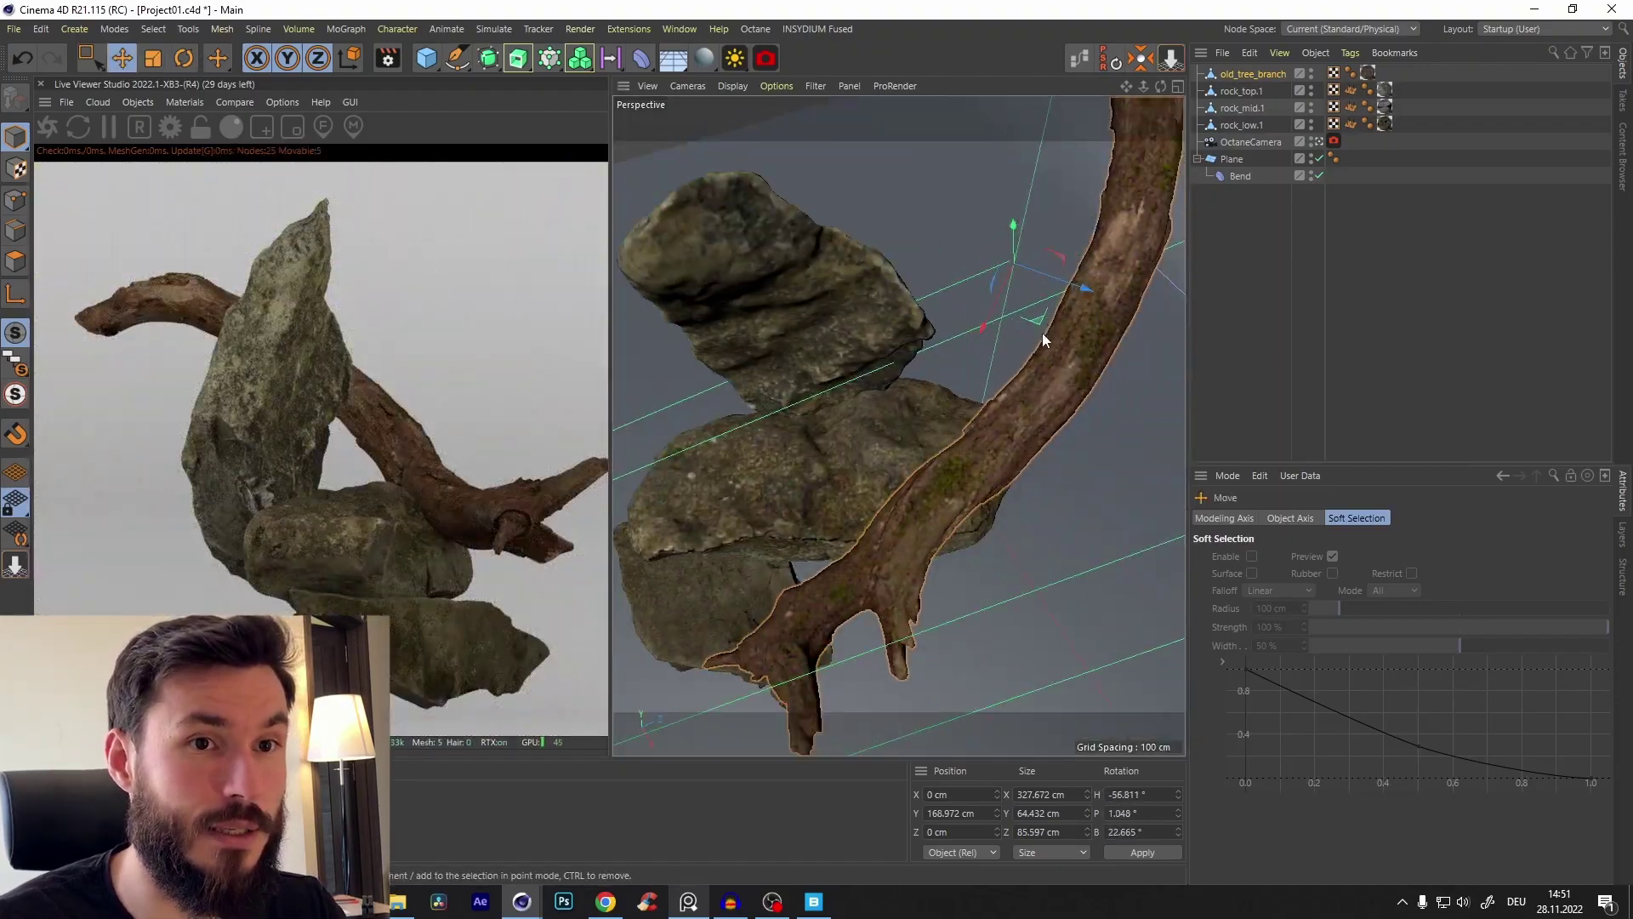
Step: Move old_tree_branch closer to the rocks, to about X -7, Y 161, Z -27 cm
left_click_drag(1043, 333, 922, 370)
left_click_drag(922, 370, 891, 424, "alt")
right_click_drag(887, 424, 968, 328, "alt")
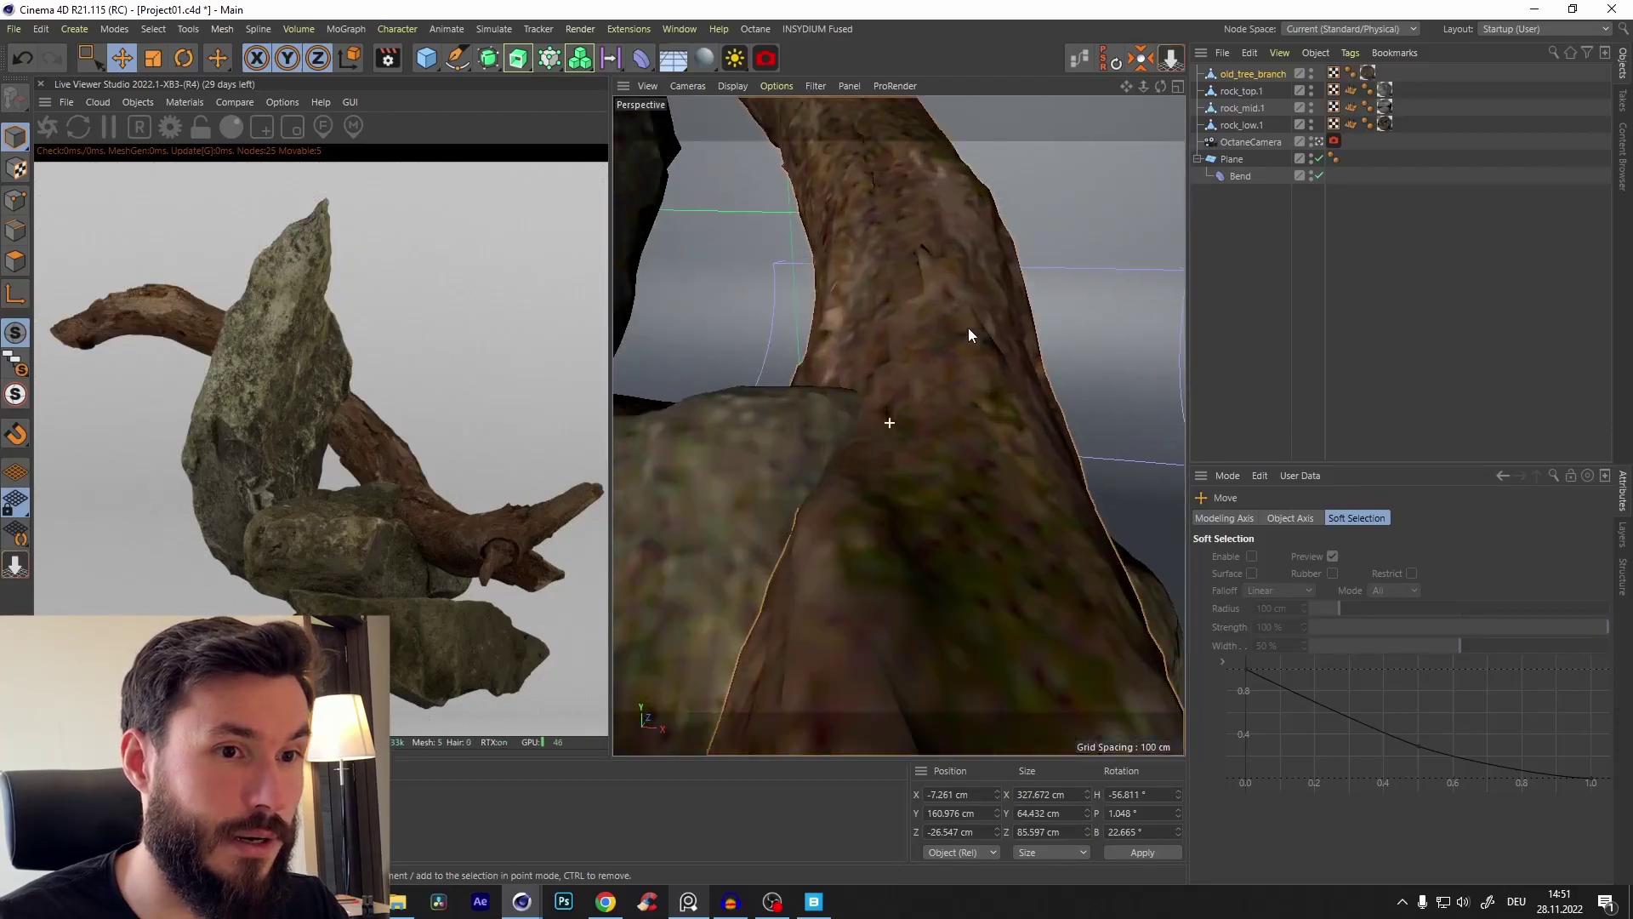
left_click_drag(885, 452, 791, 456, "alt")
right_click_drag(791, 455, 976, 308, "alt")
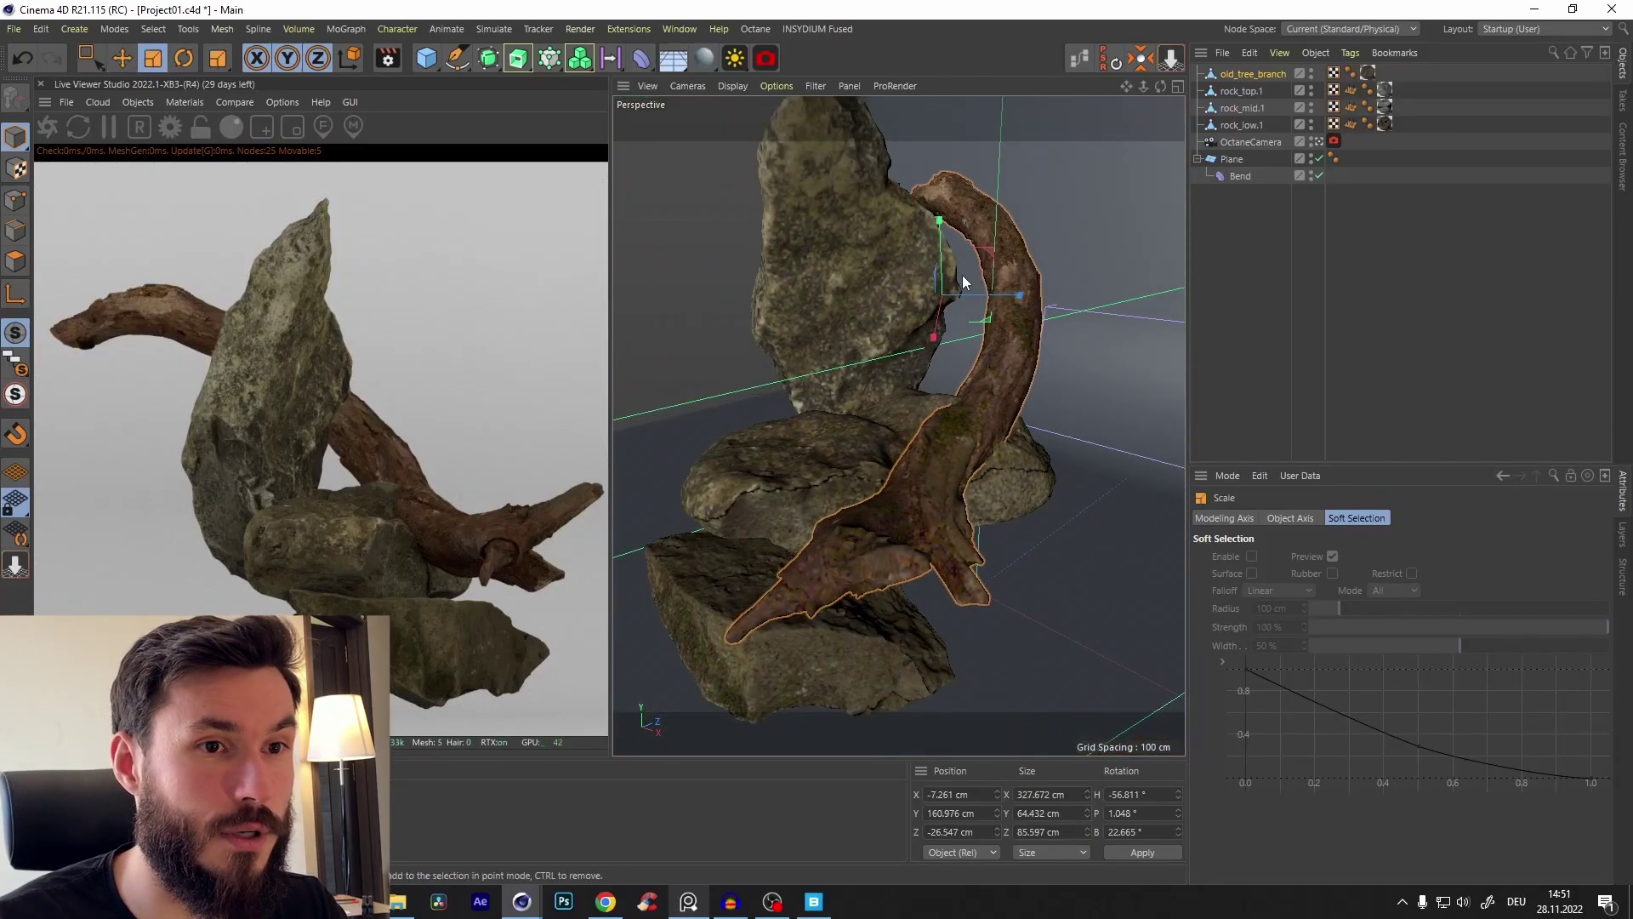
Step: Rotate old_tree_branch to a flatter angle with a bank of about 16° and a pitch of about 0.3°
key("r")
left_click_drag(965, 273, 992, 421)
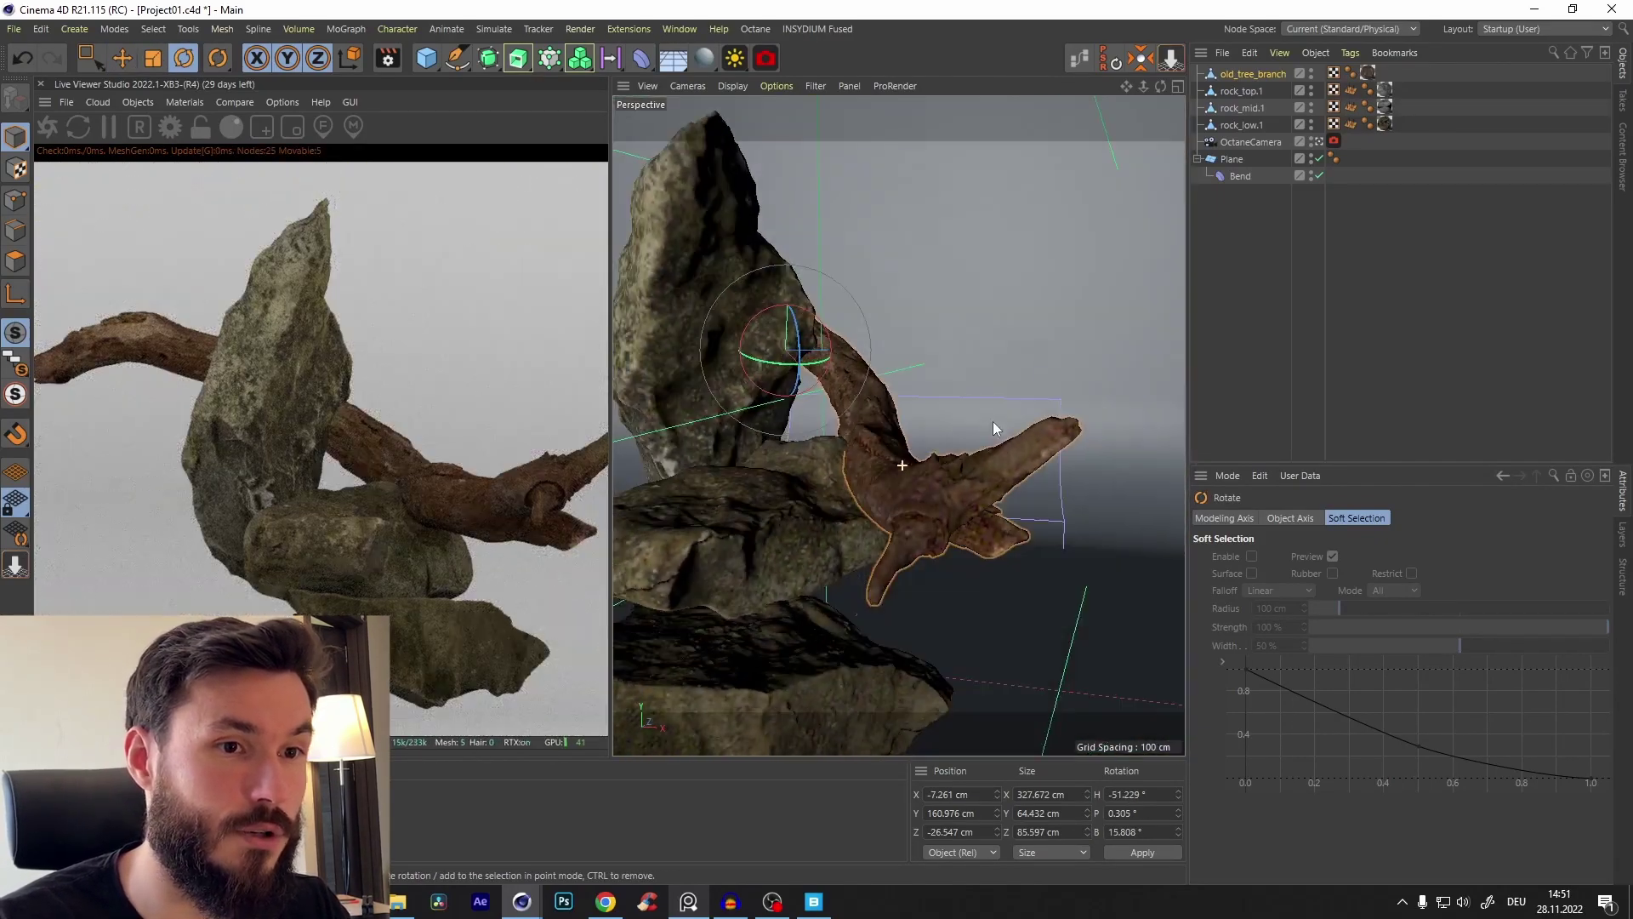
key("e")
left_click_drag(871, 333, 803, 543, "alt")
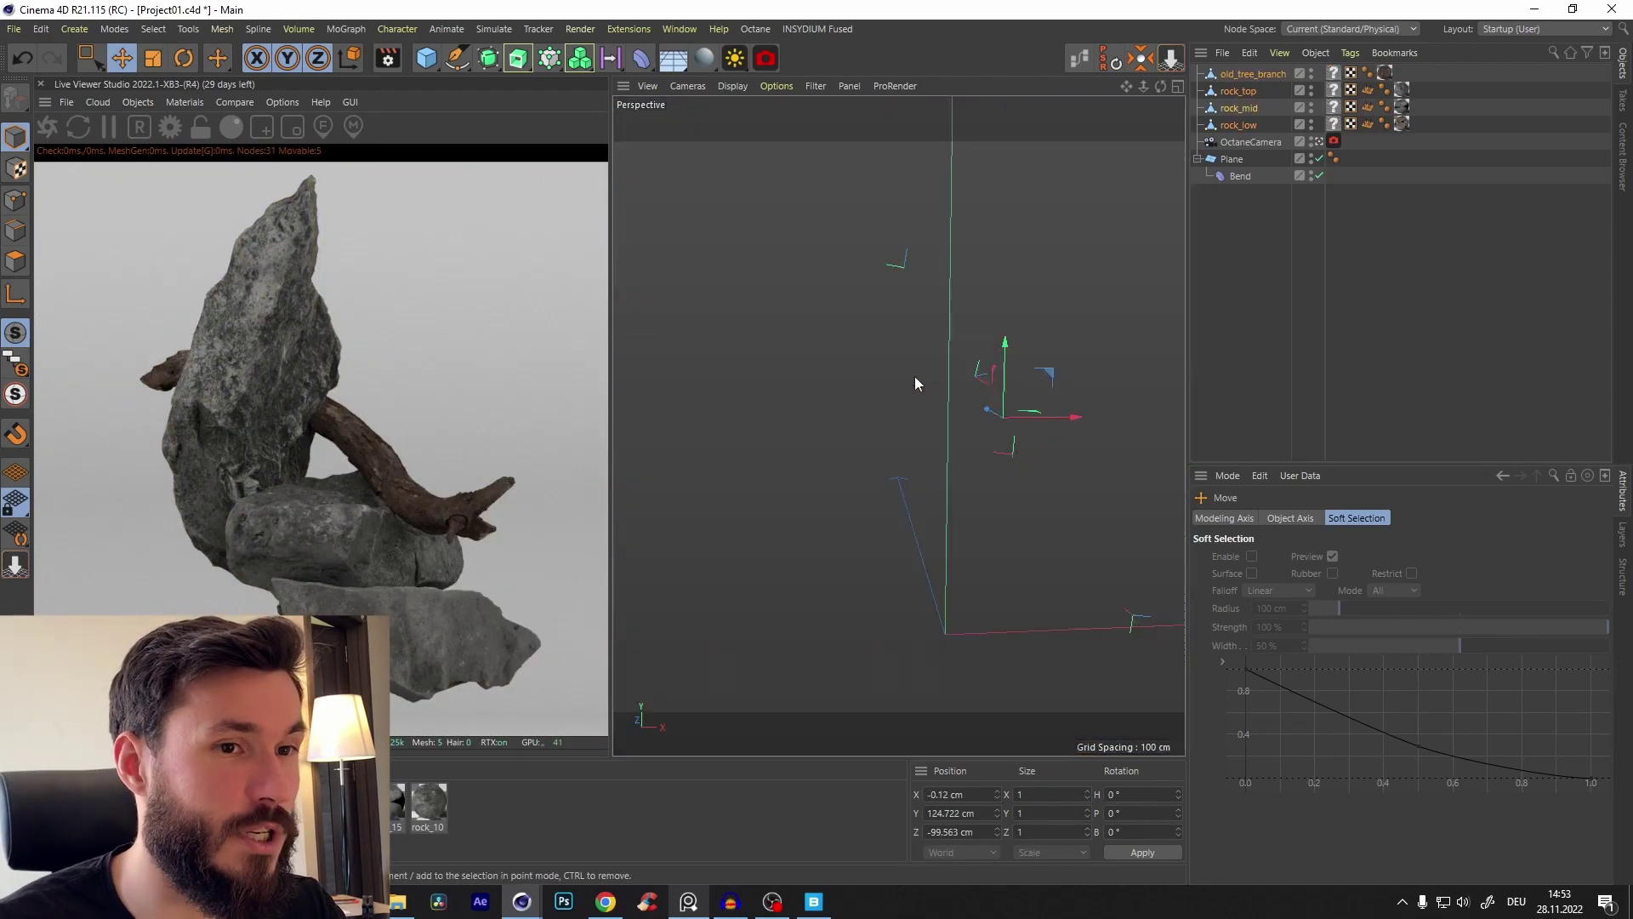
mouse_move(915, 376)
left_mouse_down("alt")
mouse_move(882, 358)
mouse_move(900, 355)
left_mouse_up("alt")
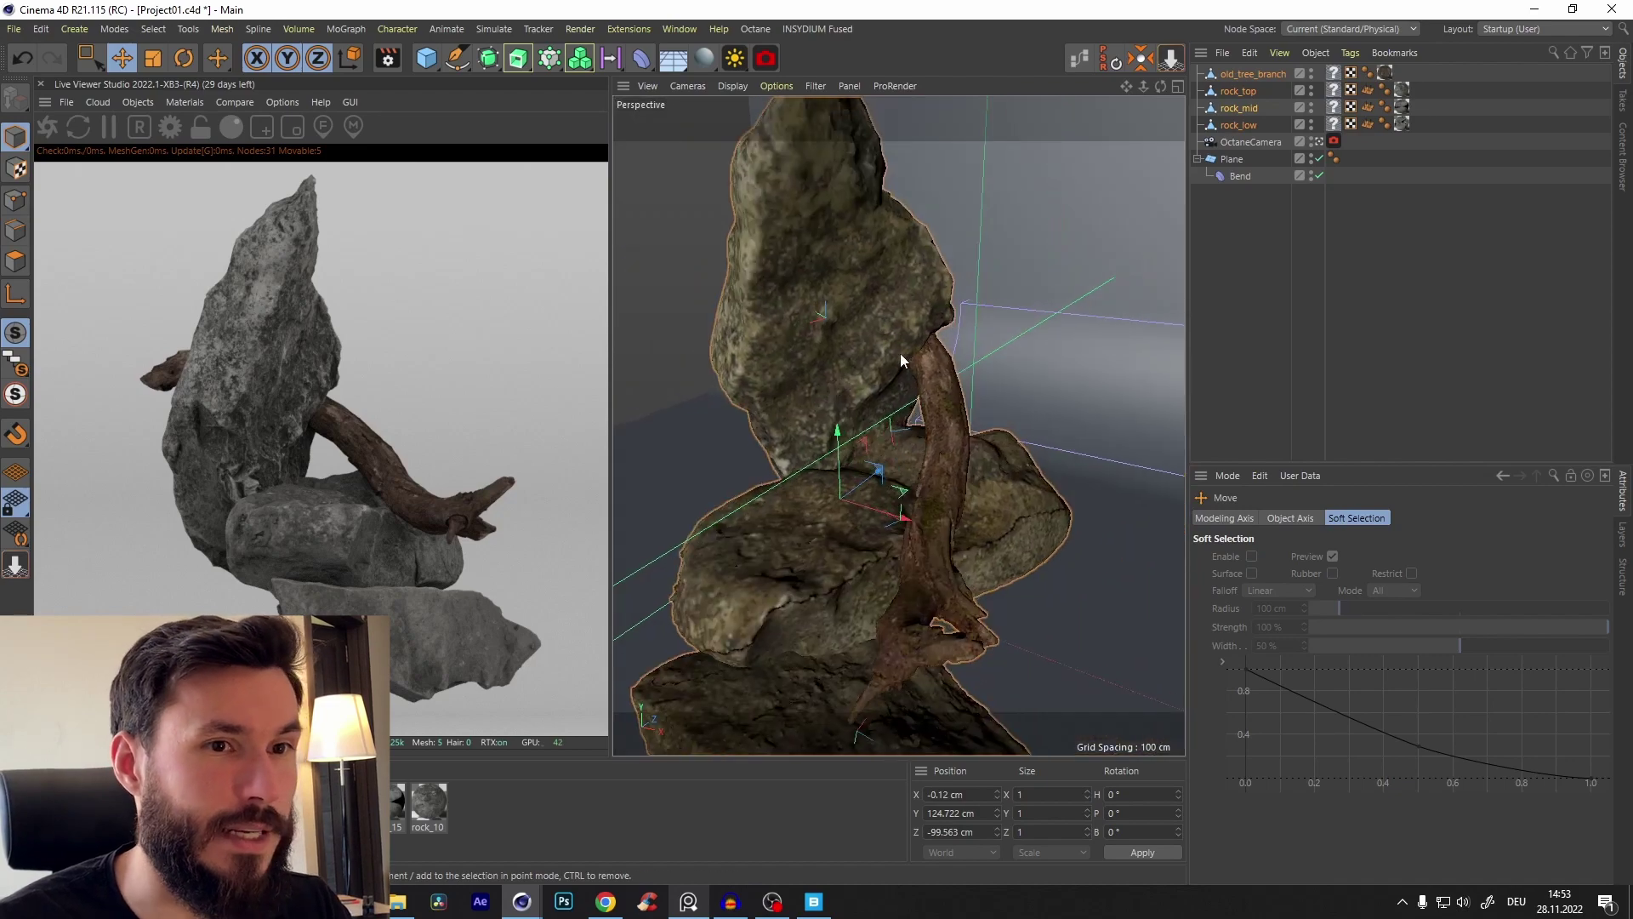
right_click_drag(945, 328, 865, 316, "alt")
left_click_drag(866, 321, 701, 303, "alt")
left_click_drag(1034, 279, 227, 421, "alt")
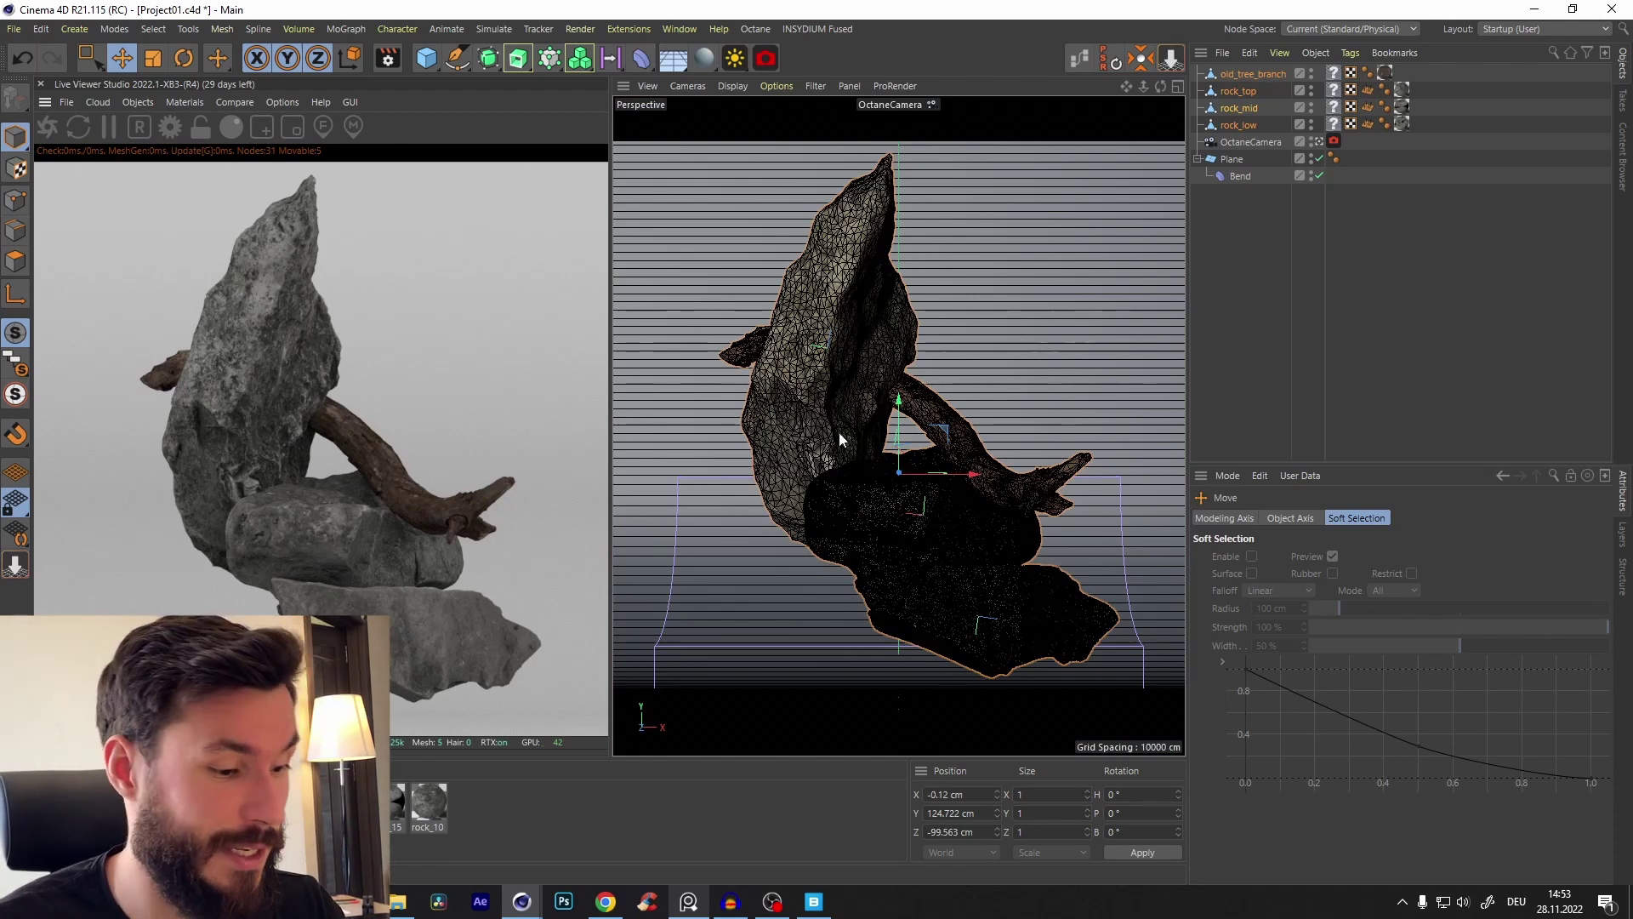
Step: Copy the Null and Drop_bottle groups from Used_assets_project_file.c4d into Project01.c4d and collapse the Drop_bottle hierarchy
key("v")
mouse_move(838, 453)
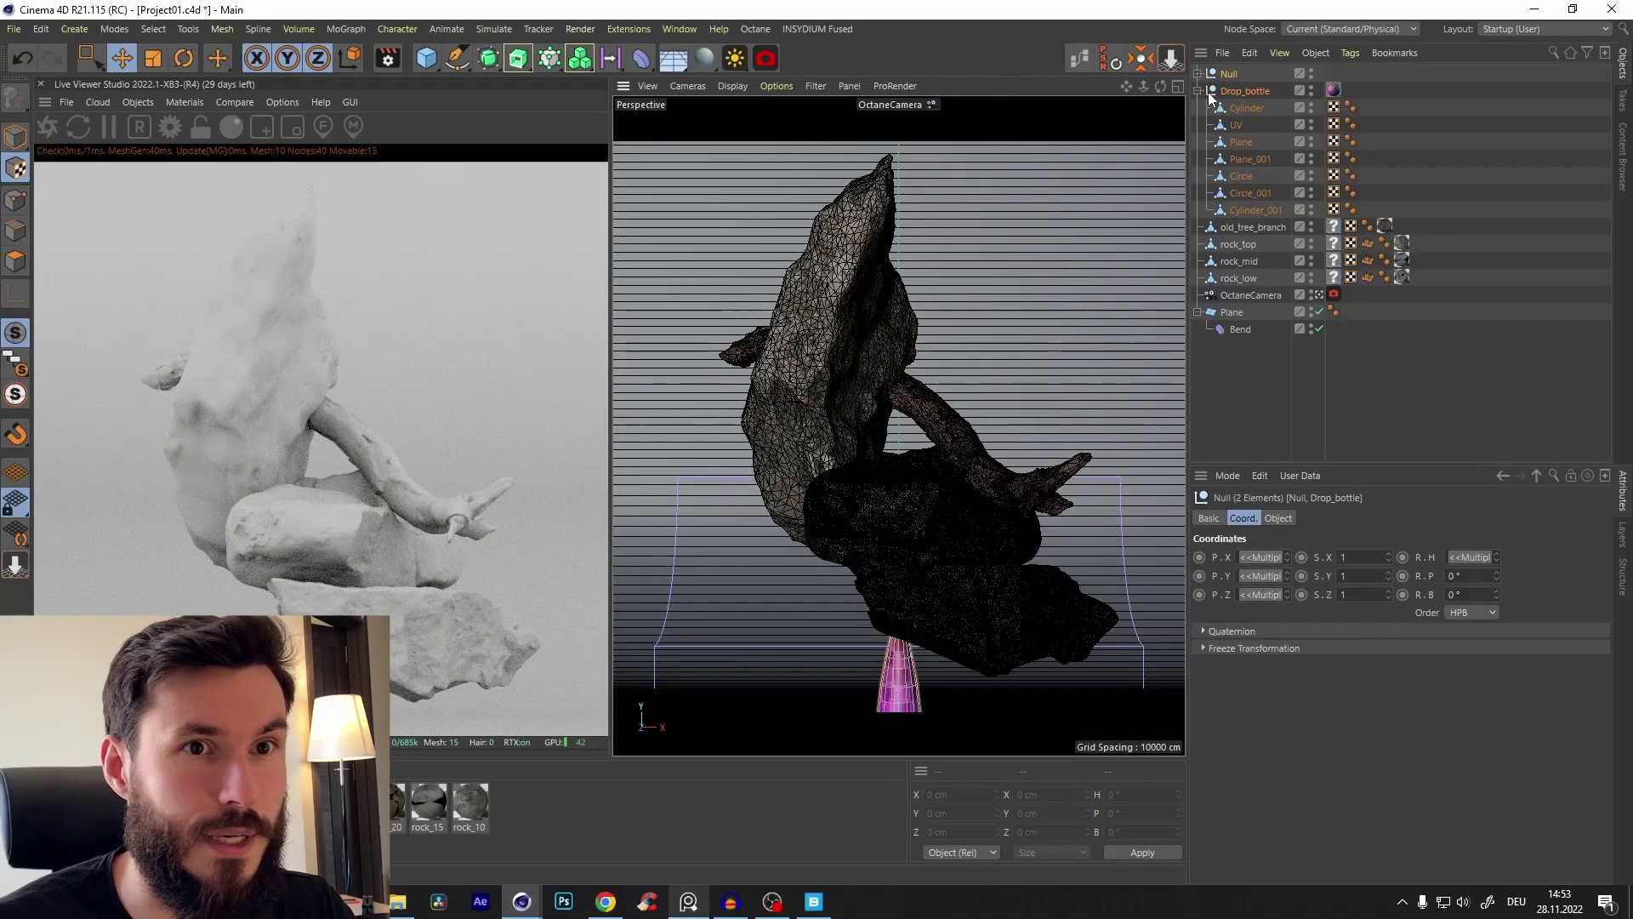
left_click(1244, 91)
left_click(1200, 88)
Step: Rename the Null group as Tube and hide the Drop_bottle group by assigning it to a yellow layer
double_click(1225, 75)
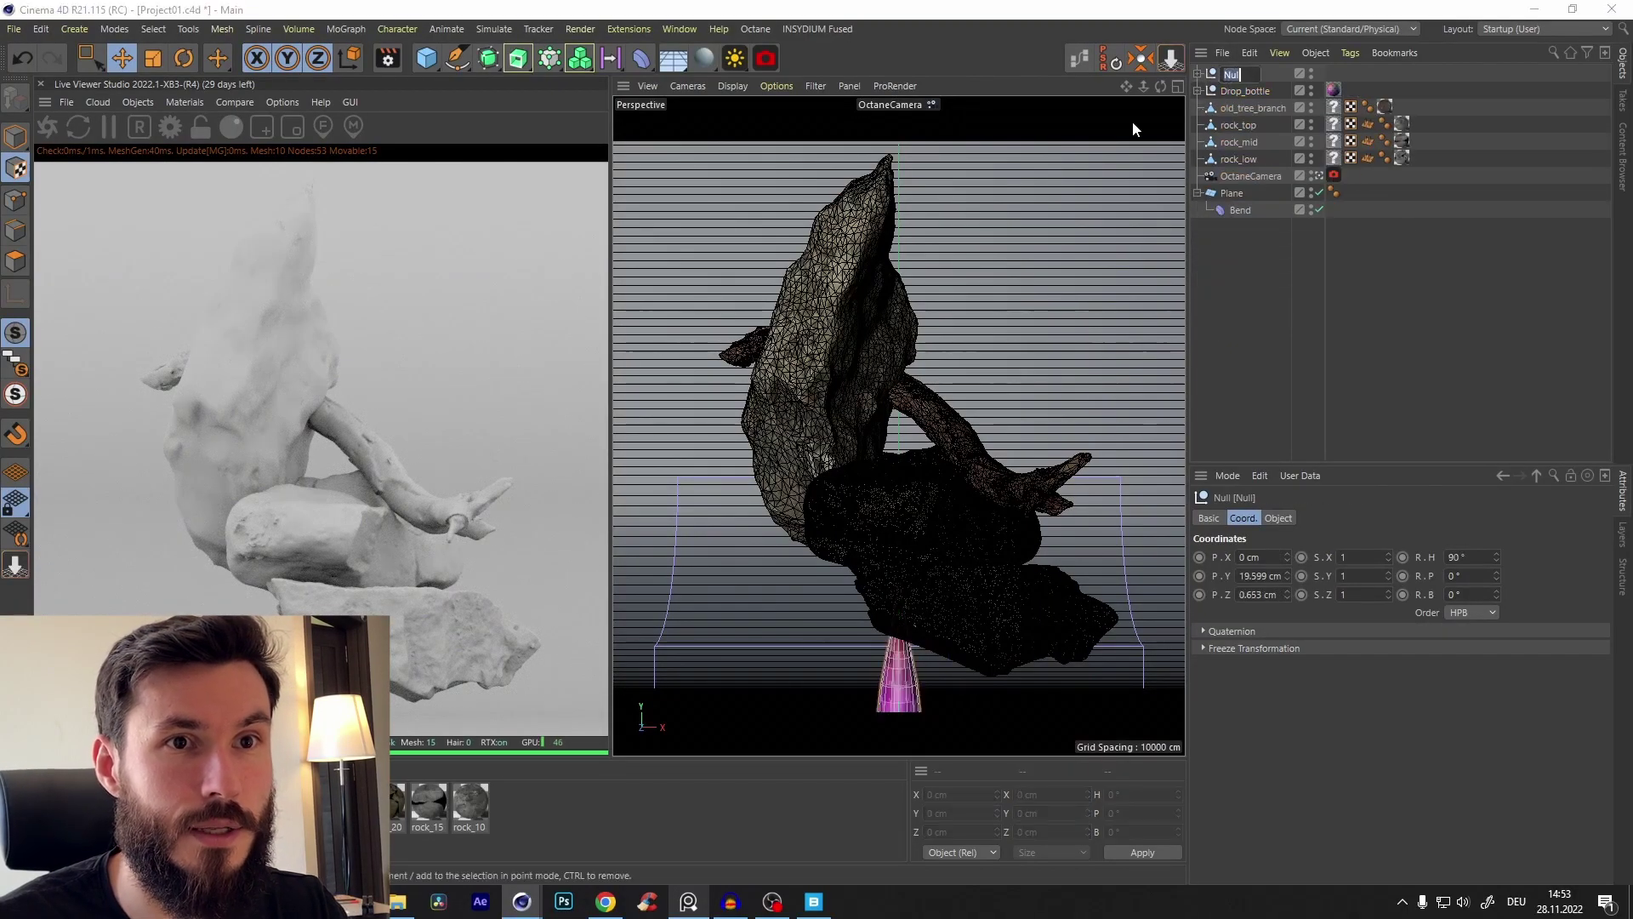
type("Tube")
key("Return")
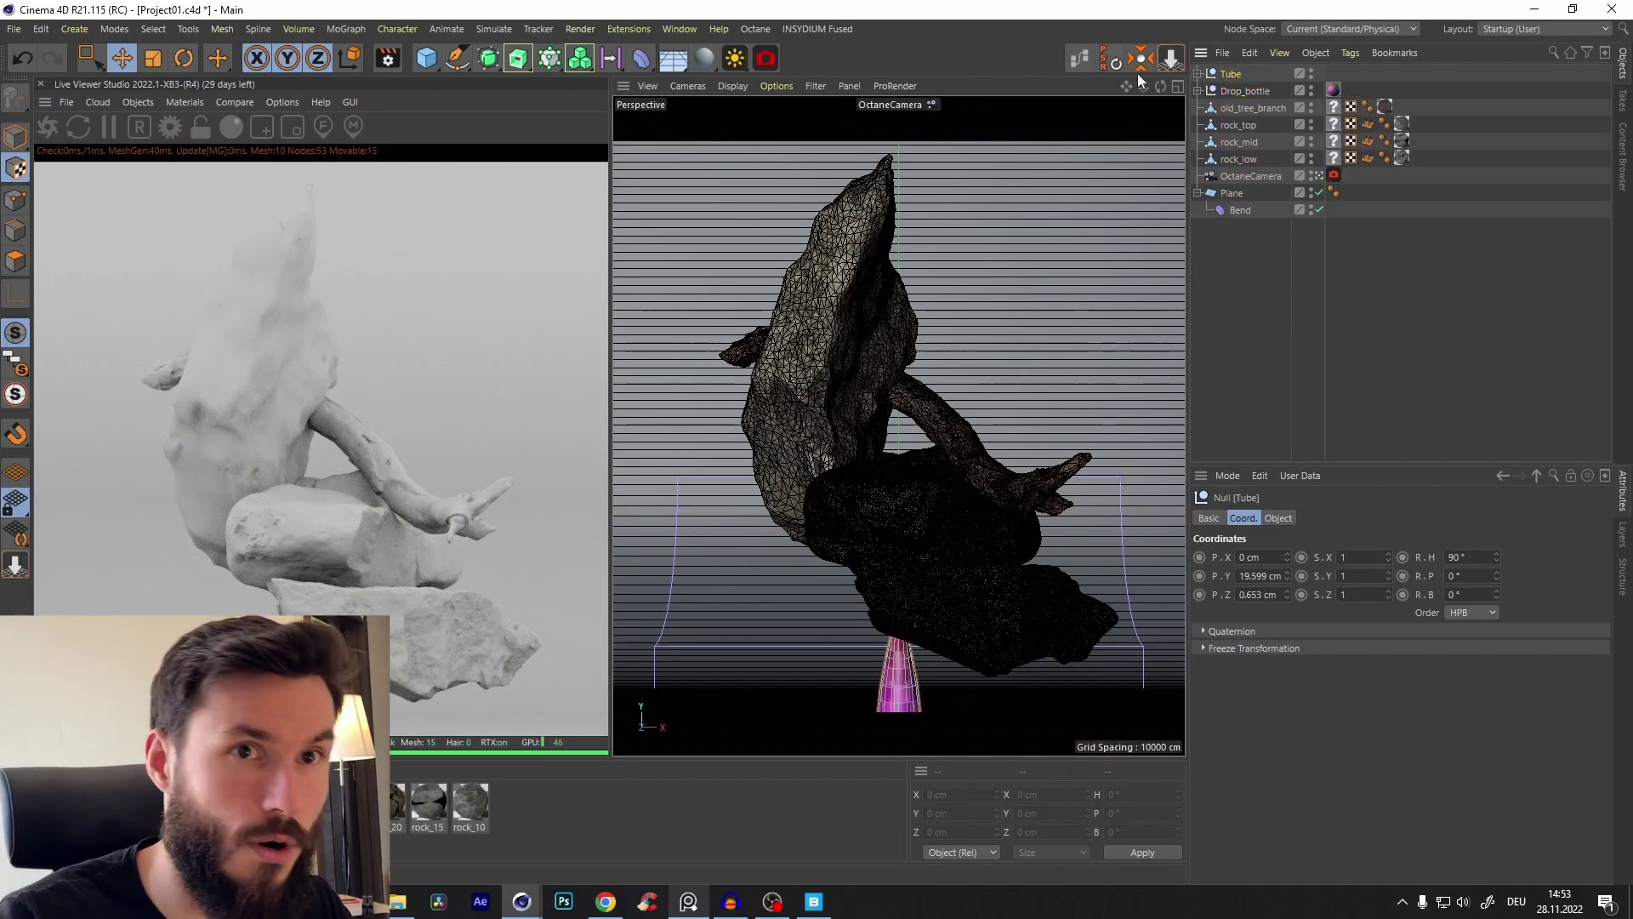
left_click(1306, 90)
left_click(1310, 94)
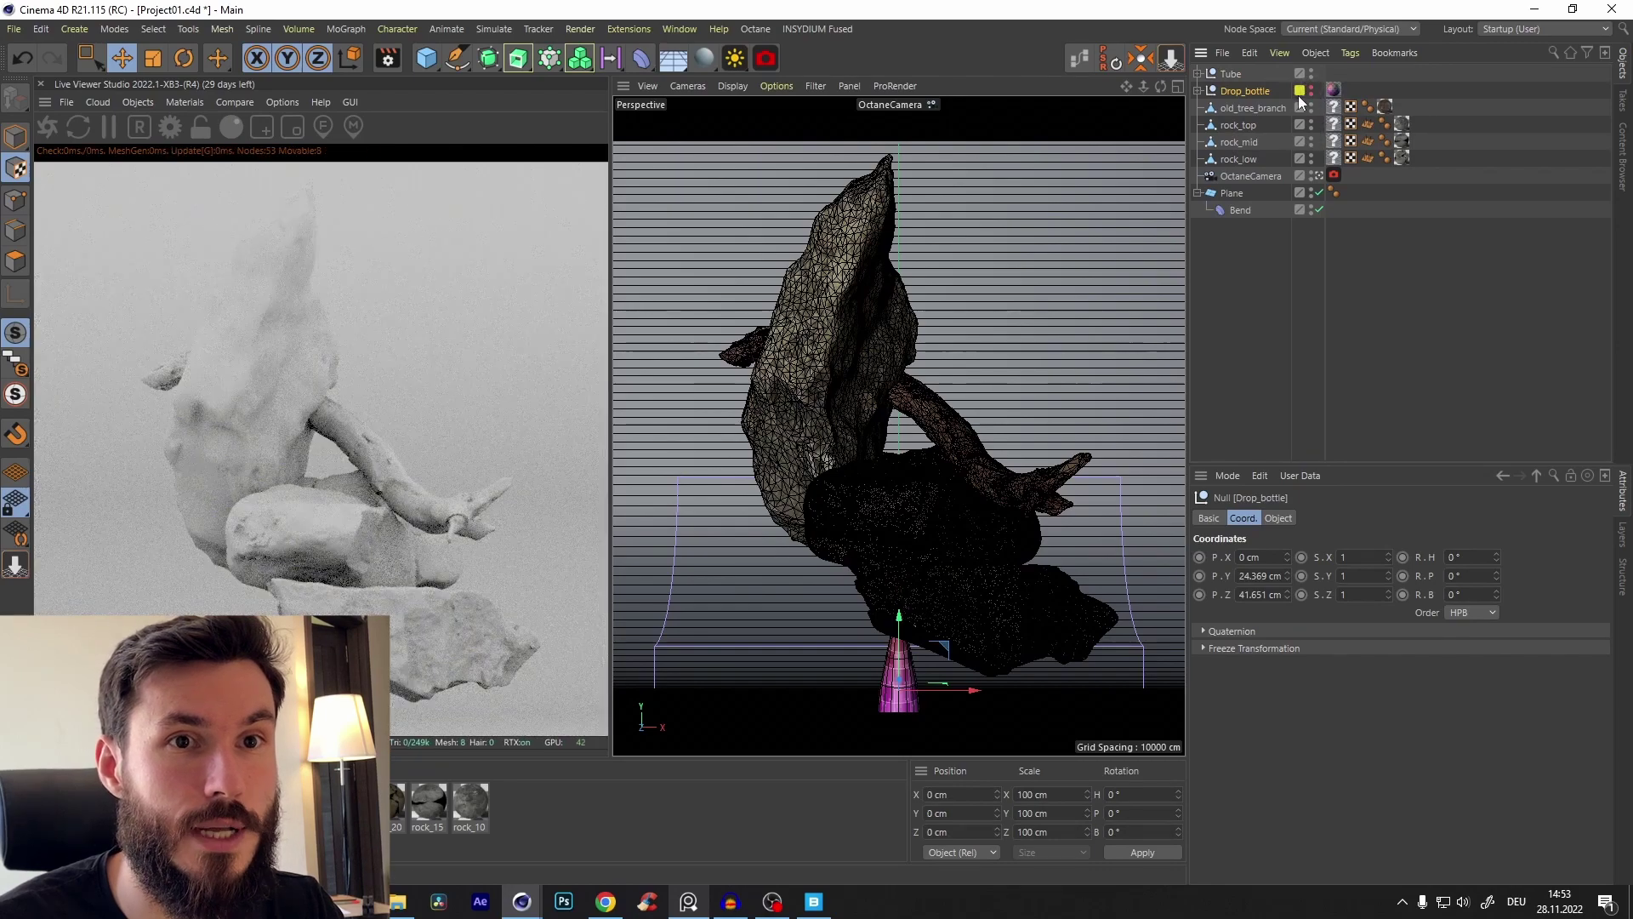
Step: Raise the Tube group to about Y 146 cm and scale it down to suit the rocks
left_click(1231, 74)
key("e")
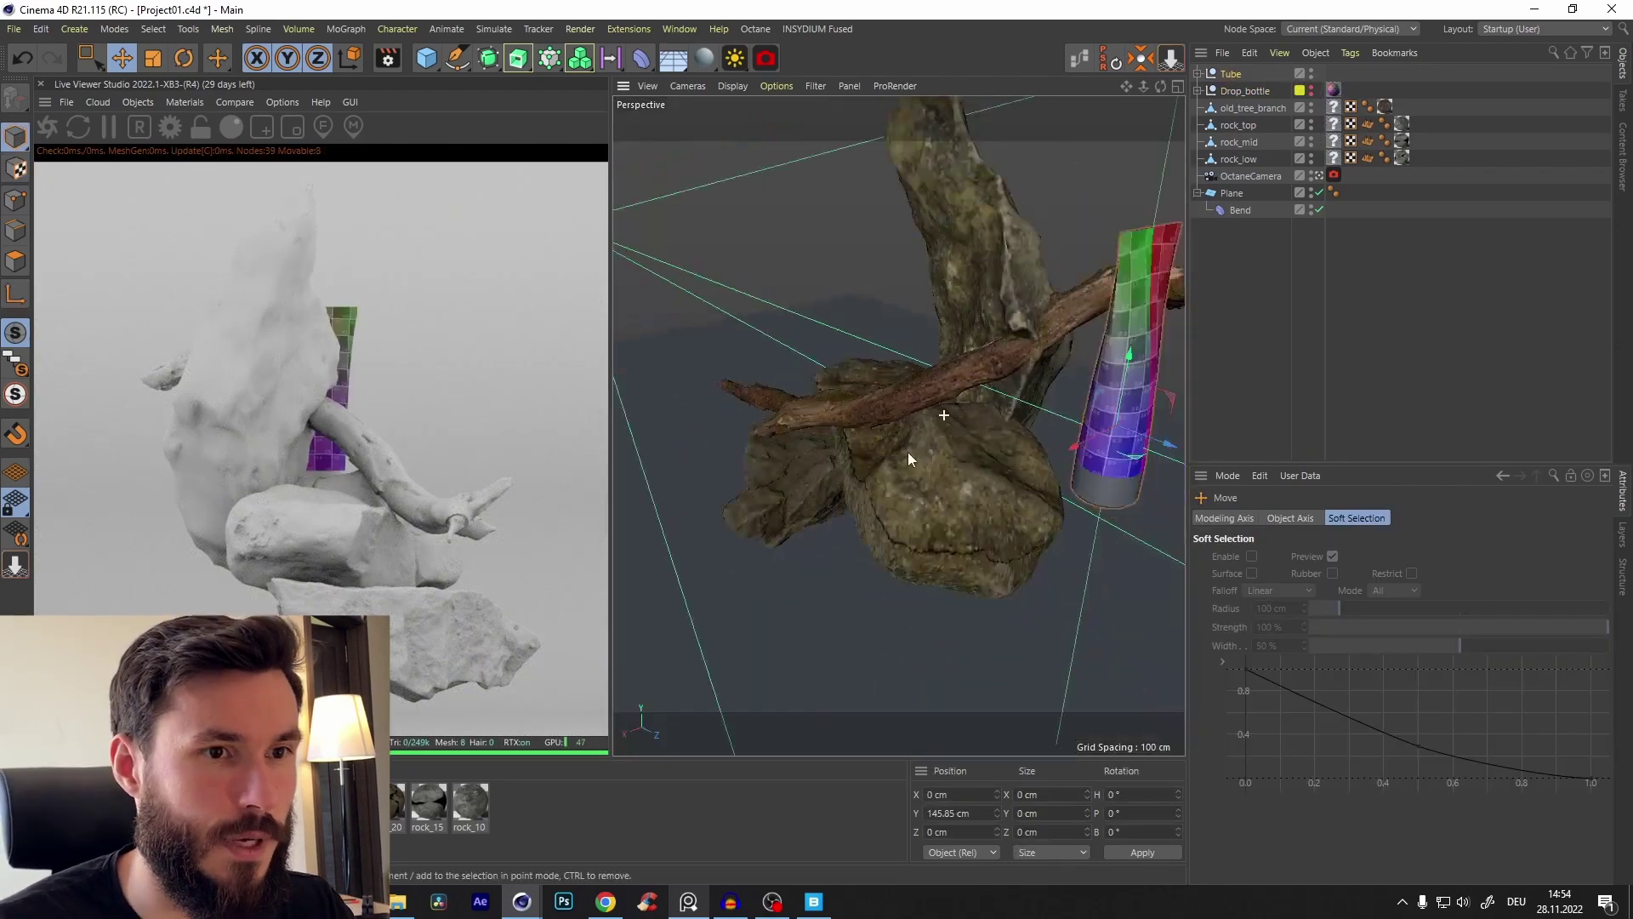
scroll(919, 457, "down", 5)
left_click_drag(952, 481, 970, 429, "alt")
scroll(855, 419, "up", 8)
key("t")
left_click_drag(1052, 299, 781, 478)
Step: Move the Tube group onto the top of rock_mid at about Y 133 cm and Z -134 cm
left_click_drag(952, 442, 823, 395, "alt")
scroll(1011, 380, "up", 3)
key("e")
left_click_drag(772, 337, 774, 393)
left_click_drag(774, 393, 795, 456, "alt")
scroll(796, 456, "up", 2)
left_click_drag(853, 397, 818, 426)
left_click(829, 377)
left_click(1284, 75)
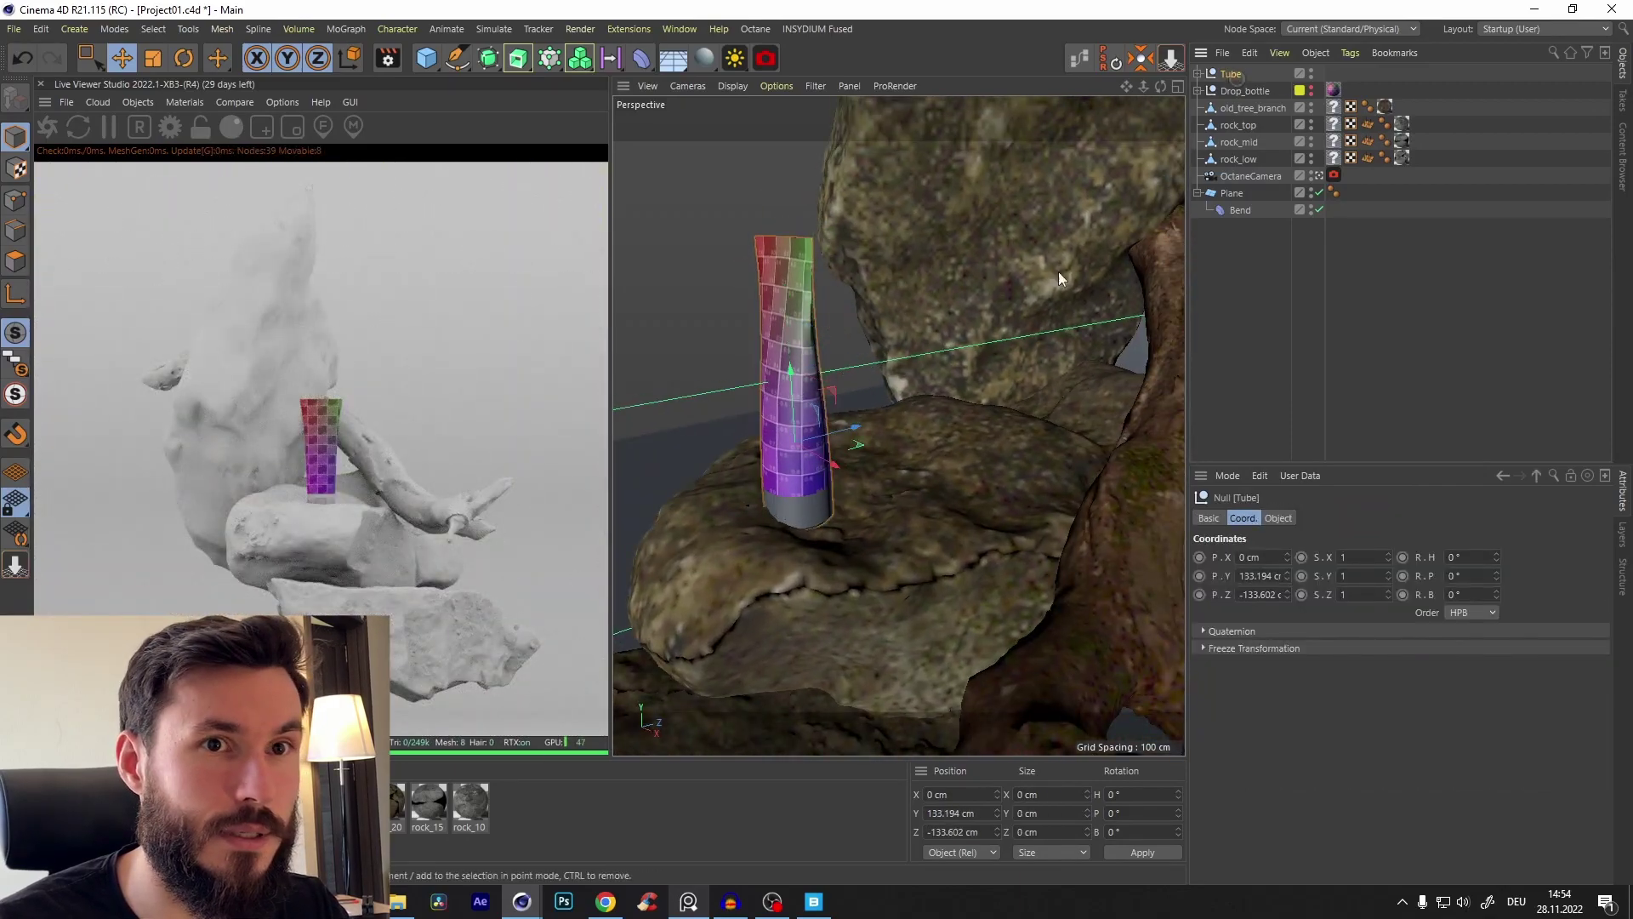
Step: Fine-tune the Tube group's placement on rock_mid to about X 3.7, Y 134.7, Z -132 cm so its cap rests on the surface
left_click_drag(1058, 273, 871, 474, "alt")
right_click_drag(871, 475, 959, 444, "alt")
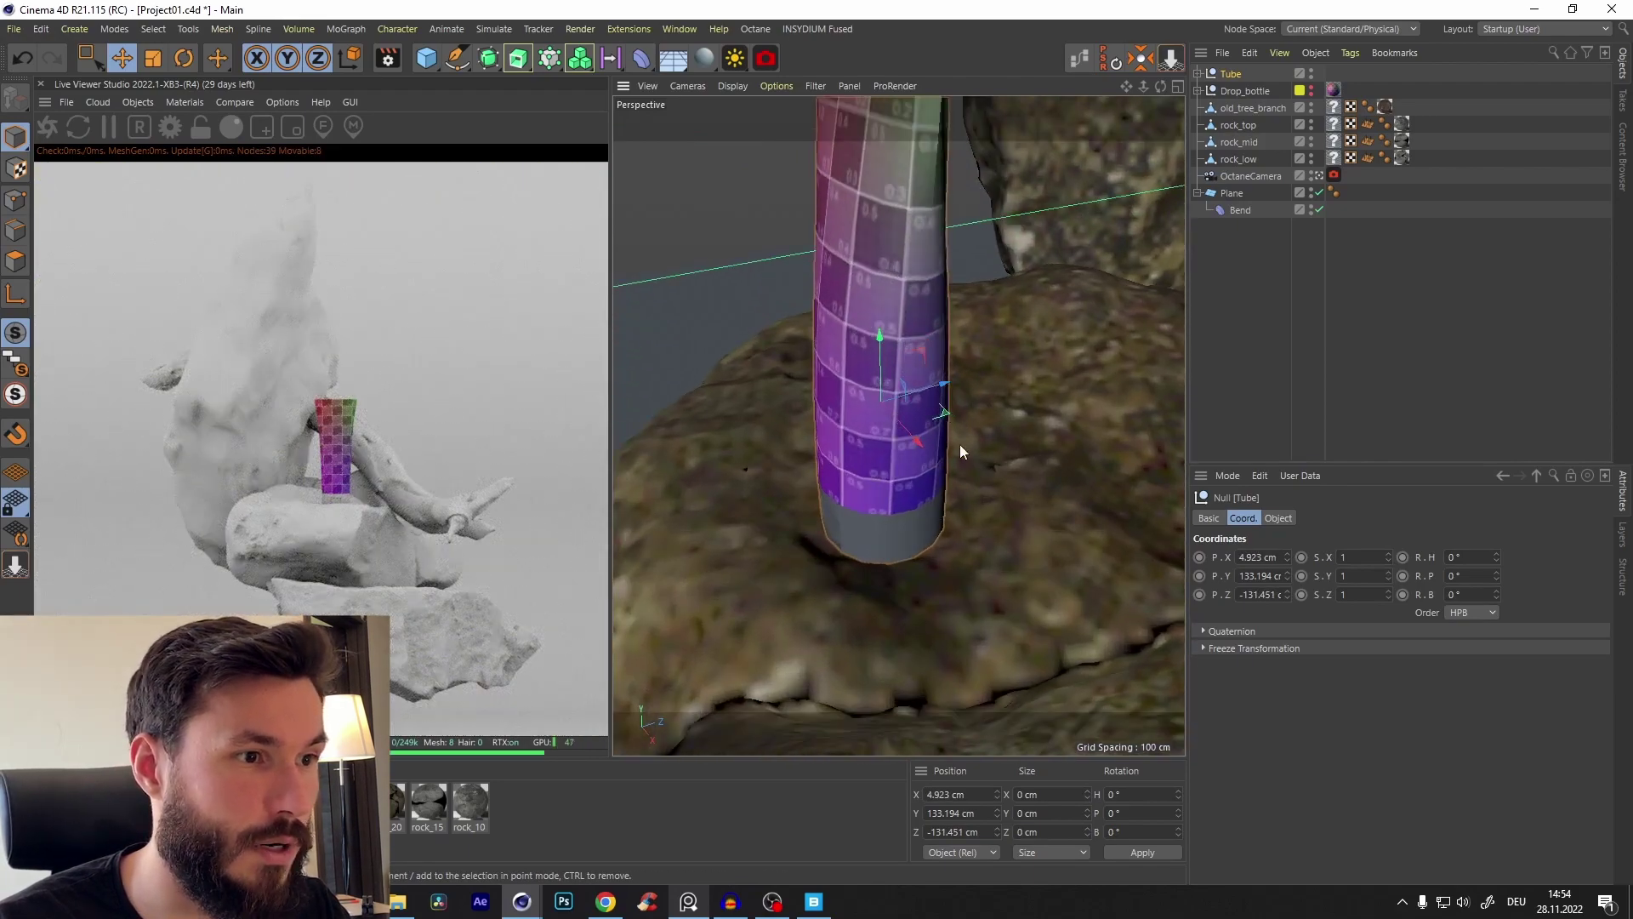
left_click_drag(959, 444, 946, 428)
right_click_drag(816, 451, 854, 421, "alt")
left_click_drag(854, 422, 991, 302, "alt")
left_click_drag(795, 342, 795, 329)
right_click_drag(870, 448, 844, 424, "alt")
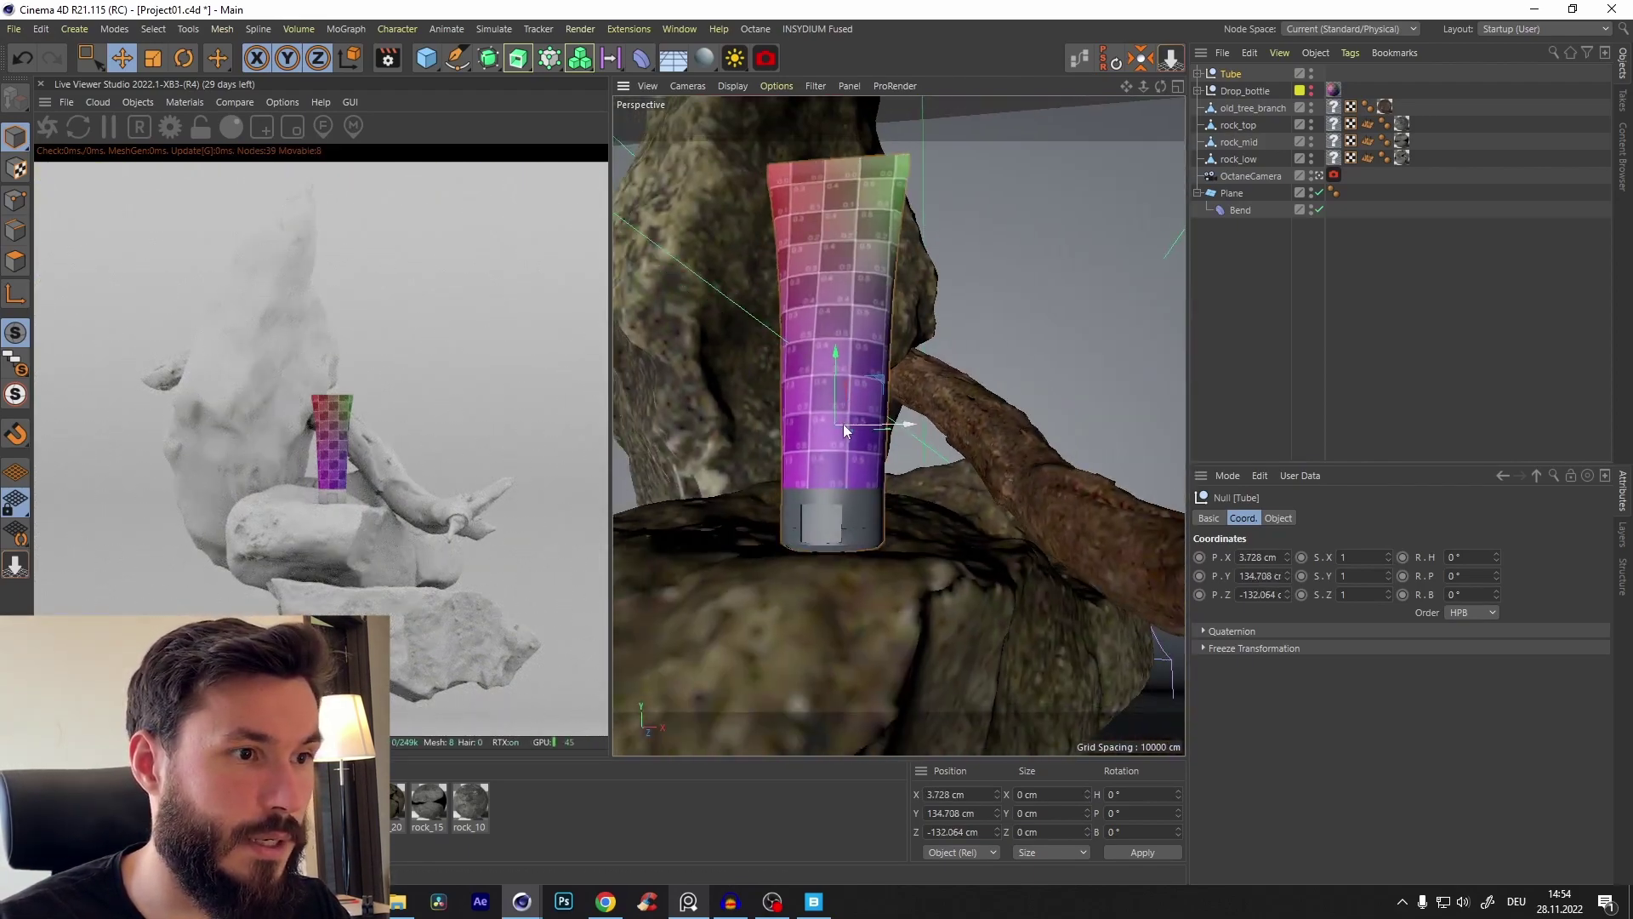
Step: Lower the Tube group to about Y 134.6 cm on rock_mid and make the Drop_bottle group visible again
left_click_drag(838, 385, 831, 419)
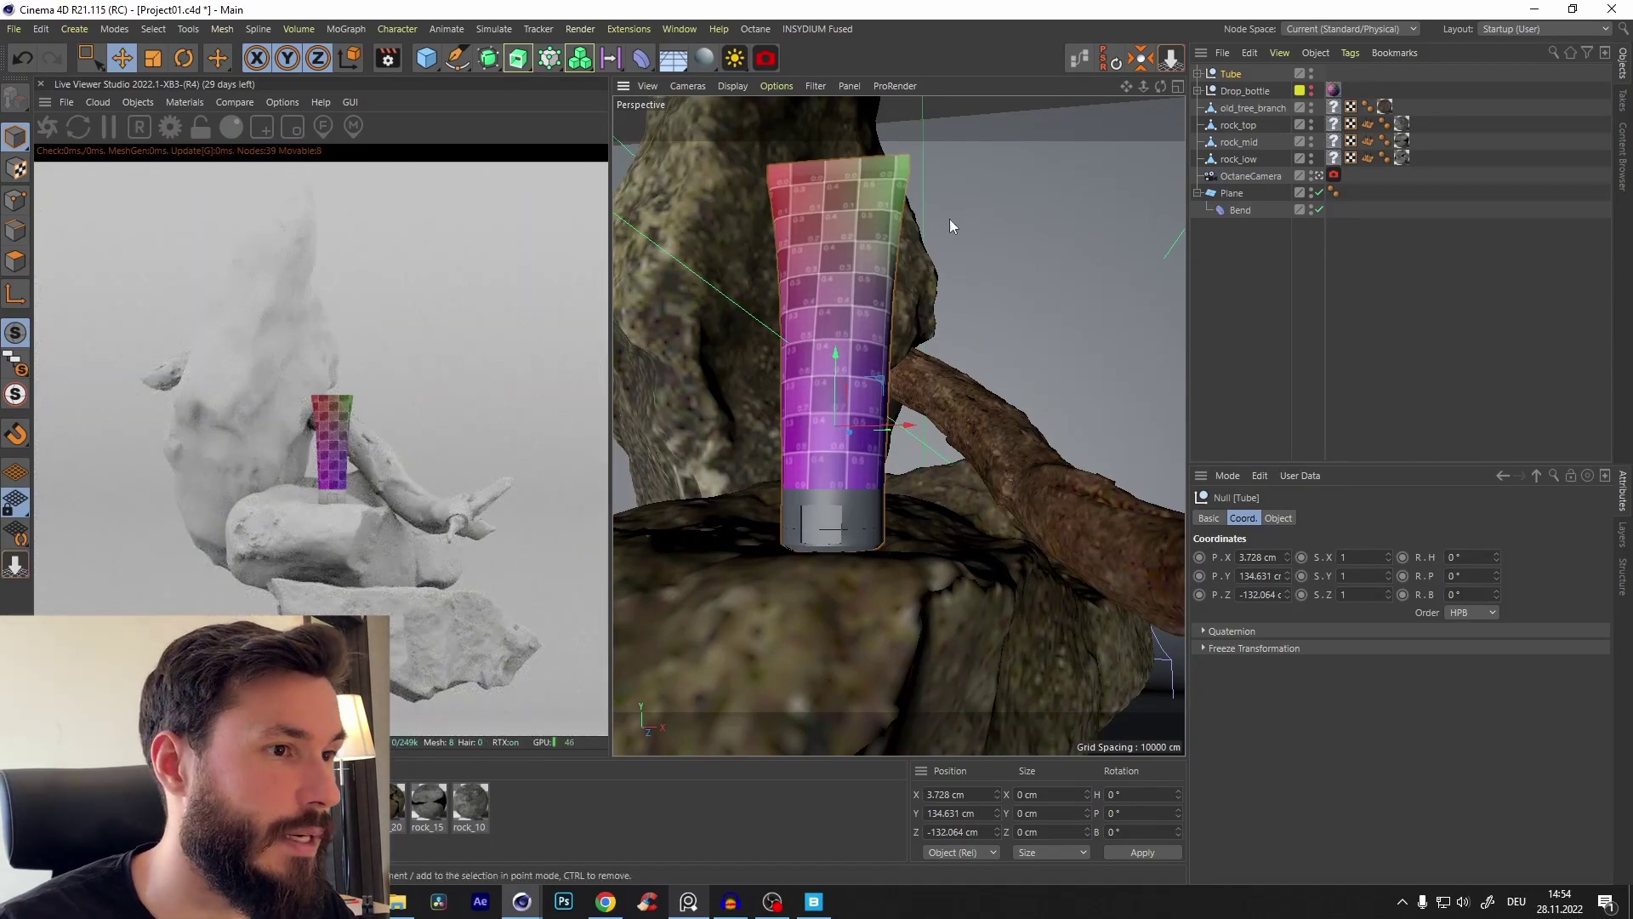
left_click(1311, 91, "alt")
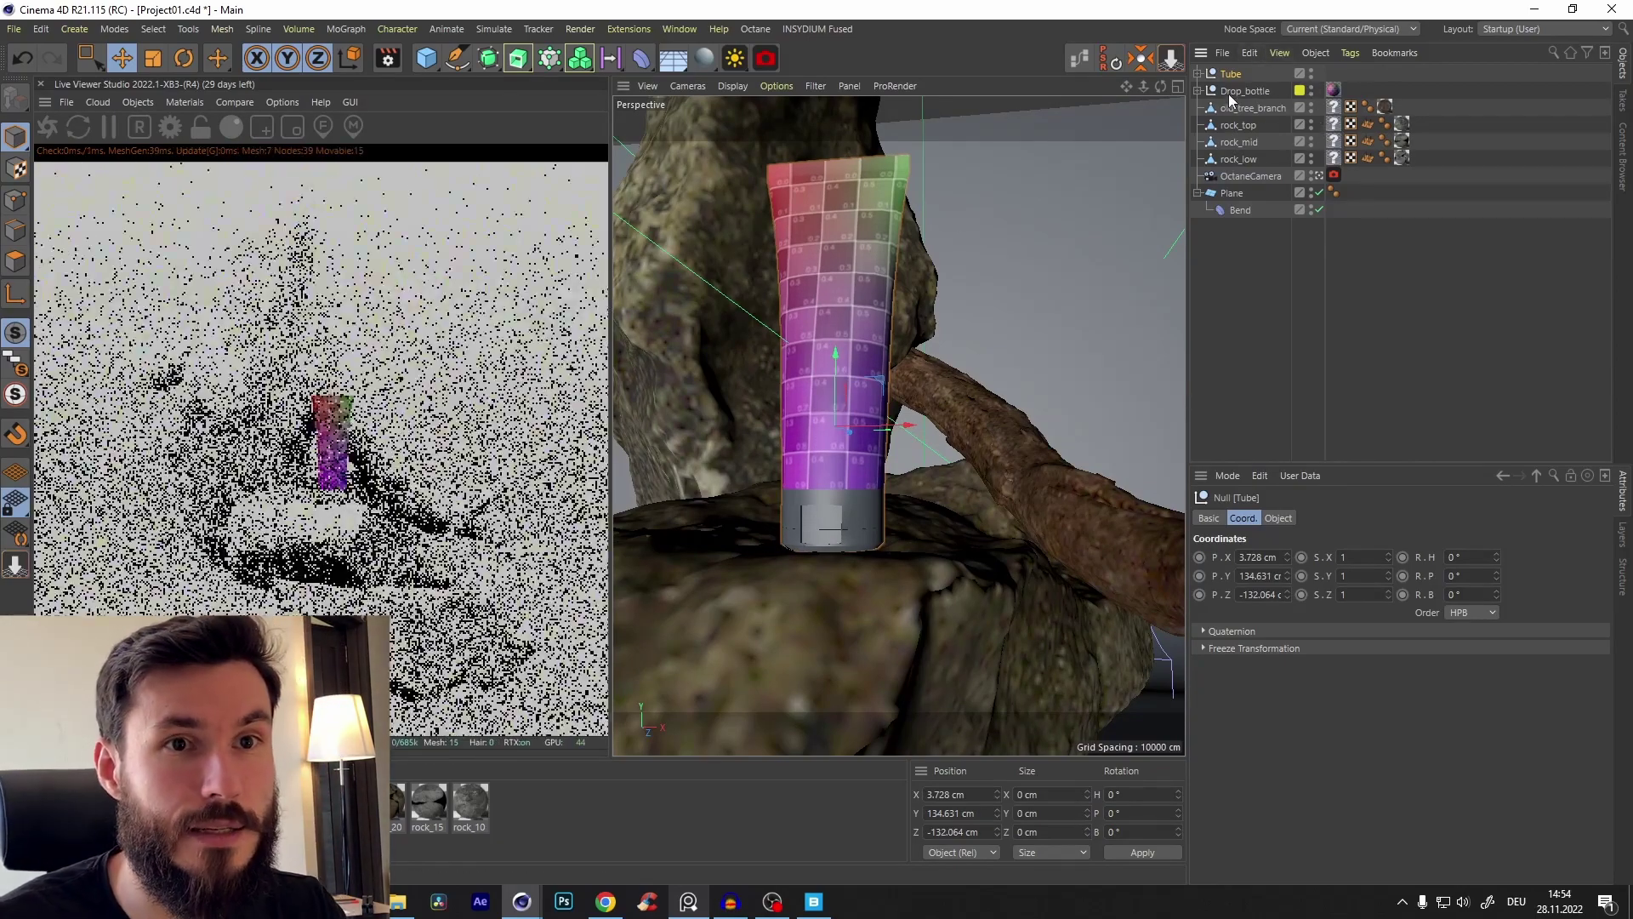
Step: Move the Drop_bottle group above the front of rock_low, at about X 22, Y 115, Z -152 cm
left_click(1230, 92)
right_click_drag(919, 292, 902, 443, "alt")
left_click_drag(902, 444, 960, 410, "alt")
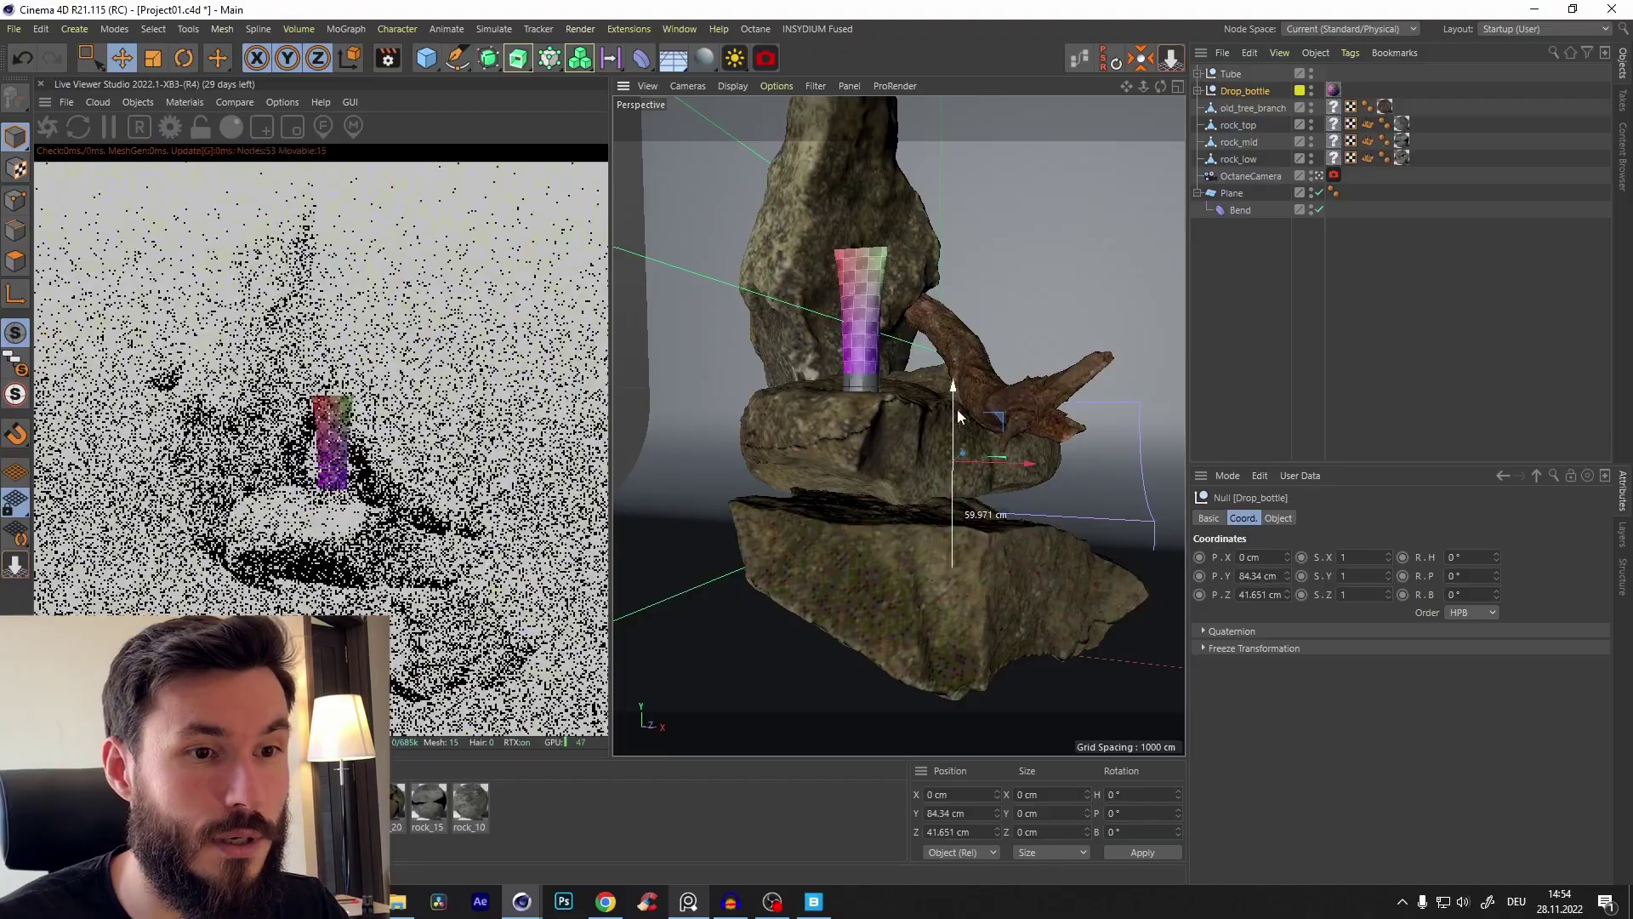
left_click_drag(1055, 387, 999, 466, "alt")
middle_click_drag(1141, 354, 1048, 399, "alt")
left_click_drag(1173, 355, 787, 642)
left_click_drag(716, 600, 696, 497)
middle_click_drag(698, 579, 763, 565, "alt")
right_click_drag(763, 564, 812, 523, "alt")
Step: Rotate the Drop_bottle group to a heading of about -74.3° and lower it onto rock_low at about Y 109.2 cm
key("r")
left_click_drag(723, 502, 782, 502)
key("t")
left_click_drag(853, 471, 870, 404, "alt")
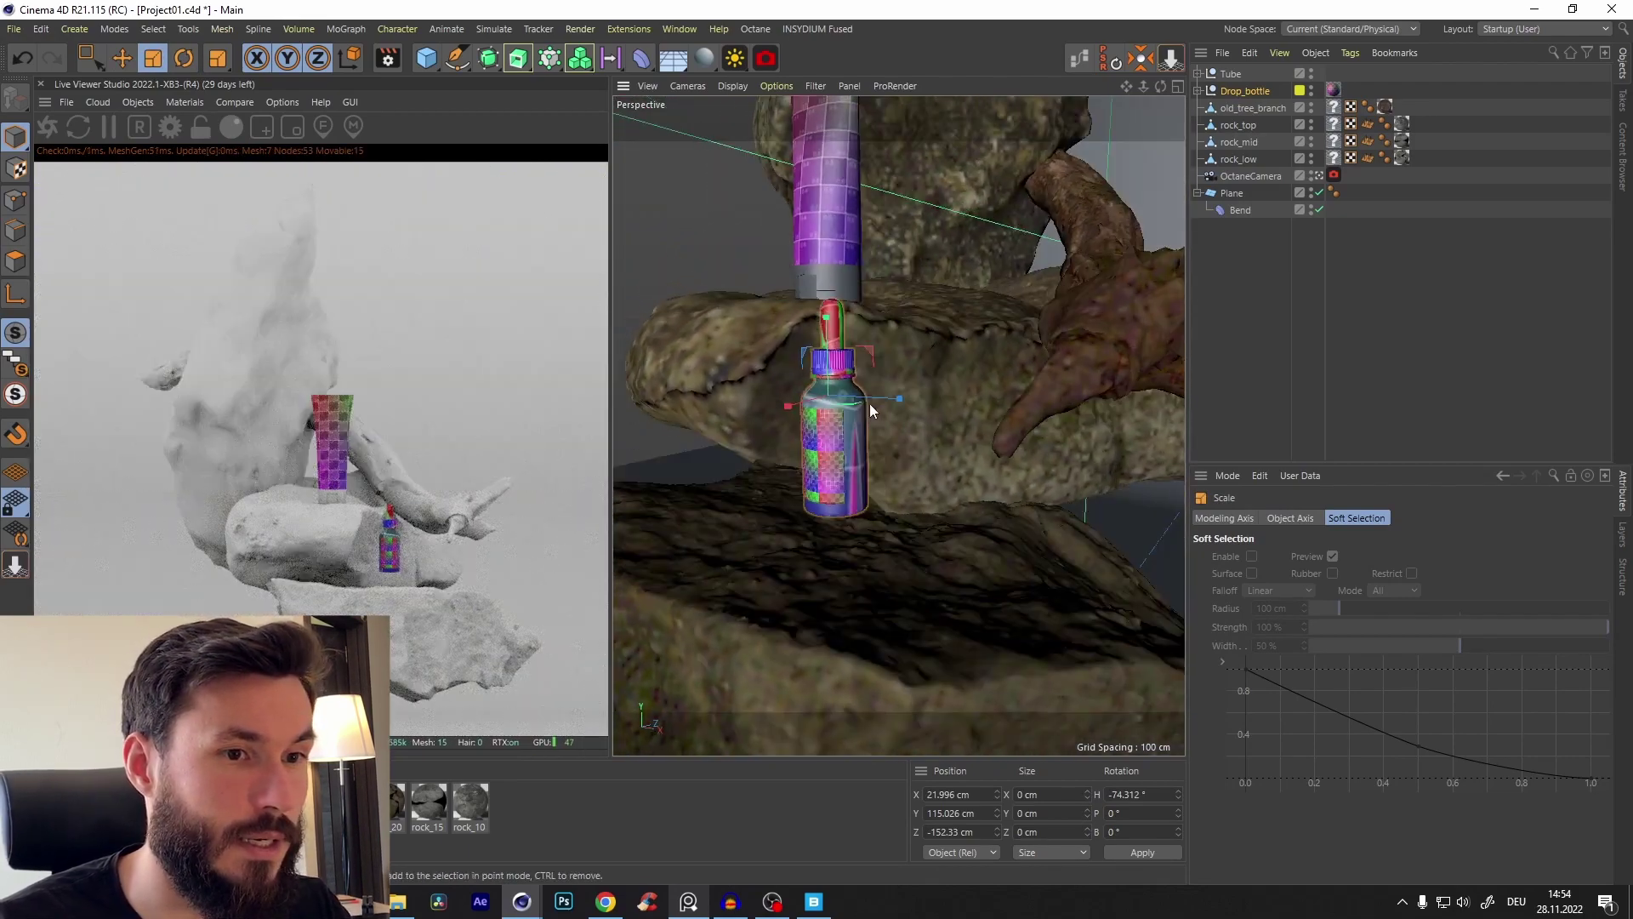
key("e")
left_click_drag(829, 340, 846, 544)
left_click_drag(830, 401, 829, 410)
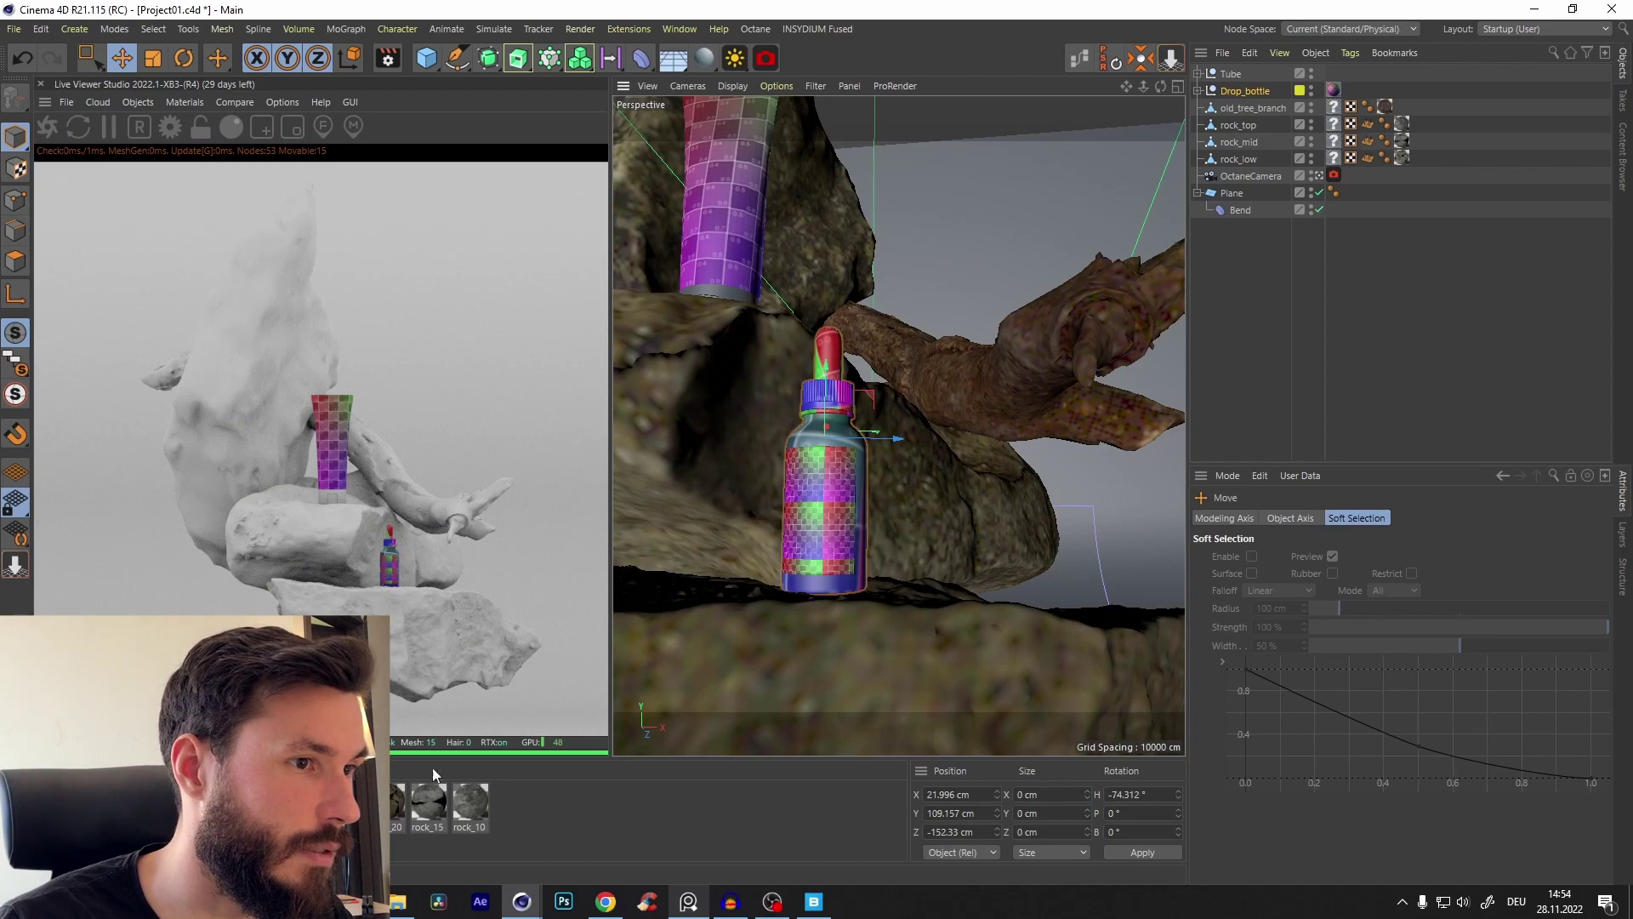
Step: Through the OctaneCamera view, shift both products, the branch and all three rocks together to about X -10.2, Y 126.2 cm
left_click(1316, 175)
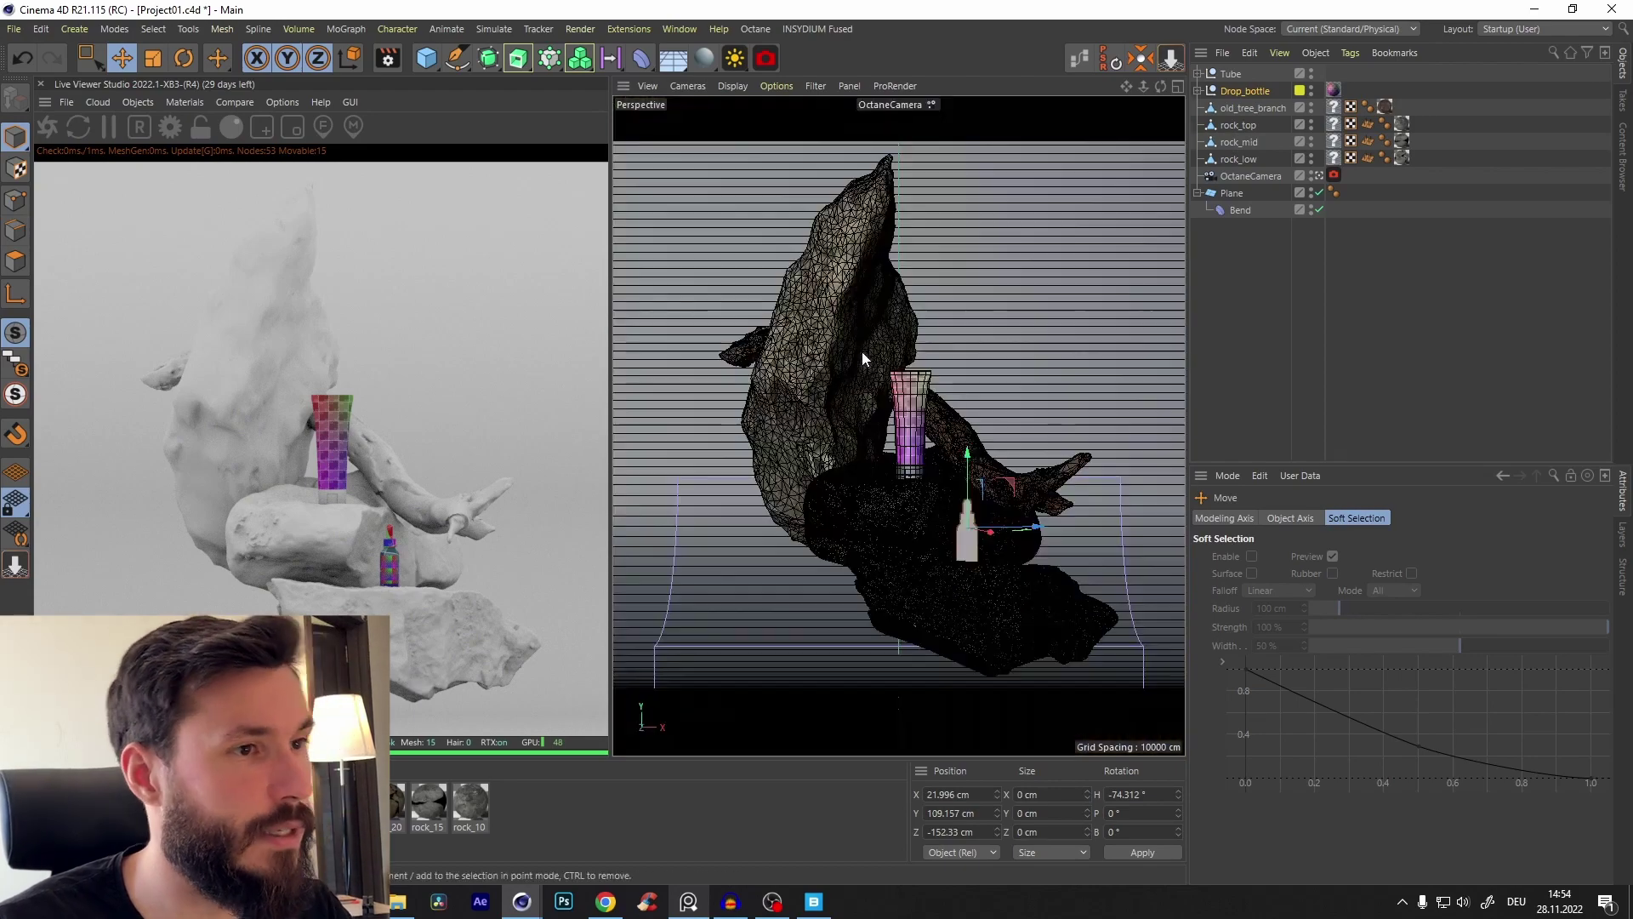
left_click(1236, 157, "shift")
left_click(1231, 73, "shift")
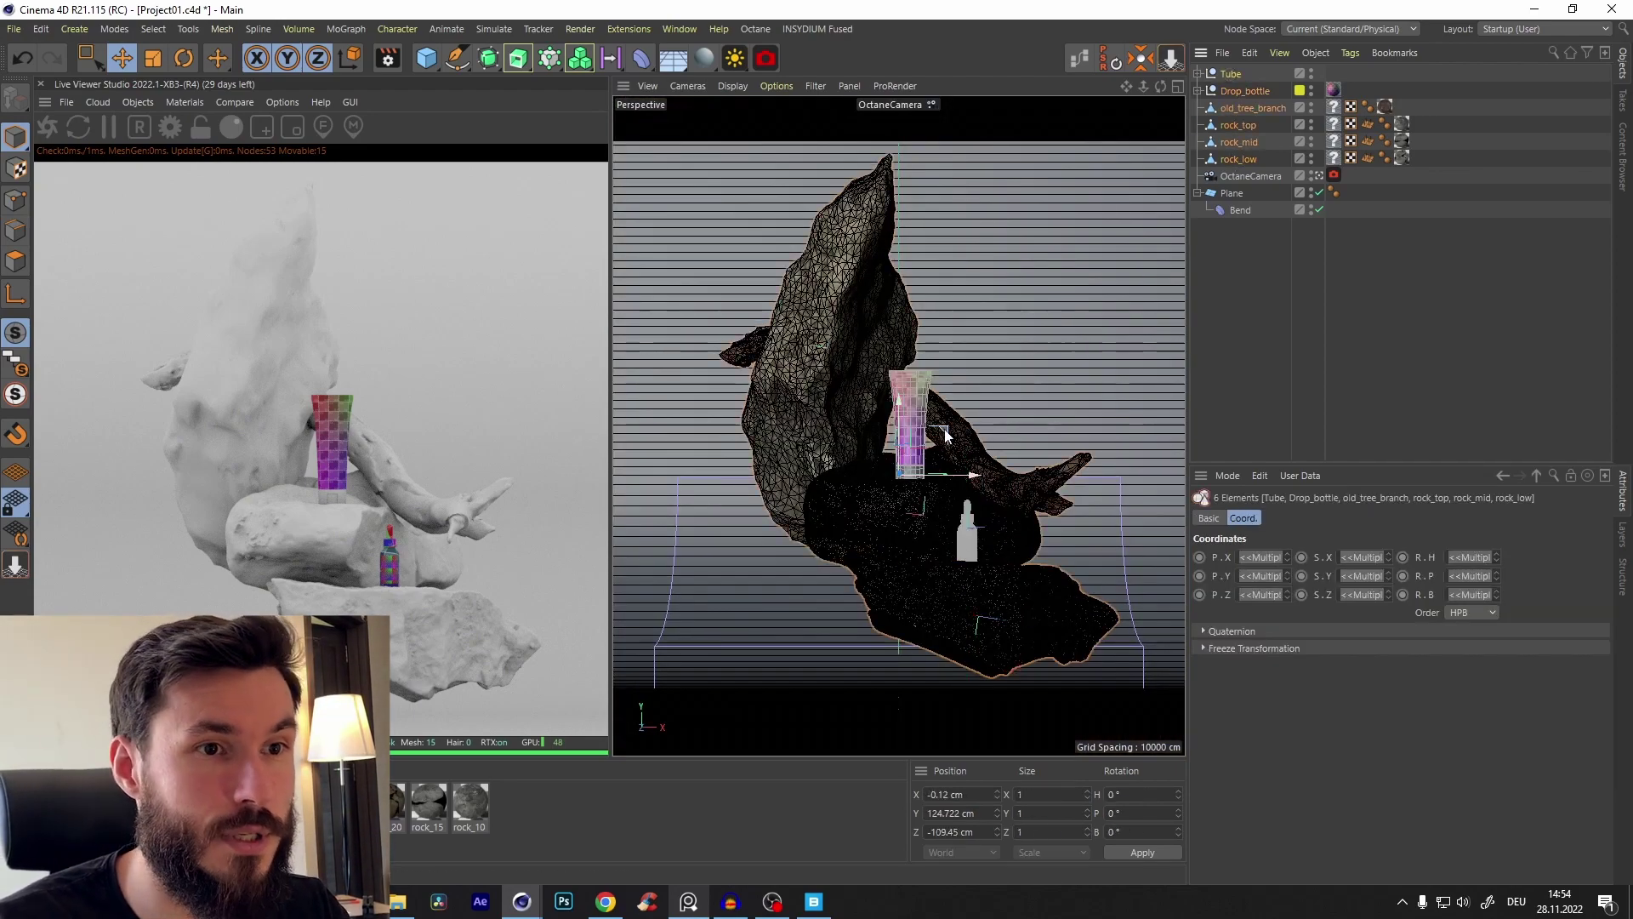
left_click_drag(946, 435, 917, 432)
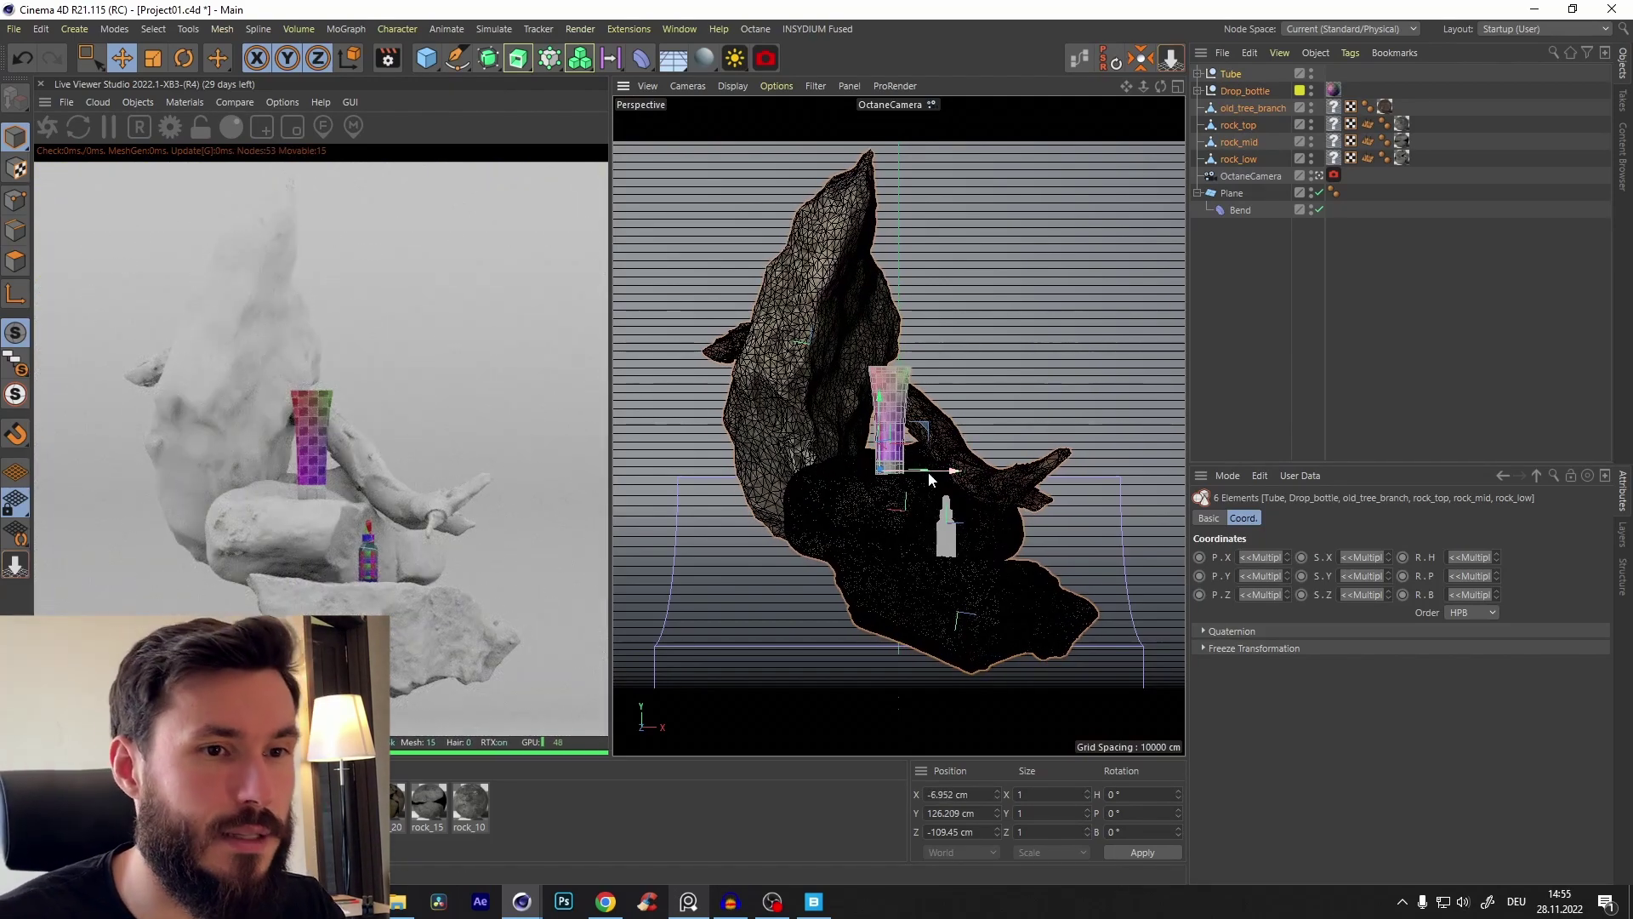
left_click_drag(927, 472, 966, 493)
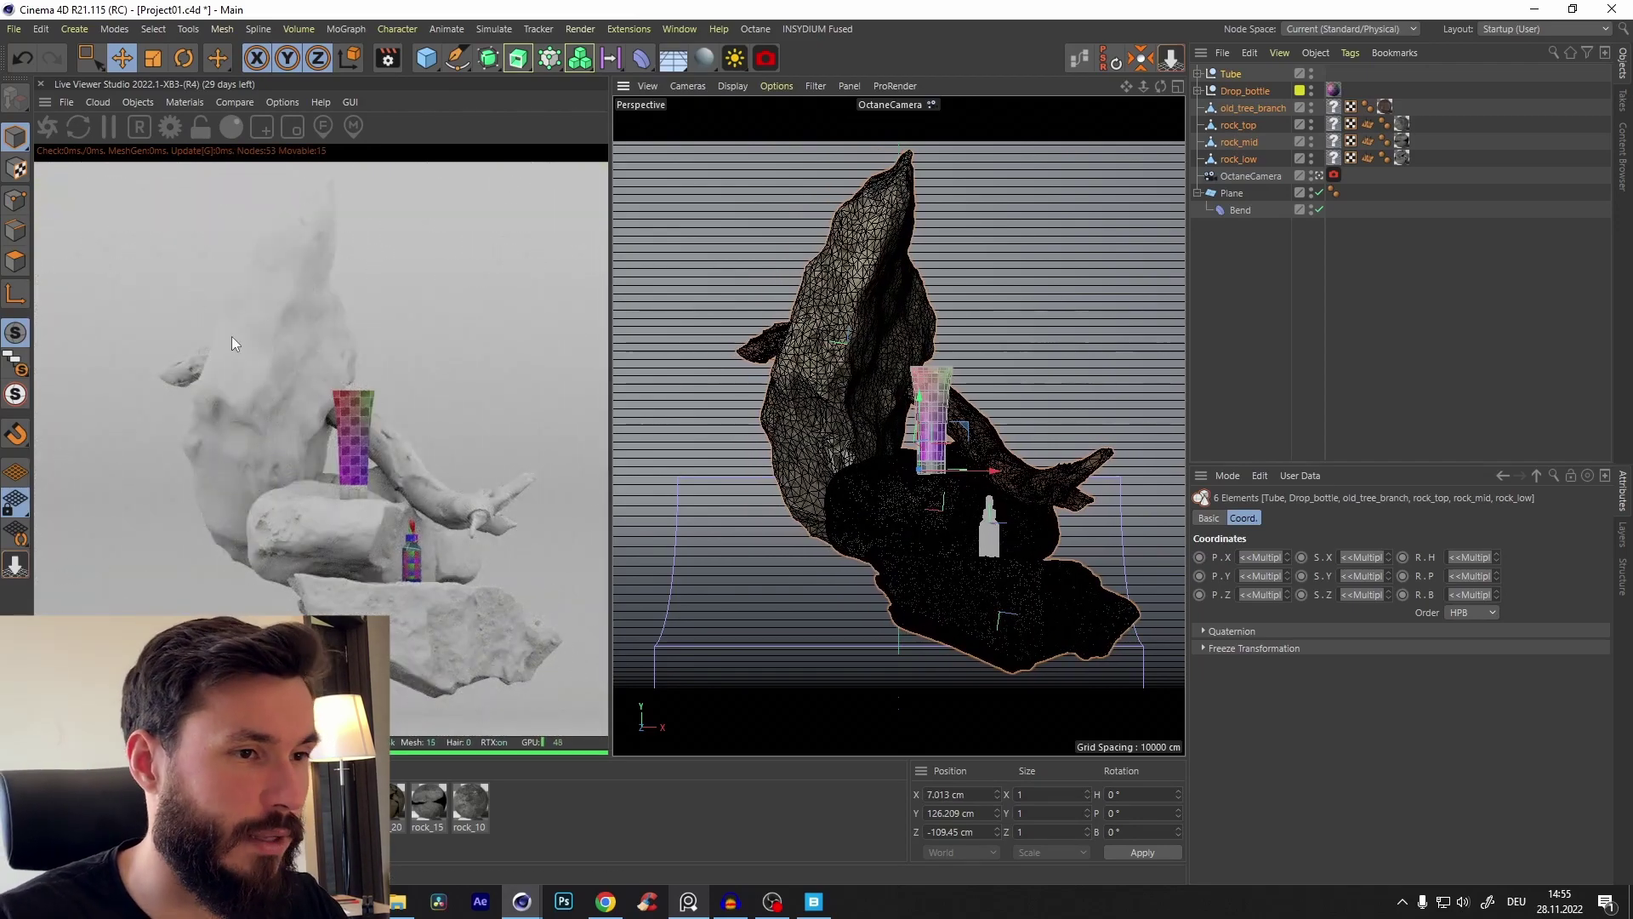
left_click_drag(985, 484, 932, 489)
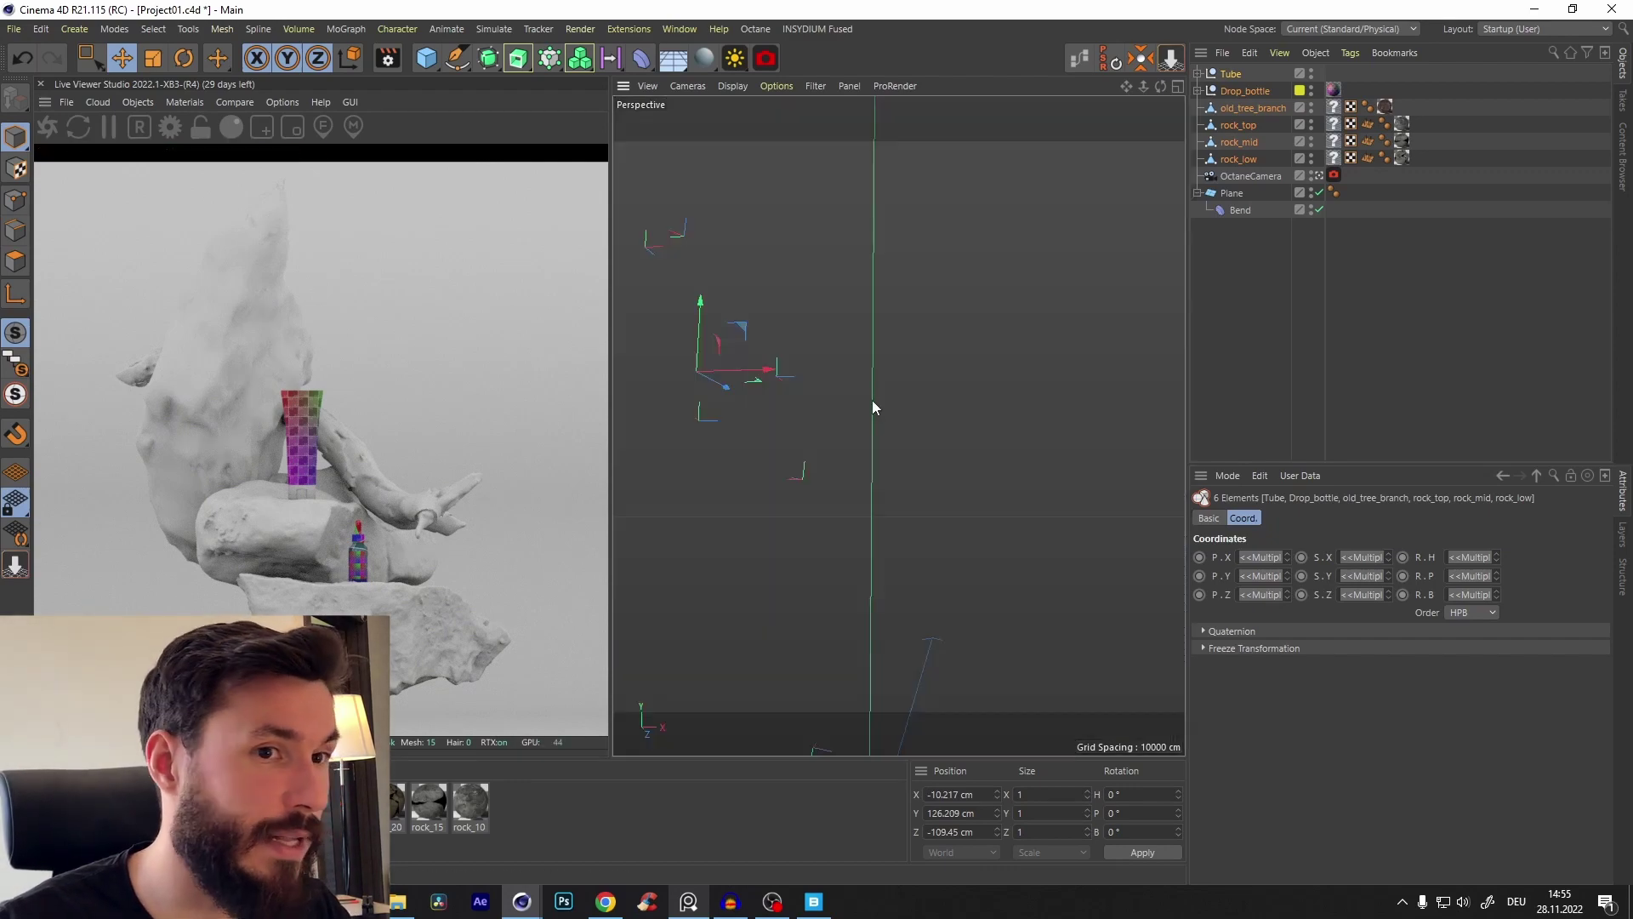
Step: Examine the tube and drop bottle from several angles, checking their visible surfaces and how they rest on the rocks
left_click_drag(871, 400, 728, 575, "alt")
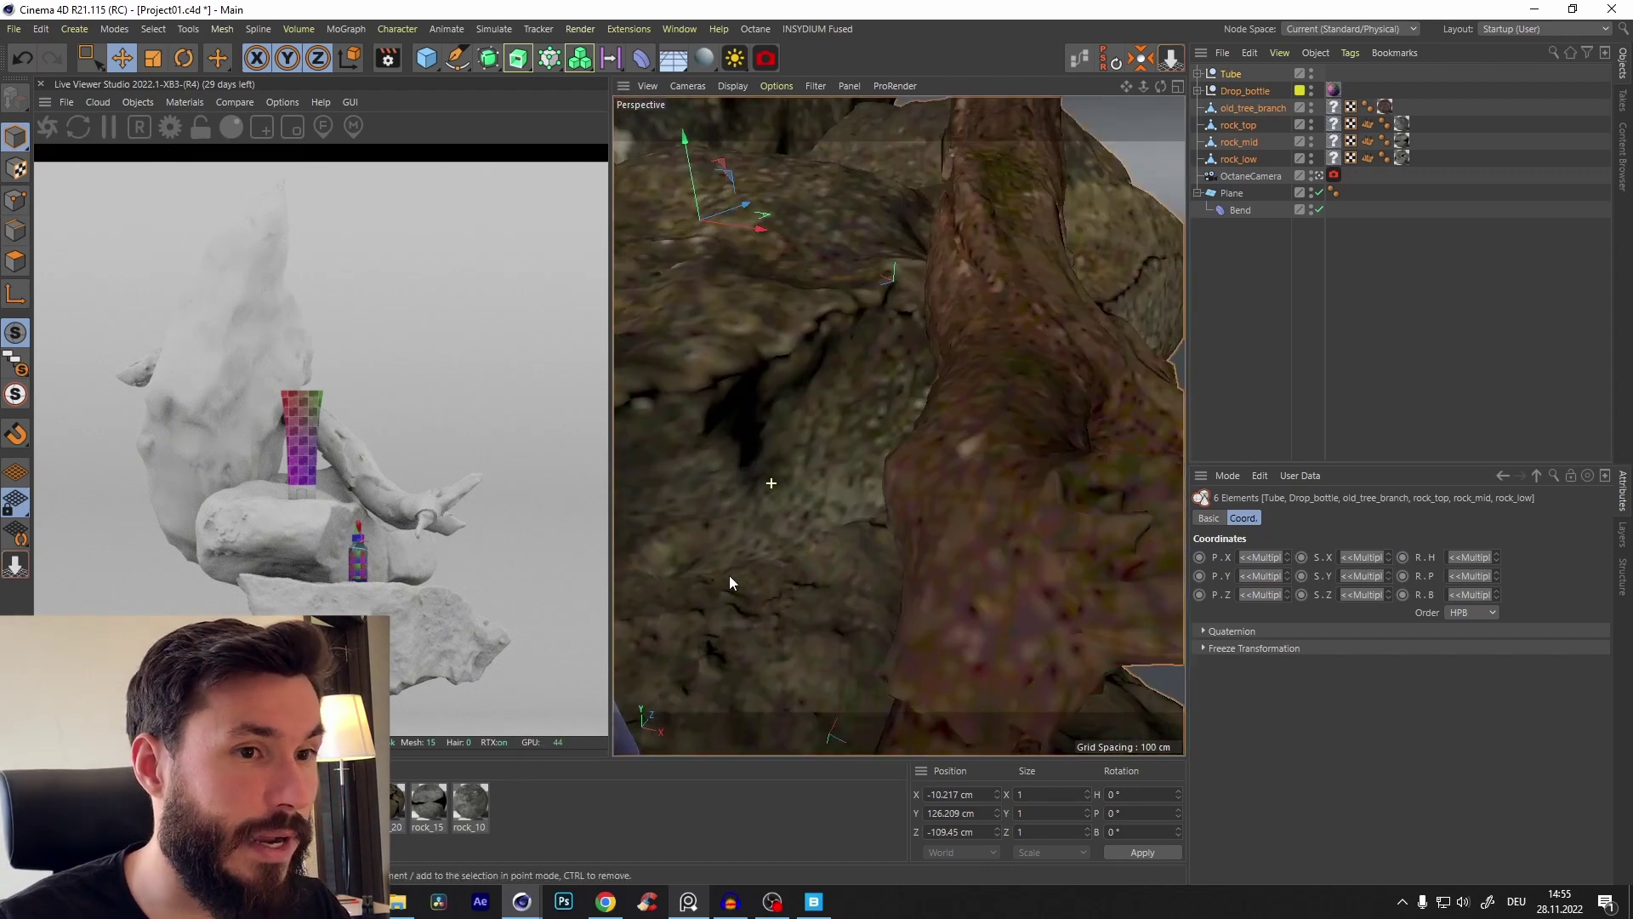
scroll(810, 535, "down", 5)
scroll(882, 365, "up", 10)
left_click_drag(899, 378, 998, 381, "alt")
scroll(868, 415, "down", 3)
scroll(833, 401, "up", 5)
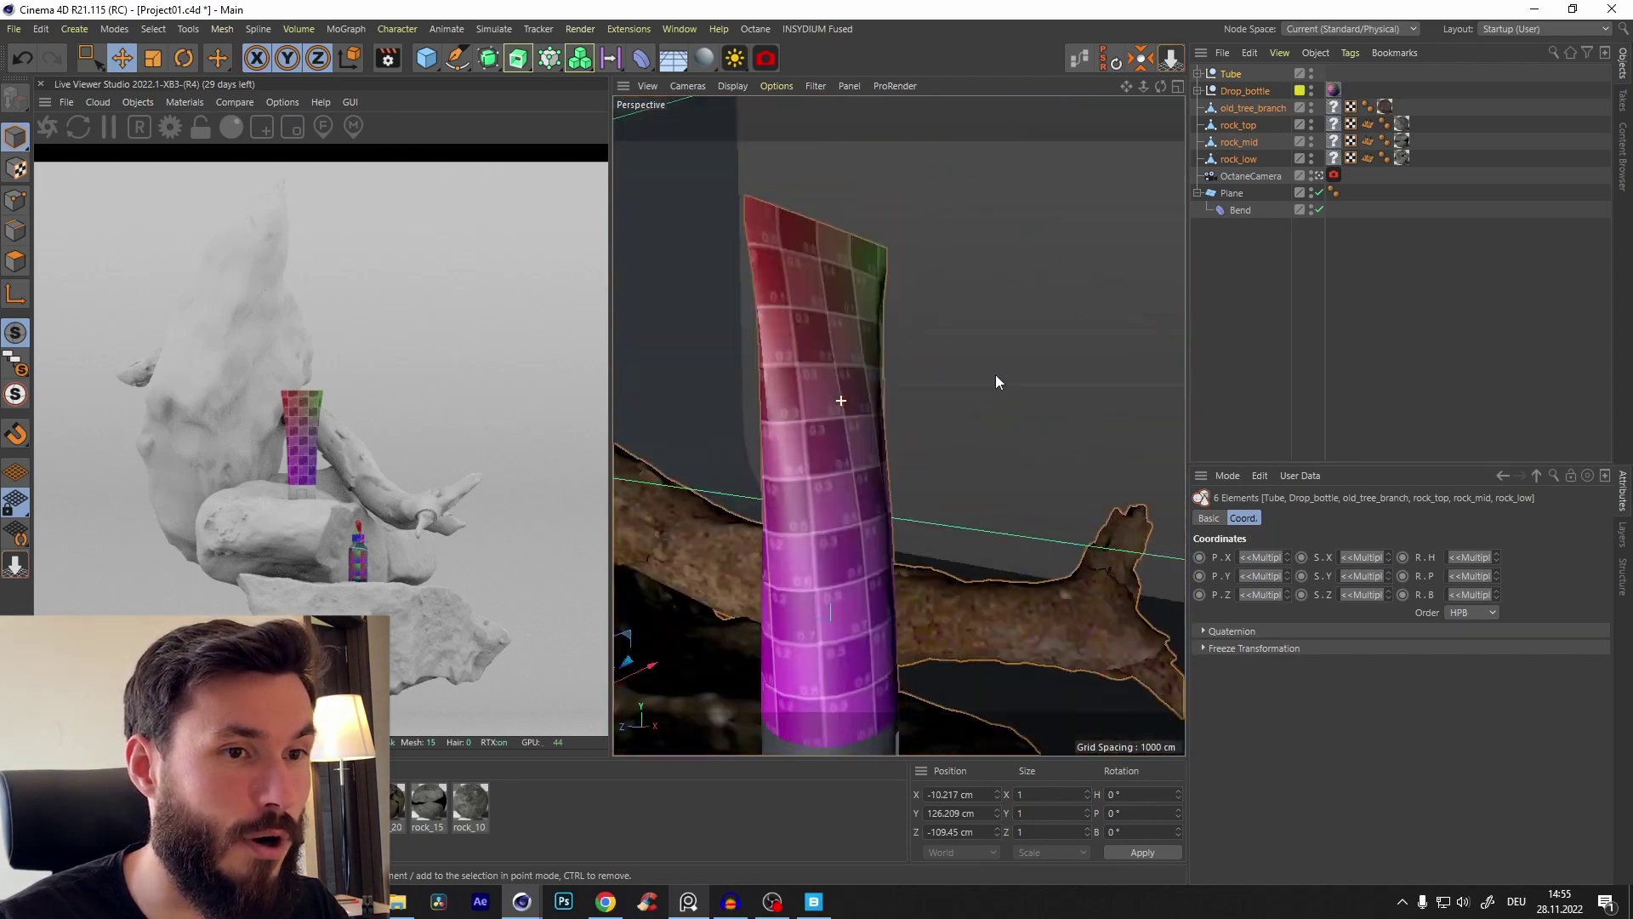
scroll(868, 442, "down", 10)
left_click_drag(846, 455, 791, 516, "alt")
scroll(785, 508, "up", 10)
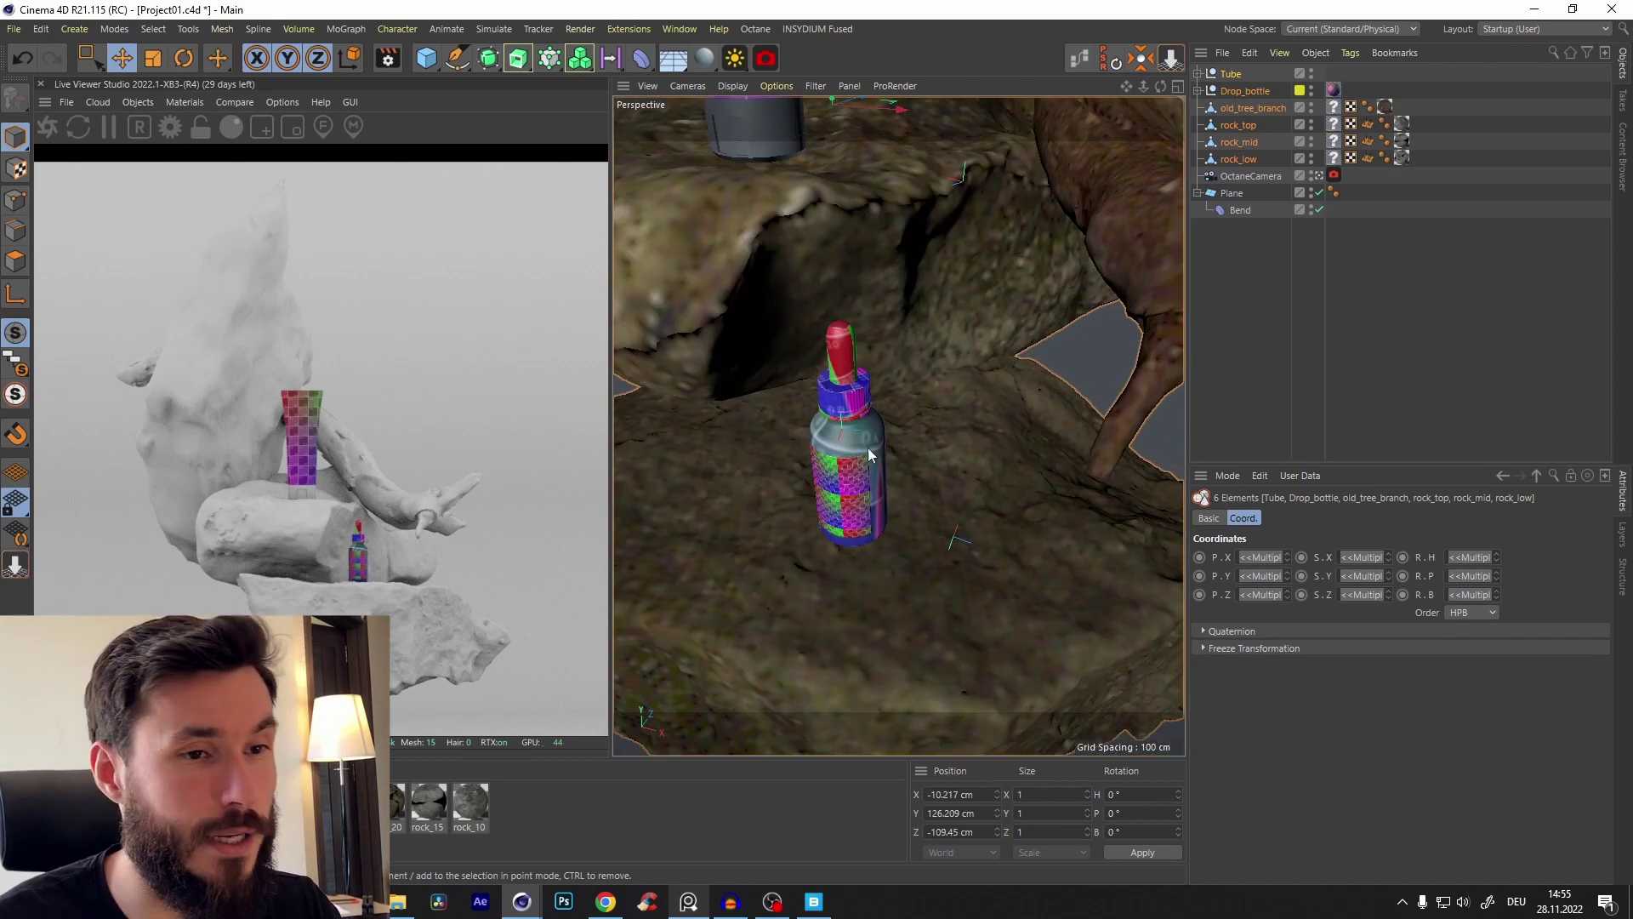
scroll(929, 427, "up", 5)
left_click_drag(929, 428, 837, 492, "alt")
scroll(947, 432, "up", 5)
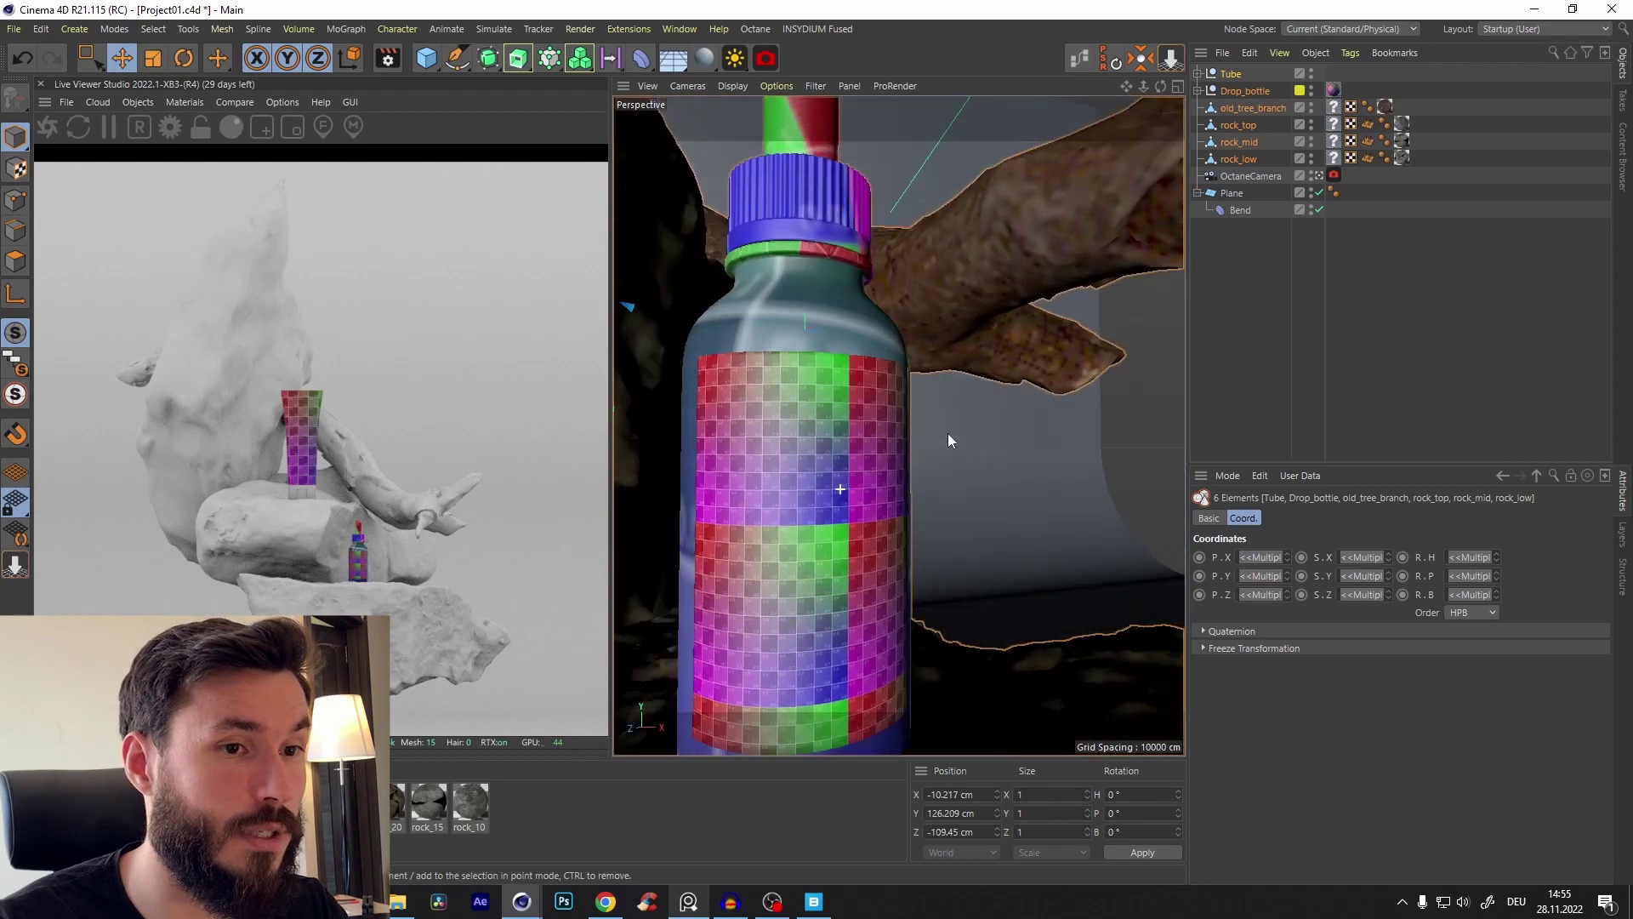
left_click_drag(948, 432, 855, 488, "alt")
scroll(897, 428, "down", 10)
scroll(876, 433, "down", 3)
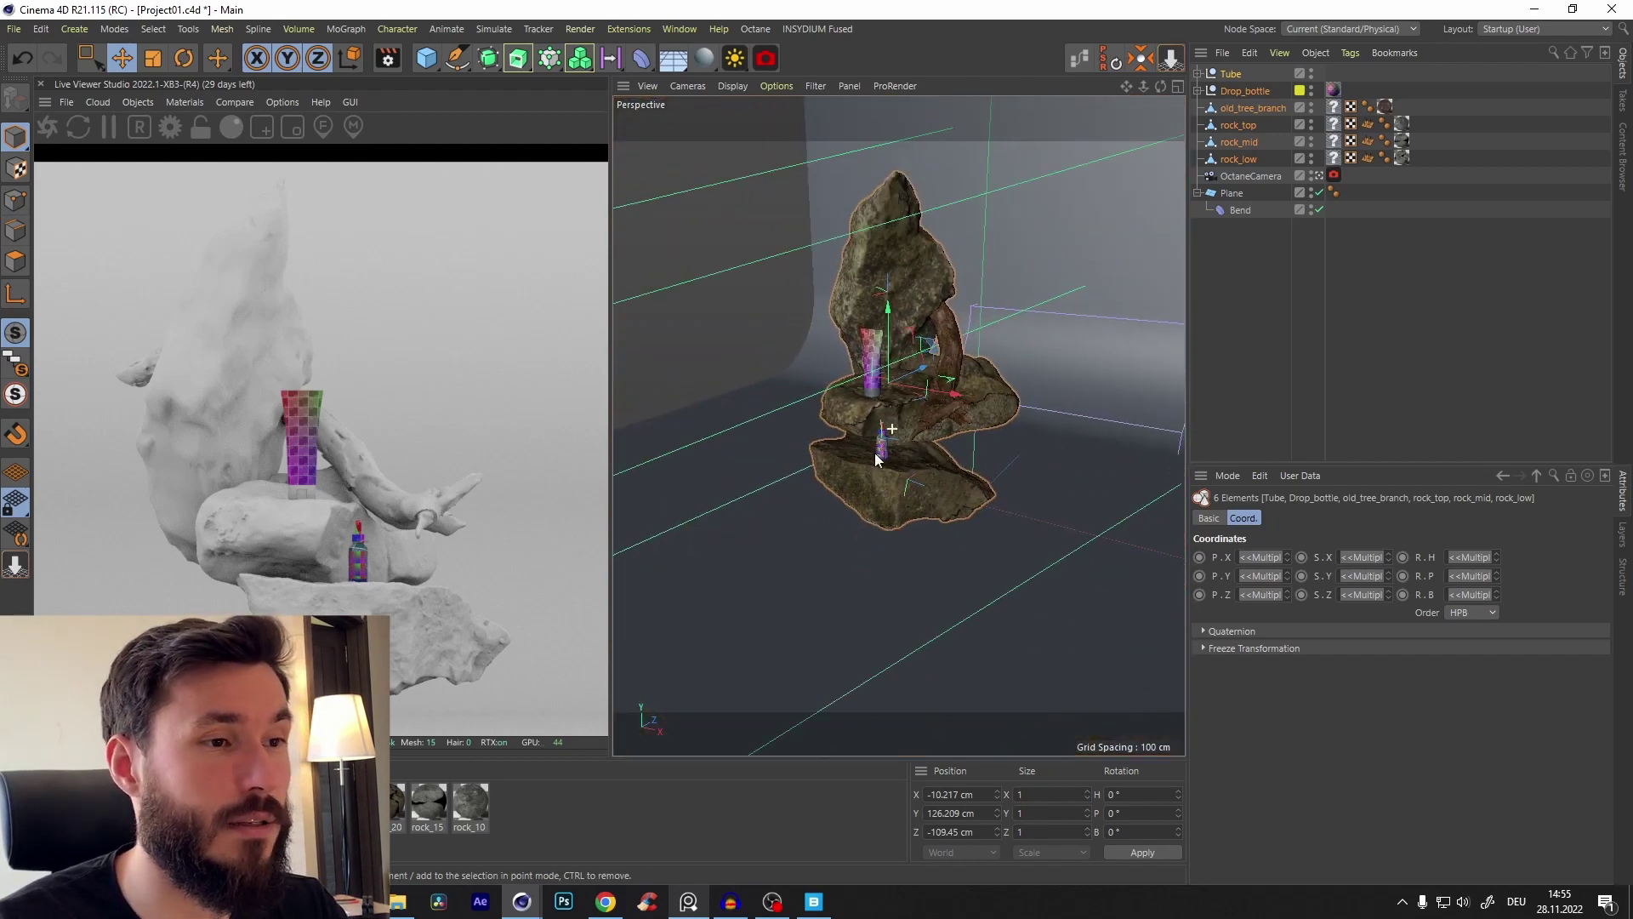
scroll(924, 427, "up", 4)
left_click_drag(923, 428, 915, 397, "alt")
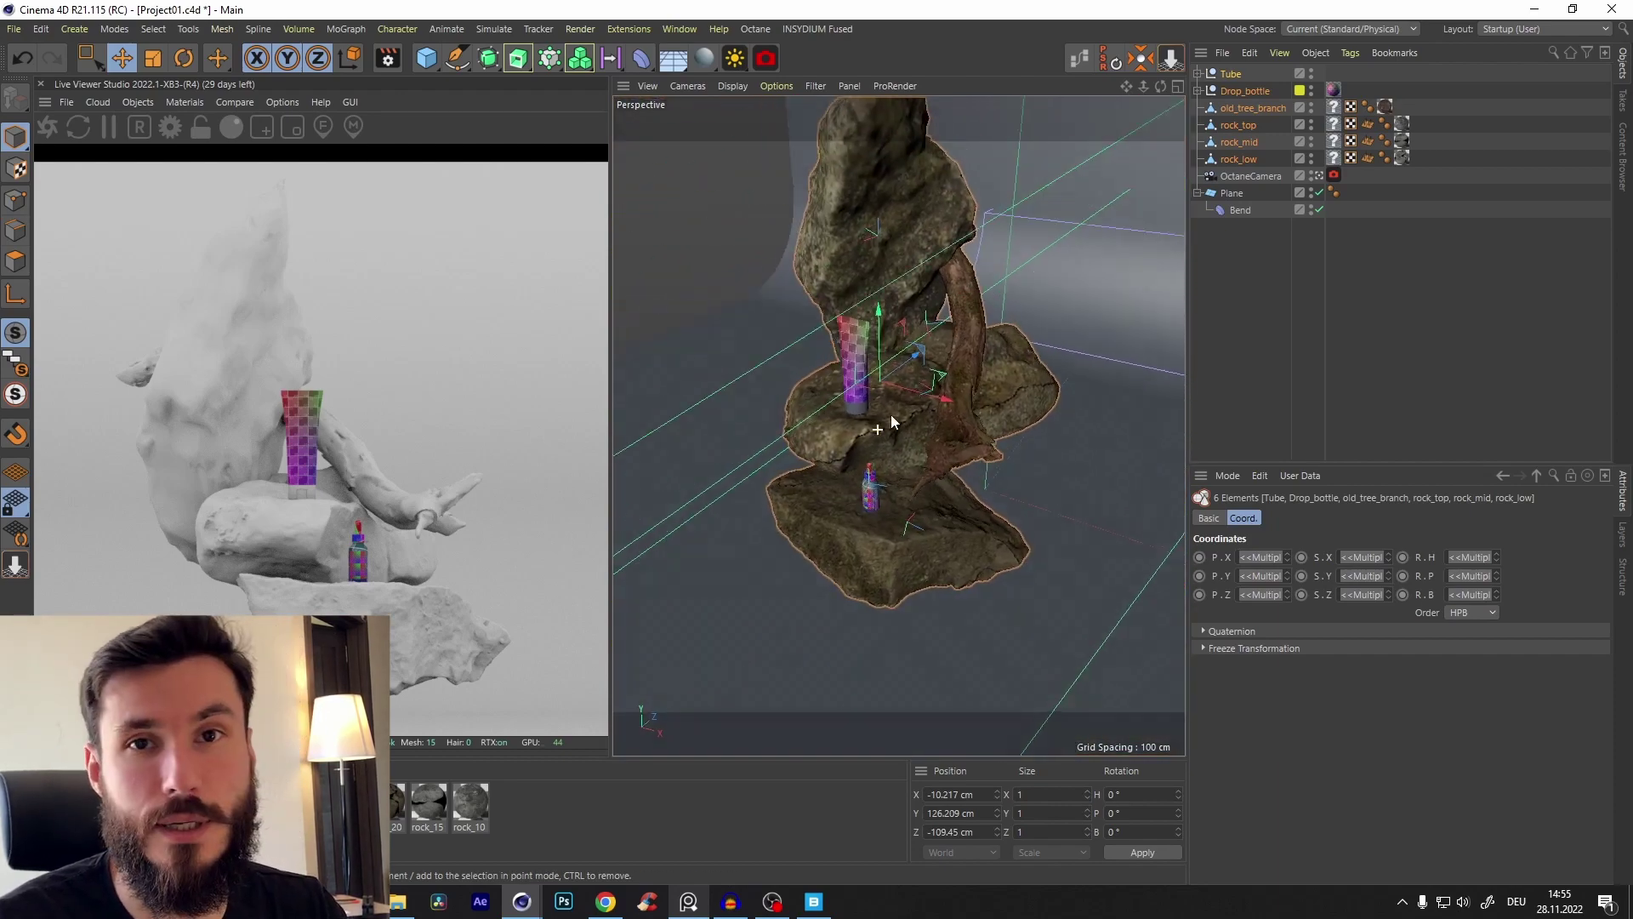
scroll(910, 384, "up", 4)
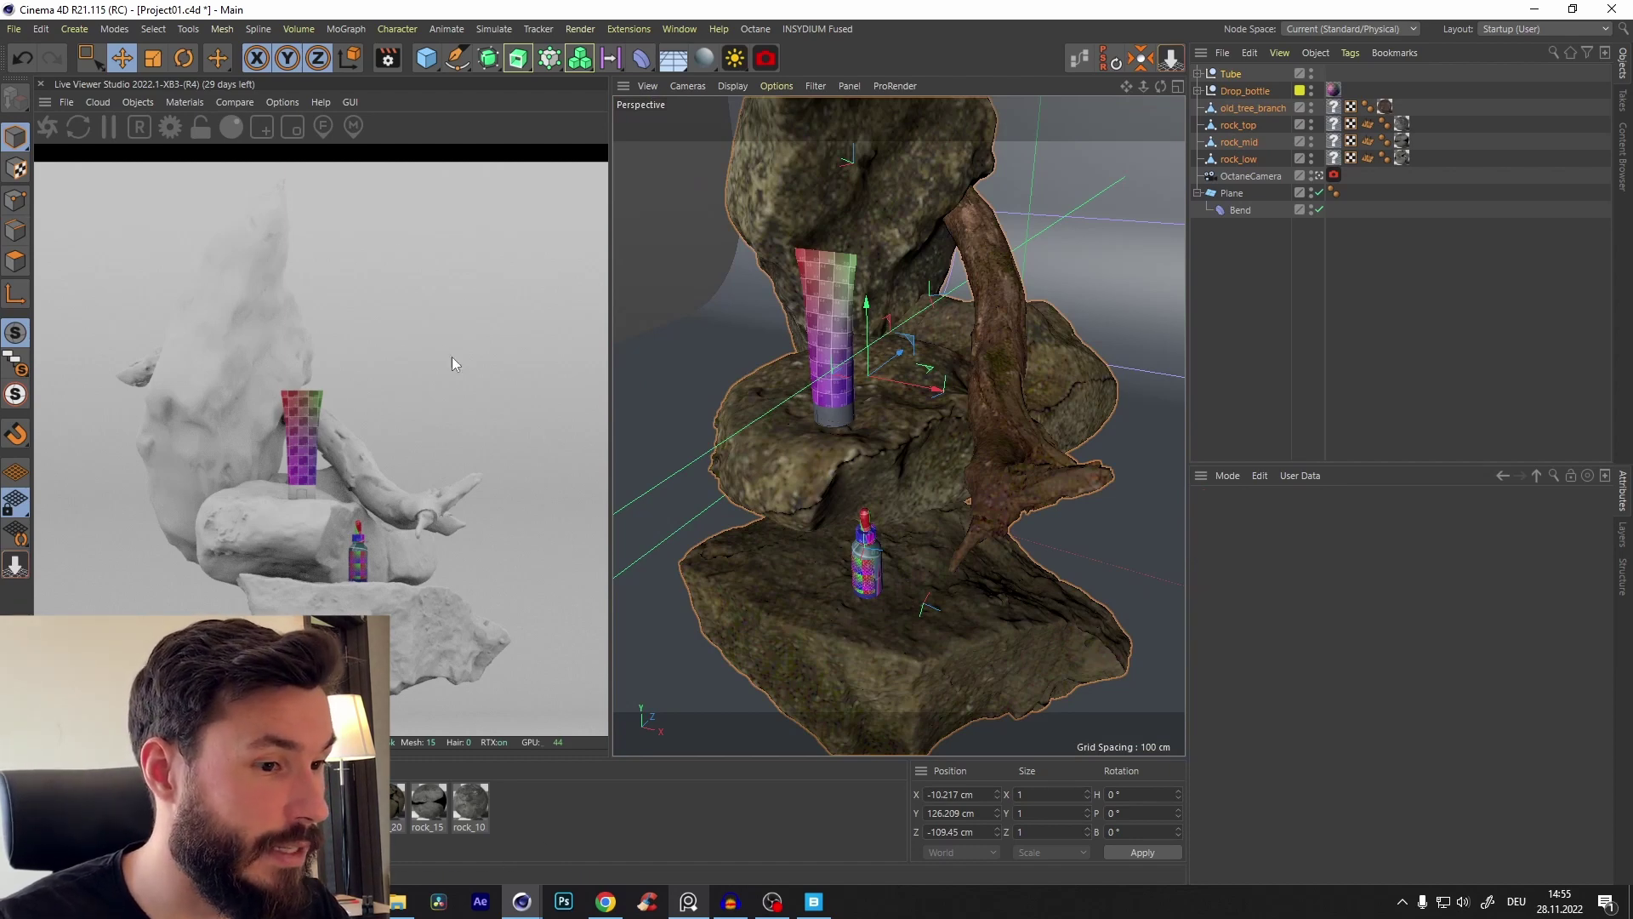
left_click(189, 109)
left_click(223, 245)
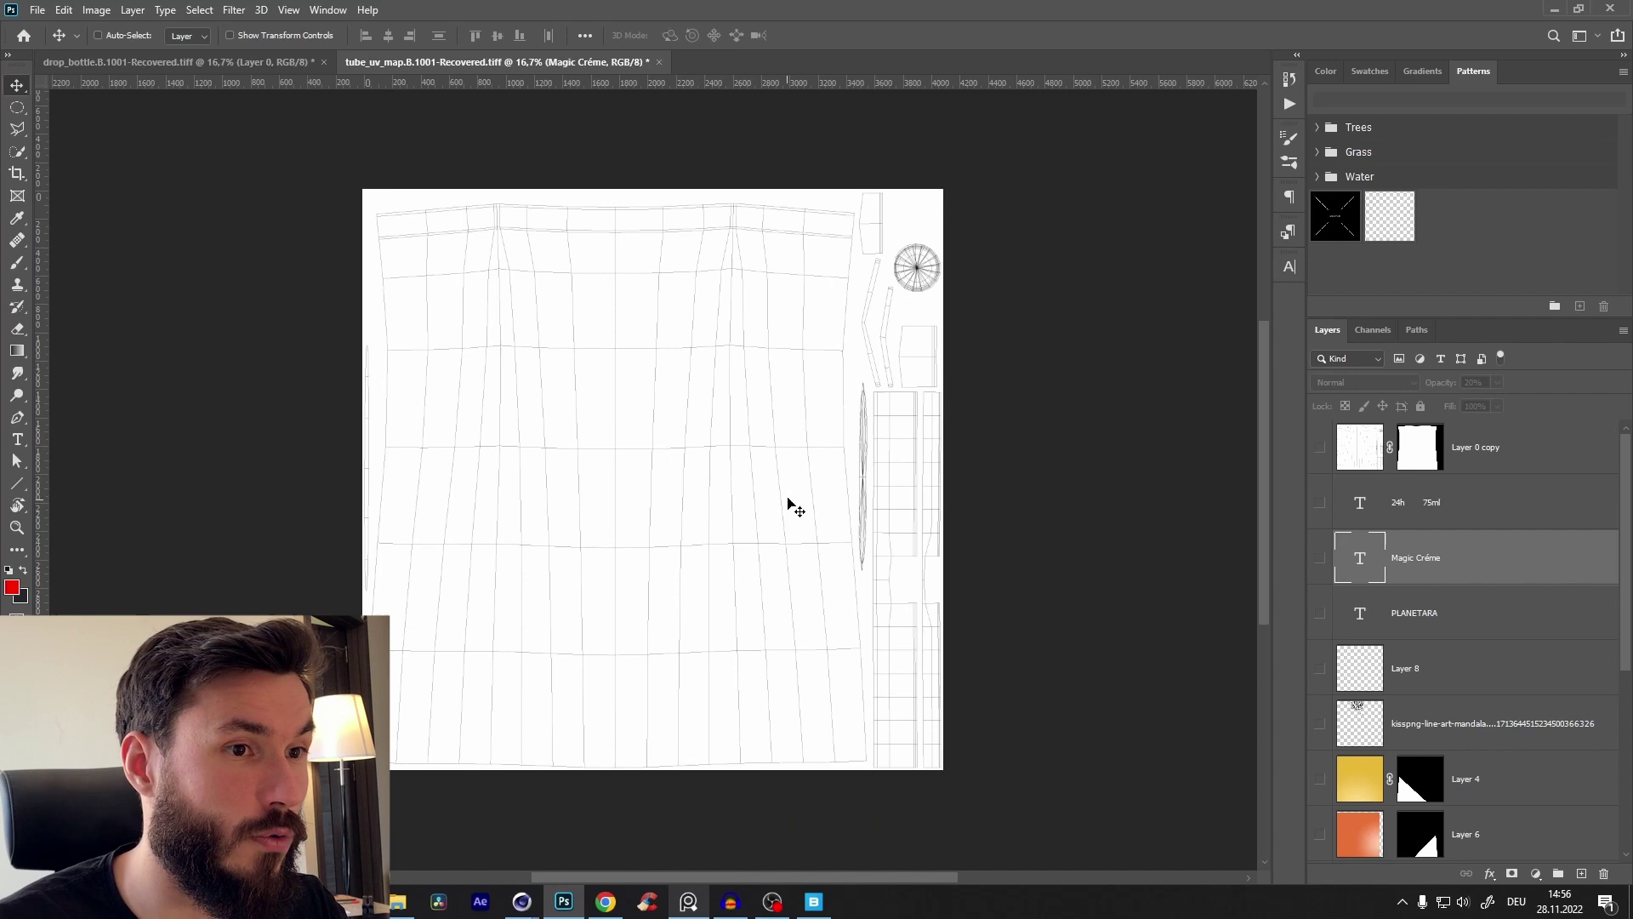
Step: Inspect the tube's UV layout in the open document and locate the tube_UV_map file in the Assets folder
key("z")
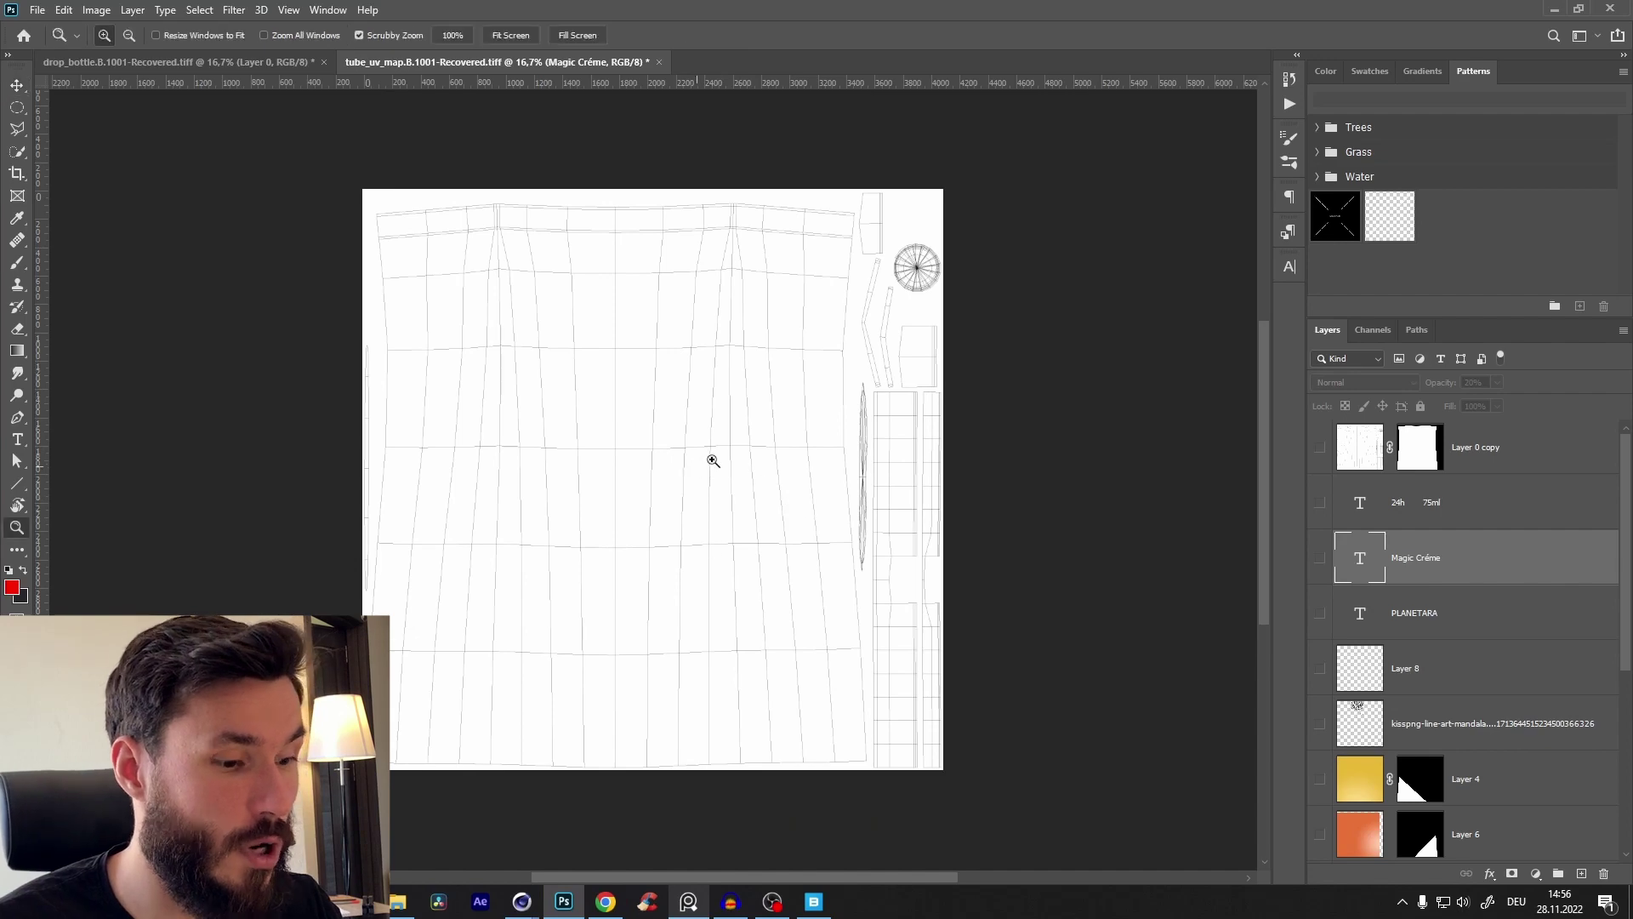
left_click_drag(711, 456, 751, 424)
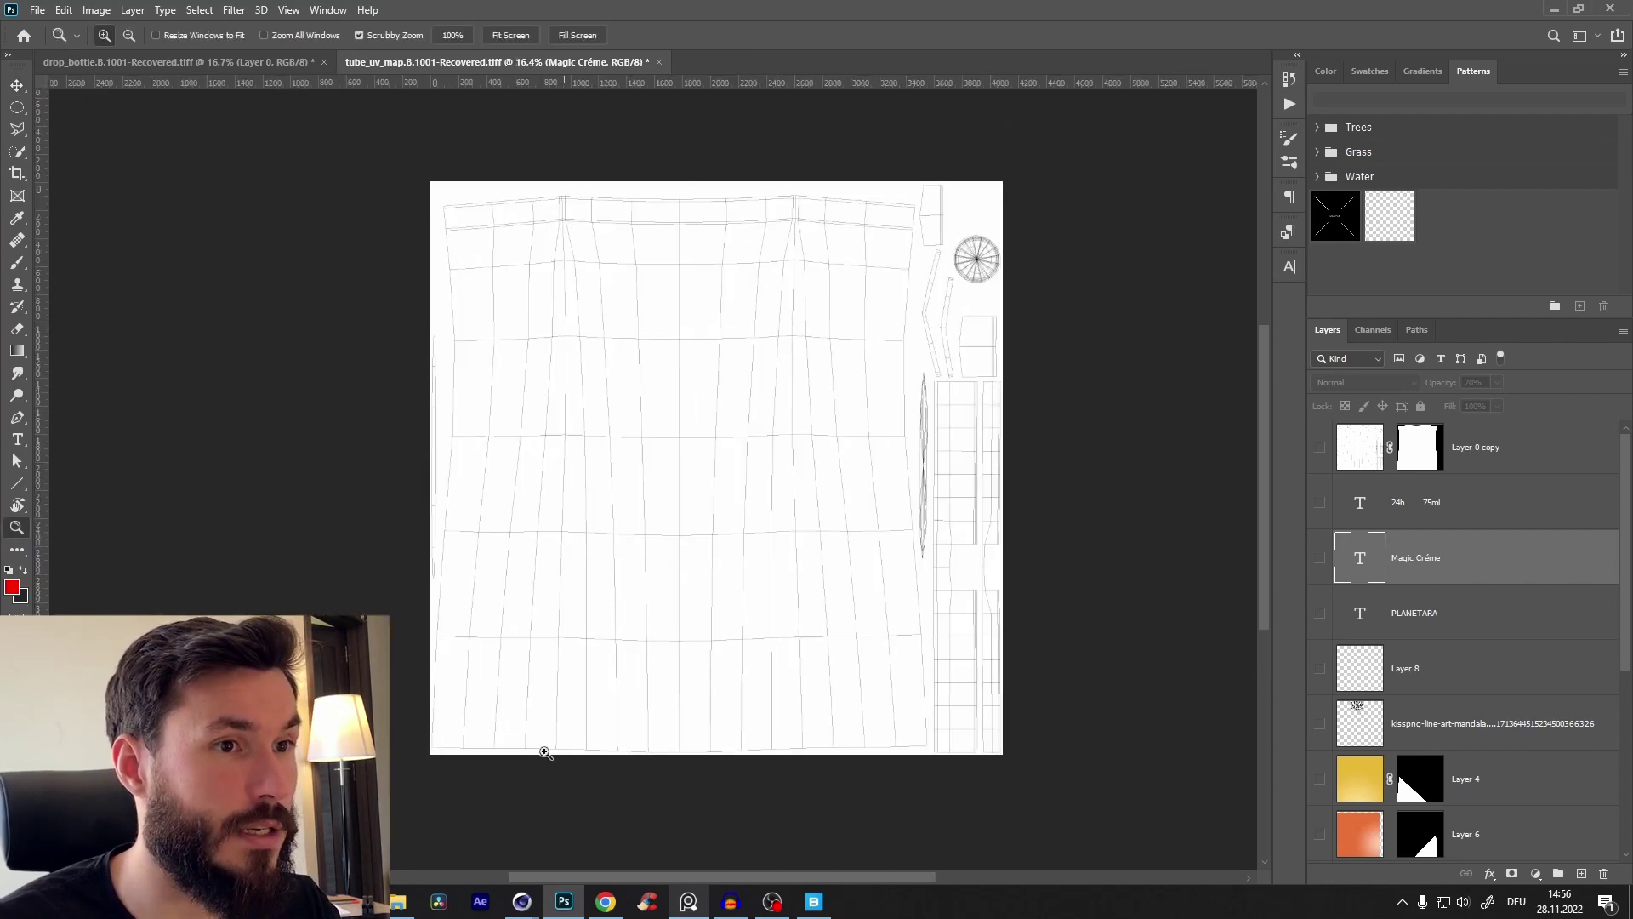
left_click(397, 900)
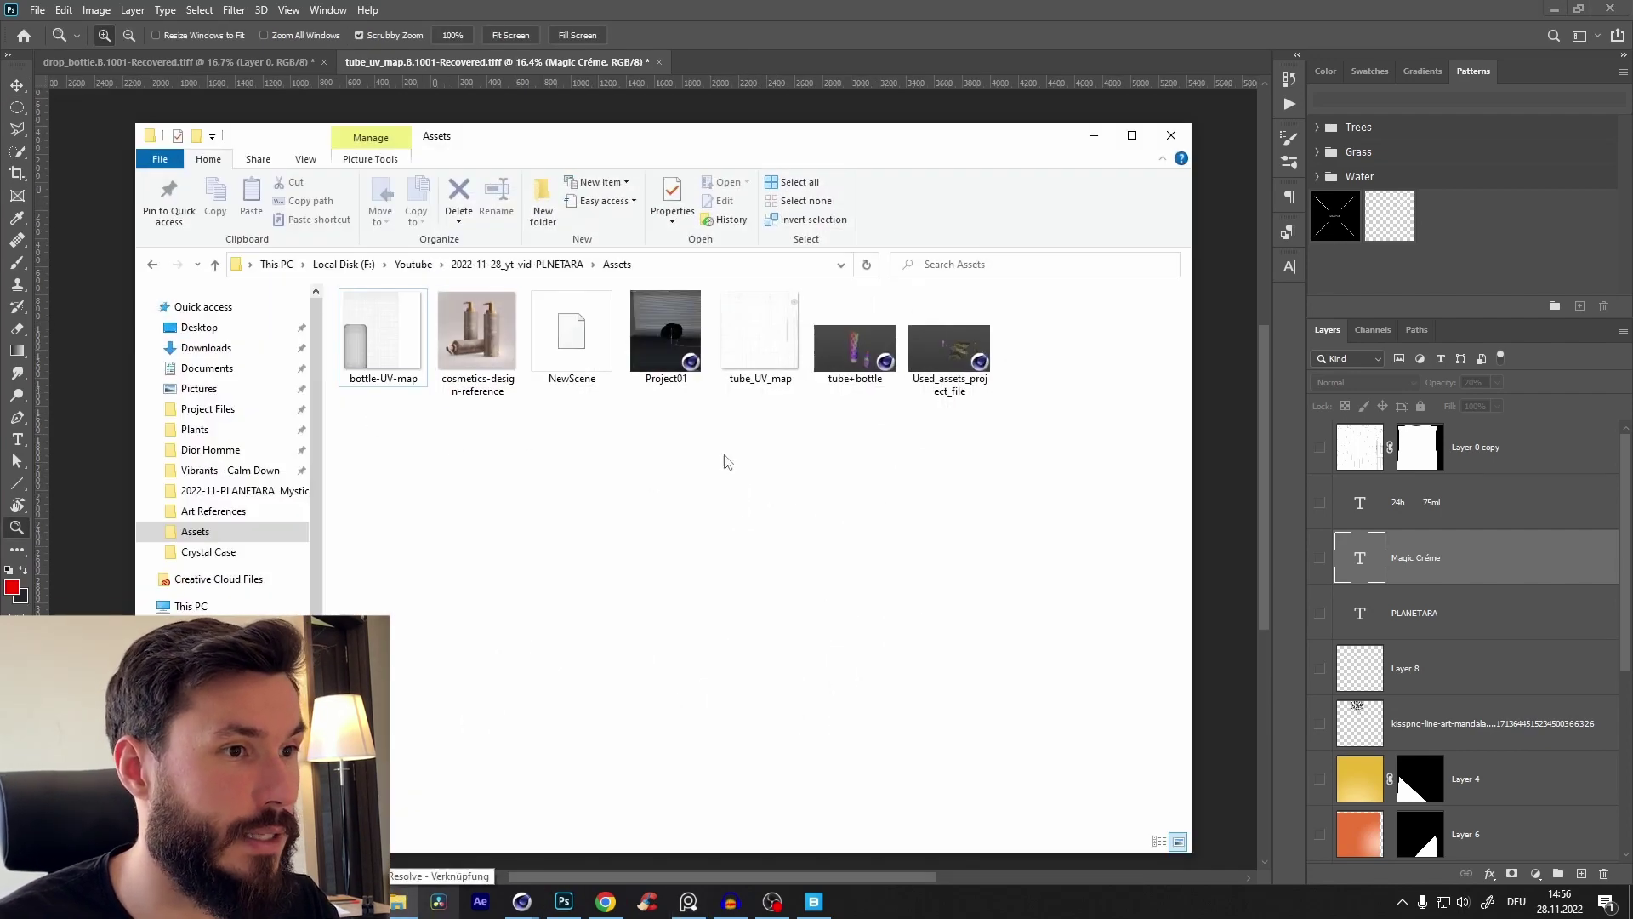
left_click(753, 387)
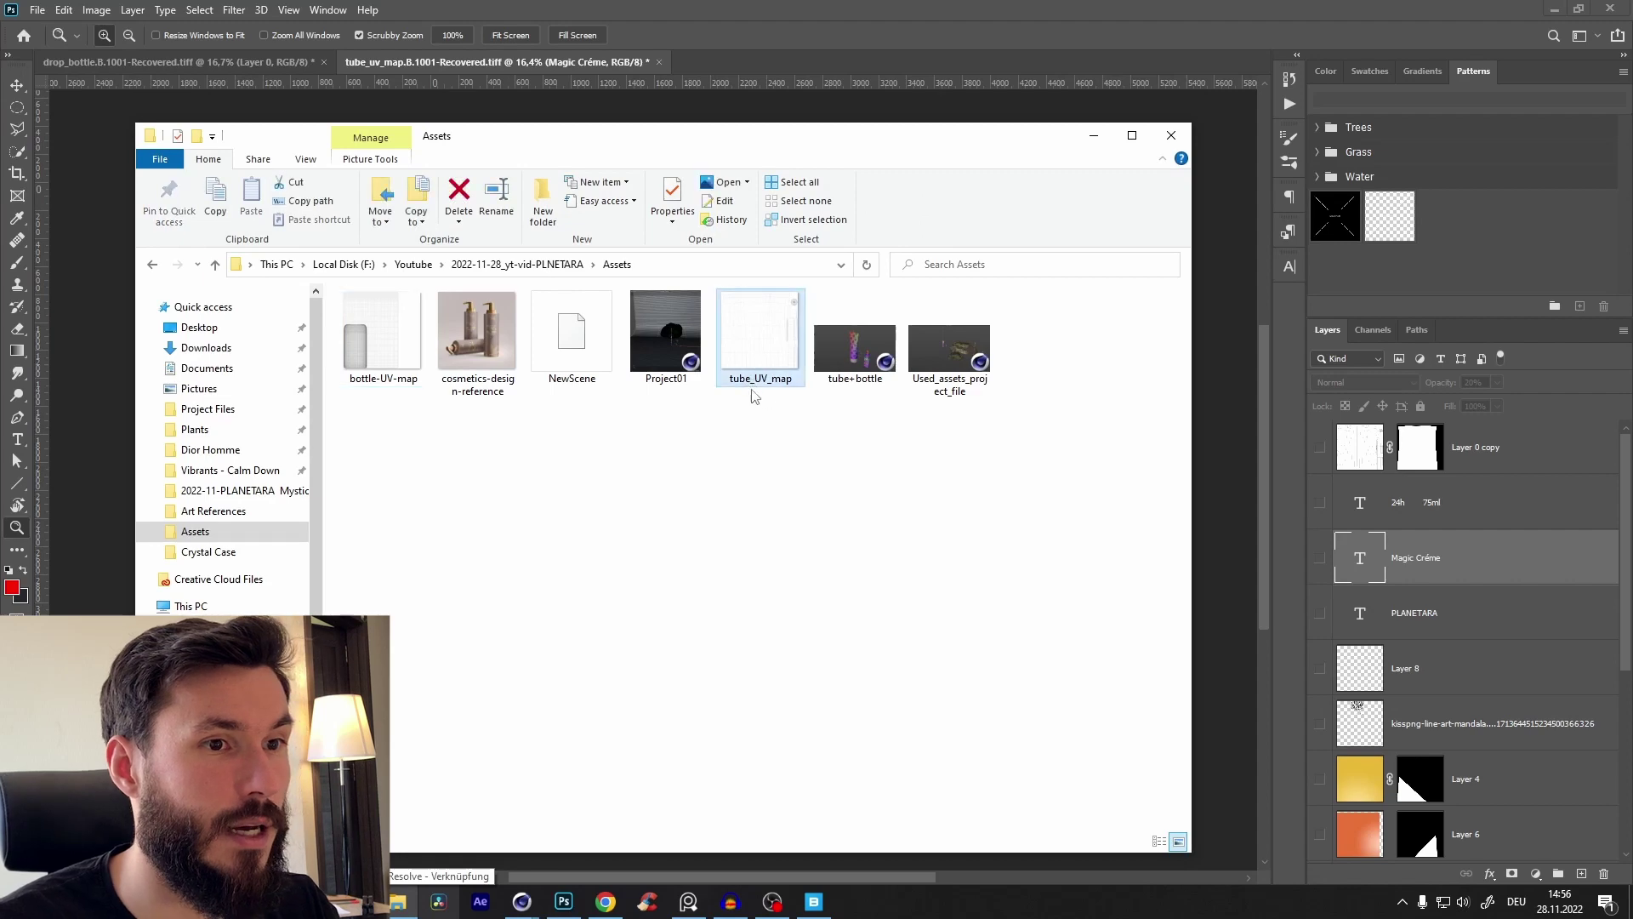
left_click(1094, 137)
left_click_drag(727, 397, 756, 392)
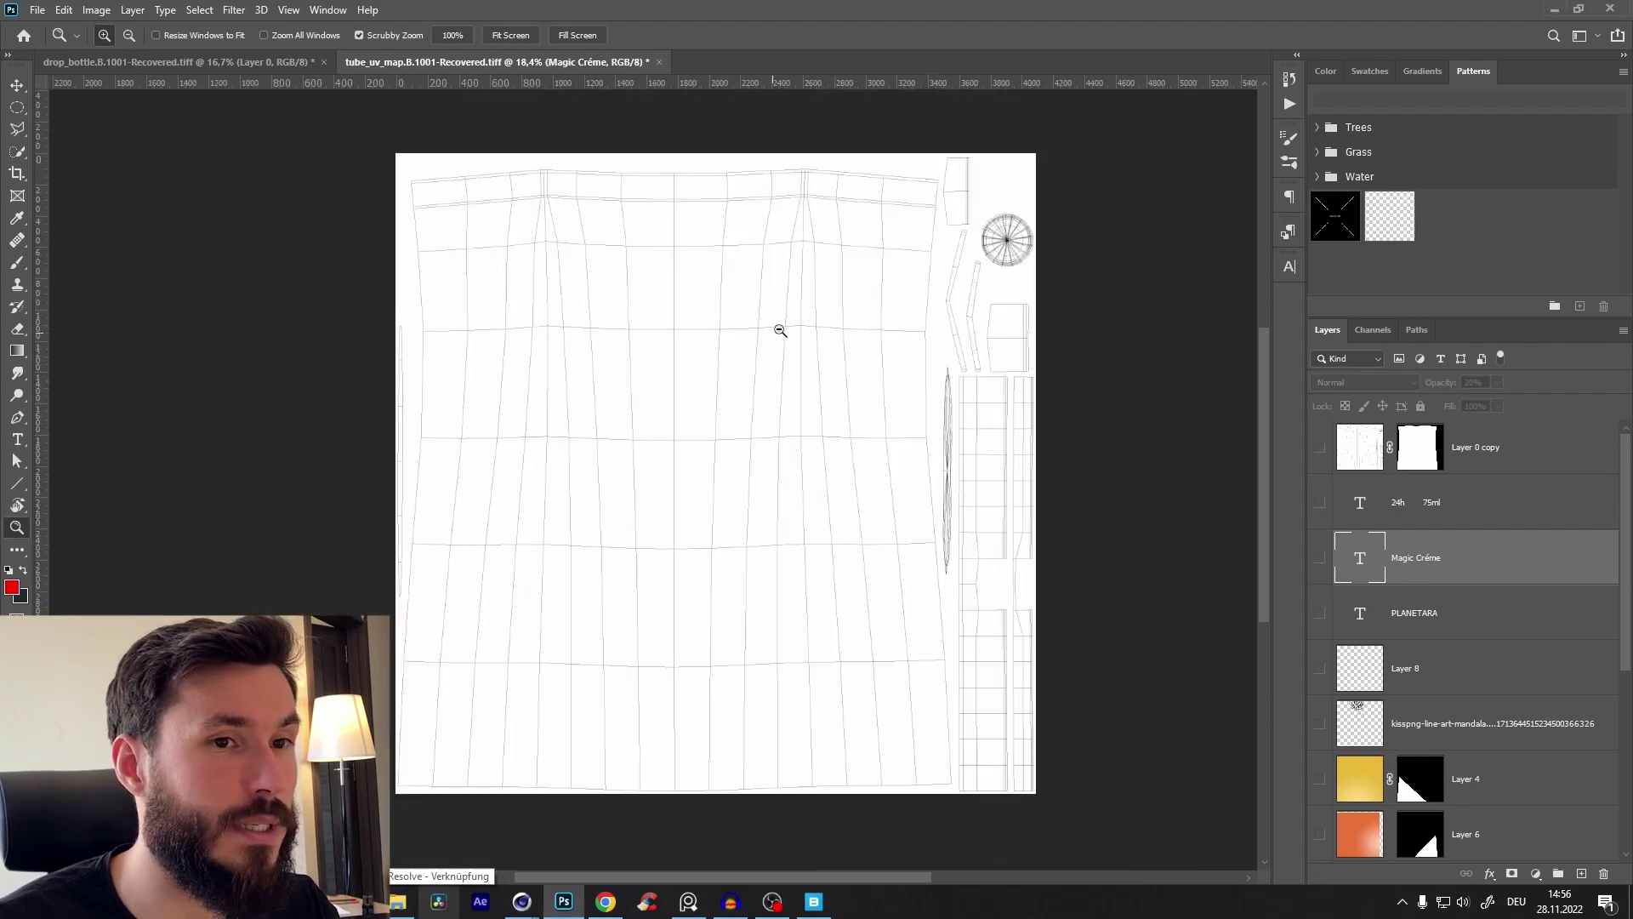
left_click_drag(779, 330, 783, 330)
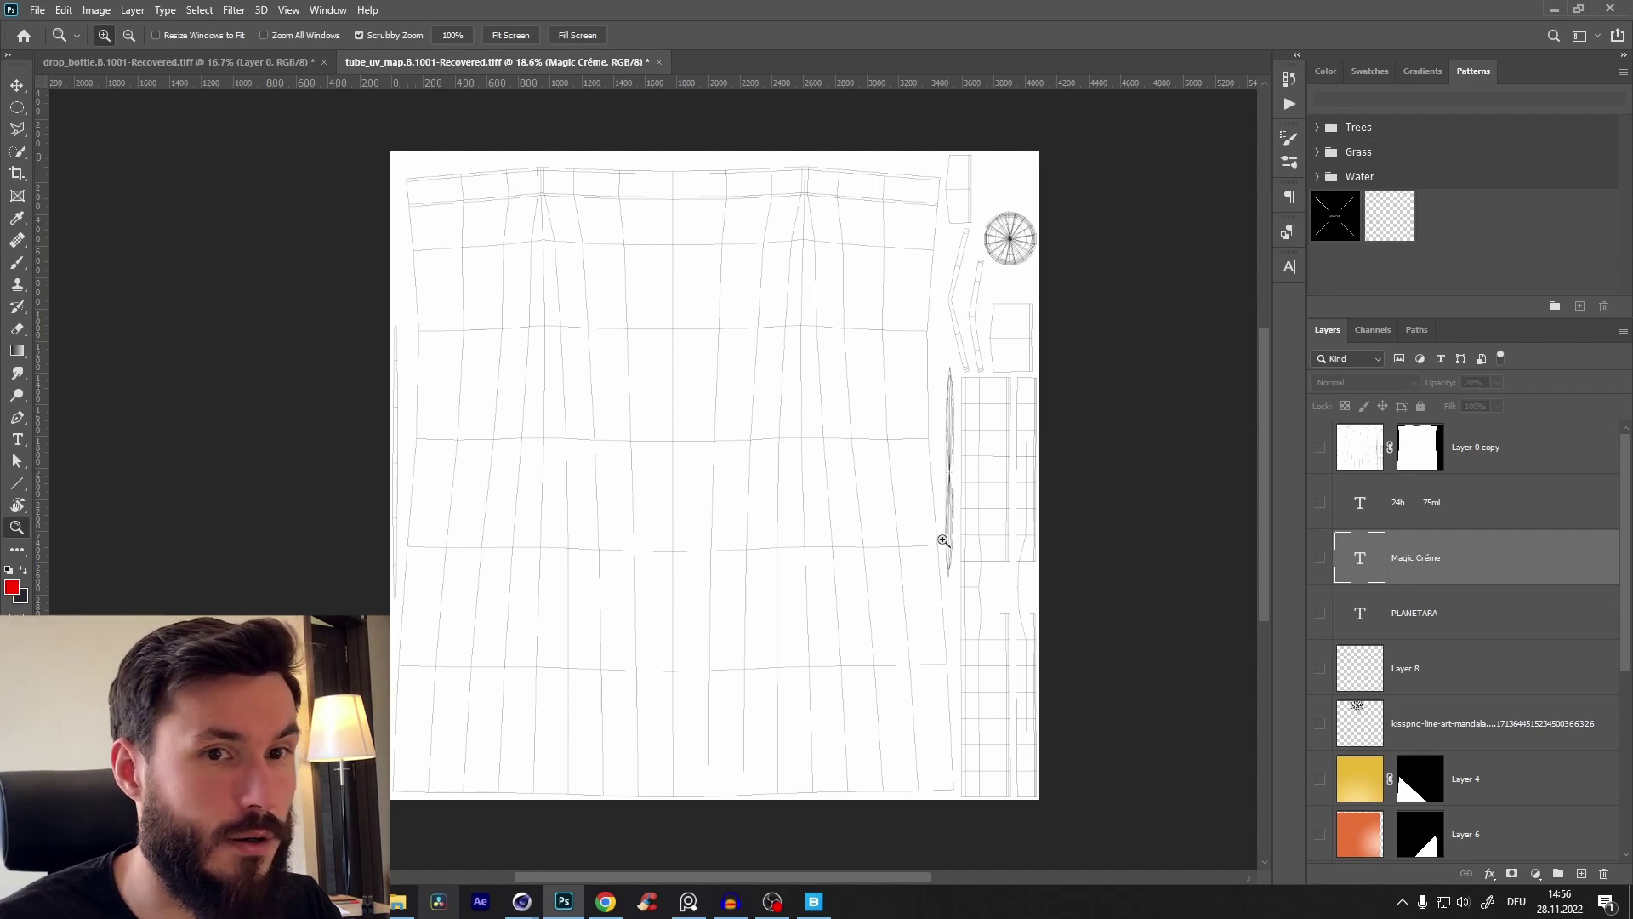
Step: Group all layers from Layer 0 copy down to Layer 1 and place the group beneath the UV map layer
left_click(1506, 444)
left_click_drag(1616, 490, 1616, 708)
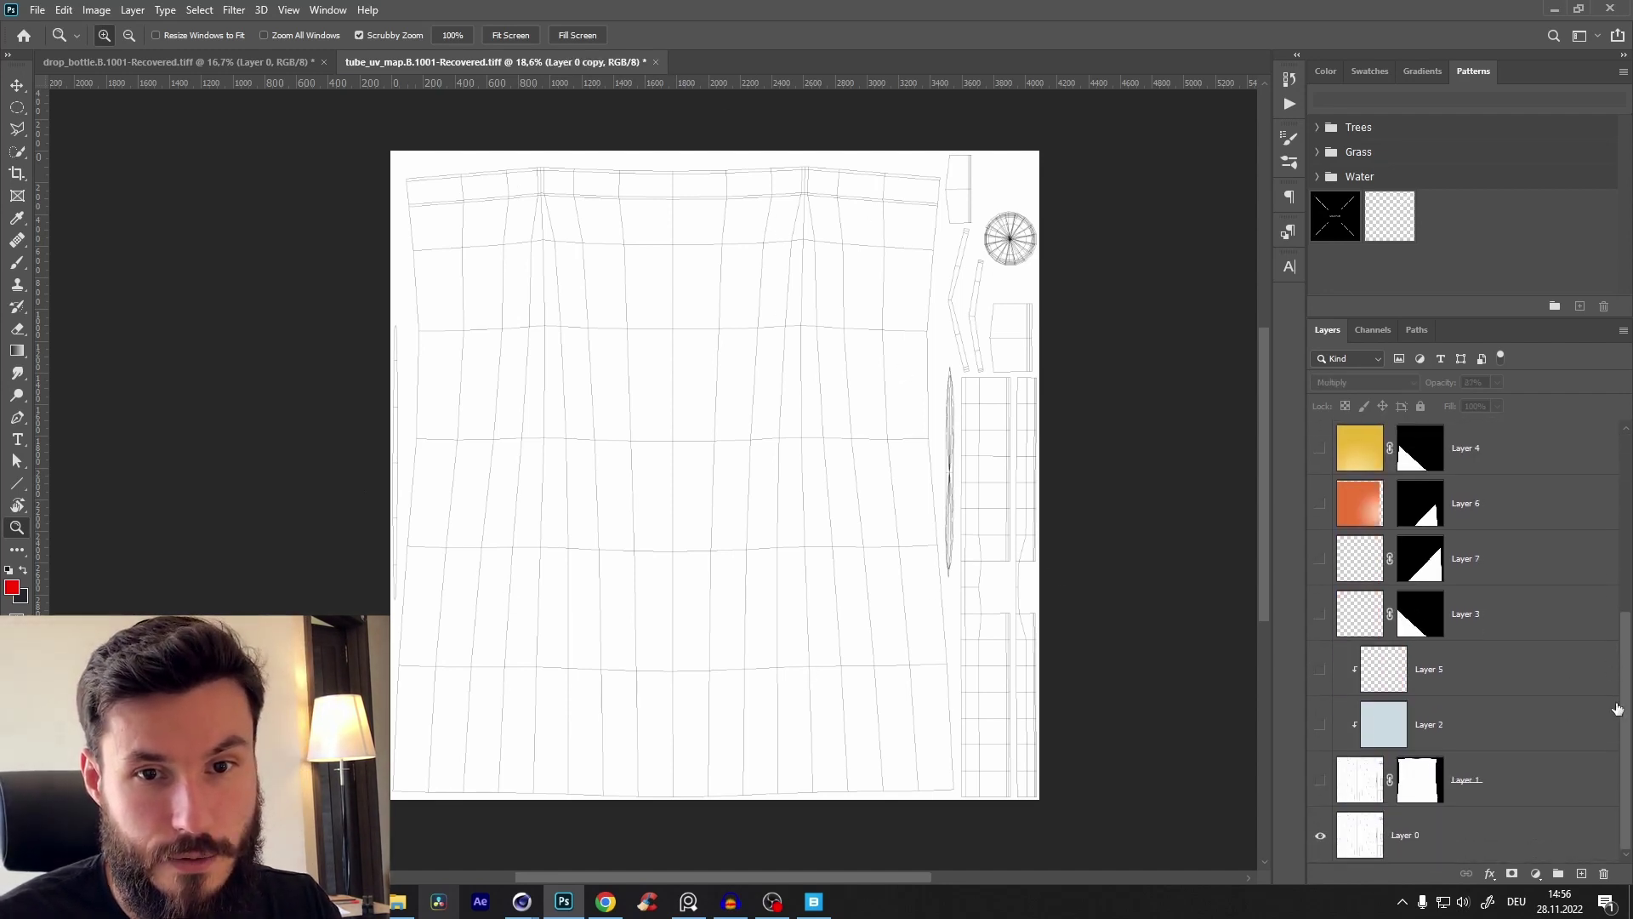
left_click(1522, 788, "shift")
key("ctrl+g")
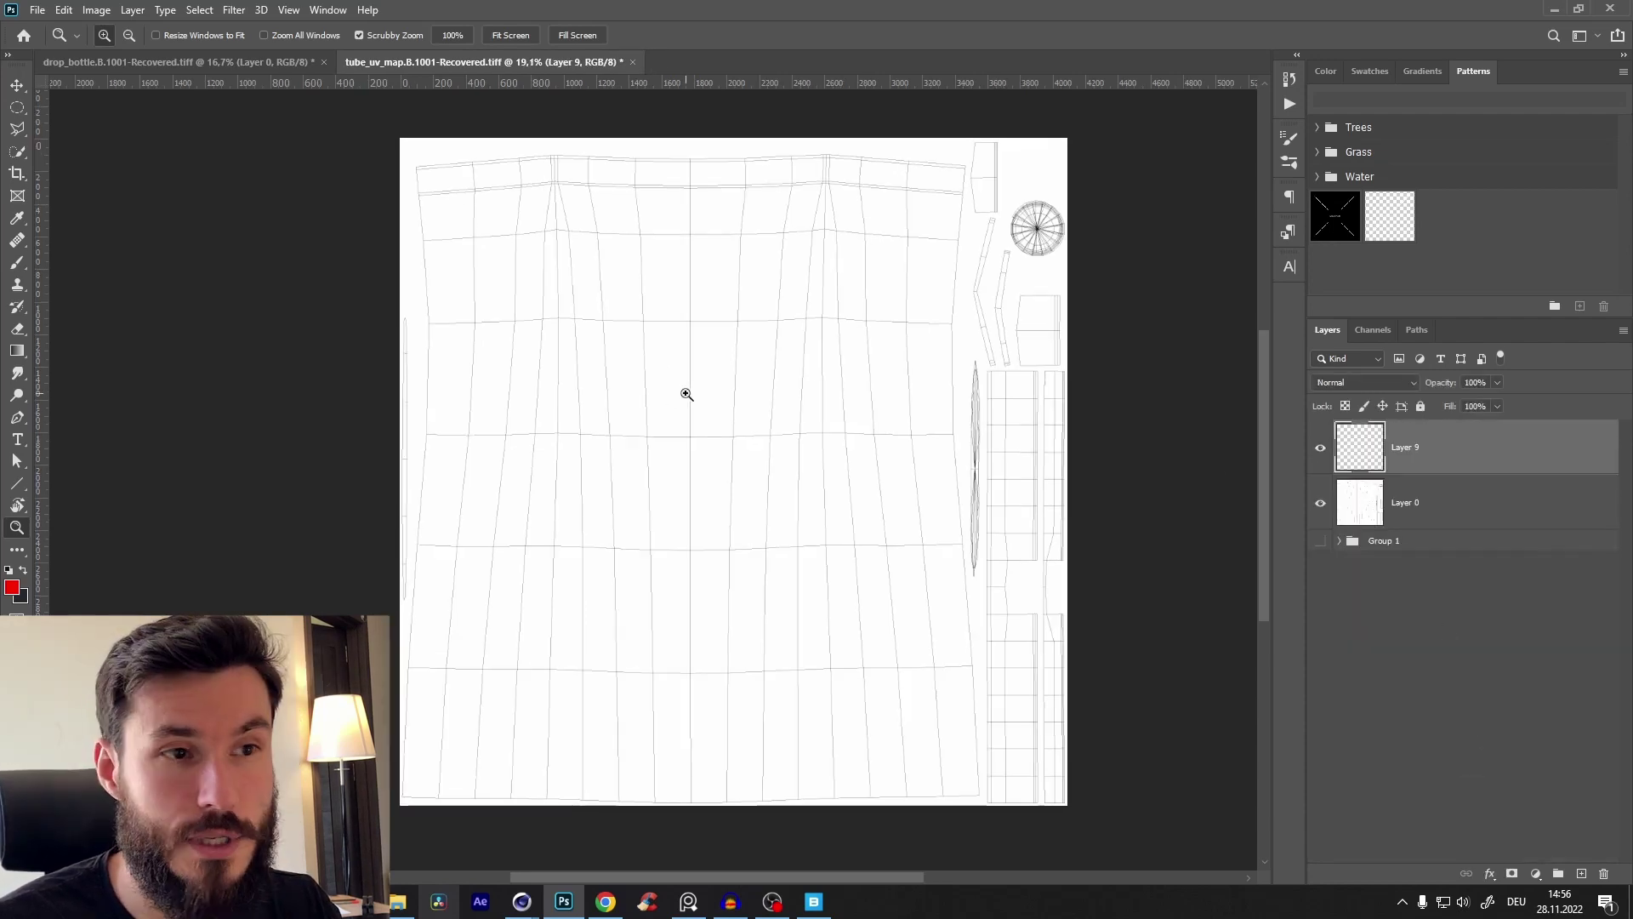
Step: Add a centred two-line text reading "PLANETARA" and "Magic Drops" to the middle of the tube UV map
left_click_drag(686, 394, 676, 429)
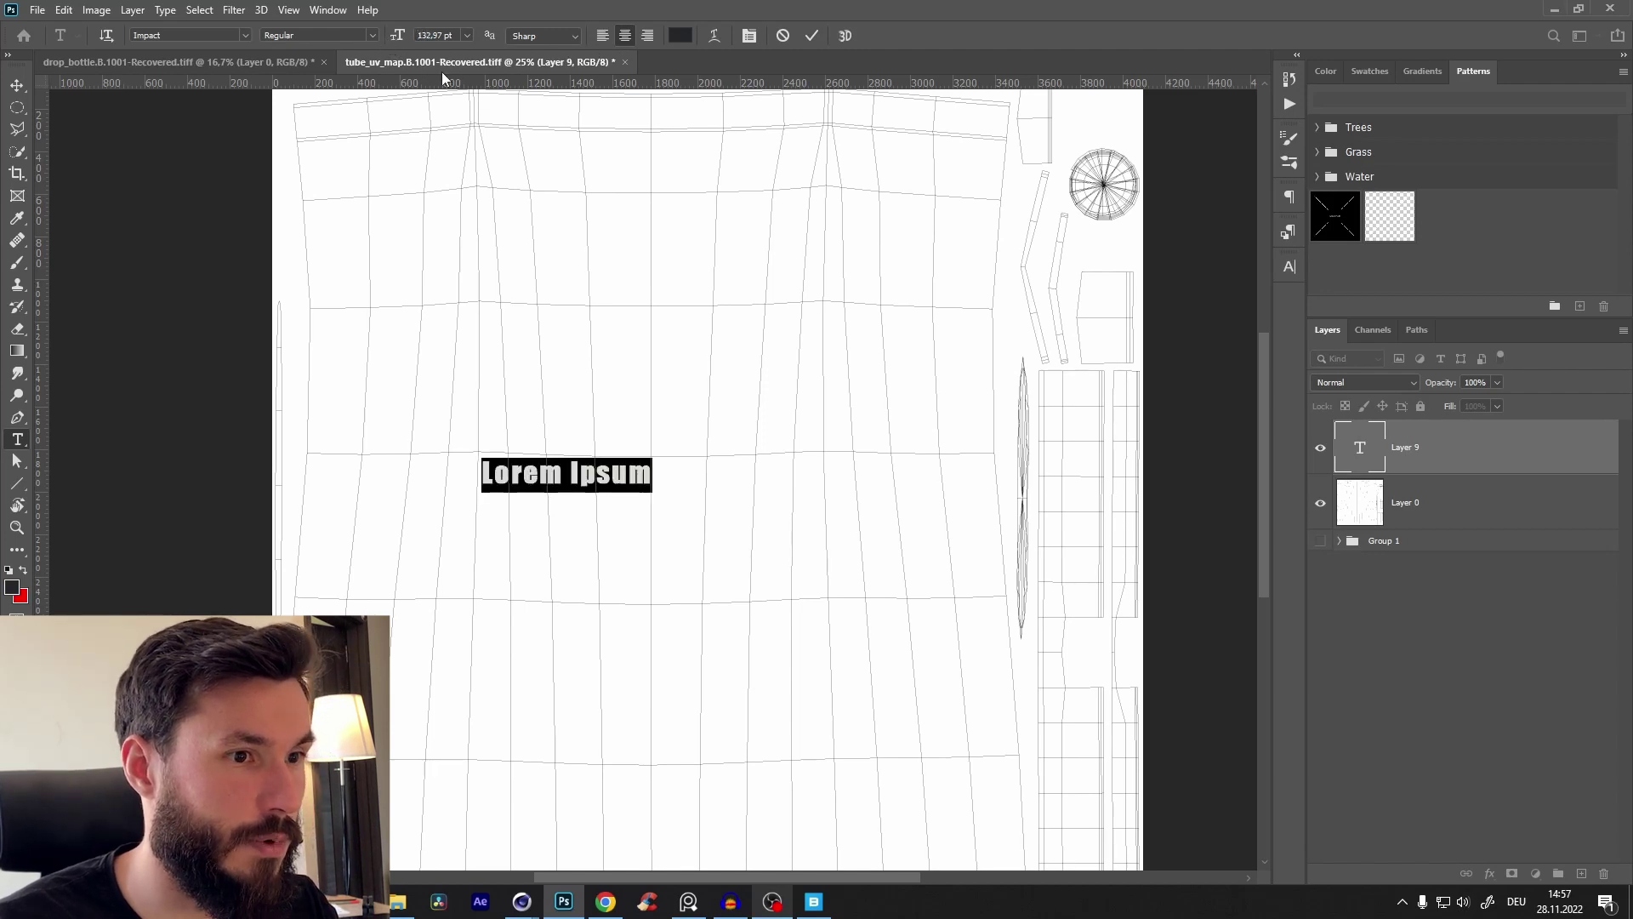
type("Planetara M")
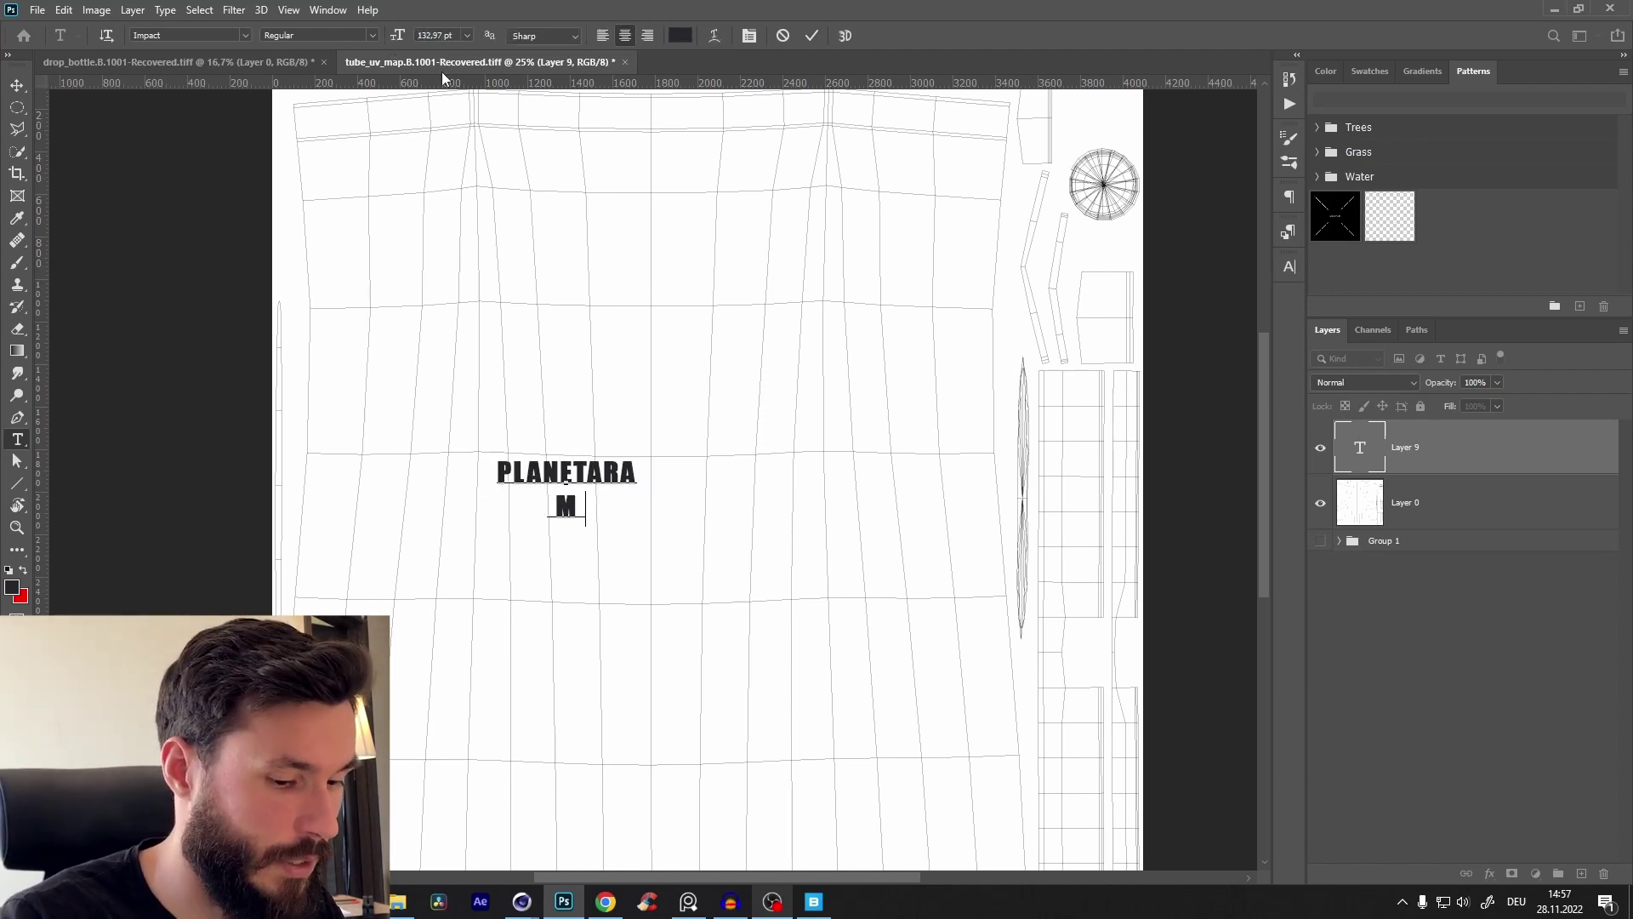
type("agic Drops")
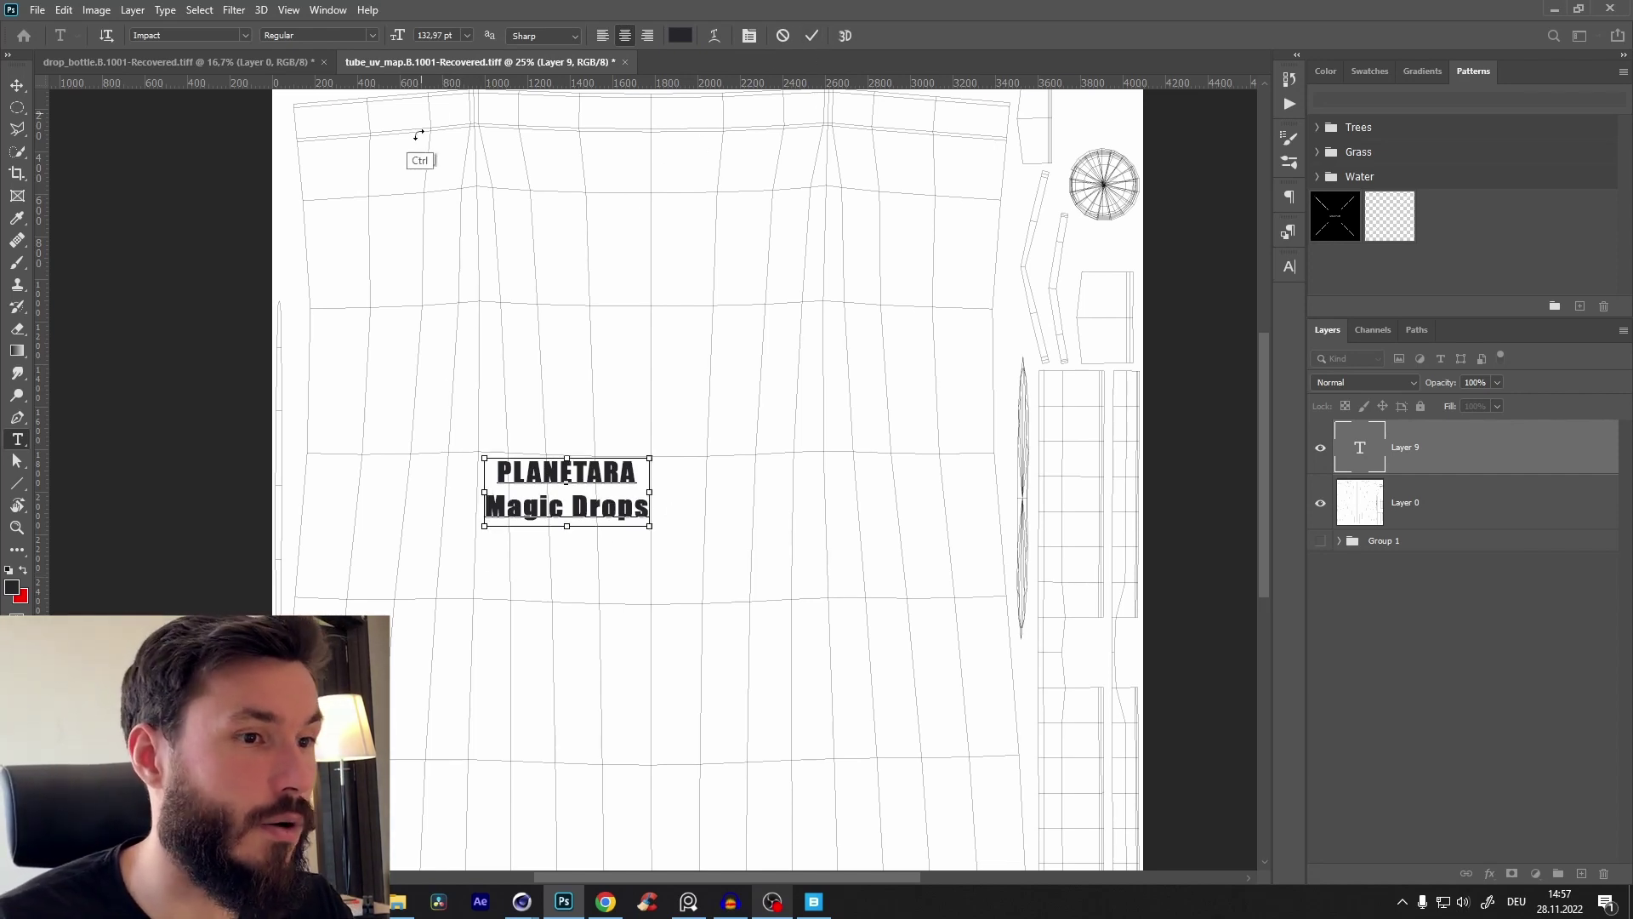
Step: Set the font of the whole PLANETARA Magic Drops text to Times New Roman
key("ctrl+a")
left_click(1288, 267)
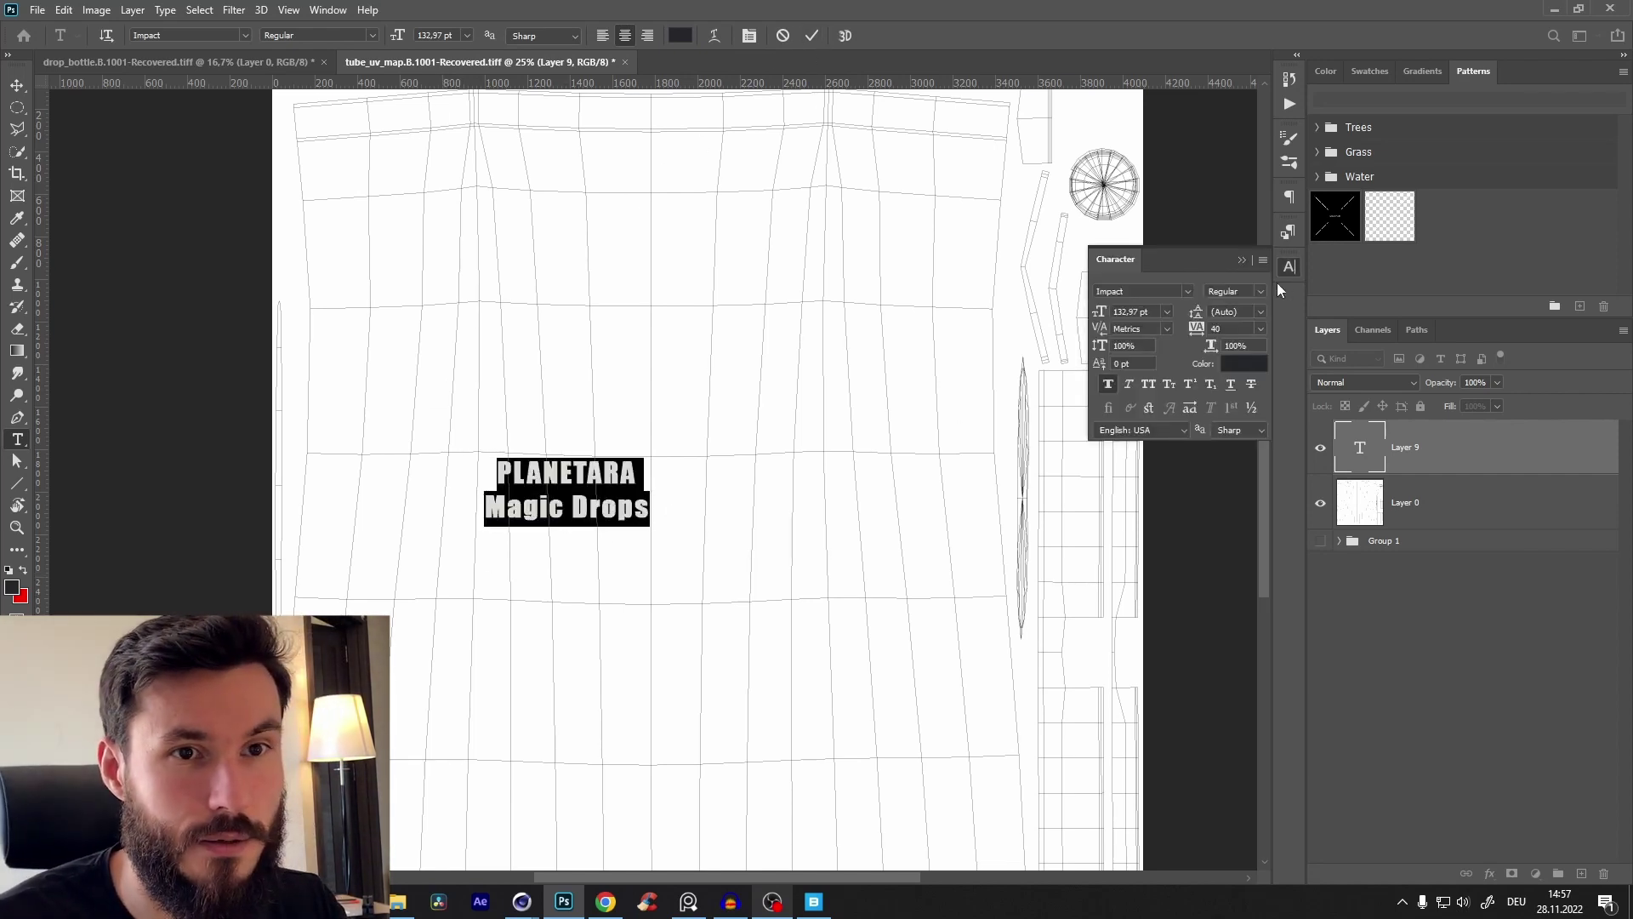
left_click(1188, 291)
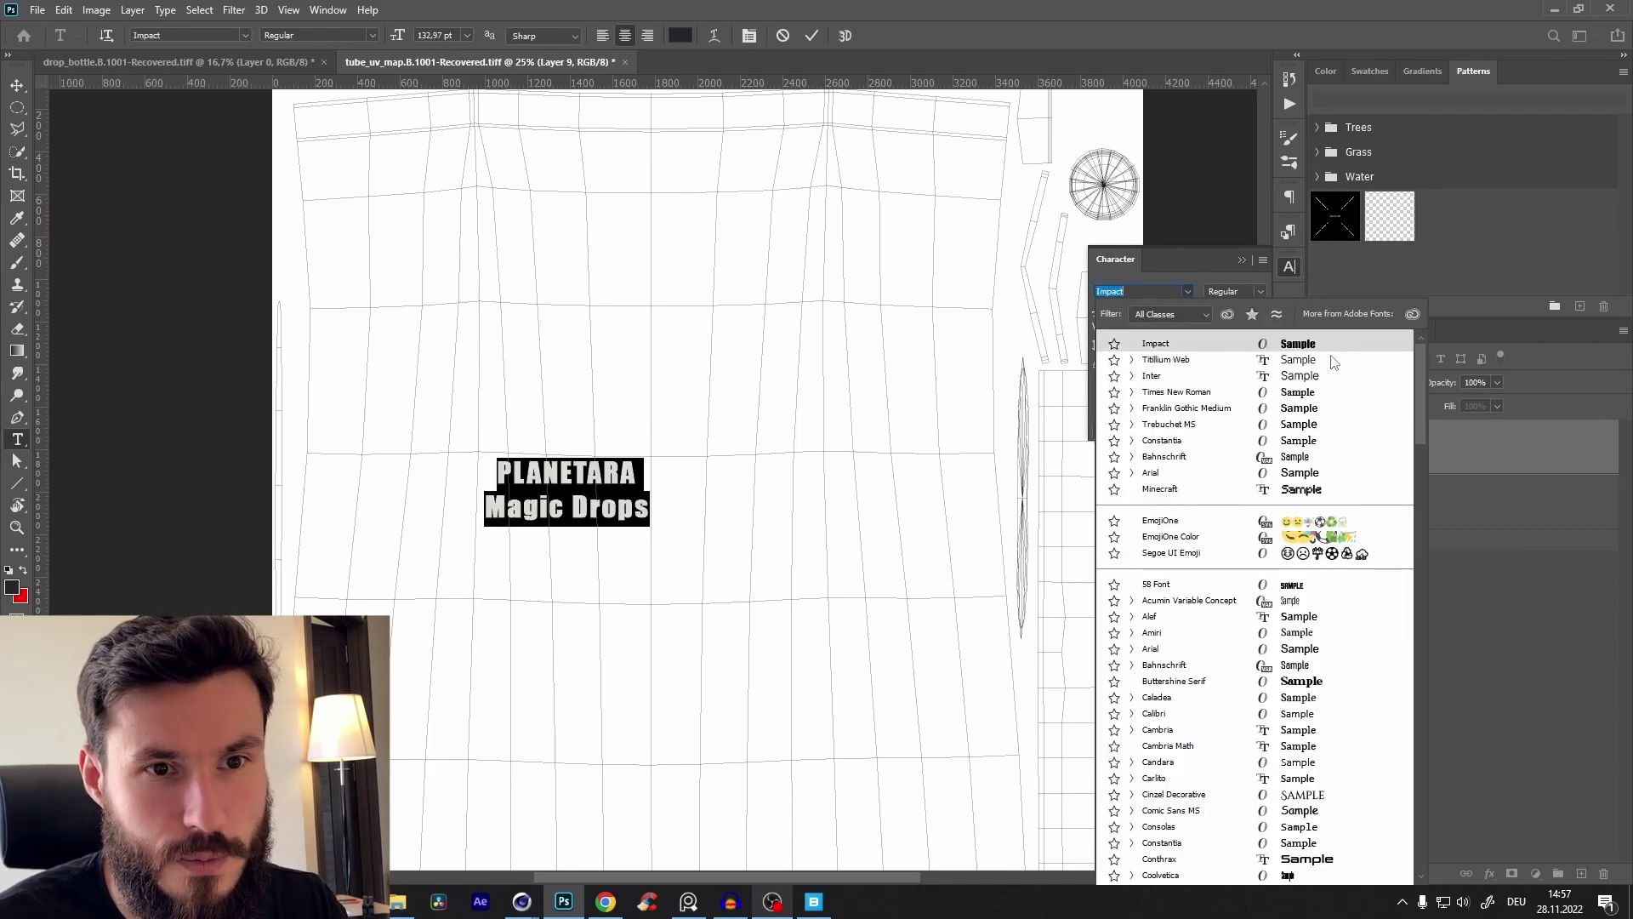
left_click(1177, 391)
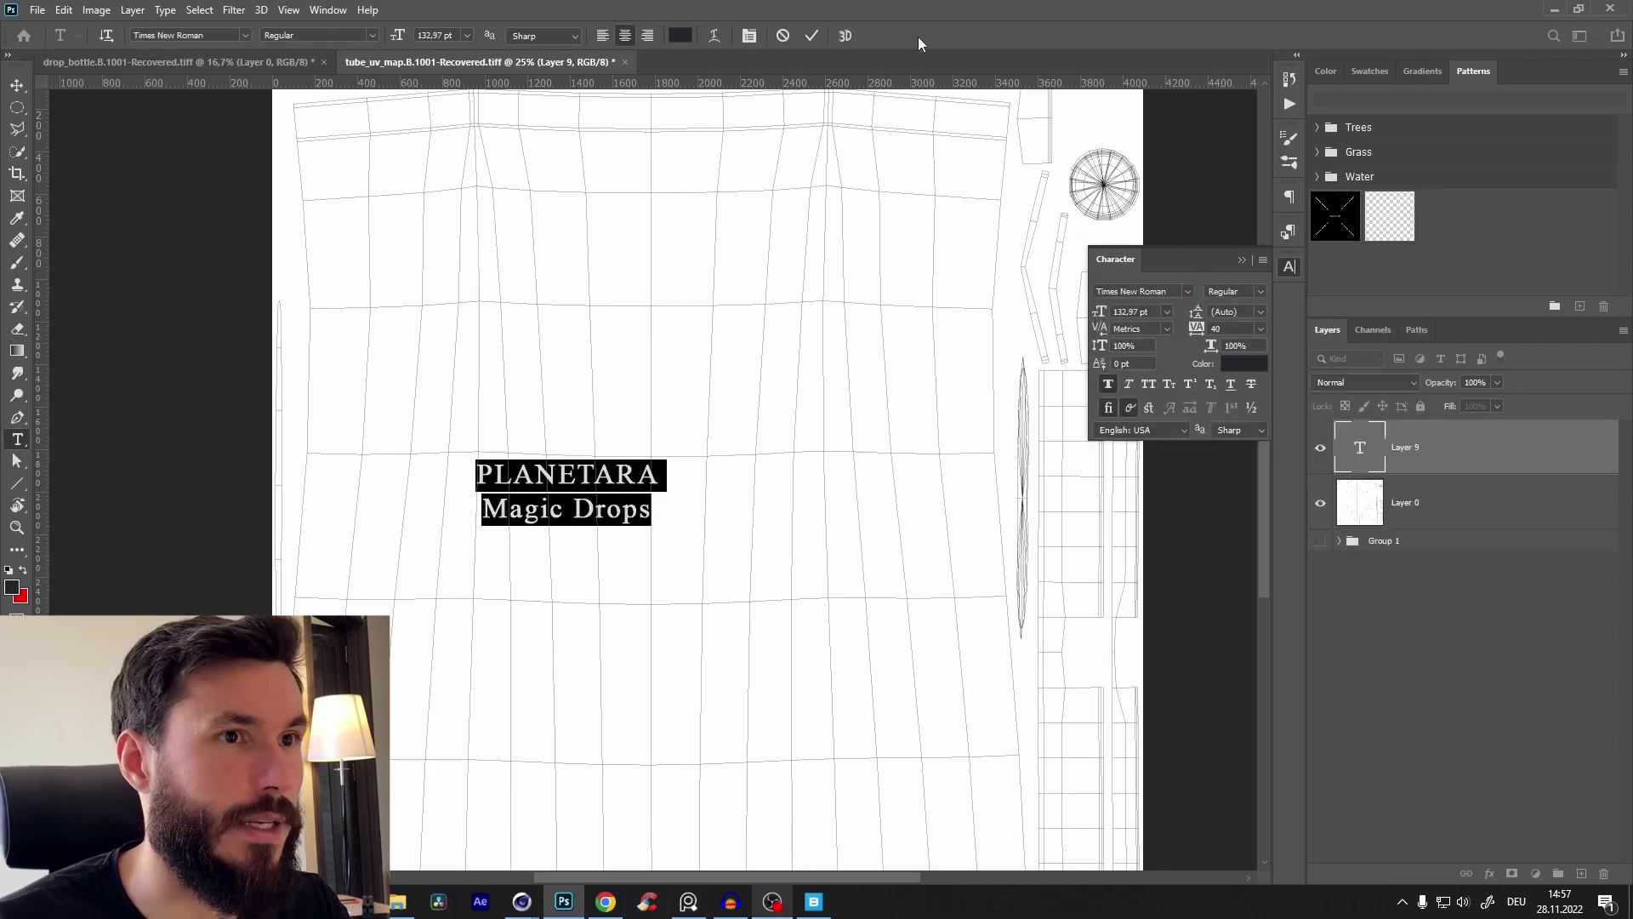
left_click(1288, 265)
left_click(812, 35)
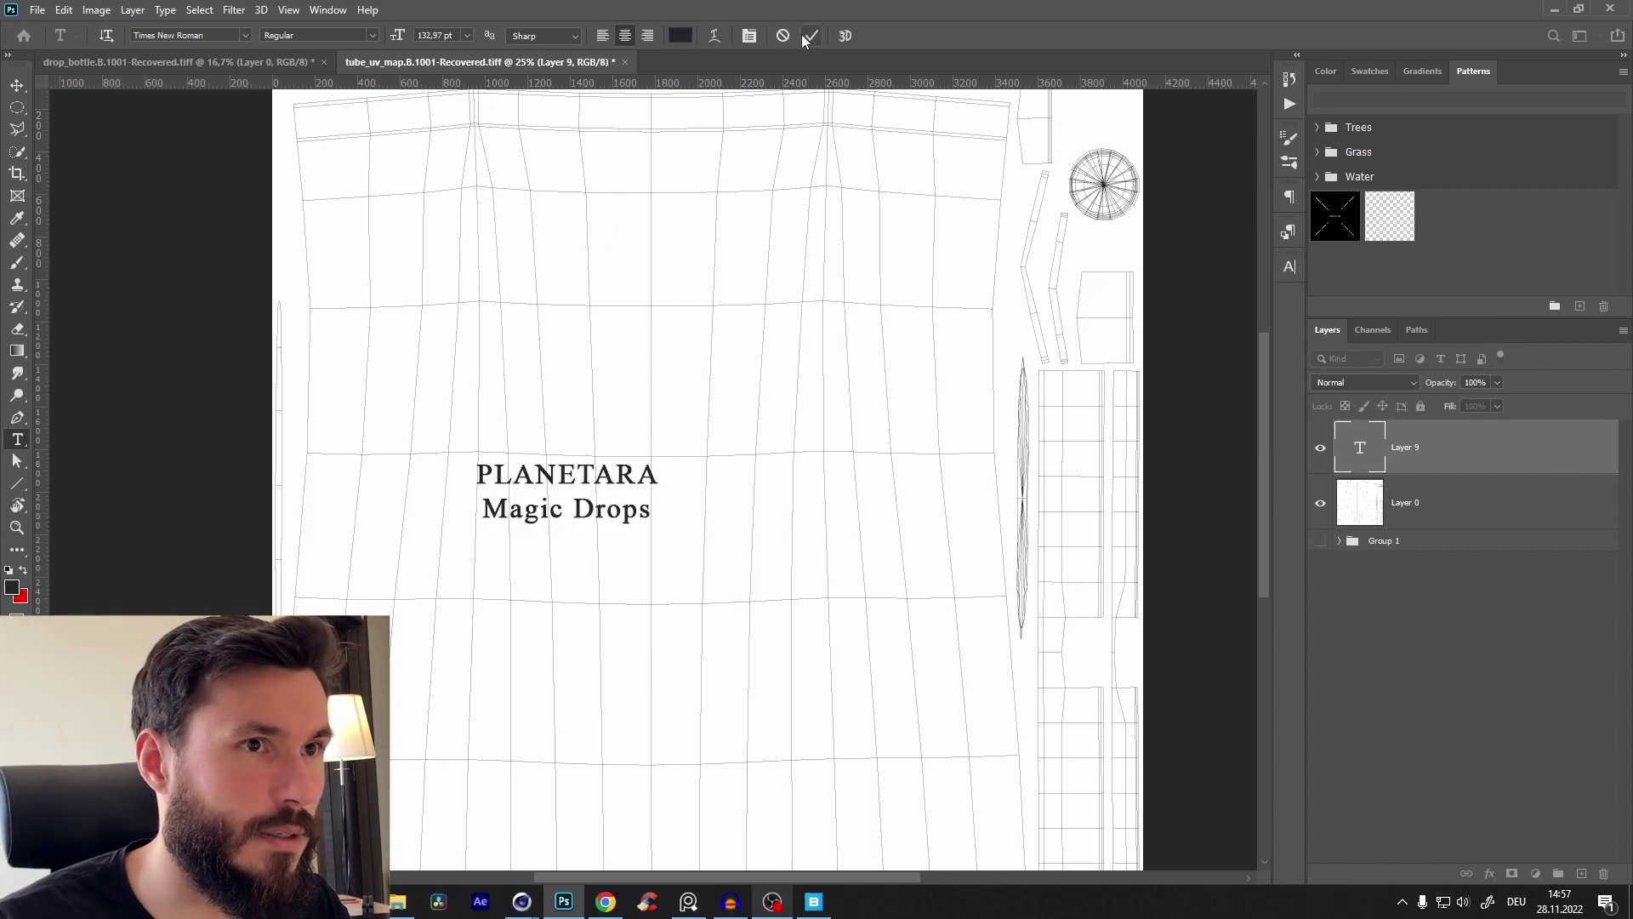
Step: Enlarge the PLANETARA Magic Drops text and place it midway between the two converging seams, in the upper half of the UV map
key("ctrl+t")
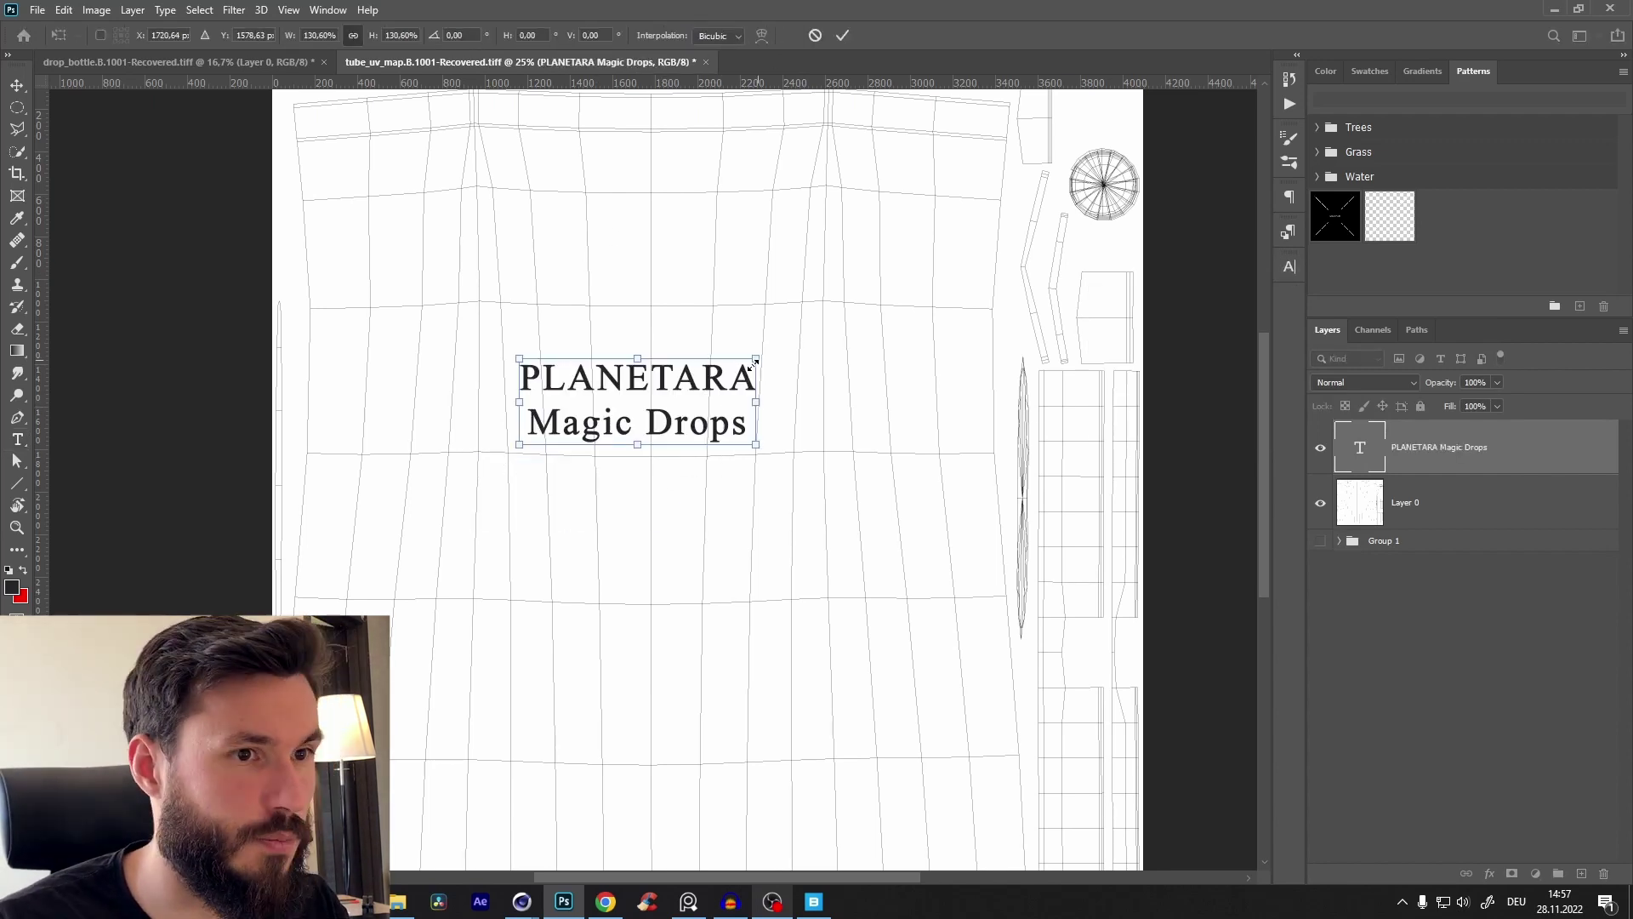
left_click_drag(758, 358, 741, 365)
left_click_drag(666, 406, 743, 391)
left_click(842, 35)
Step: Bring up the reference image of the labelled PLANETARA bottle to compare with the text design
key("z")
left_click(695, 903)
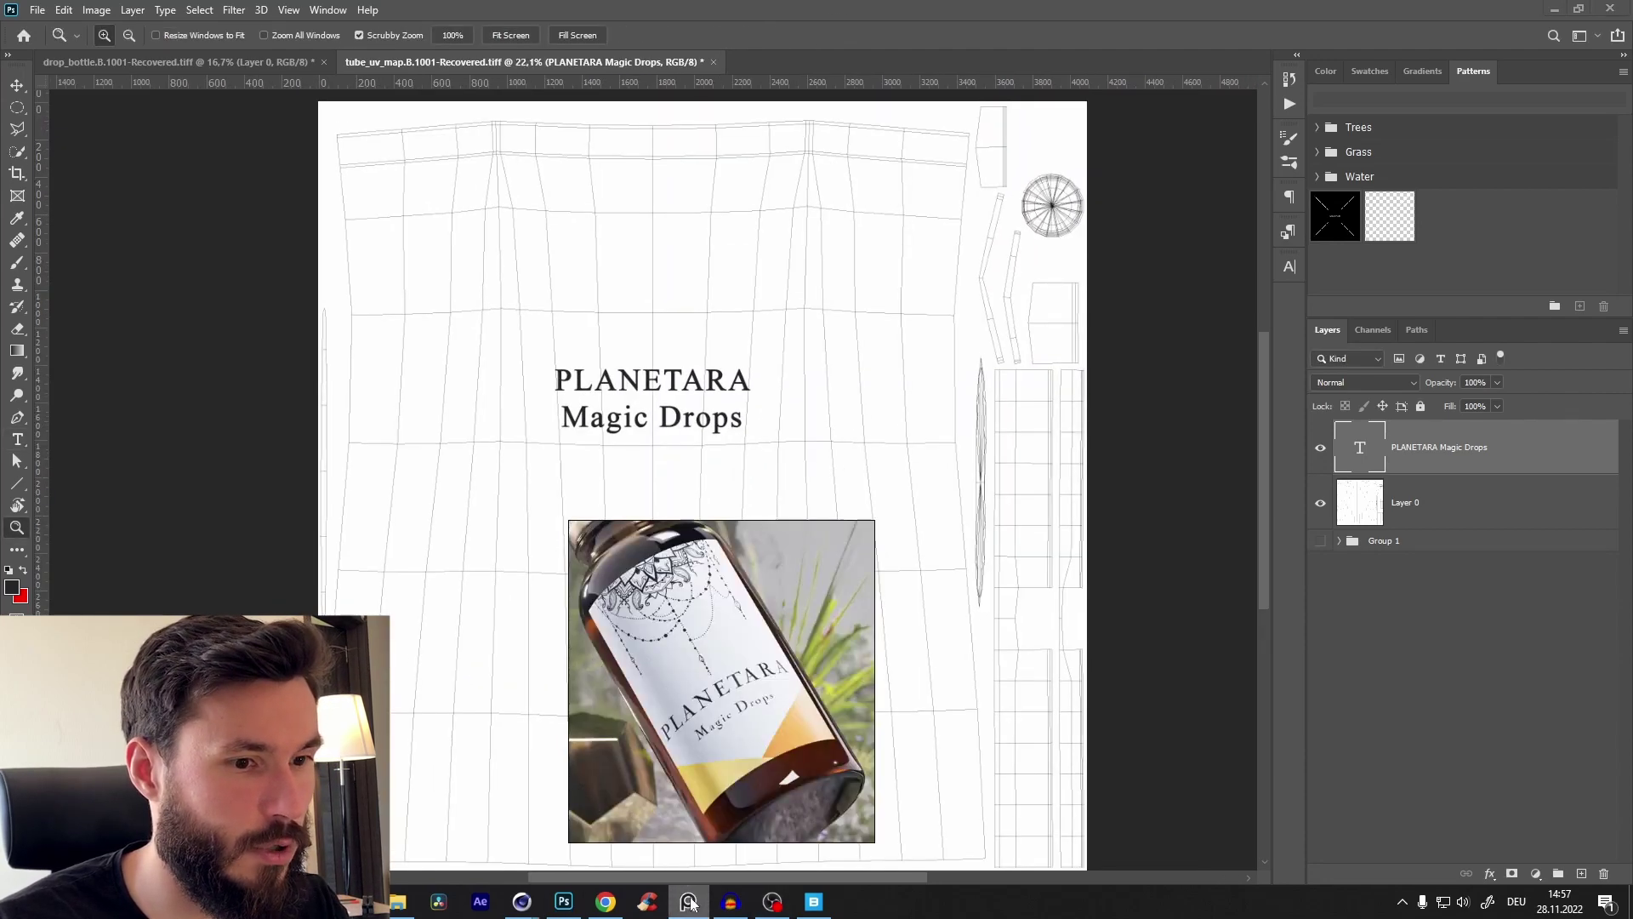
Step: Place the kisspng line-art mandala drawing from the Mandala picture folder onto the tube UV map document
scroll(661, 626, "down", 5)
middle_click_drag(661, 626, 775, 716)
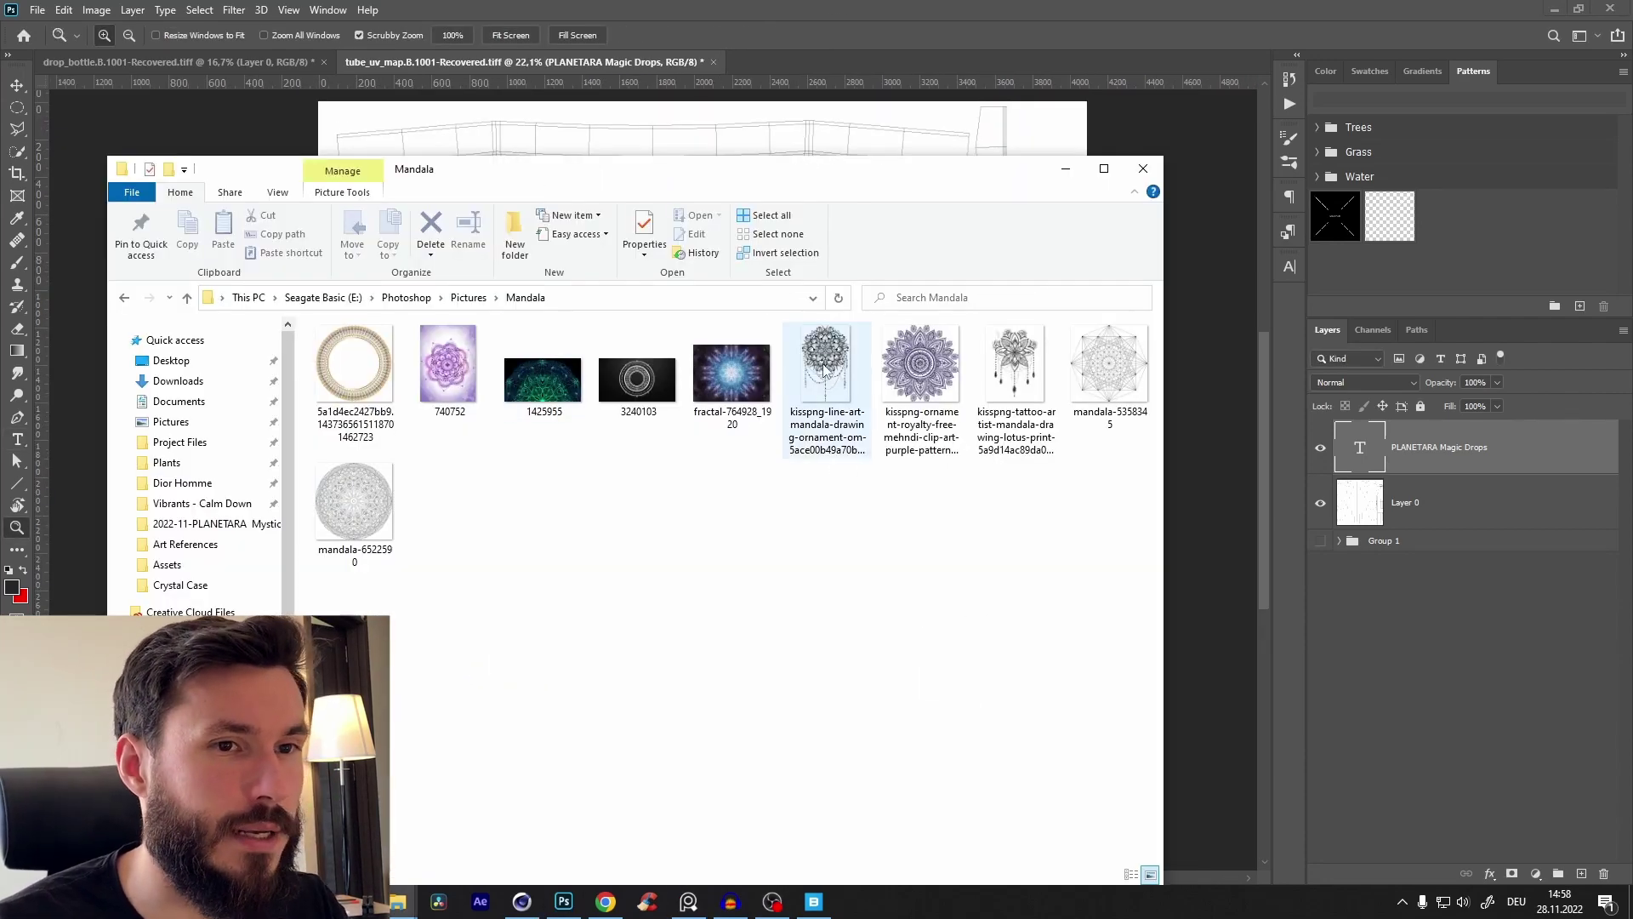
left_click_drag(824, 367, 893, 141)
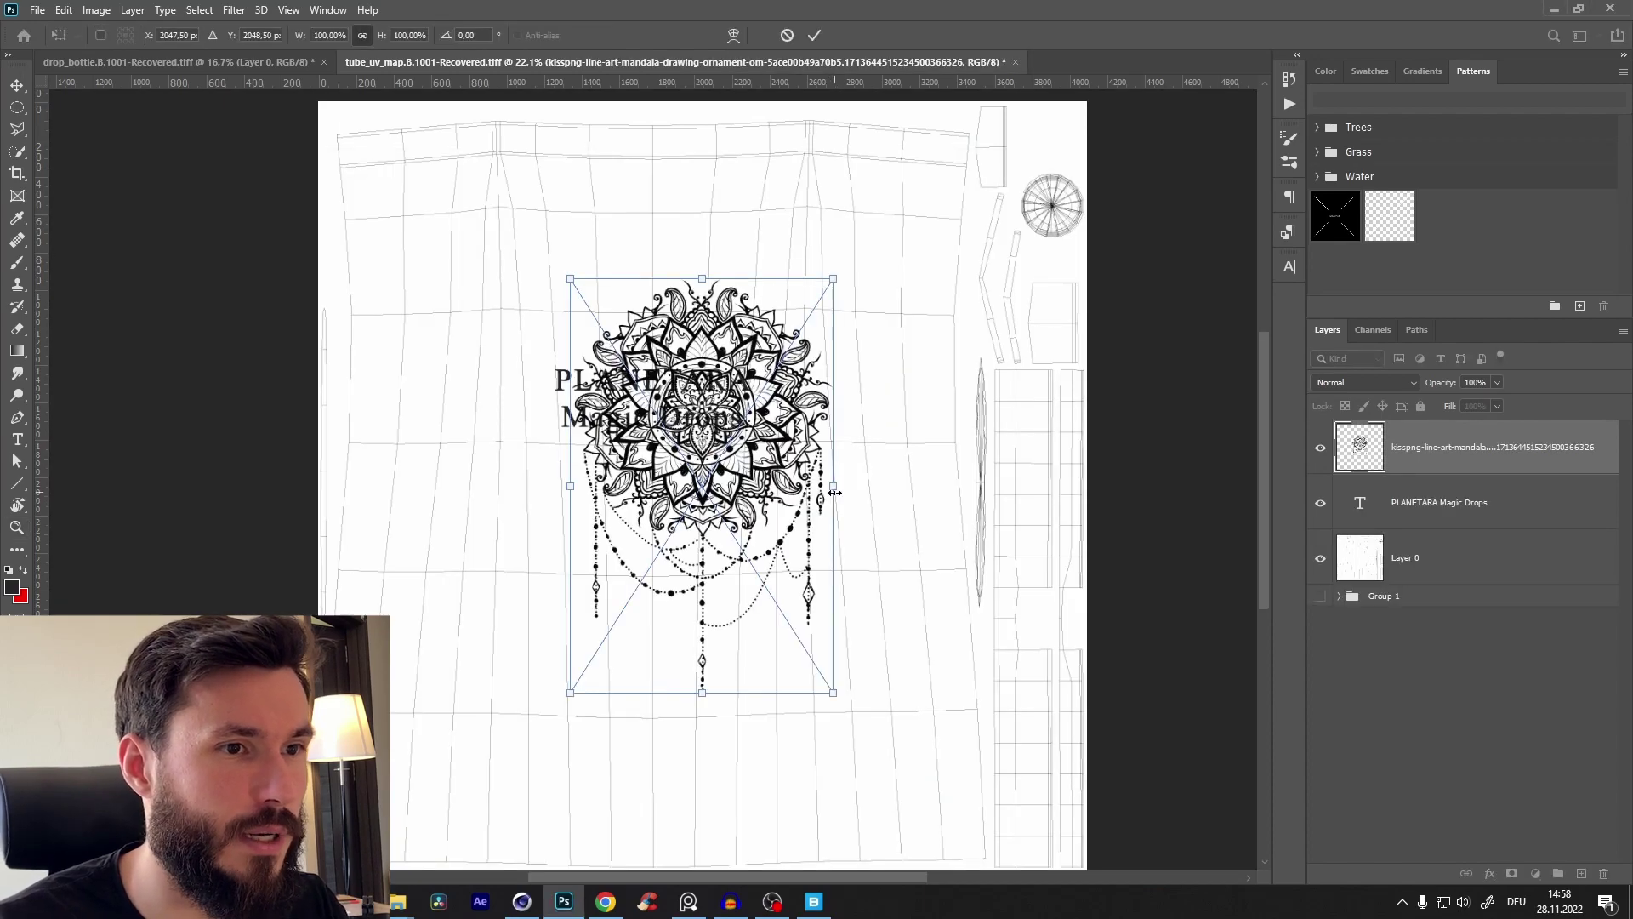
Step: Scale the placed mandala to about 93% and position it centred at the top edge of the UV map, above the PLANETARA text
left_click_drag(834, 493, 876, 492)
left_click_drag(779, 479, 721, 239)
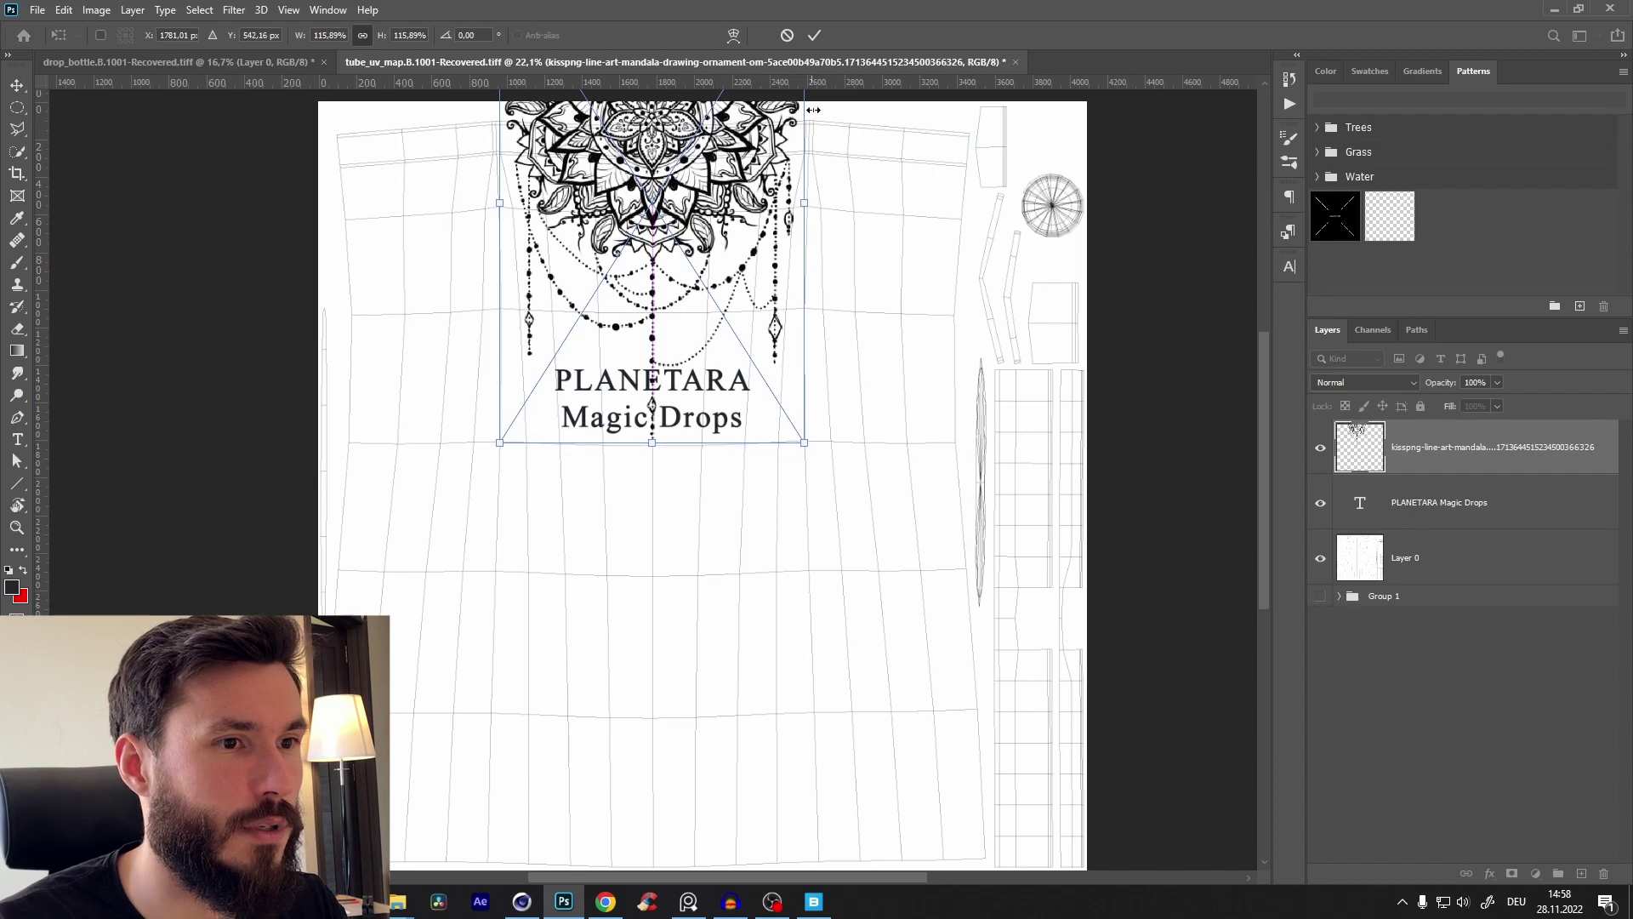
left_click_drag(814, 109, 829, 231)
left_click_drag(847, 336, 814, 347, "alt")
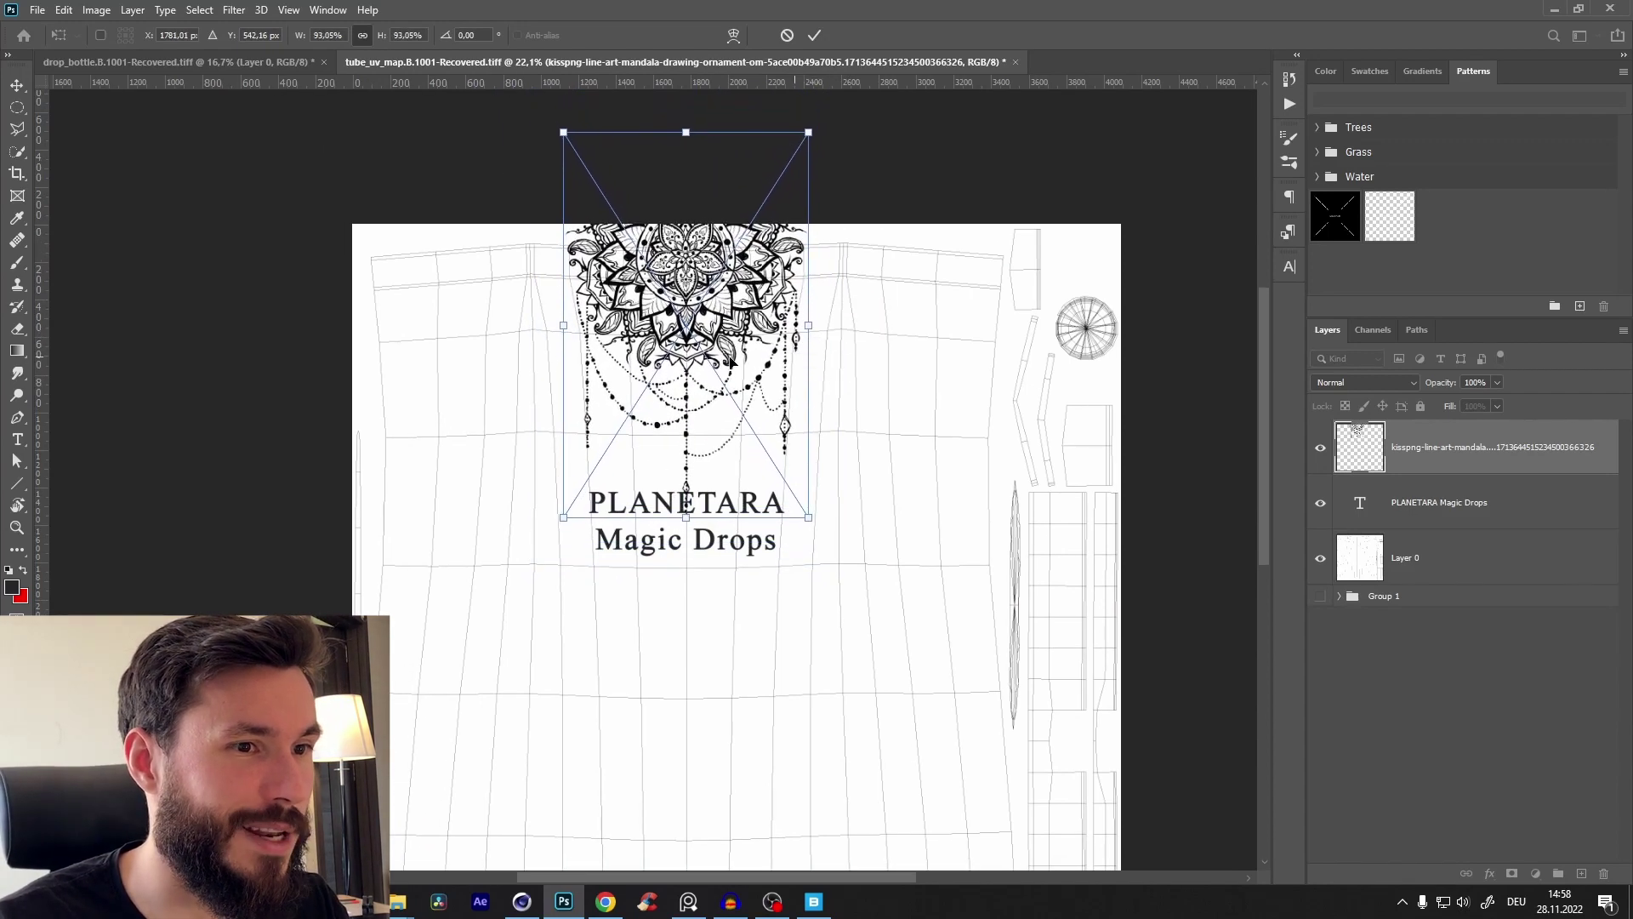
key("z")
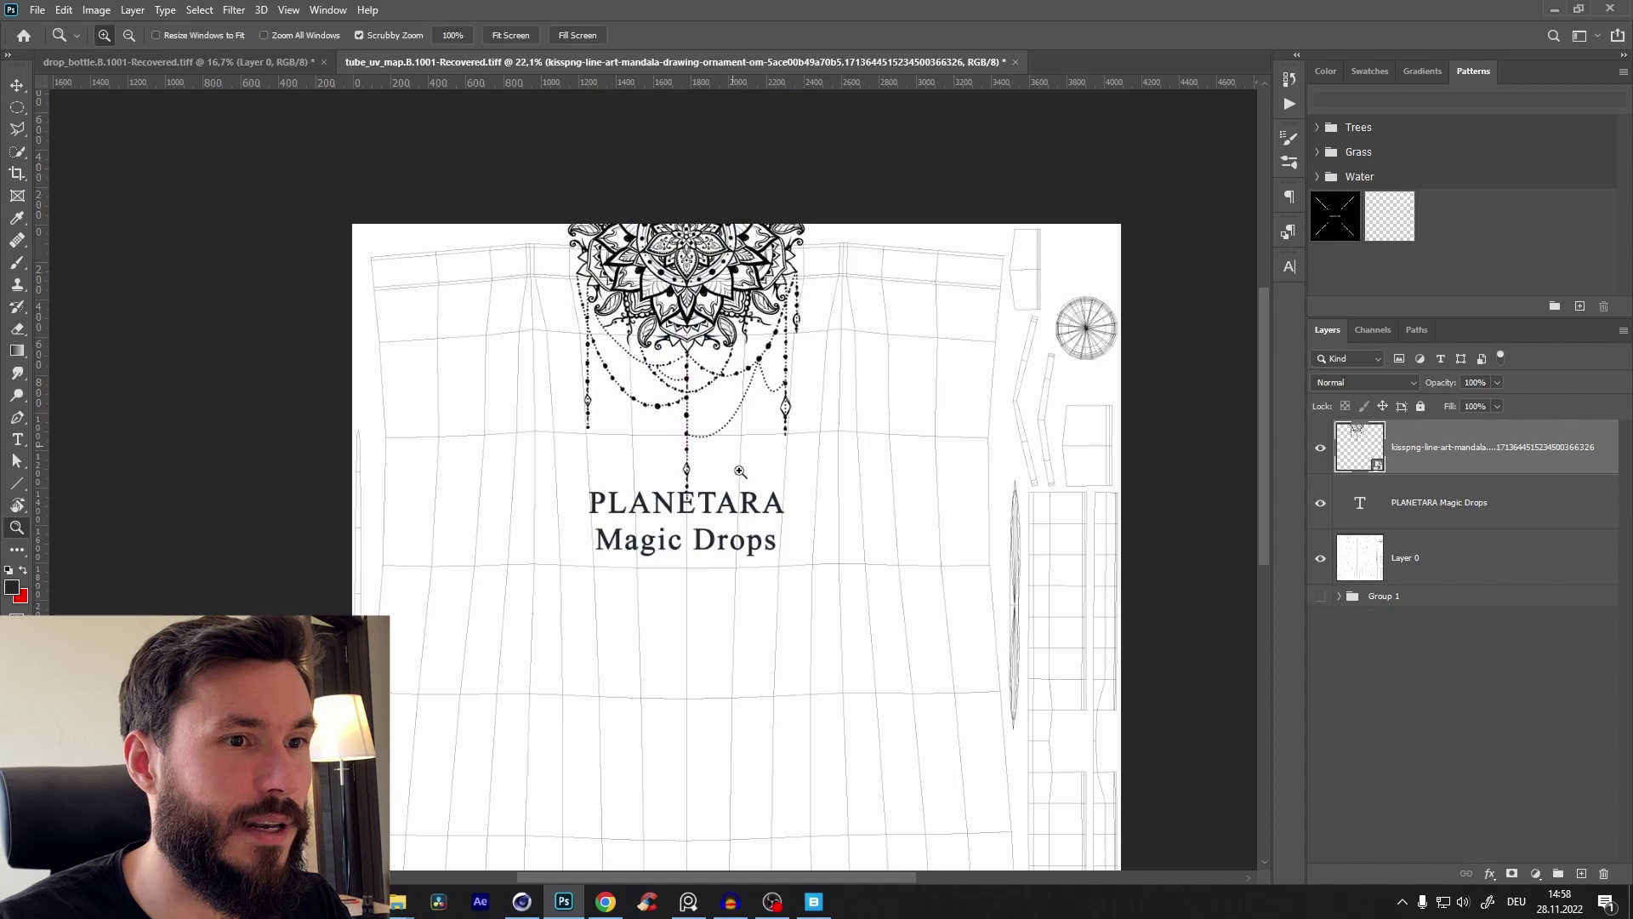
Step: Move the PLANETARA Magic Drops text slightly down so it sits just below the mandala's central pendant
left_click(1435, 502)
key("v")
left_click_drag(698, 522, 698, 540)
left_click_drag(688, 626, 678, 415)
left_click_drag(718, 467, 698, 557)
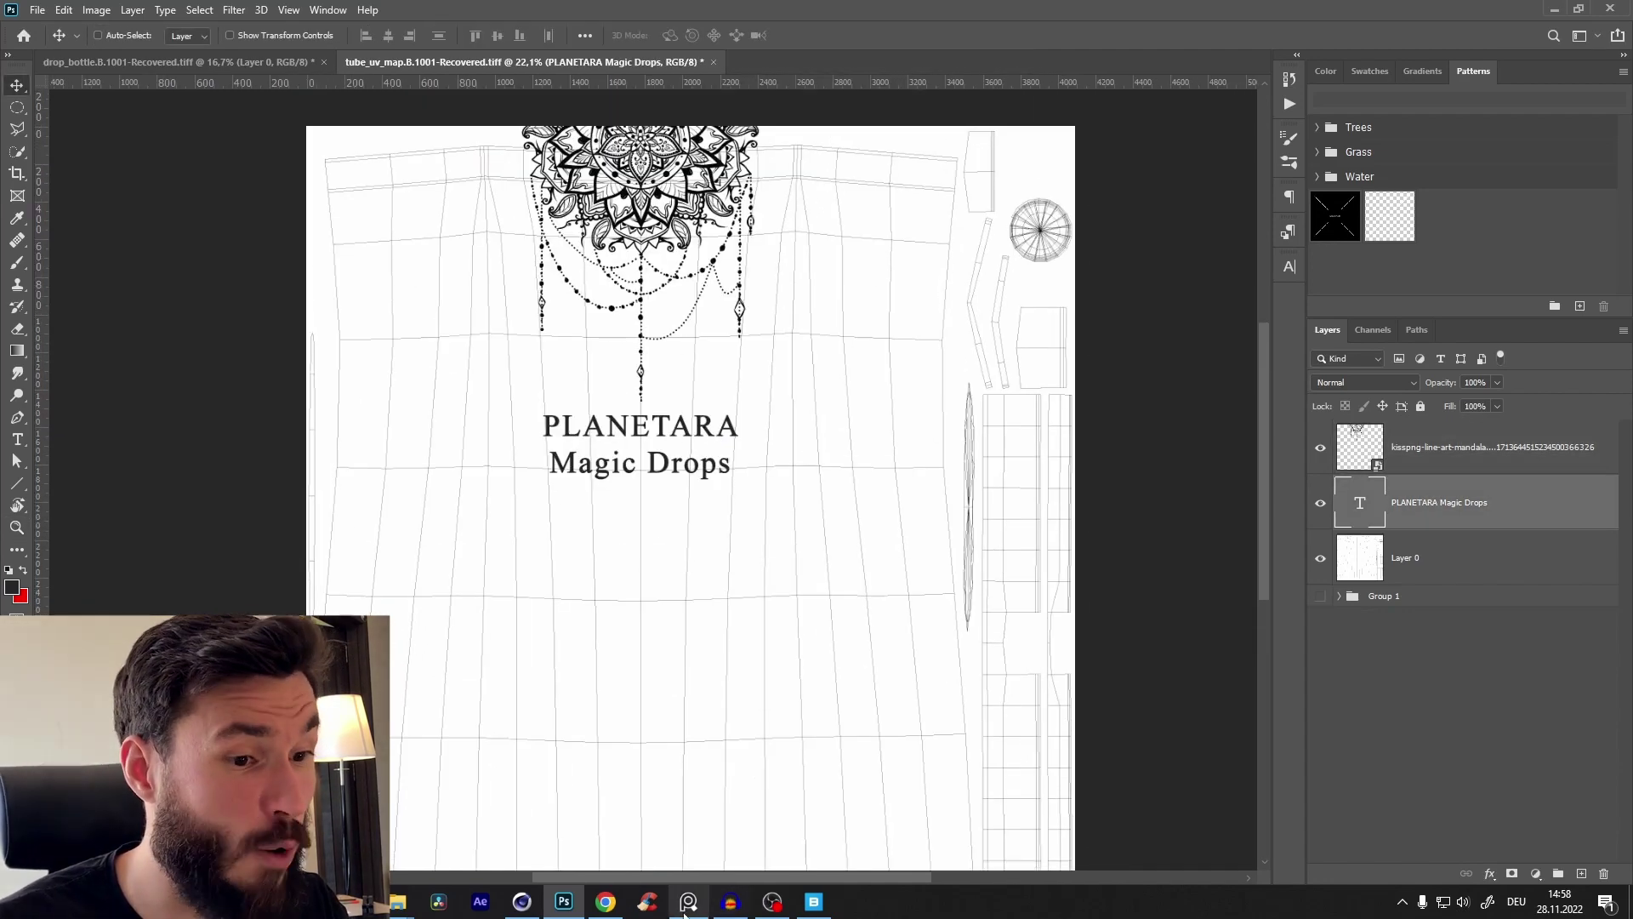
mouse_move(687, 907)
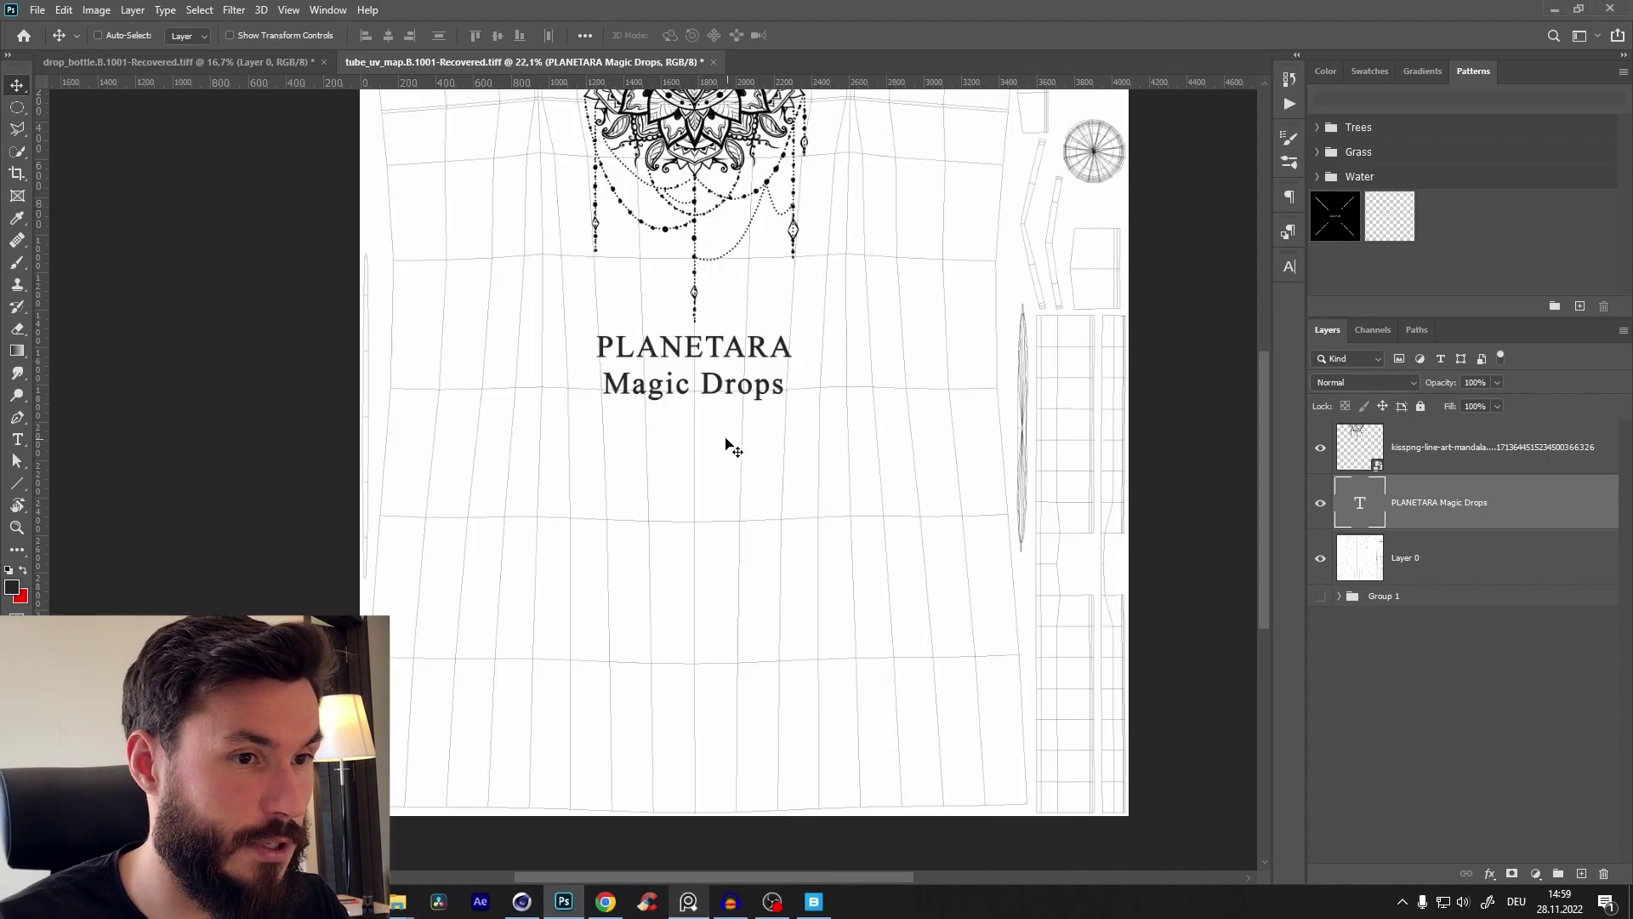
Step: Add a new layer above Layer 0 and outline a large triangle over the UV map's lower-left corner with the Polygonal Lasso
left_click_drag(706, 540, 693, 561)
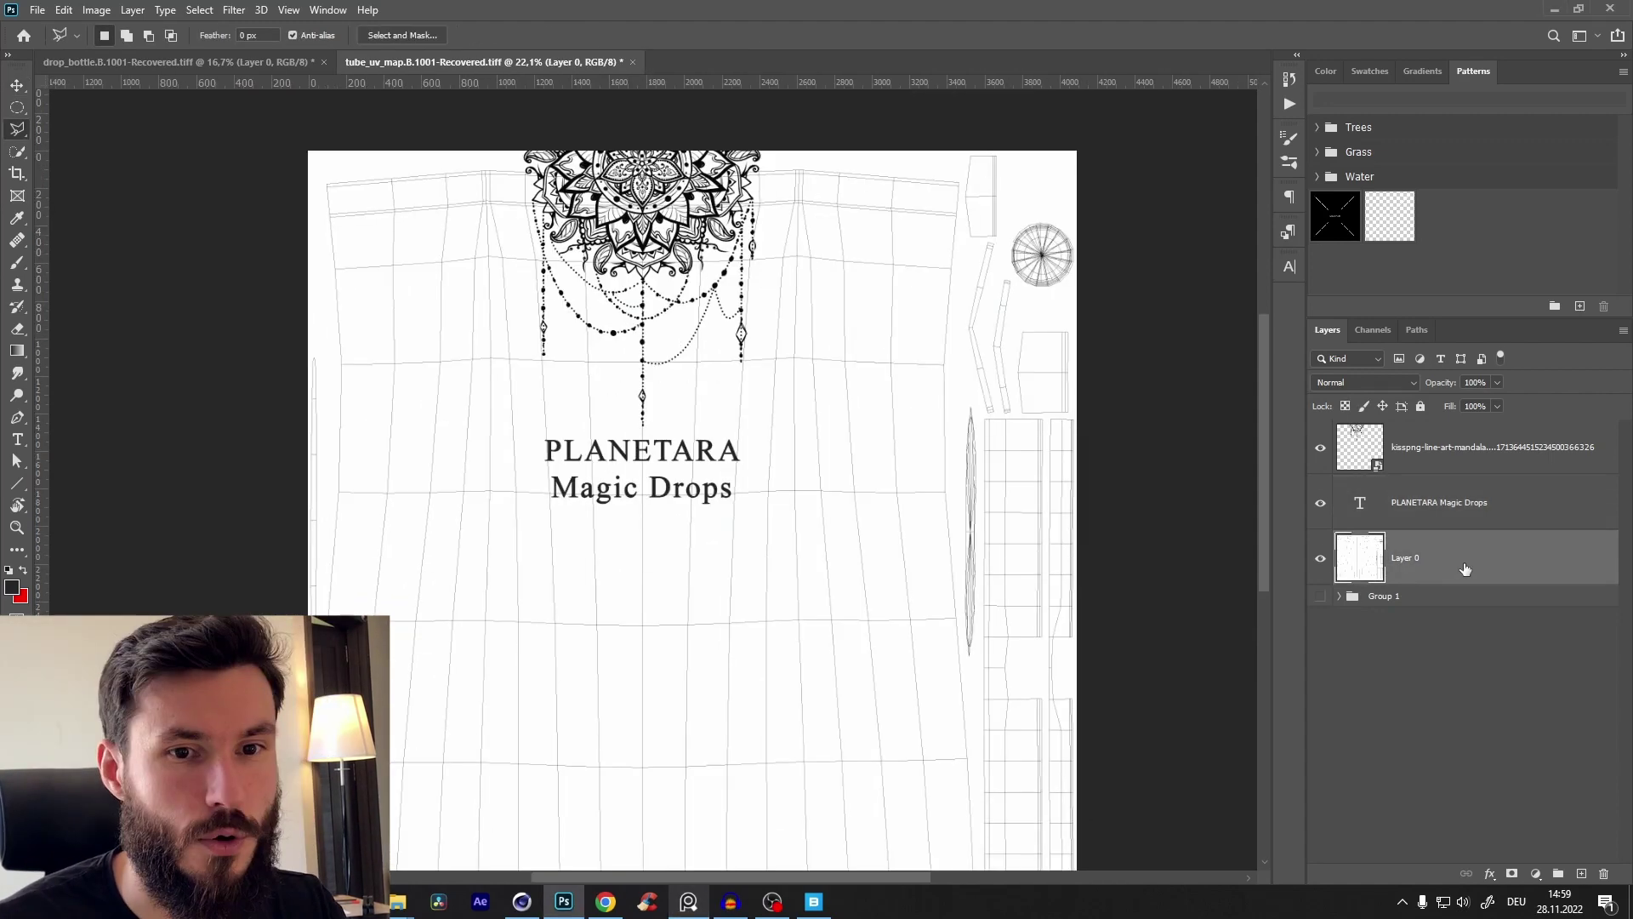
left_click_drag(775, 536, 755, 476)
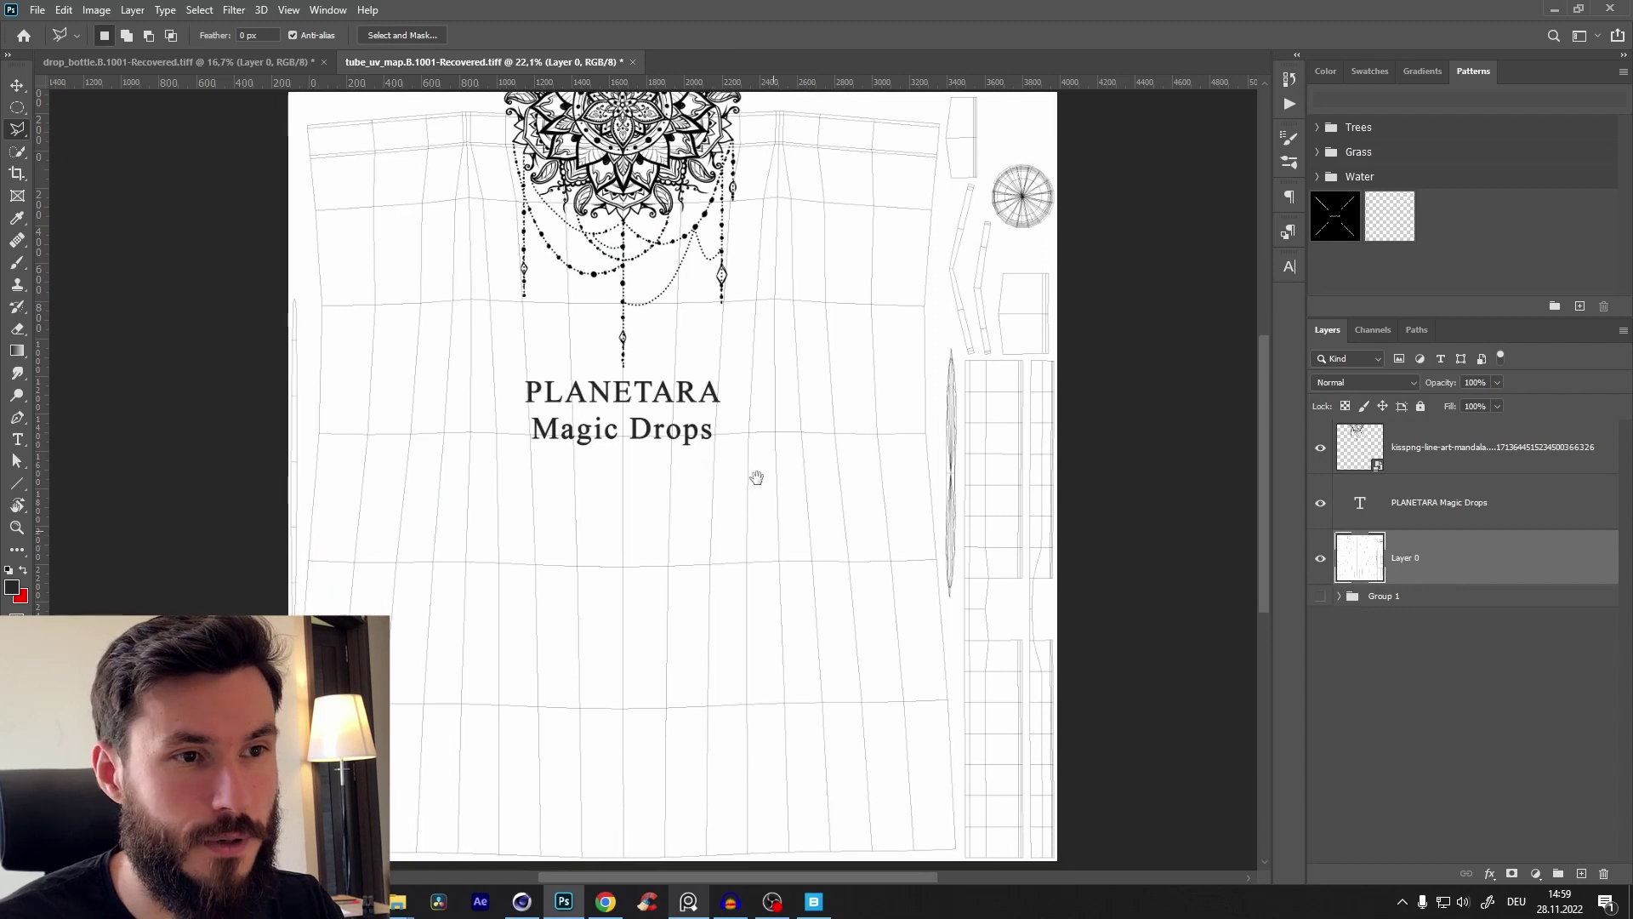
left_click(1581, 873)
left_click_drag(625, 453, 638, 455)
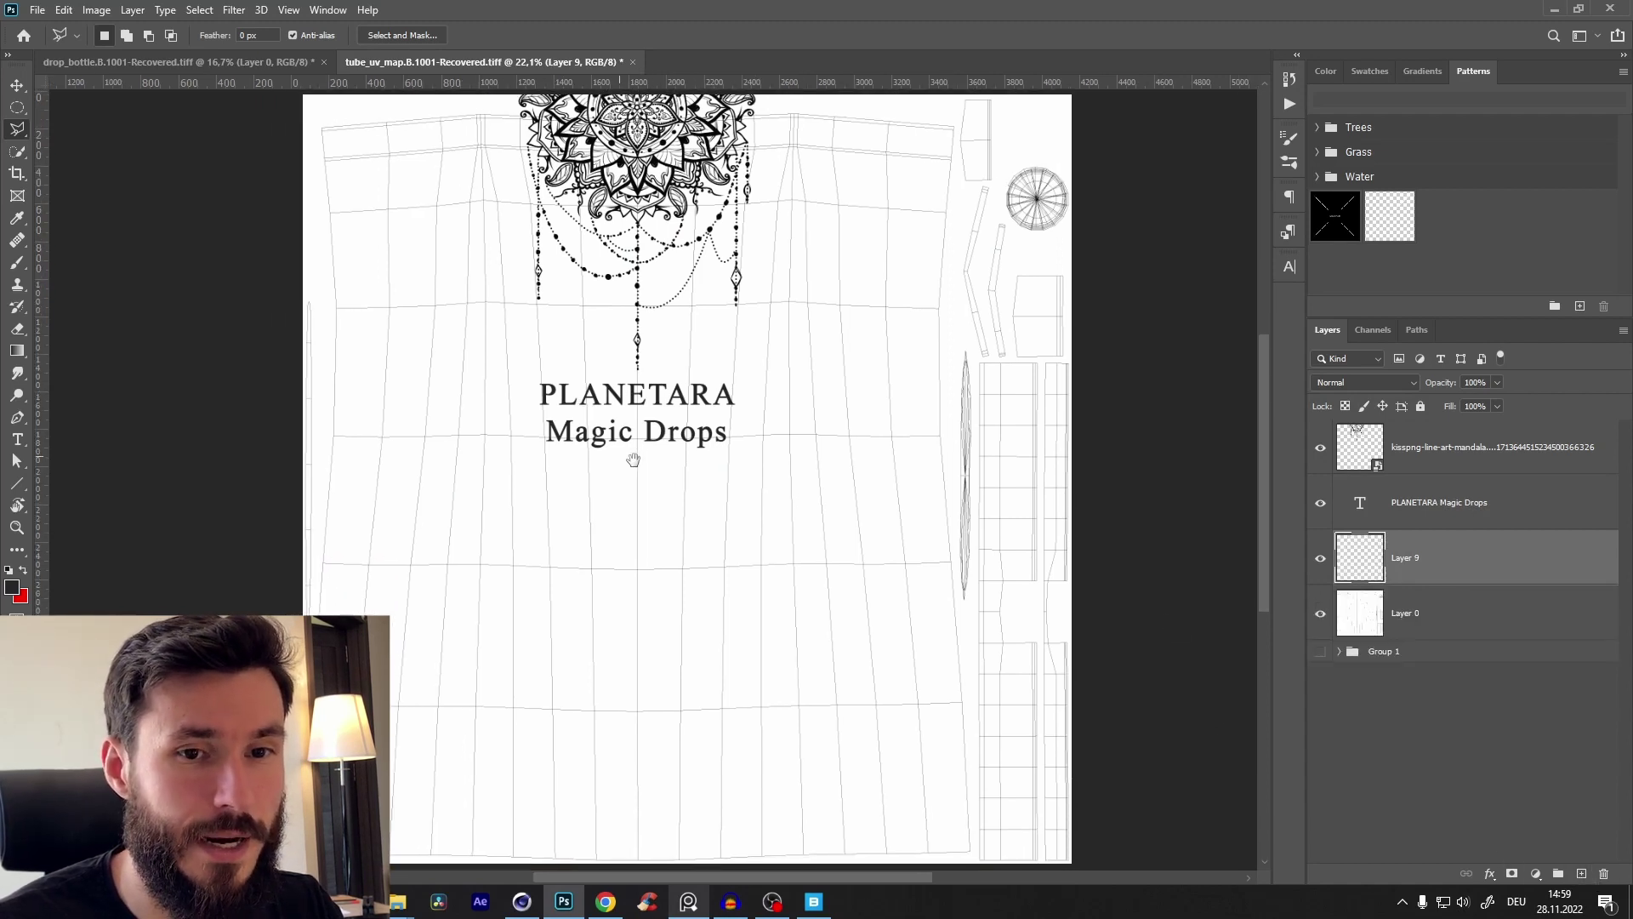
right_click(19, 129)
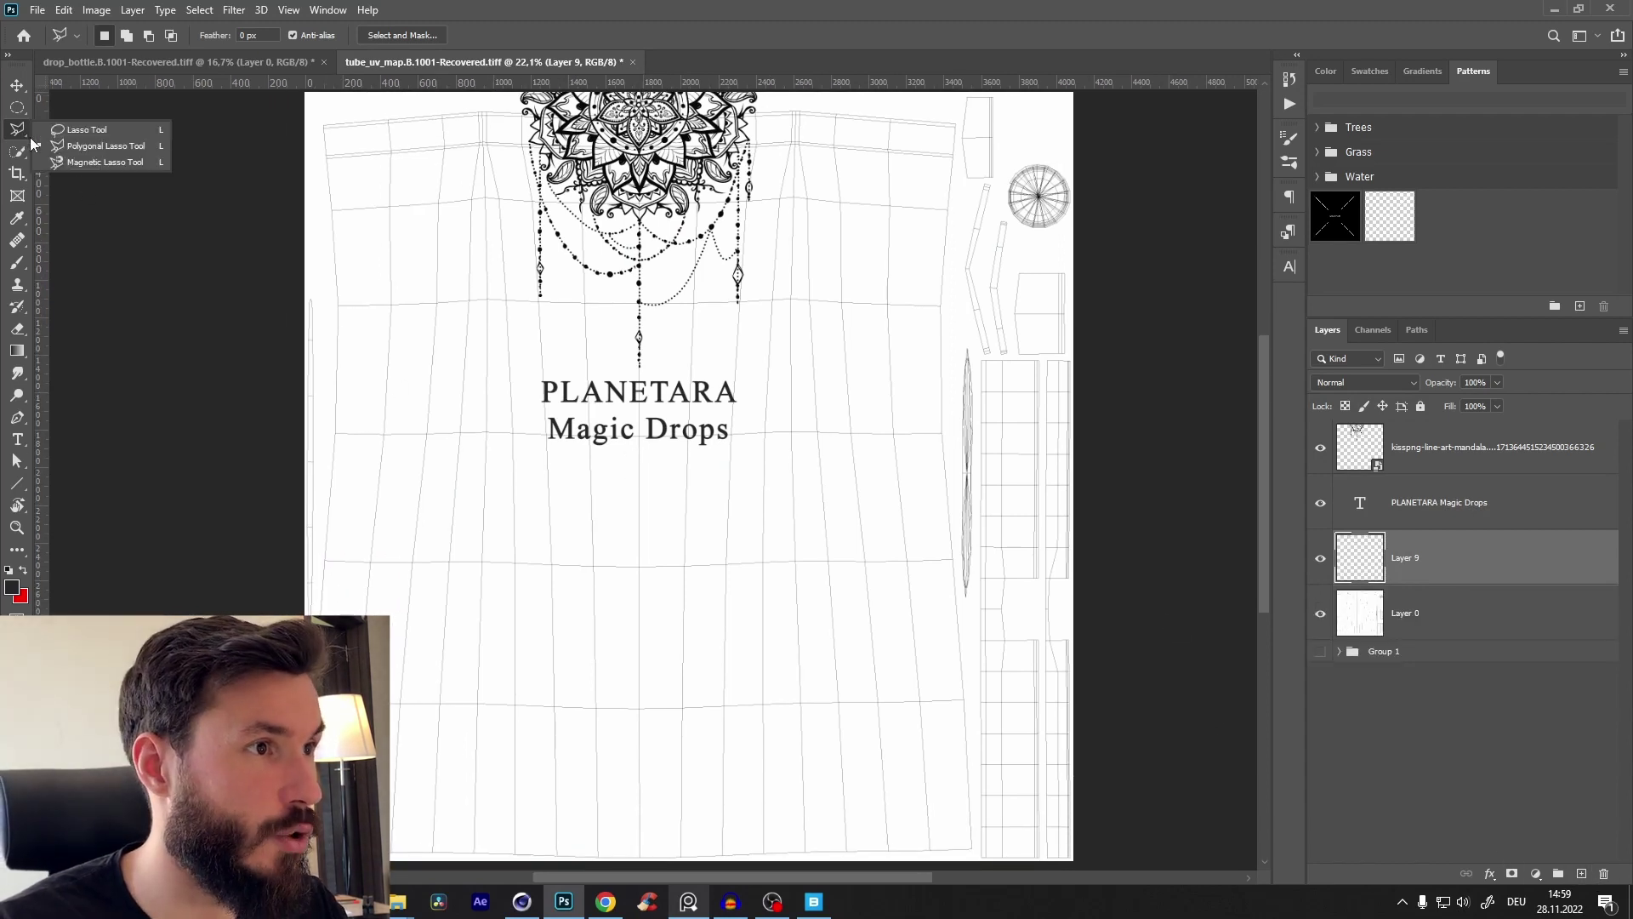
left_click(102, 145)
left_click_drag(518, 517, 518, 493)
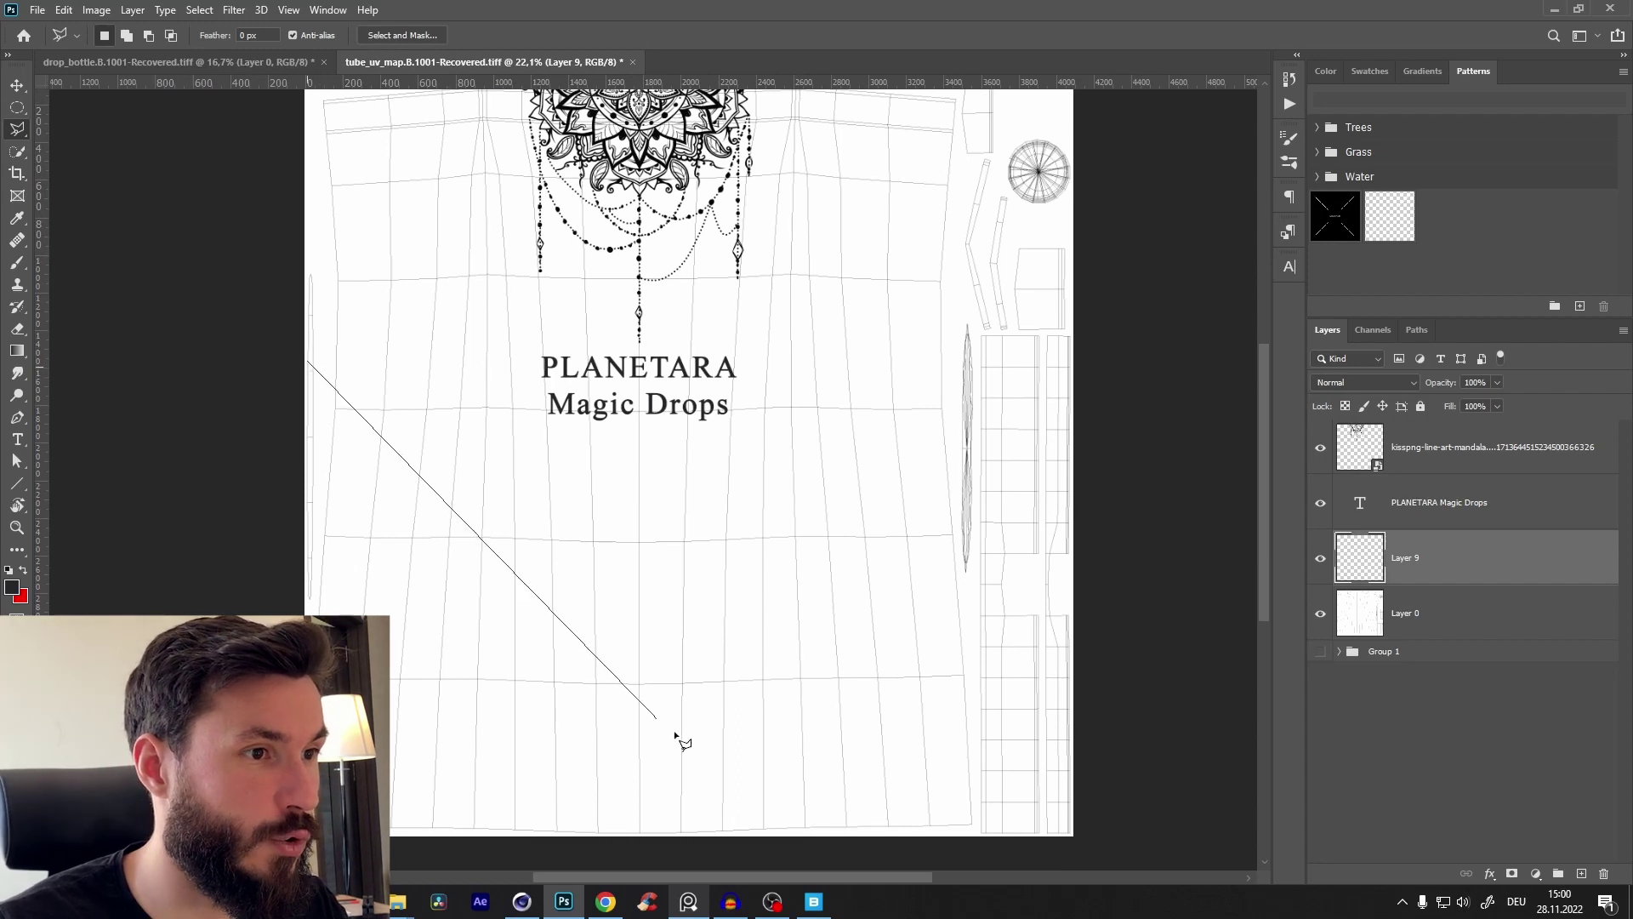
left_click(848, 826)
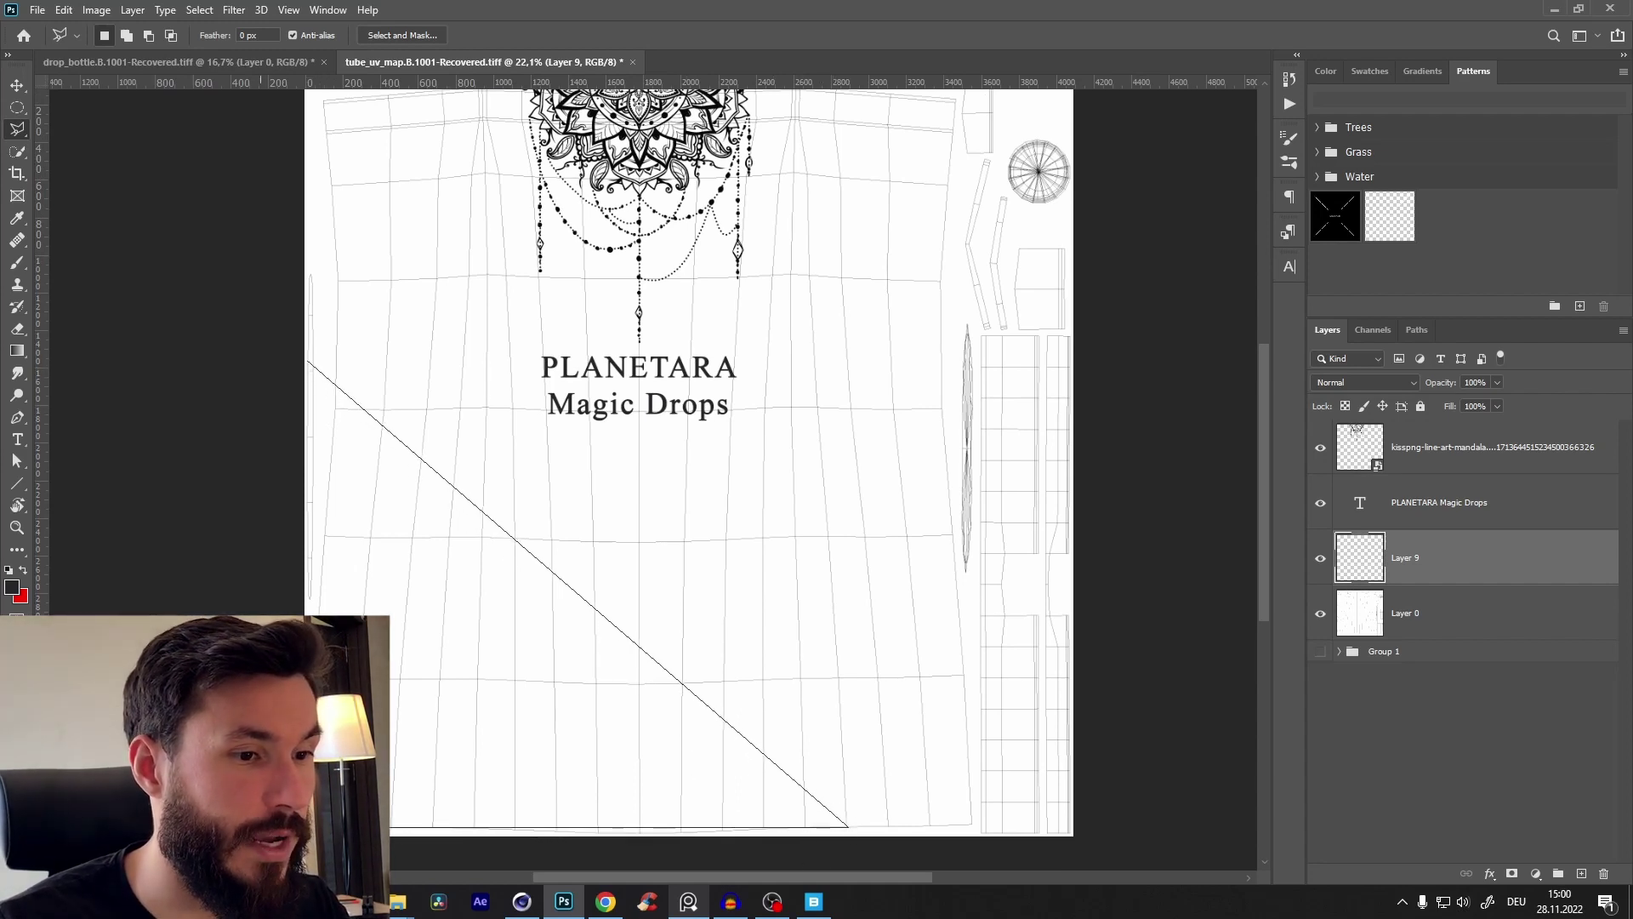
key("Escape")
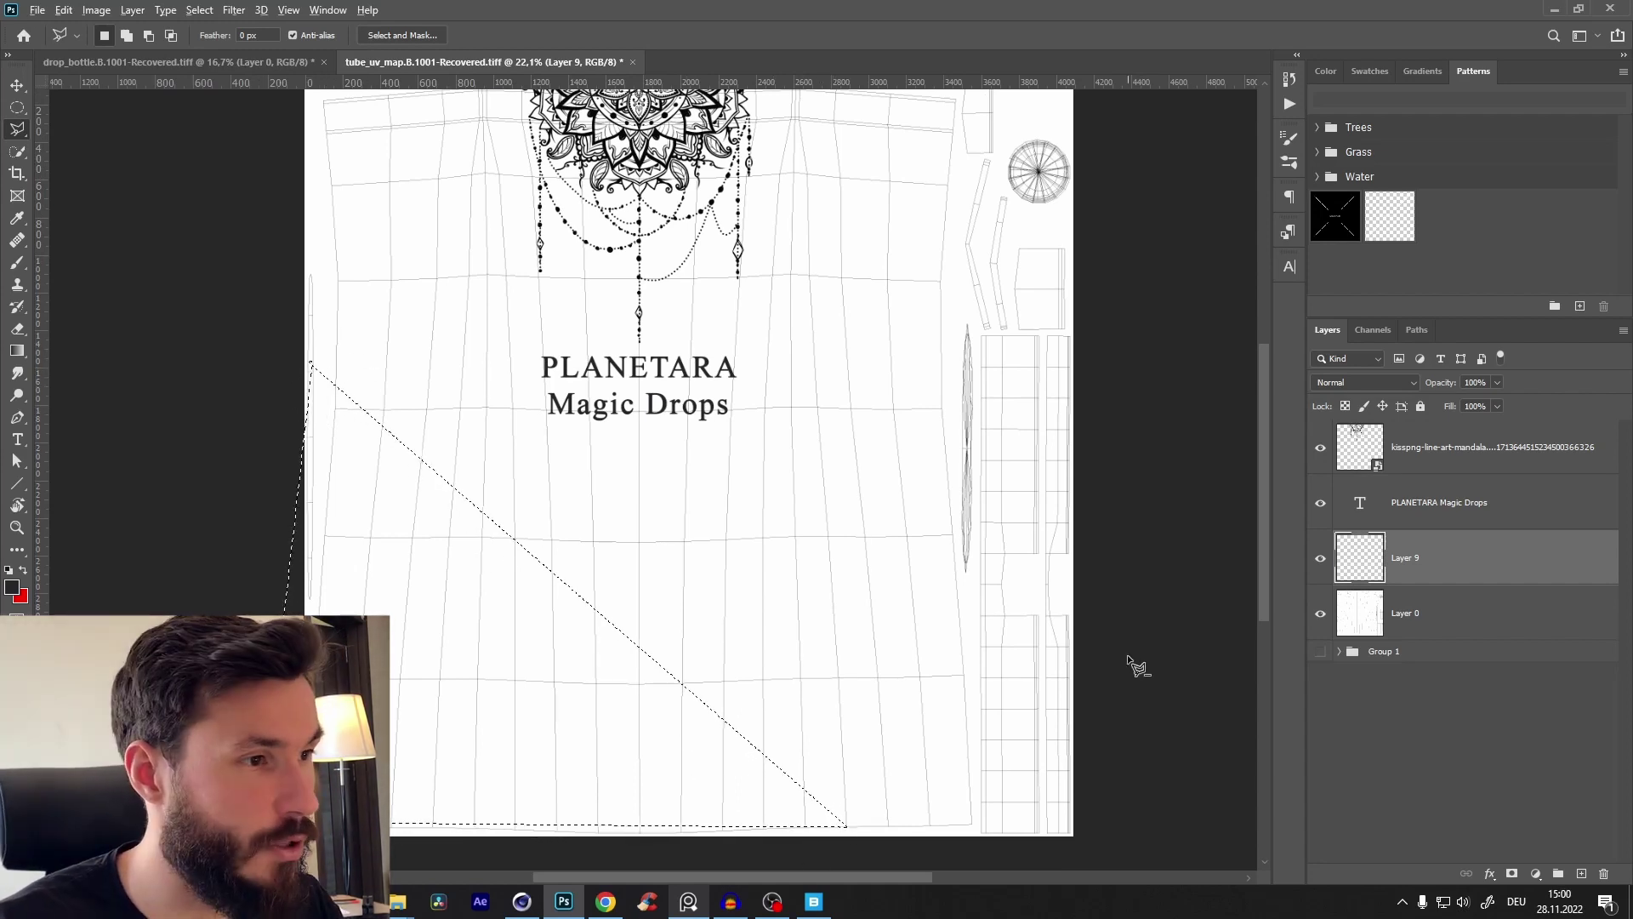
Step: Reset the colours to their defaults, fill the lower-left triangular selection with black and deselect it
key("alt+BackSpace")
key("d")
key("alt+BackSpace")
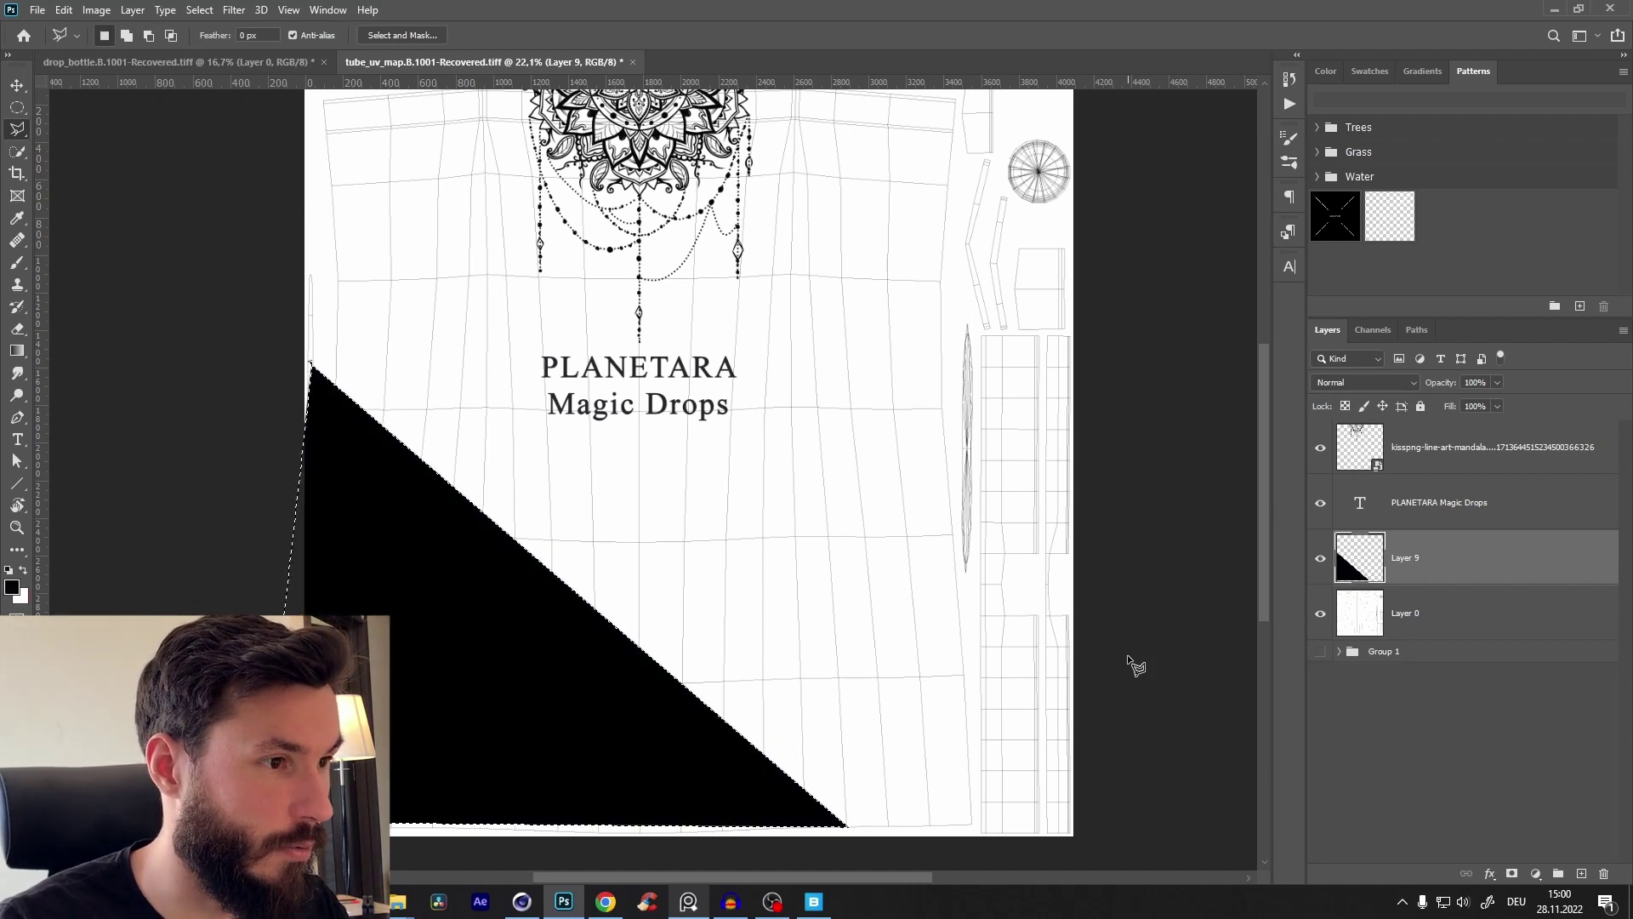
key("ctrl+d")
scroll(763, 609, "down", 3)
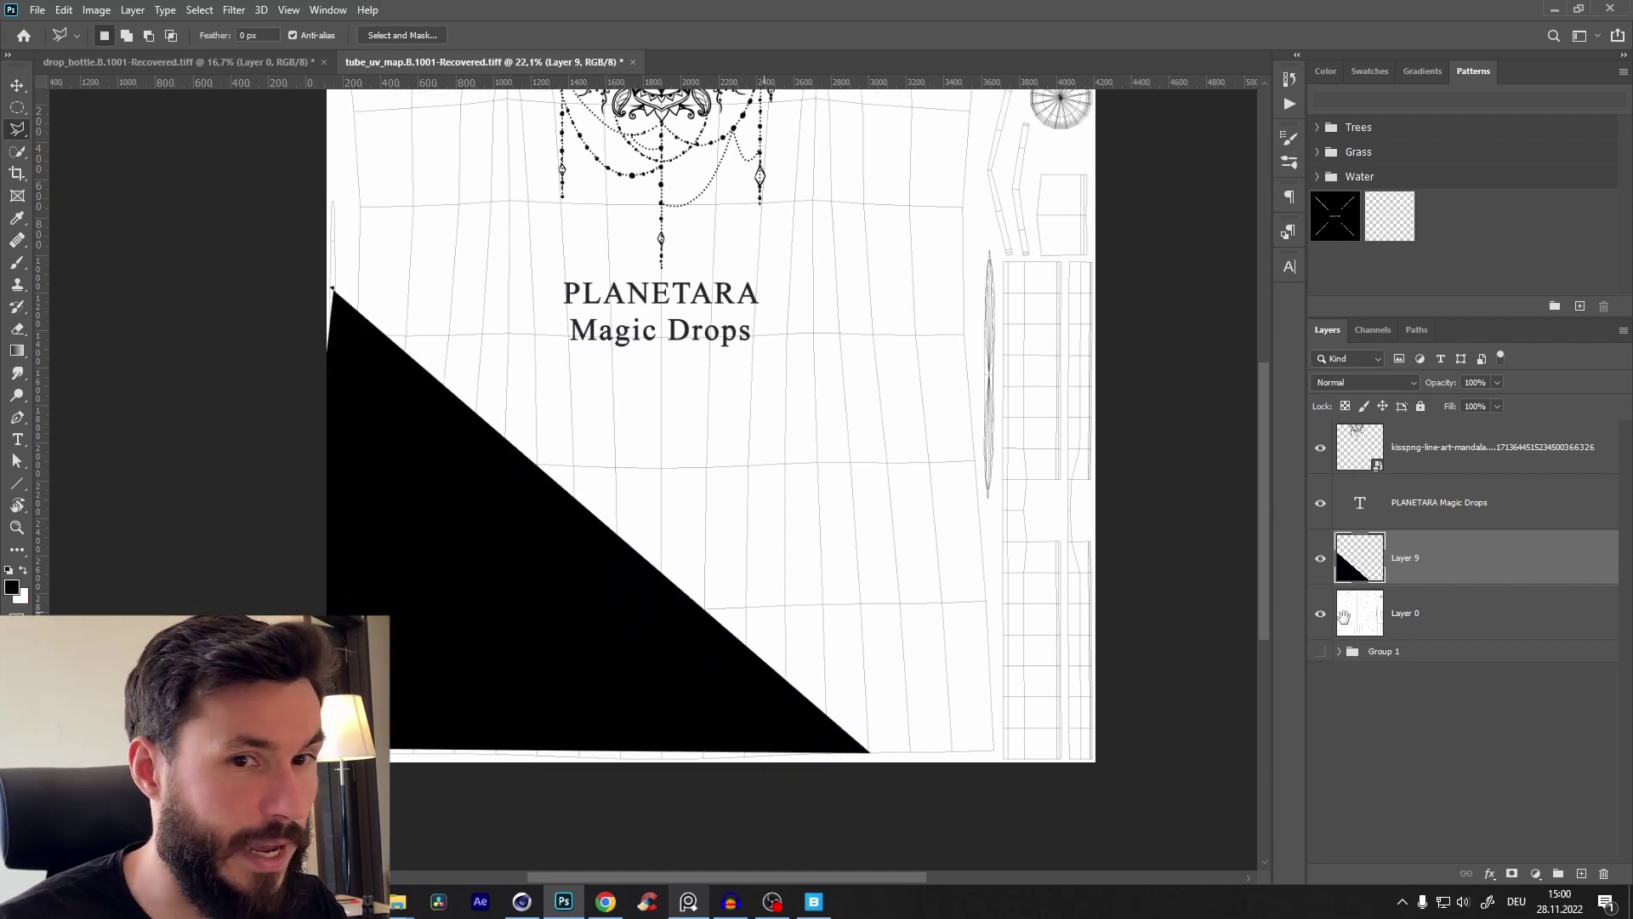
Step: Add another new layer and outline an overlapping triangle over the lower-right part of the tube UV map with the Polygonal Lasso
left_click(1581, 874)
left_click_drag(693, 463, 666, 516)
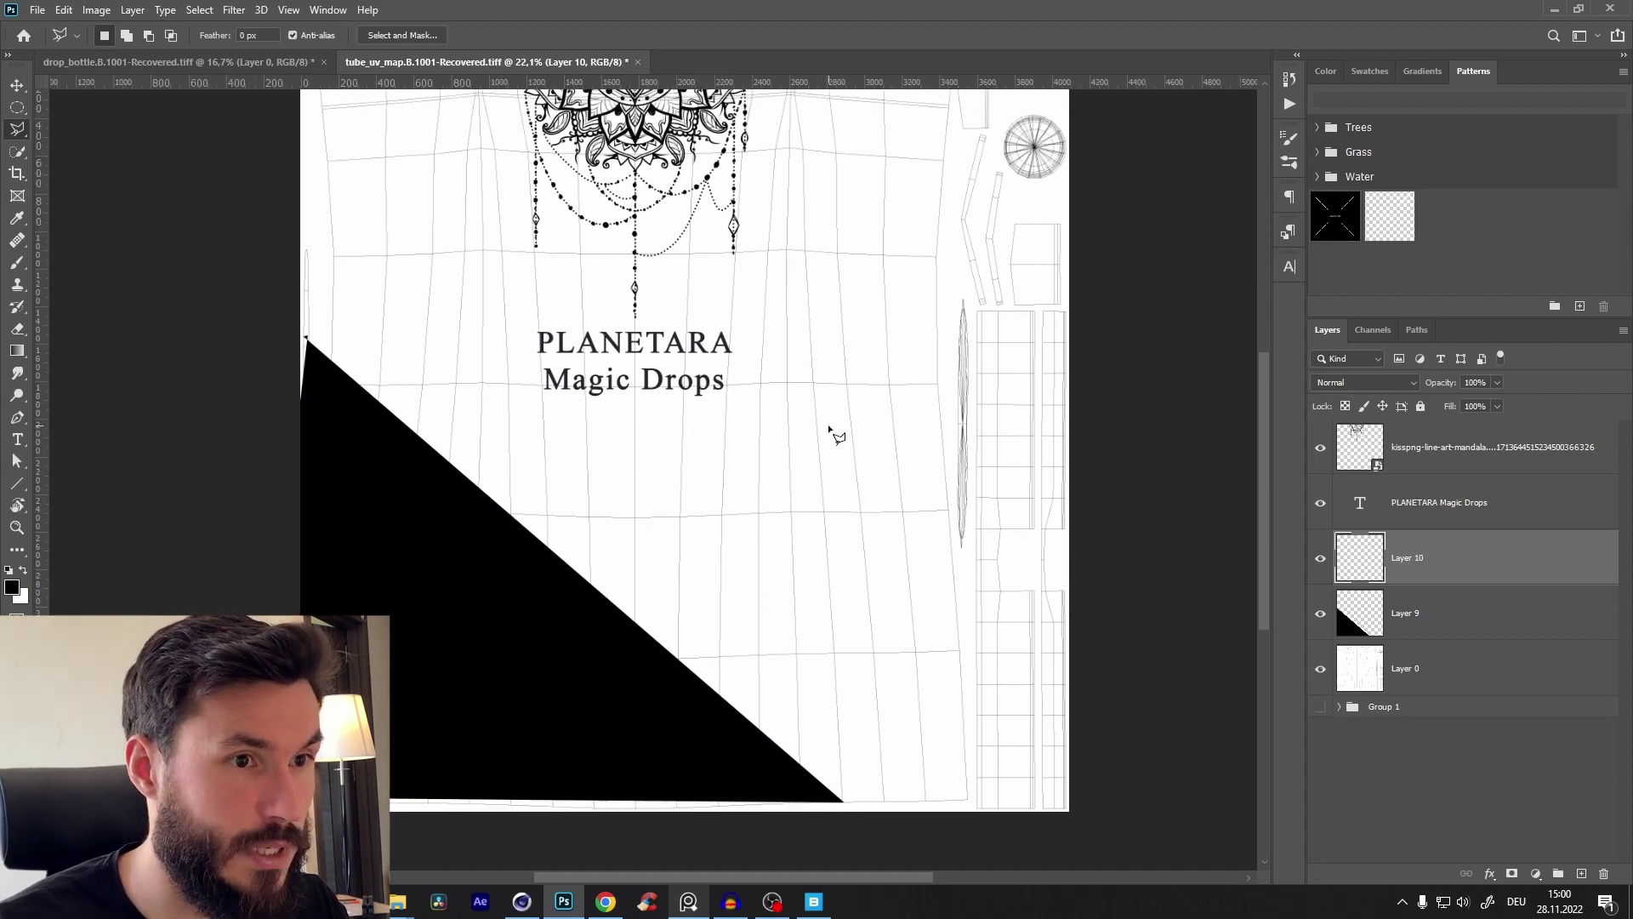
left_click(942, 313)
left_click(509, 844)
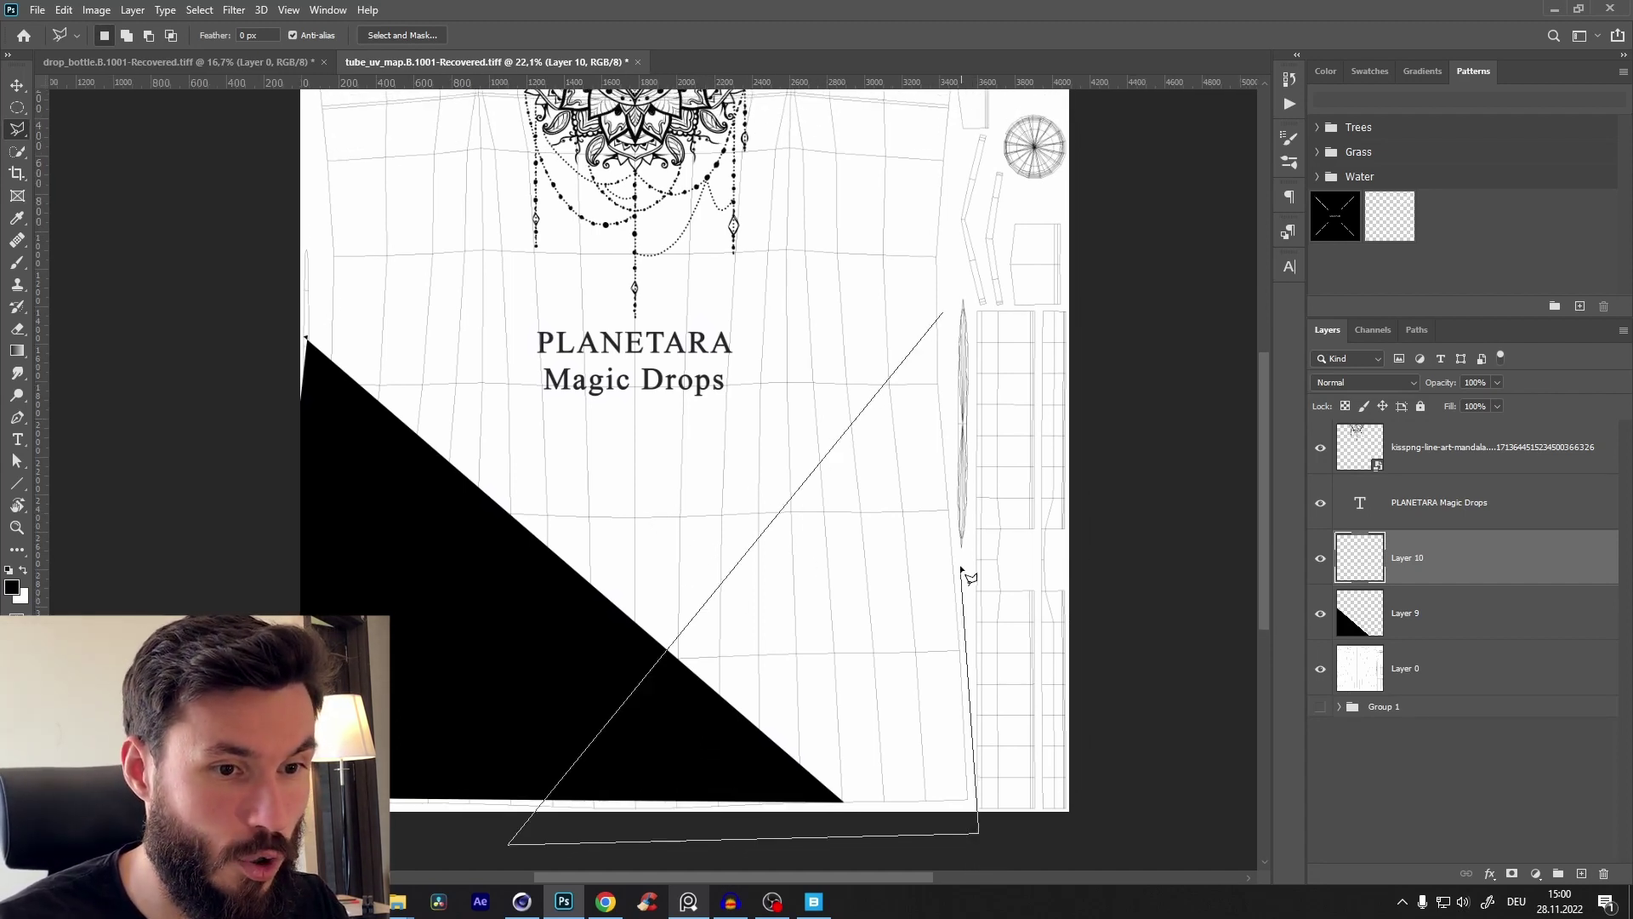
left_click(944, 314)
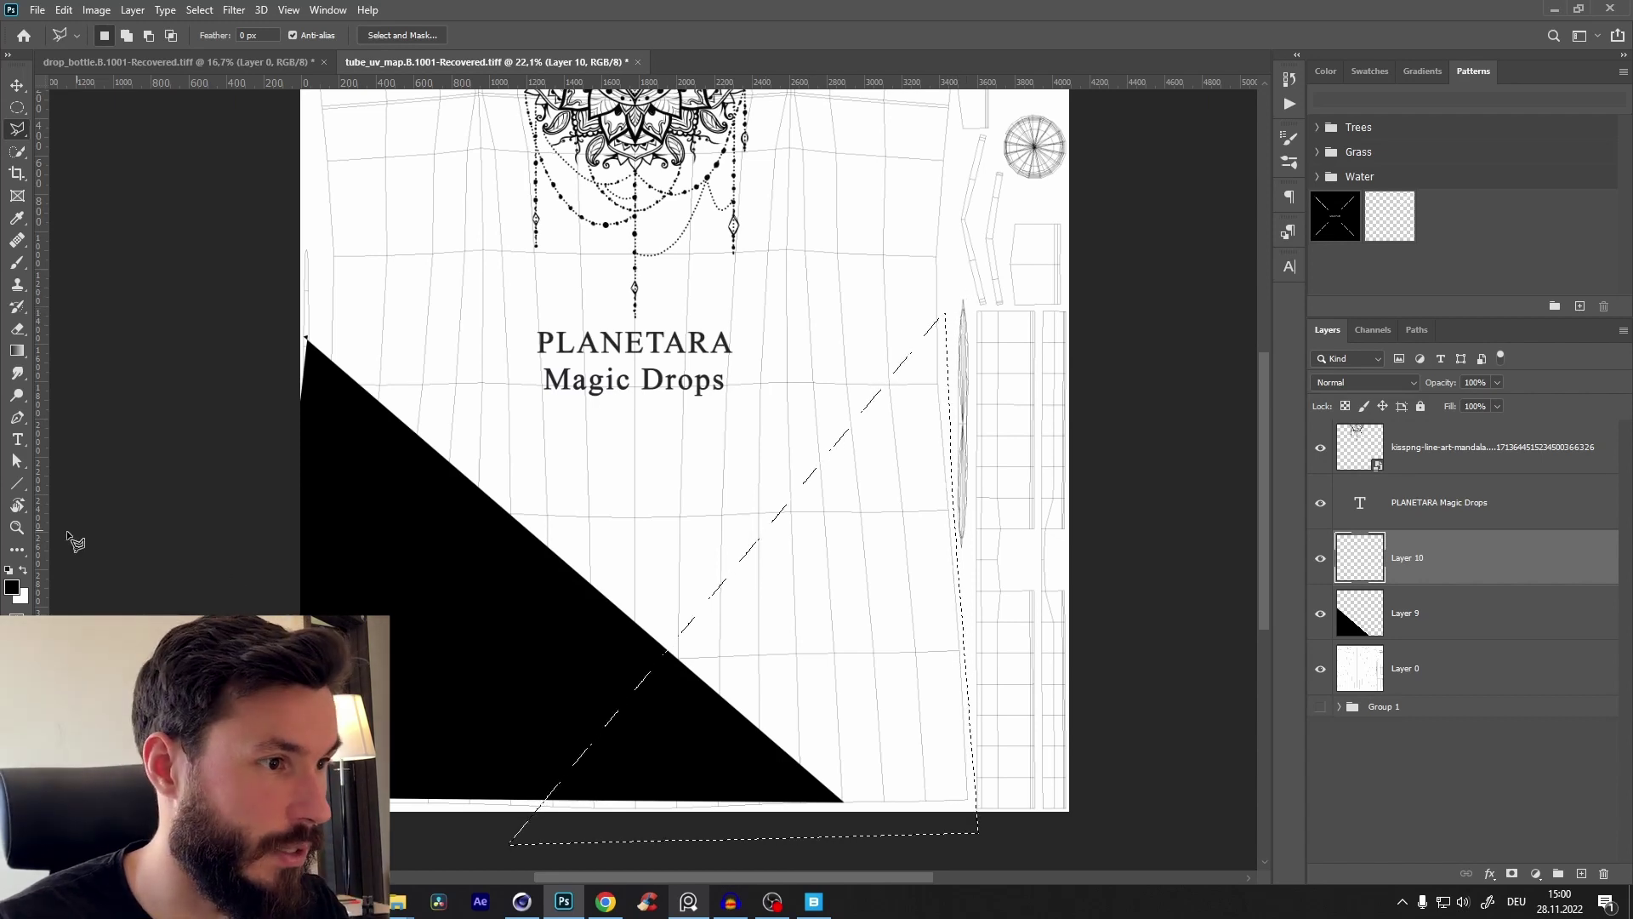
Step: Set the foreground colour to grey 6d6d6d, fill the lower-right triangular selection with it and deselect
left_click(12, 586)
left_click_drag(1021, 607, 951, 607)
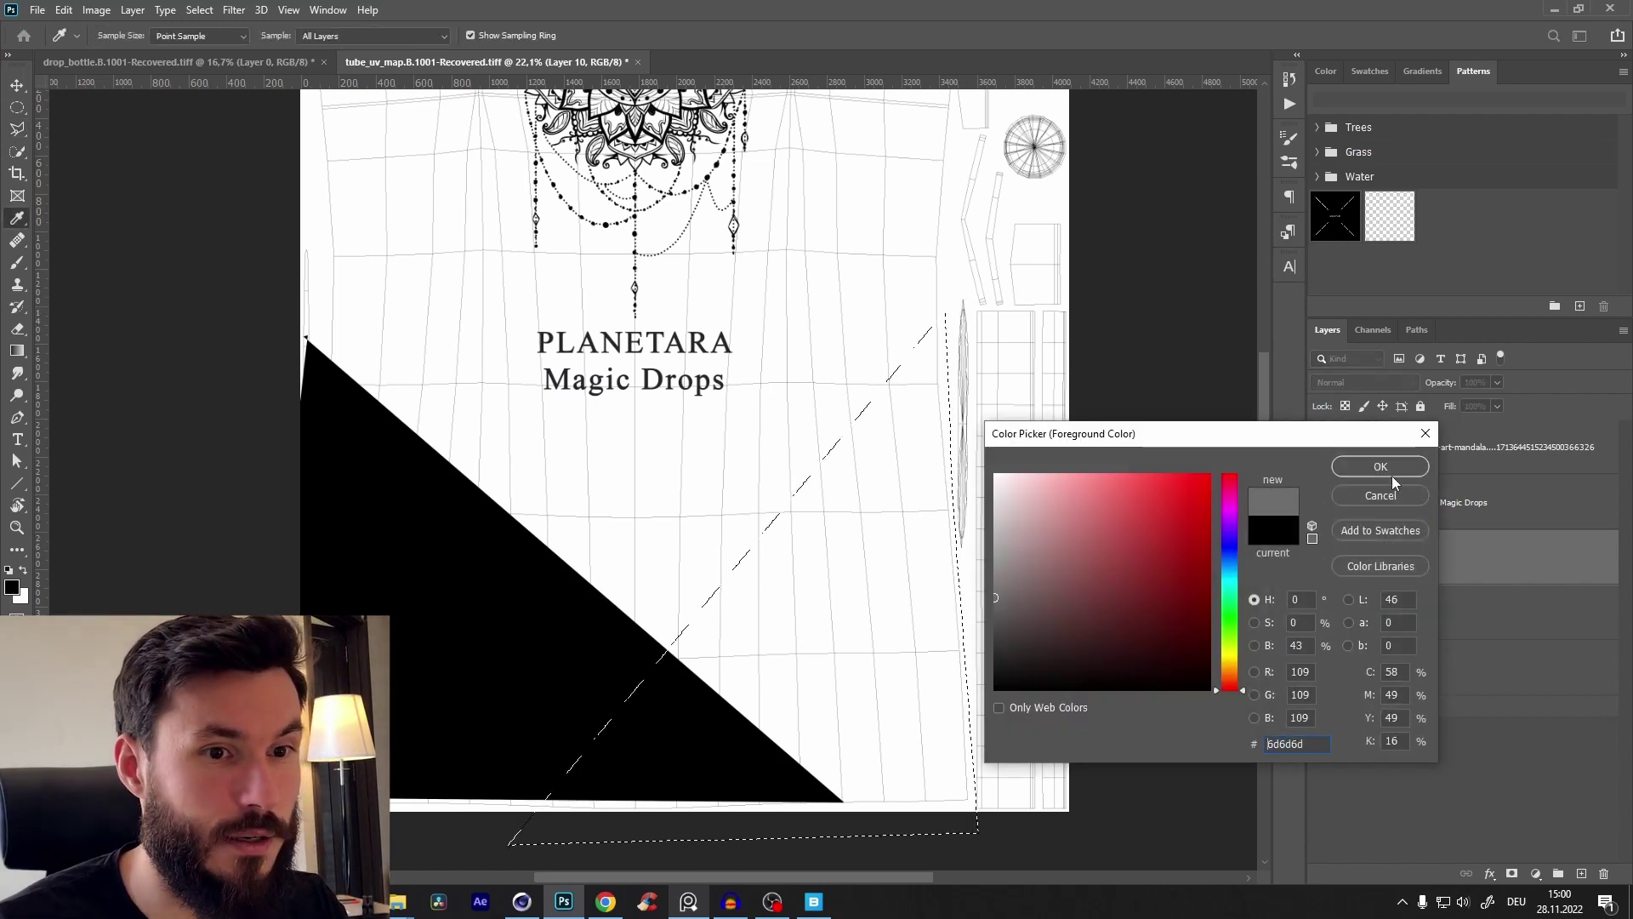
left_click(1390, 471)
key("alt+BackSpace")
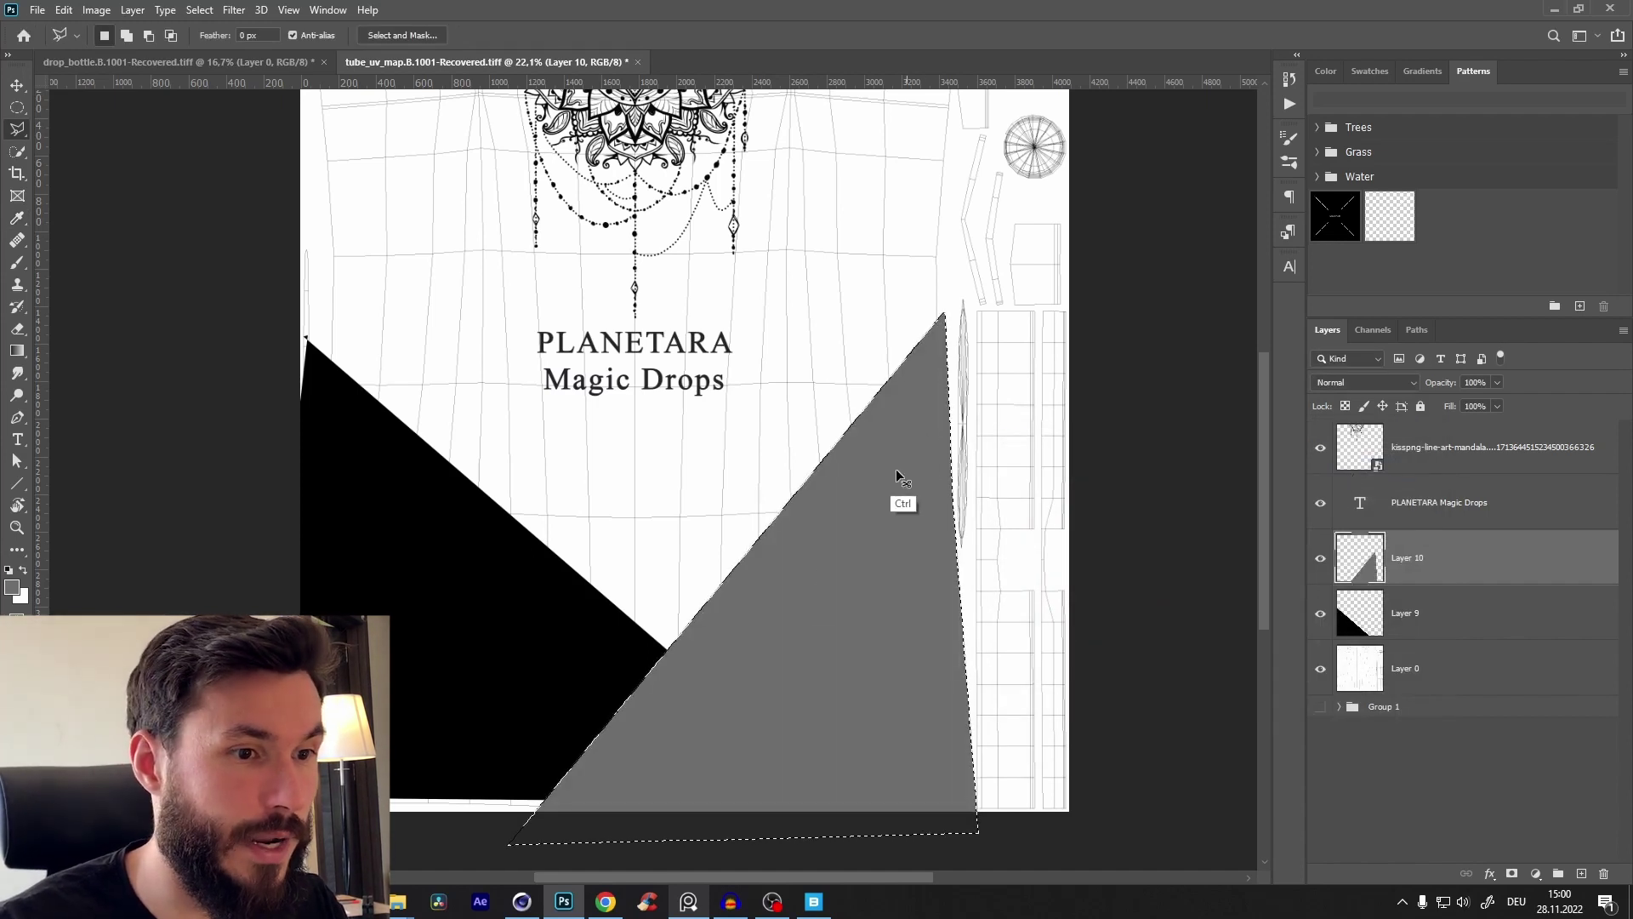
key("ctrl+d")
Step: Move the black triangle's layer above the grey triangle's layer so the black shape overlaps the grey one
left_click_drag(749, 566, 860, 535)
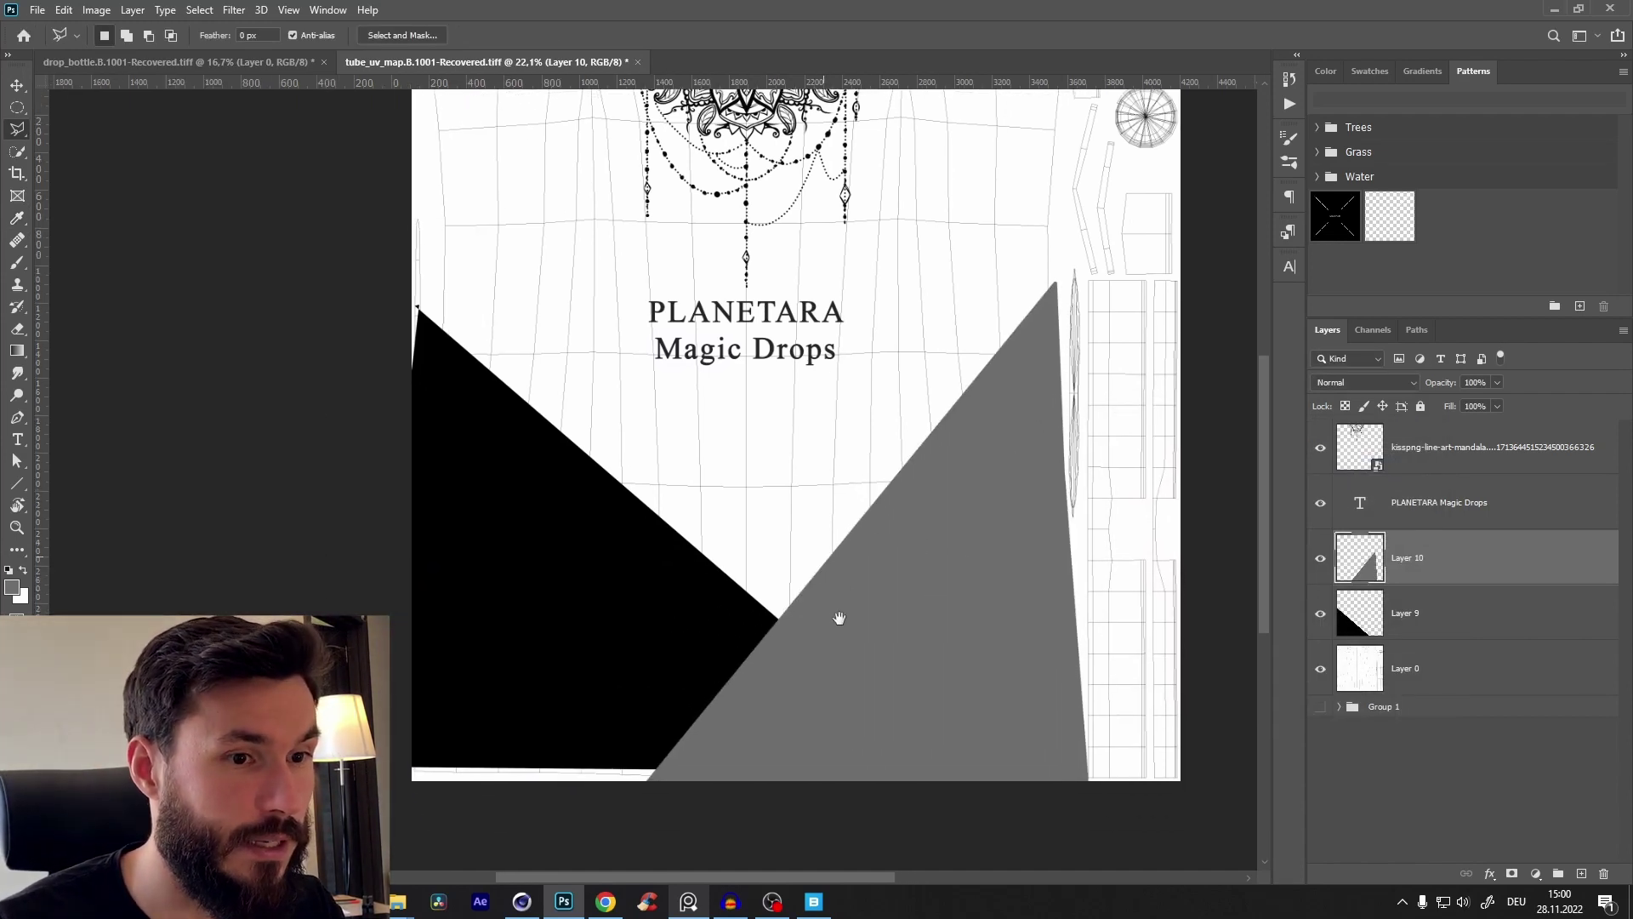
left_click_drag(839, 619, 836, 608)
key("v")
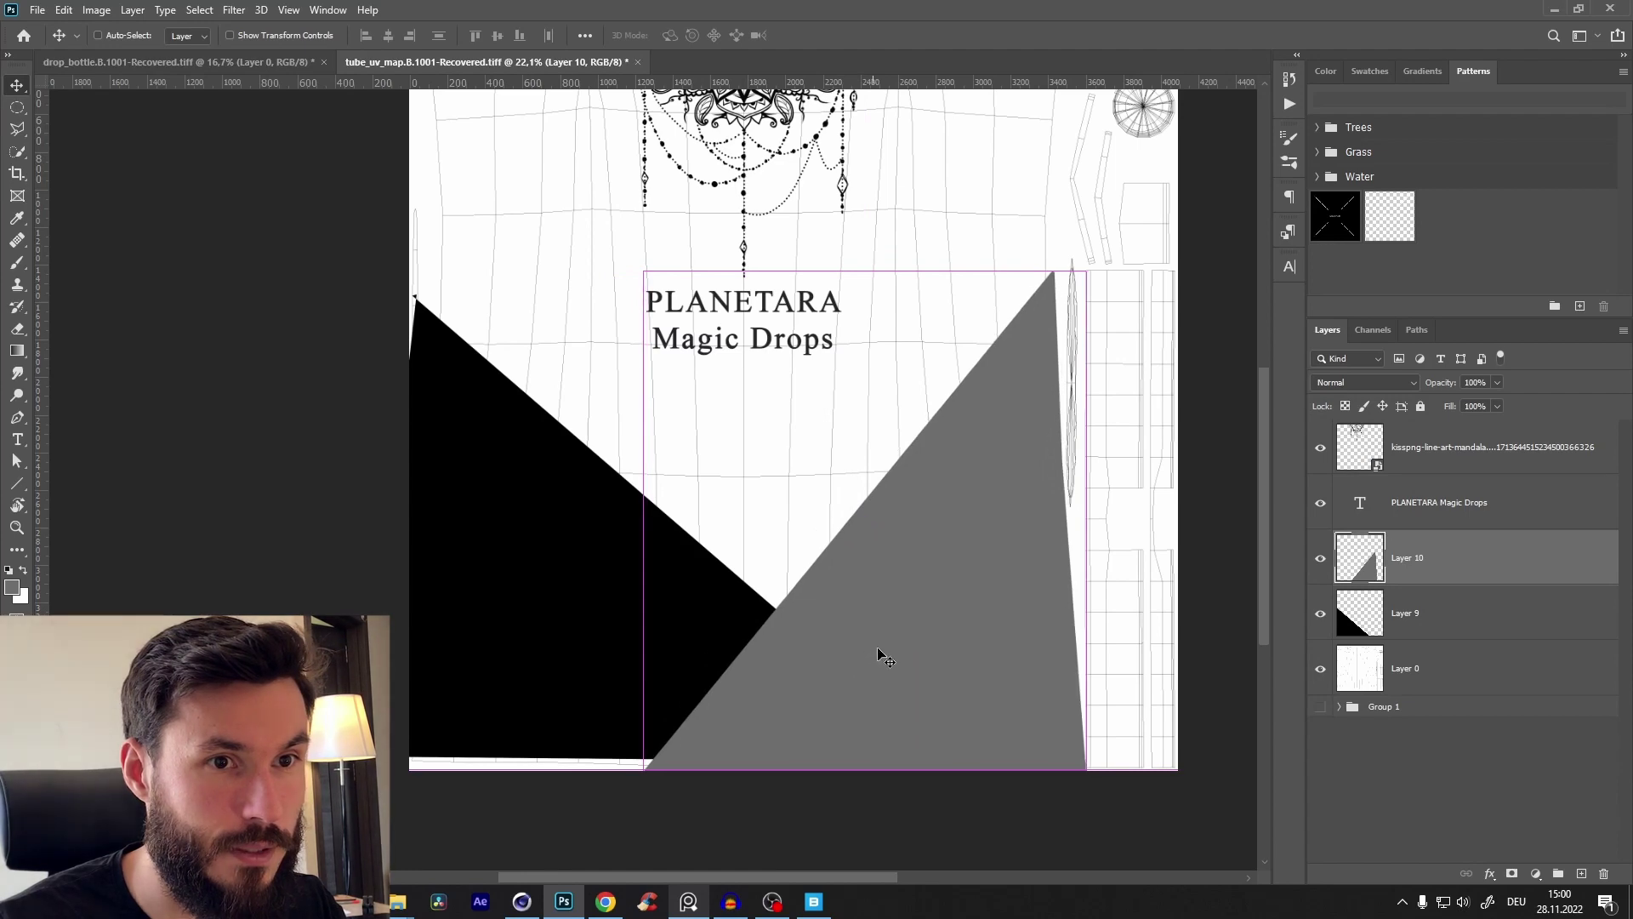
scroll(821, 636, "up", 2)
scroll(818, 416, "up", 1)
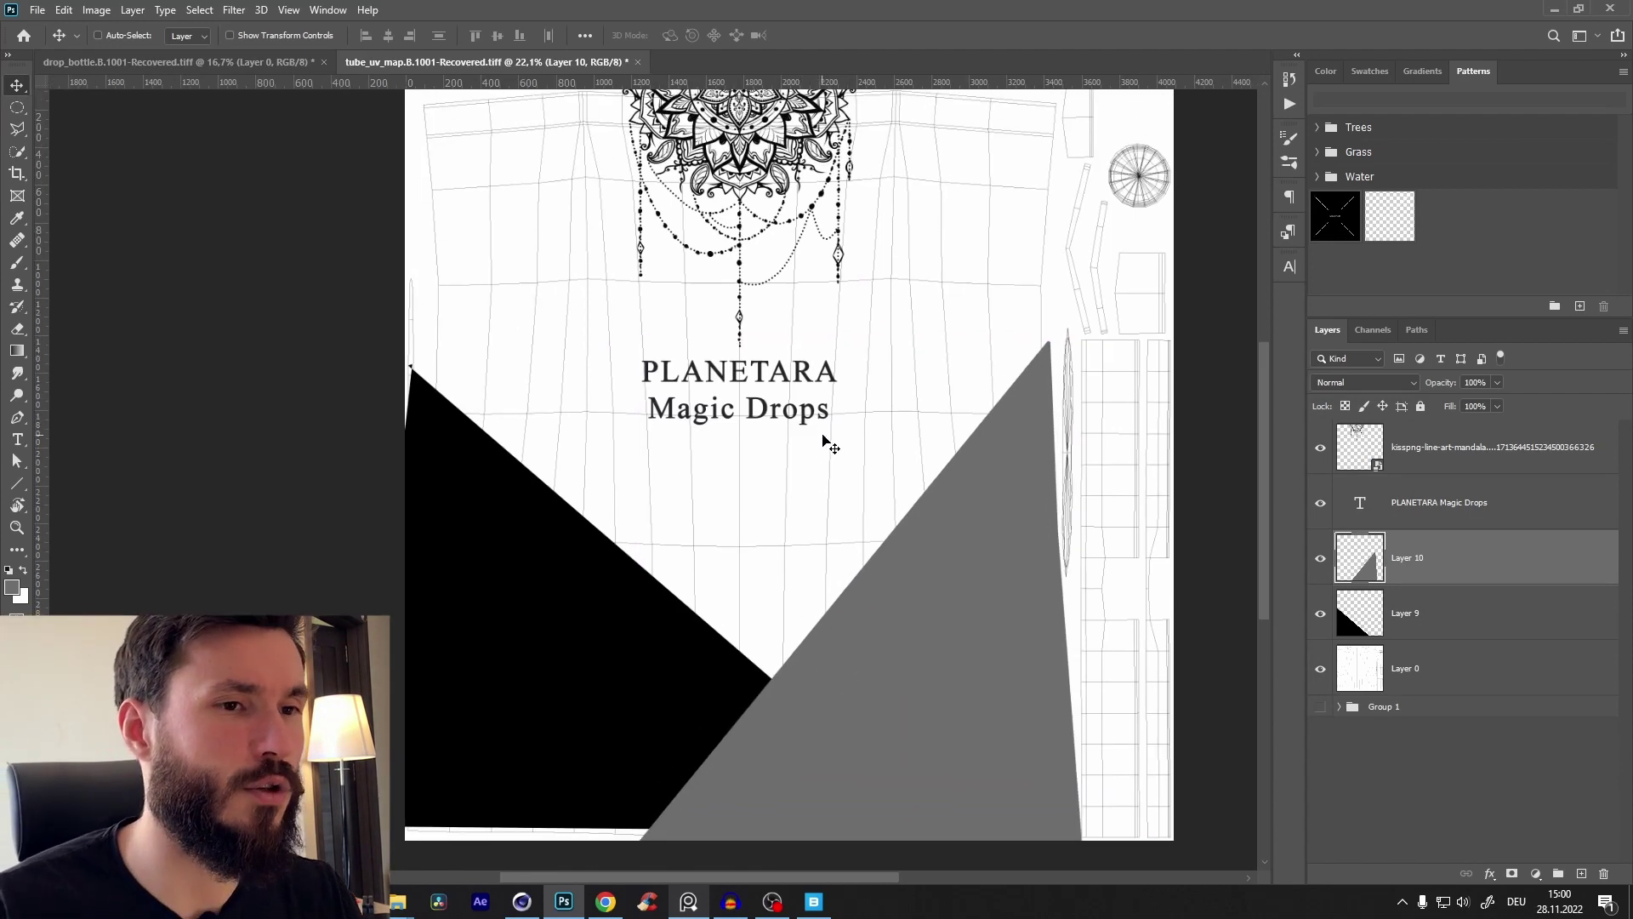
key("z")
mouse_move(821, 440)
left_mouse_down()
mouse_move(780, 465)
mouse_move(828, 468)
left_mouse_up()
left_click_drag(828, 468, 793, 536)
left_click(437, 628, "ctrl")
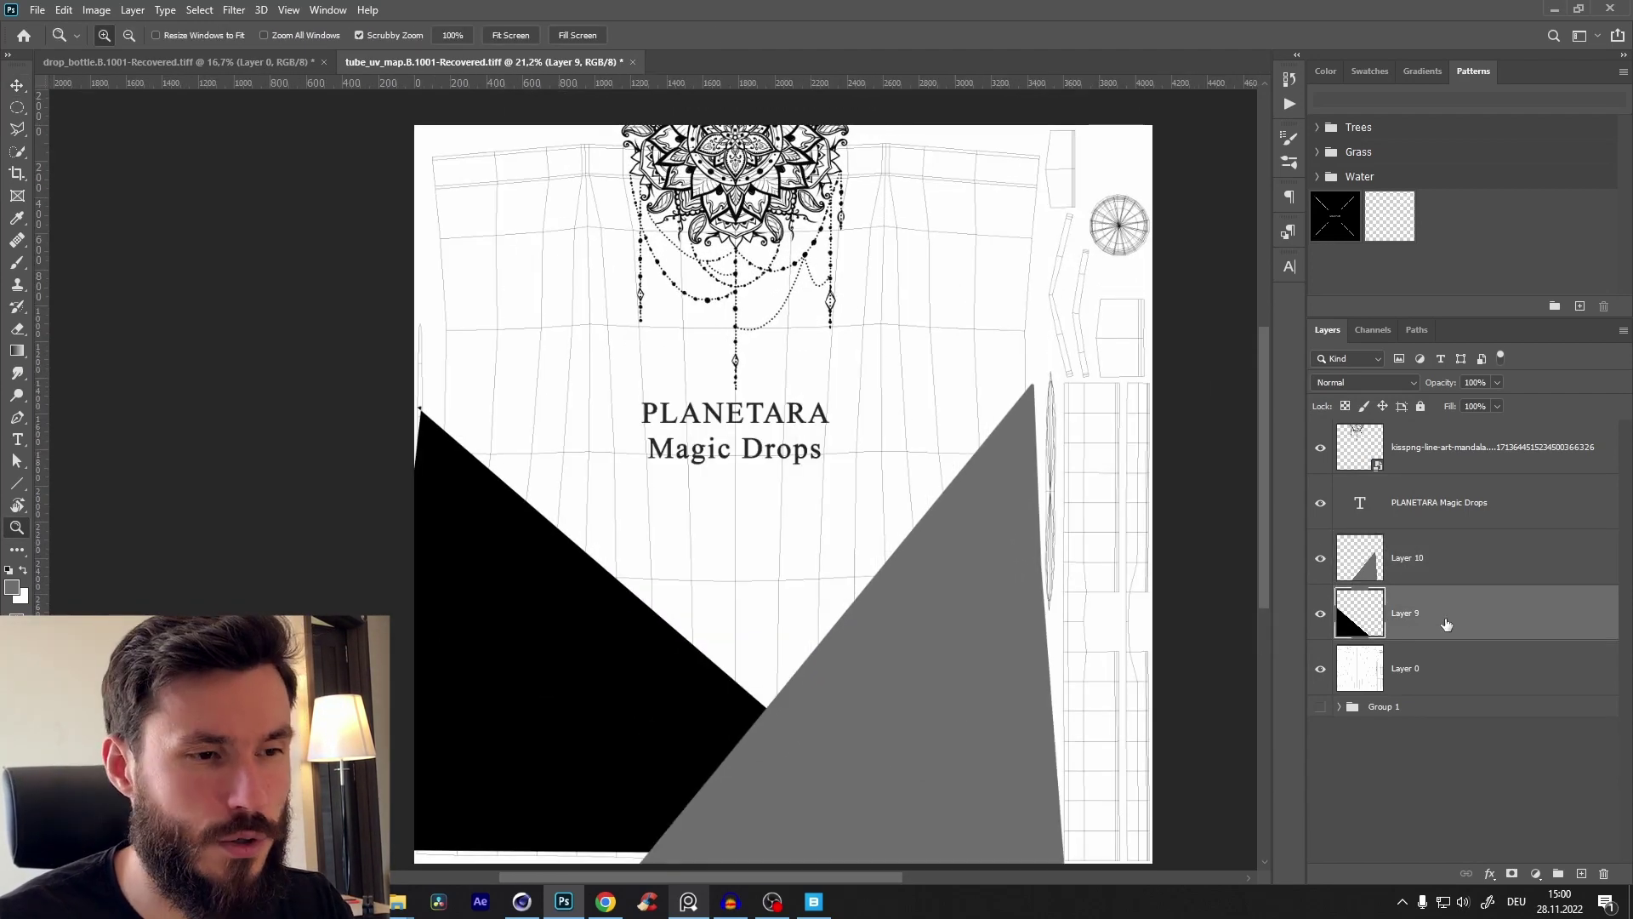
left_click_drag(1446, 625, 1456, 532)
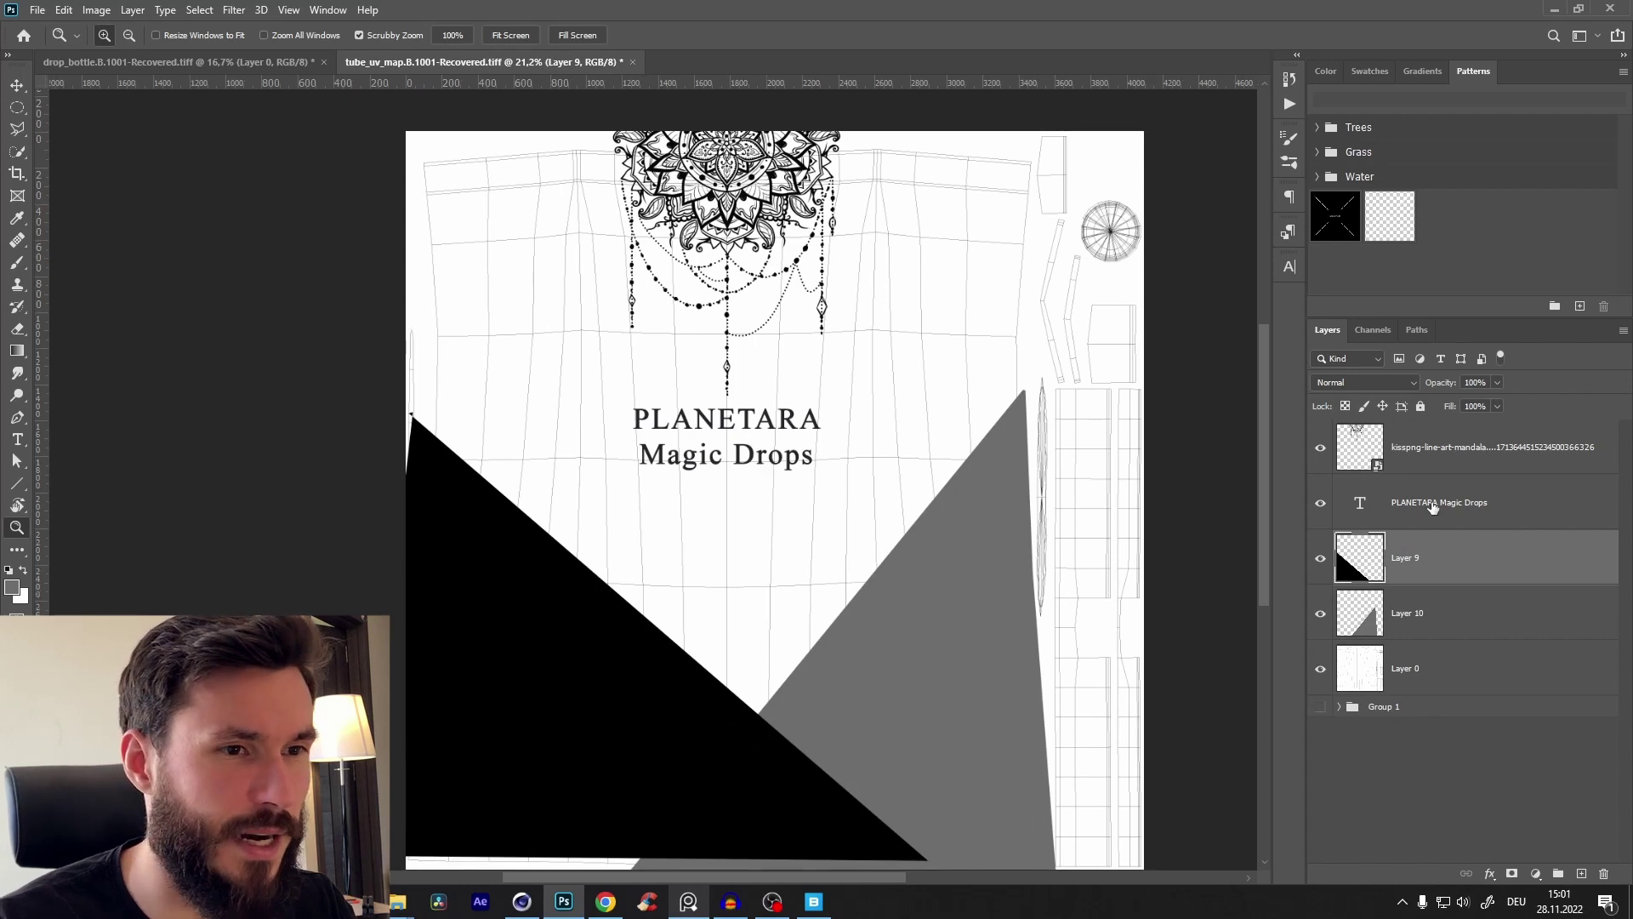
Step: Change the word "Drops" to "Creme" in the second line of the label text
left_click(783, 465, "ctrl")
key("t")
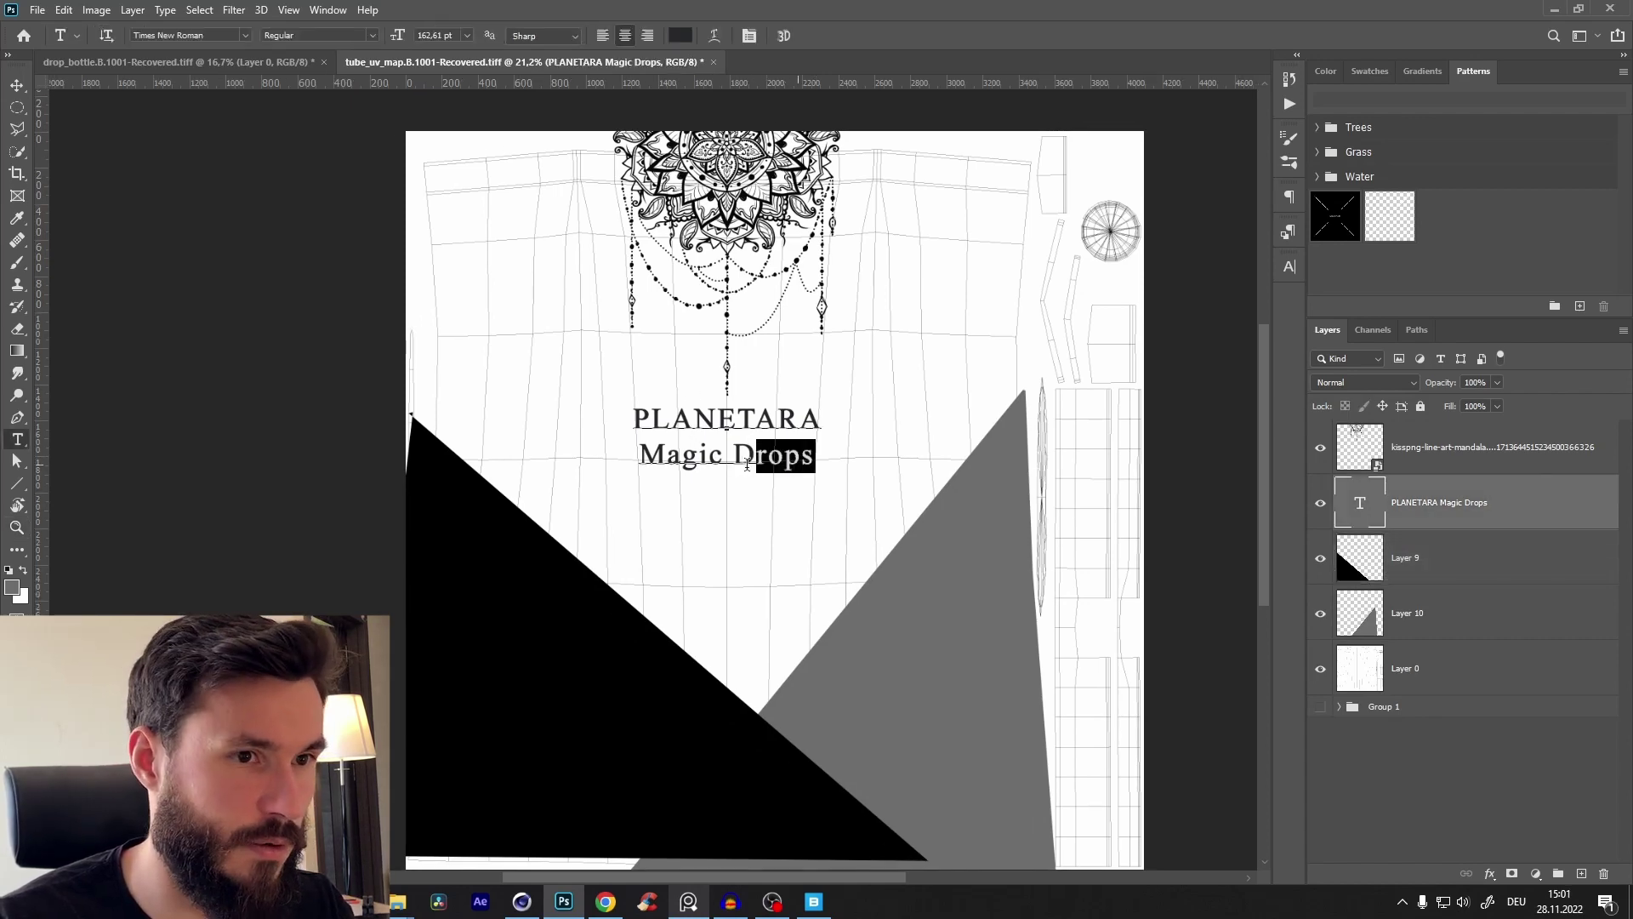
mouse_move(747, 464)
left_mouse_down()
mouse_move(733, 465)
mouse_move(792, 415)
mouse_move(733, 481)
left_mouse_up()
type("Creme")
key("ctrl+Return")
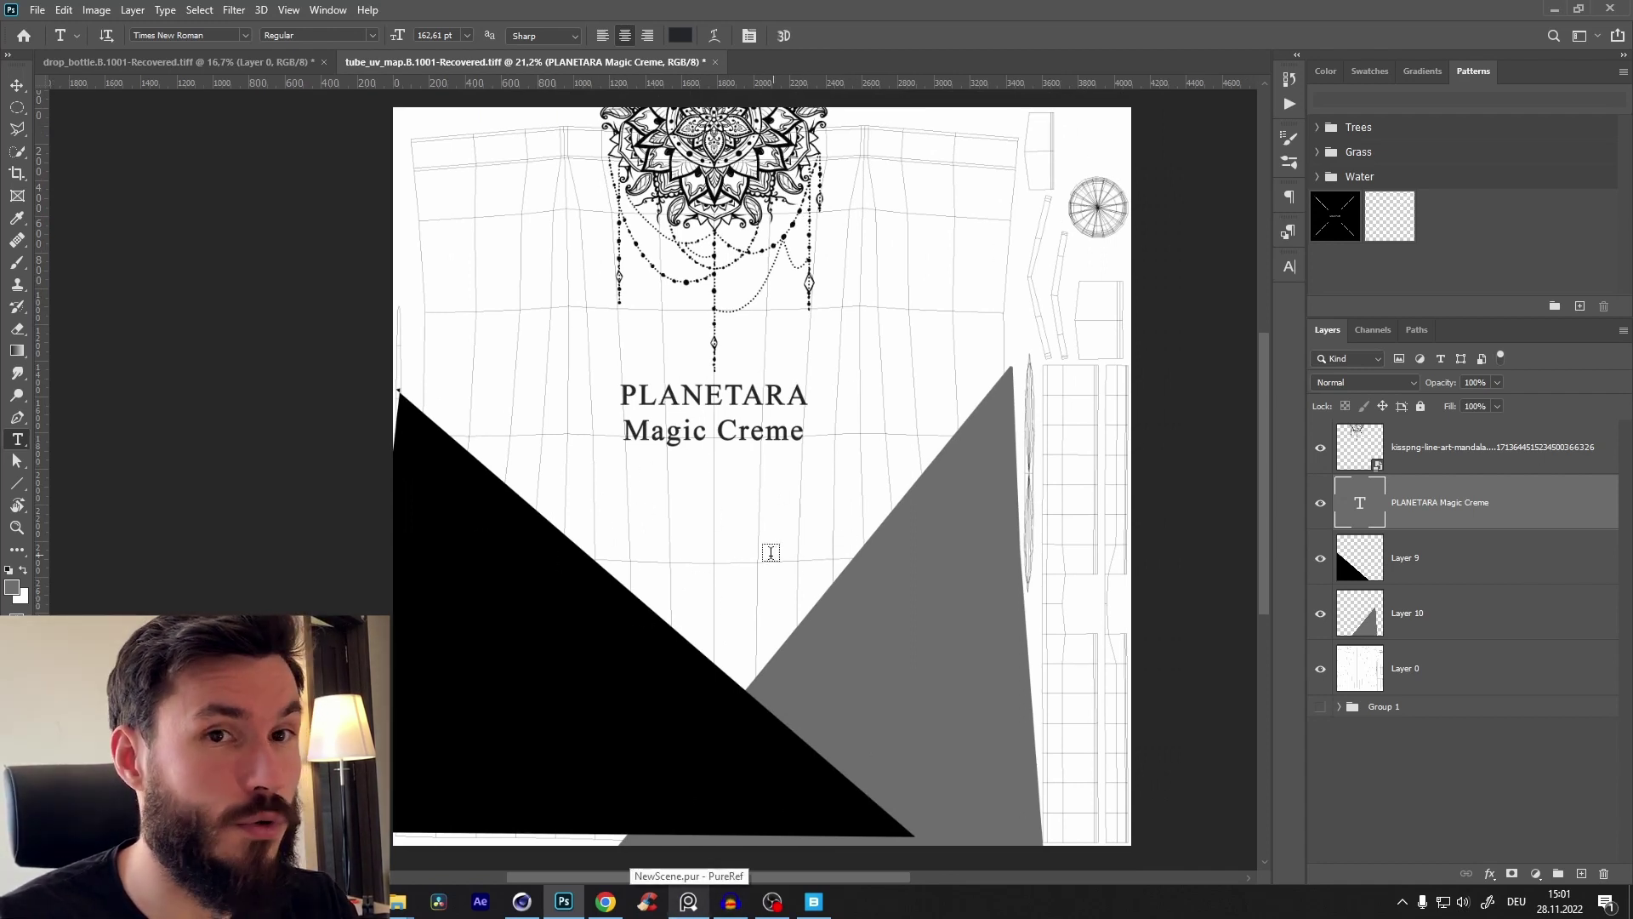
Step: Compare the two coloured triangles of the tube label with the PureRef reference image of the PLANETARA tube
left_click(688, 903)
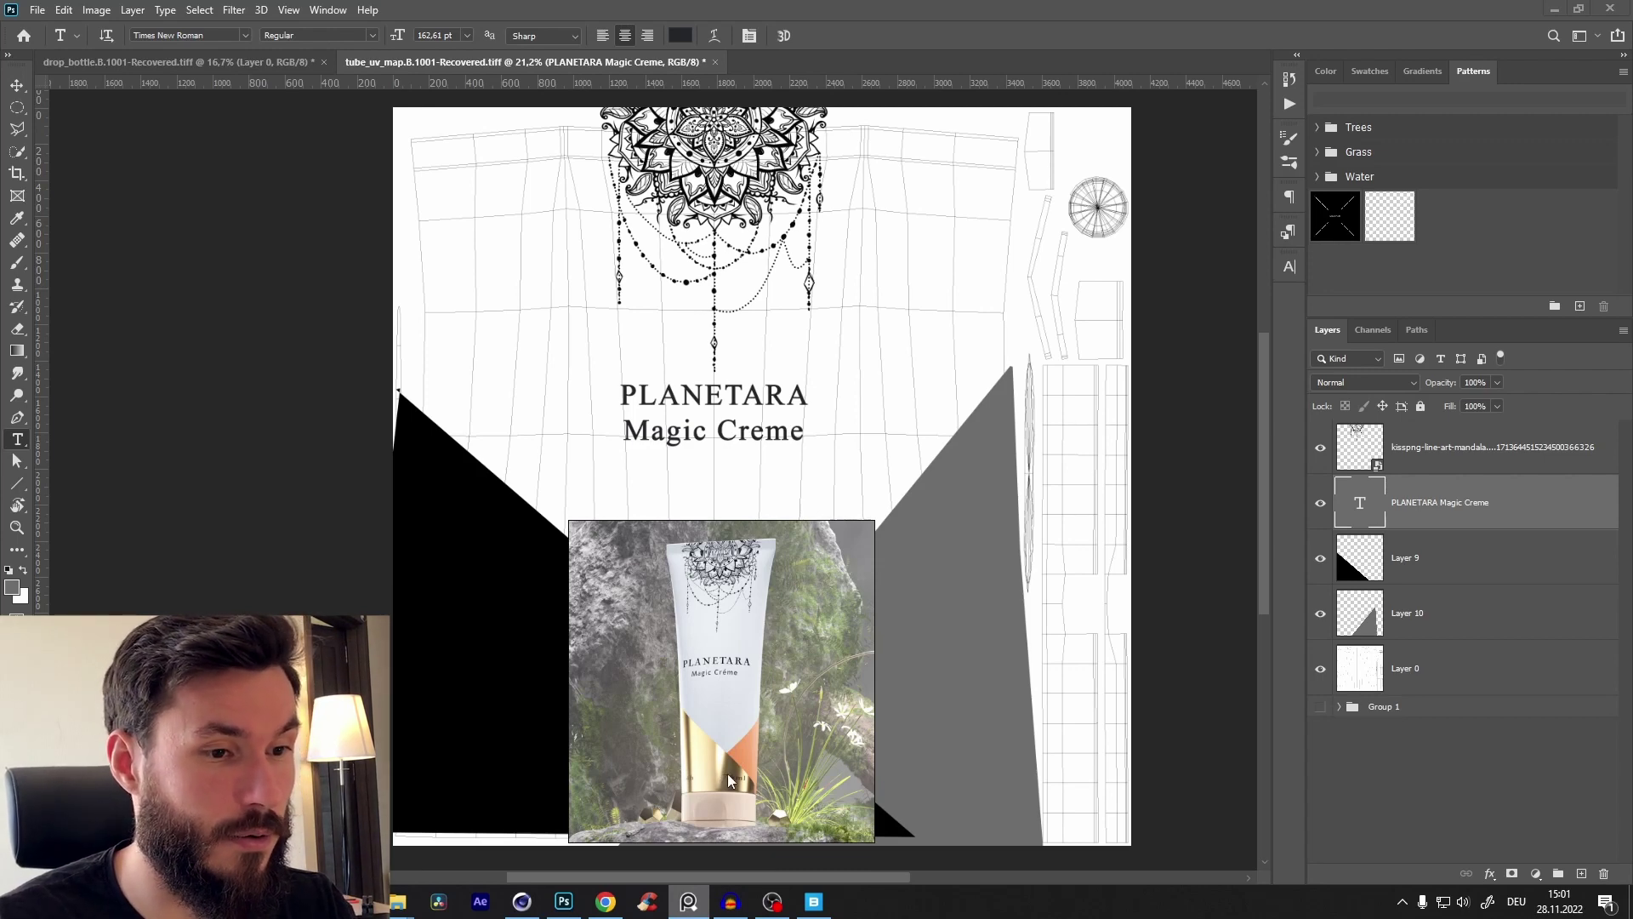
left_click(689, 902)
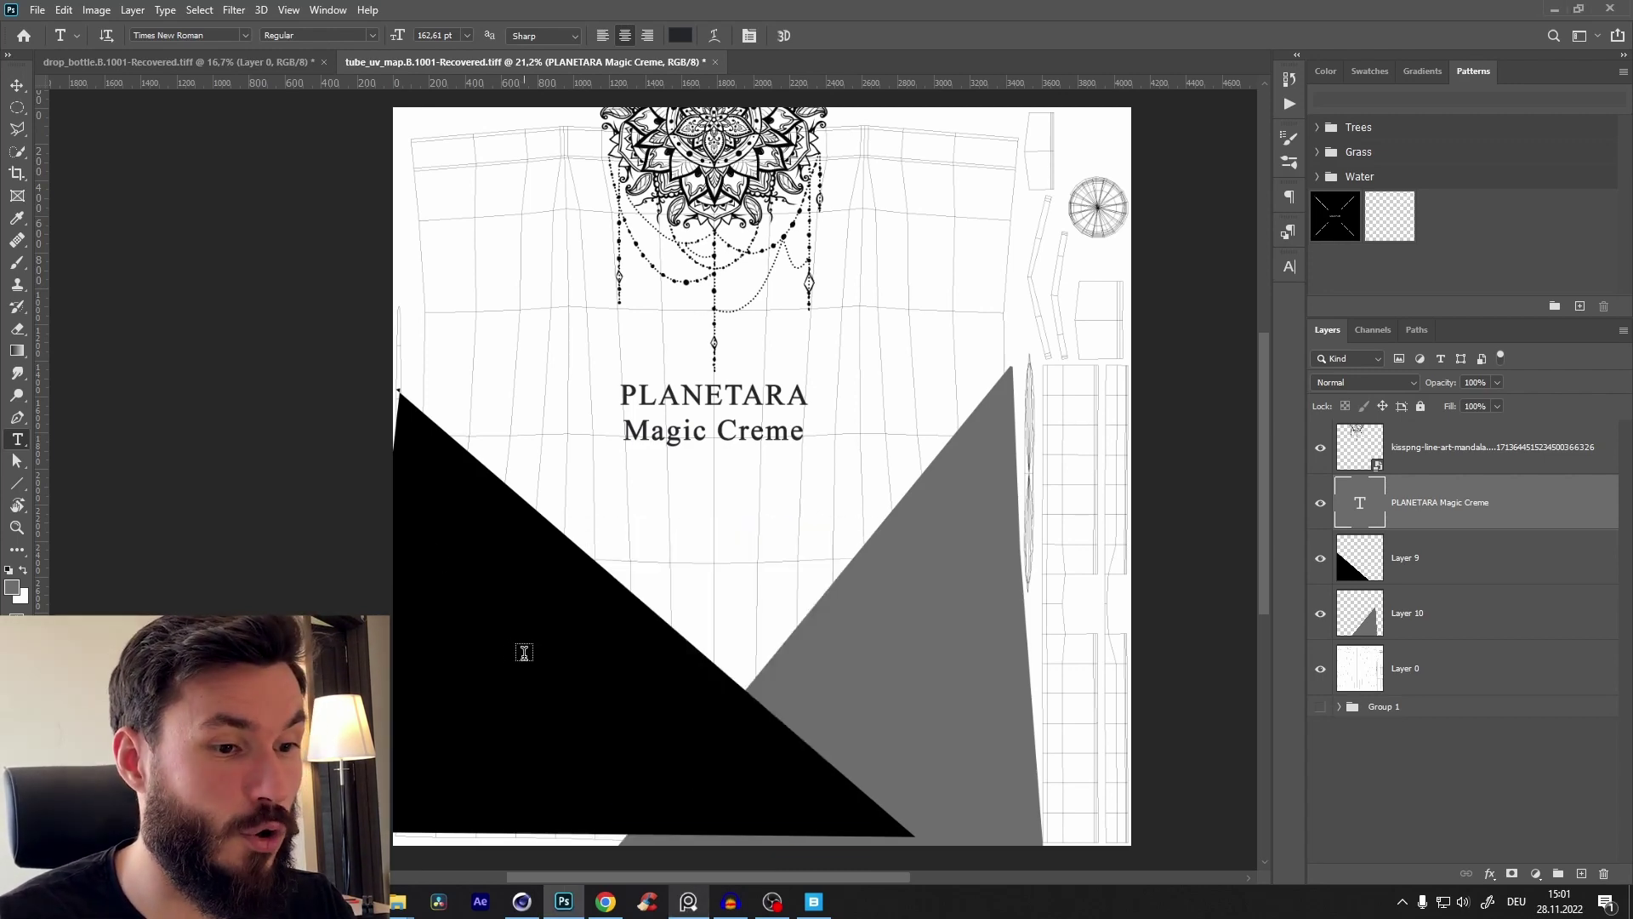
key("alt+bracketleft")
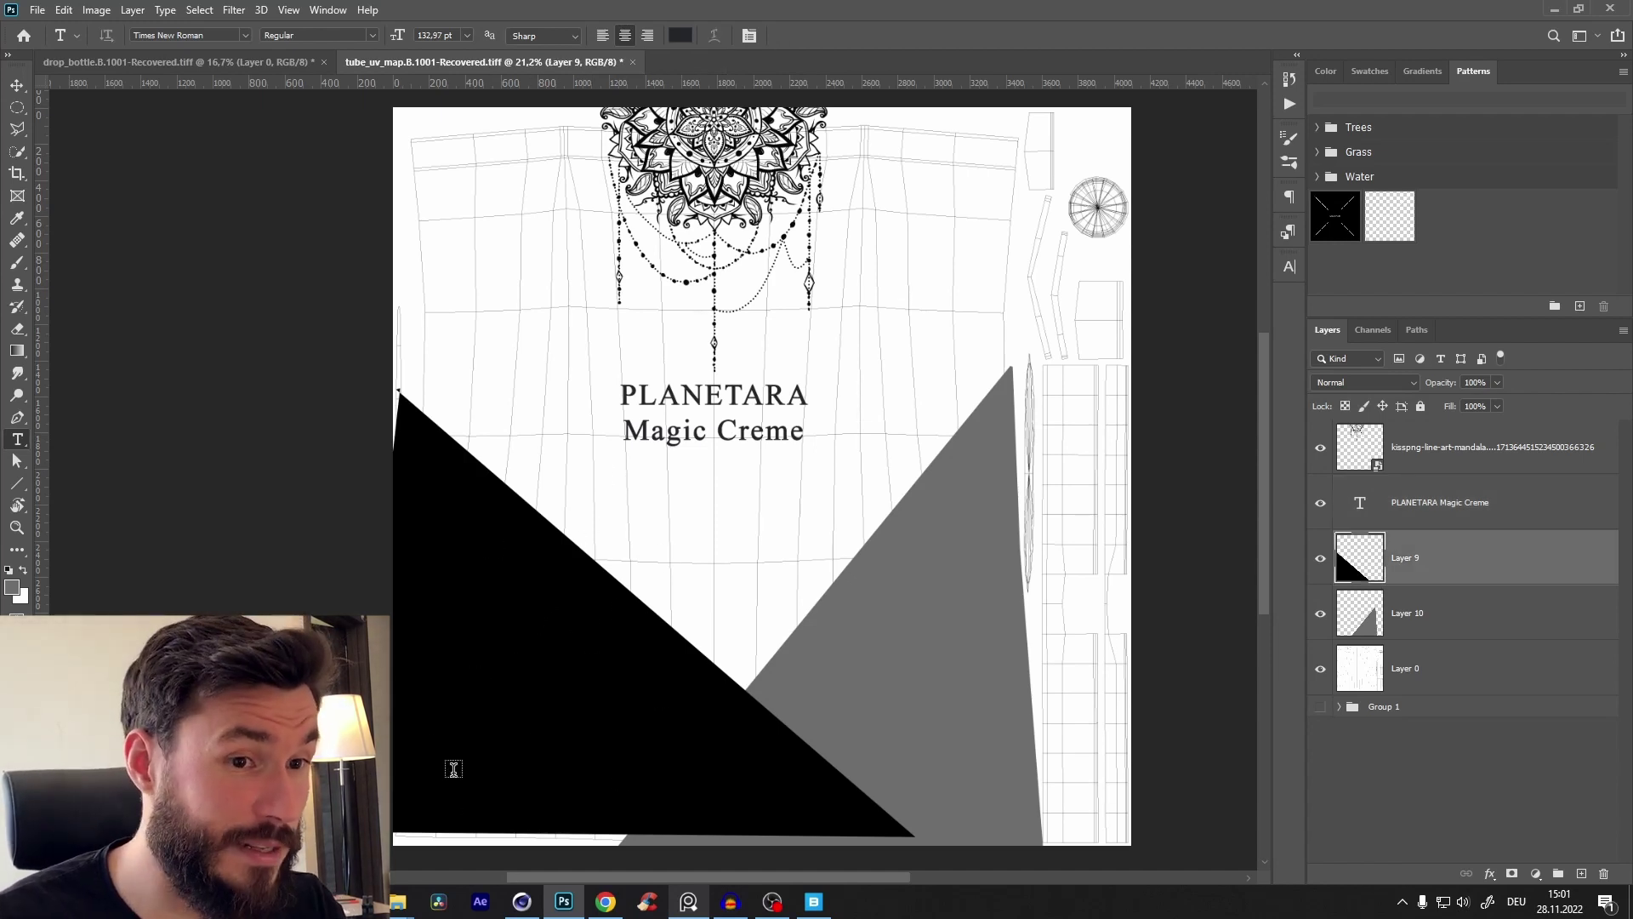
left_click(686, 903)
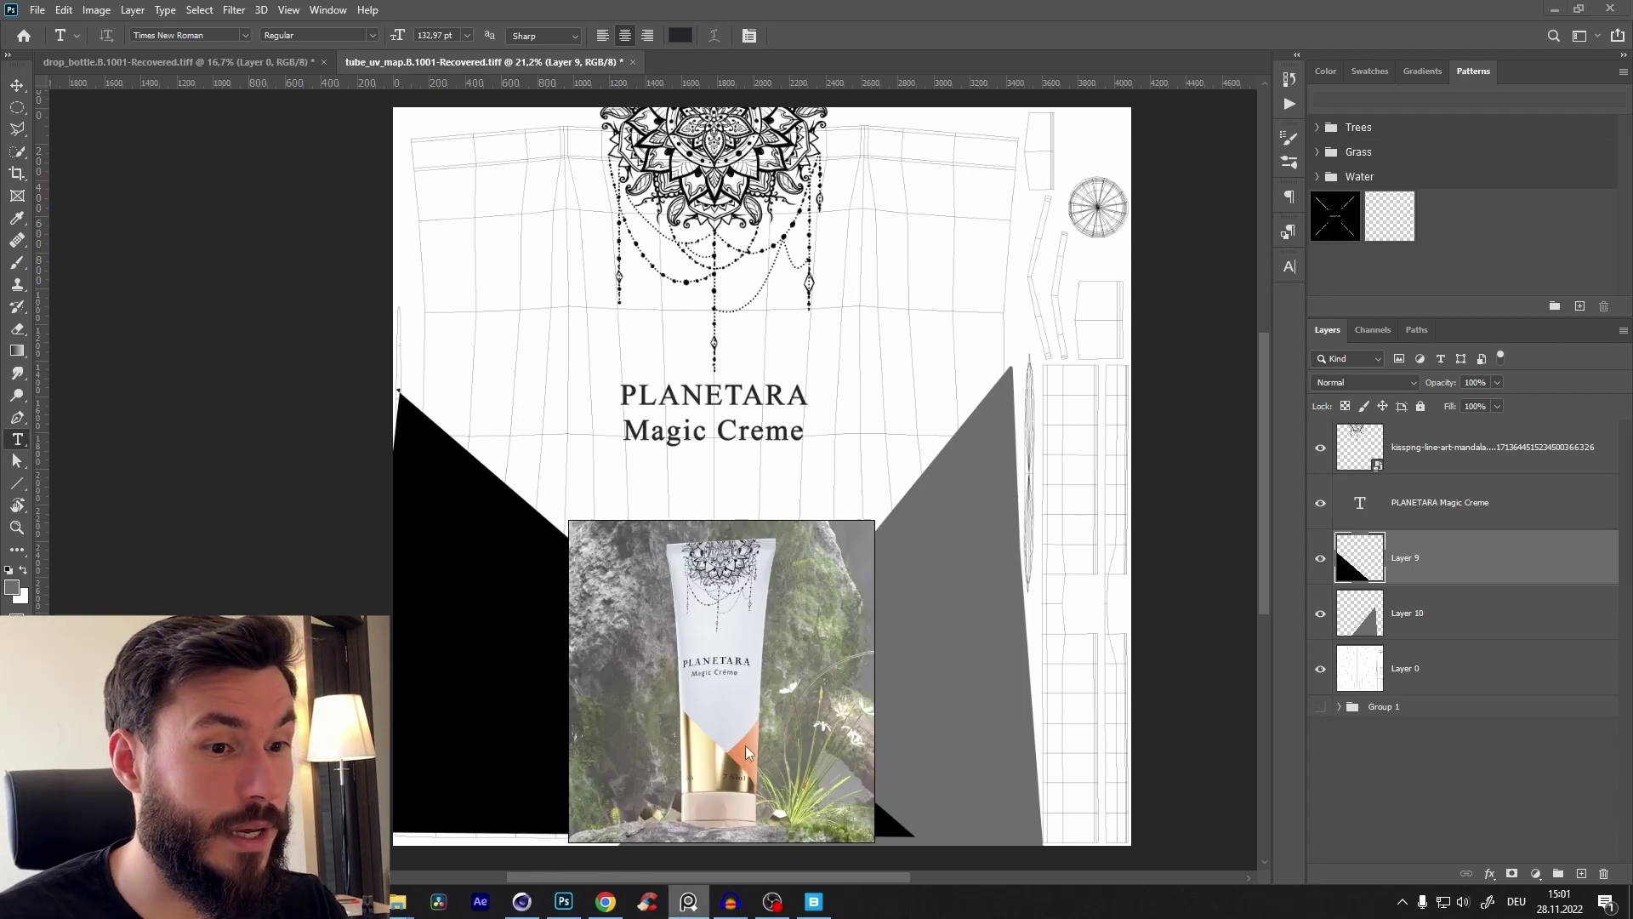
left_click(693, 907)
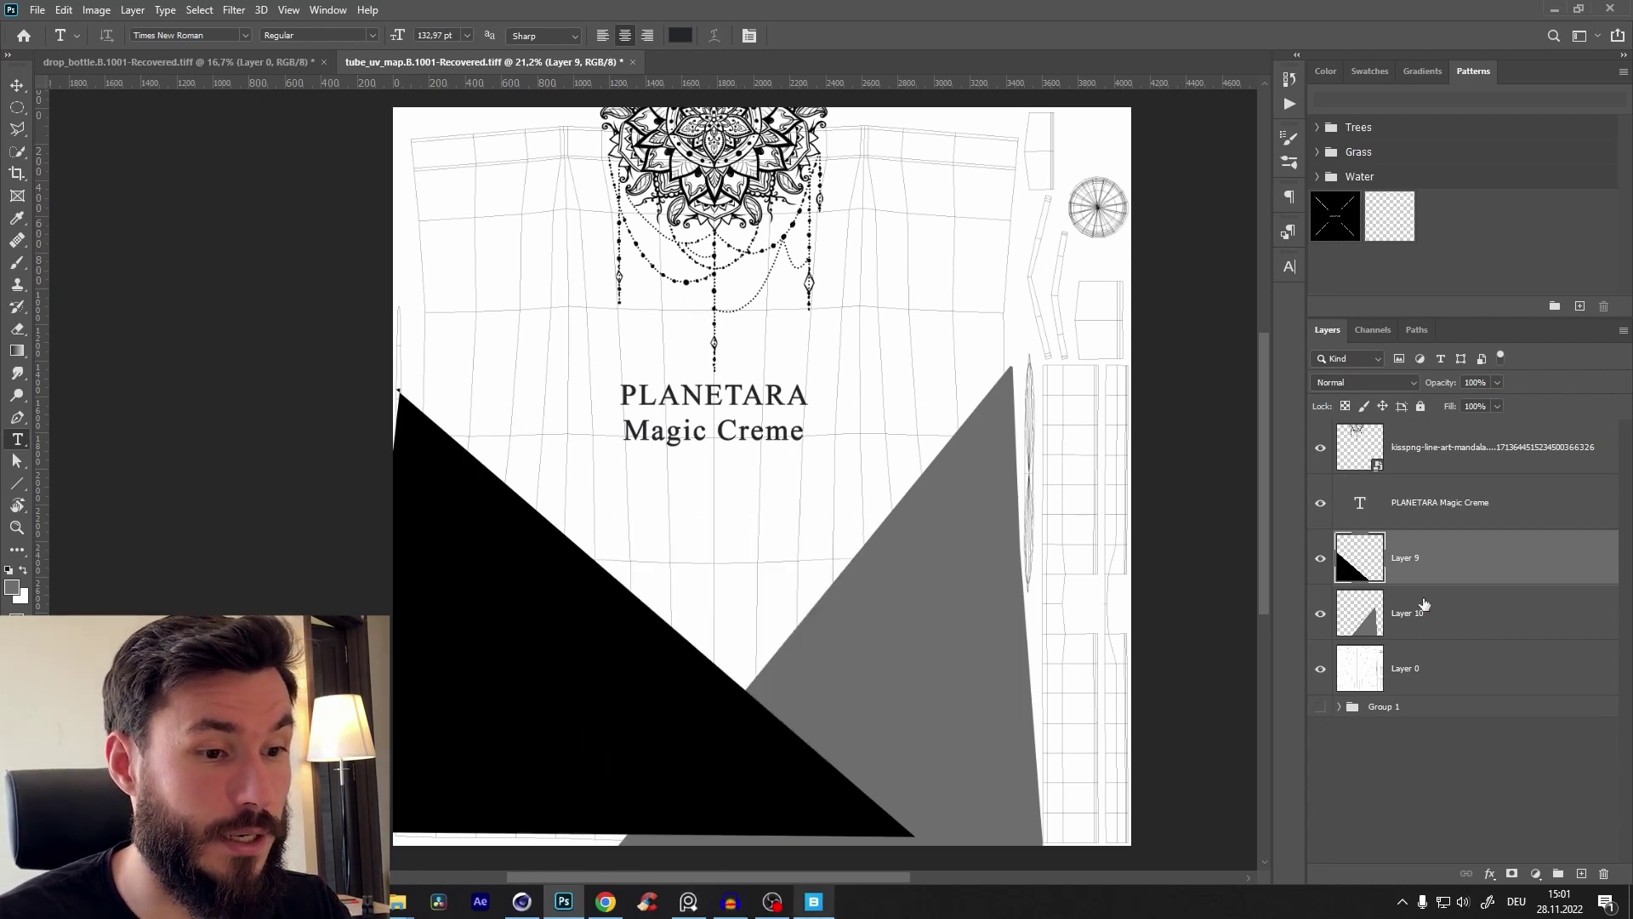
Step: Add a new empty layer at the top of the layer stack, above the mandala
left_click(1416, 619)
scroll(969, 435, "down", 1)
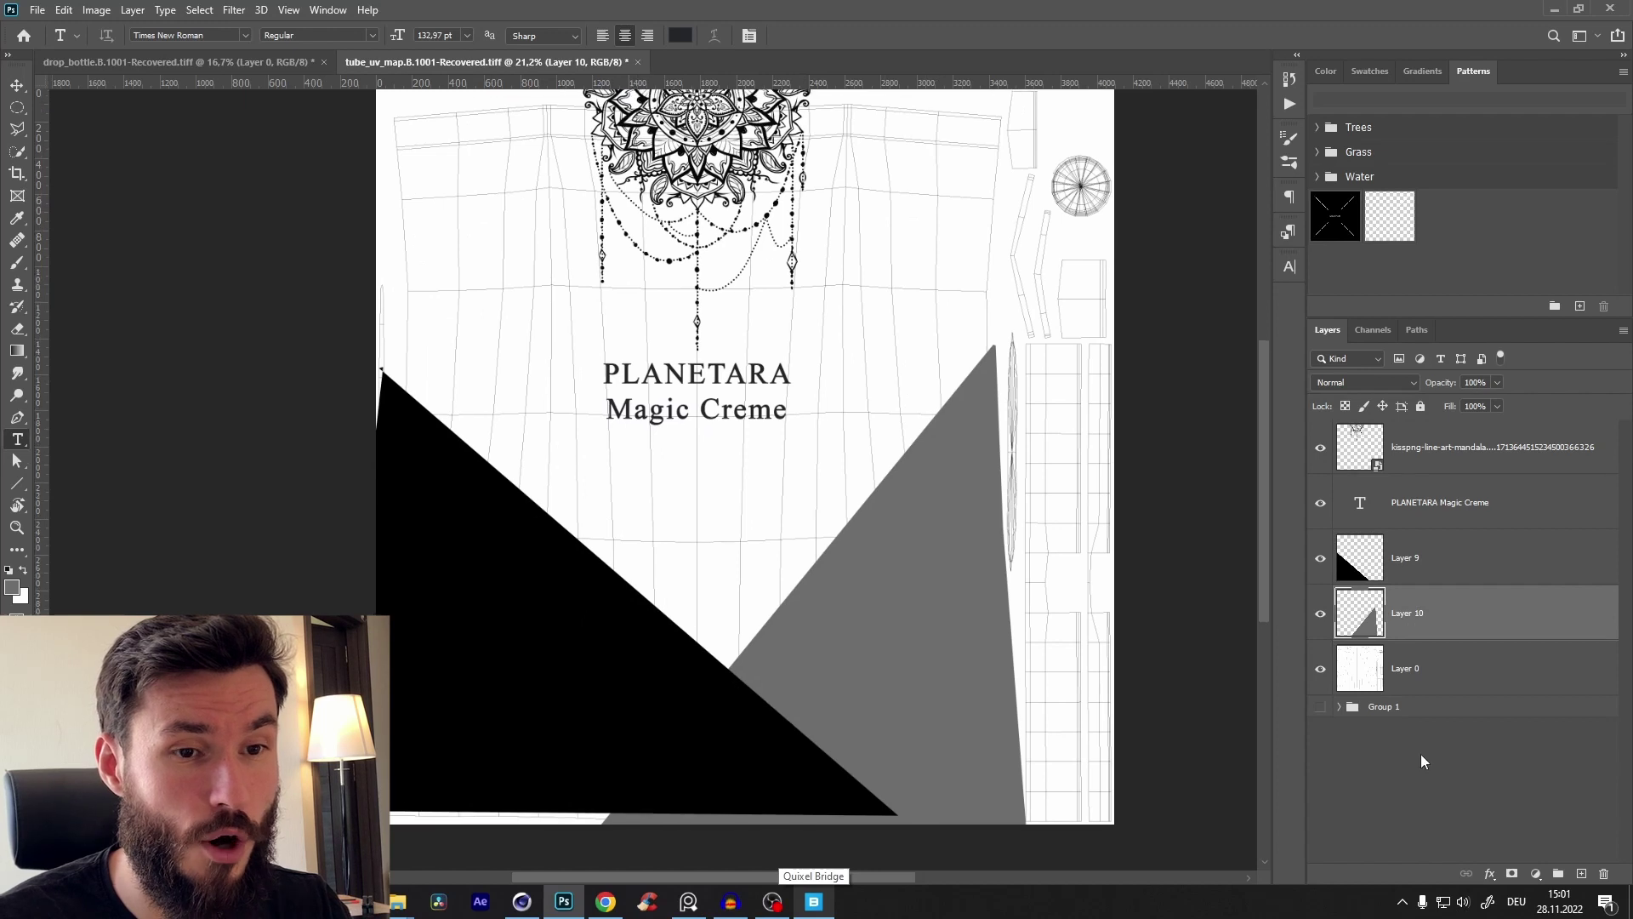
left_click(1536, 873)
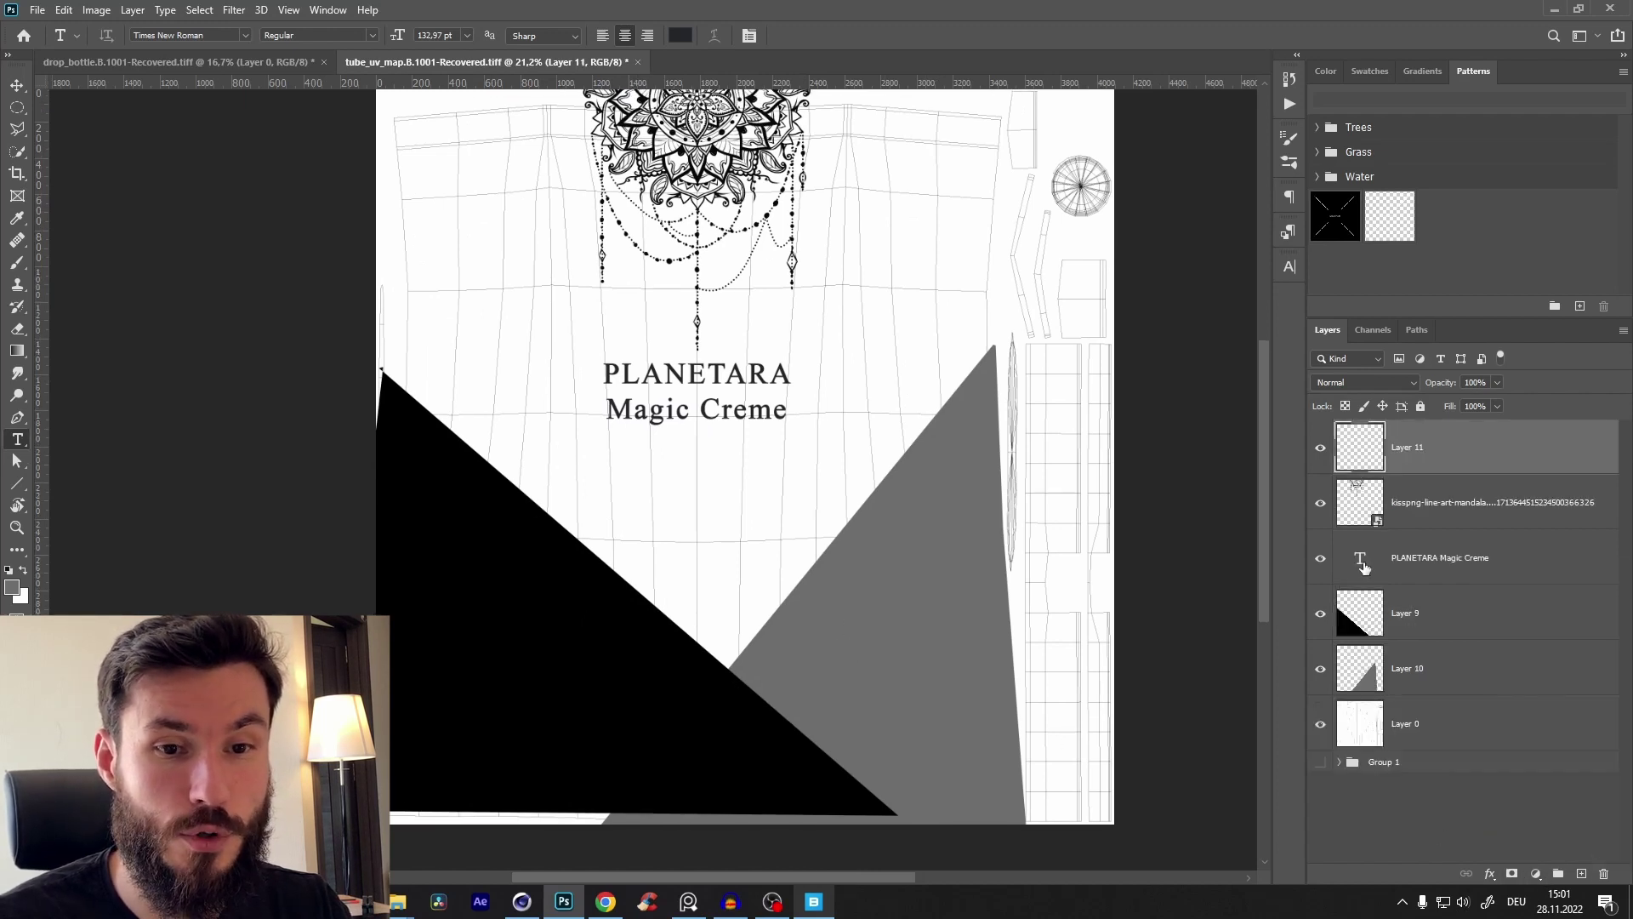
Step: Place the empty layer directly above the grey triangle's layer and clip it to that layer
left_click_drag(1364, 567, 1473, 663)
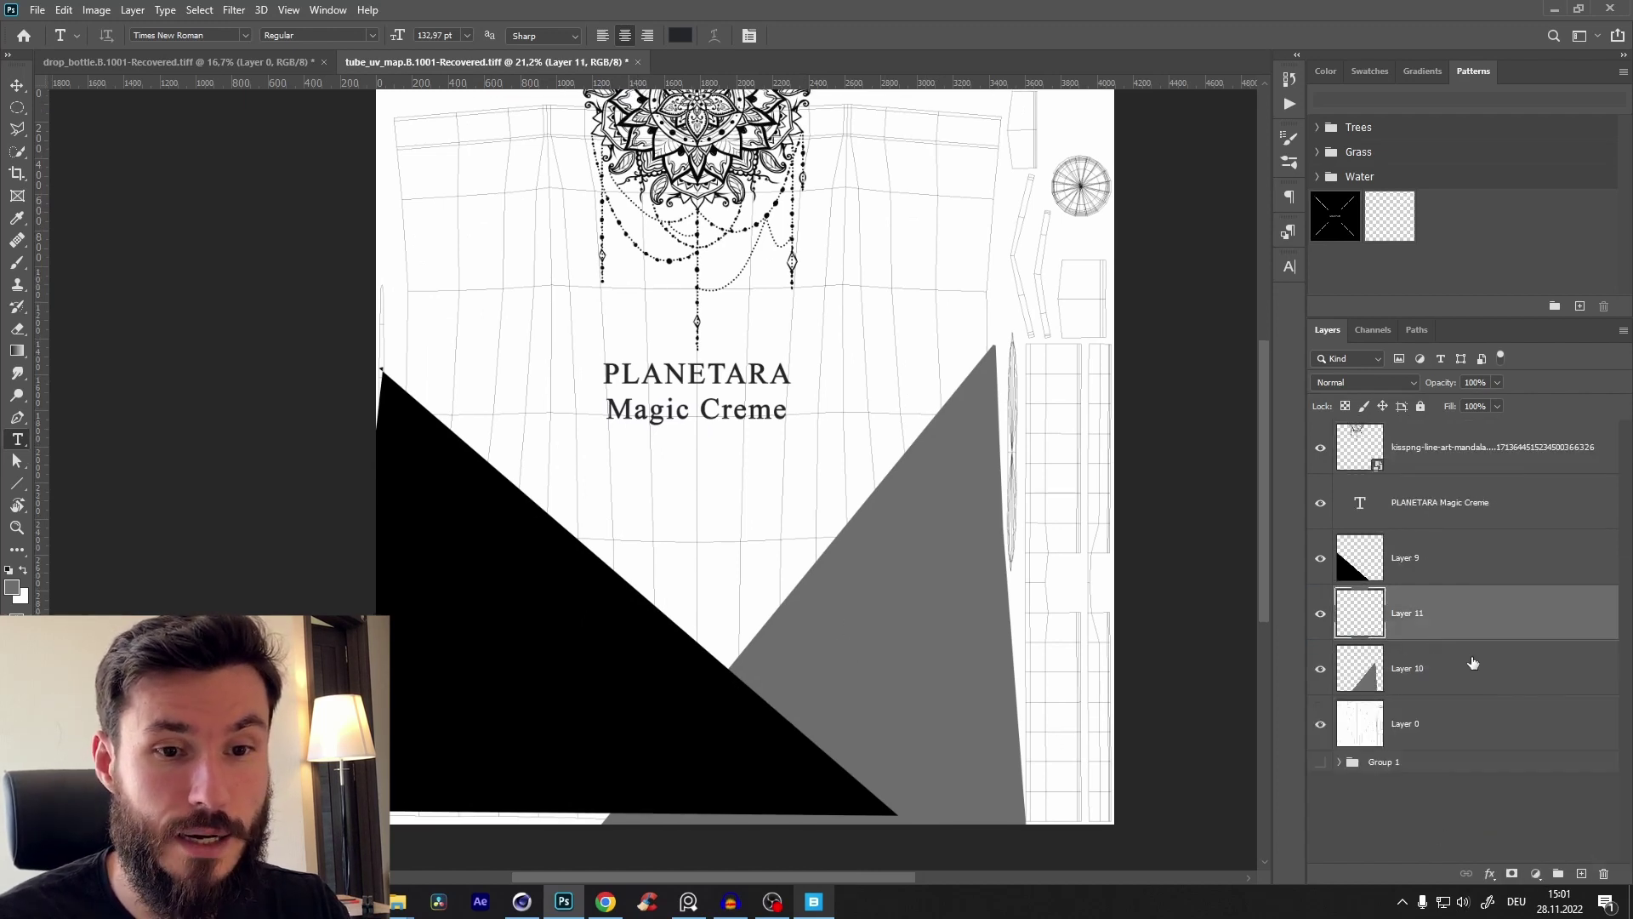
left_click(1416, 633, "alt")
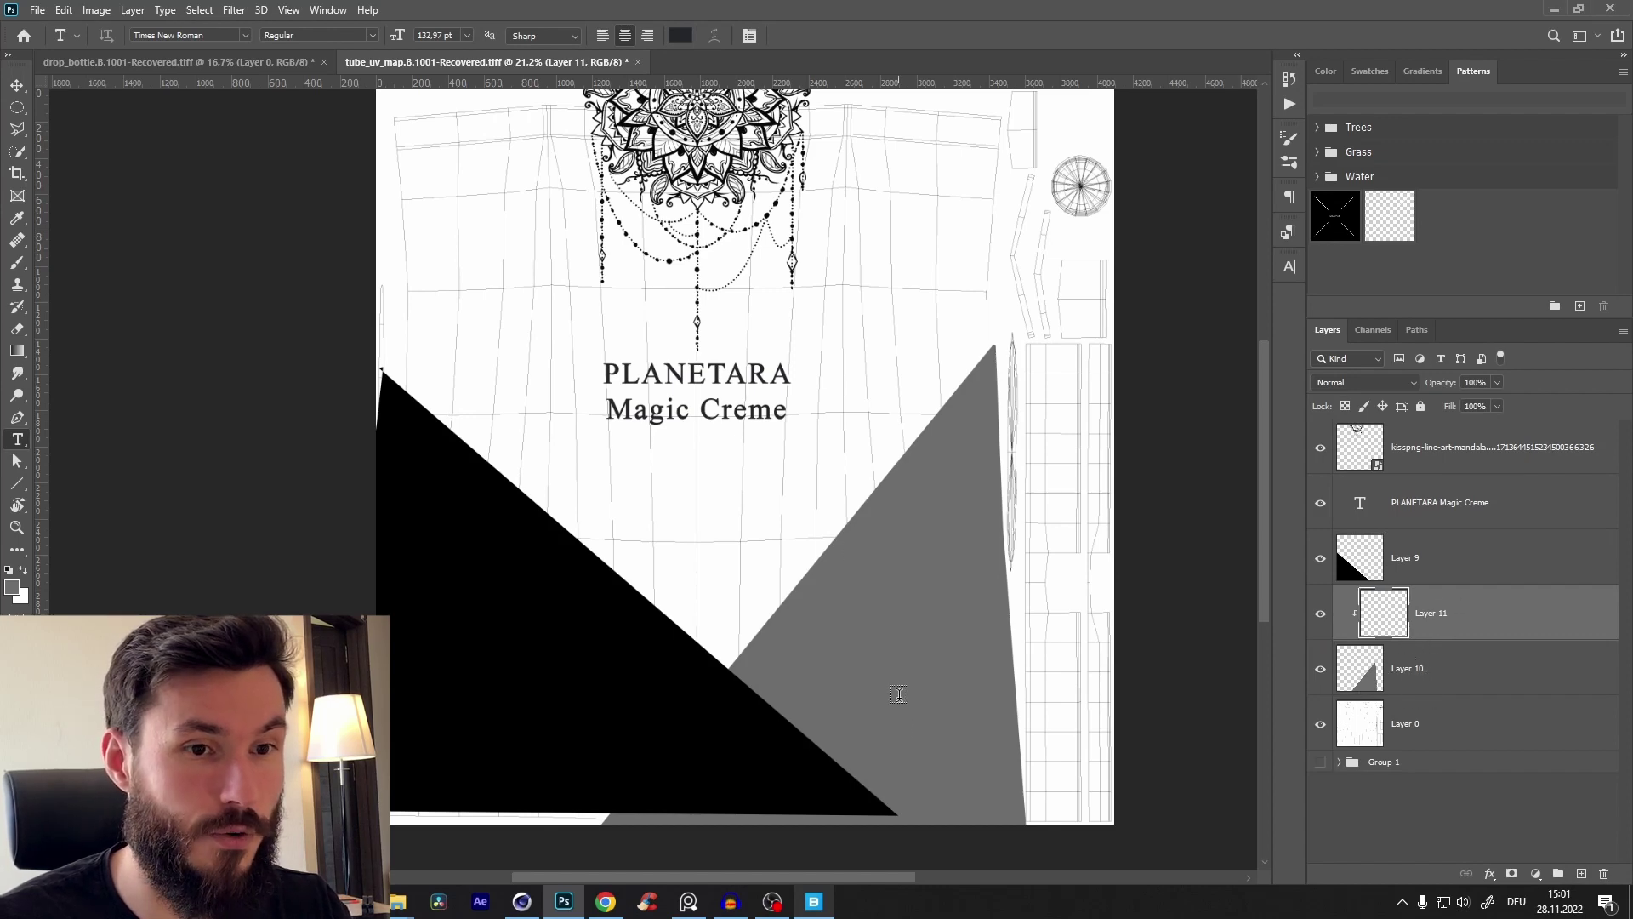
Step: Choose the Foreground to Background gradient for the Gradient tool and set the foreground colour to a deep orange
key("g")
left_click(125, 35)
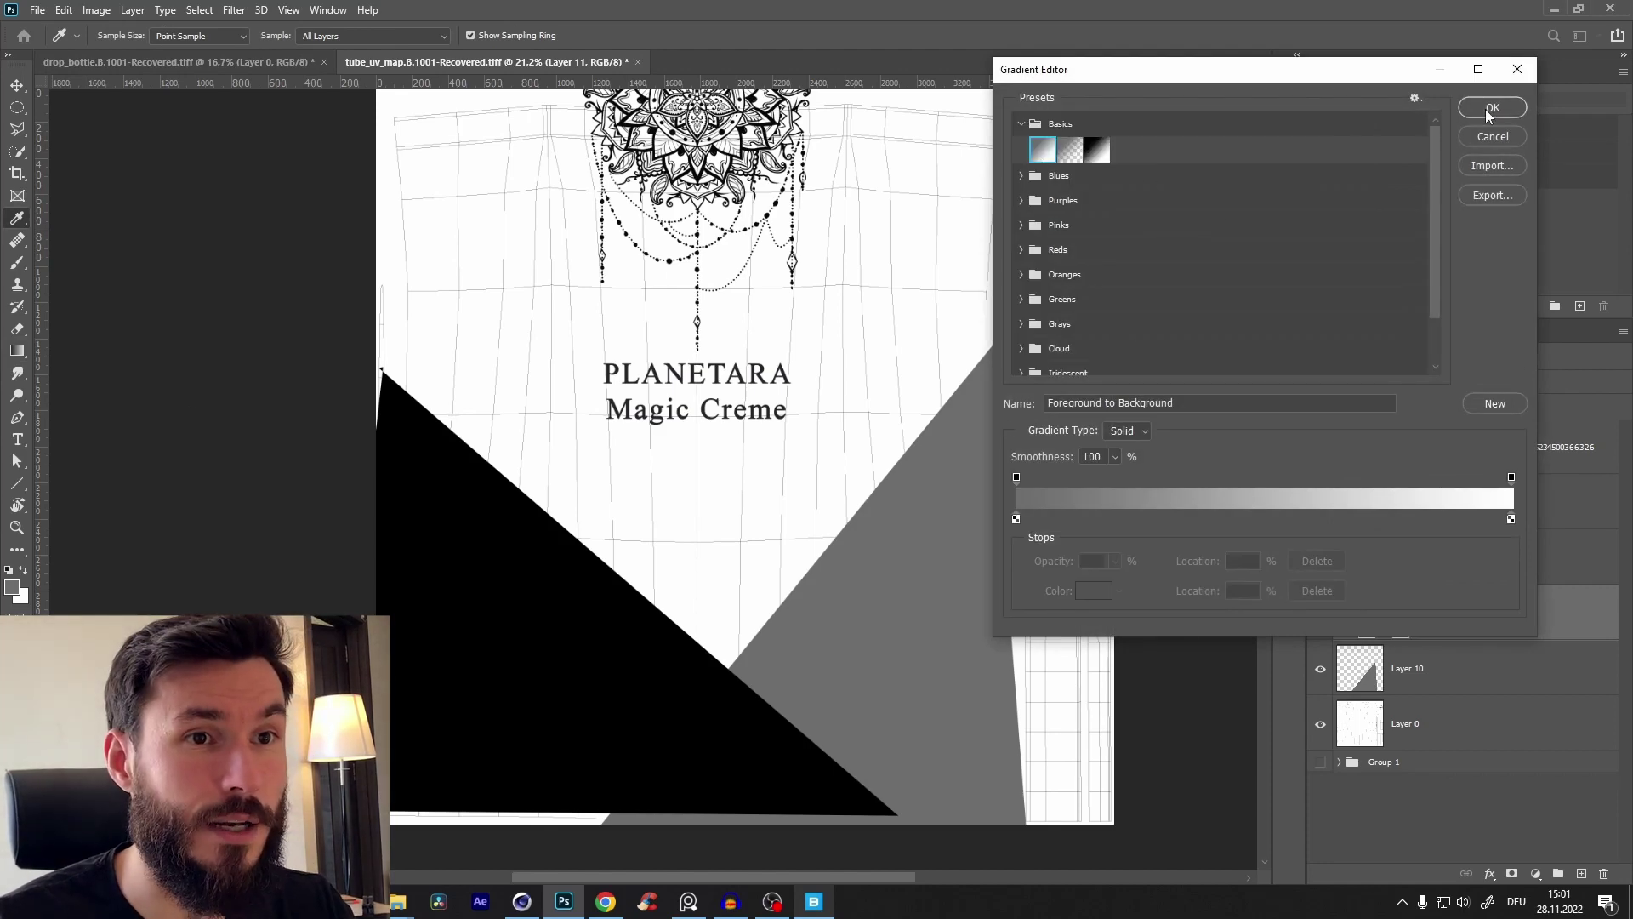
left_click(1492, 108)
left_click(14, 590)
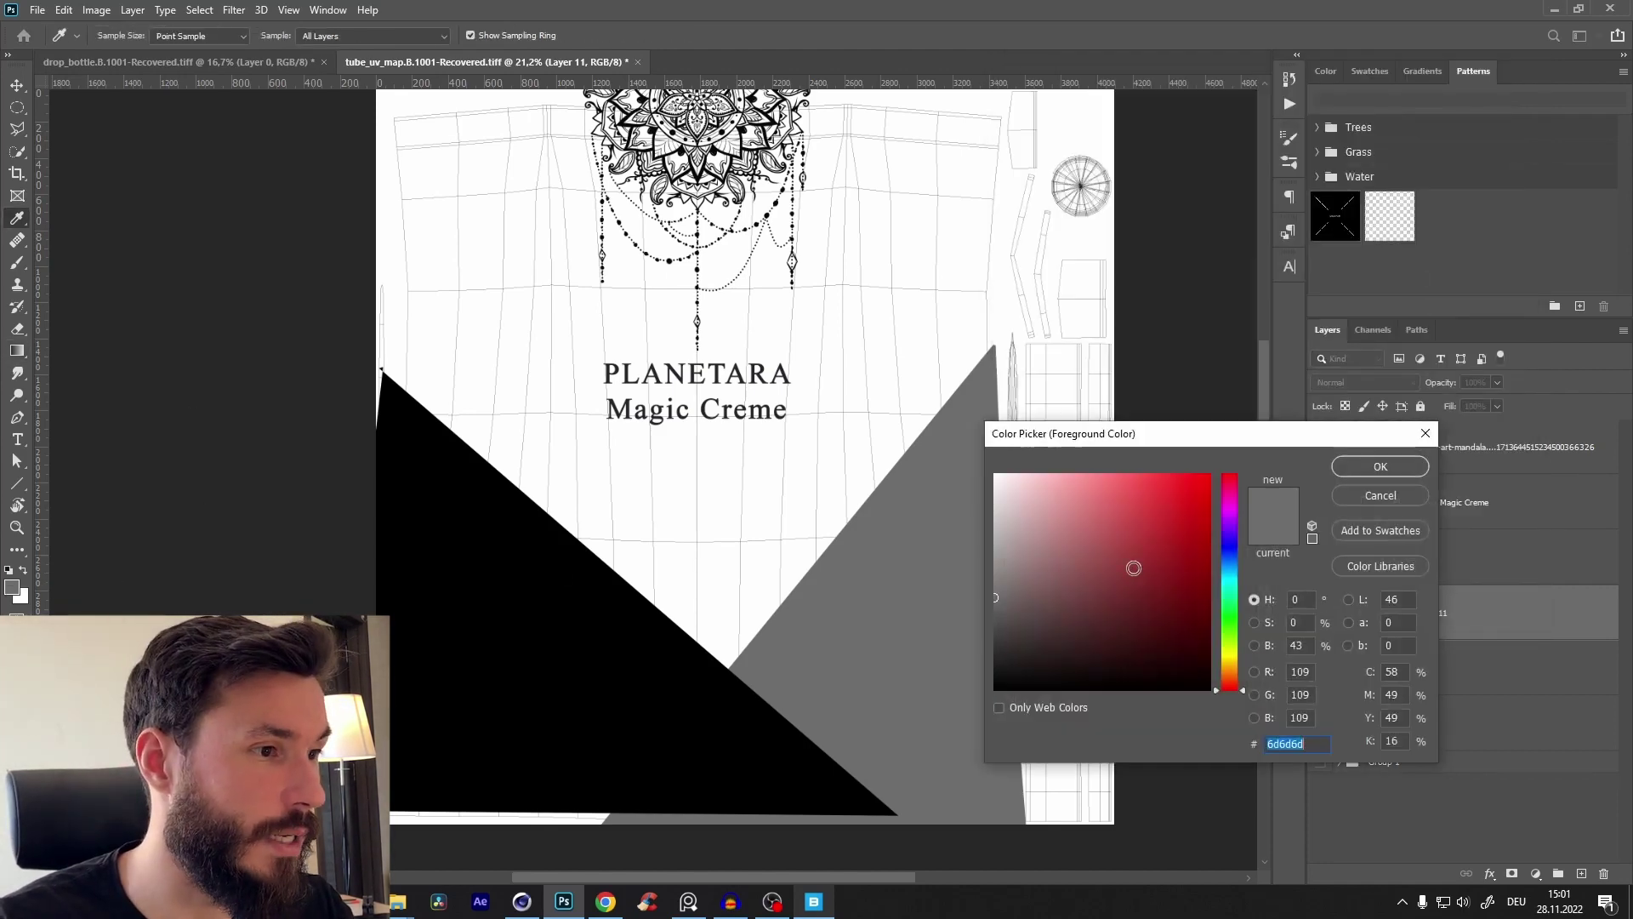
left_click(1198, 628)
left_click_drag(1229, 686, 1229, 669)
left_click_drag(1184, 601, 1280, 534)
left_click(1379, 469)
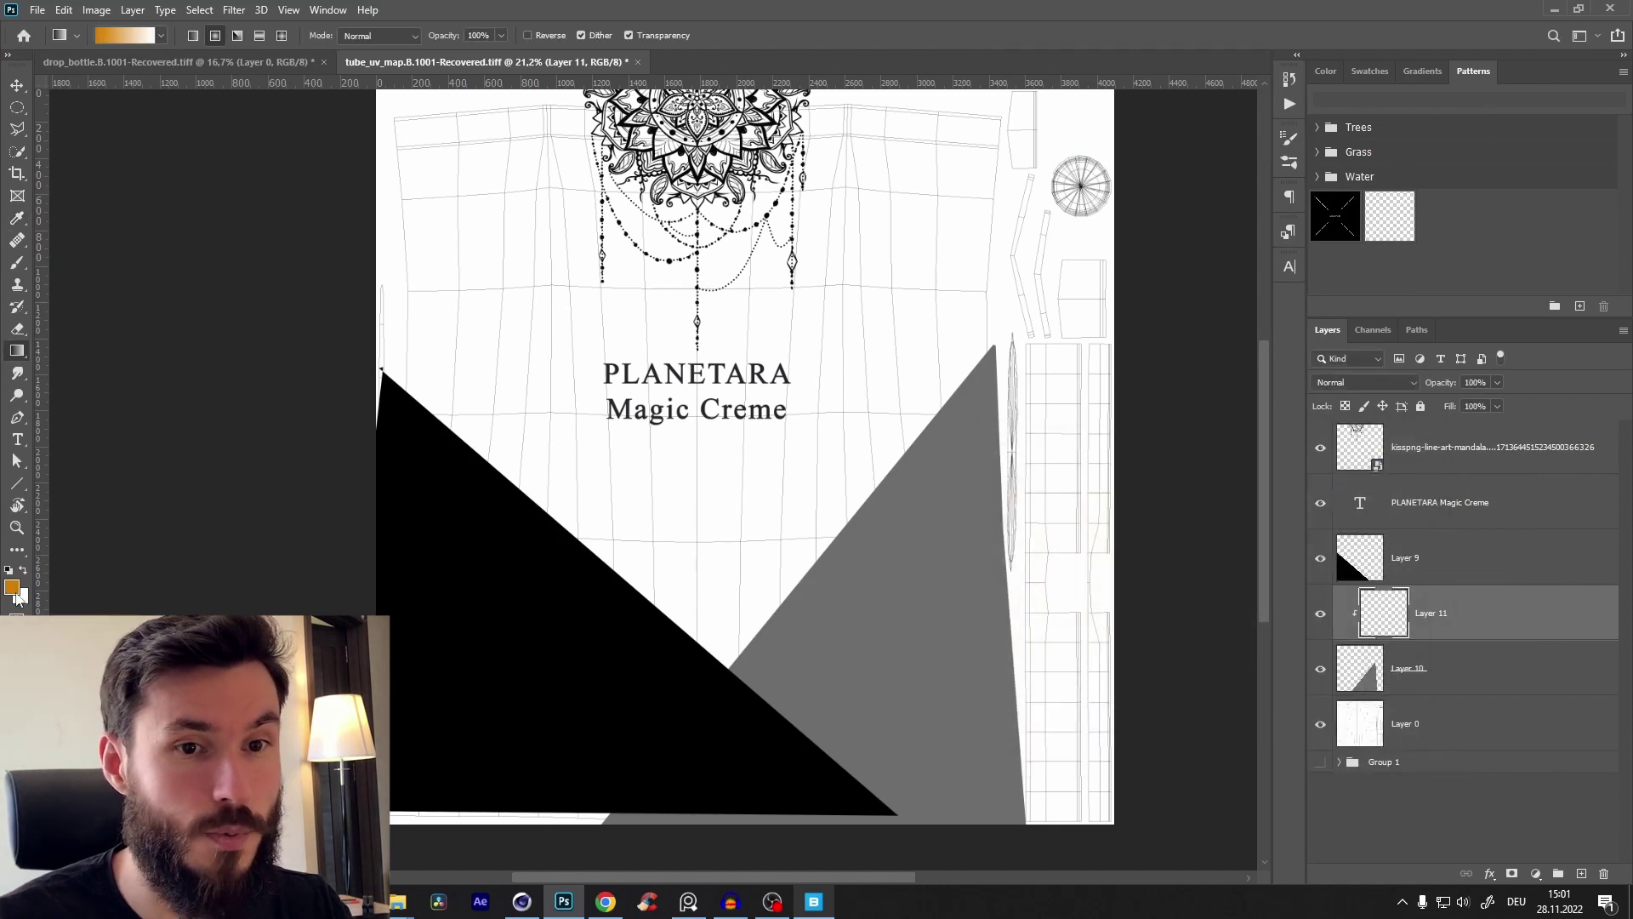
Step: Swap the two gradient colours and set the foreground to a light gold, #e8be74
left_click(12, 587)
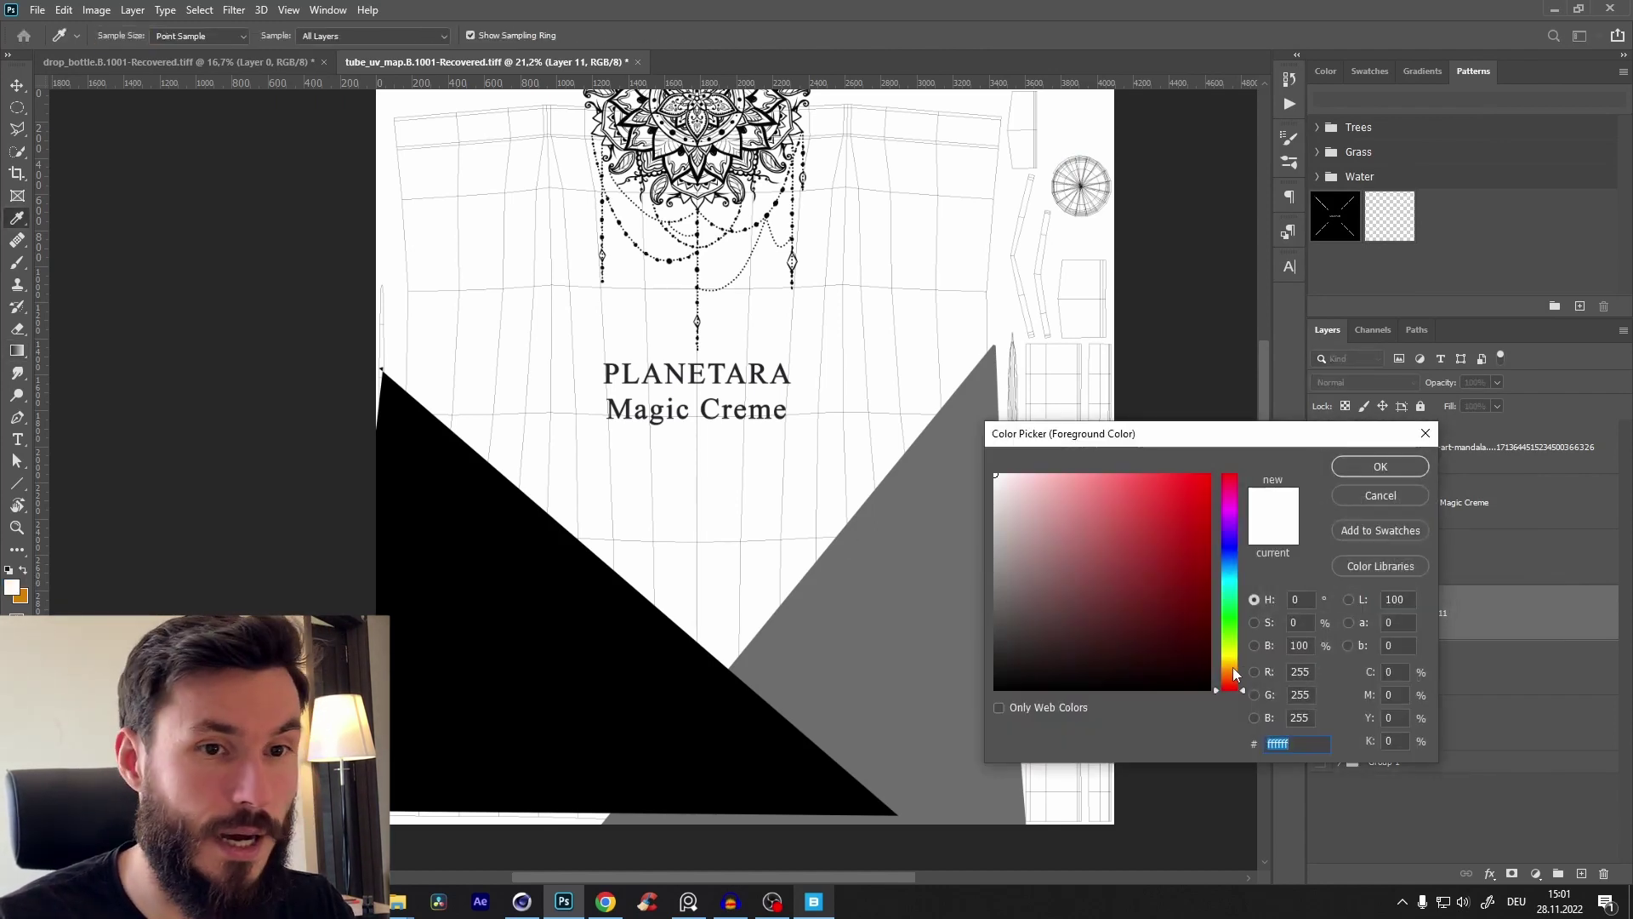
left_click(1233, 667)
left_click_drag(1199, 627, 1137, 472)
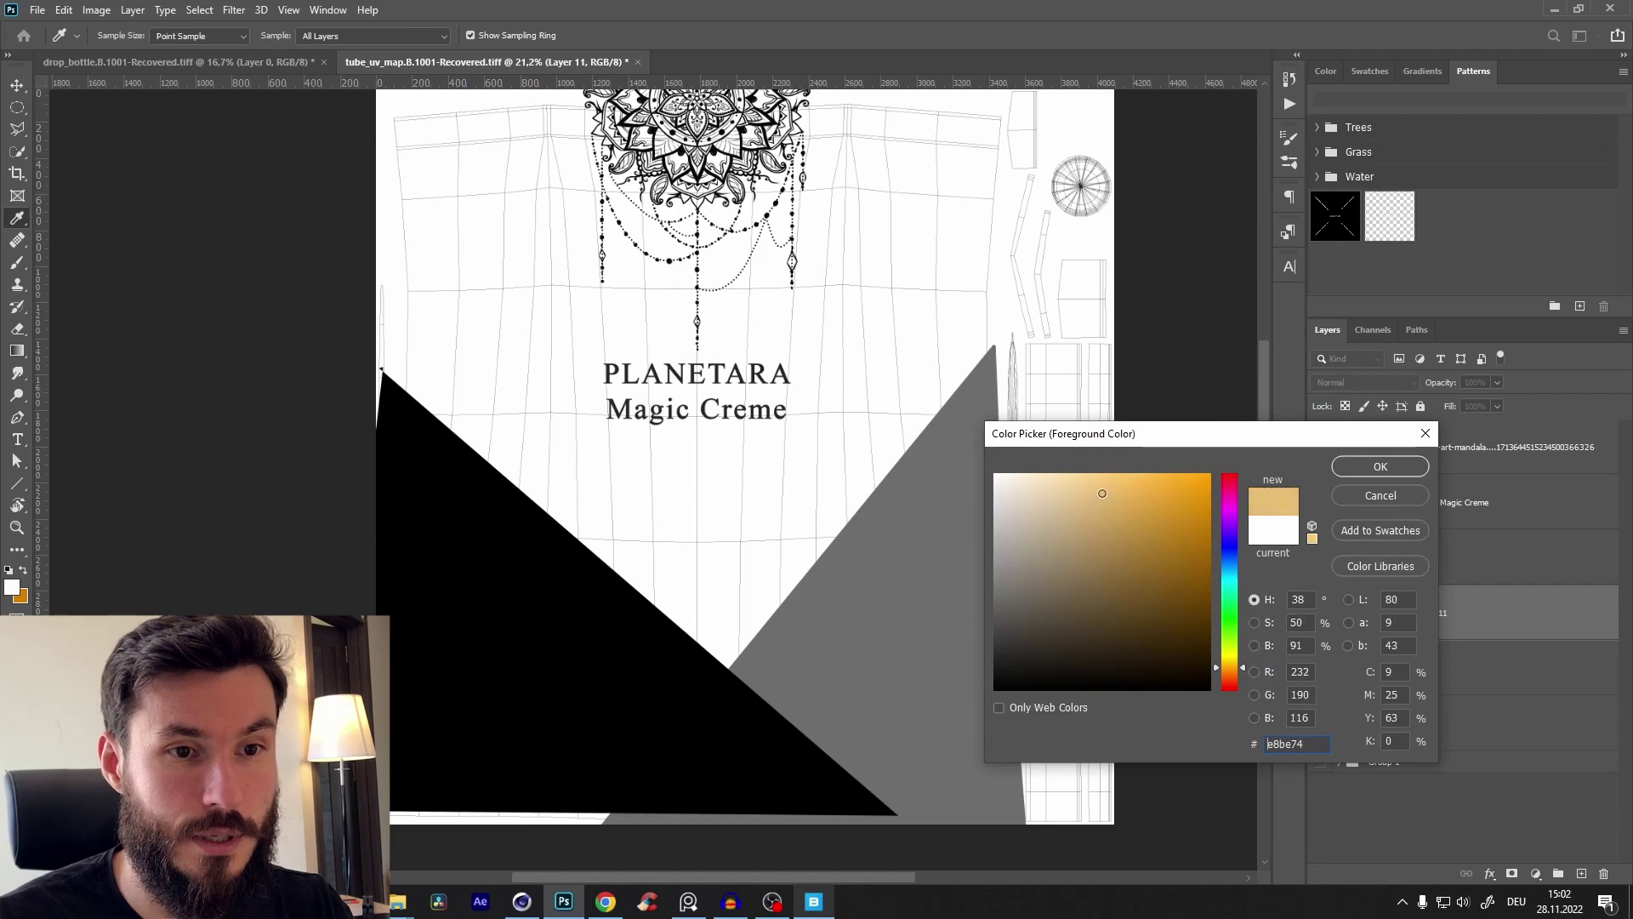
left_click(1354, 467)
Step: Draw a radial gold-to-orange gradient on the clipped layer, with its light centre beside the black triangle's edge
left_click_drag(804, 729, 1024, 324)
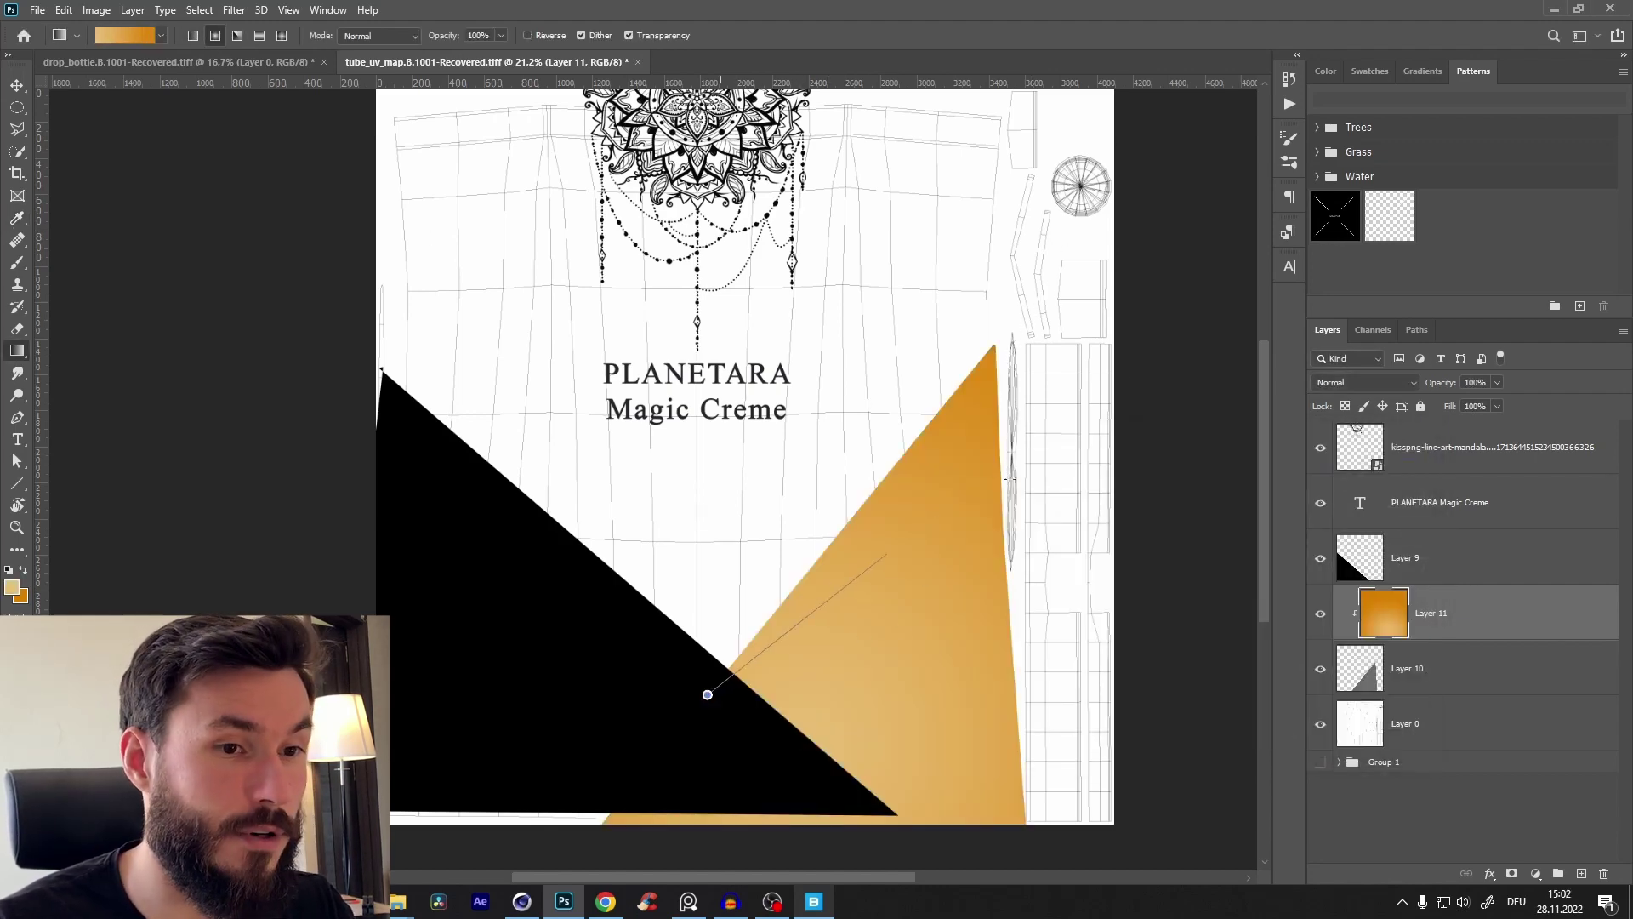
left_click_drag(707, 694, 707, 694)
left_click_drag(998, 460, 1056, 598)
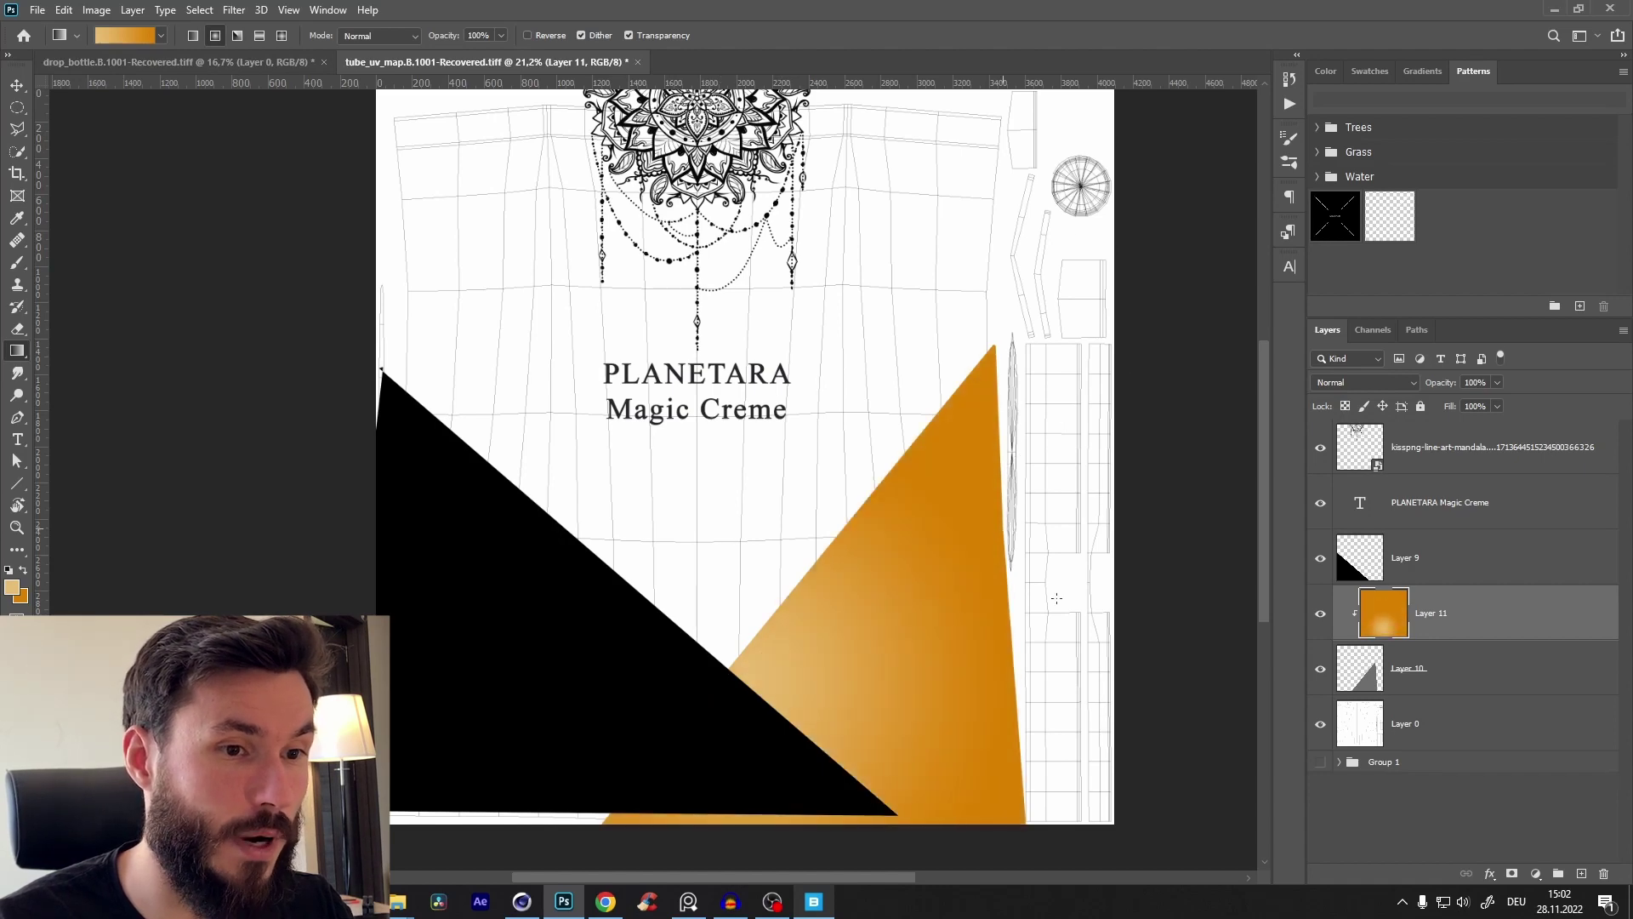
scroll(816, 612, "down", 4, "alt")
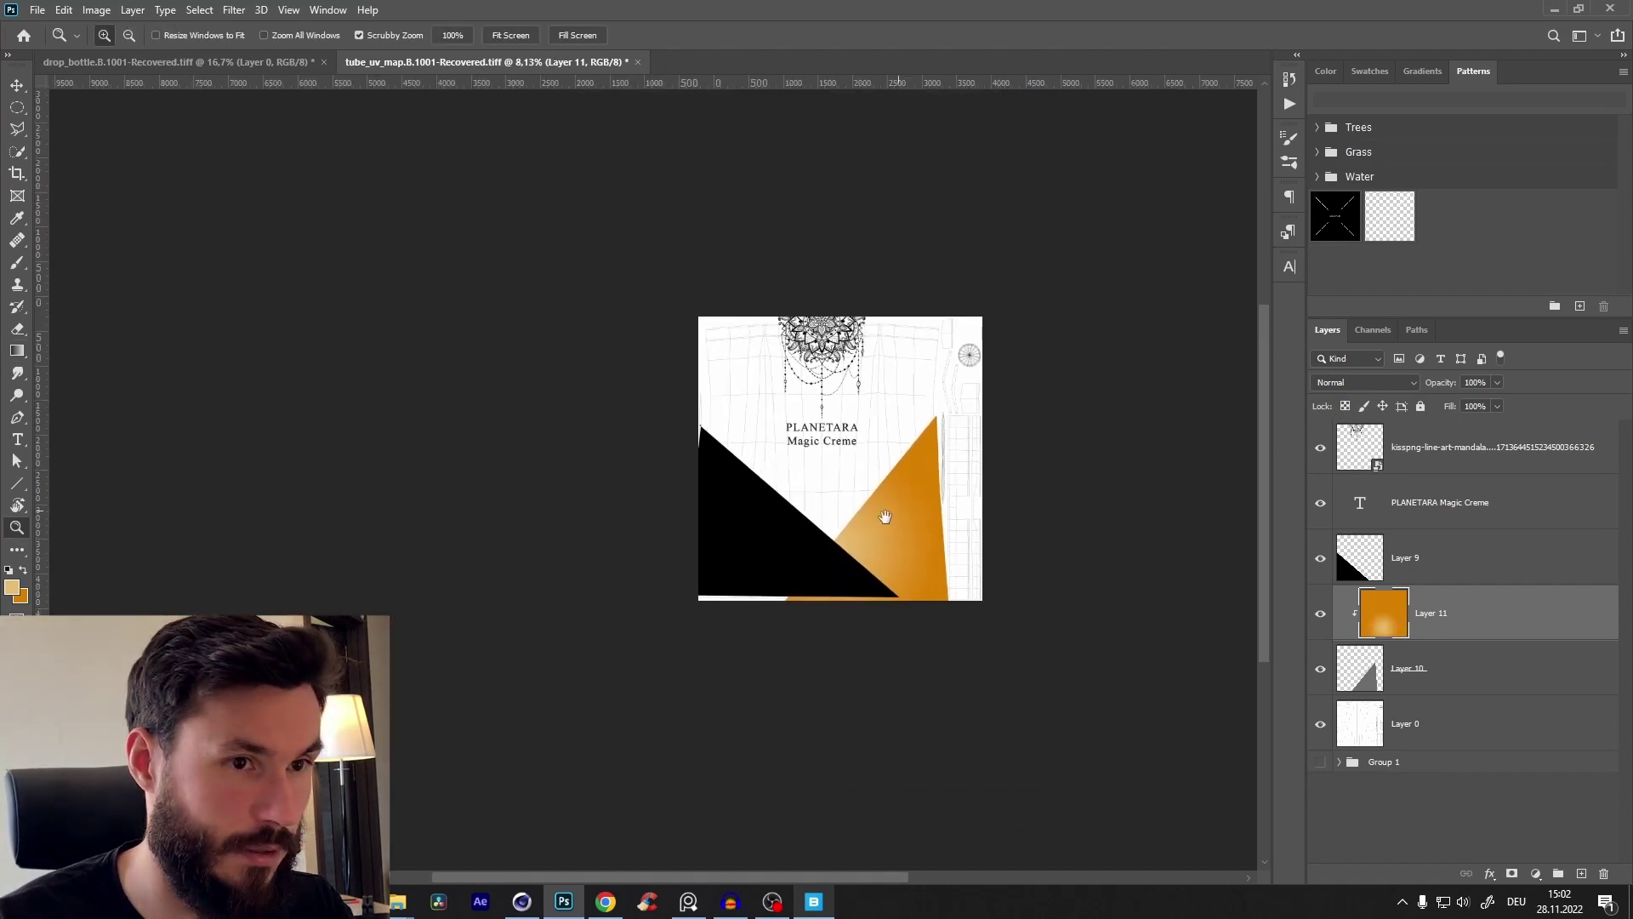
scroll(882, 518, "up", 4, "alt")
scroll(940, 510, "down", 2, "alt")
scroll(927, 527, "up", 3, "alt")
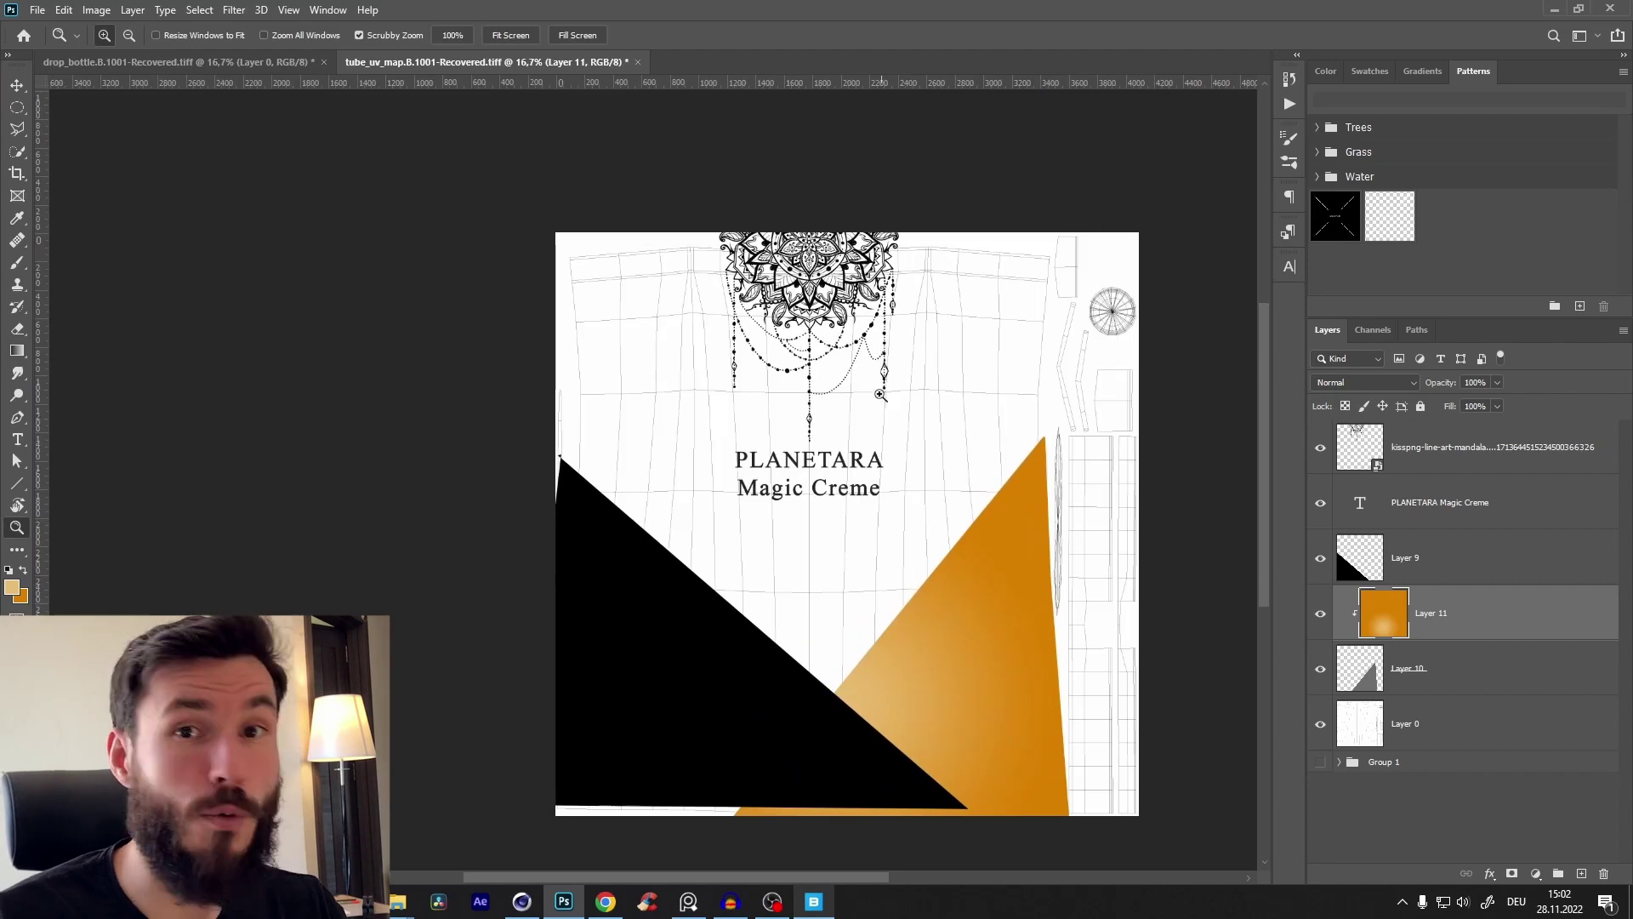
scroll(918, 538, "down", 1)
scroll(969, 467, "up", 1)
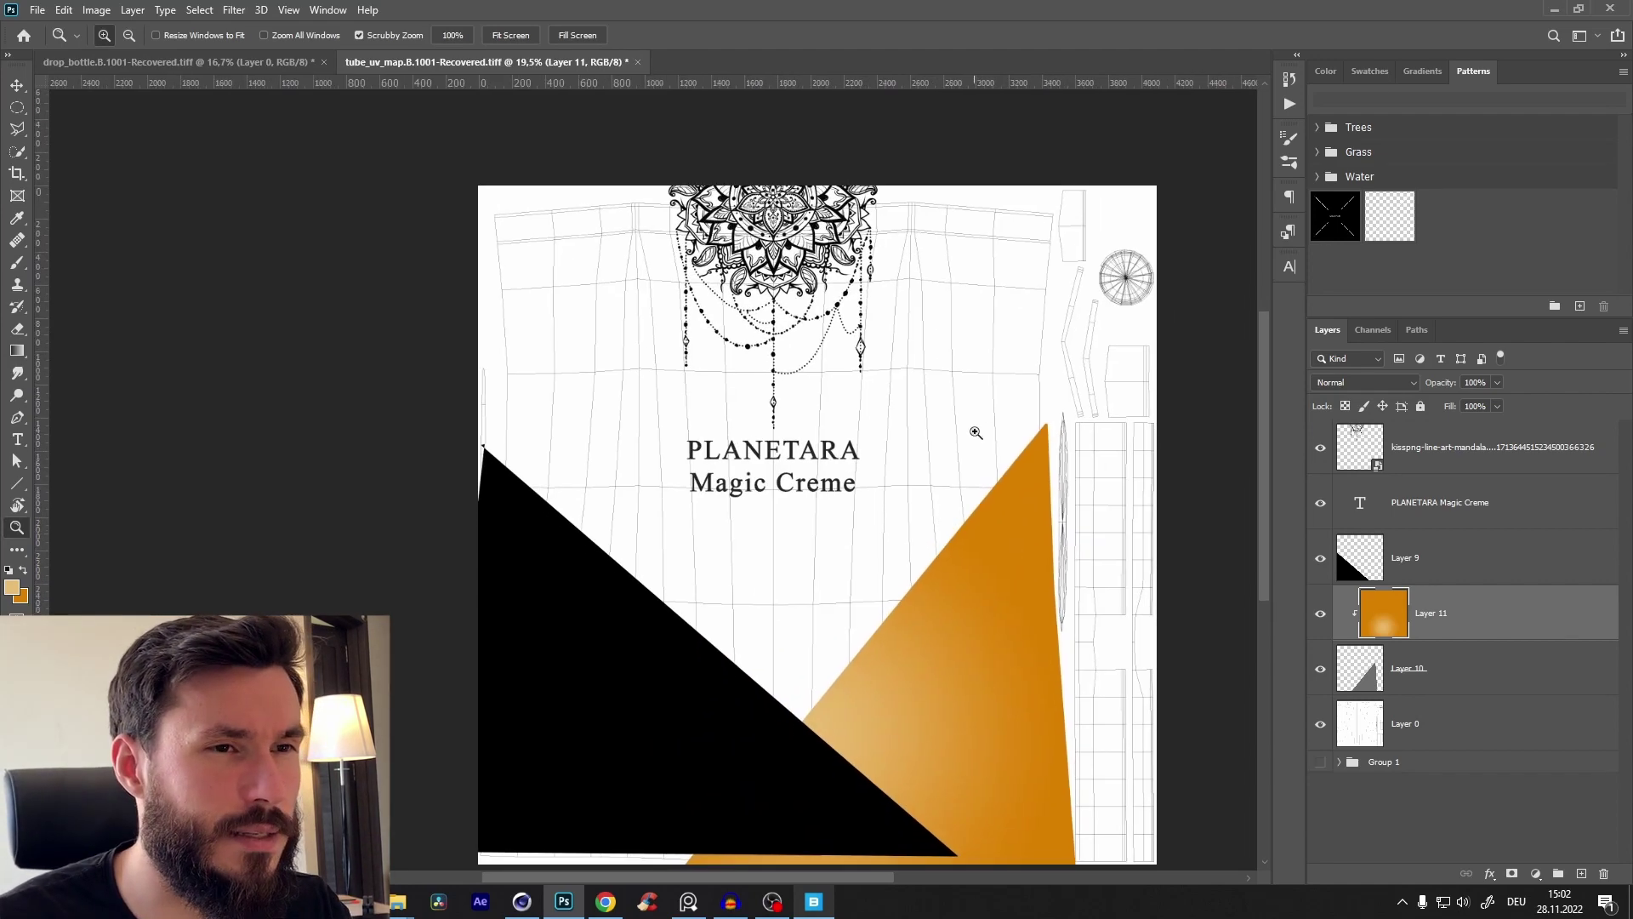
Step: Save the tube label as the Photoshop file TUBE_UV_PSD in the project's Assets folder
left_click(37, 11)
left_click(69, 214)
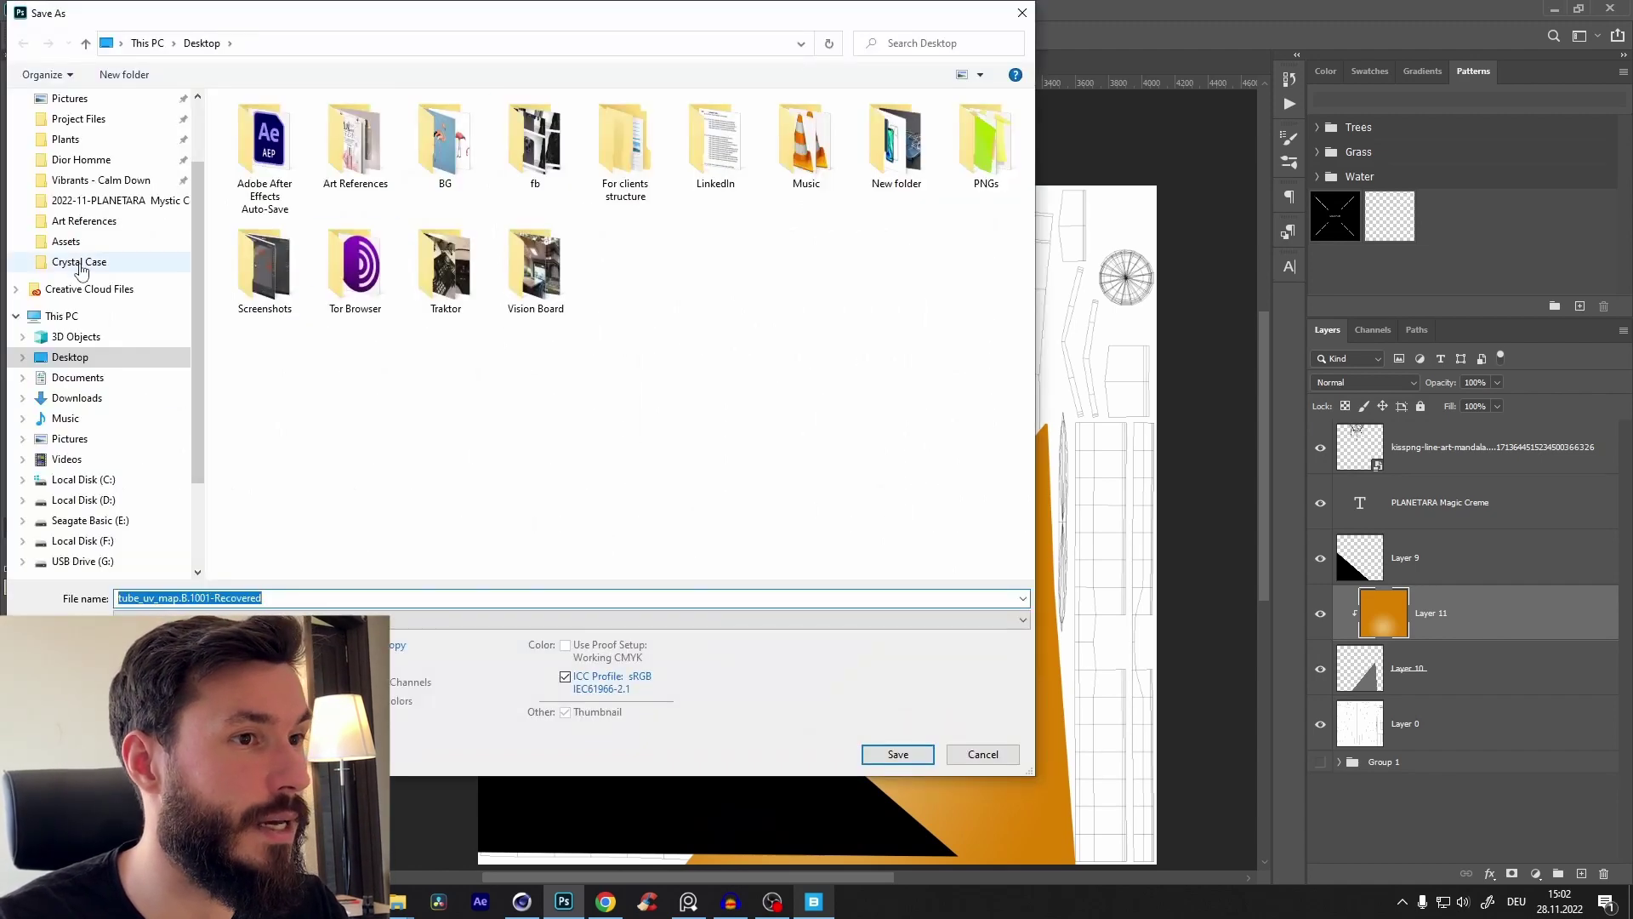
left_click(65, 241)
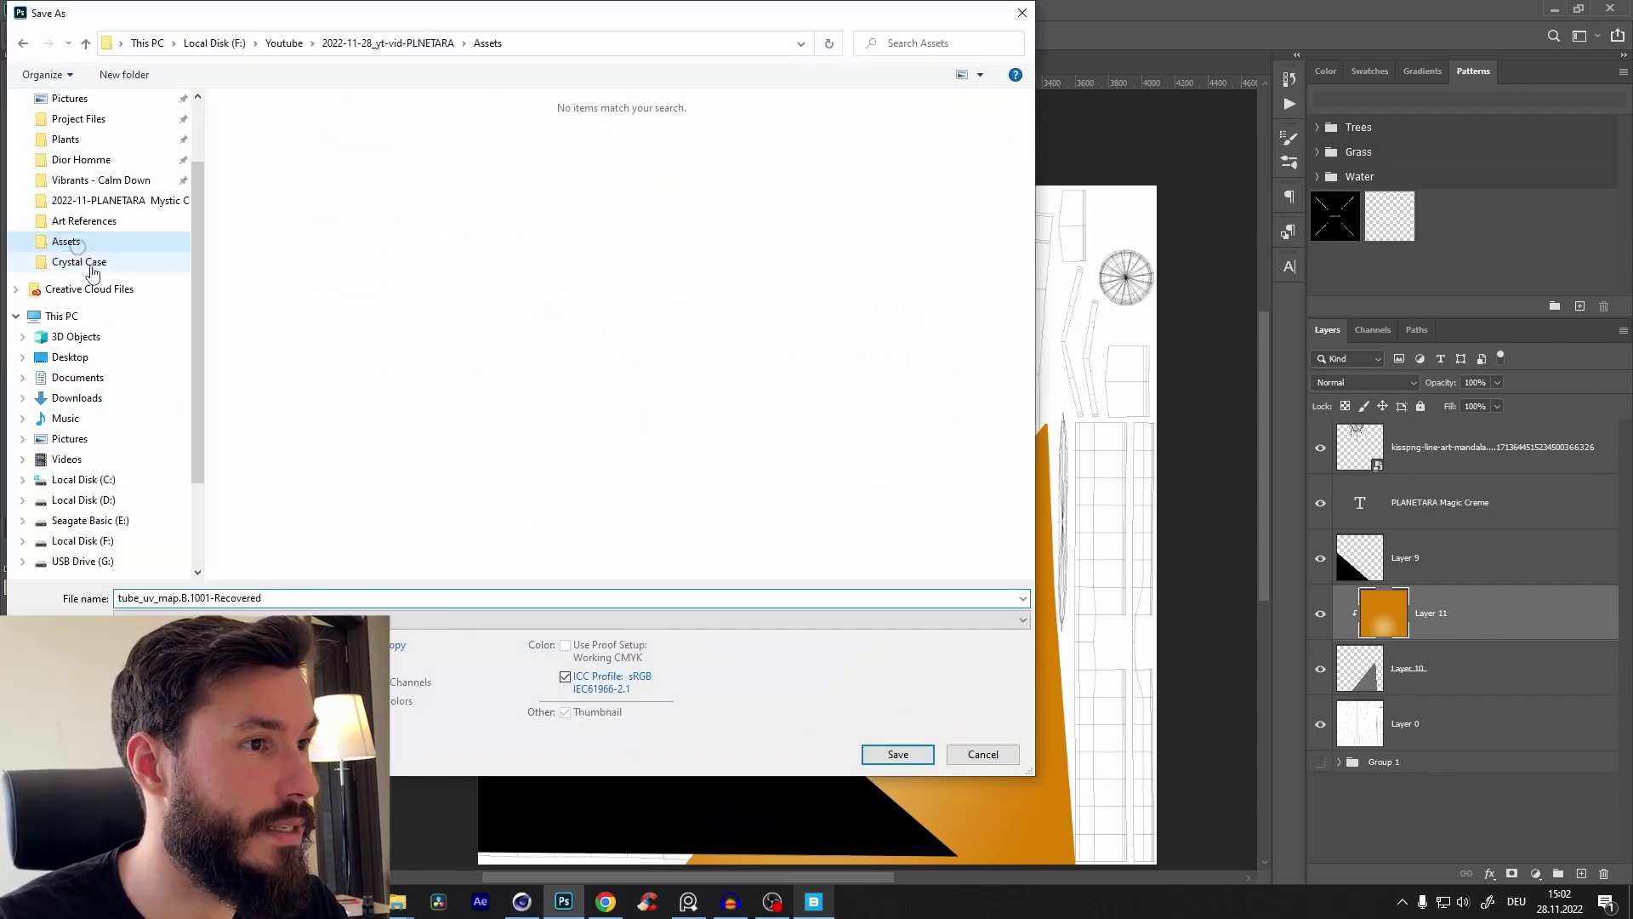
type("TUBE_UV_PSD")
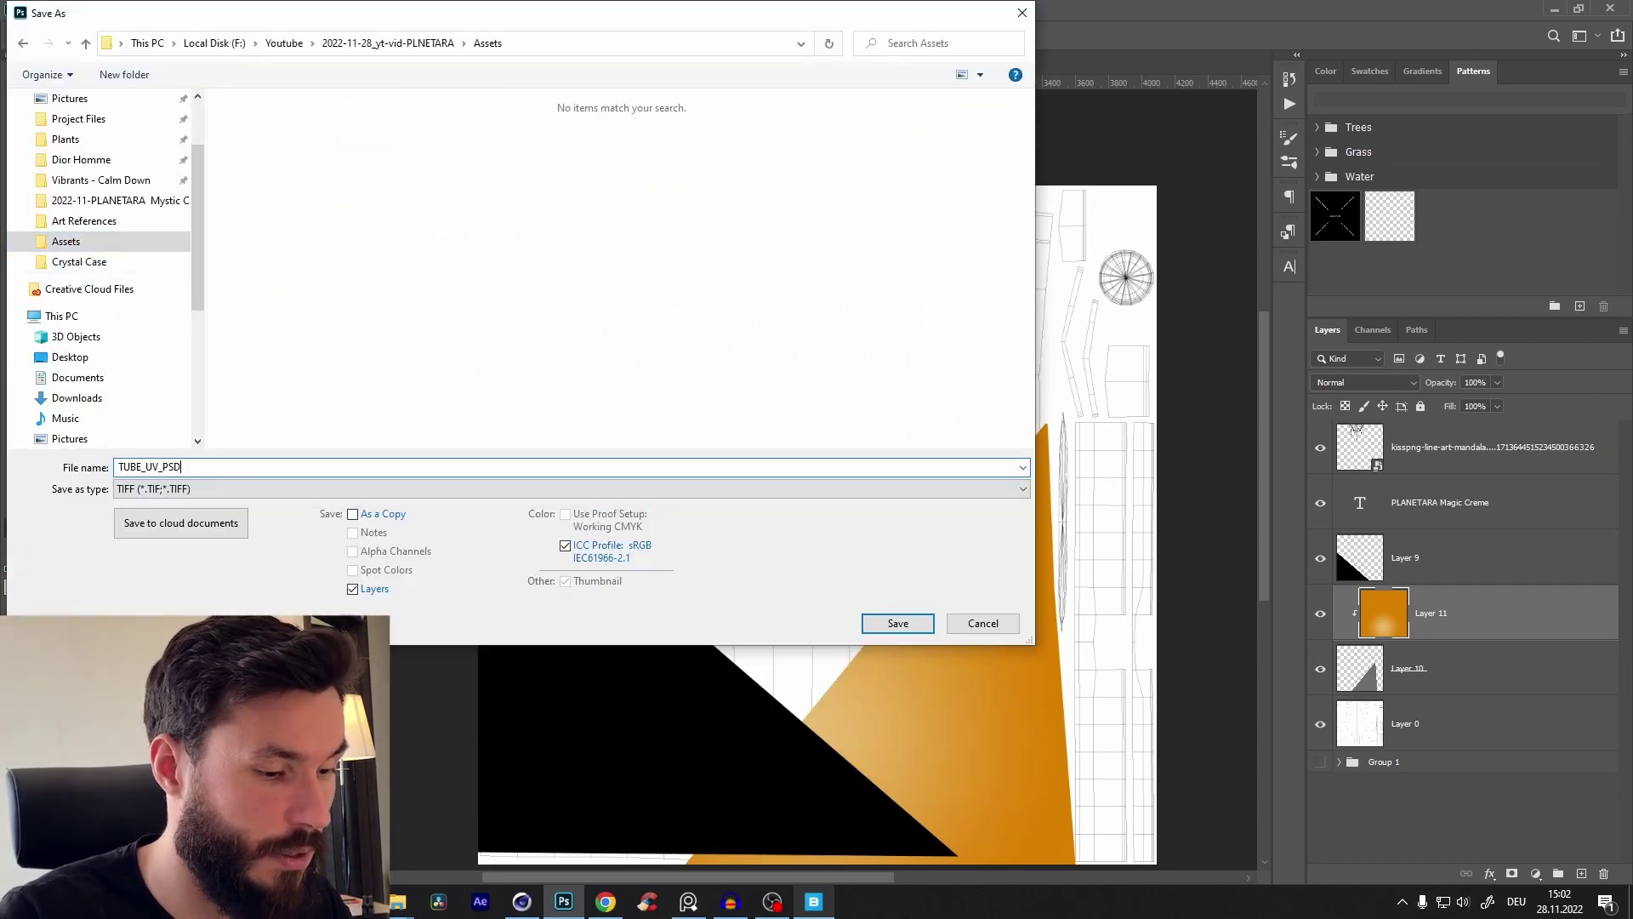
left_click(170, 488)
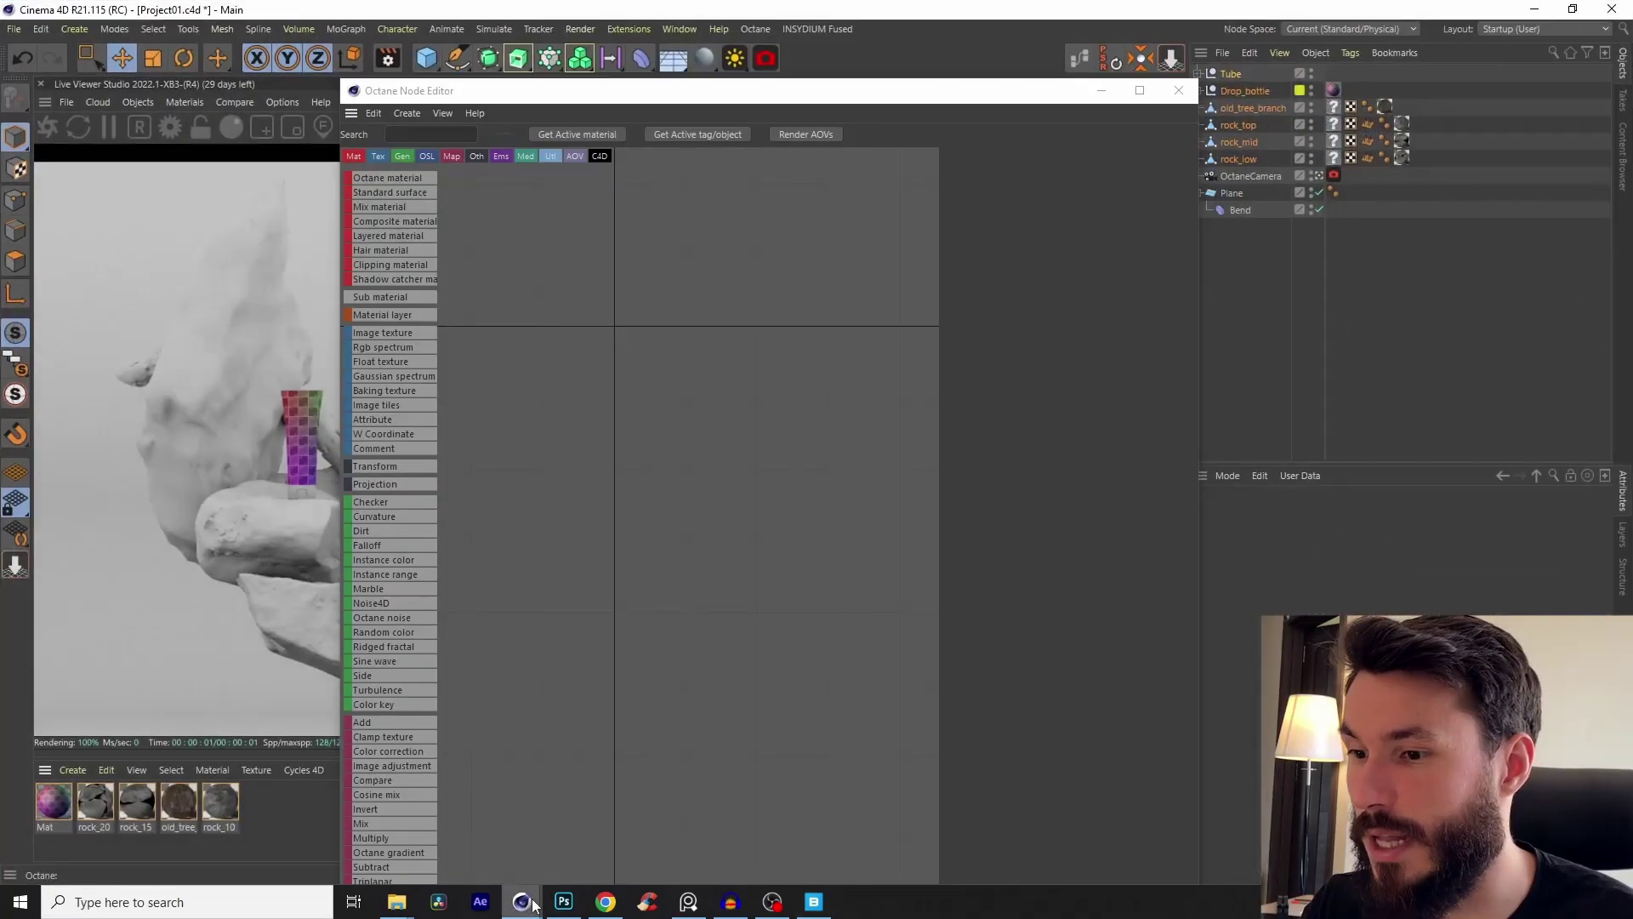
Step: In Cinema 4D, lock the Live Viewer resolution, enlarge its view of the tube and set a render region around the tube
left_click(1101, 91)
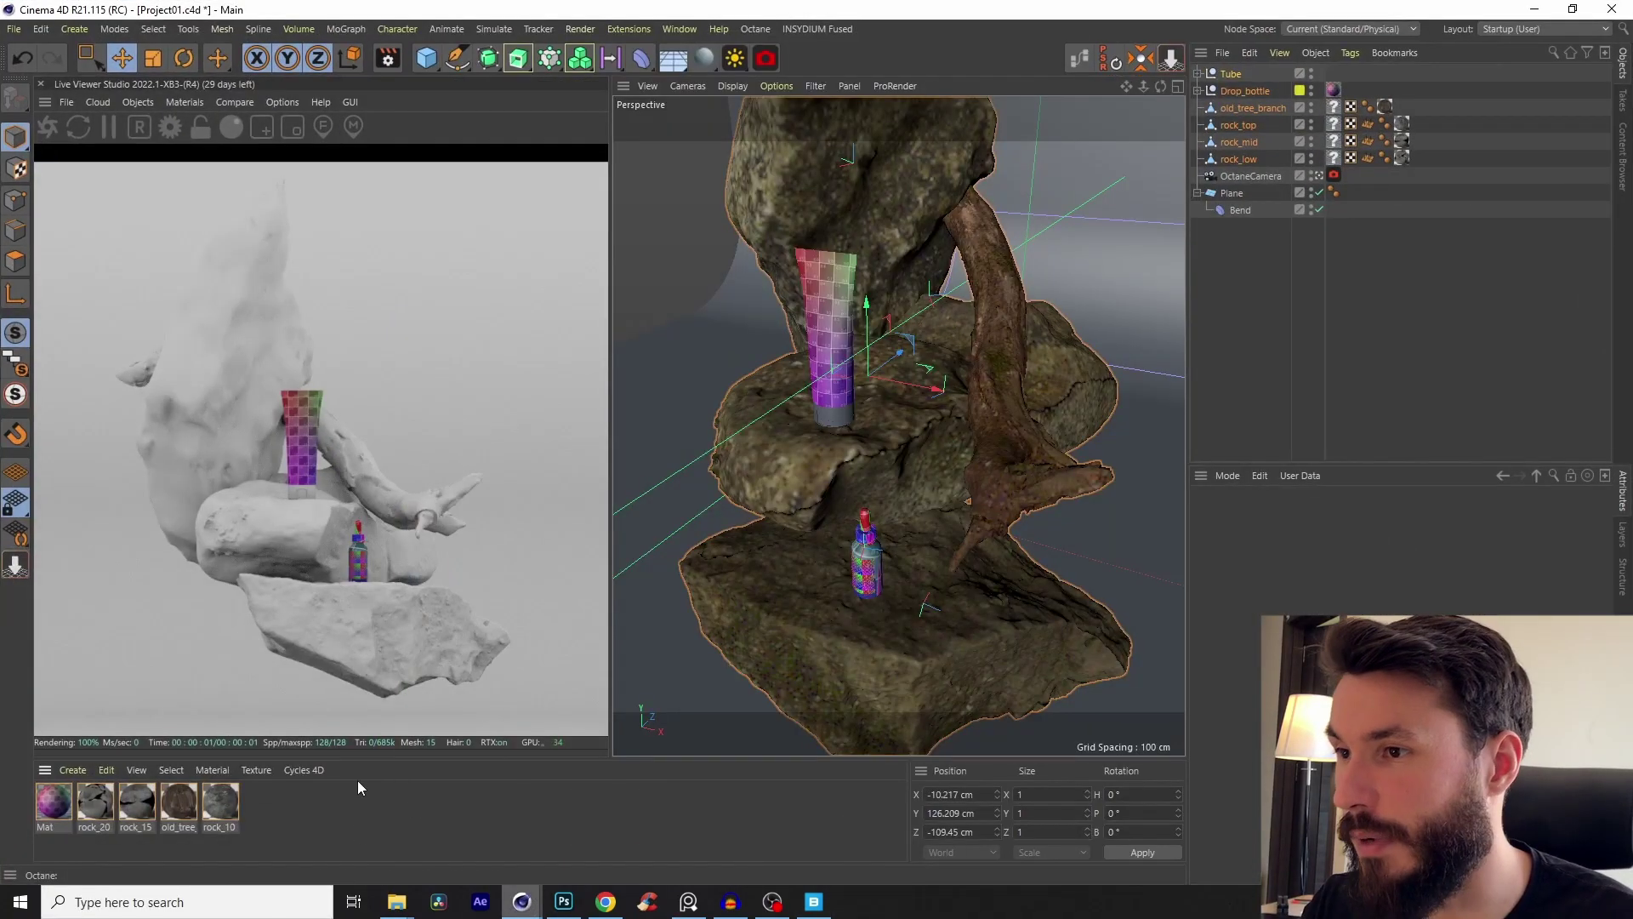
left_click(200, 129)
mouse_move(348, 428)
left_mouse_down()
mouse_move(368, 451)
mouse_move(348, 429)
left_mouse_up()
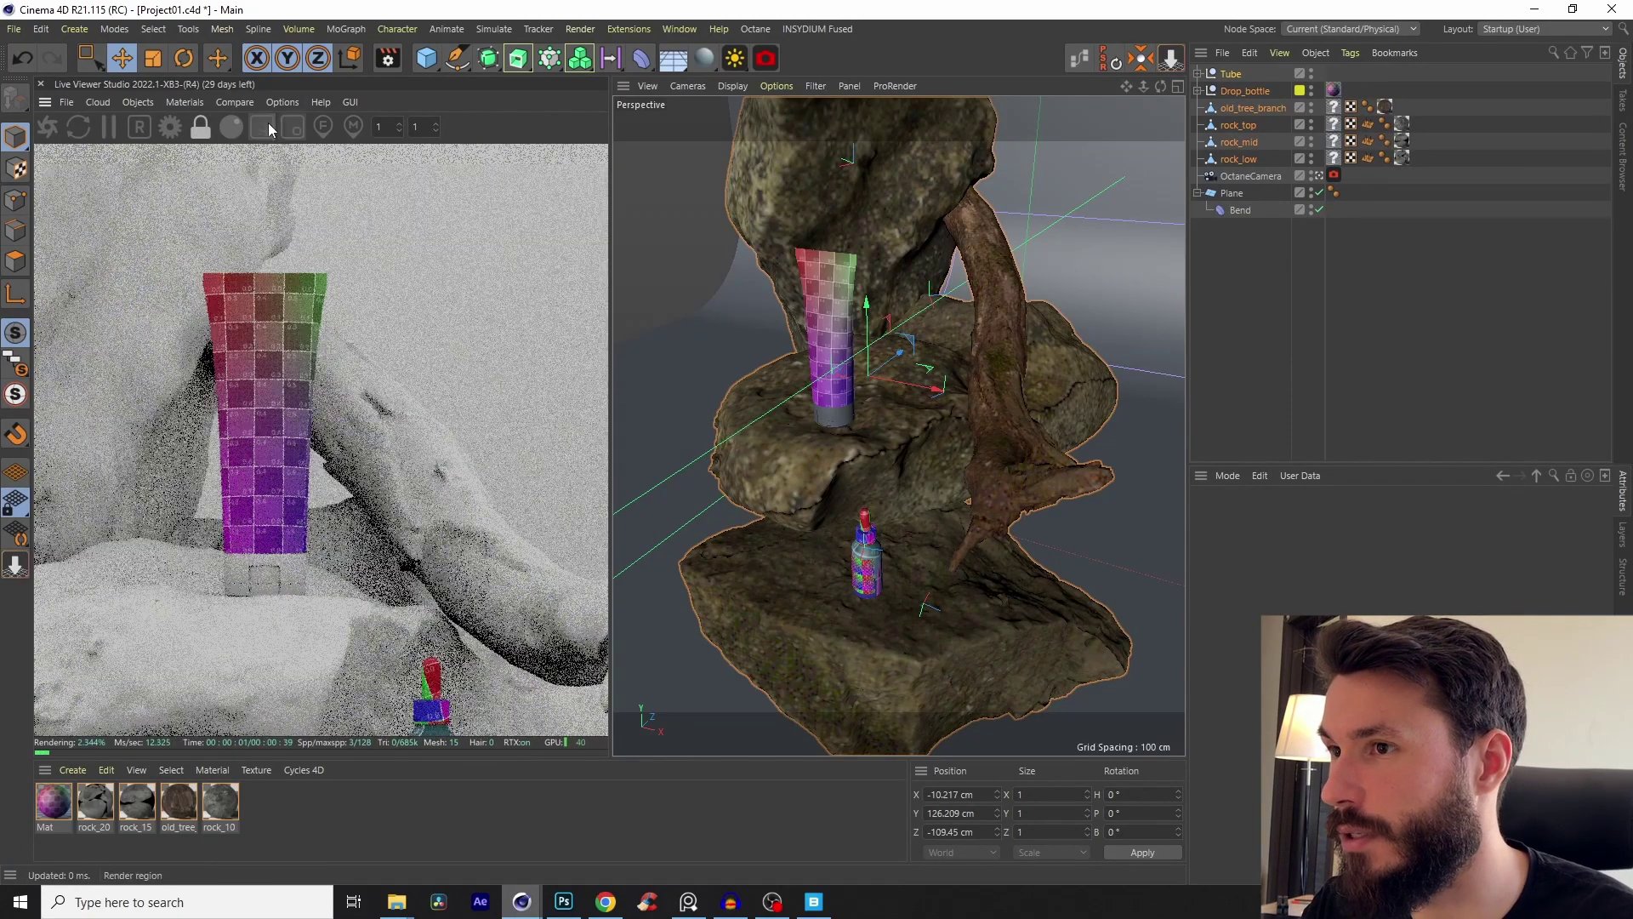
left_click(264, 128)
left_click_drag(108, 231, 435, 630)
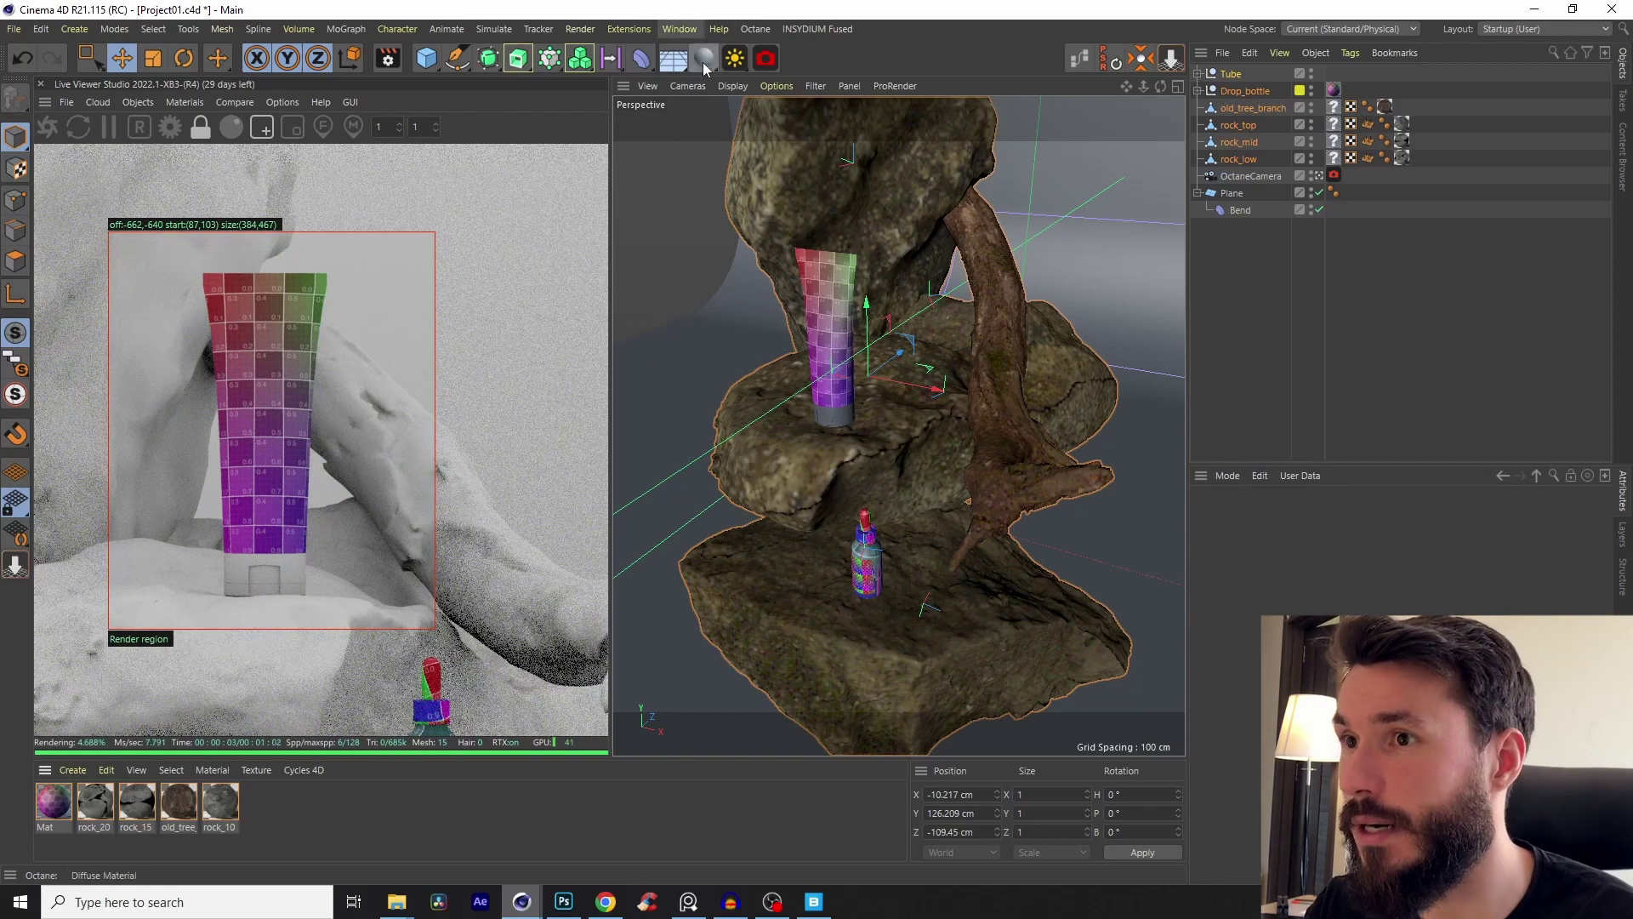
Step: Create an Octane composite material and apply it to the body of the tube
left_click_drag(703, 54, 805, 232)
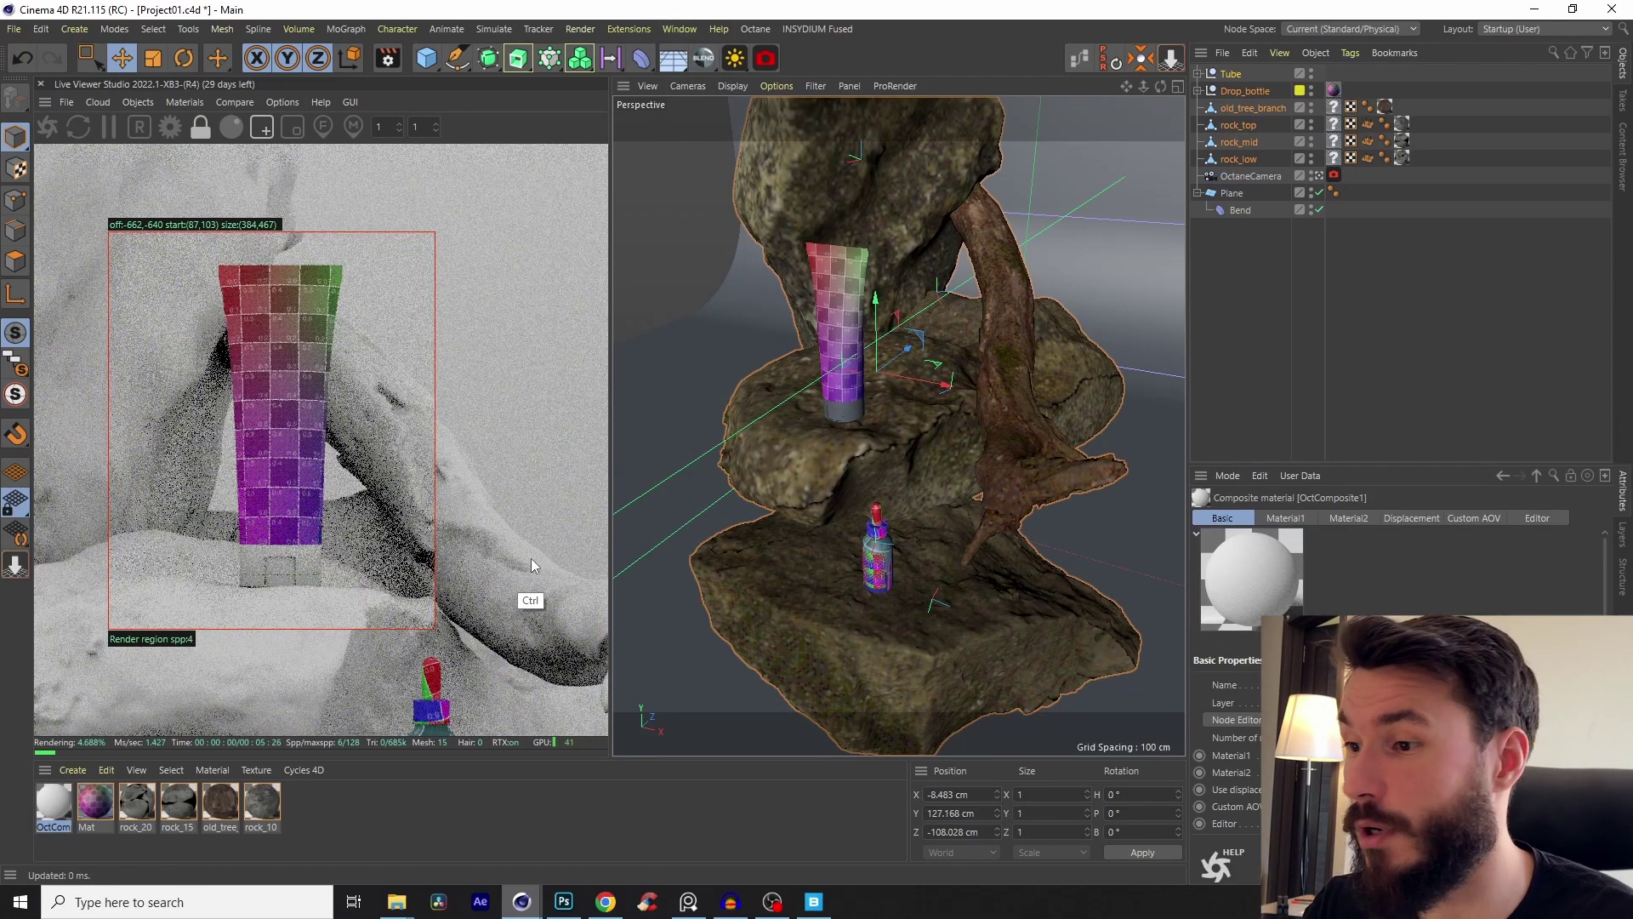
left_click(91, 853)
left_click_drag(49, 814, 263, 415)
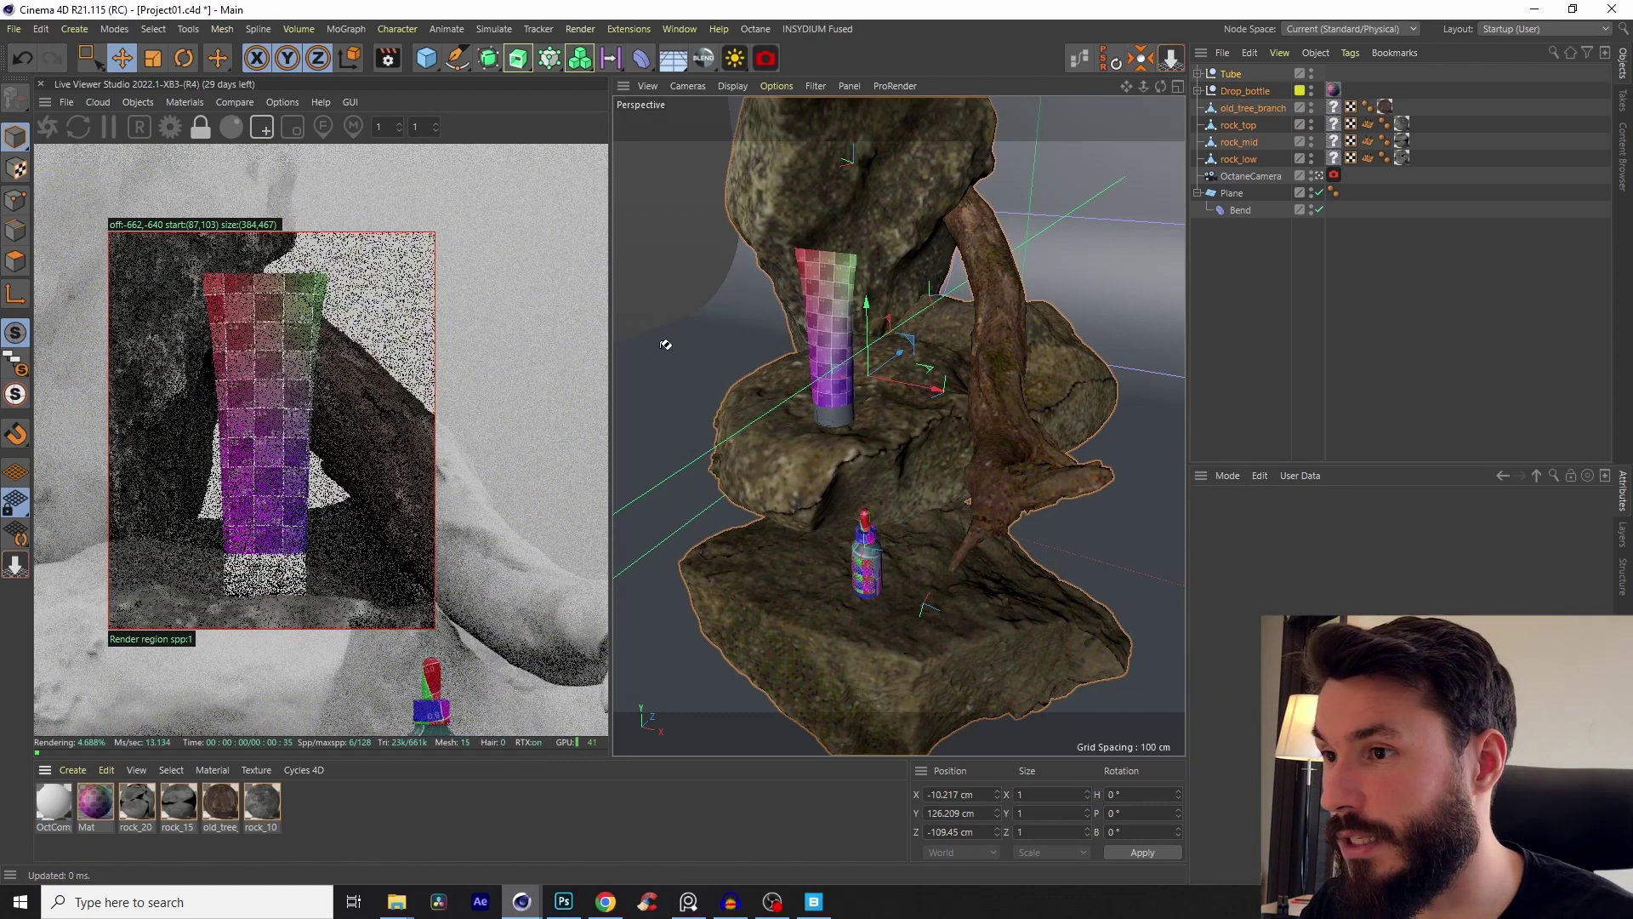
left_click_drag(829, 341, 830, 342)
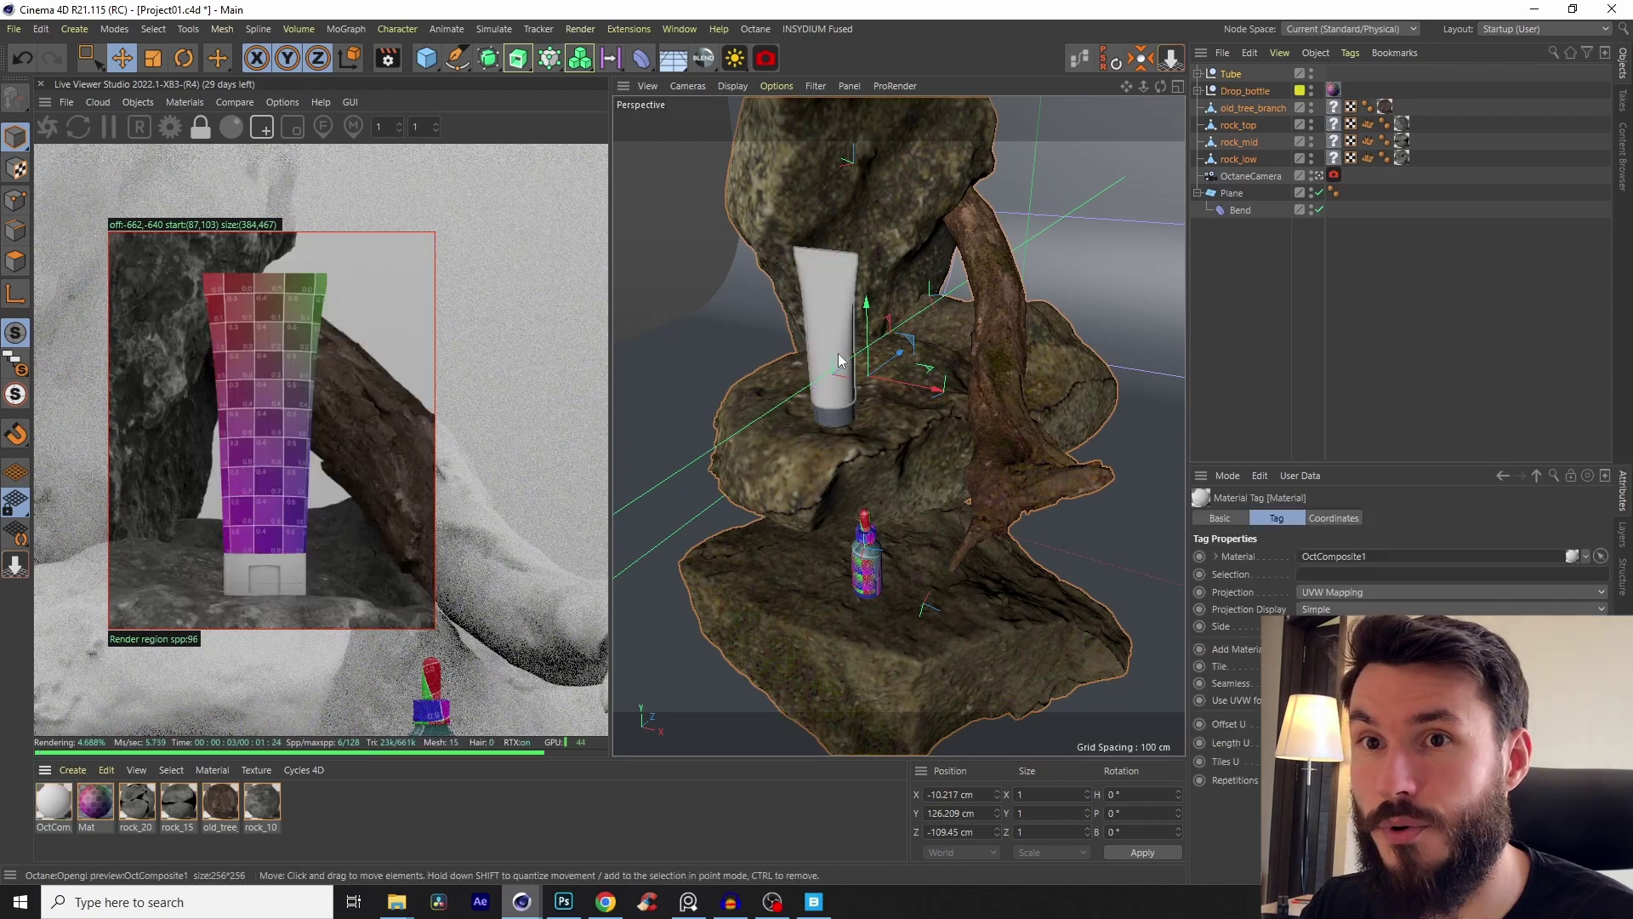
Step: Rename the new composite material as Tube Top
left_click(49, 815)
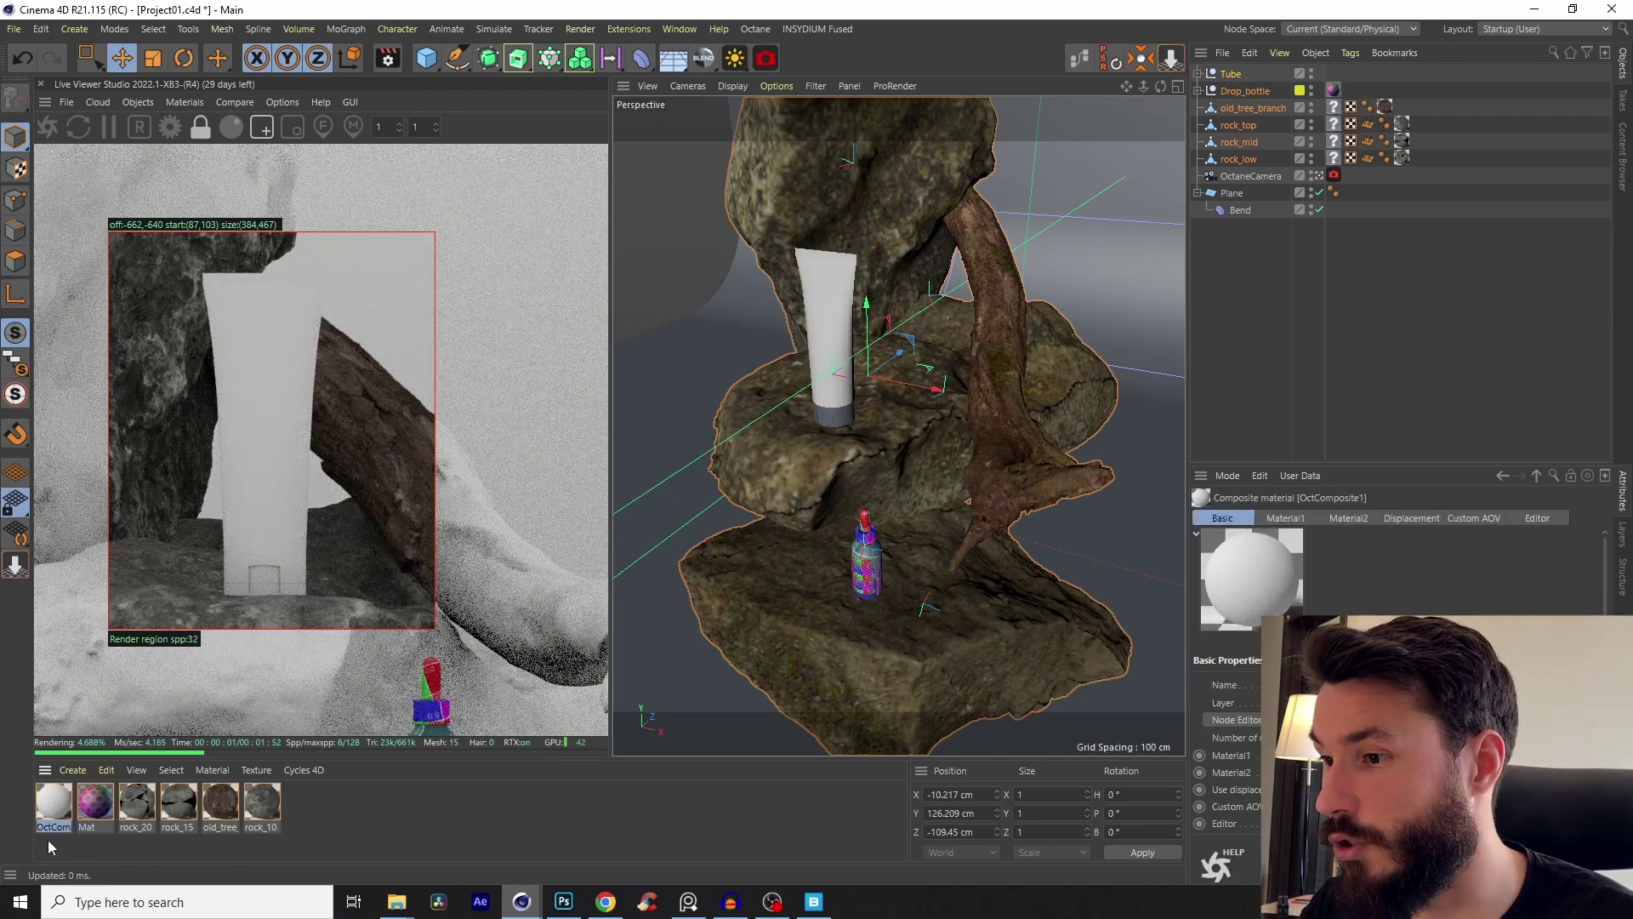
type("Tube Top")
key("Return")
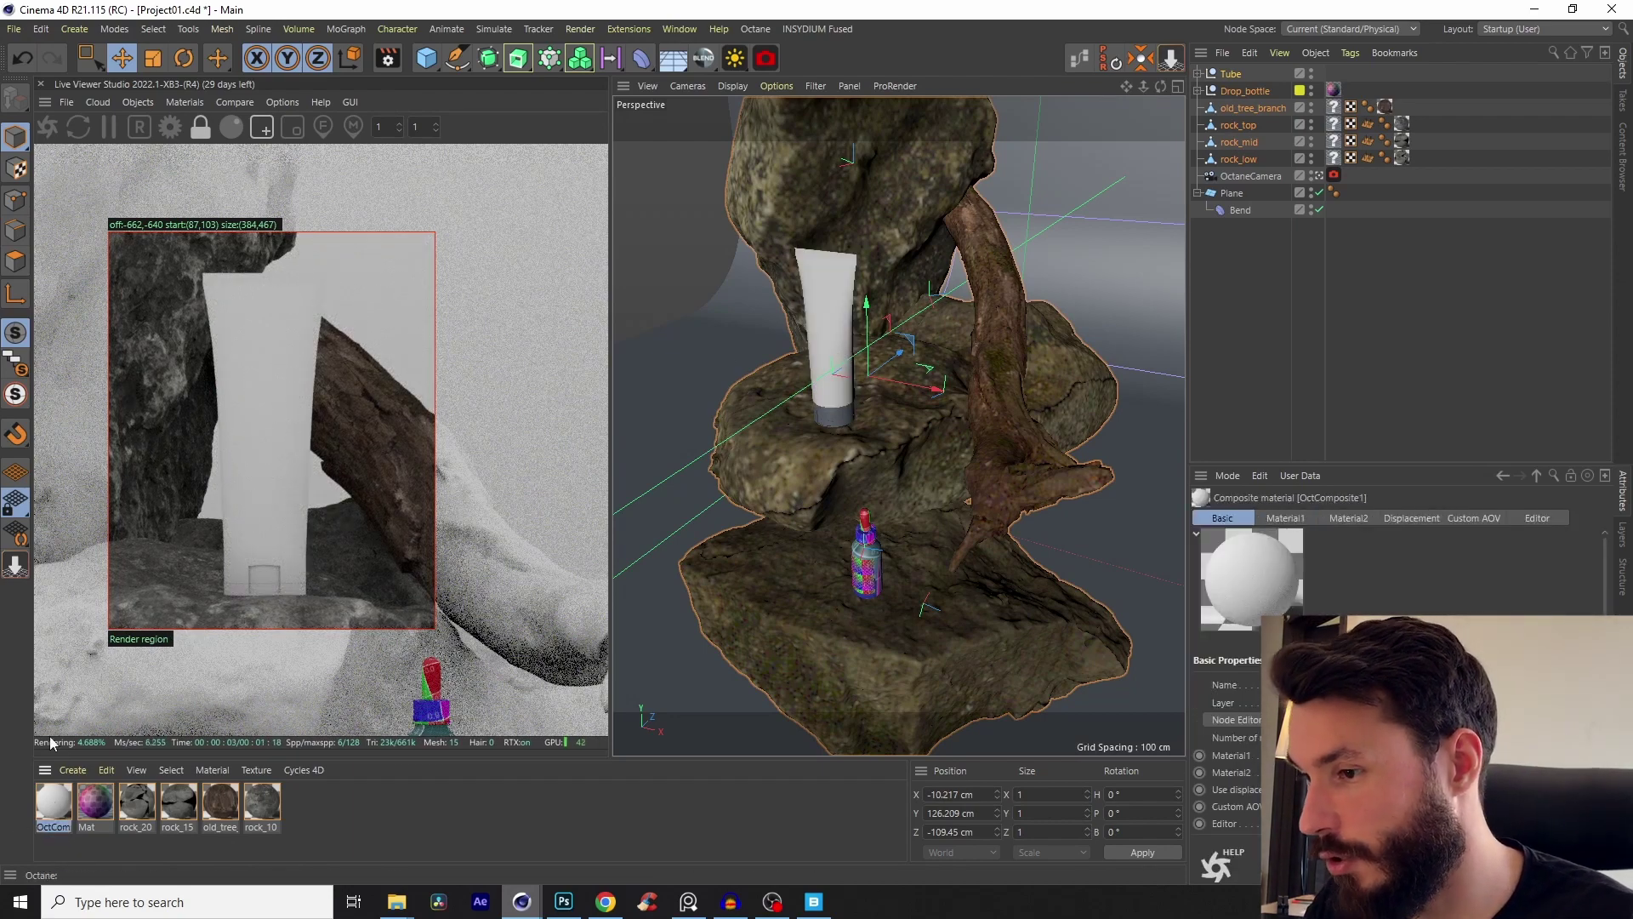
Step: Open the Tube Top material's node graph and connect a new Sub material to its Material1 input
double_click(52, 801)
left_click_drag(623, 328, 856, 518)
left_click_drag(793, 660, 635, 528)
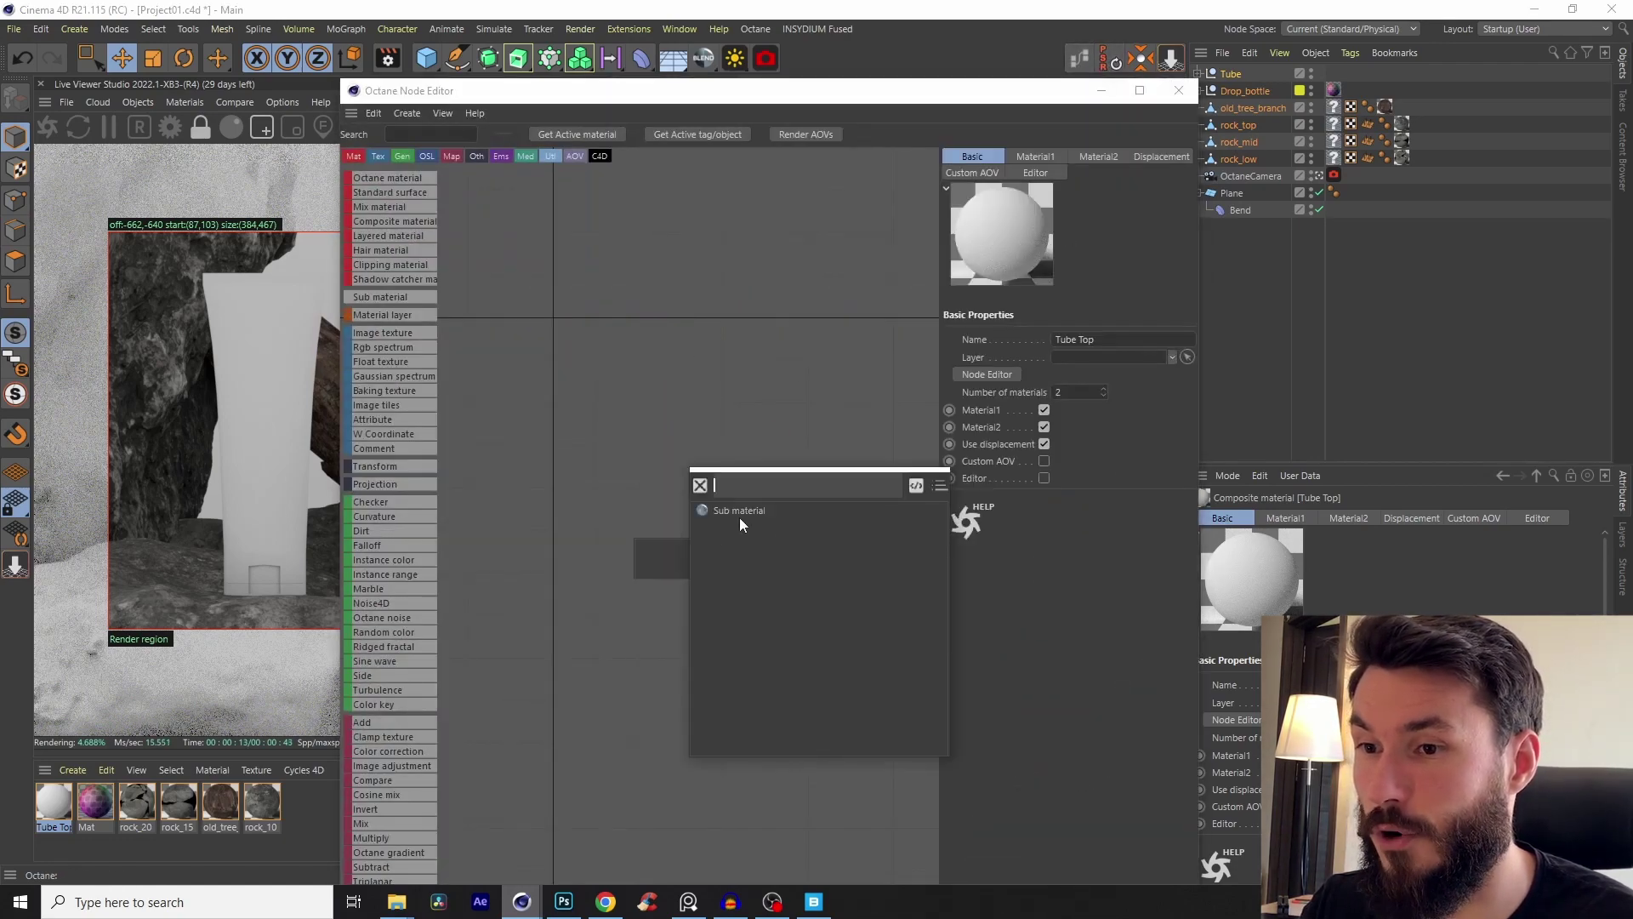
left_click(740, 514)
scroll(737, 520, "down", 2)
middle_click_drag(727, 510, 811, 466)
left_click_drag(747, 554, 697, 463)
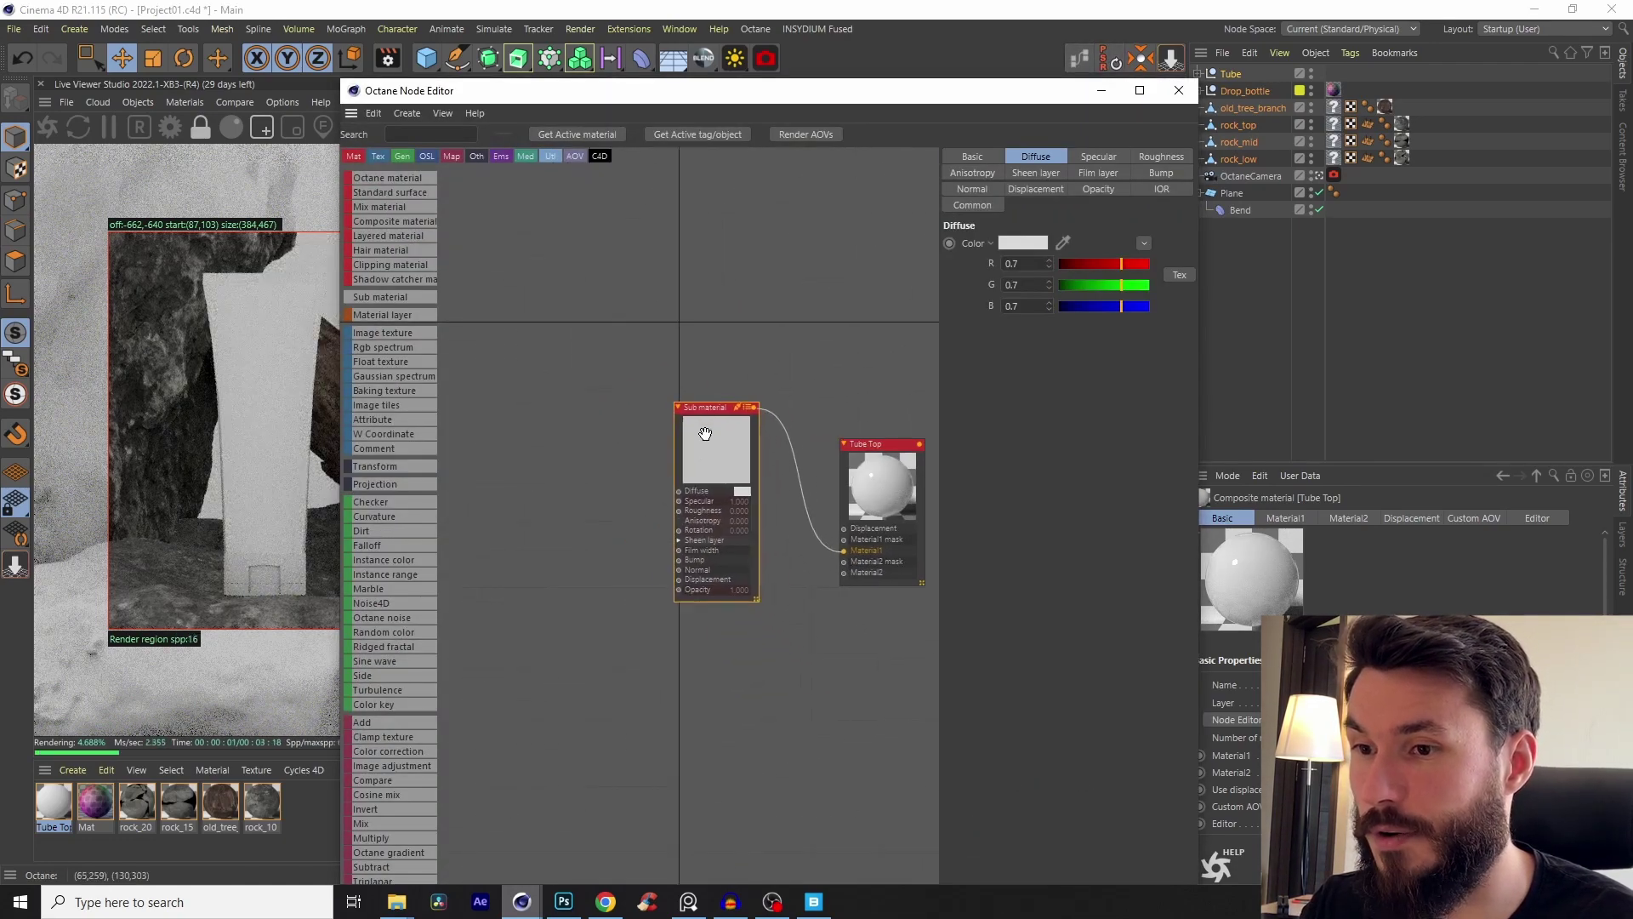
Step: Bring TUBE_UV_PSD from the Assets folder into the node graph as an image texture and connect it to the Sub material's Diffuse input
mouse_move(399, 903)
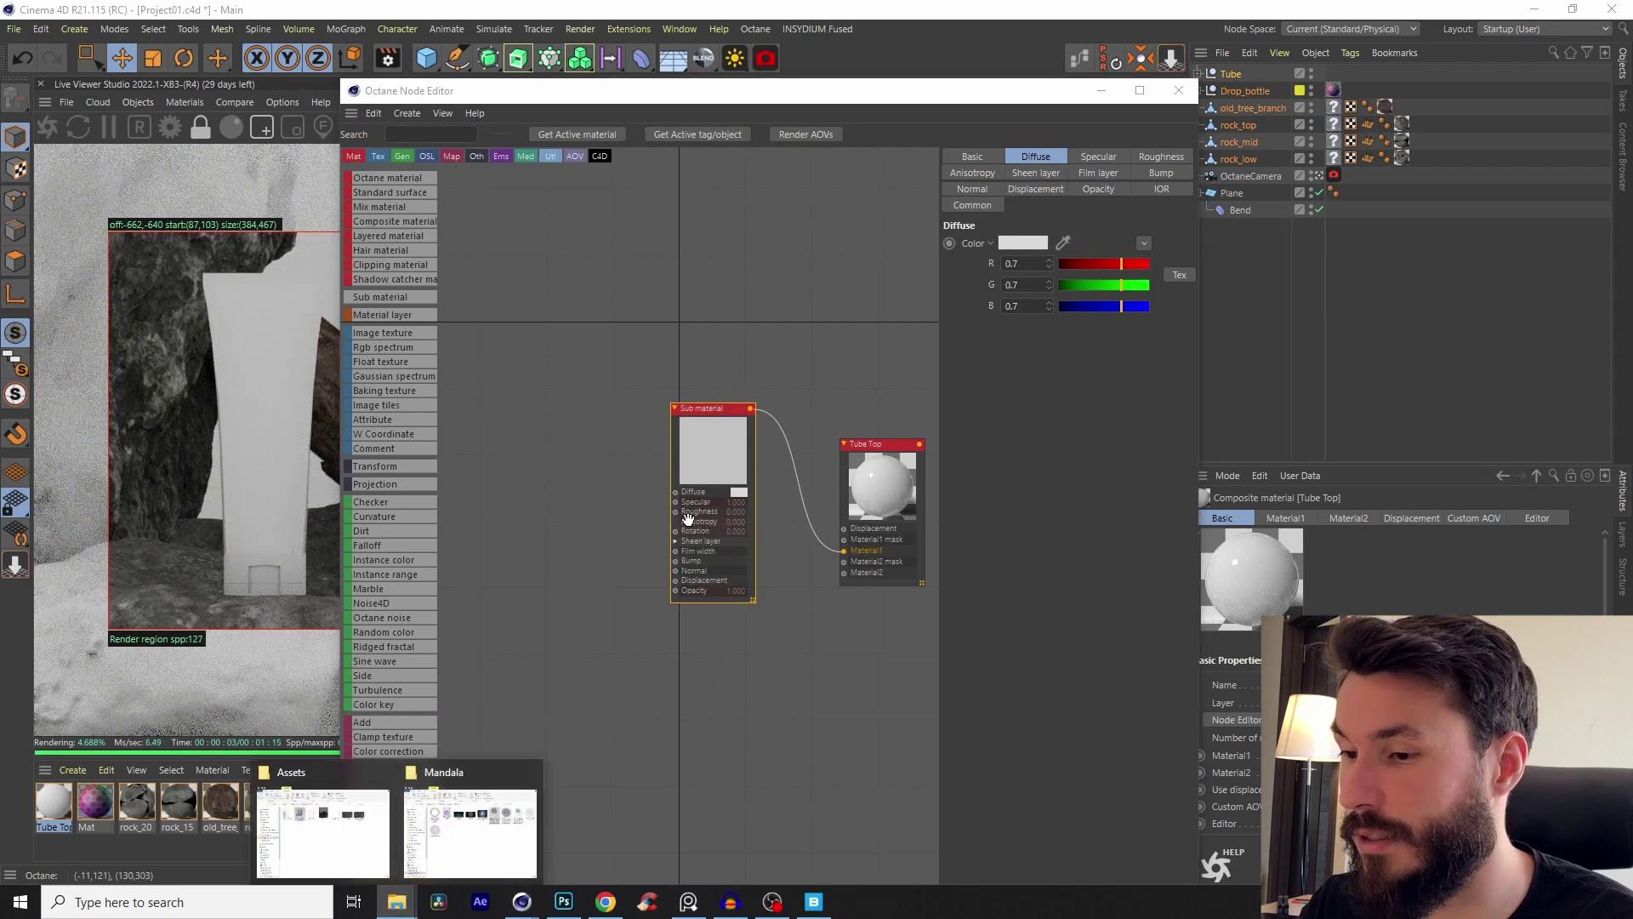
mouse_move(448, 850)
left_click(323, 831)
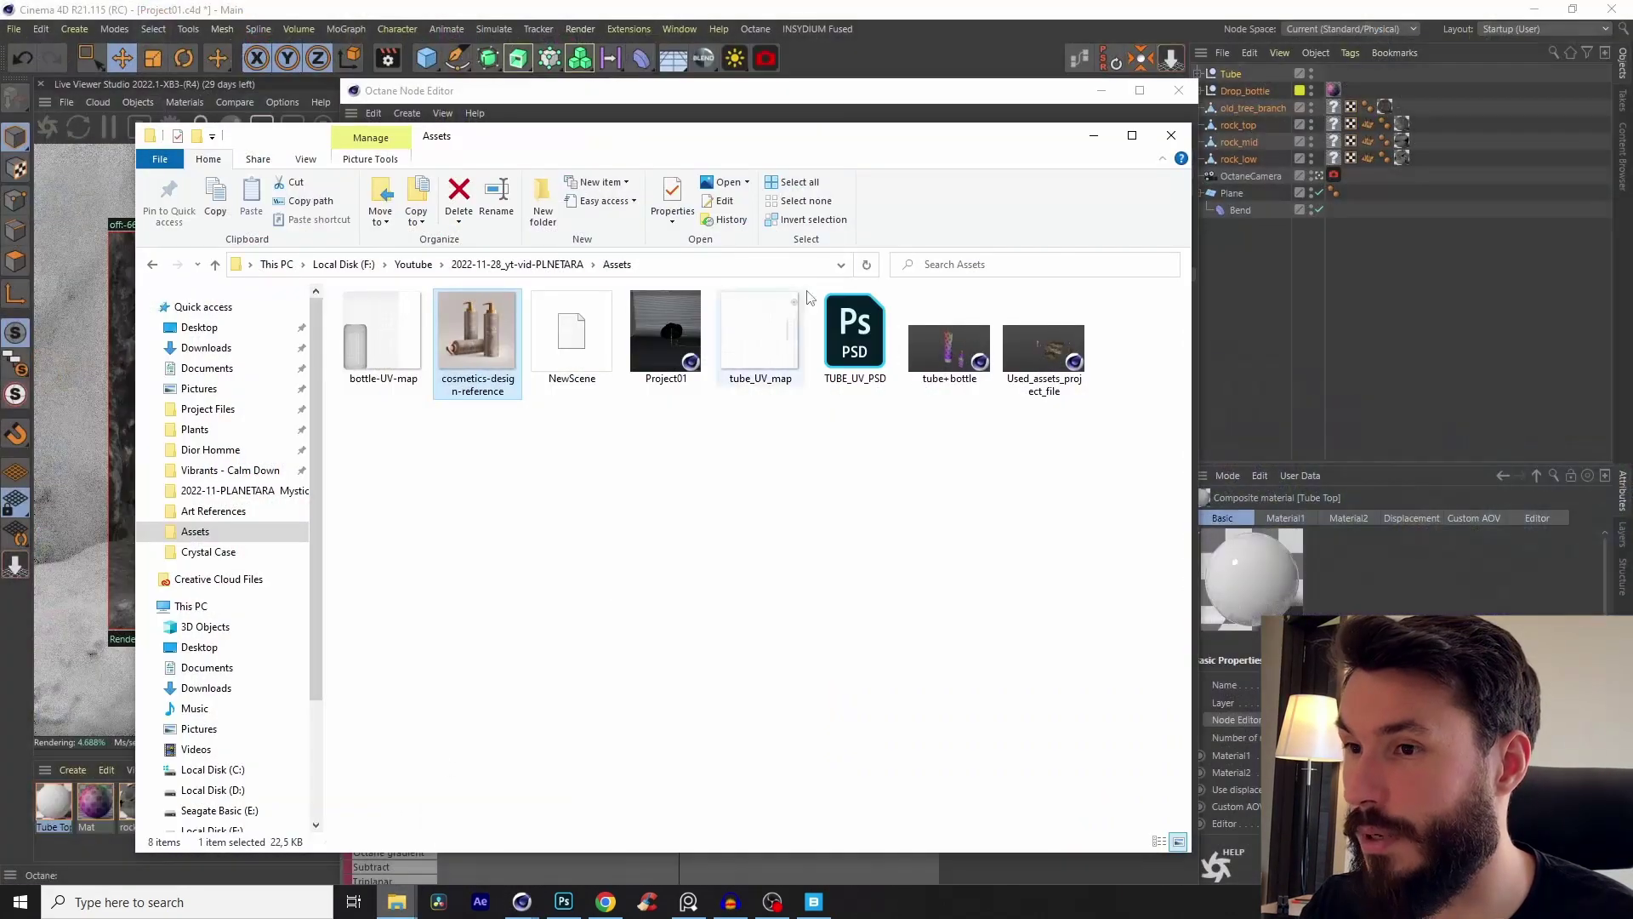
left_click_drag(855, 172, 904, 417)
left_click_drag(899, 608, 549, 468)
left_click(686, 343)
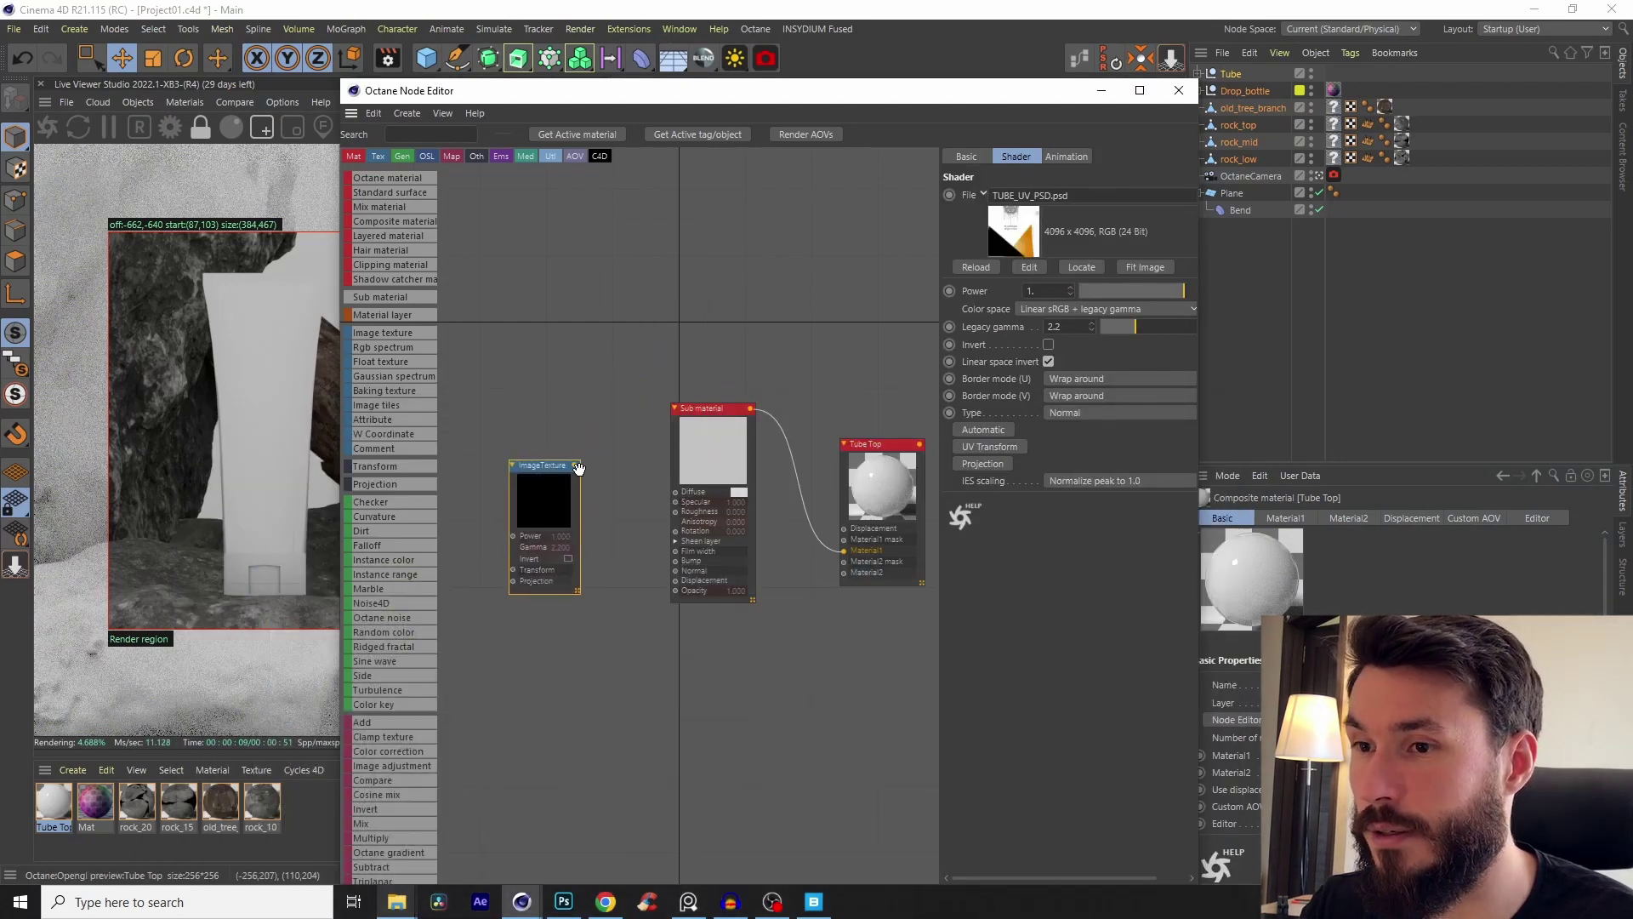
left_click_drag(674, 501, 676, 493)
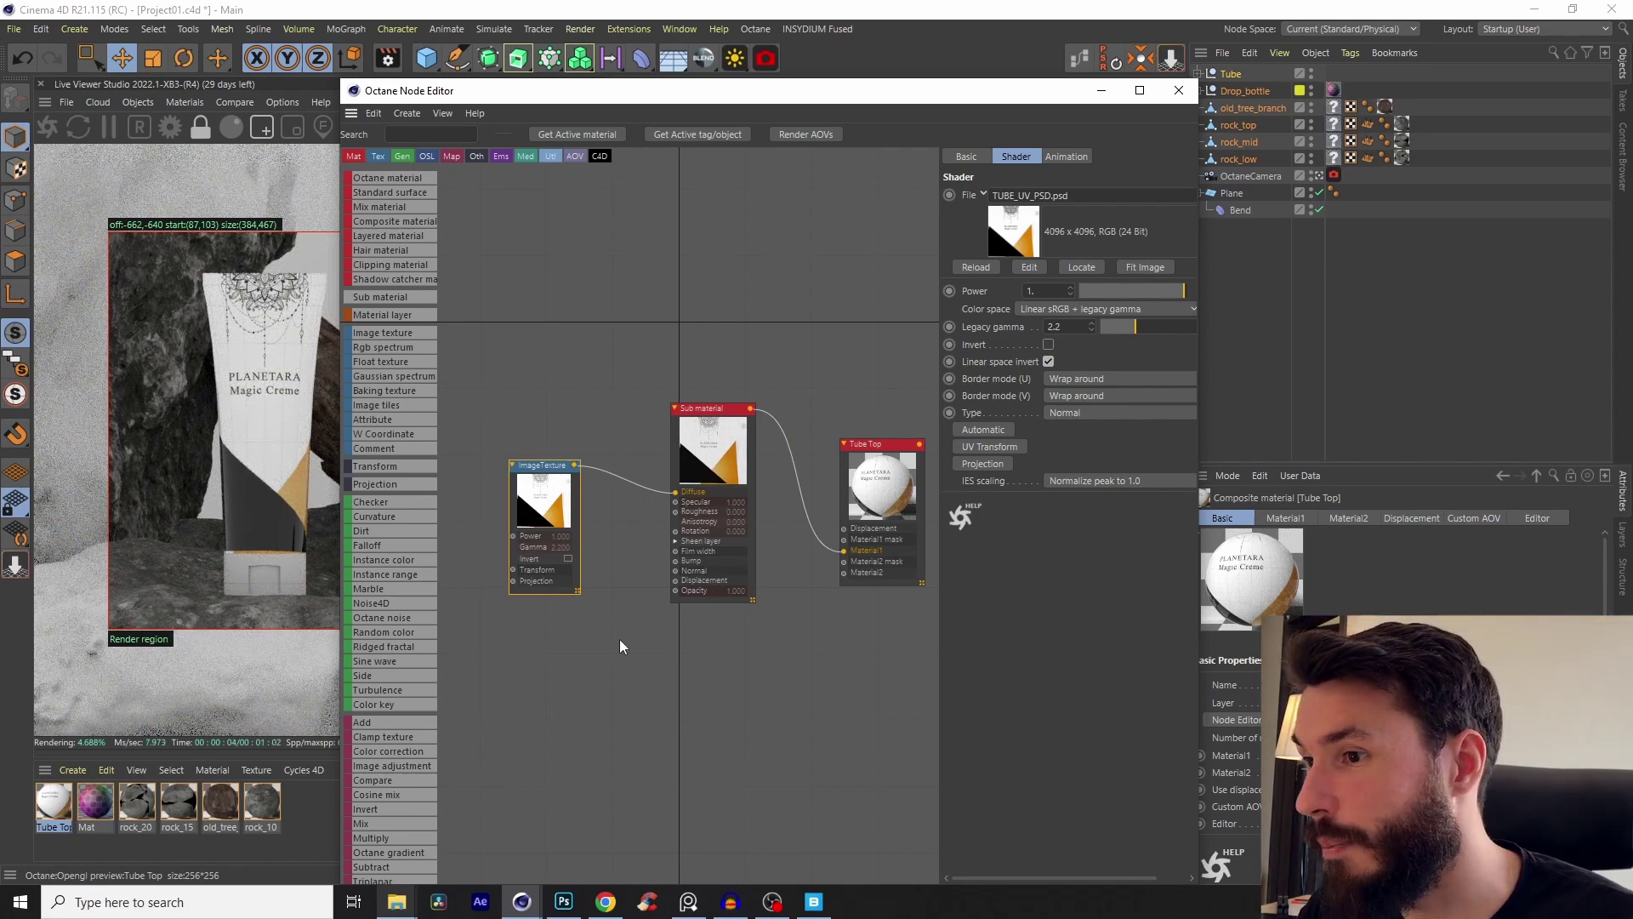
Step: Inspect the label on the tube in the viewport, from the mandala down to the edge above the cap
left_click(1100, 90)
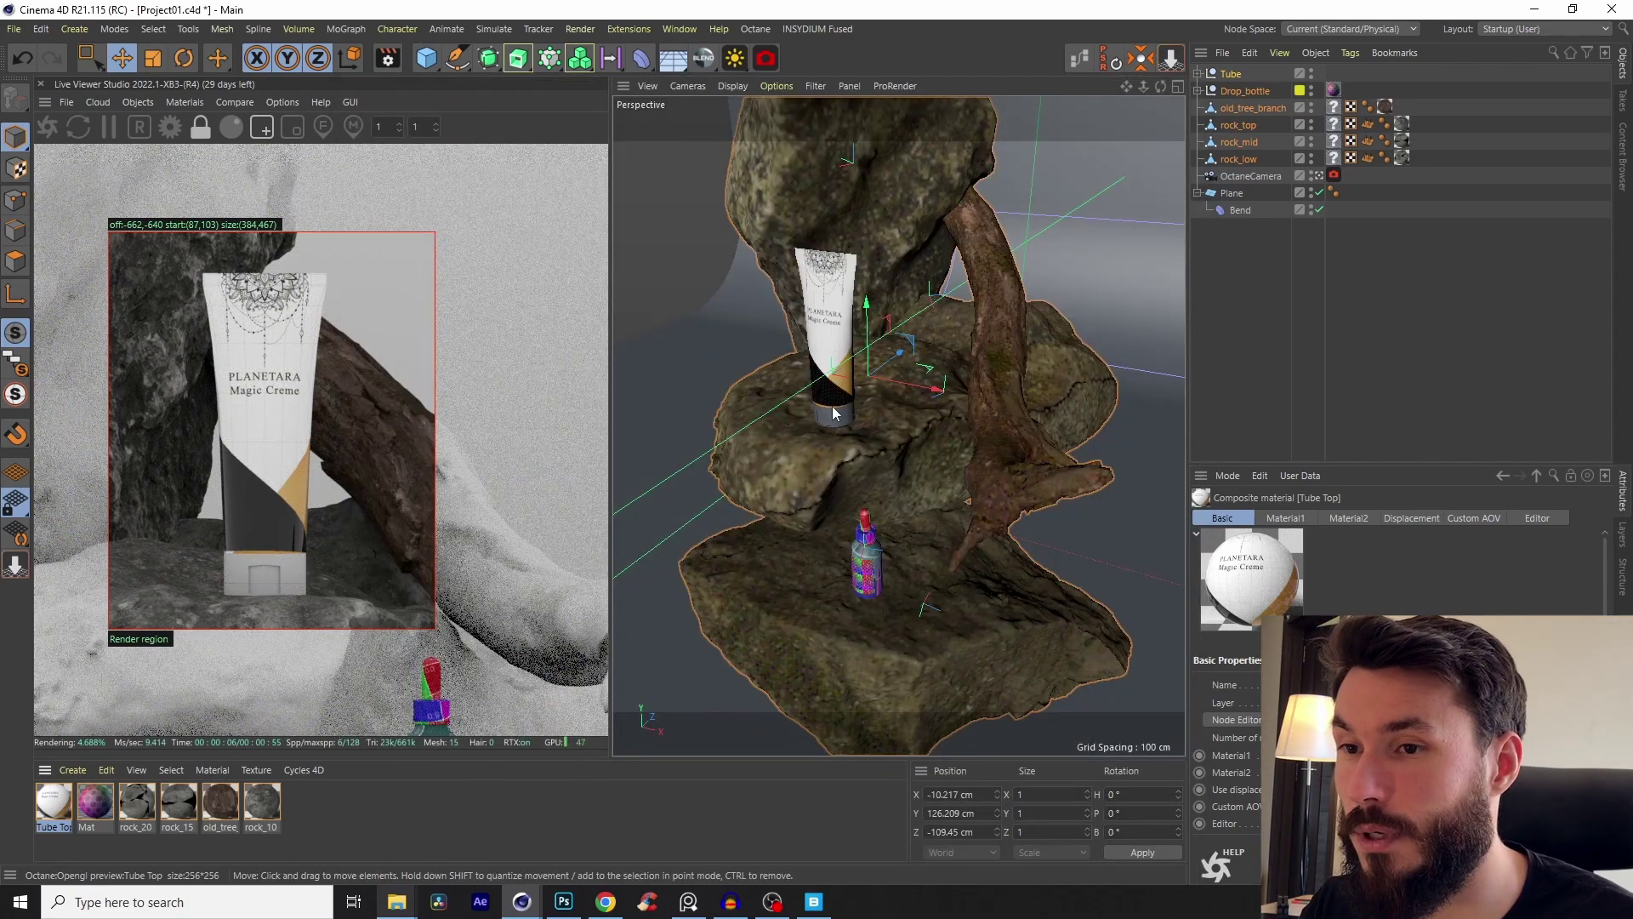
scroll(830, 538, "up", 5)
scroll(889, 396, "down", 3)
scroll(890, 396, "up", 8)
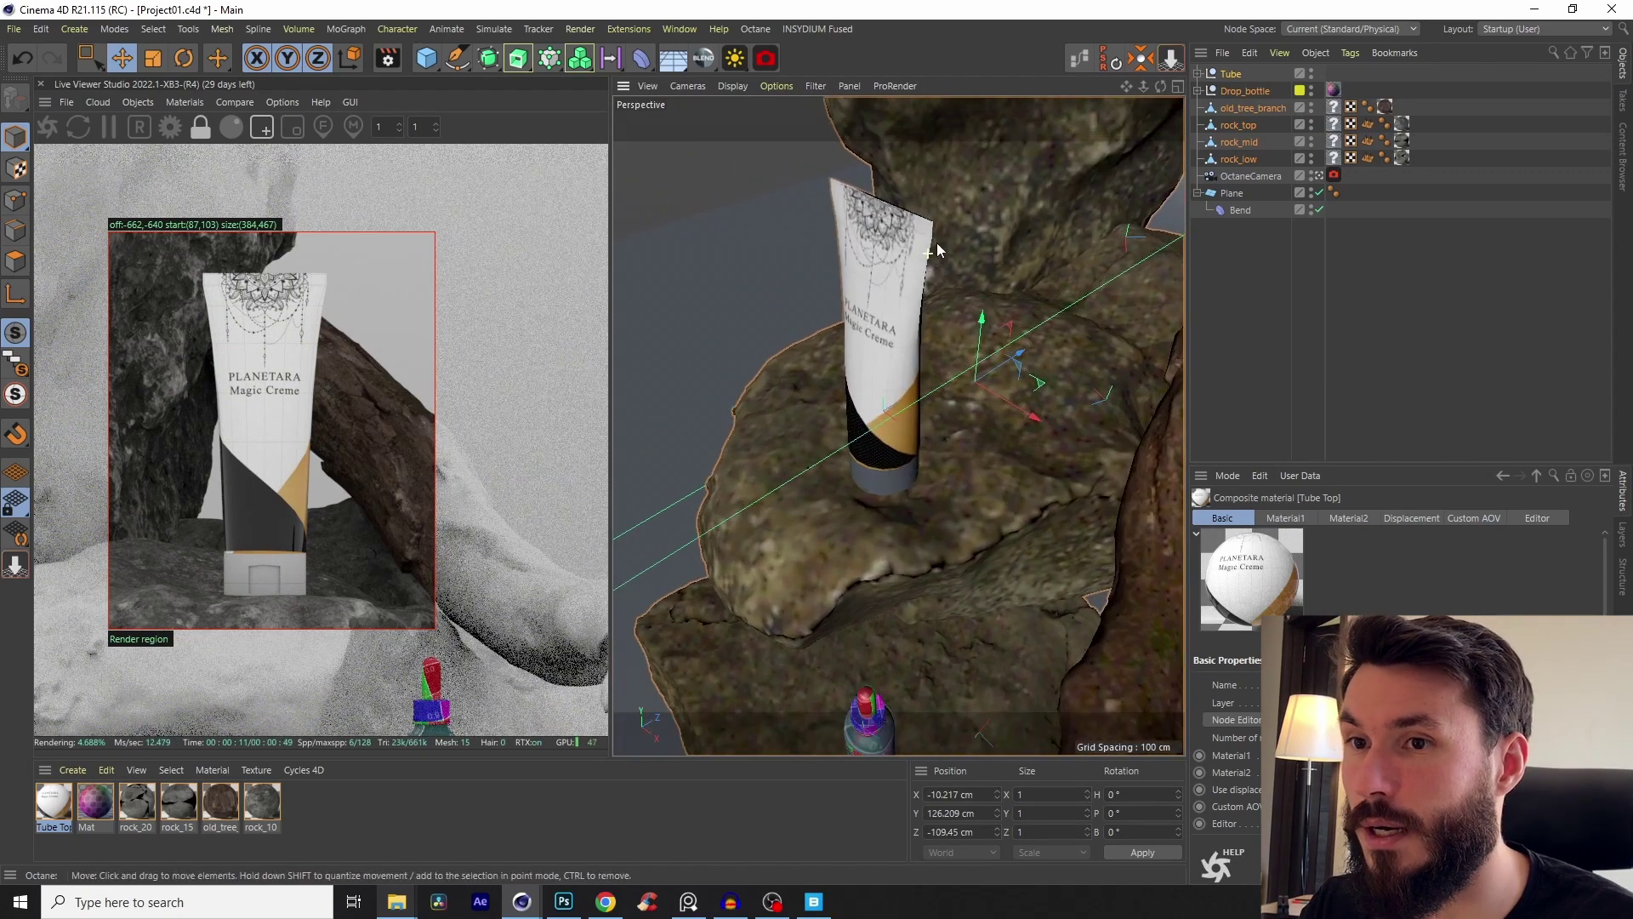
left_click_drag(945, 285, 900, 300, "alt")
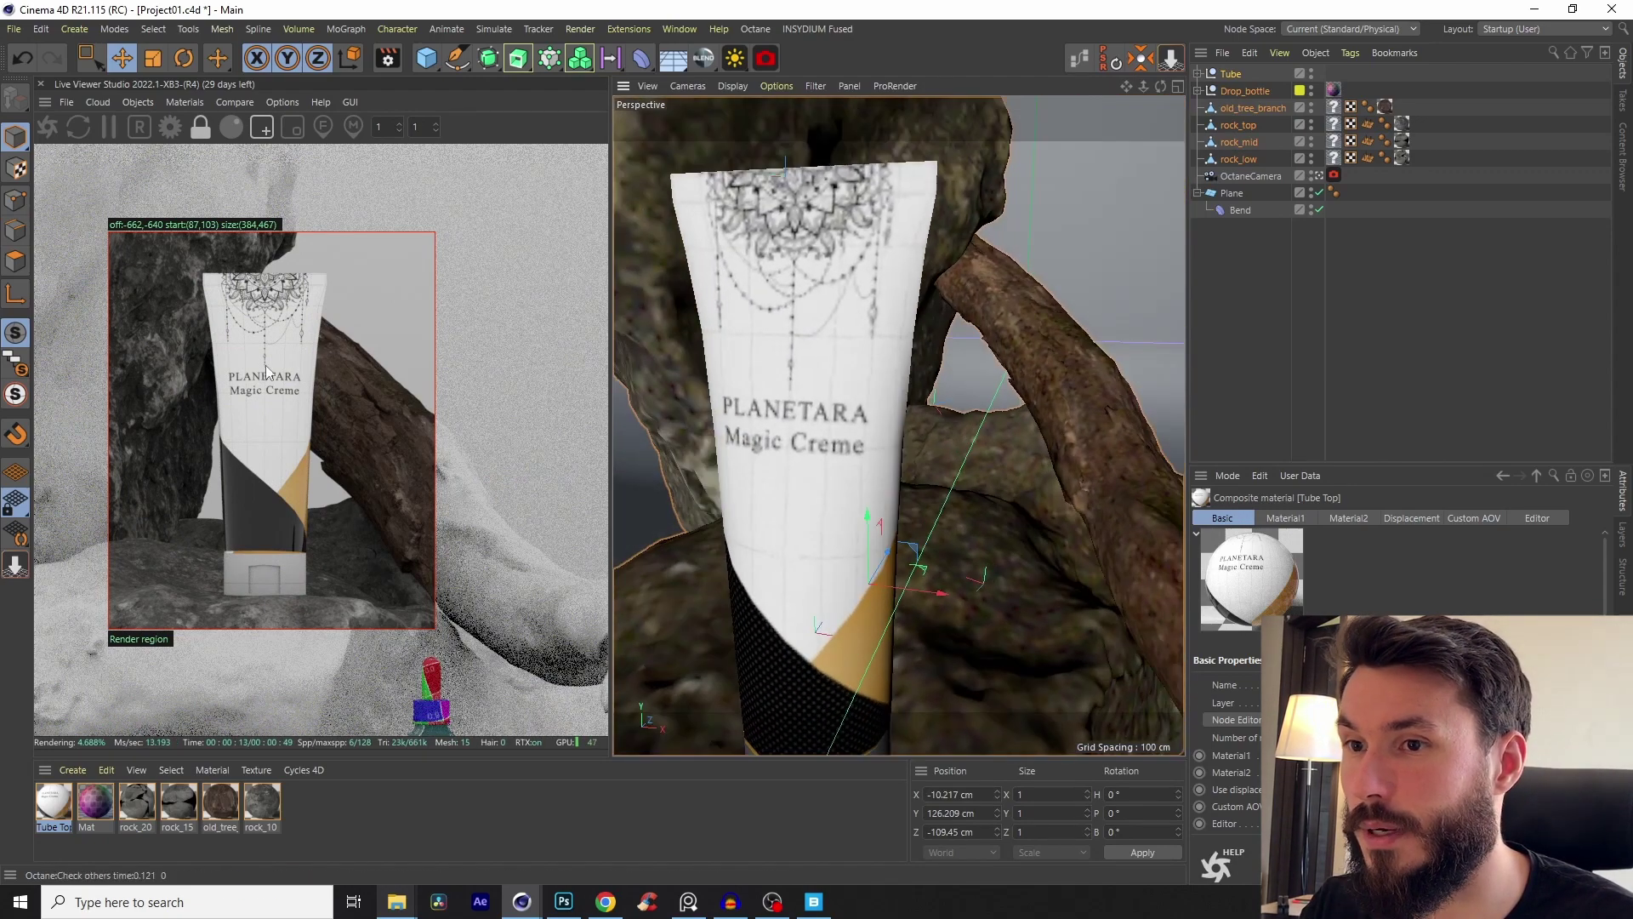
middle_click_drag(798, 654, 813, 478, "alt")
scroll(869, 451, "up", 6)
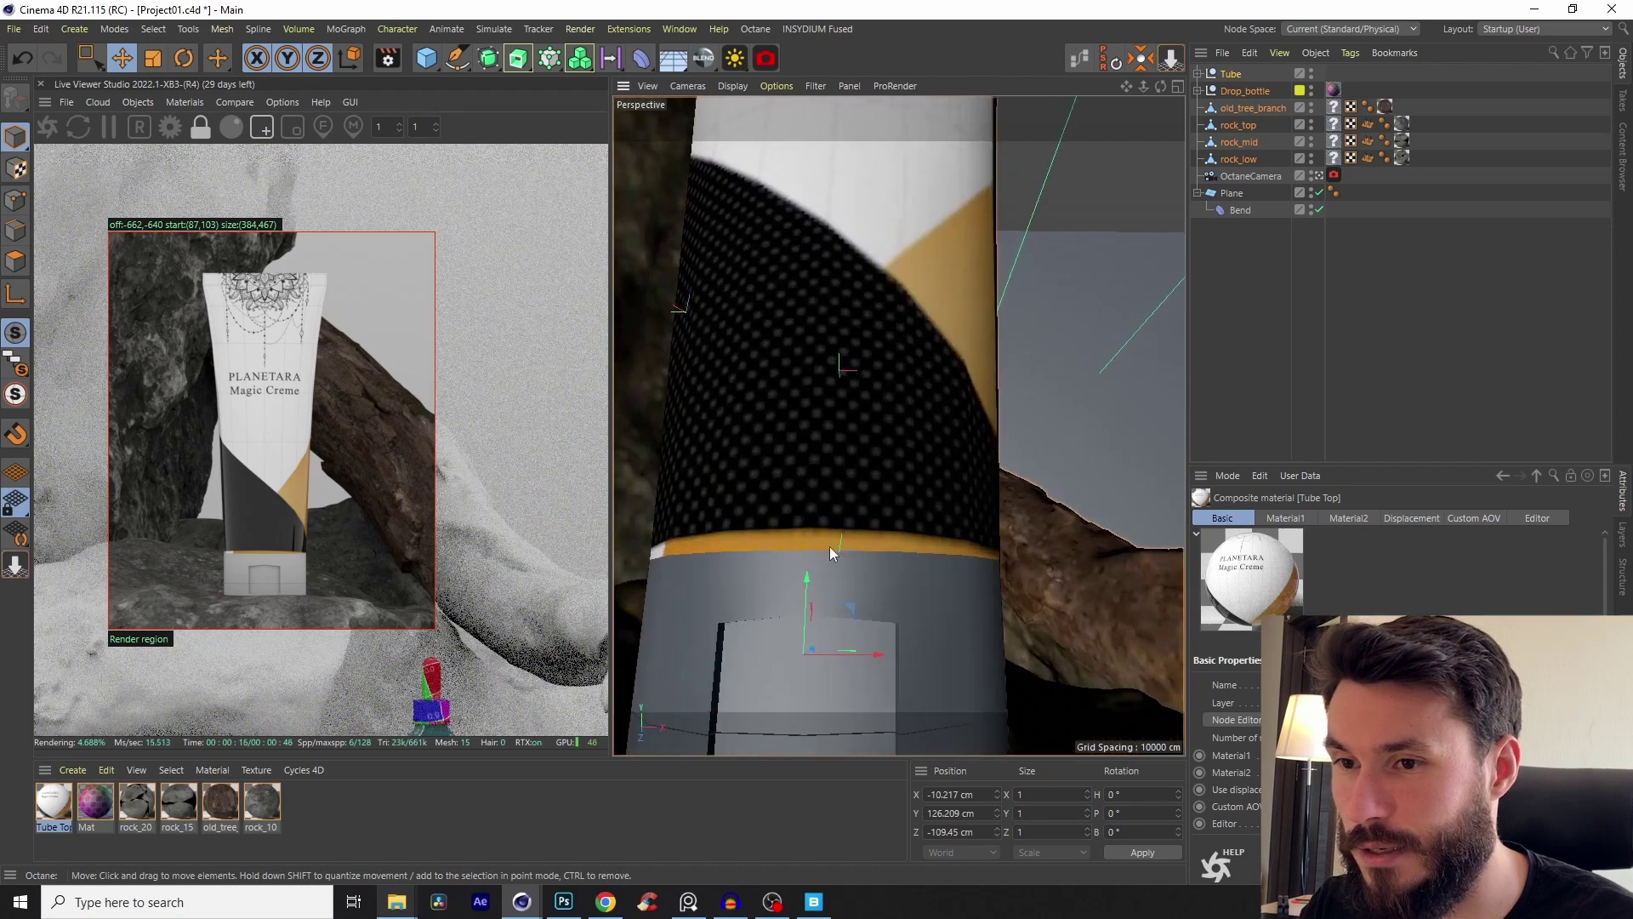
Step: Switch to Photoshop, hide the UV template Layer 0, and add a new white-filled layer directly above it
left_click(564, 902)
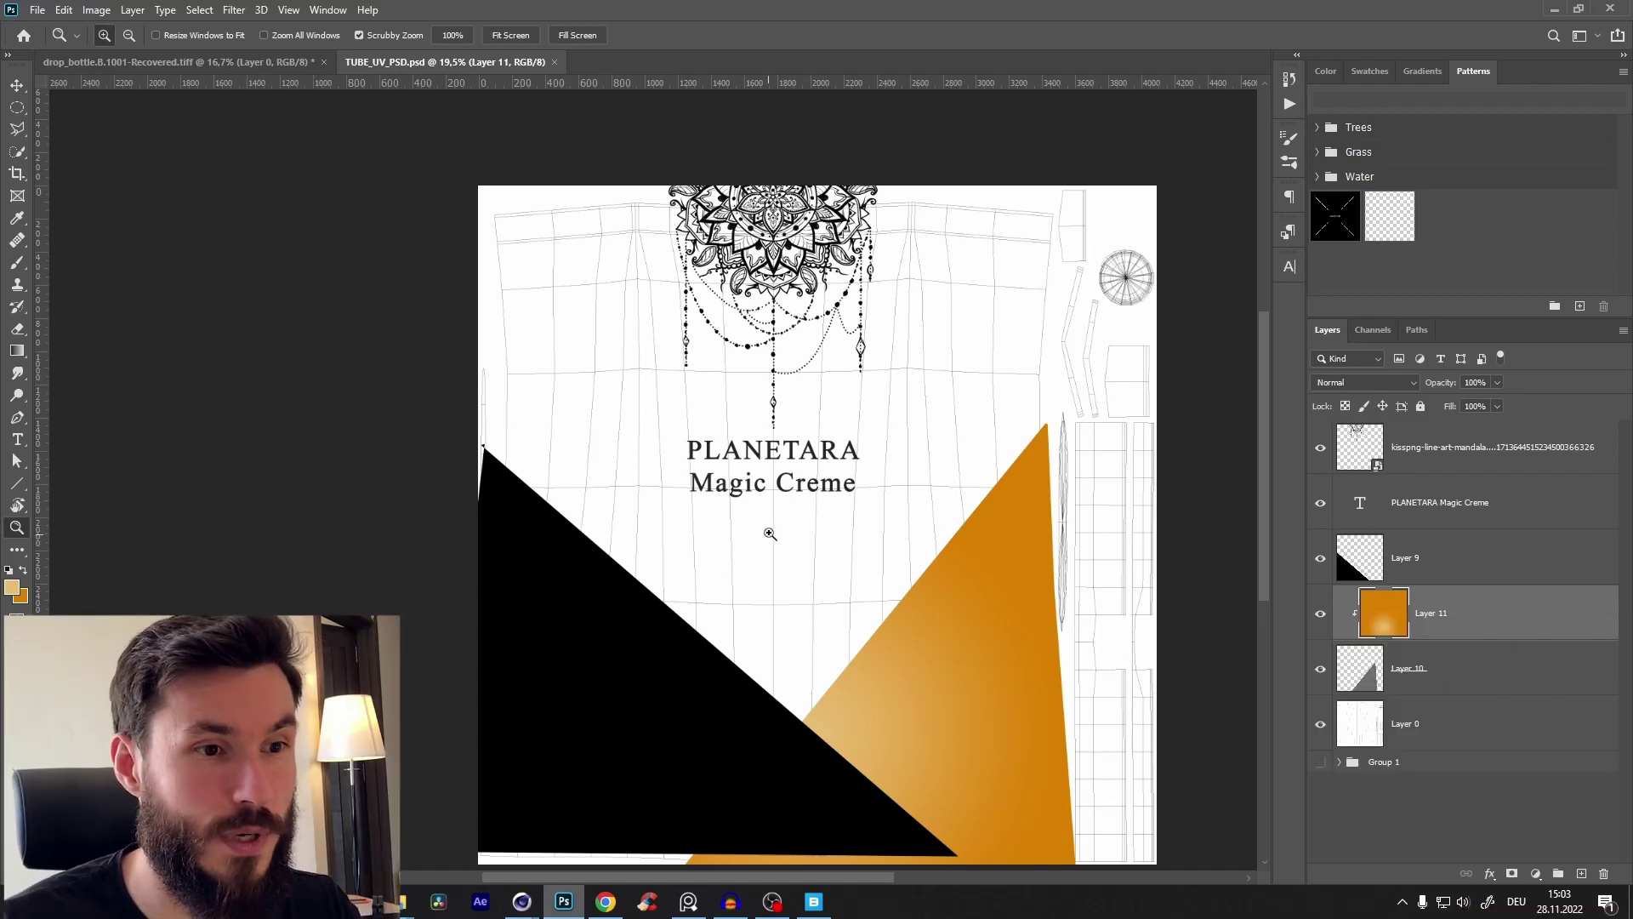
left_click(1320, 724)
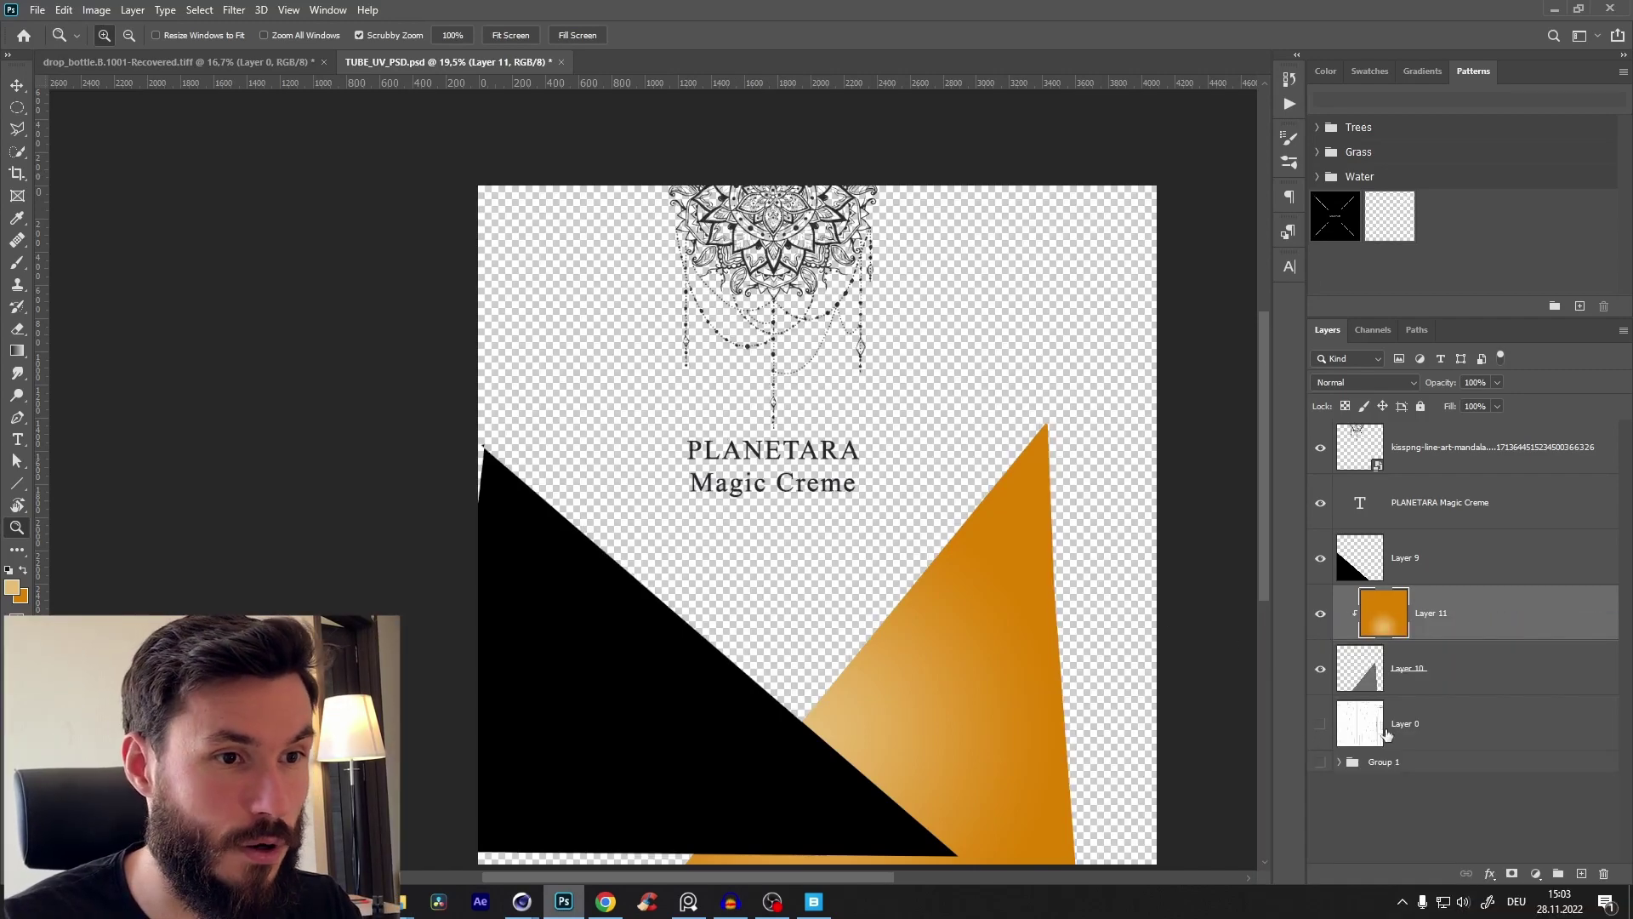
left_click(1456, 738)
left_click(1581, 874)
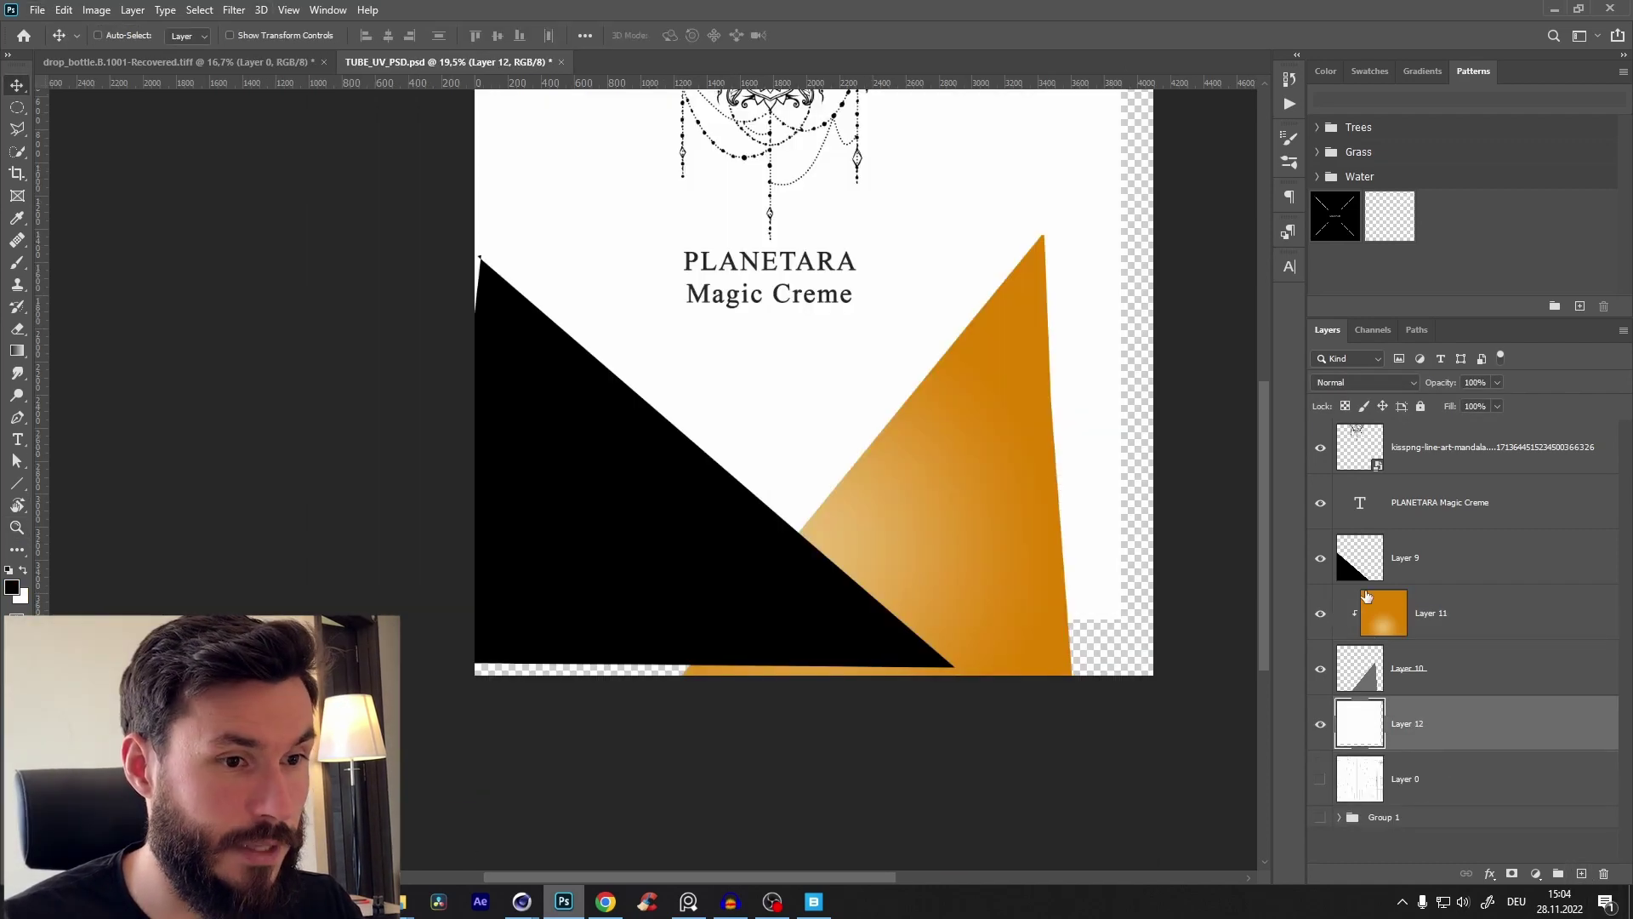
Step: Enlarge and shift the black triangle on Layer 9 to cover the canvas's lower-left corner and edges, and save the file
left_click(1358, 564)
key("ctrl+t")
left_click_drag(952, 666, 1002, 654)
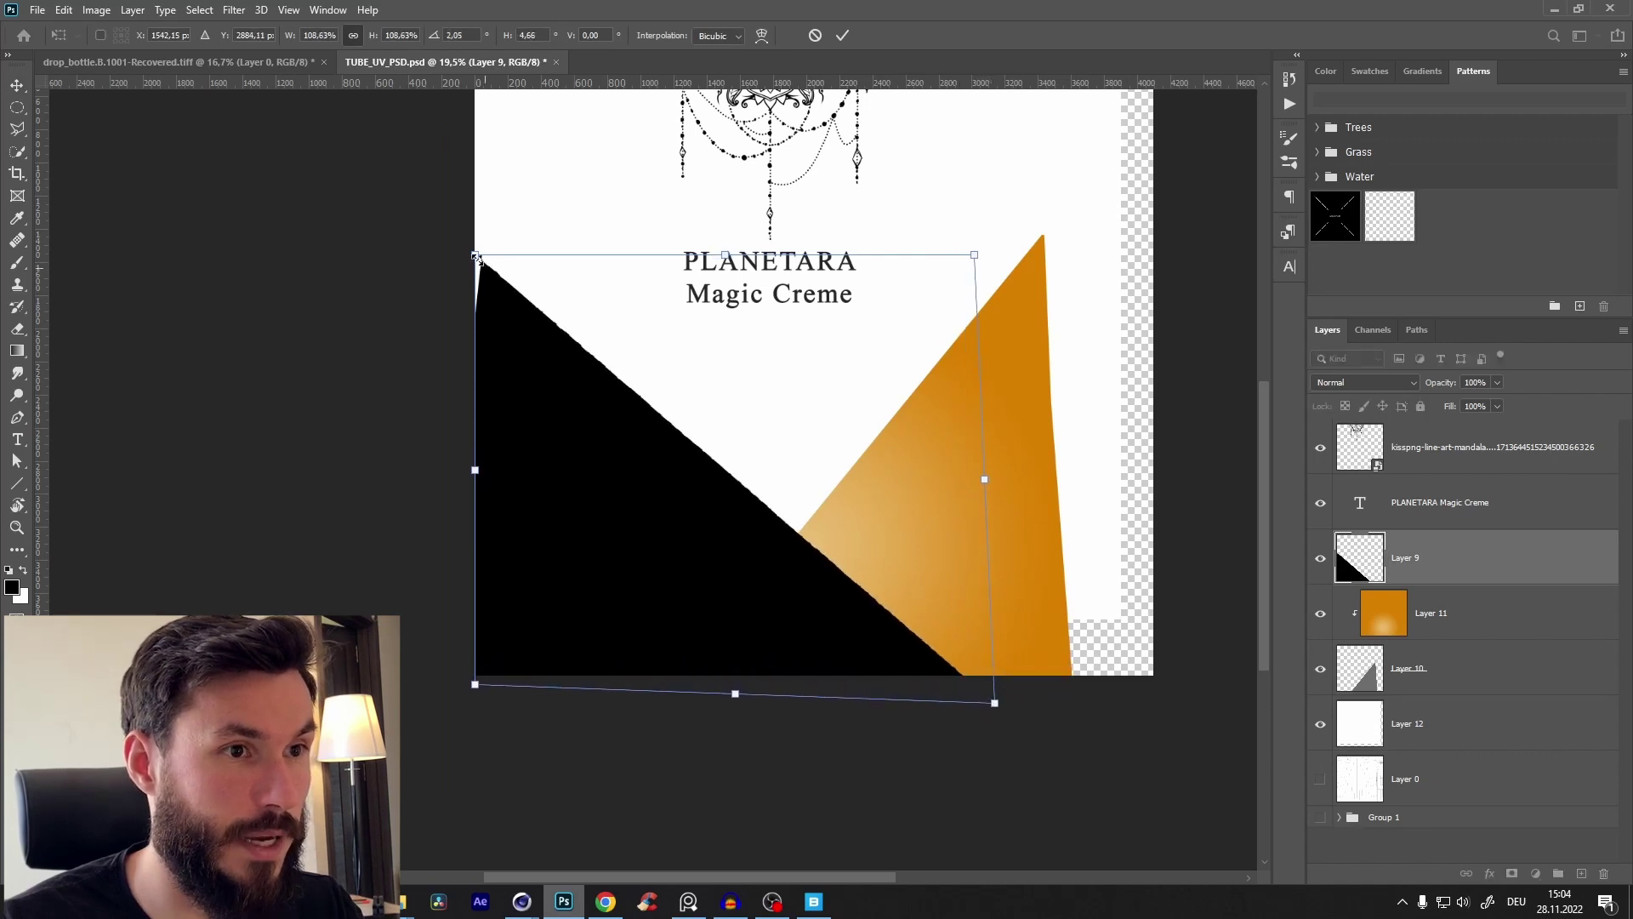
left_click_drag(477, 257, 457, 246, "ctrl")
left_click(842, 35)
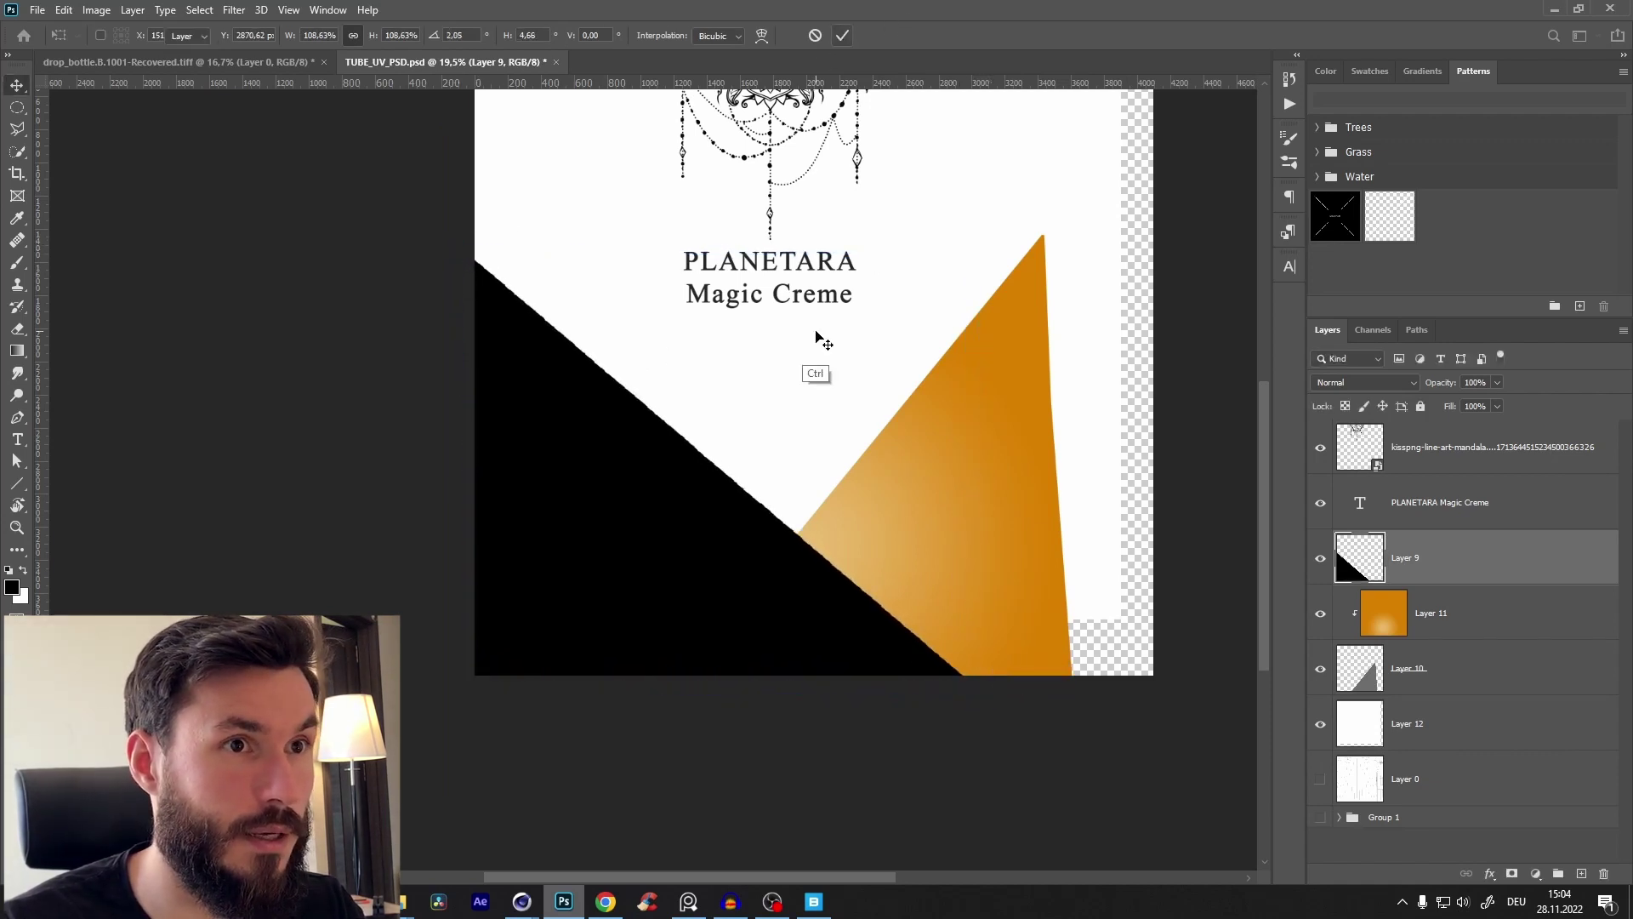
key("ctrl+s")
Step: Switch to Cinema 4D and reload the TUBE_UV_PSD image texture in the Tube Top node graph
key("alt+Tab")
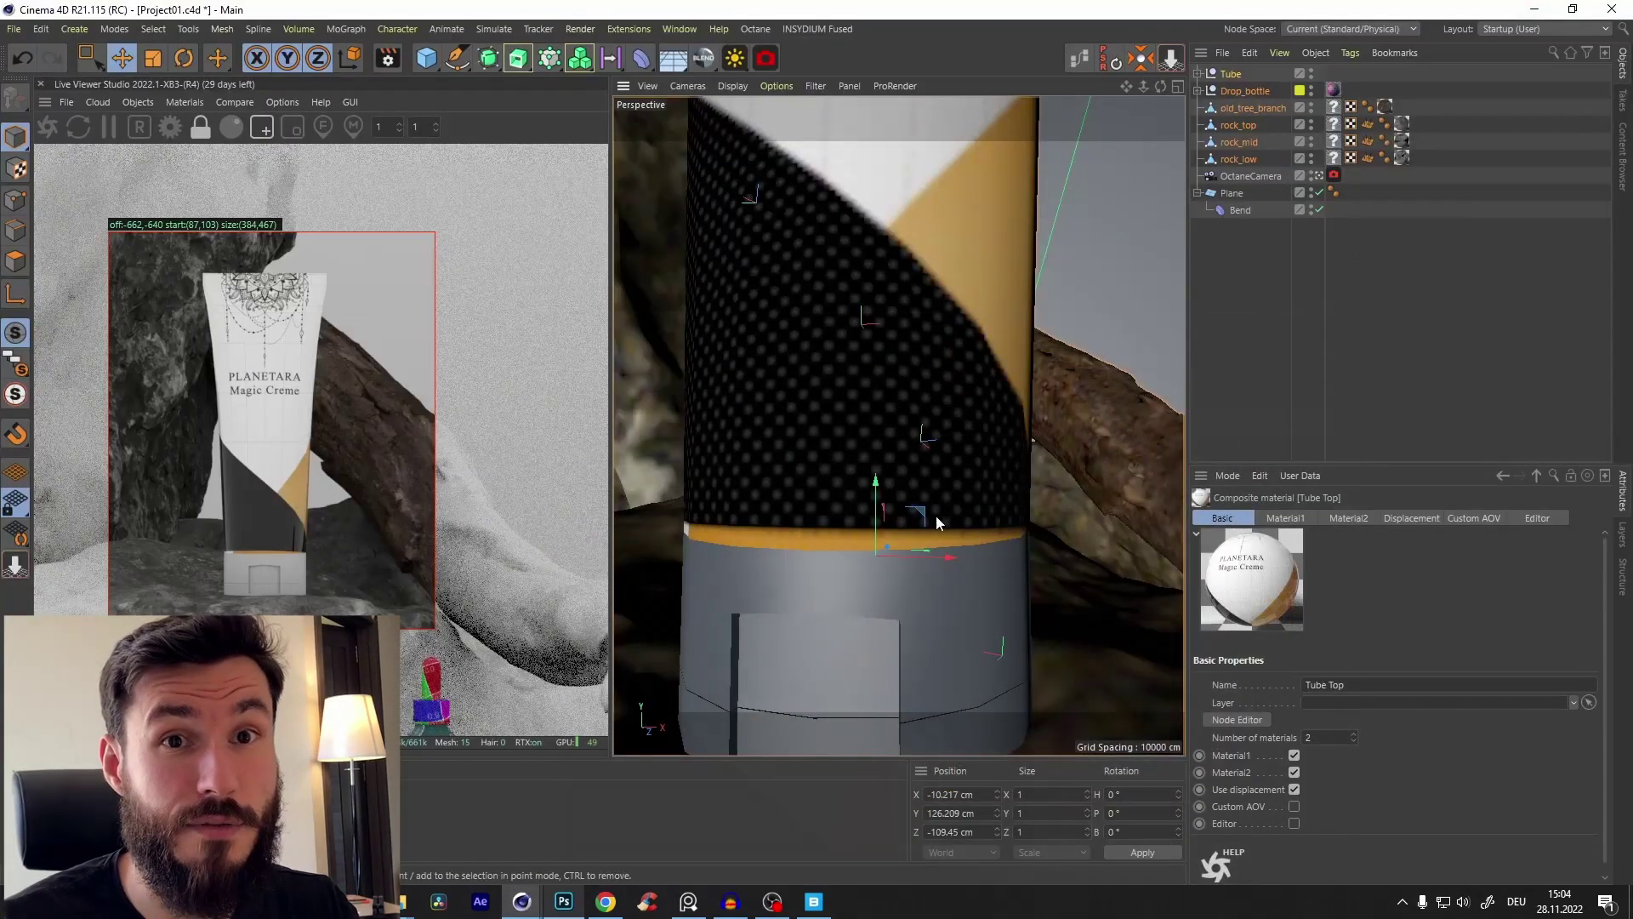
left_click(1070, 61)
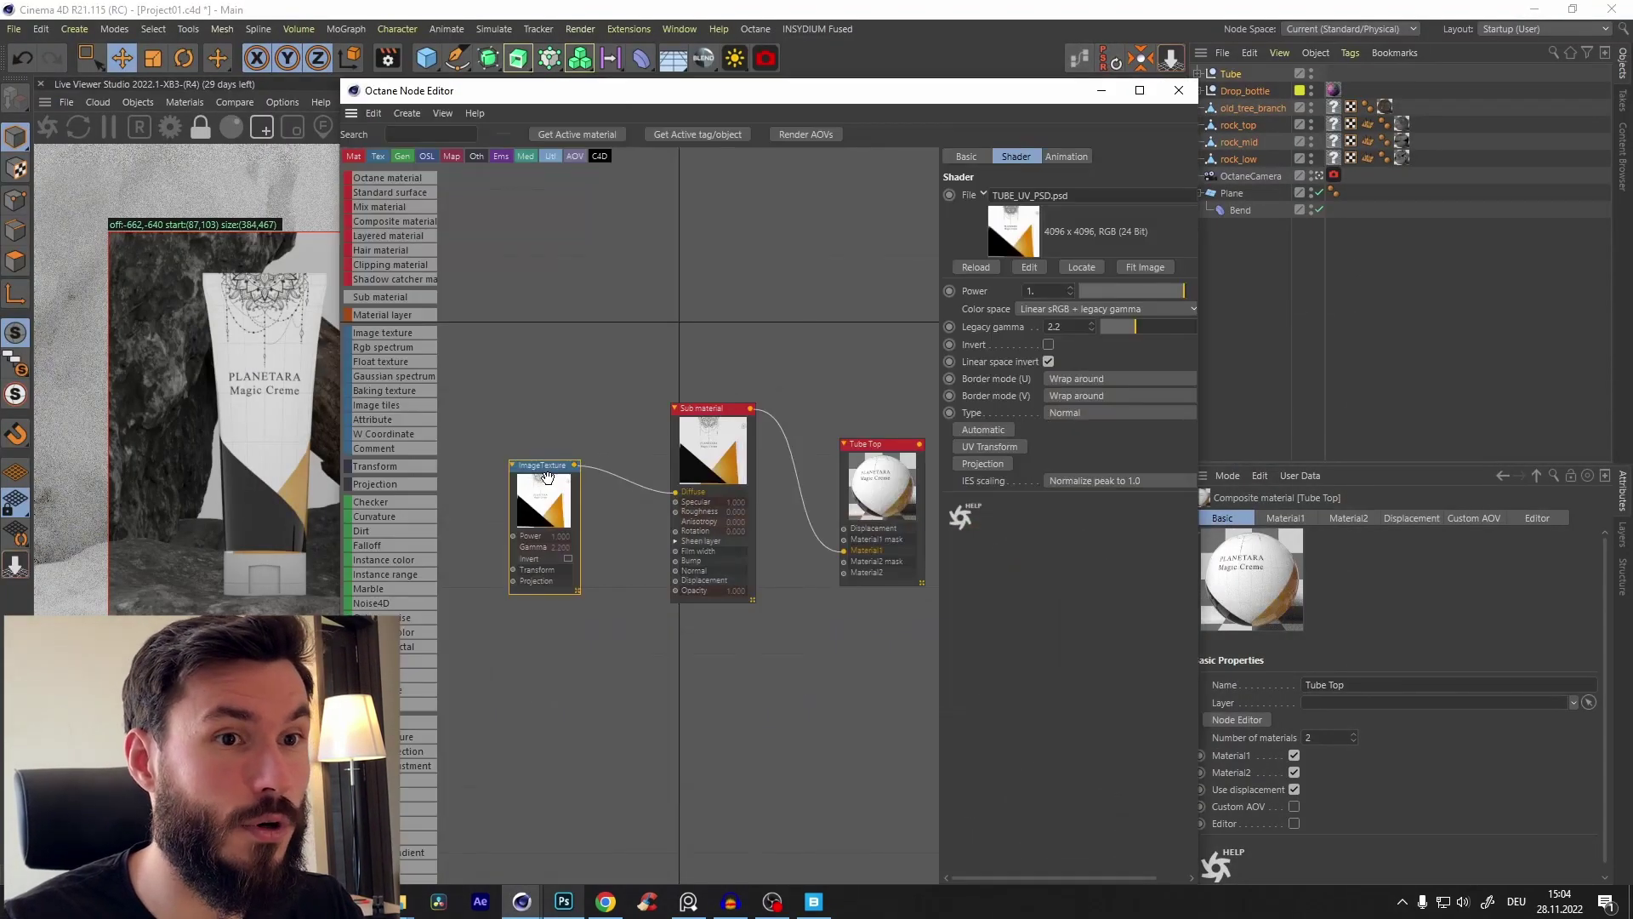
left_click_drag(529, 506, 553, 495)
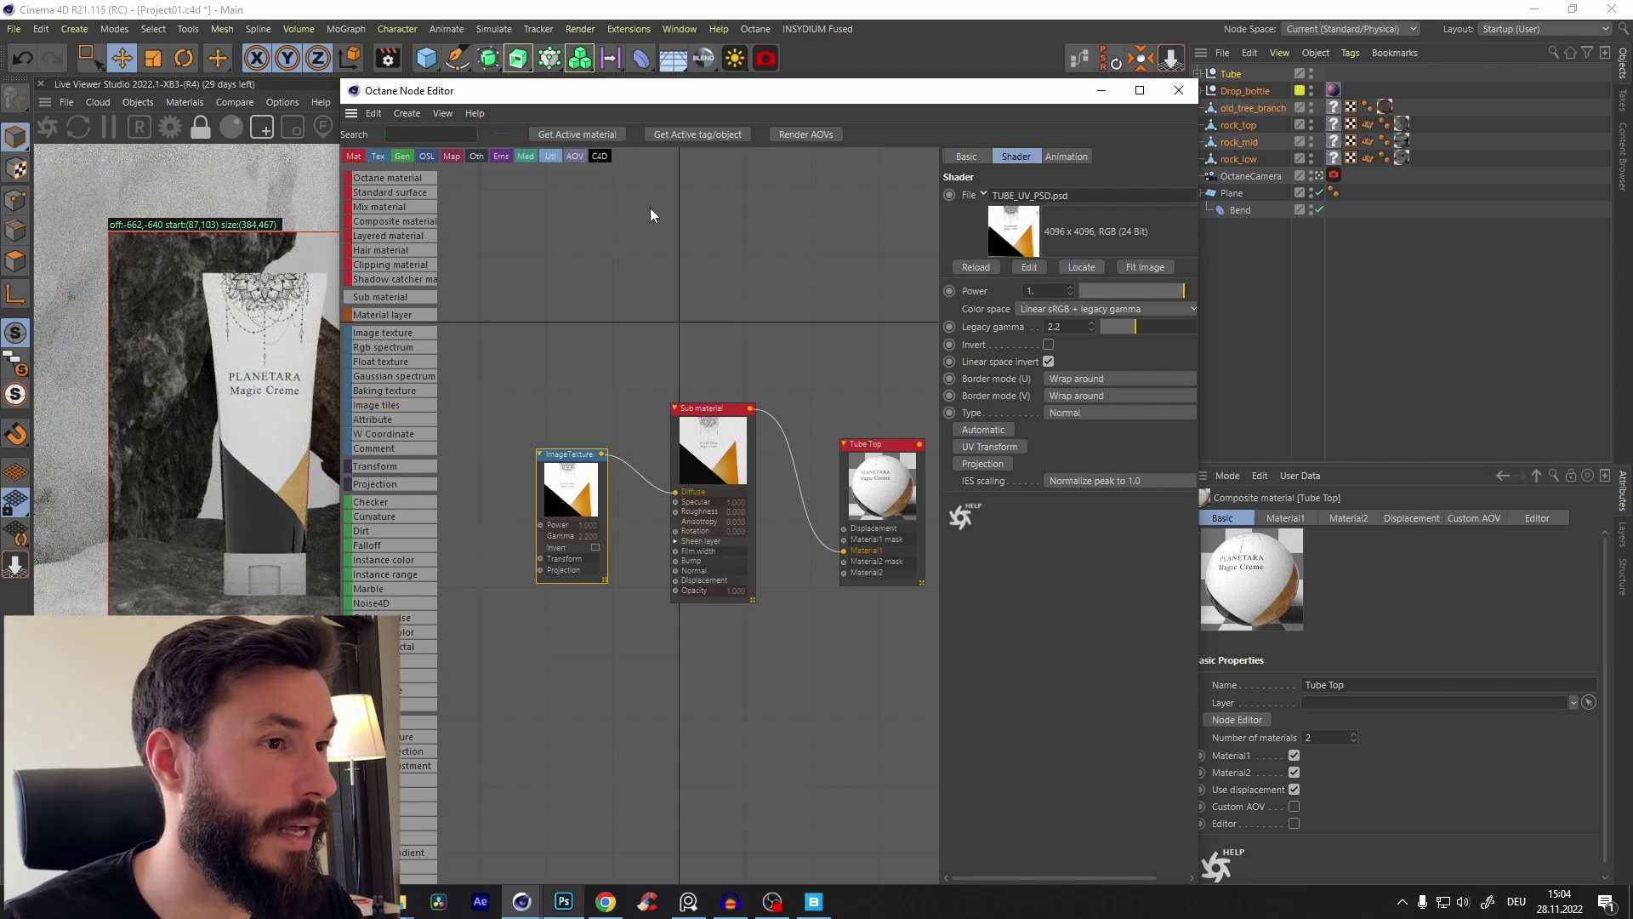
left_click(1102, 91)
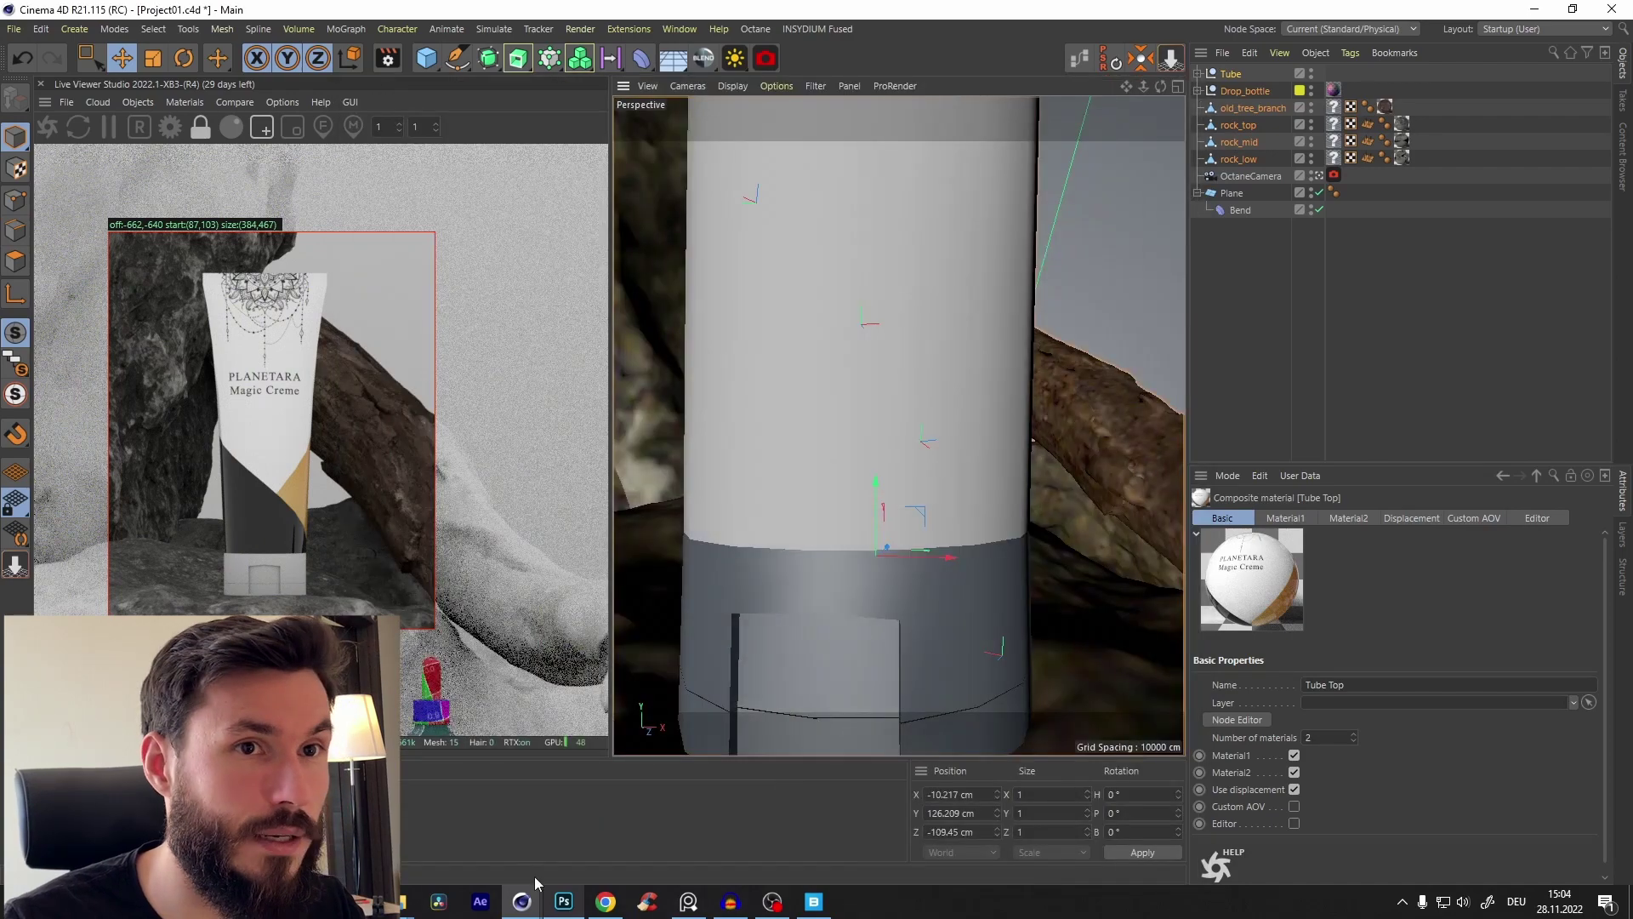
Step: Move the PLANETARA Magic Creme text lower on the label in Photoshop and refresh the label texture in Cinema 4D
left_click(563, 900)
left_click_drag(897, 303, 817, 459)
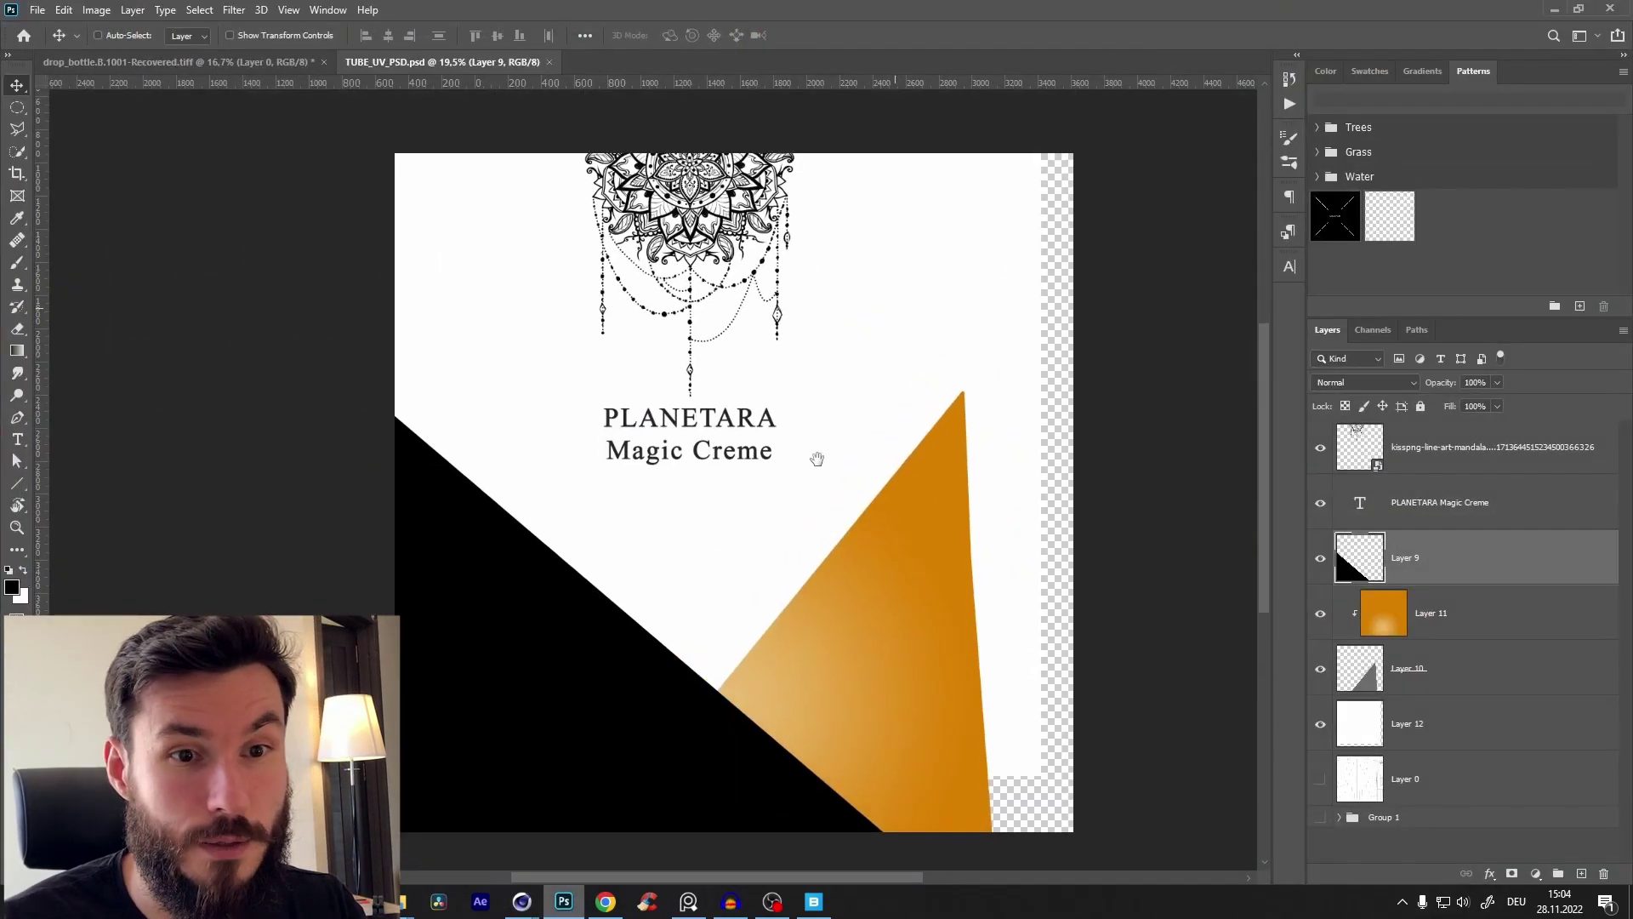
left_click(1426, 512)
left_click_drag(676, 426, 745, 459)
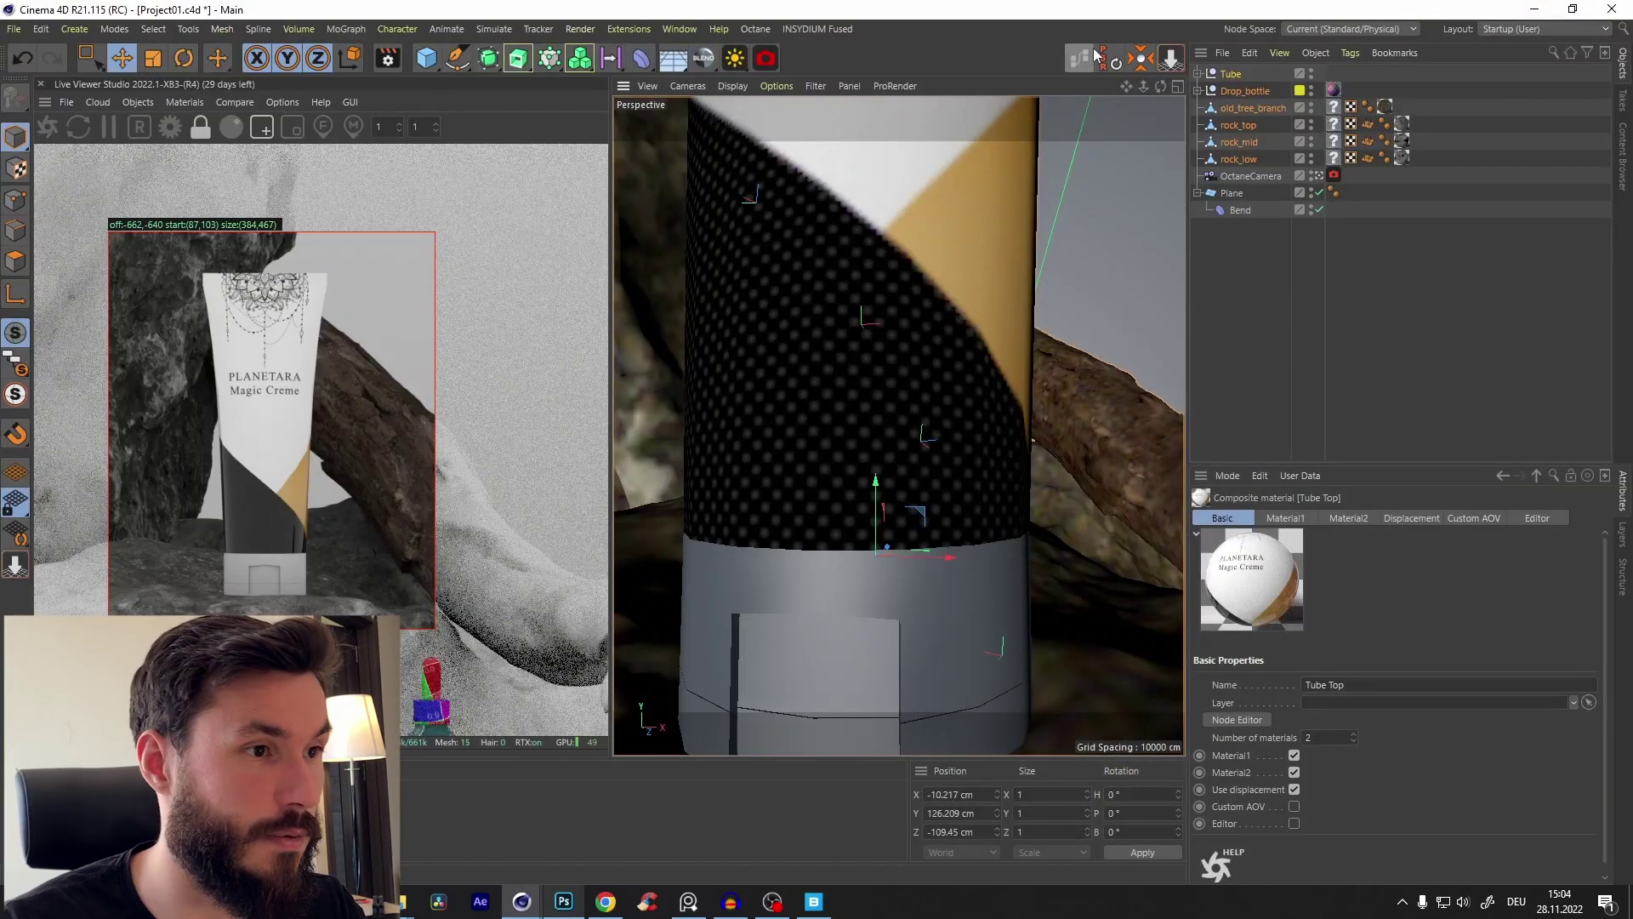
left_click(1096, 55)
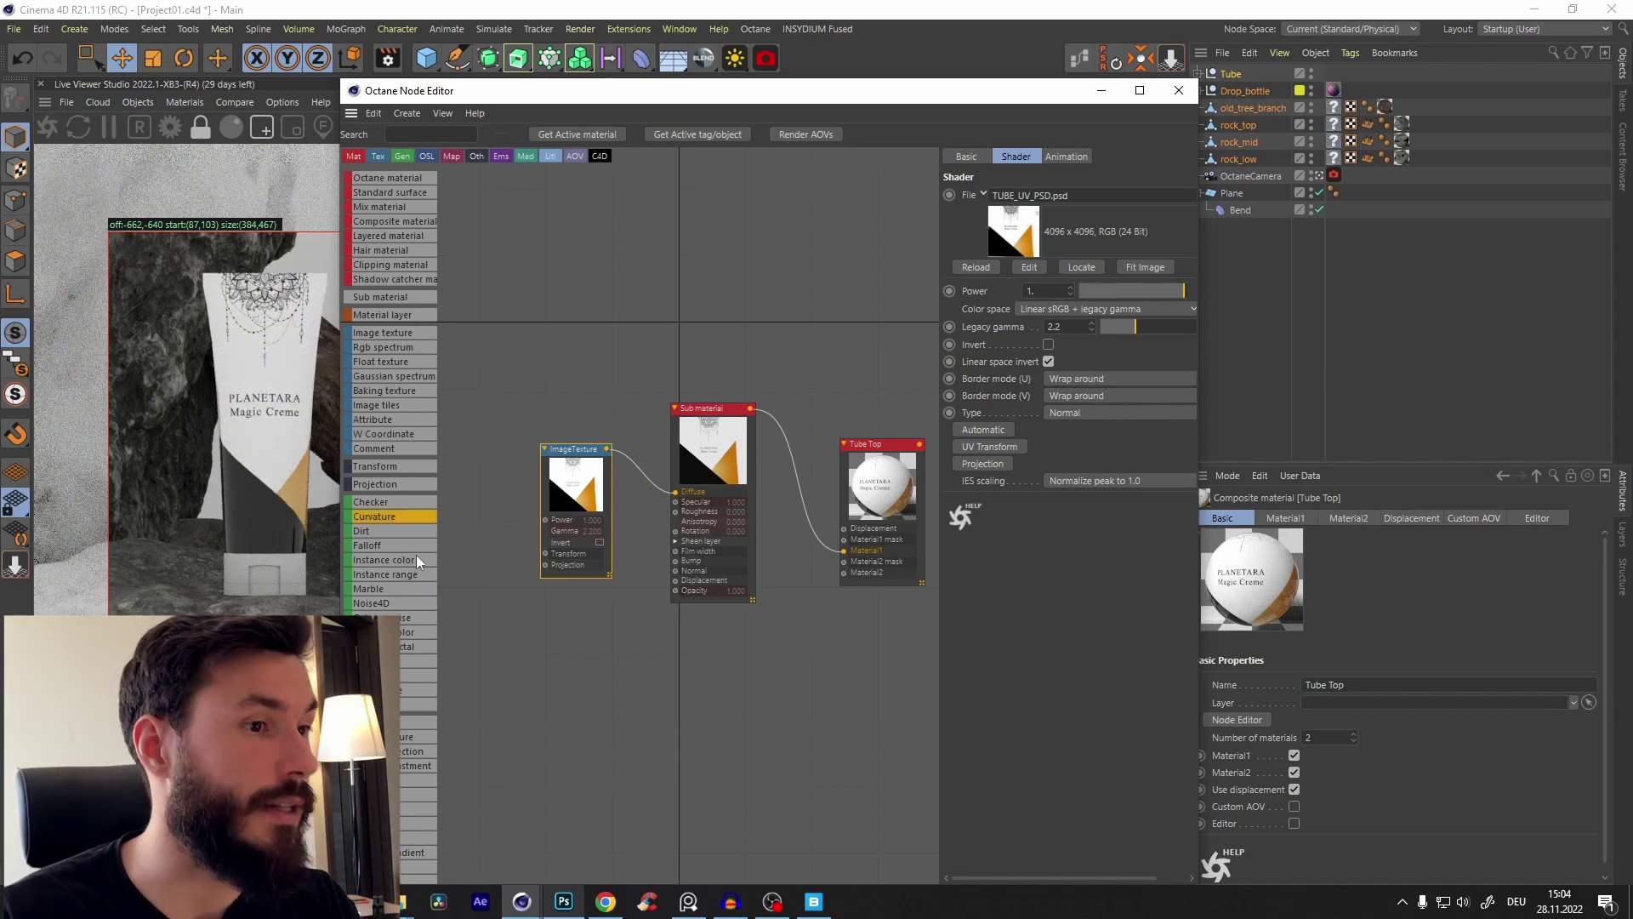
left_click(1101, 90)
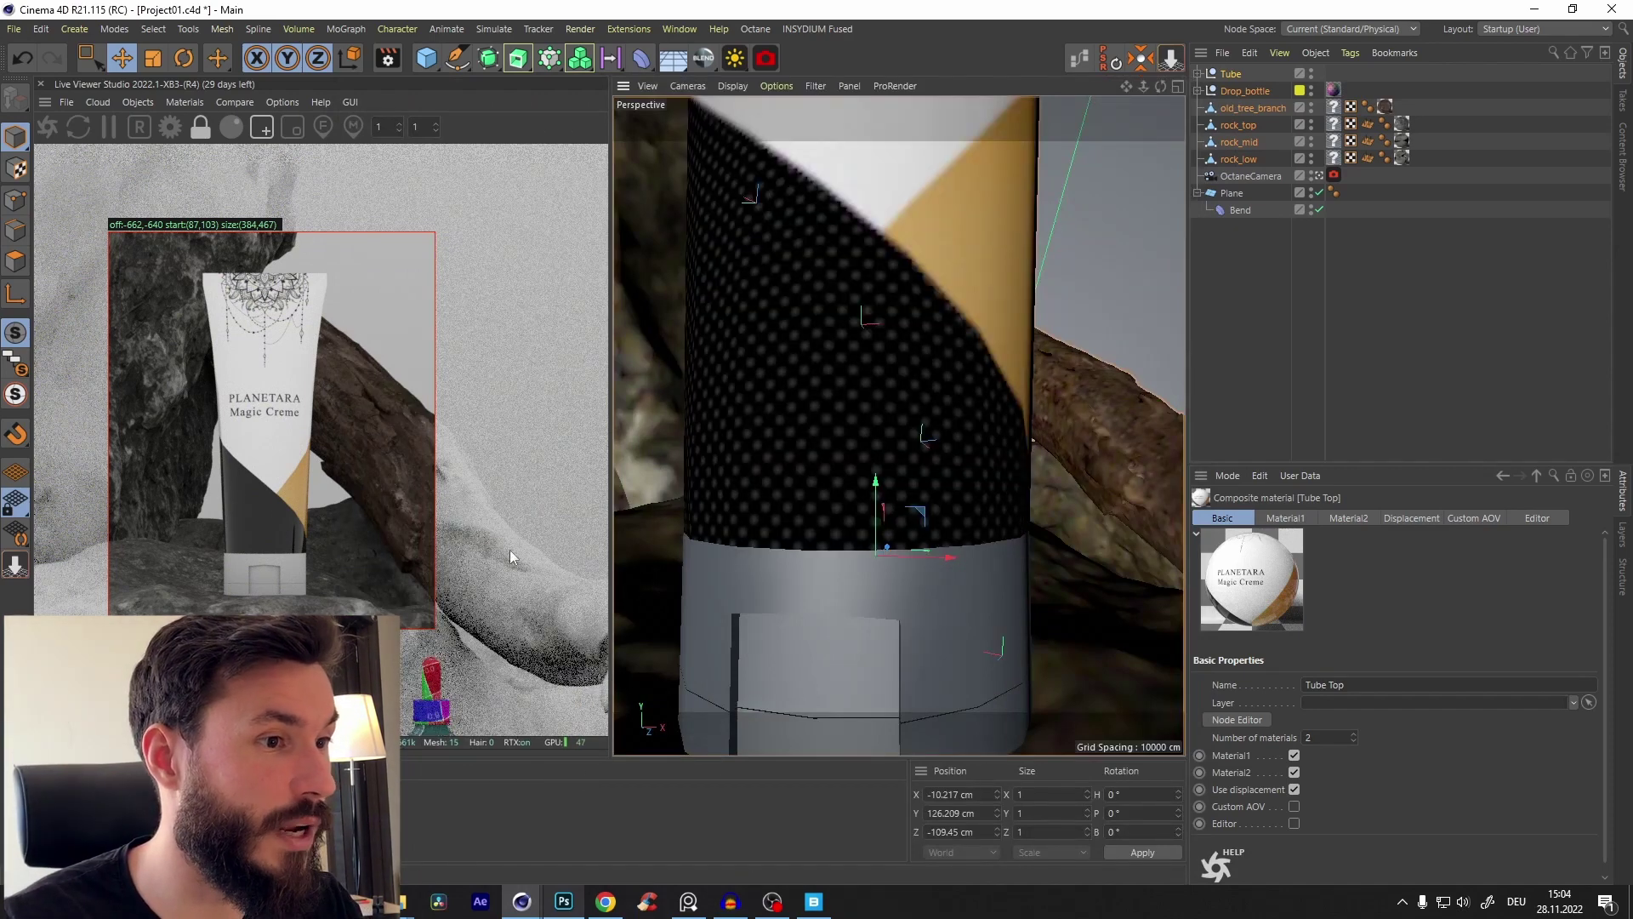
Step: Switch to Photoshop and save a copy of the label file as TUBE_UV_PSD_Mask in Photoshop format with maximized compatibility
left_click(562, 904)
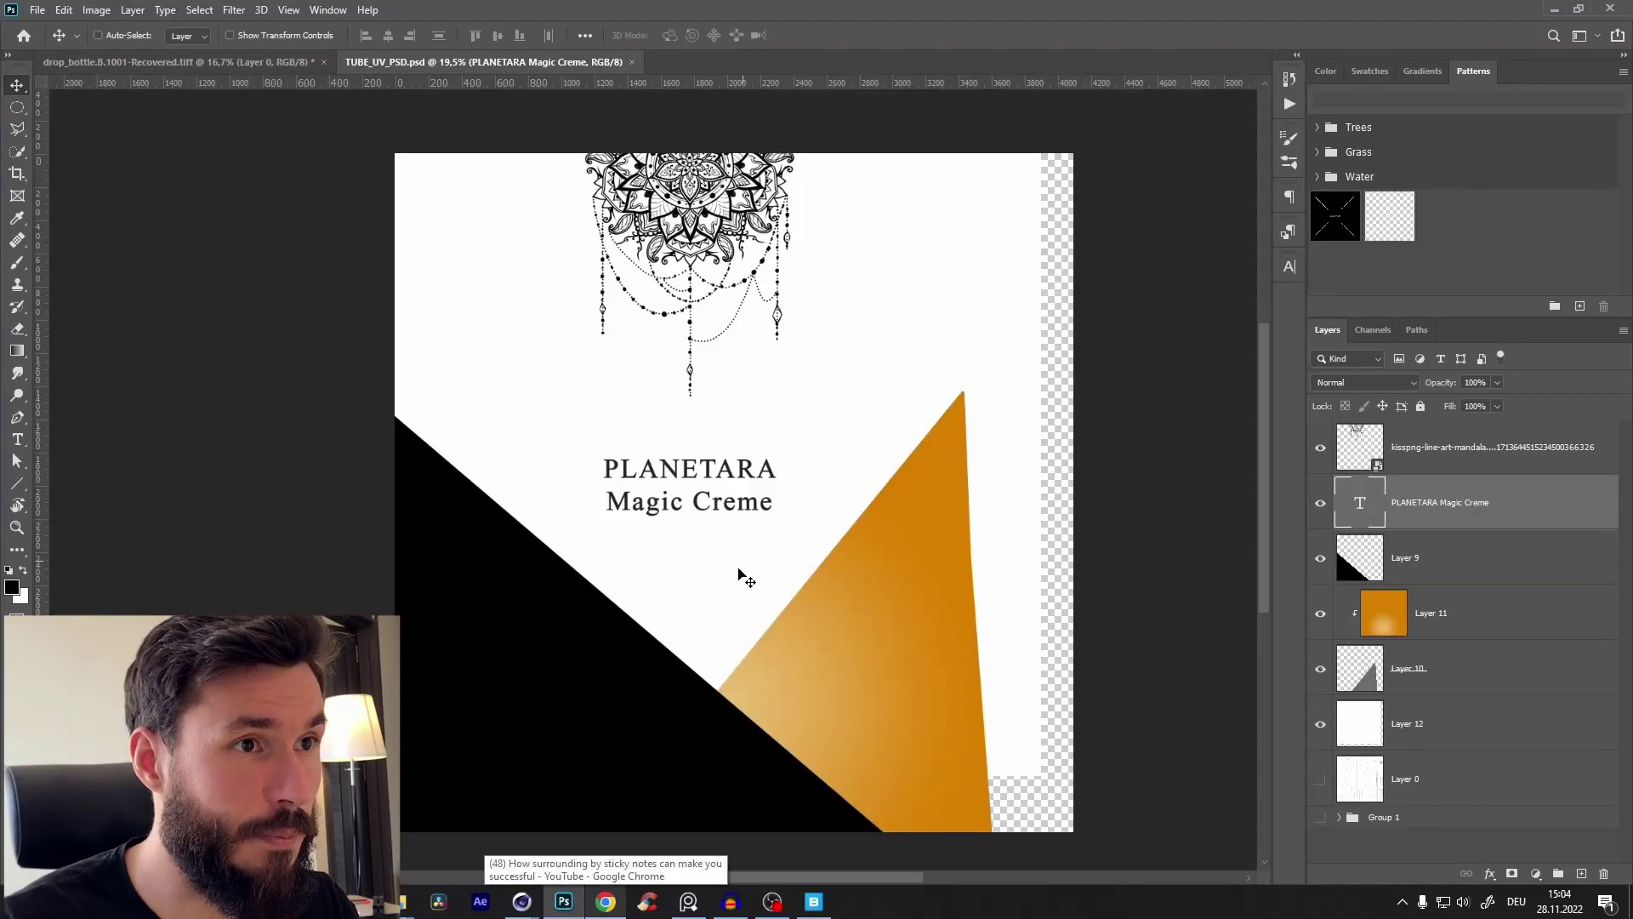
key("ctrl")
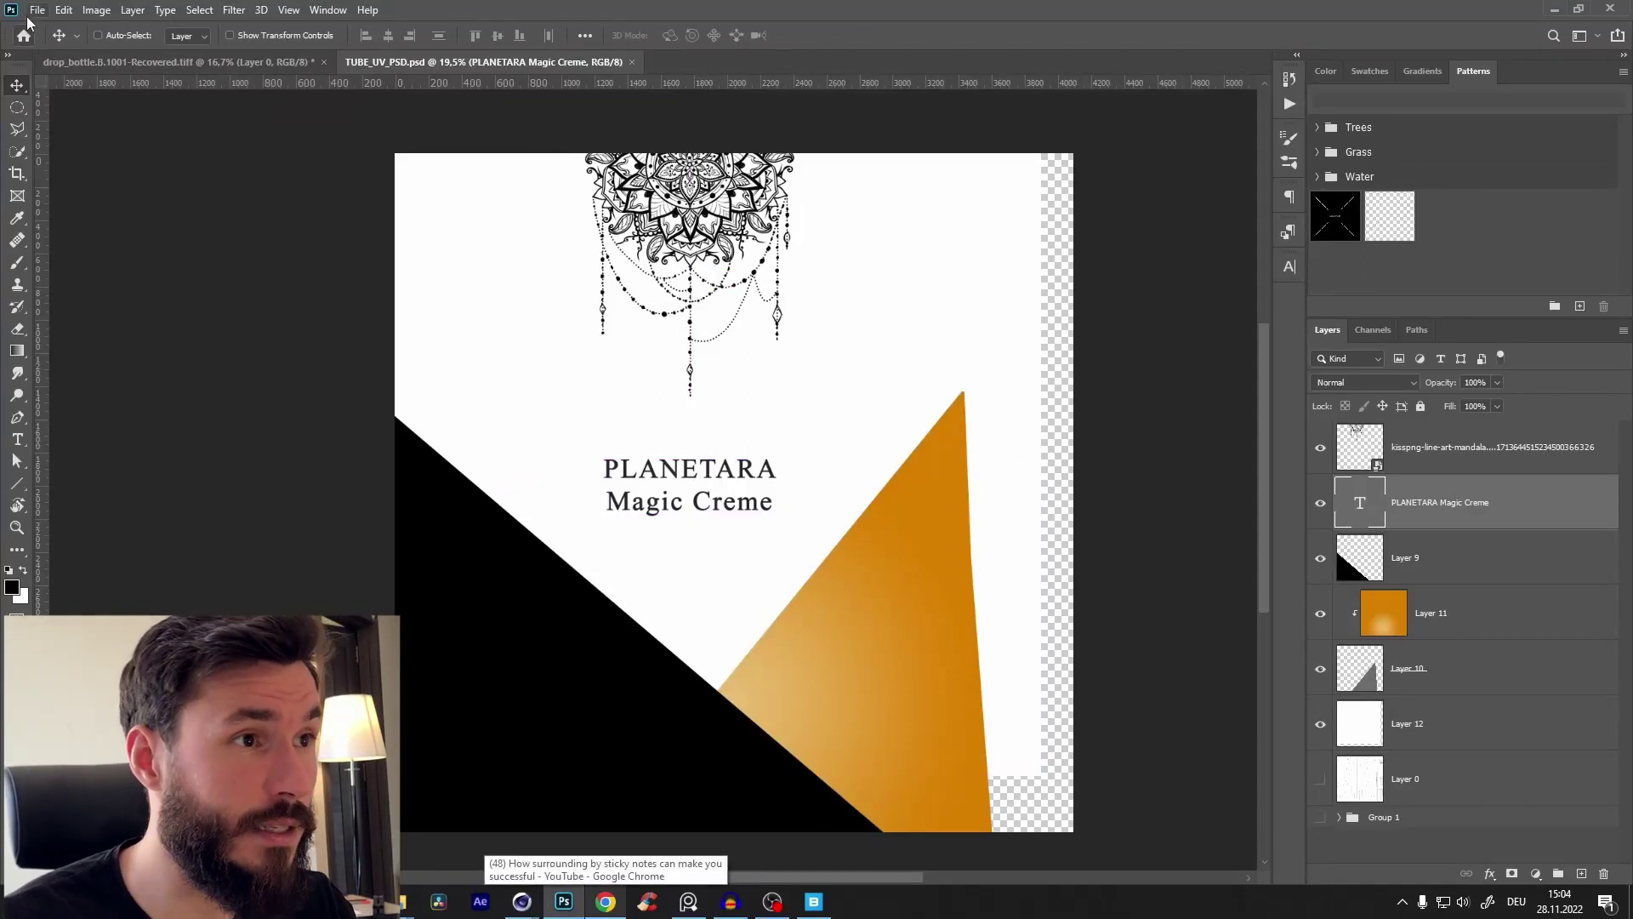
left_click(36, 10)
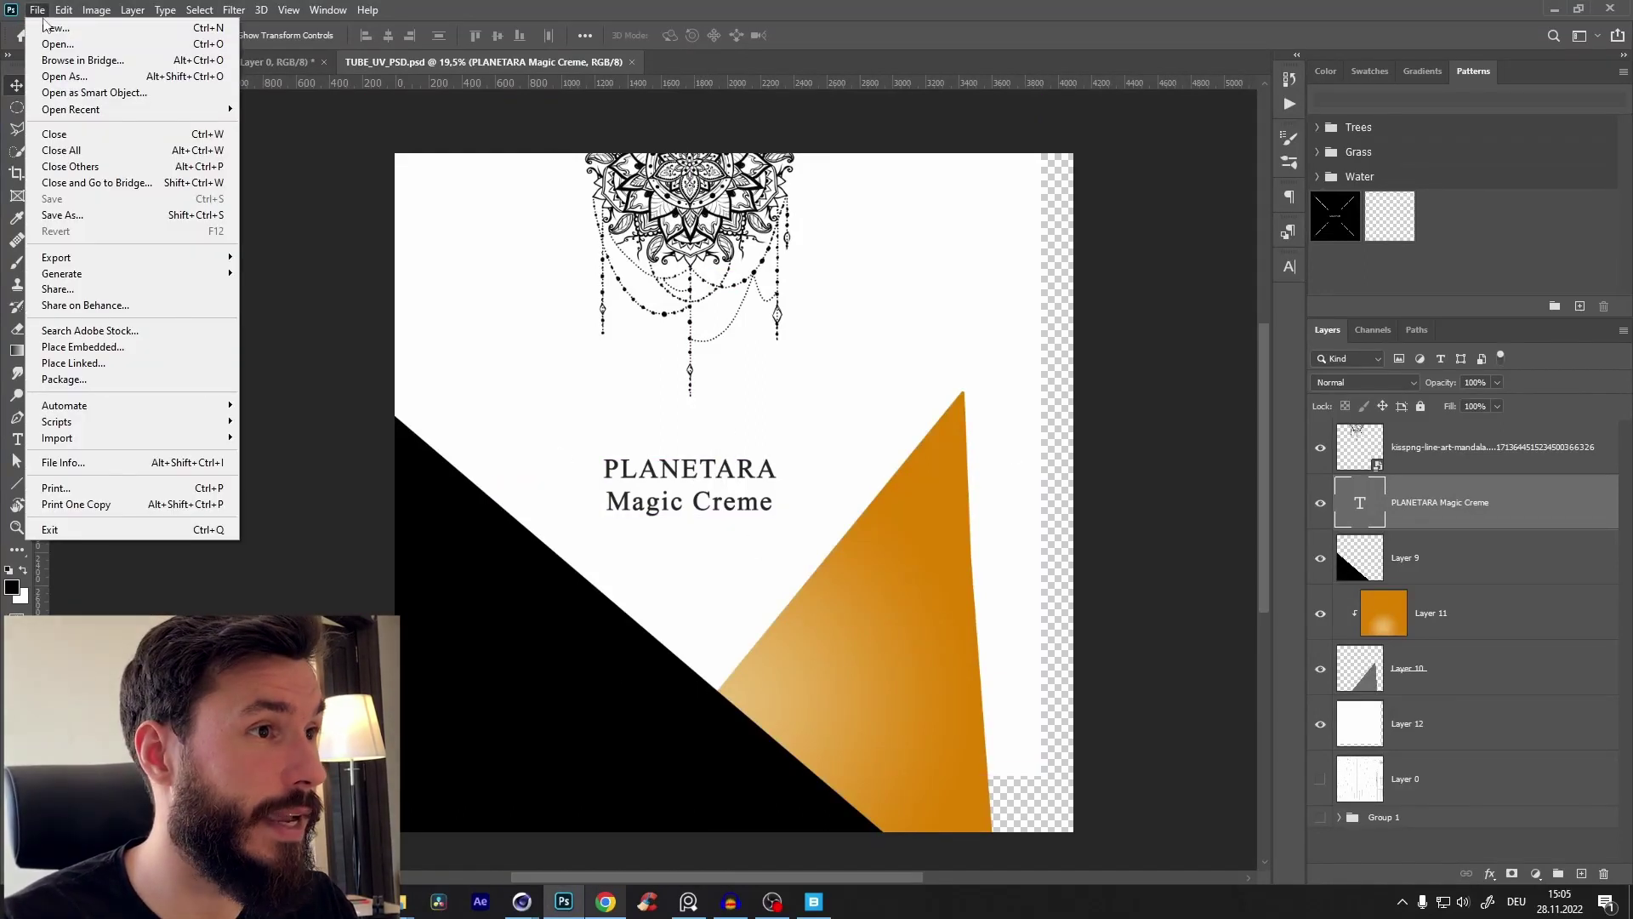
left_click(85, 215)
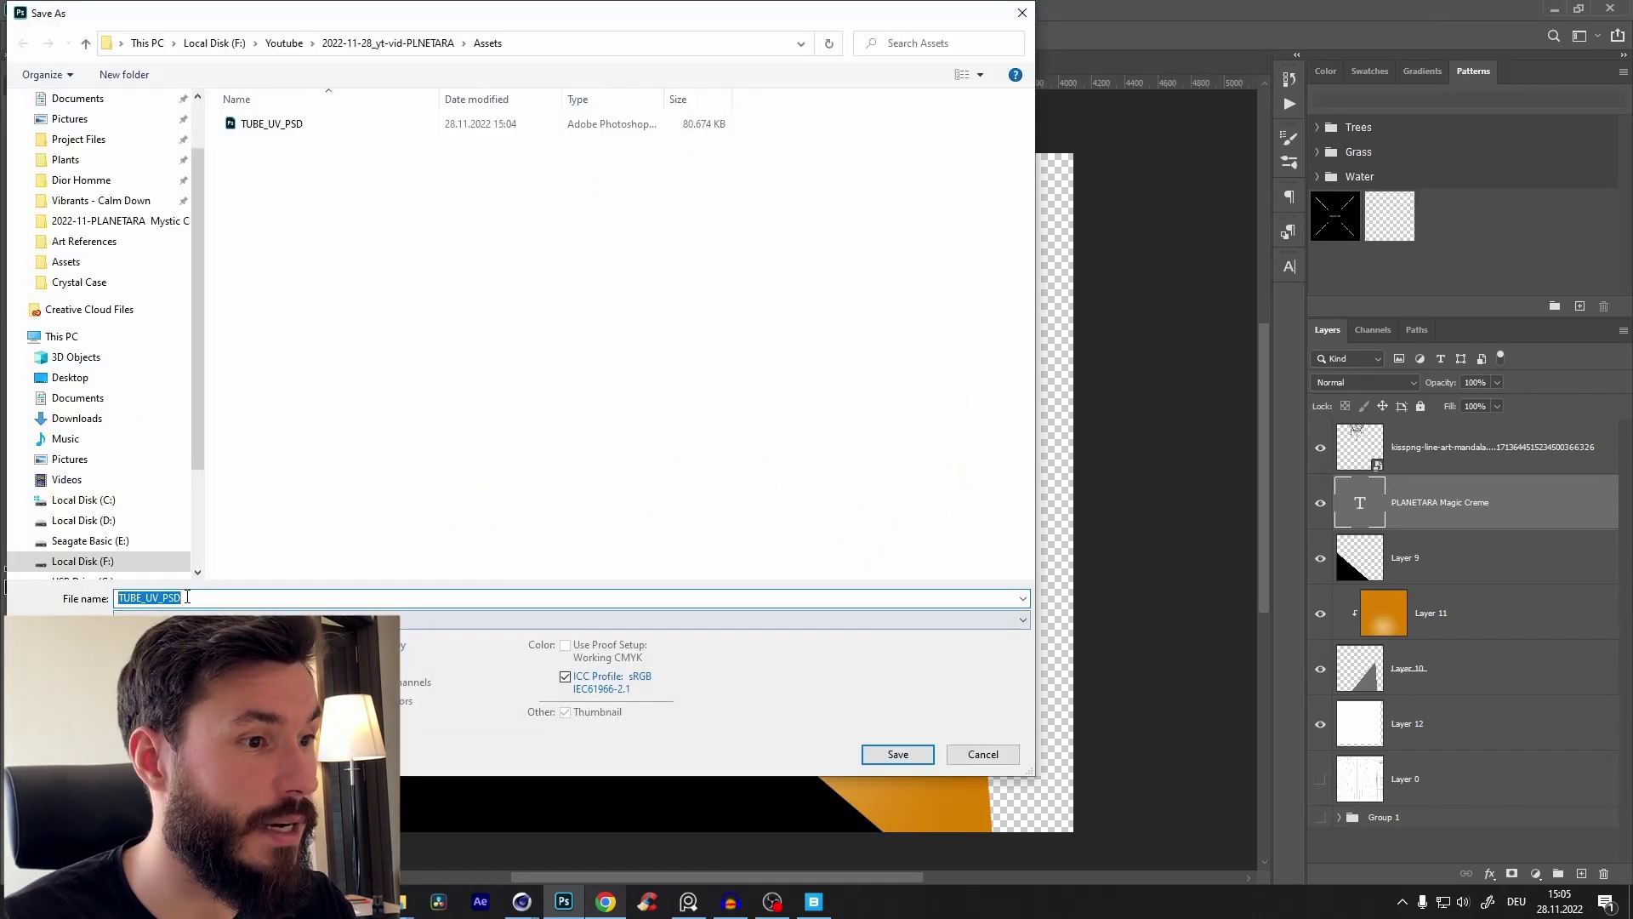
left_click(187, 597)
type("_")
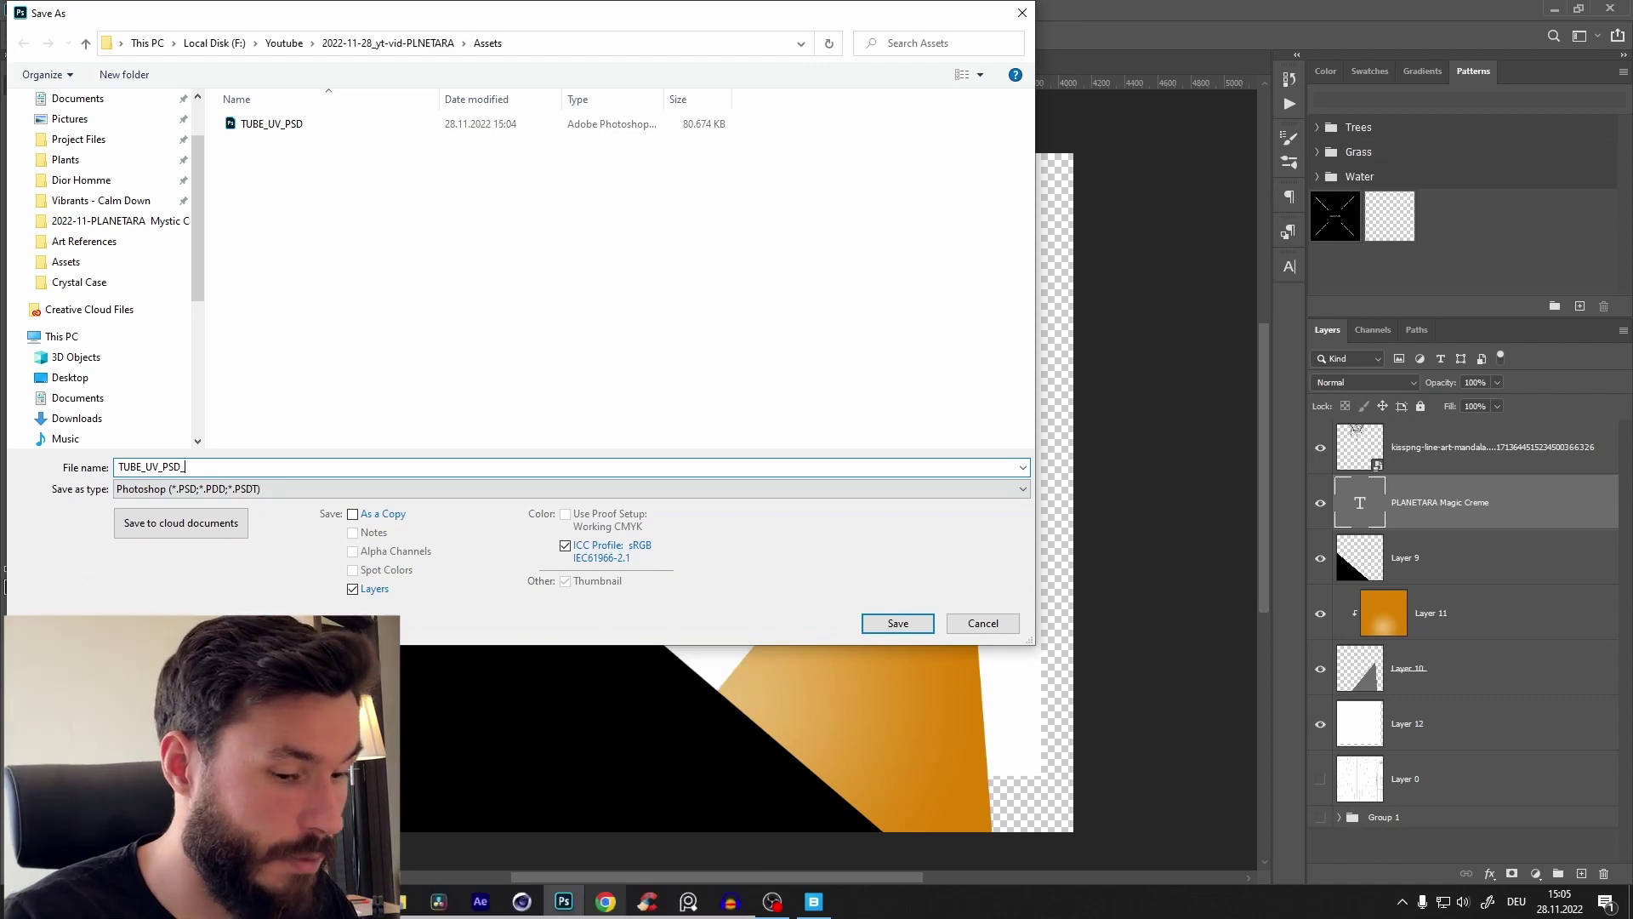
type("M")
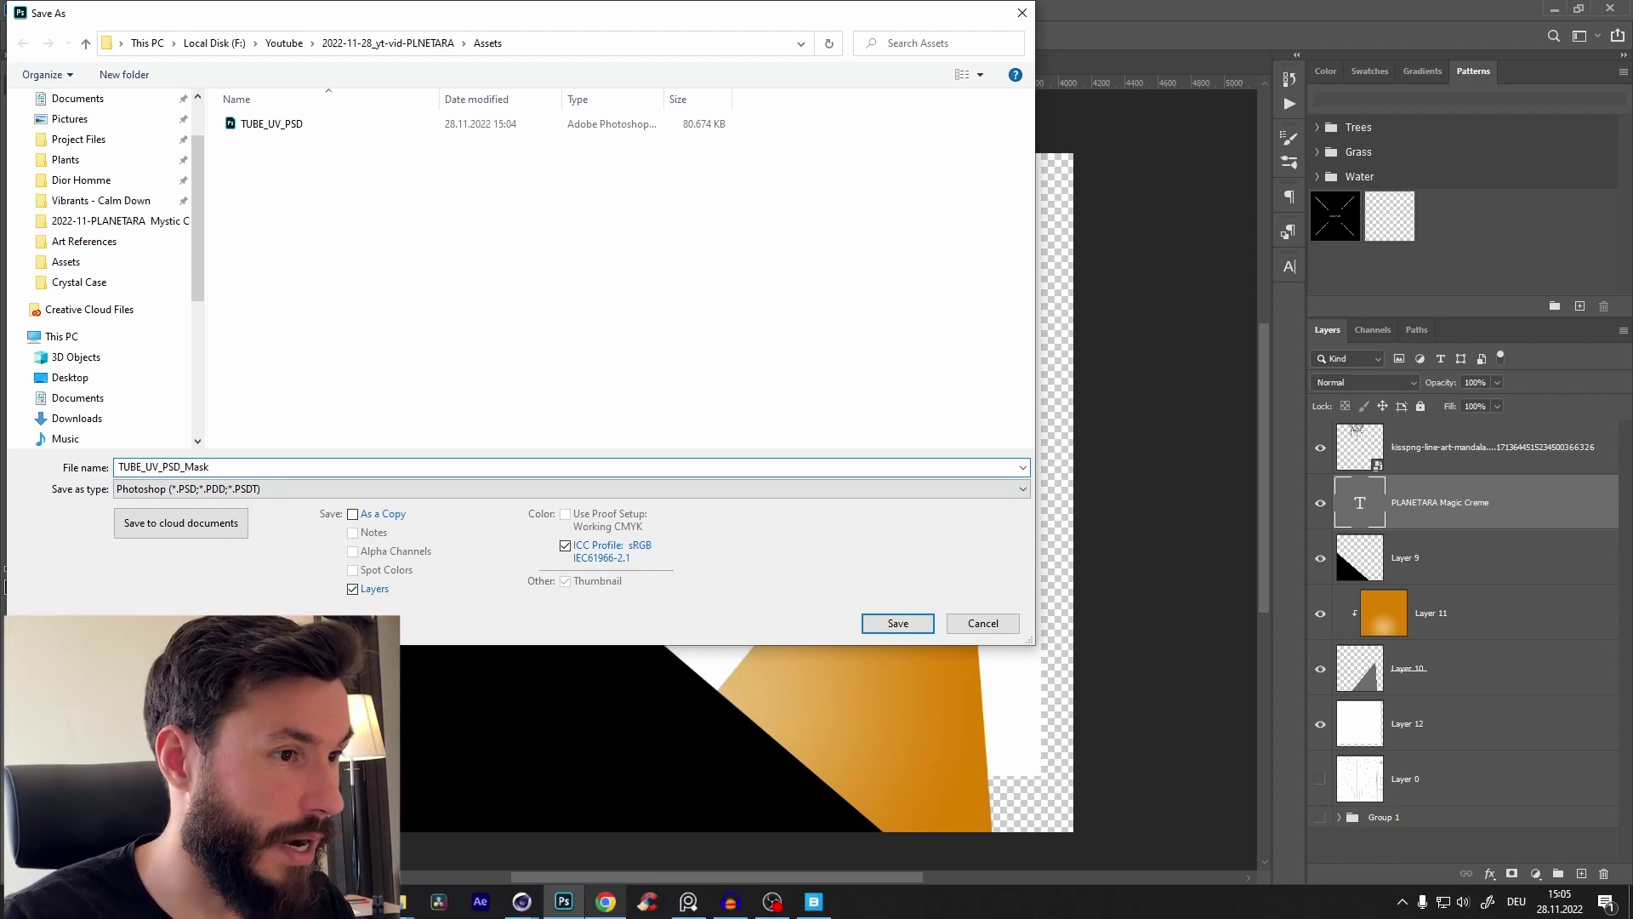
type("ask")
key("Return")
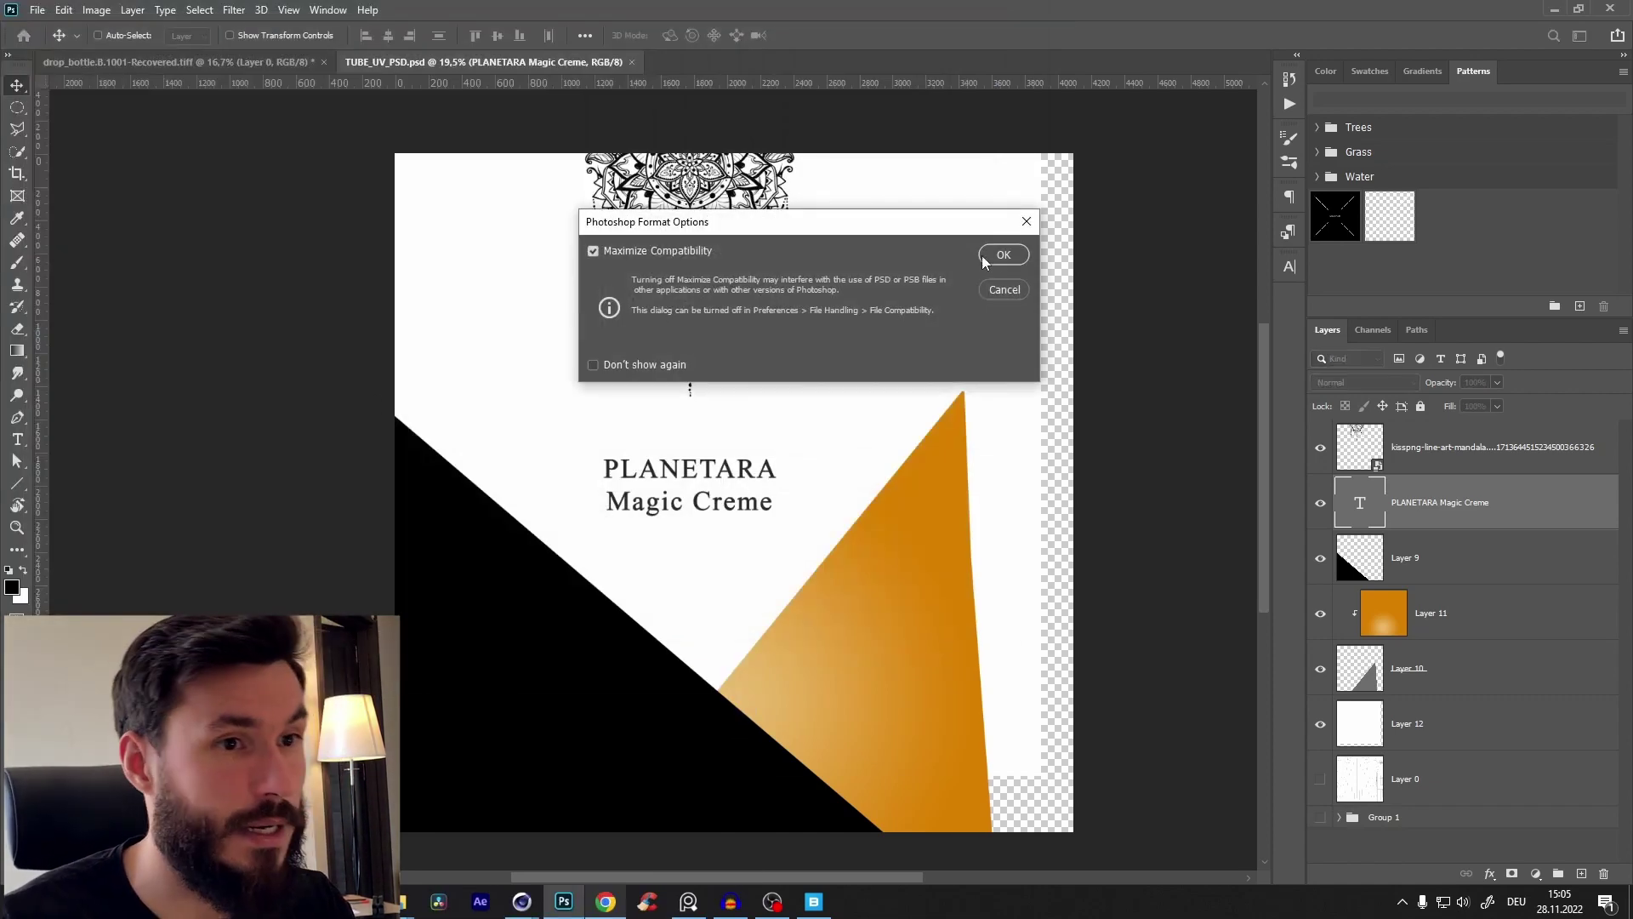
left_click(988, 256)
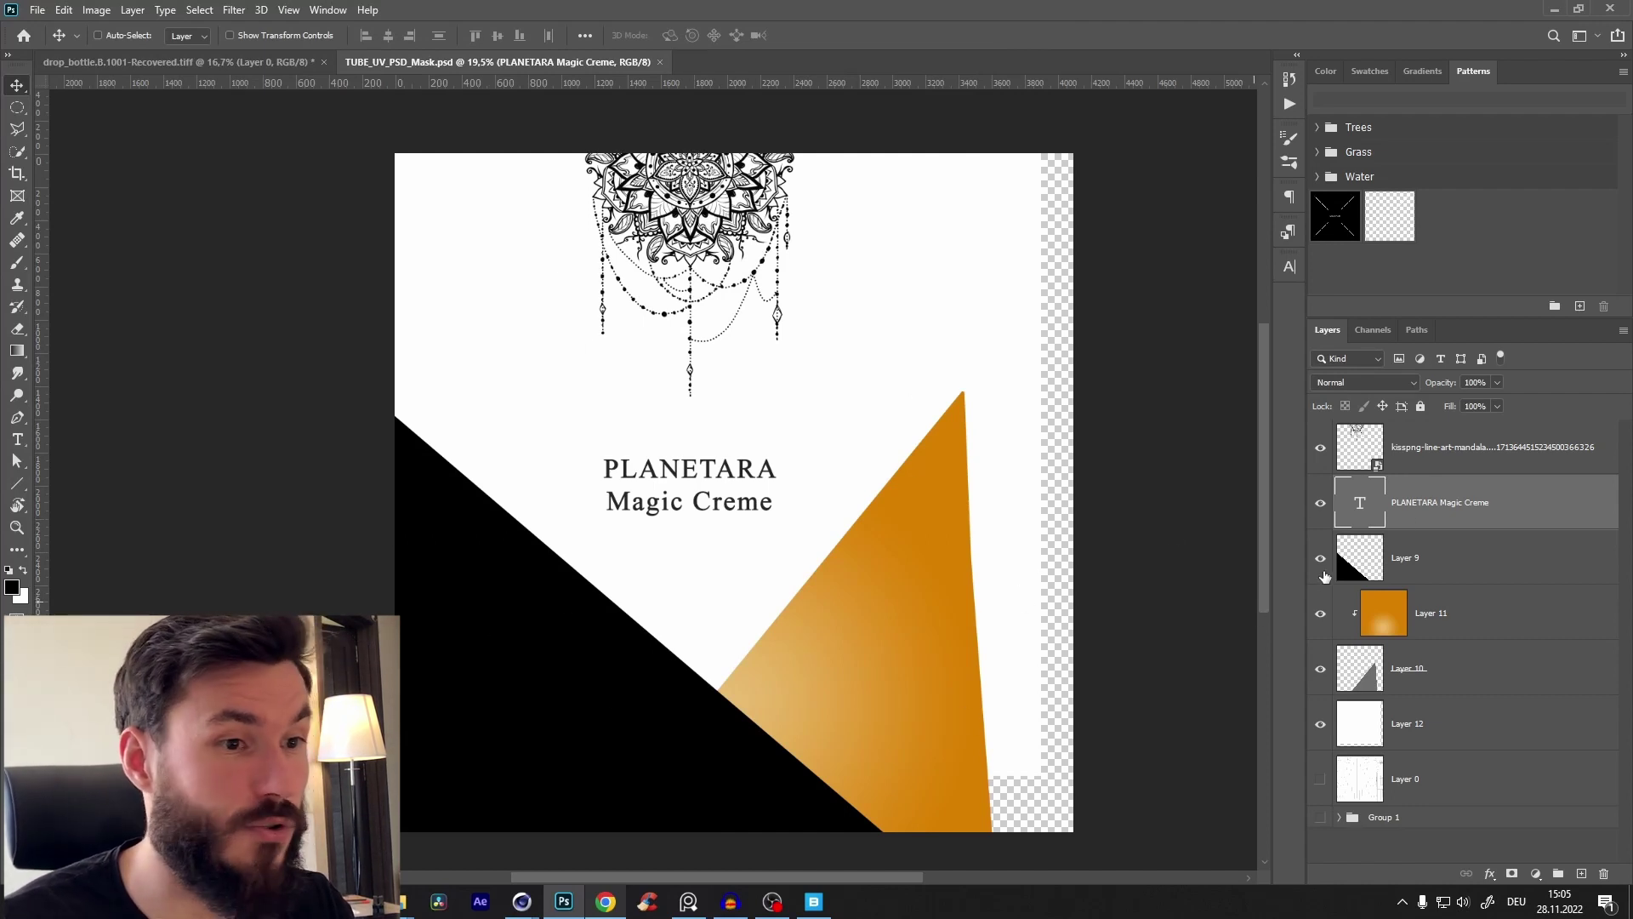
Step: Move the black triangle's Layer 9 above all other layers, insert a white-filled layer directly beneath it, and save the mask file
left_click(1416, 545)
left_click_drag(1418, 573, 1442, 444)
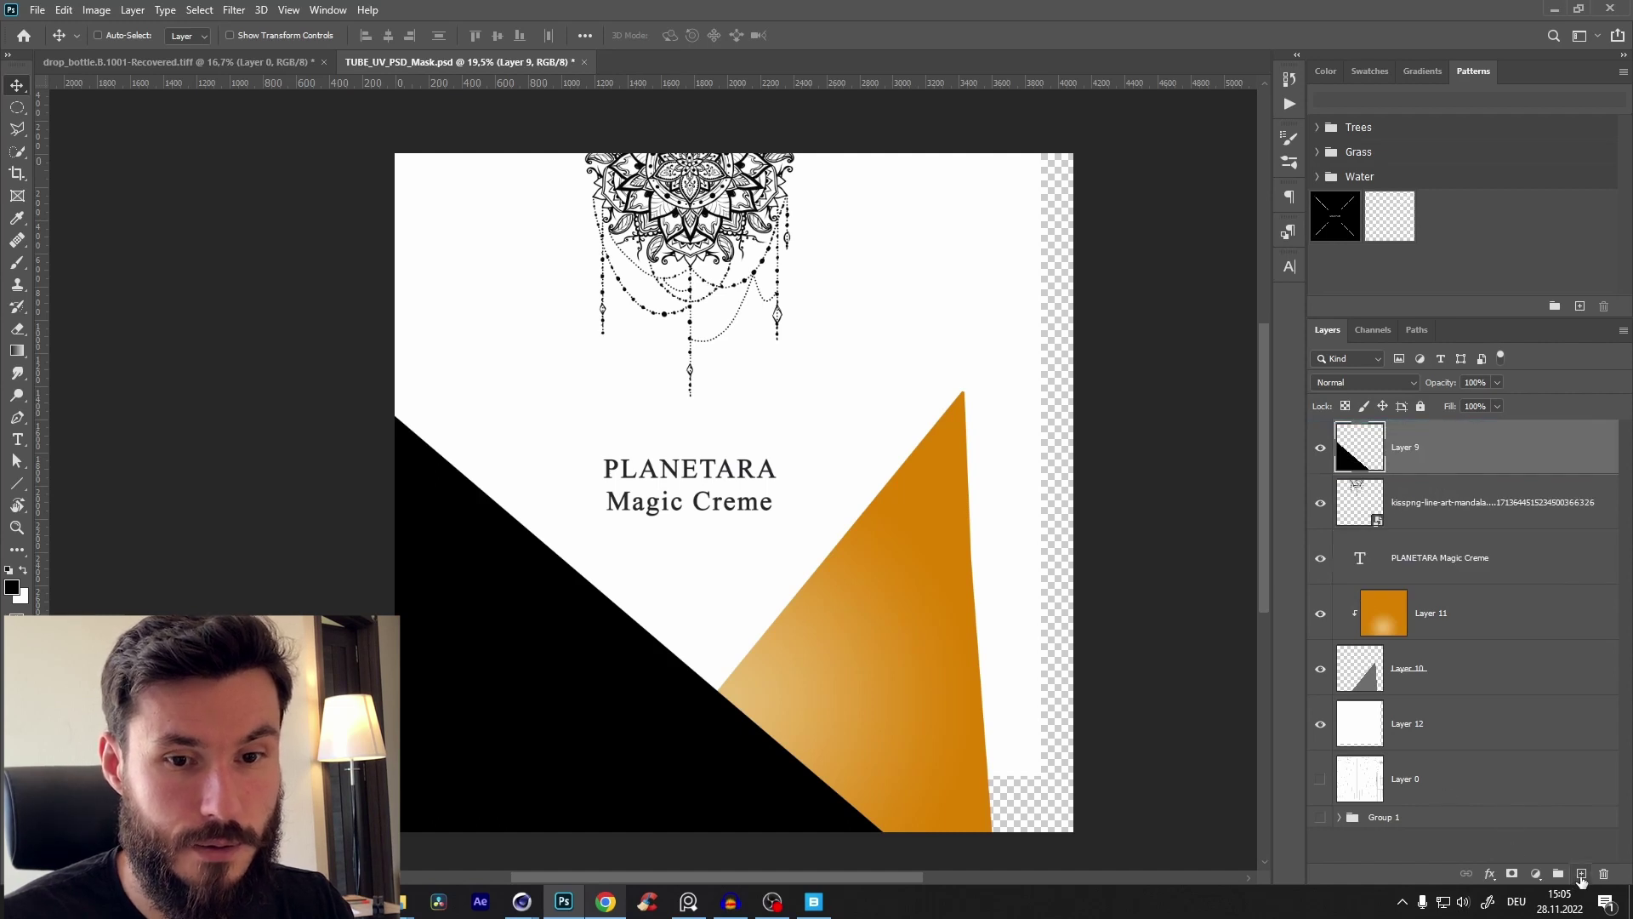
left_click(1581, 874, "ctrl")
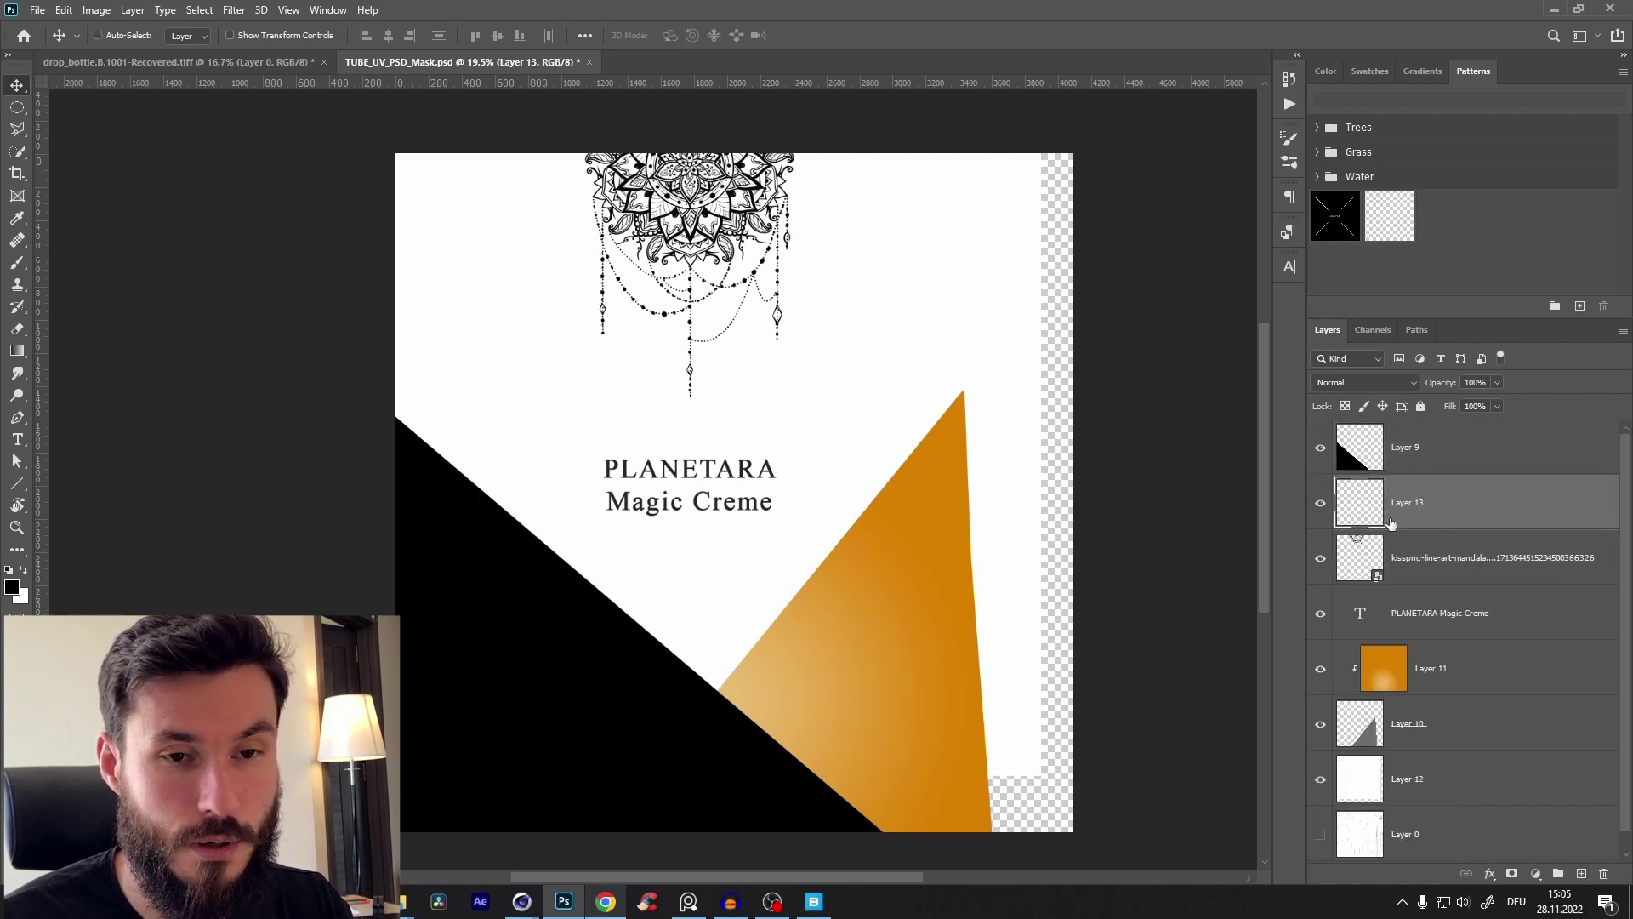
key("alt+BackSpace")
key("ctrl+BackSpace")
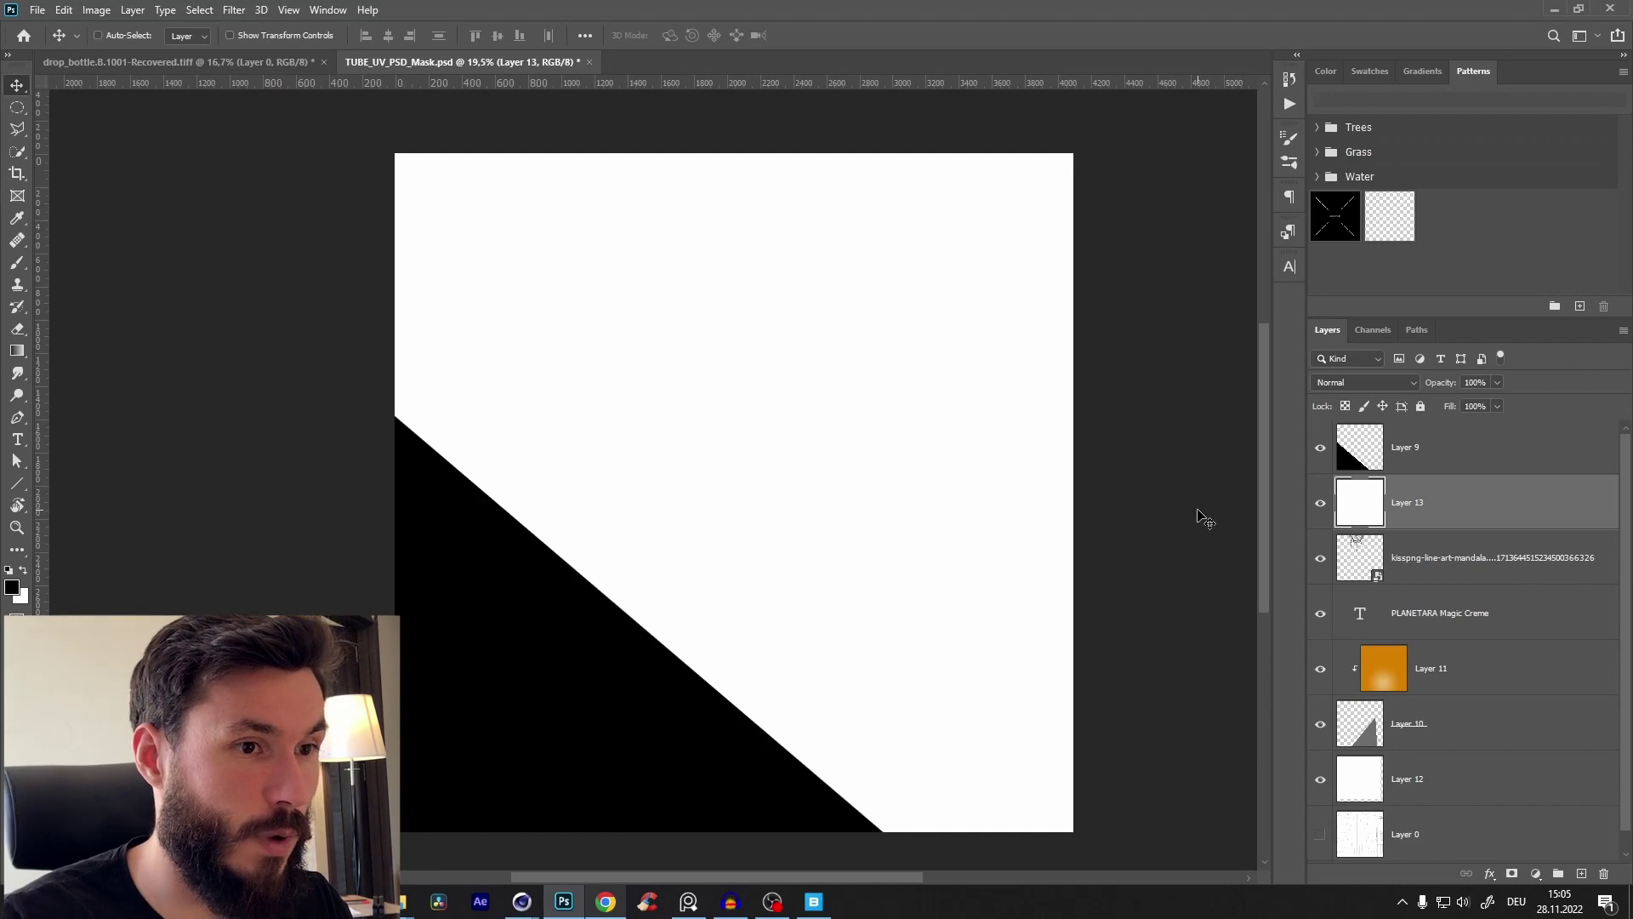
key("ctrl")
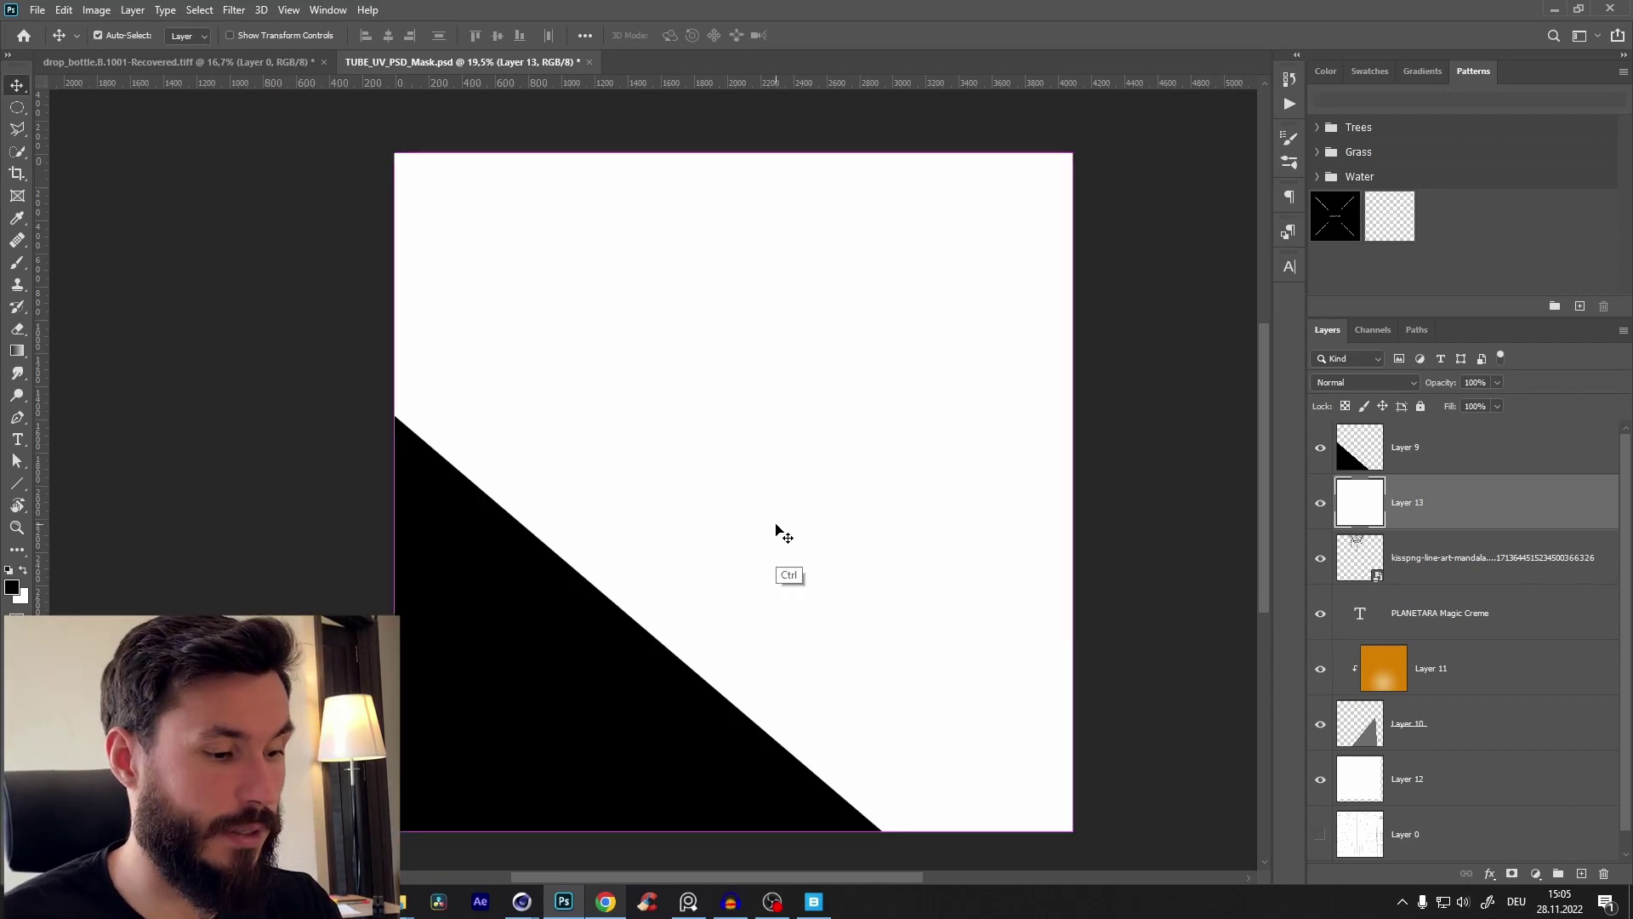
key("ctrl+s")
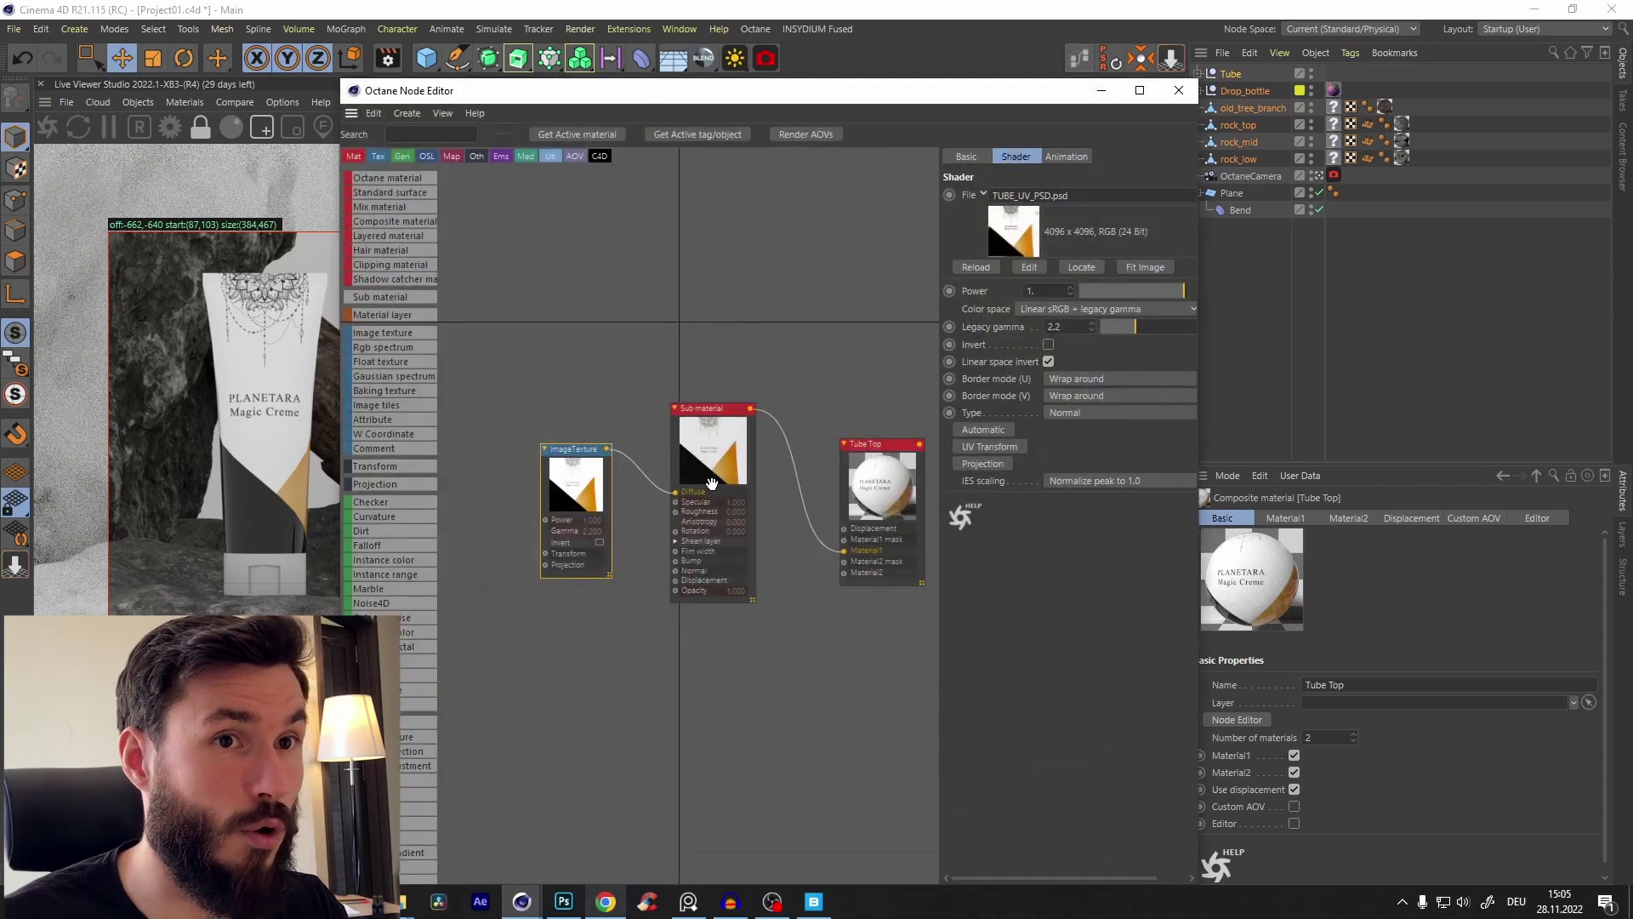
Step: In Cinema 4D, make room in the Tube Top node graph and connect a new Sub material to the Material2 input
scroll(766, 430, "down", 3)
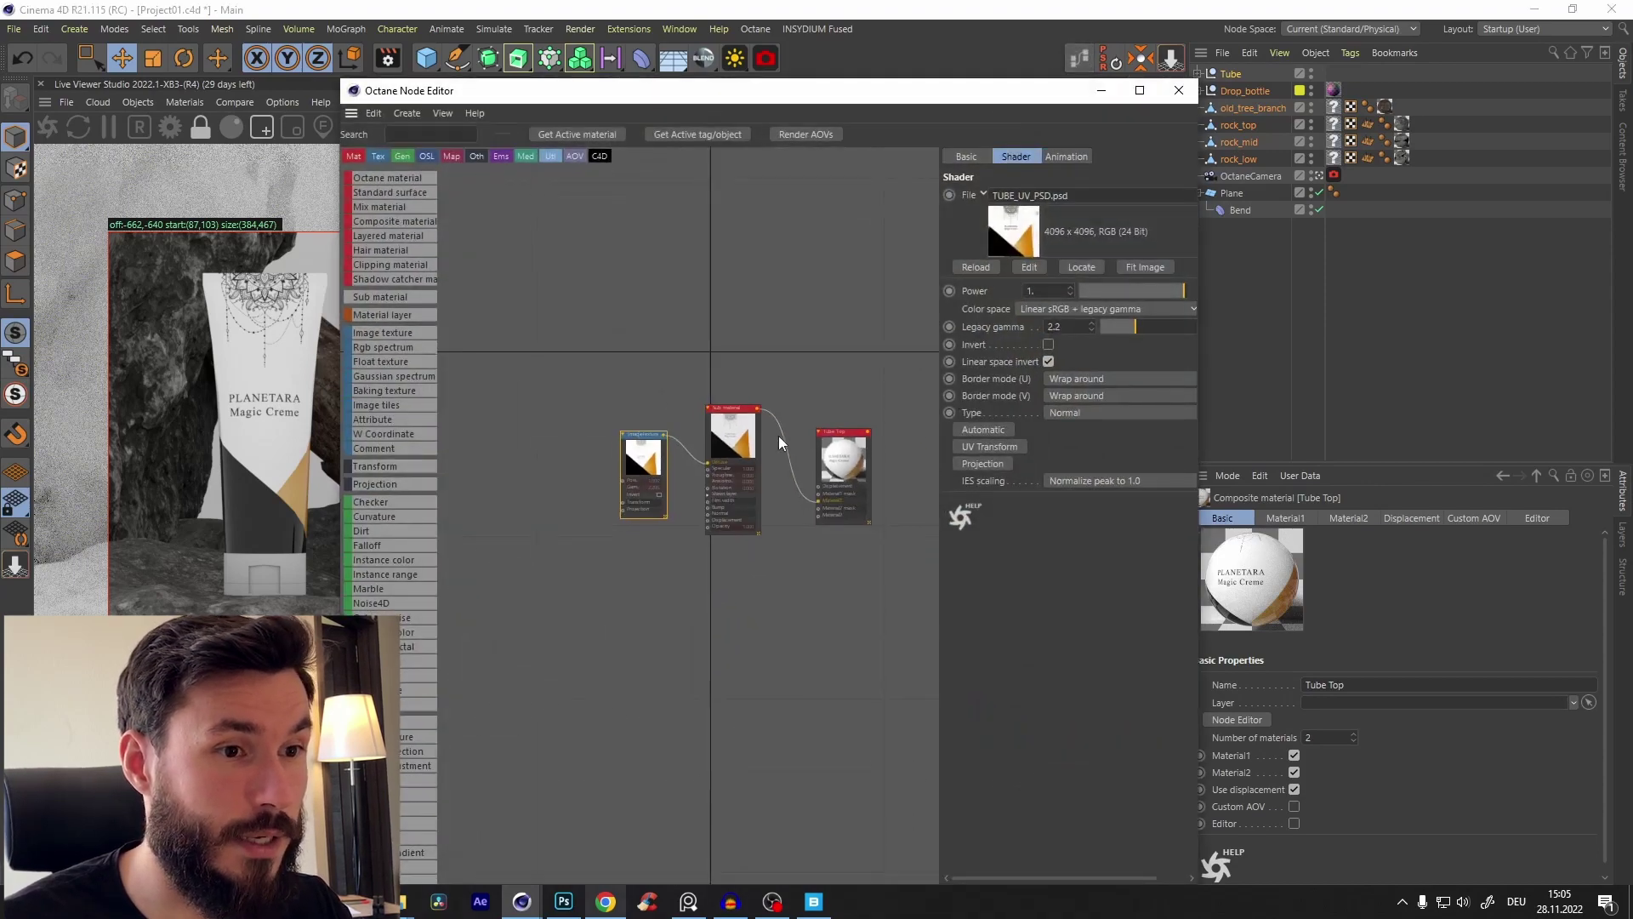
scroll(761, 451, "up", 2)
left_click_drag(575, 351, 689, 364)
middle_click_drag(828, 474, 846, 459)
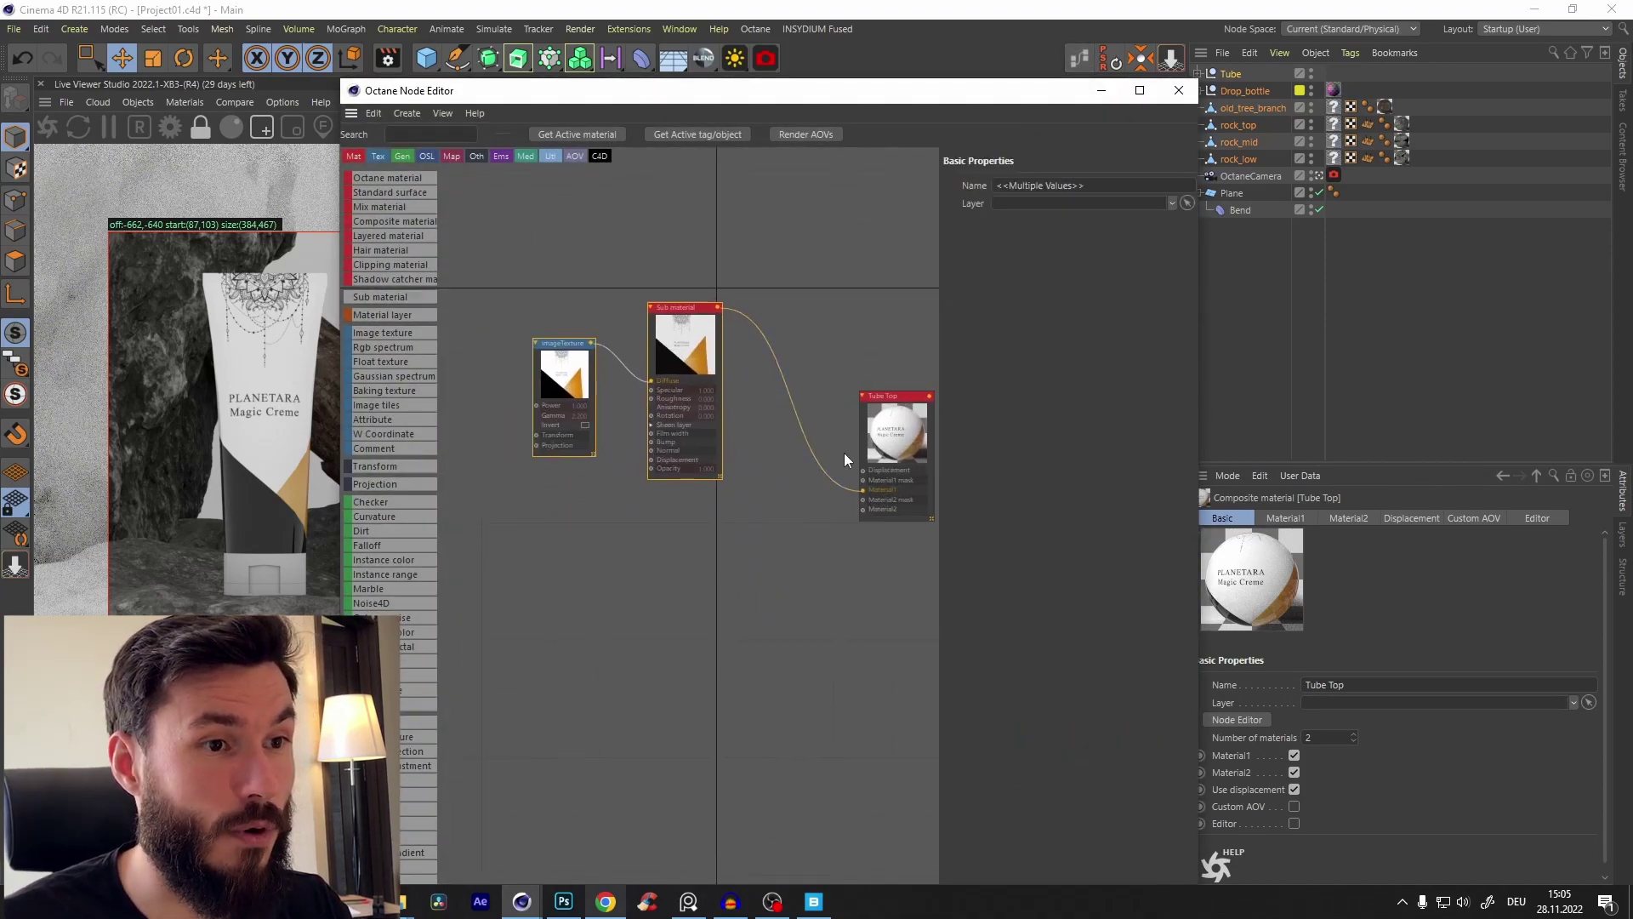
scroll(846, 476, "up", 2)
left_click_drag(872, 516, 745, 609)
left_click(835, 588)
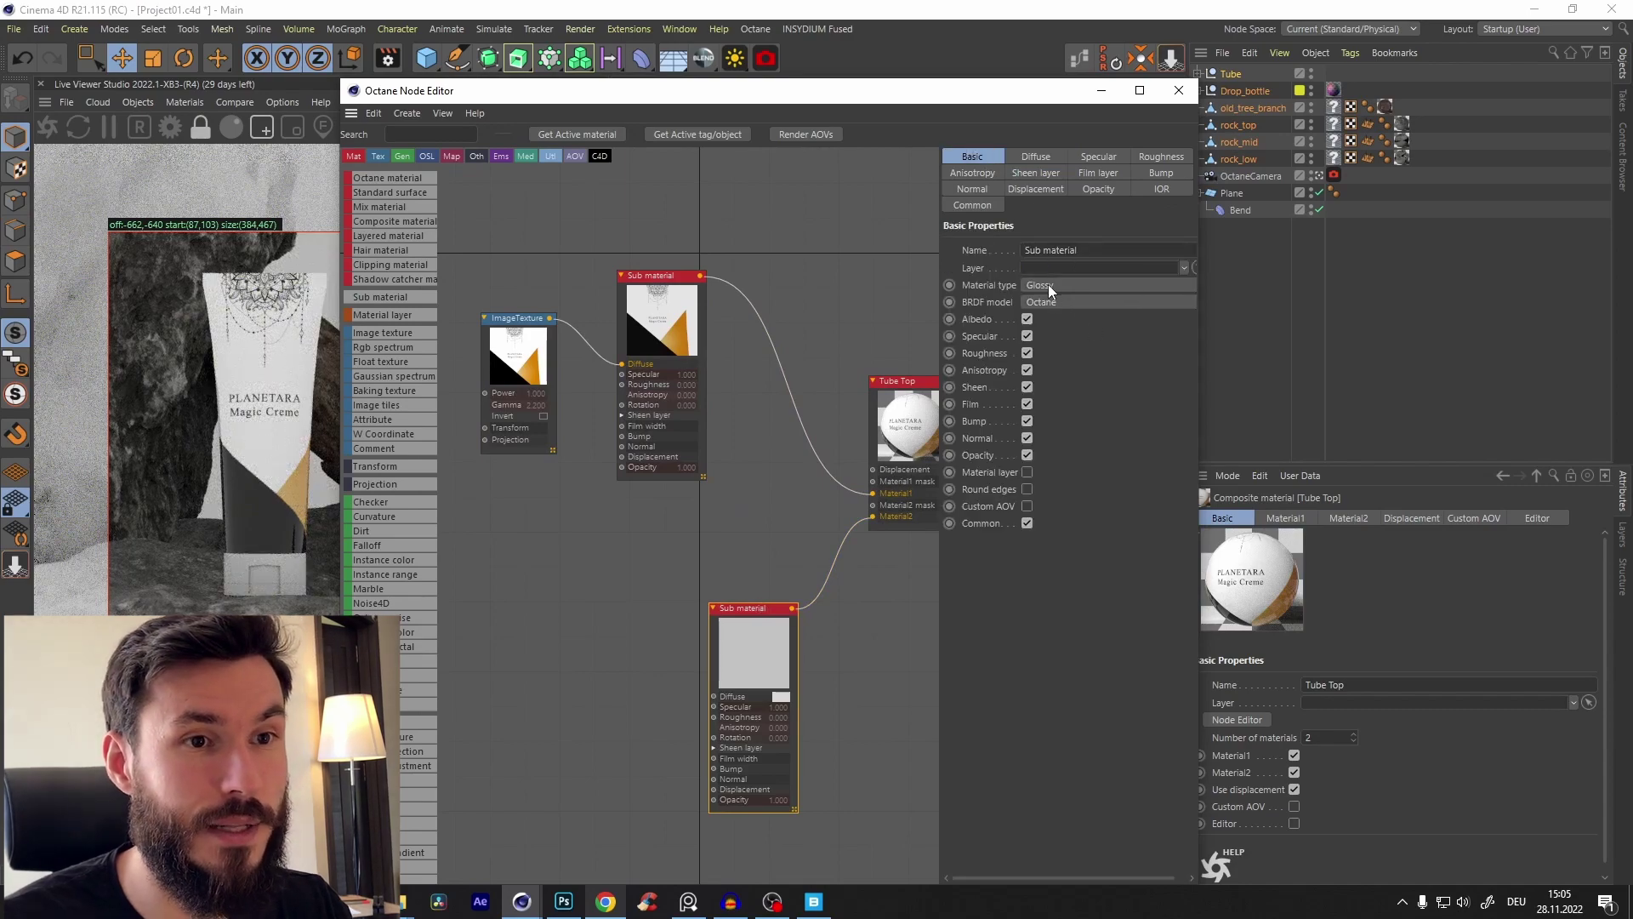
Step: Make the second sub material Metallic with the GGX (energy preserving) BRDF model and place its node below the image texture
left_click(1048, 284)
left_click(1070, 367)
left_click(1064, 302)
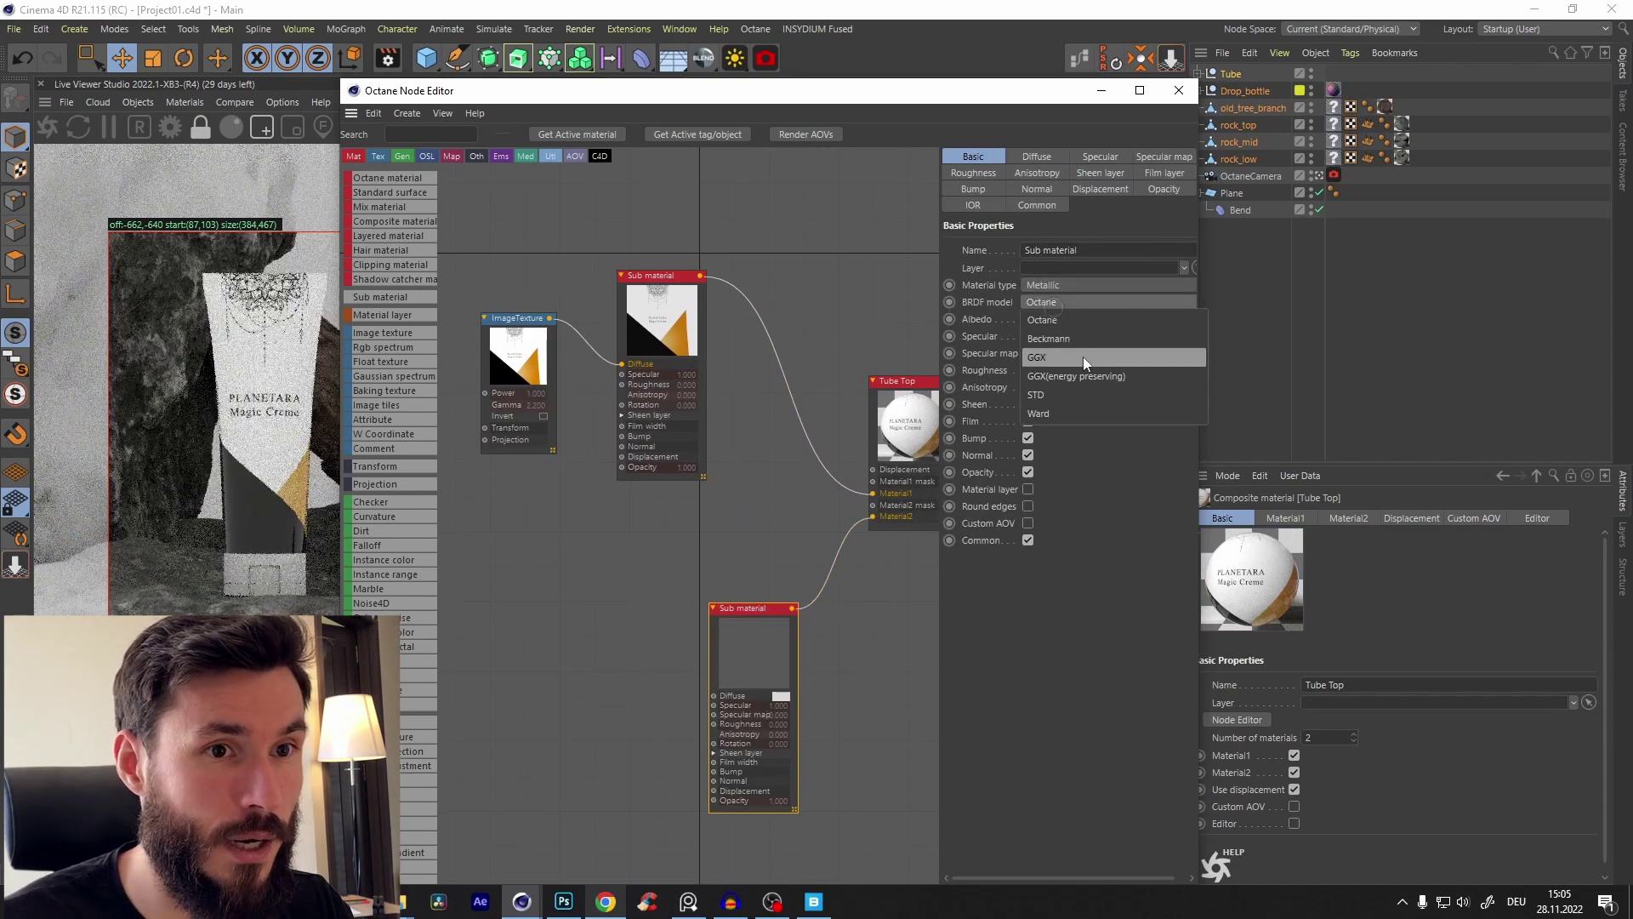
left_click(1080, 353)
left_click_drag(746, 681, 553, 632)
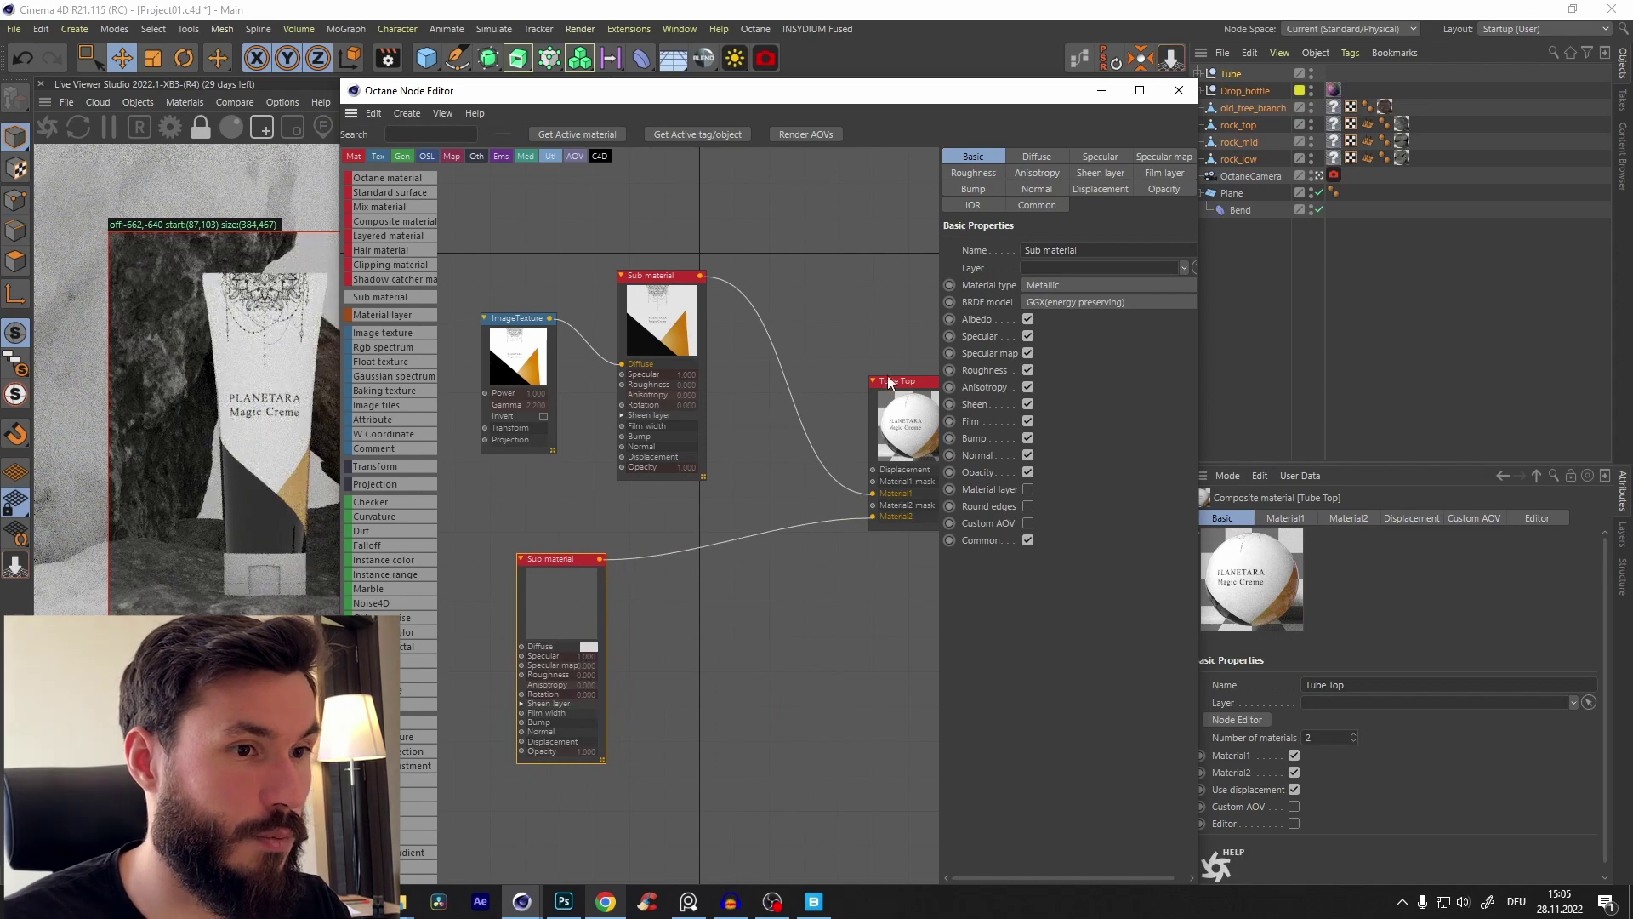
Step: Test the Tube Top composite's Material2 mask at full strength, then return it to 0
left_click(904, 381)
left_click(1098, 156)
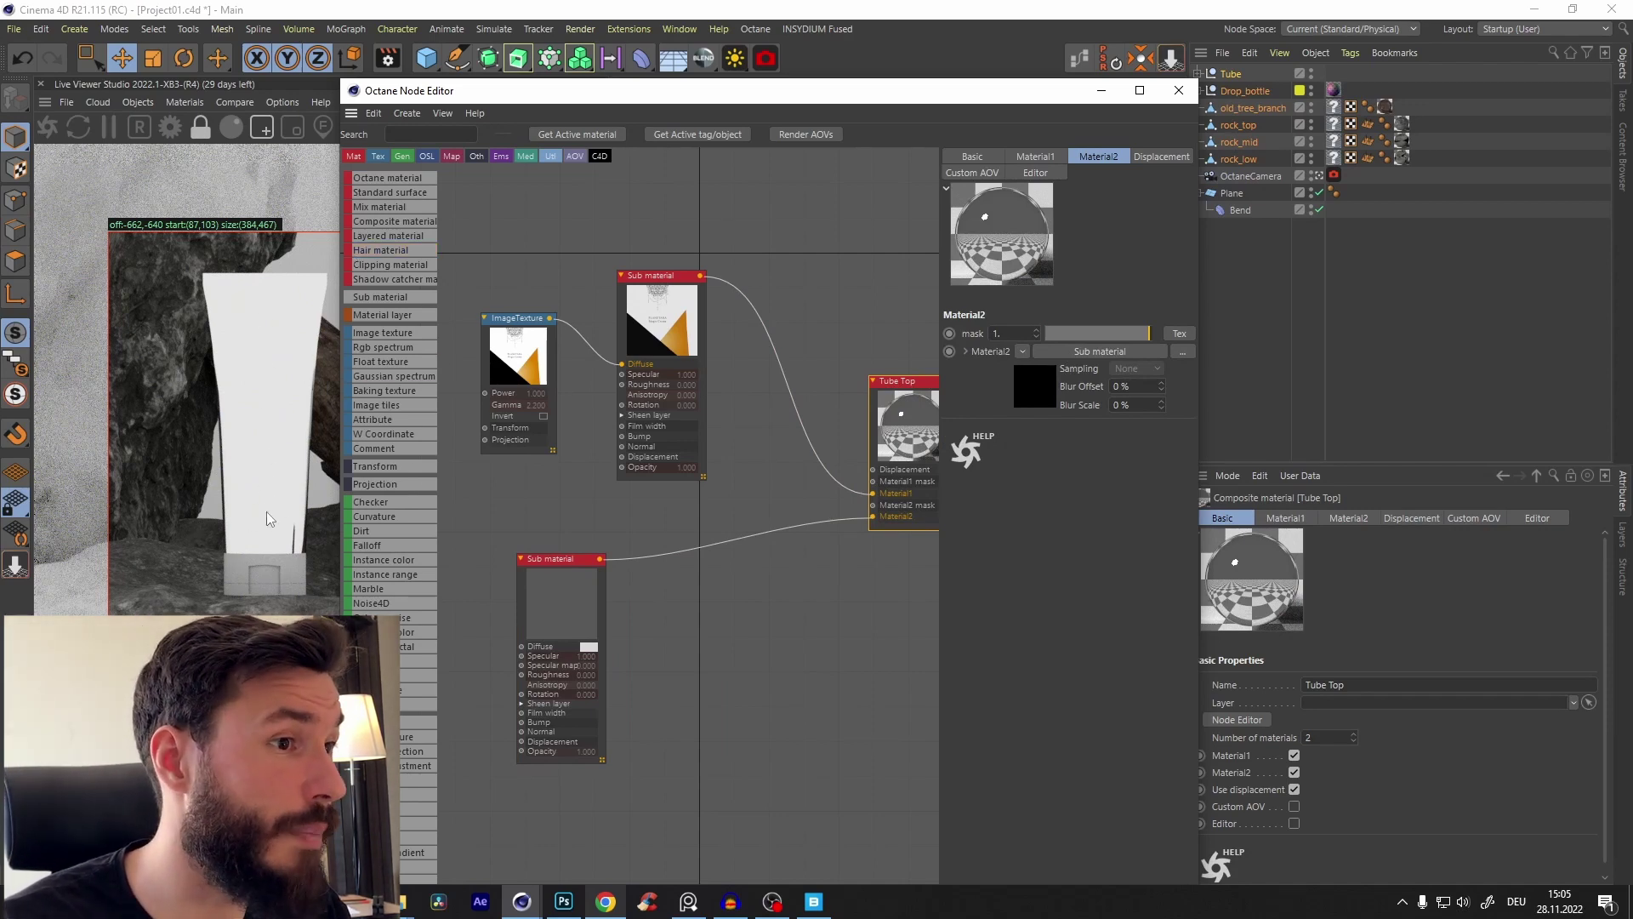
left_click_drag(1112, 335, 1046, 334)
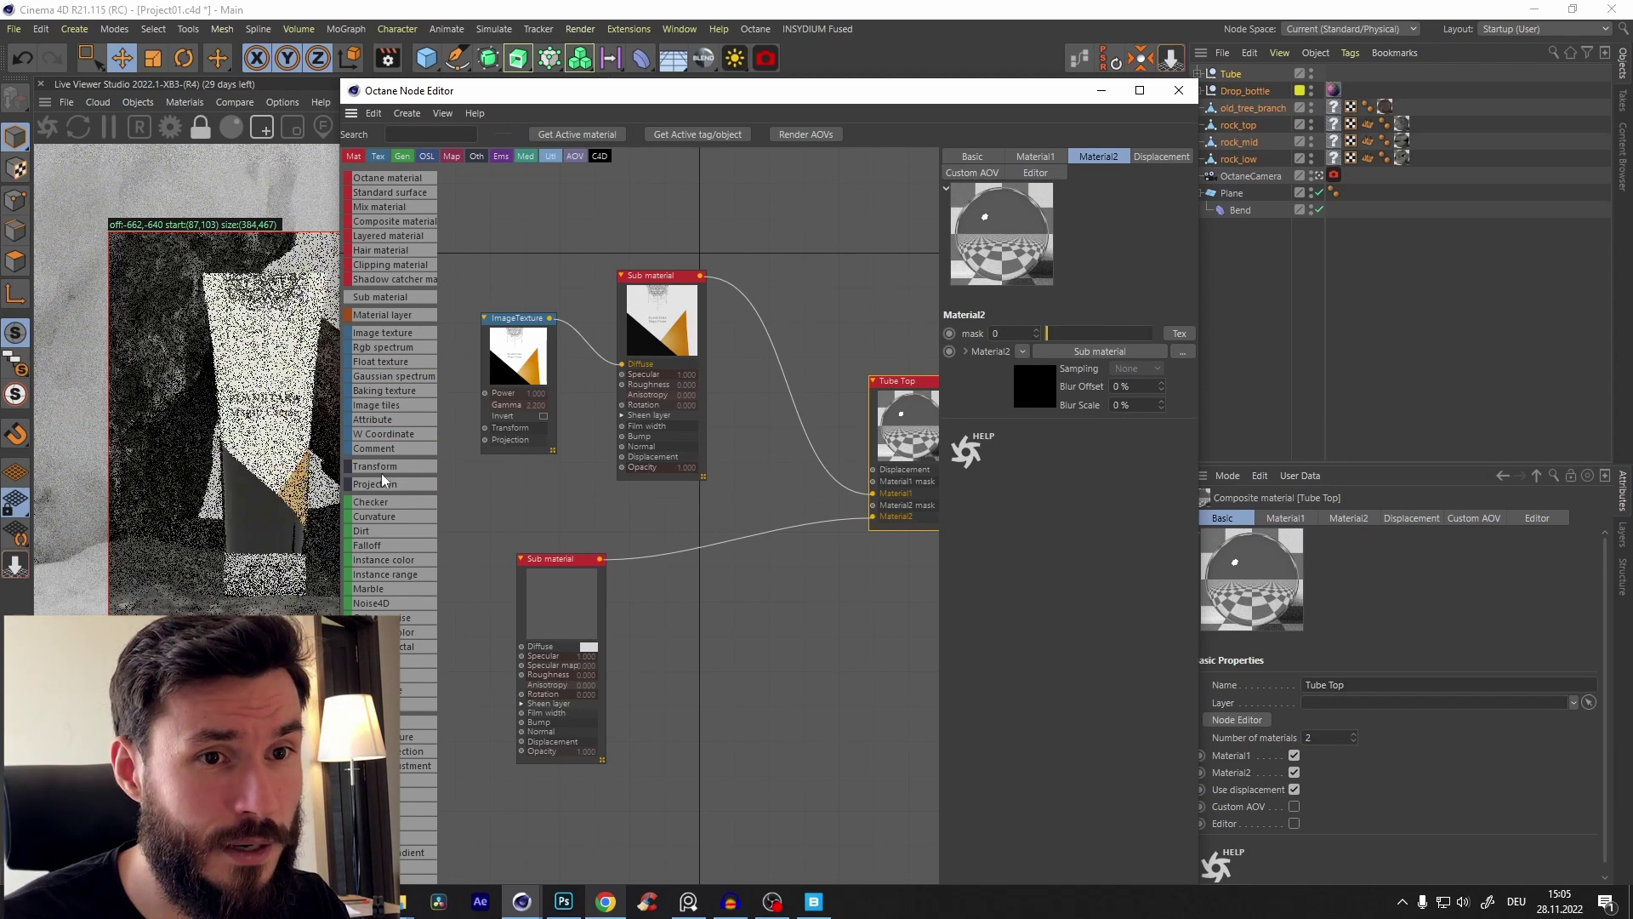
Step: Bring TUBE_UV_PSD_Mask from File Explorer into the node editor as an image texture and connect it to the Material2 mask input
left_click_drag(658, 334, 652, 305)
scroll(737, 415, "down", 4)
scroll(760, 421, "up", 3)
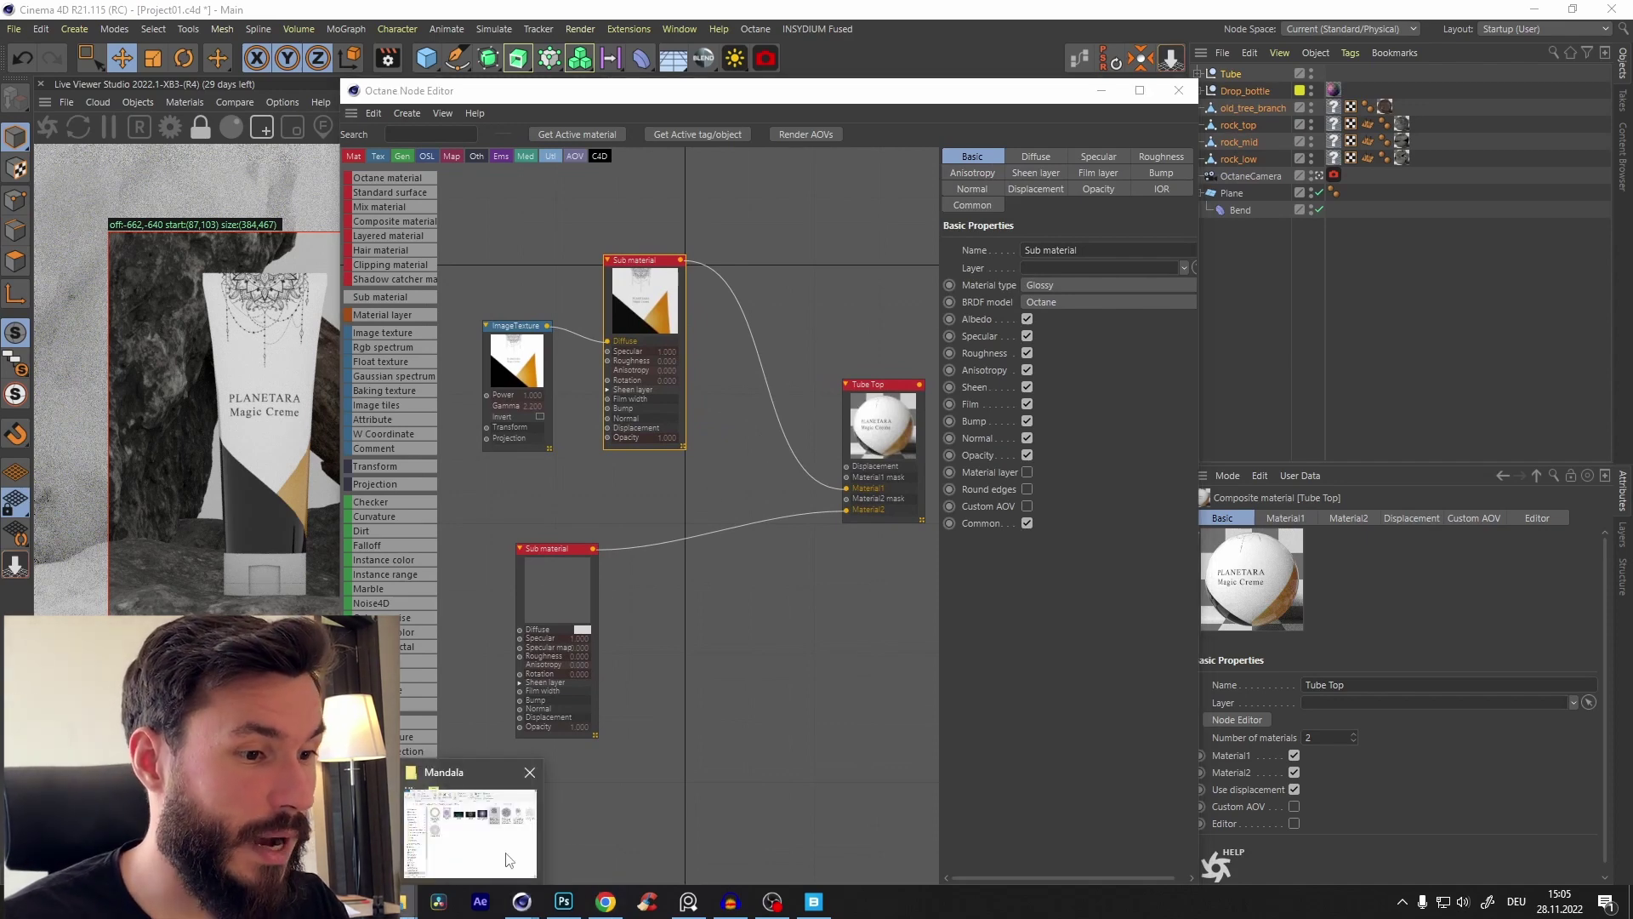
left_click(453, 869)
left_click_drag(991, 609, 712, 512)
left_click_drag(729, 456, 846, 510)
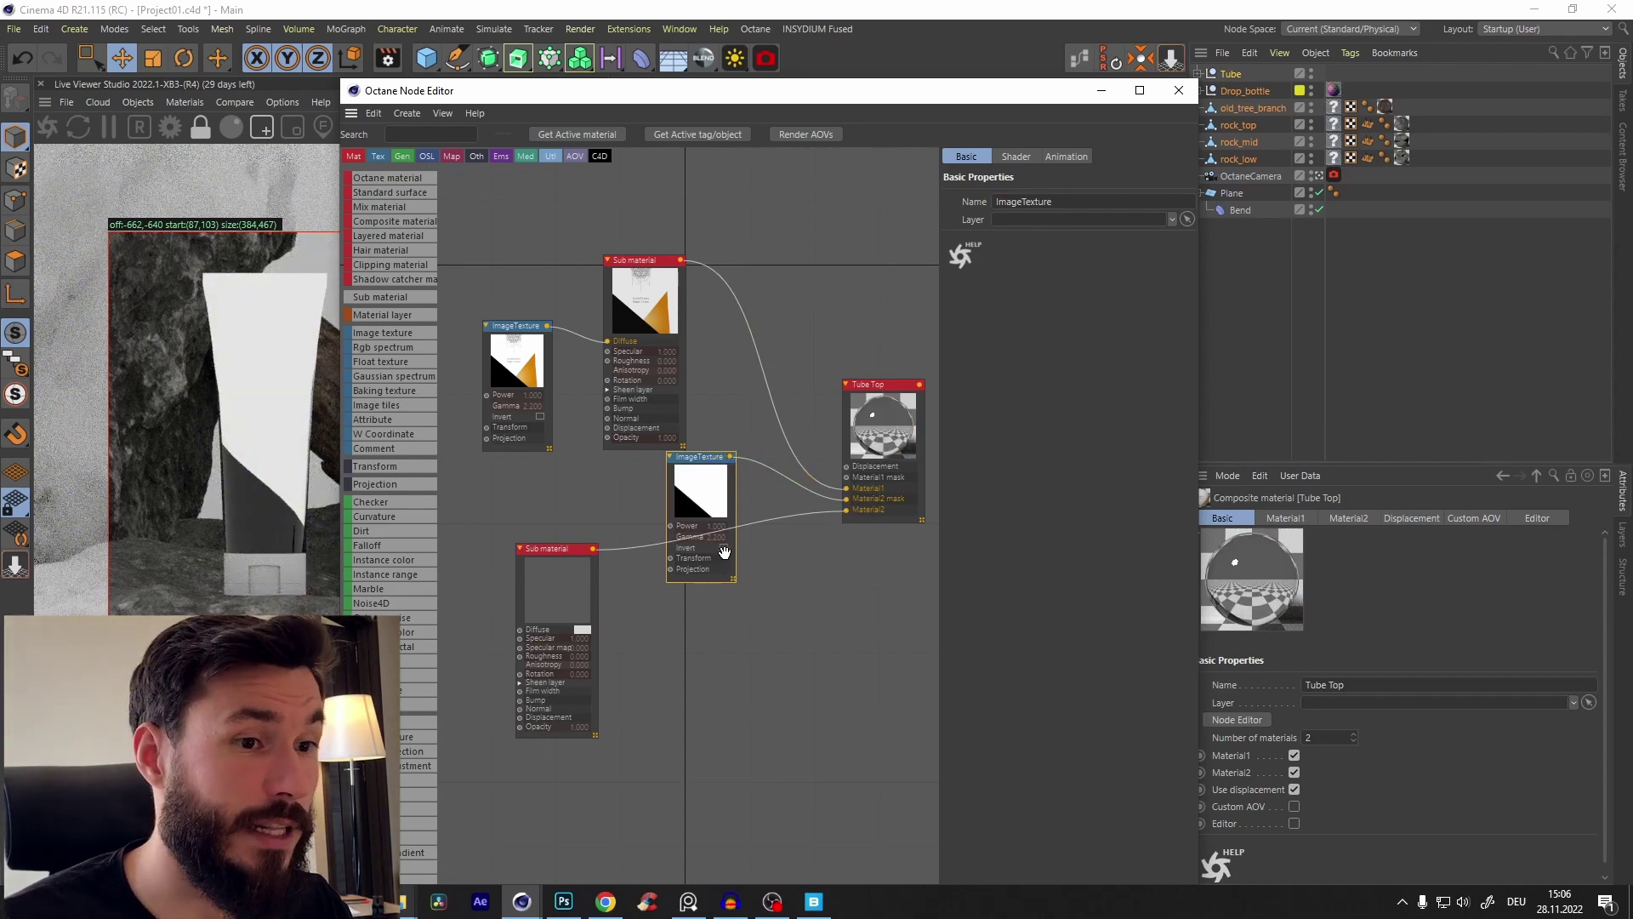
Step: Invert the mask image texture so the metallic material covers the tube's lower triangular area
scroll(724, 553, "up", 3)
key("alt+F4")
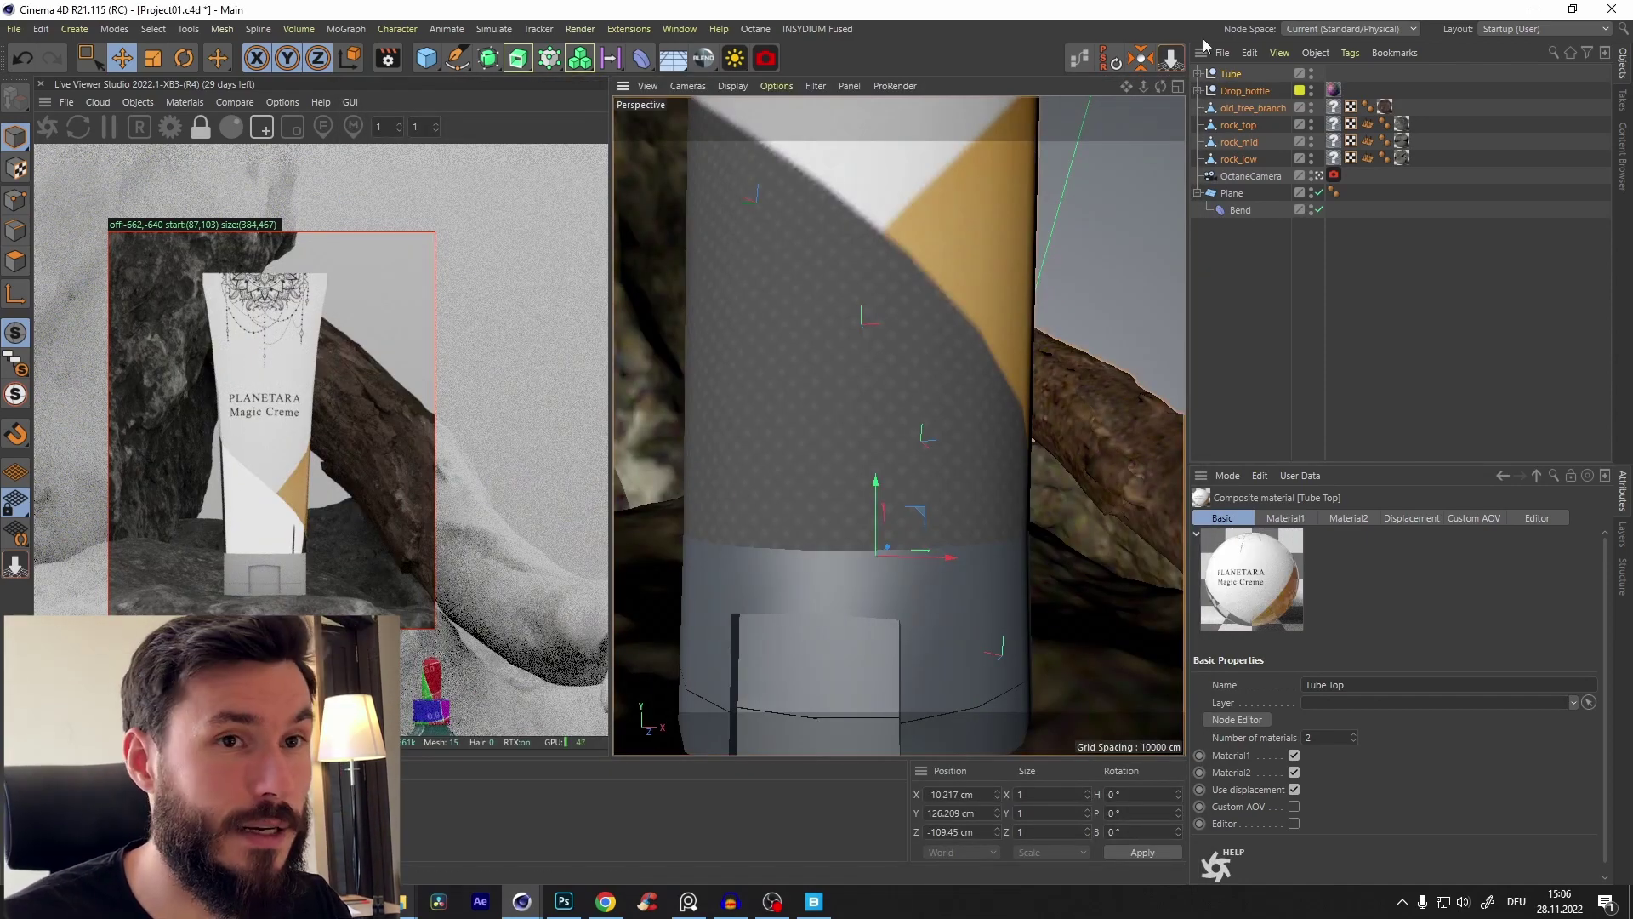
key("alt+Tab")
scroll(562, 587, "down", 4)
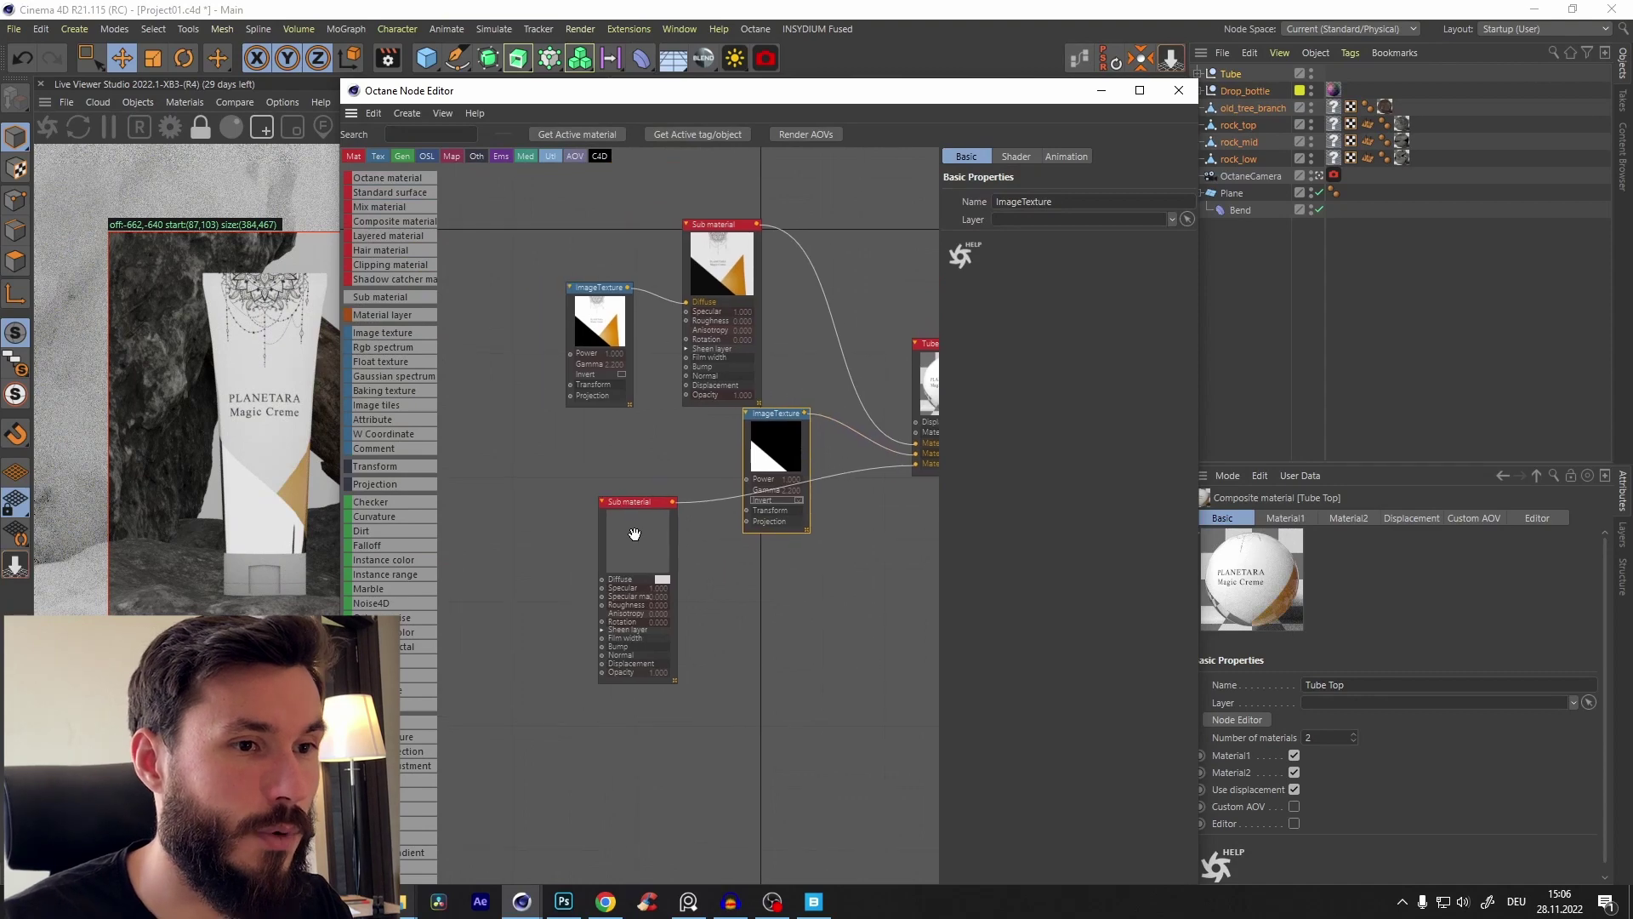
Step: Add an RGB spectrum node to the Specular input of the metallic sub material
left_click(636, 546)
left_click_drag(636, 546, 635, 576)
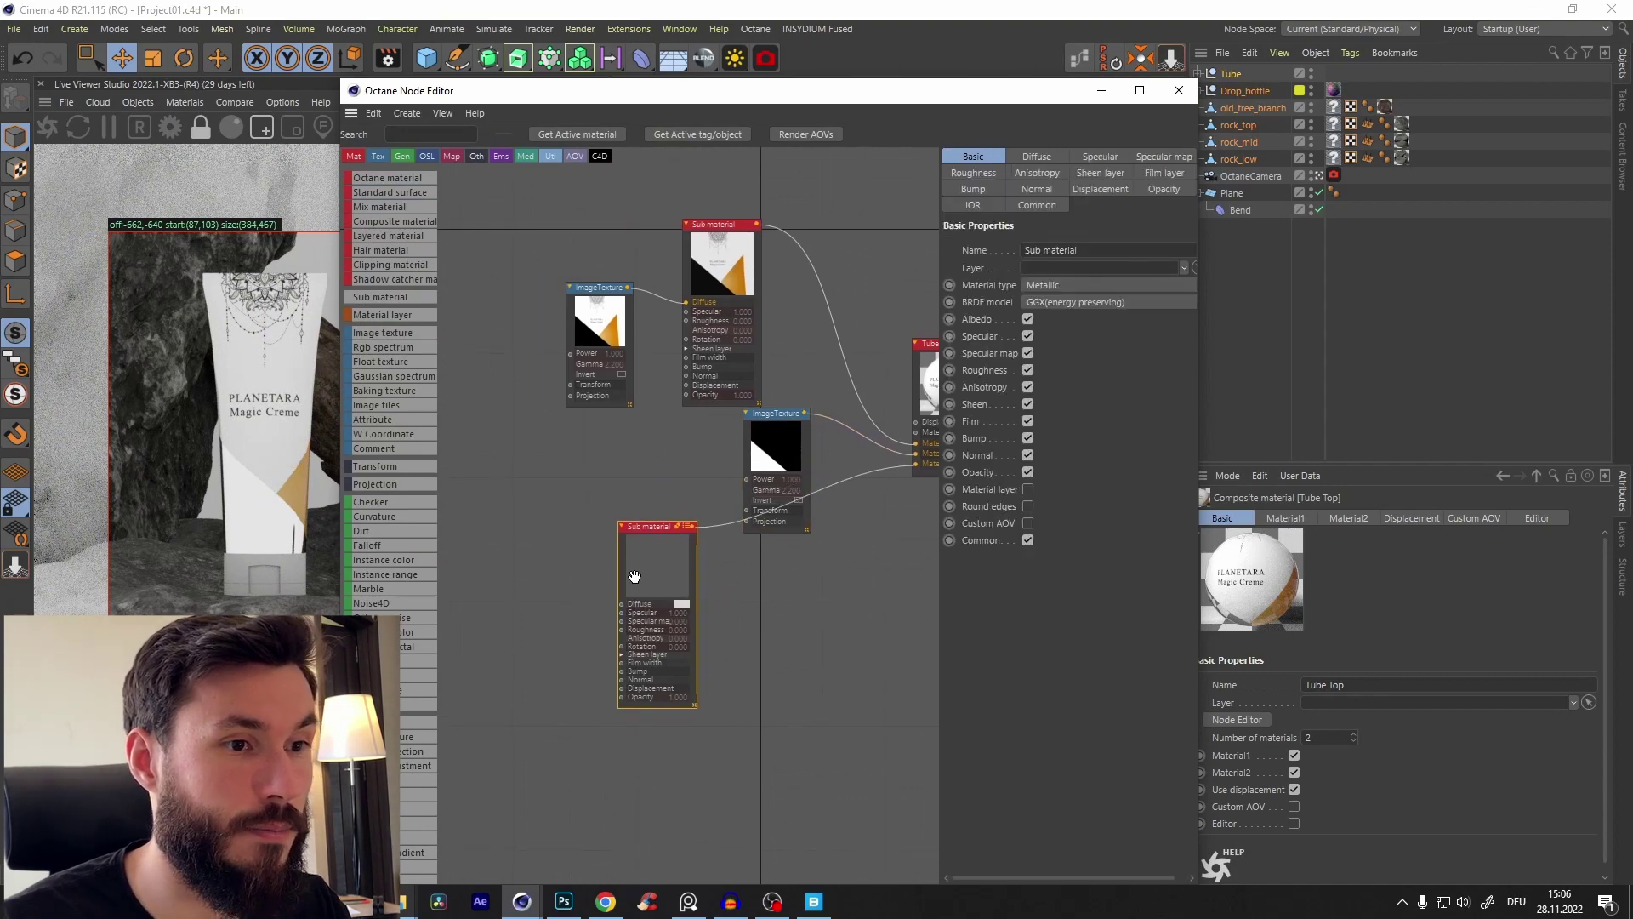
left_click(623, 620)
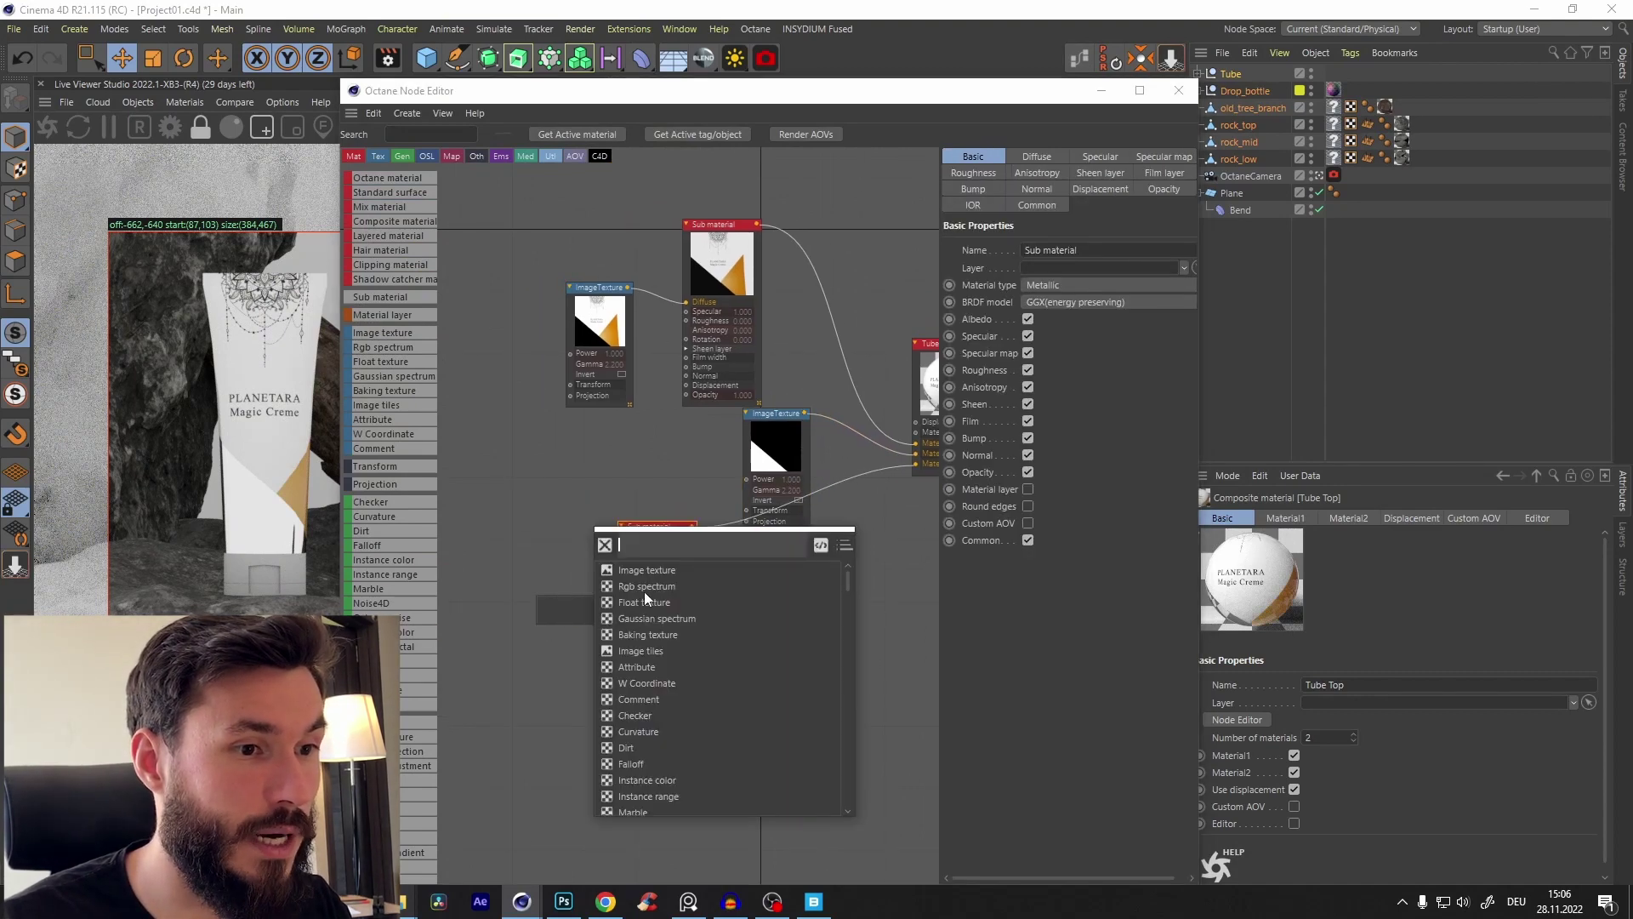
left_click(645, 592)
scroll(625, 605, "up", 5)
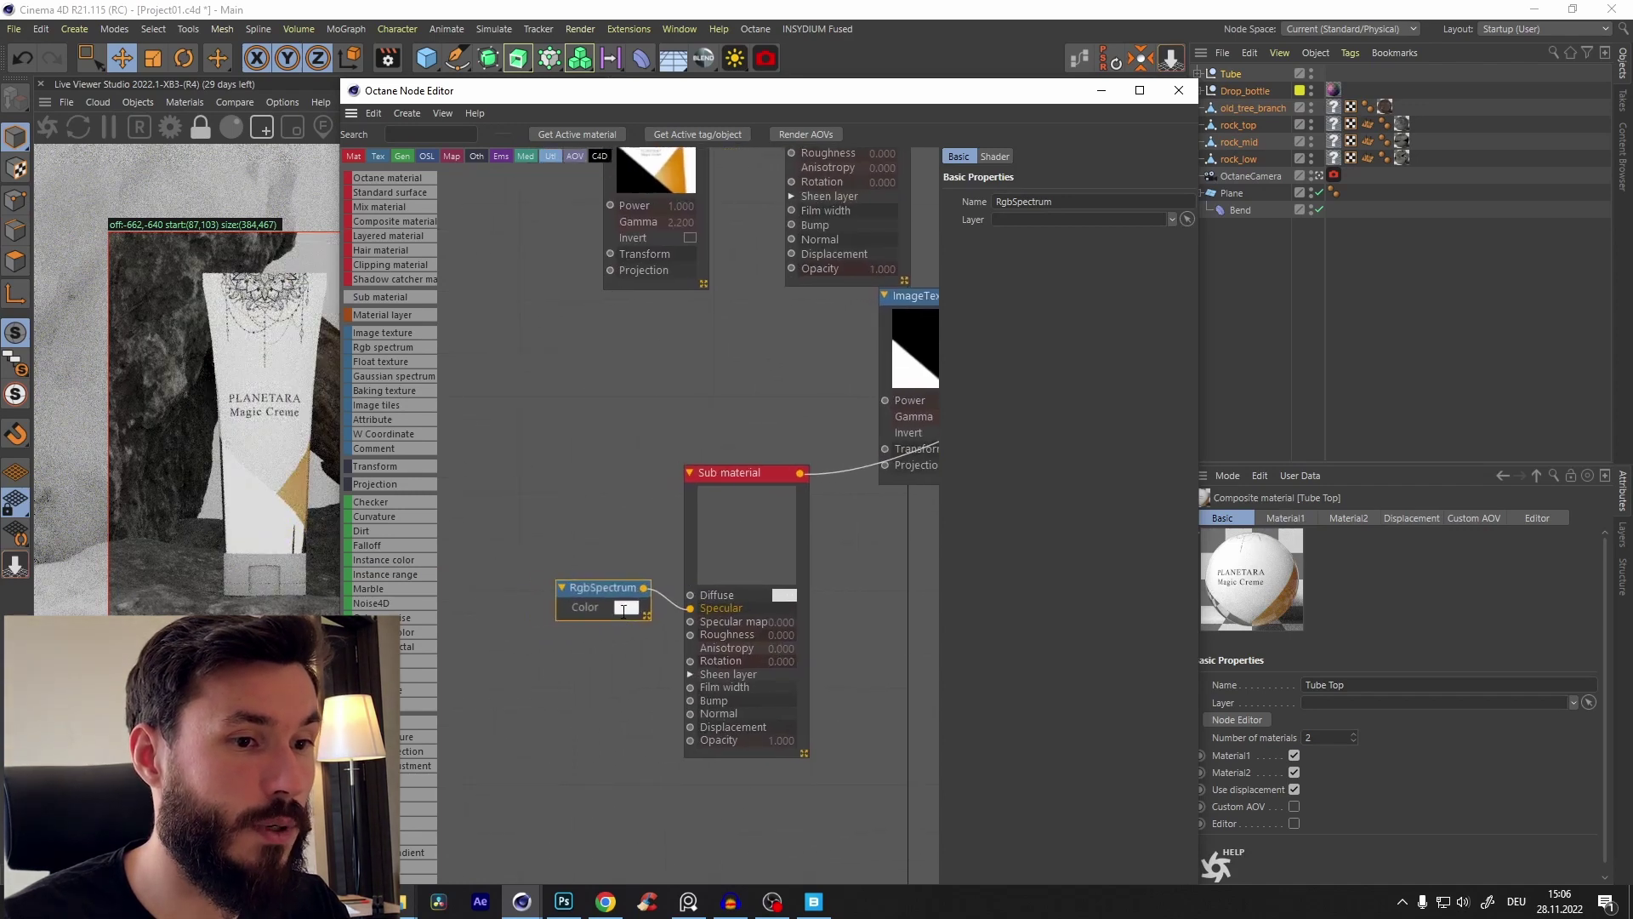
Step: Set the RGB spectrum colour to a light gold, leave the node editor and save the project
left_click(626, 608)
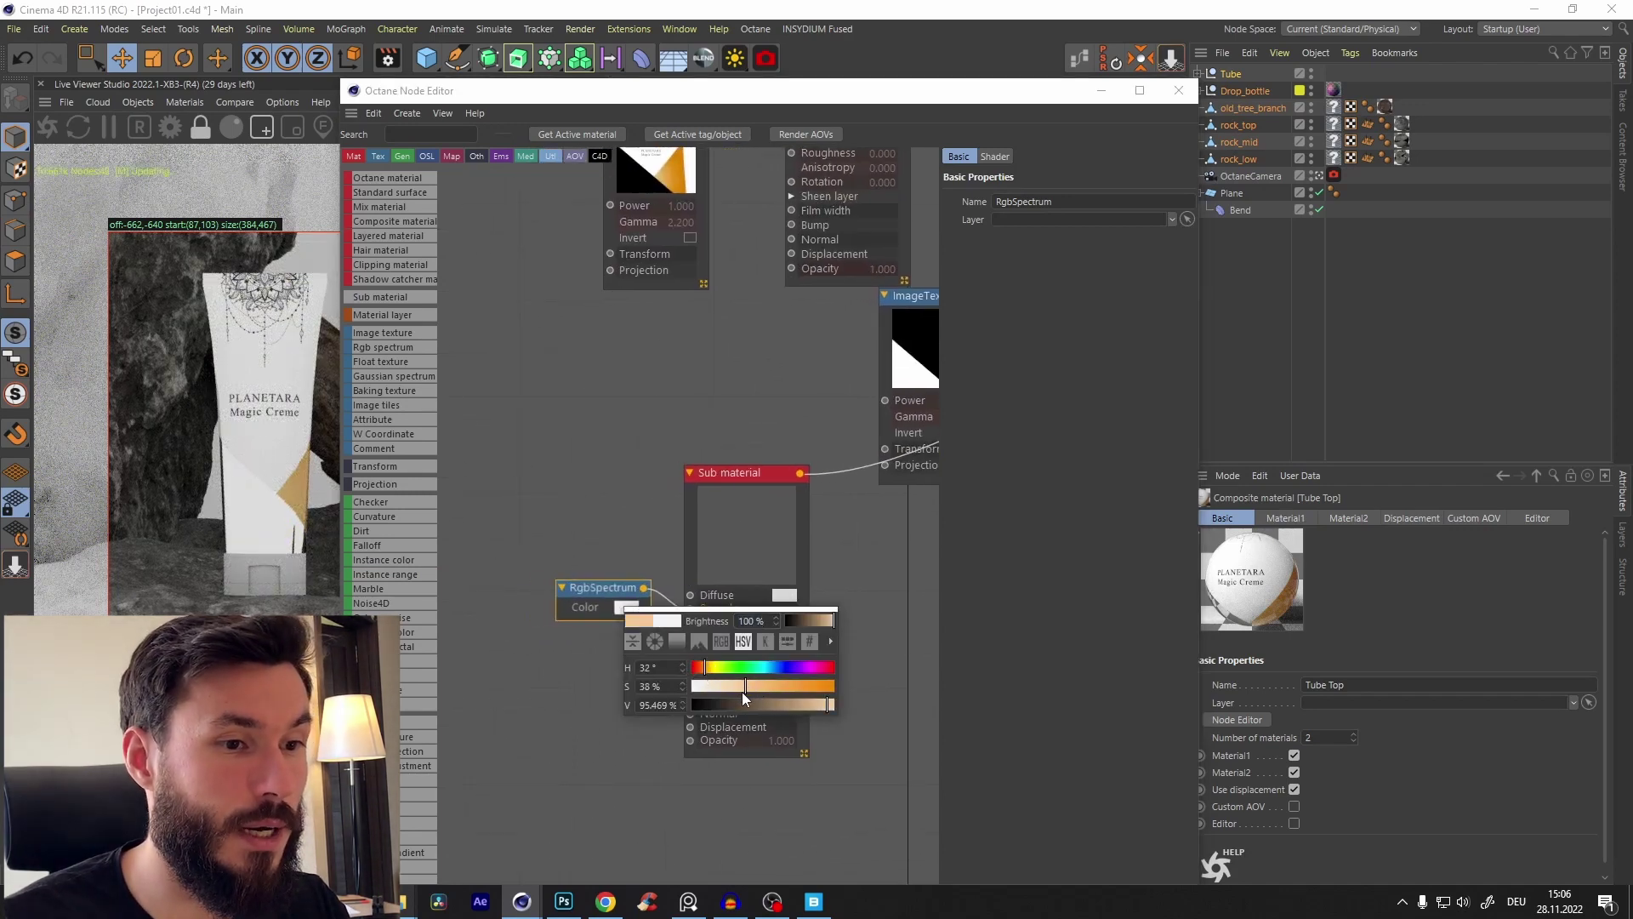
left_click_drag(745, 696, 713, 686)
left_click(710, 669)
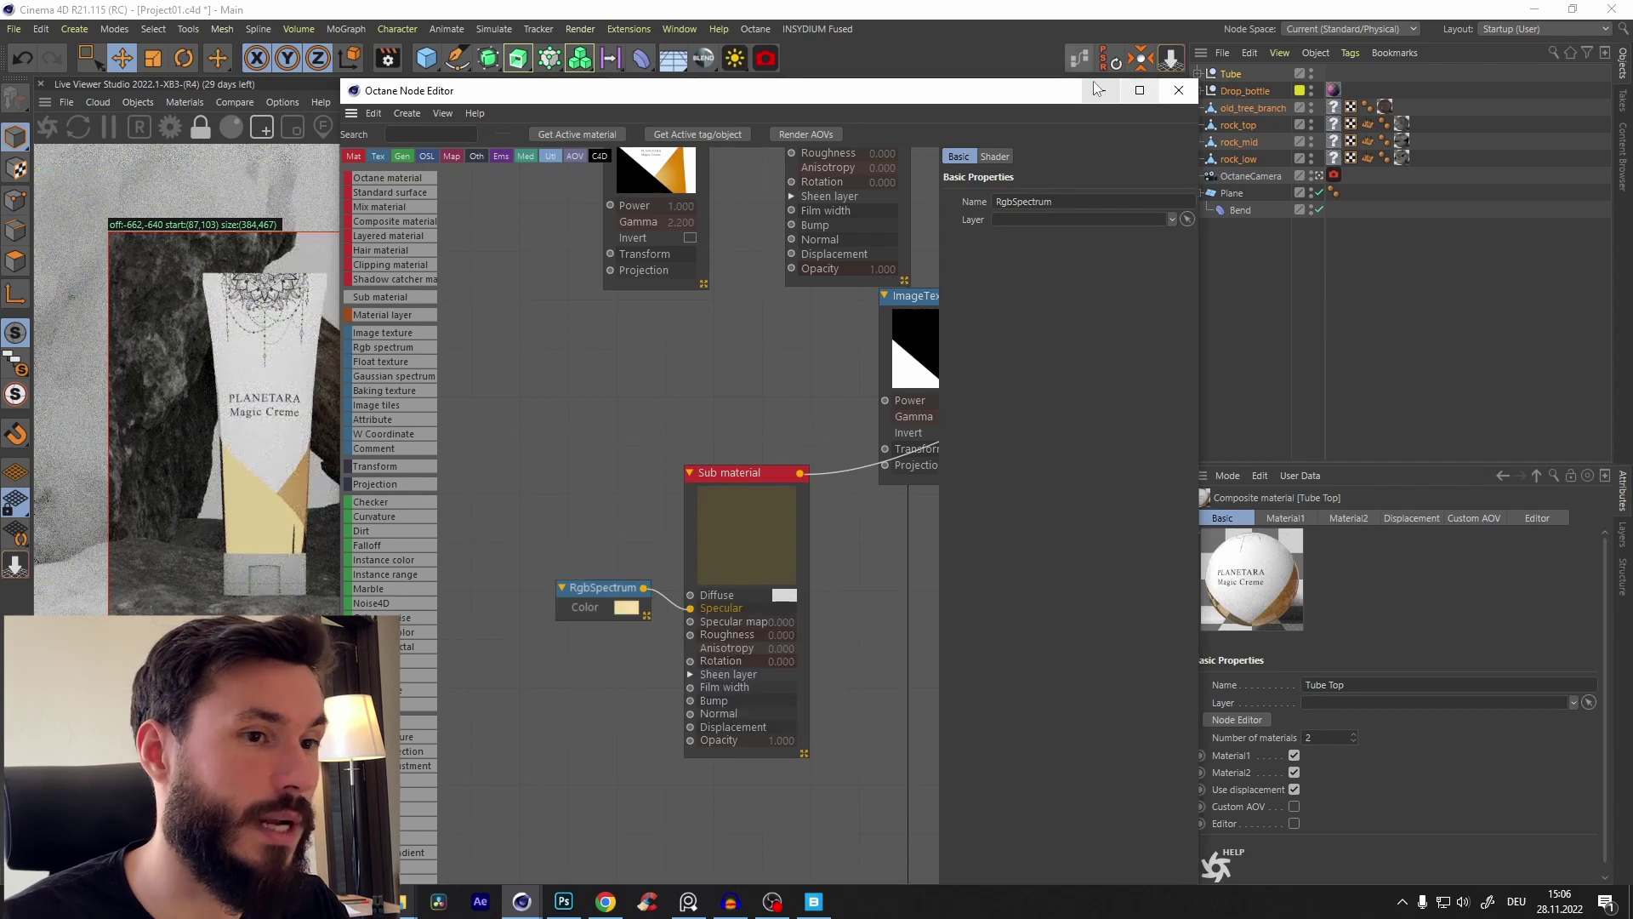
left_click(1178, 90)
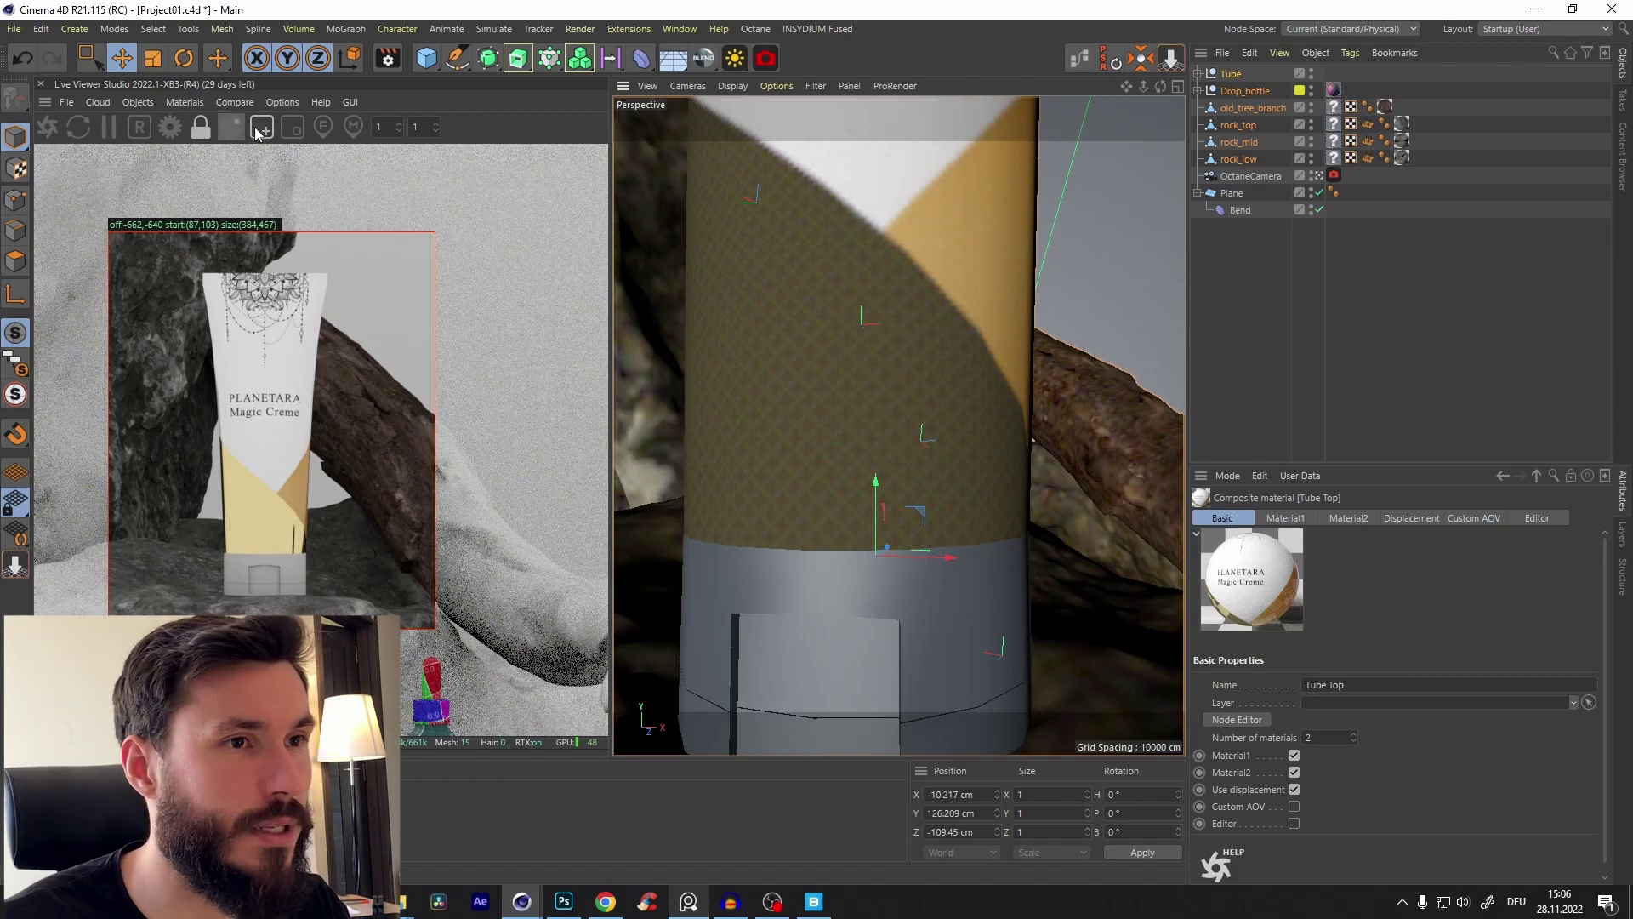
key("ctrl+s")
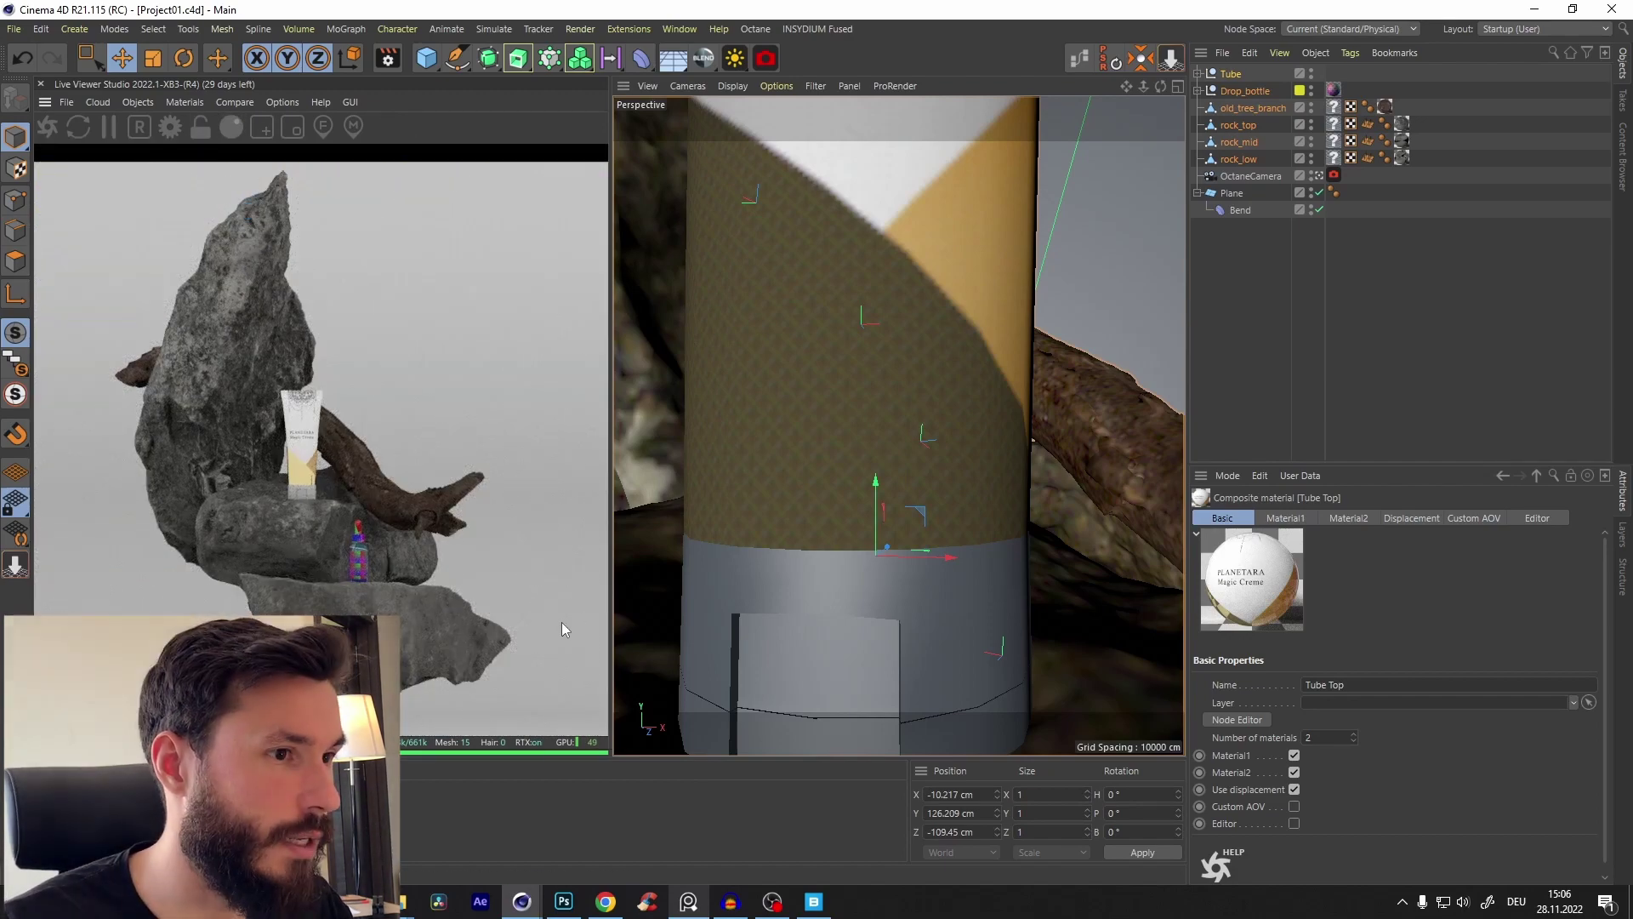
Step: Examine the dropper bottle and its checker pattern up close in the perspective view
scroll(774, 411, "down", 3)
right_click_drag(774, 412, 697, 468, "alt")
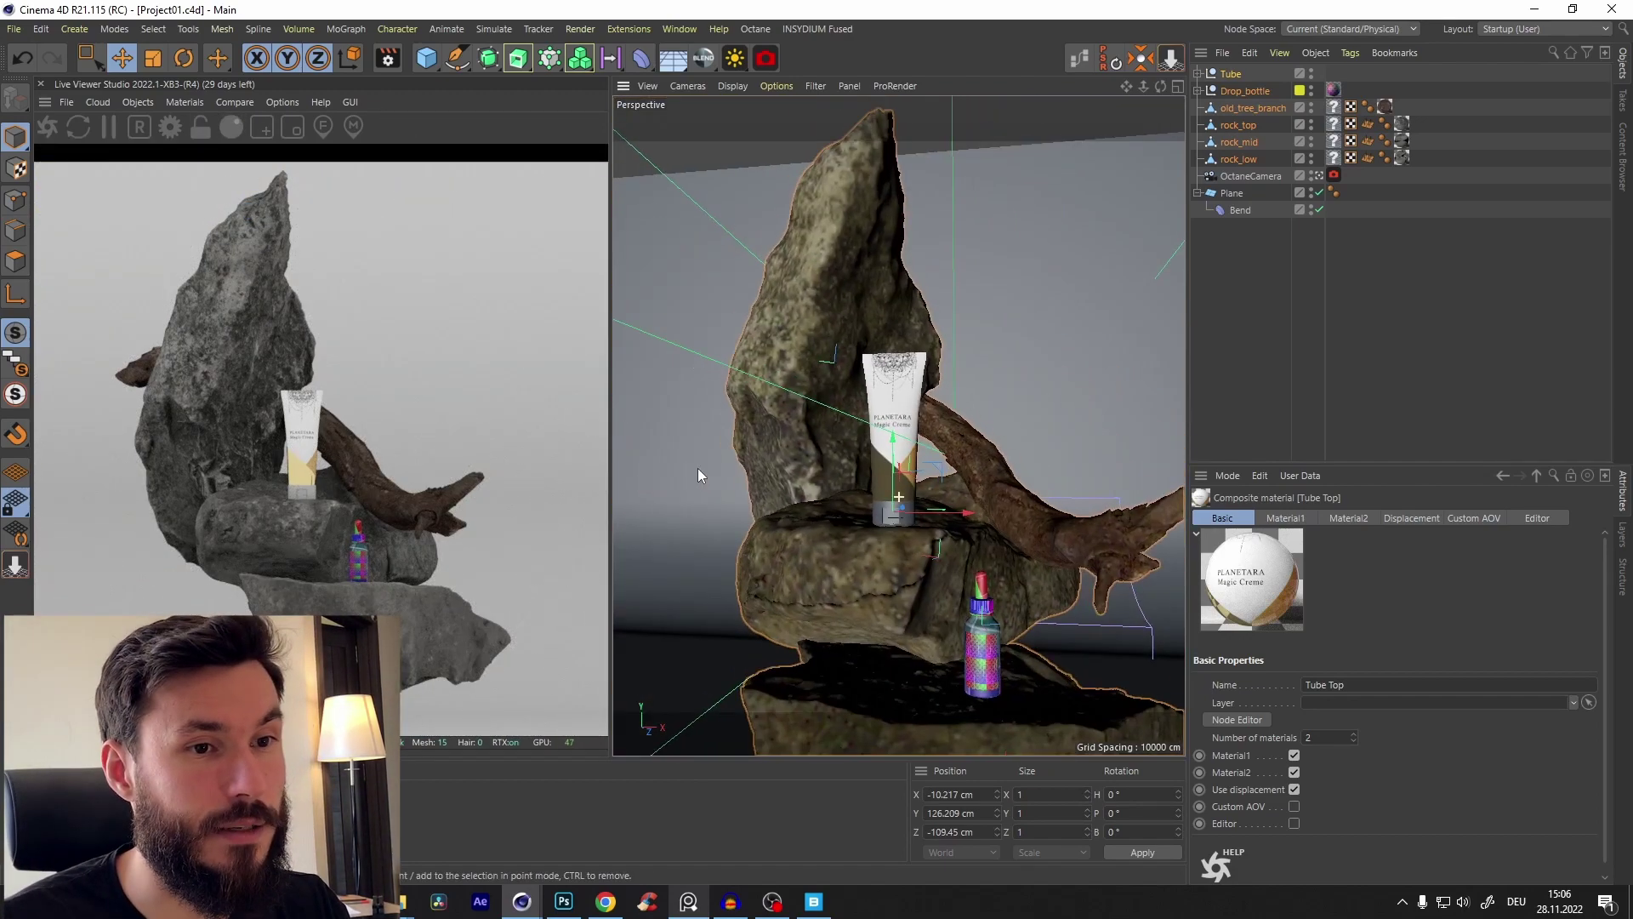
middle_click_drag(945, 579, 863, 423, "alt")
right_click_drag(863, 424, 922, 420, "alt")
left_click_drag(922, 421, 901, 489, "alt")
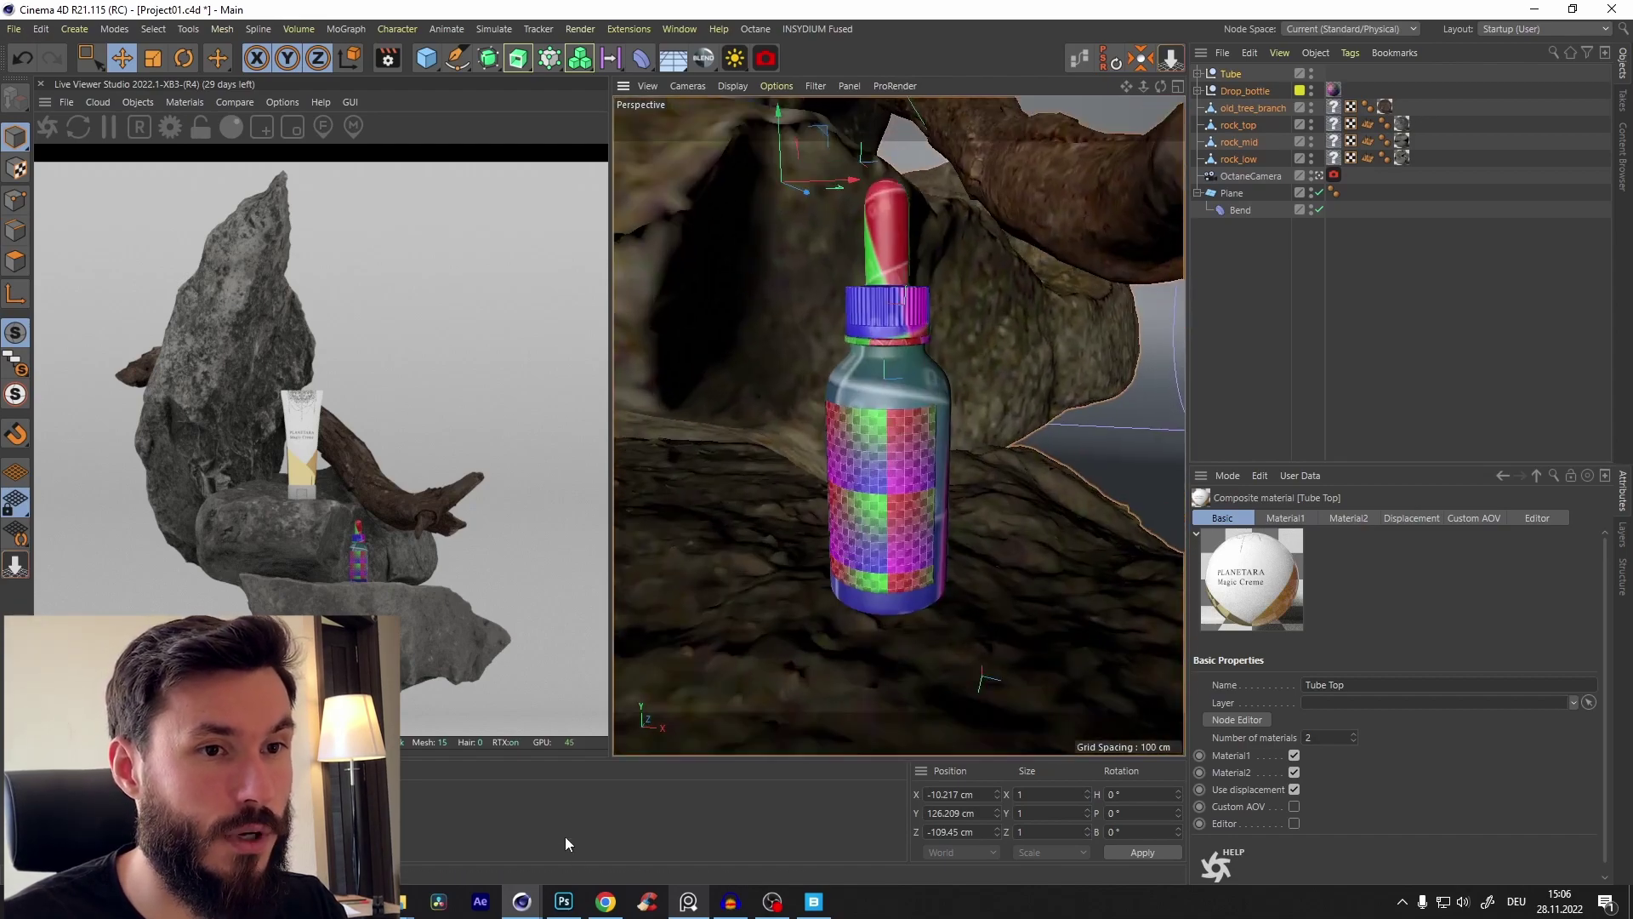
Step: Switch to Photoshop and open bottle-UV-map.png from the Assets folder as a separate document
left_click(564, 901)
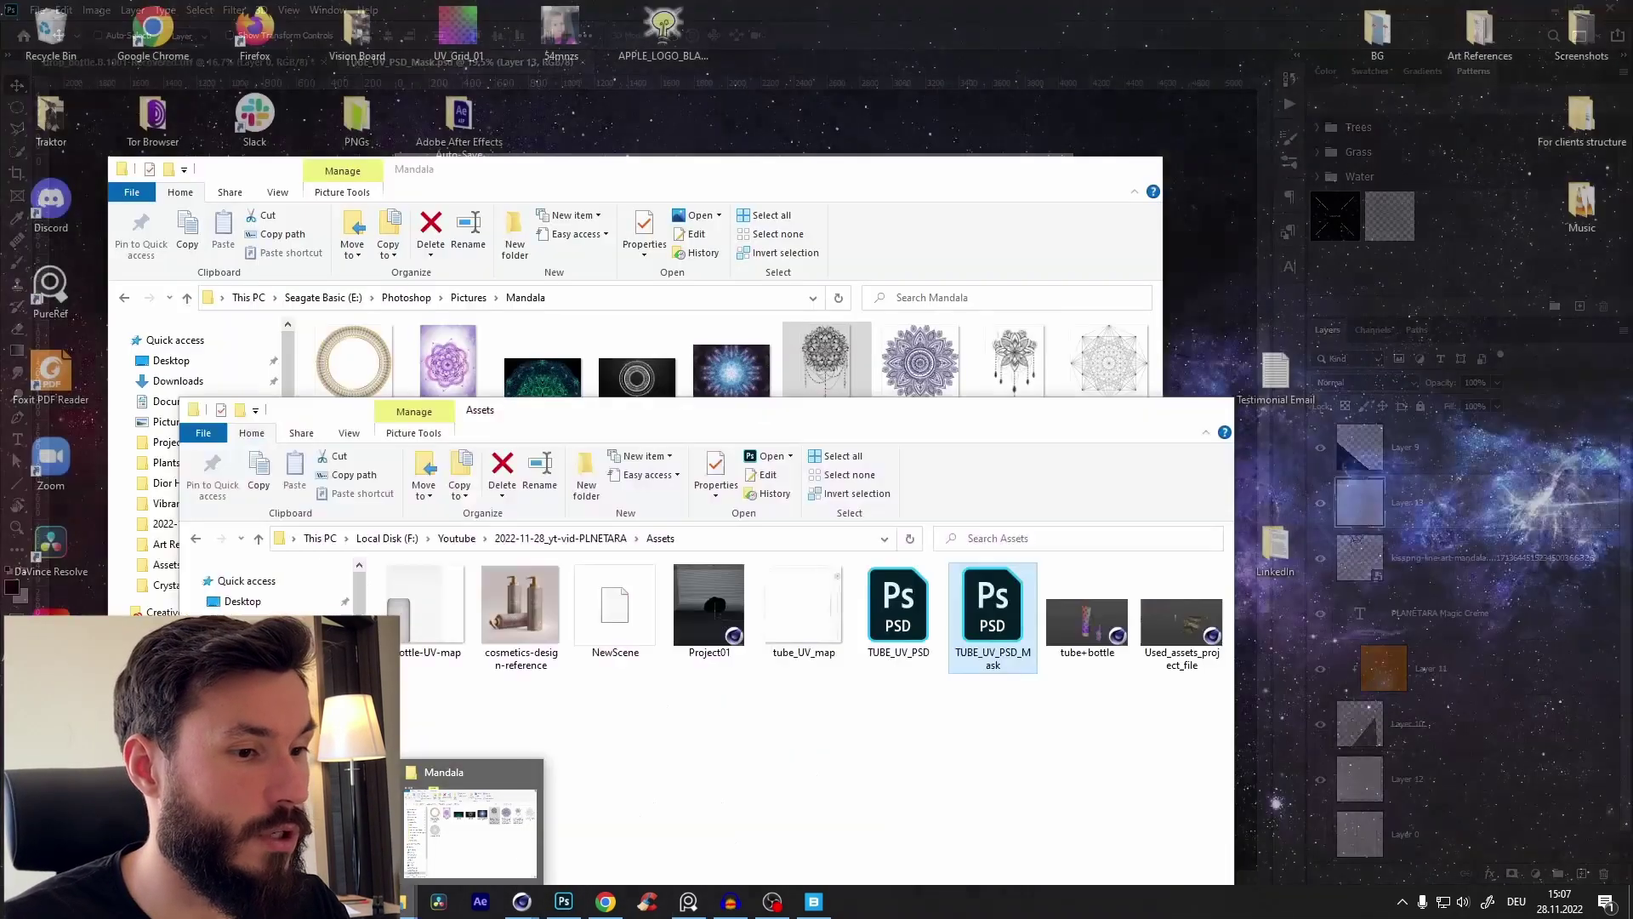
left_click(470, 829)
left_click_drag(804, 608, 815, 207)
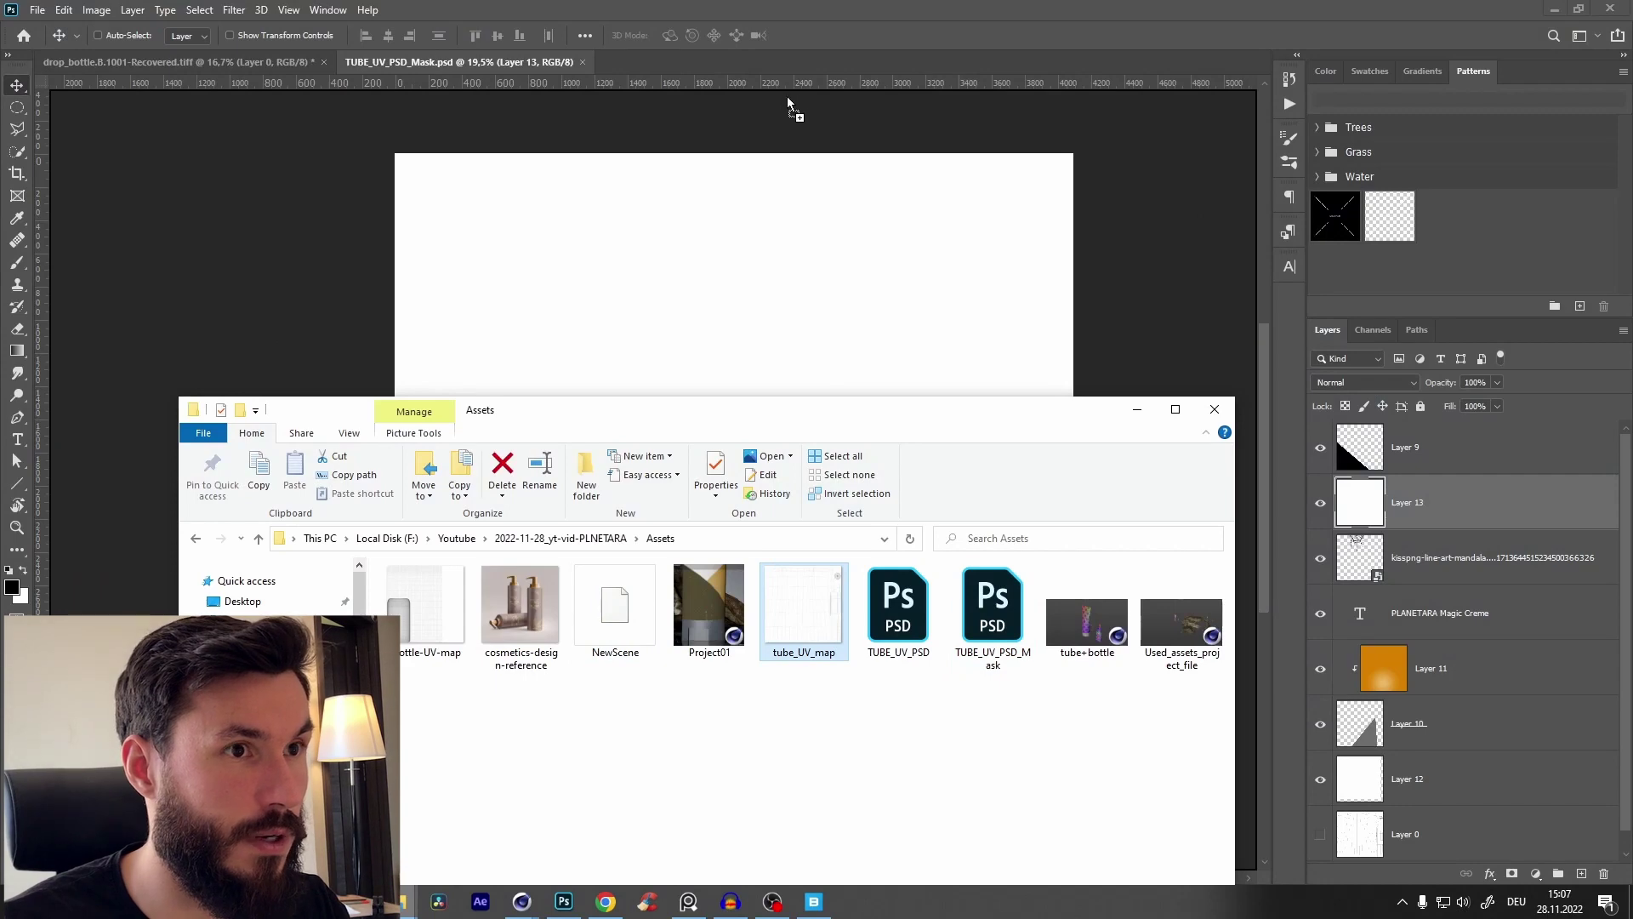
left_click_drag(788, 102, 788, 63)
left_click_drag(598, 539, 605, 505)
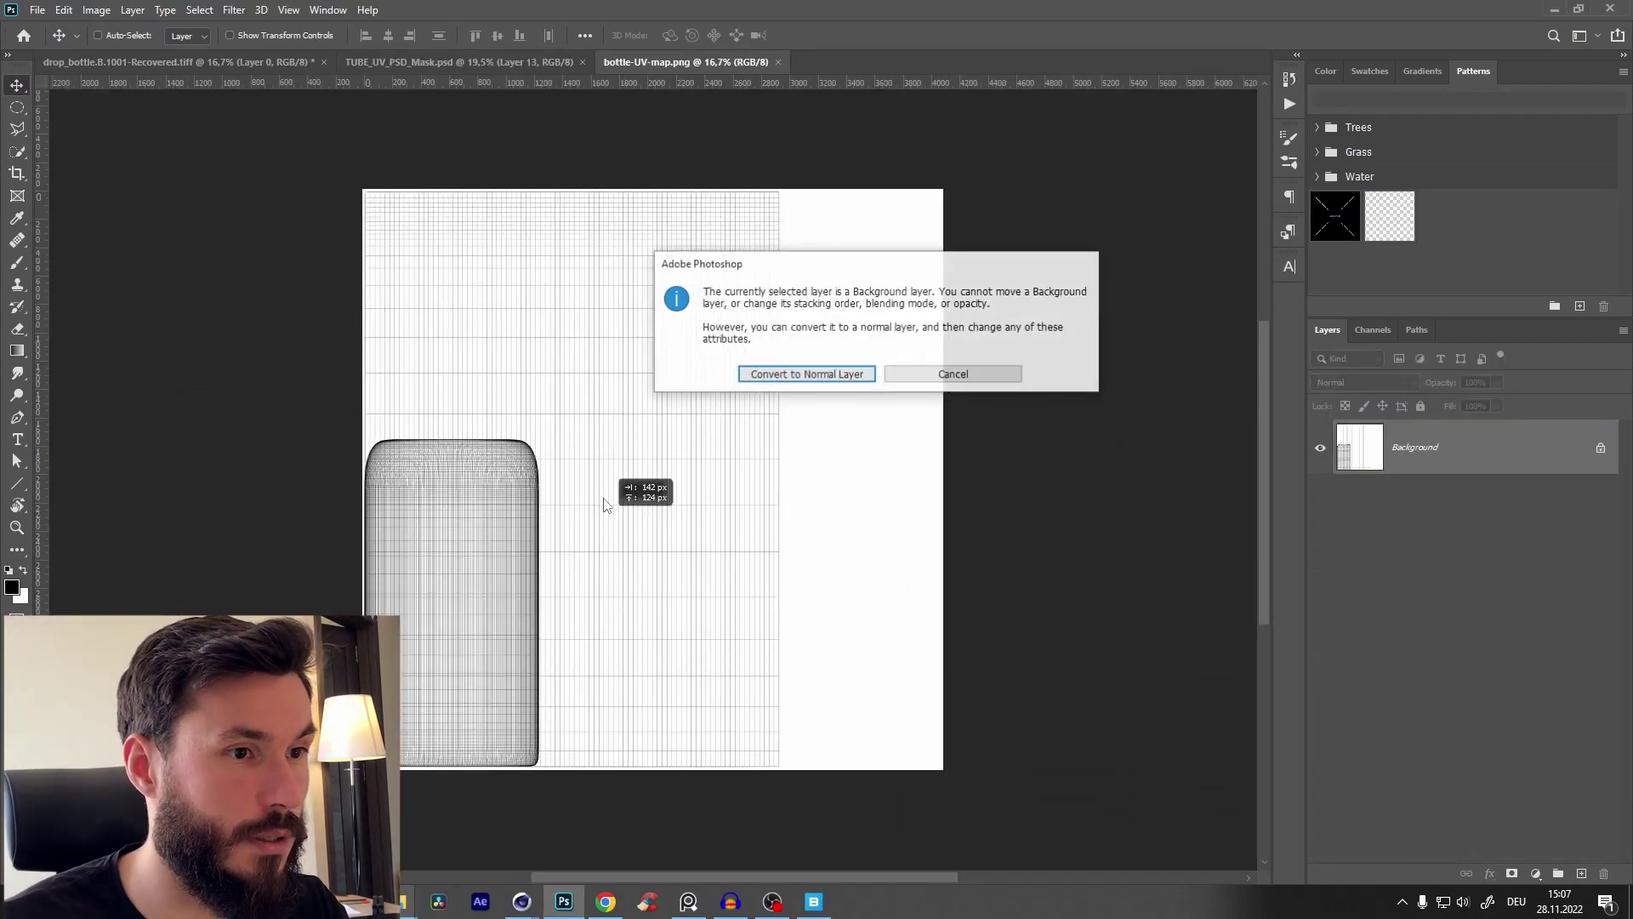
key("Escape")
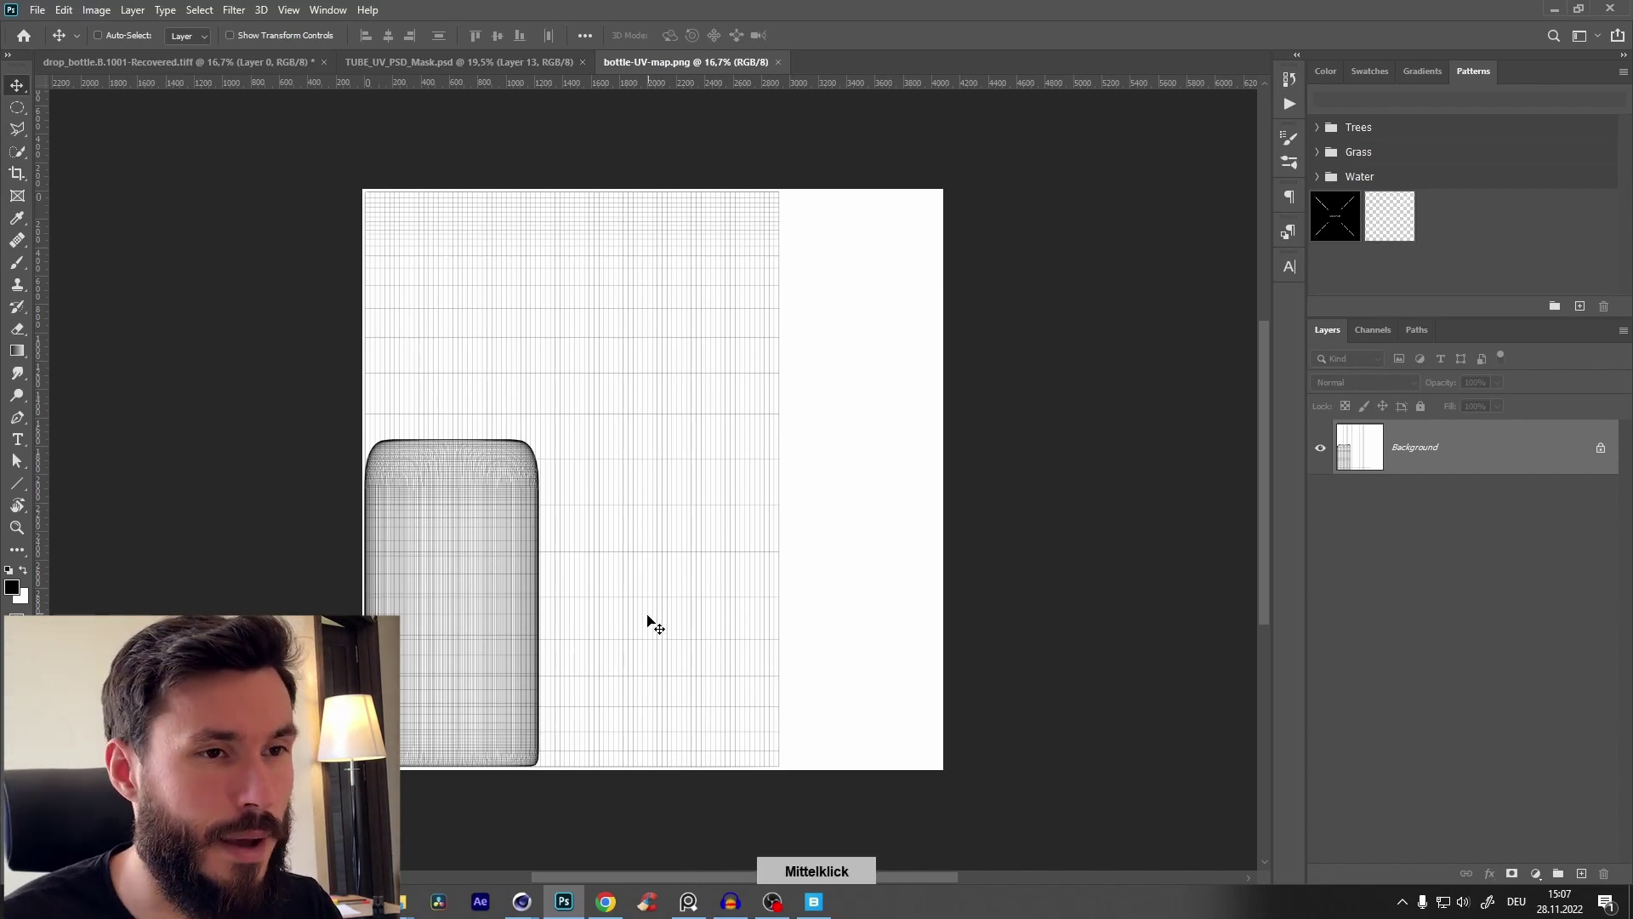
left_click_drag(669, 469, 733, 481)
left_click(987, 372)
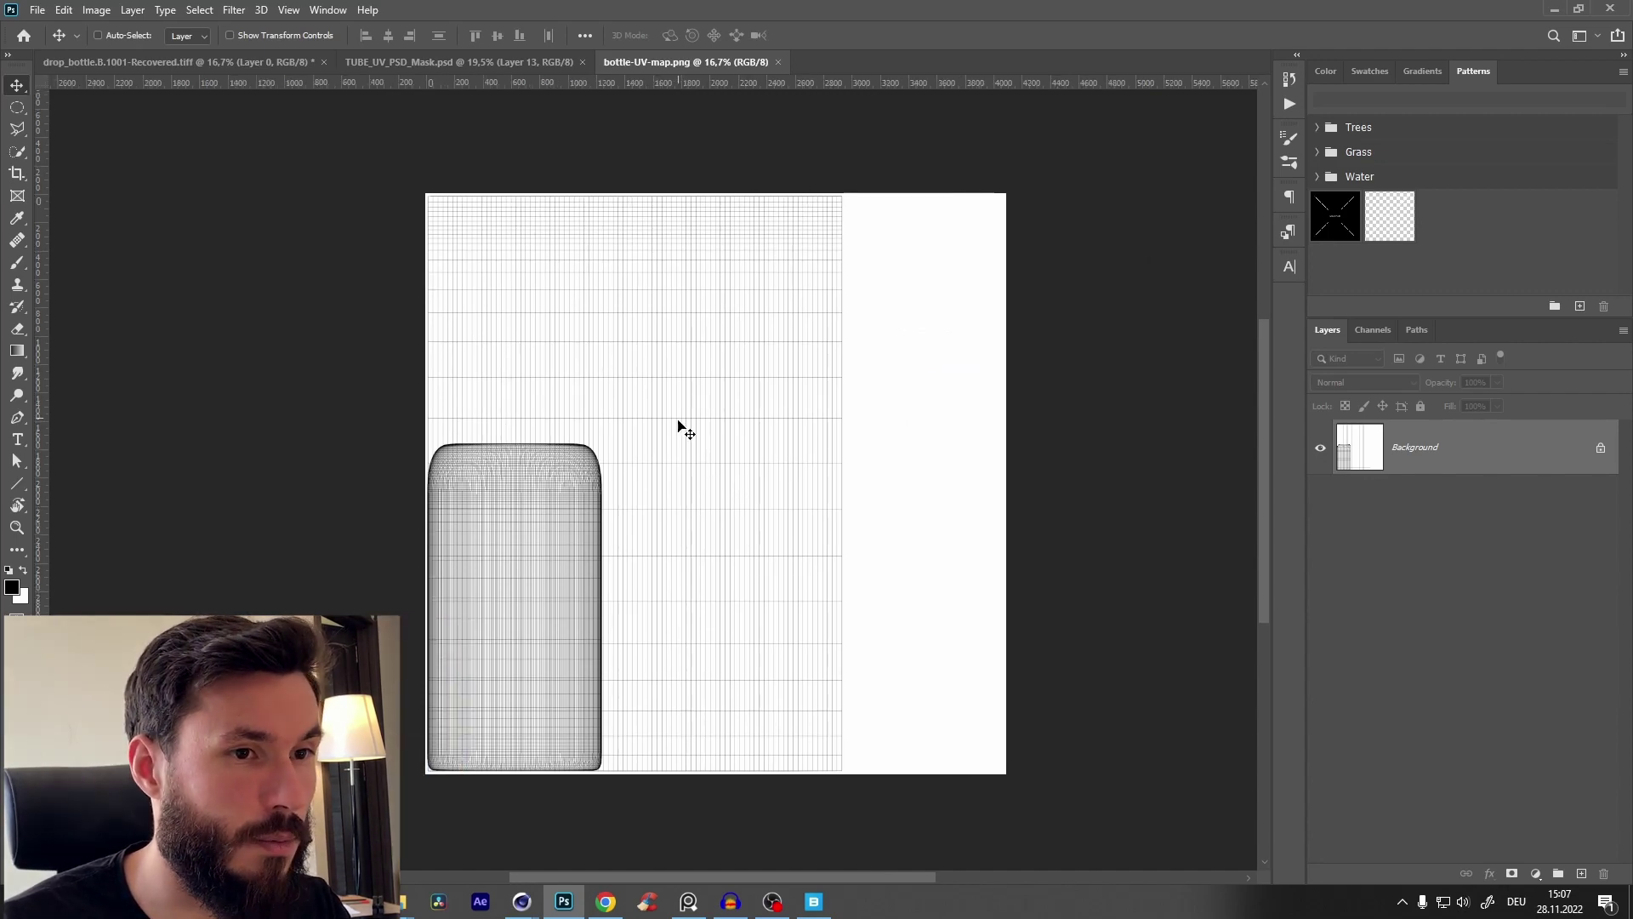
Step: Copy the mandala and "PLANETARA Magic Creme" text layers from TUBE_UV_PSD_Mask.psd into bottle-UV-map.png
left_click_drag(680, 409, 724, 394, "ctrl")
left_click_drag(724, 394, 708, 391)
left_click(435, 64)
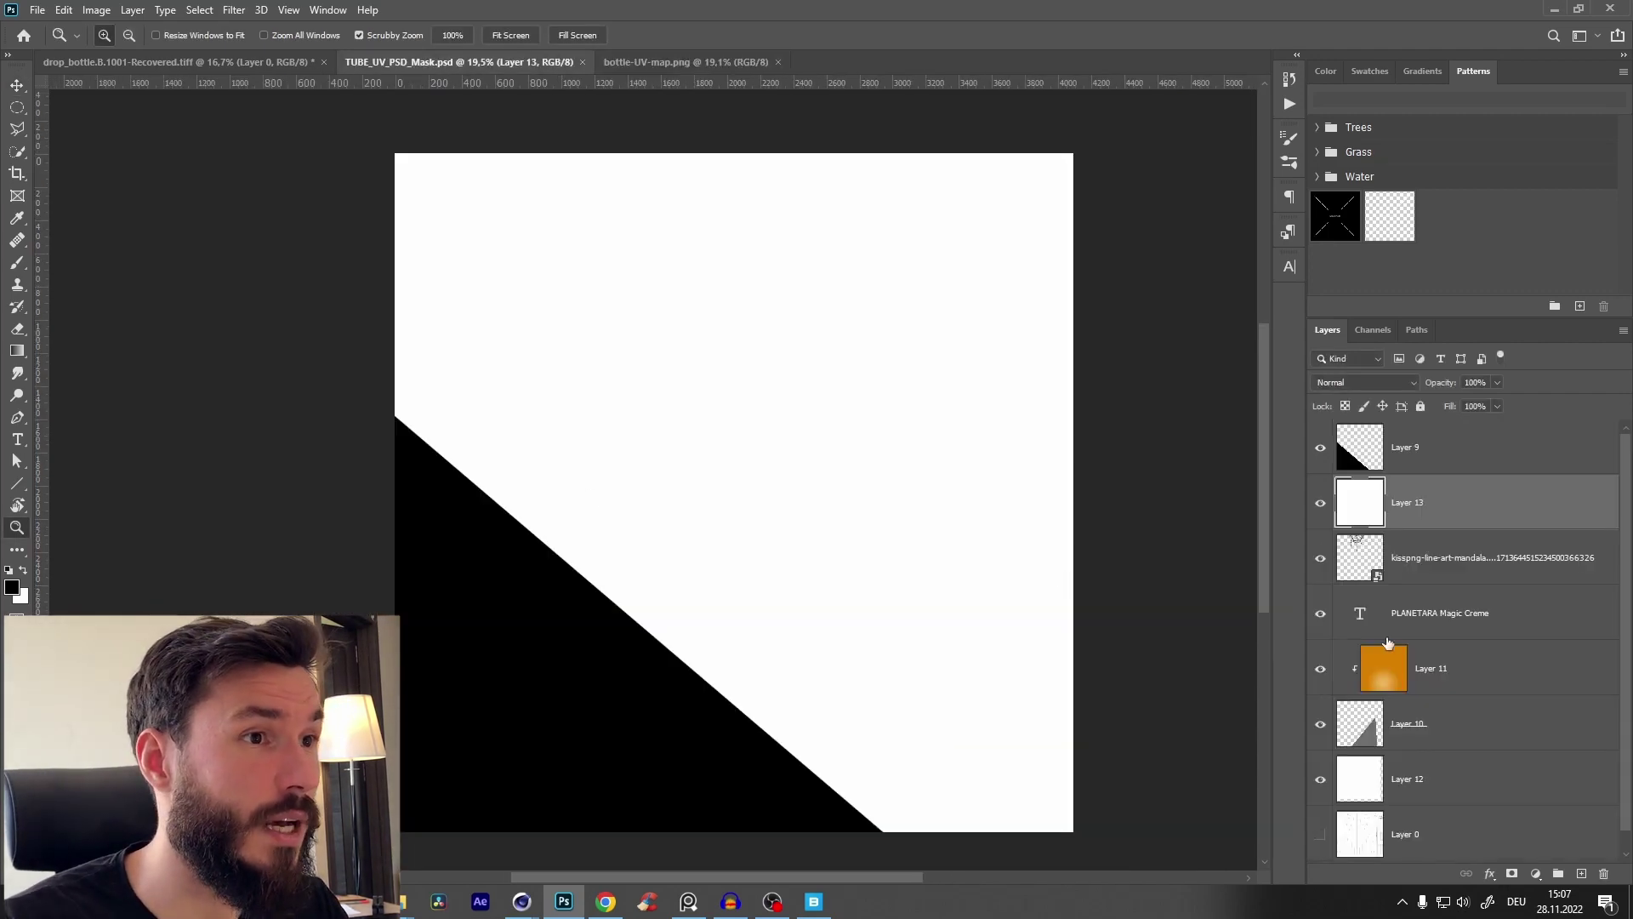
left_click(1457, 559)
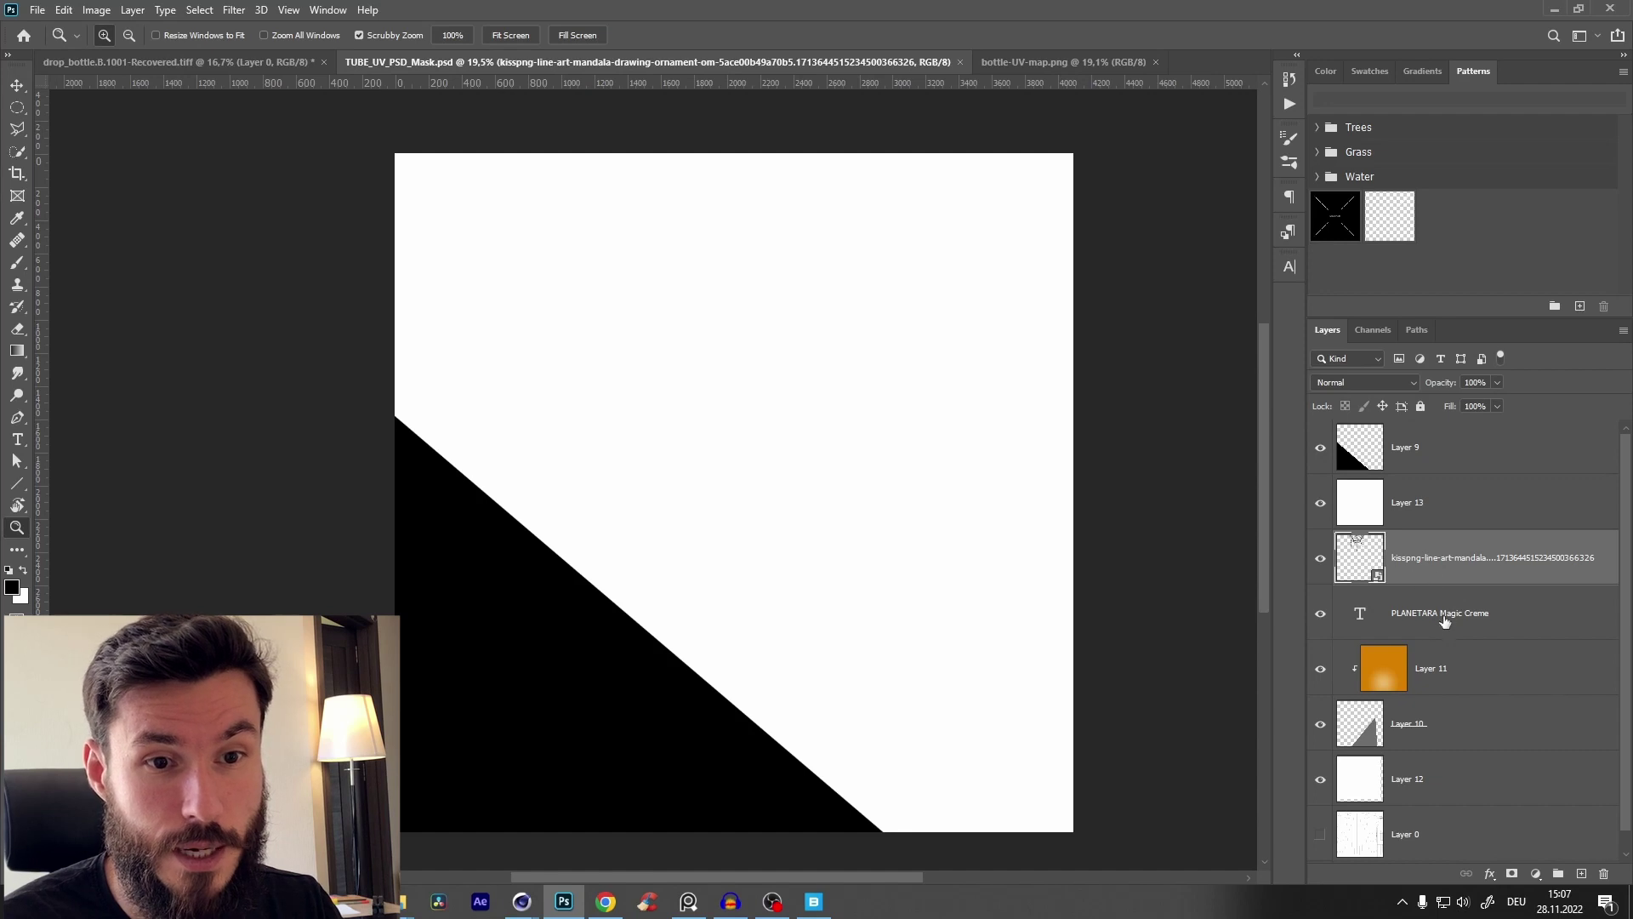
left_click(1434, 620, "ctrl")
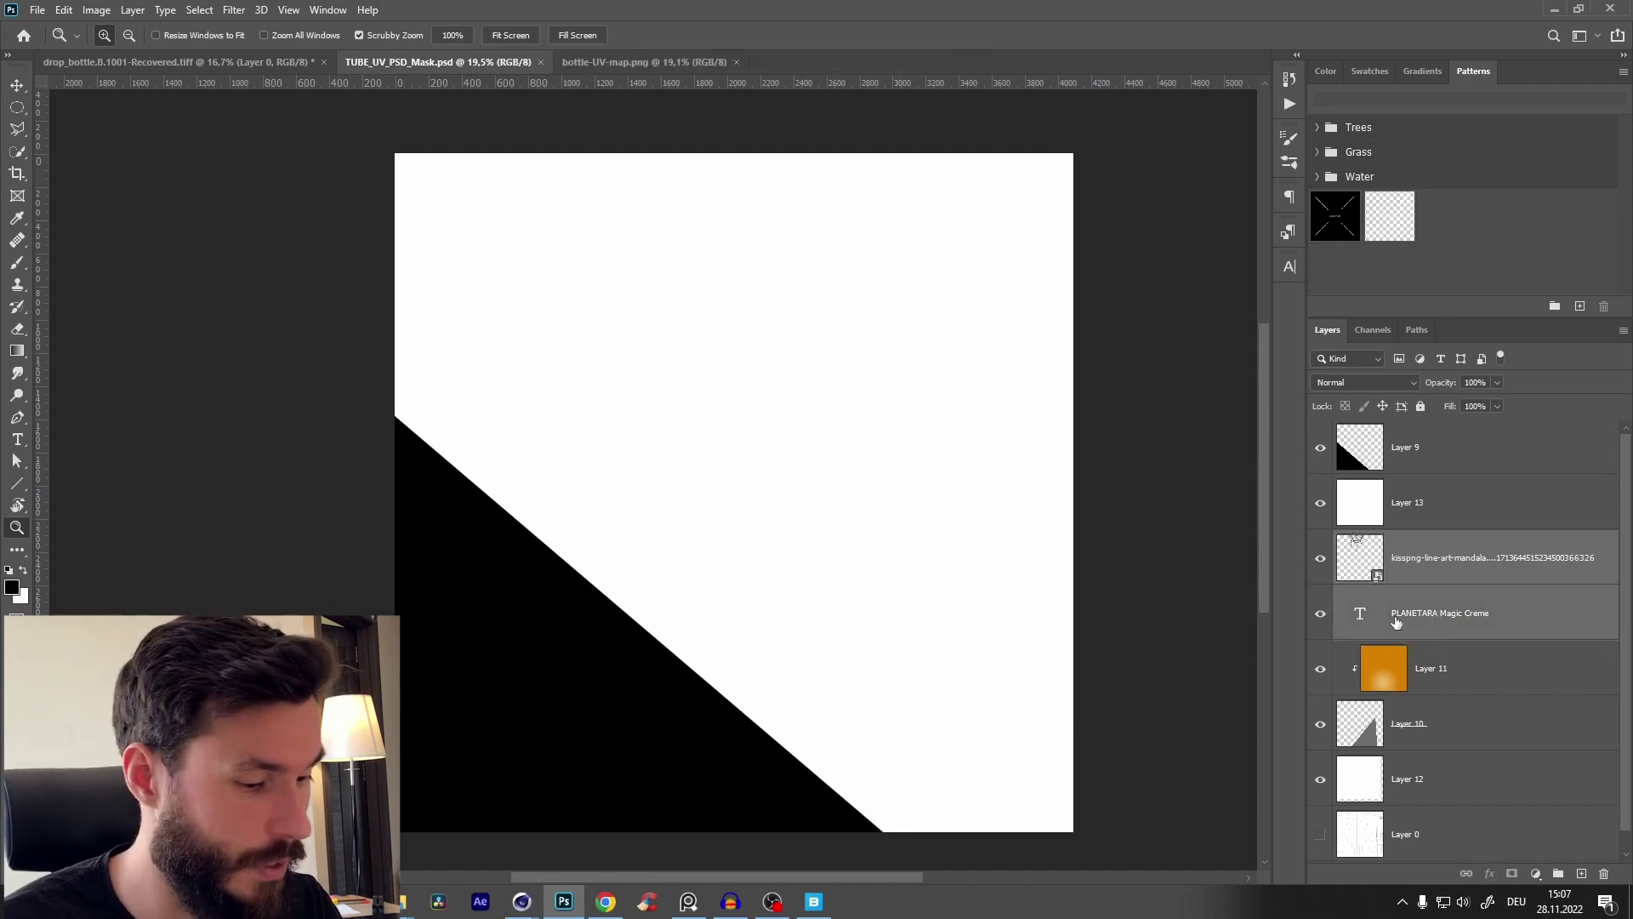
left_click(650, 64)
key("ctrl+v")
left_click_drag(795, 452, 681, 404)
key("v")
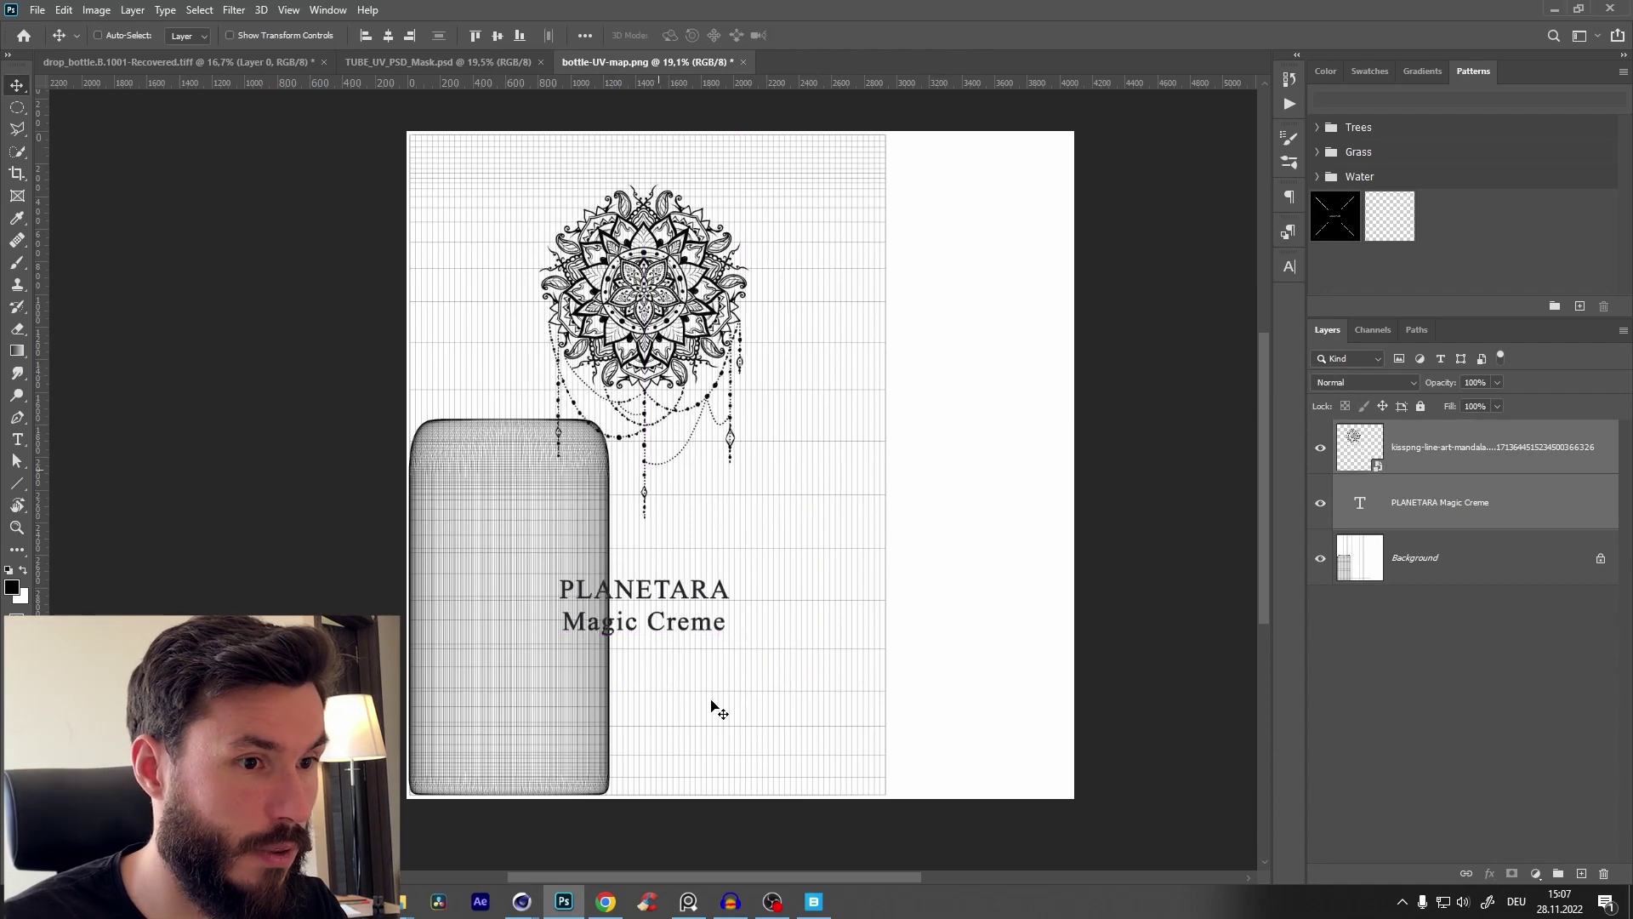
Step: Scale the "PLANETARA Magic Creme" text up to about 393 pt, spanning most of the large UV grid's width
mouse_move(690, 903)
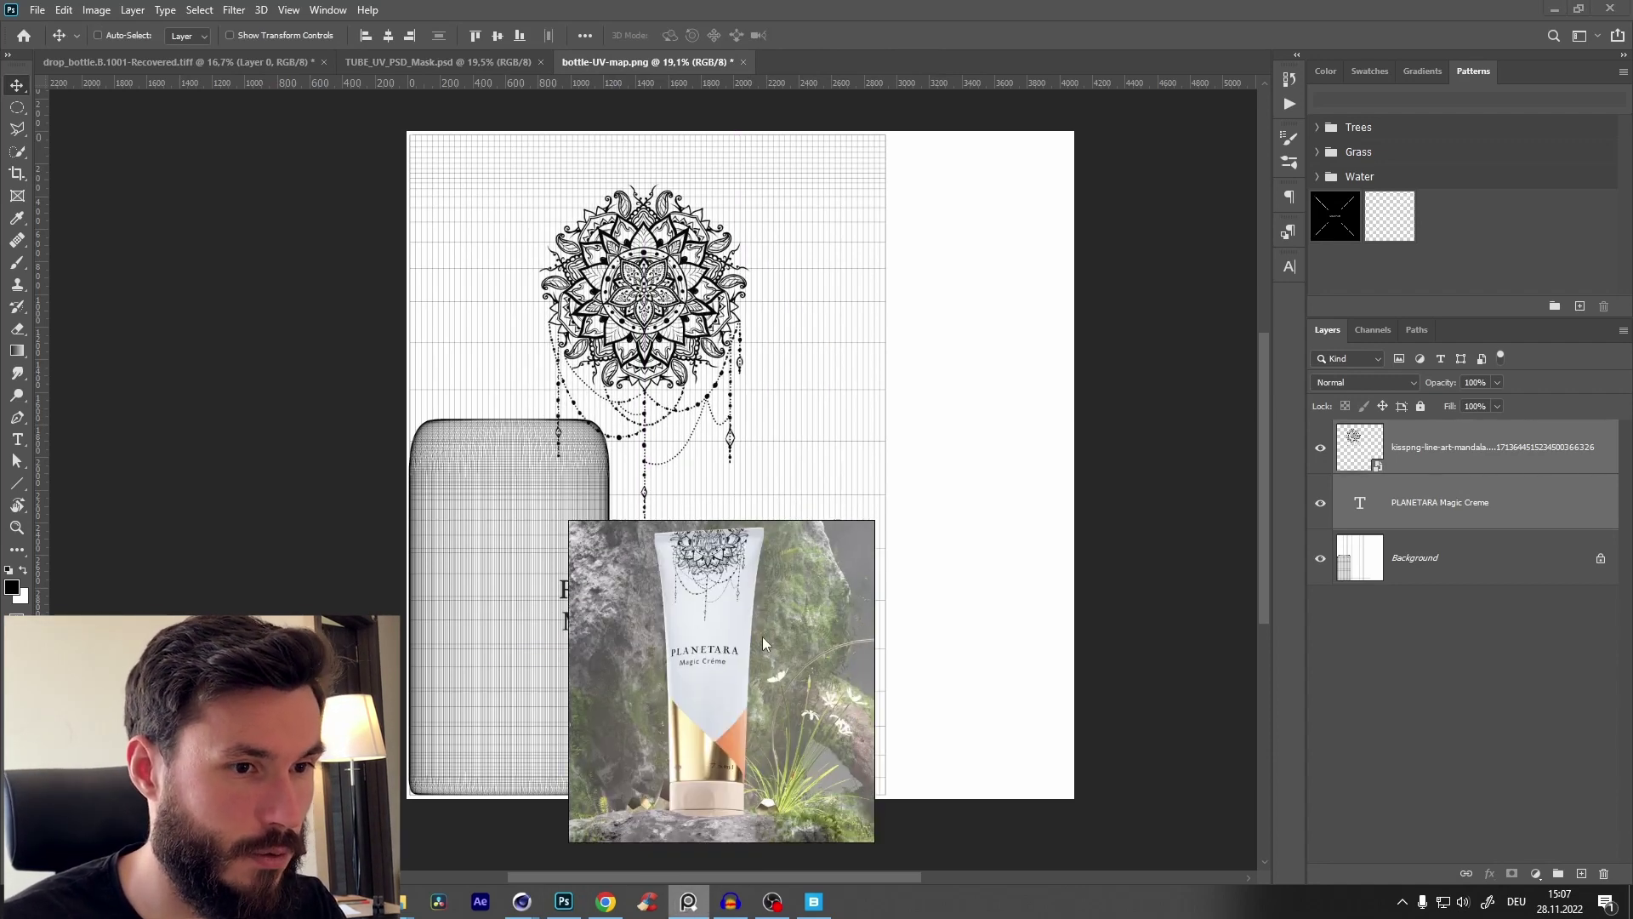
middle_click_drag(831, 808, 723, 740)
left_click(1445, 503)
key("ctrl+t")
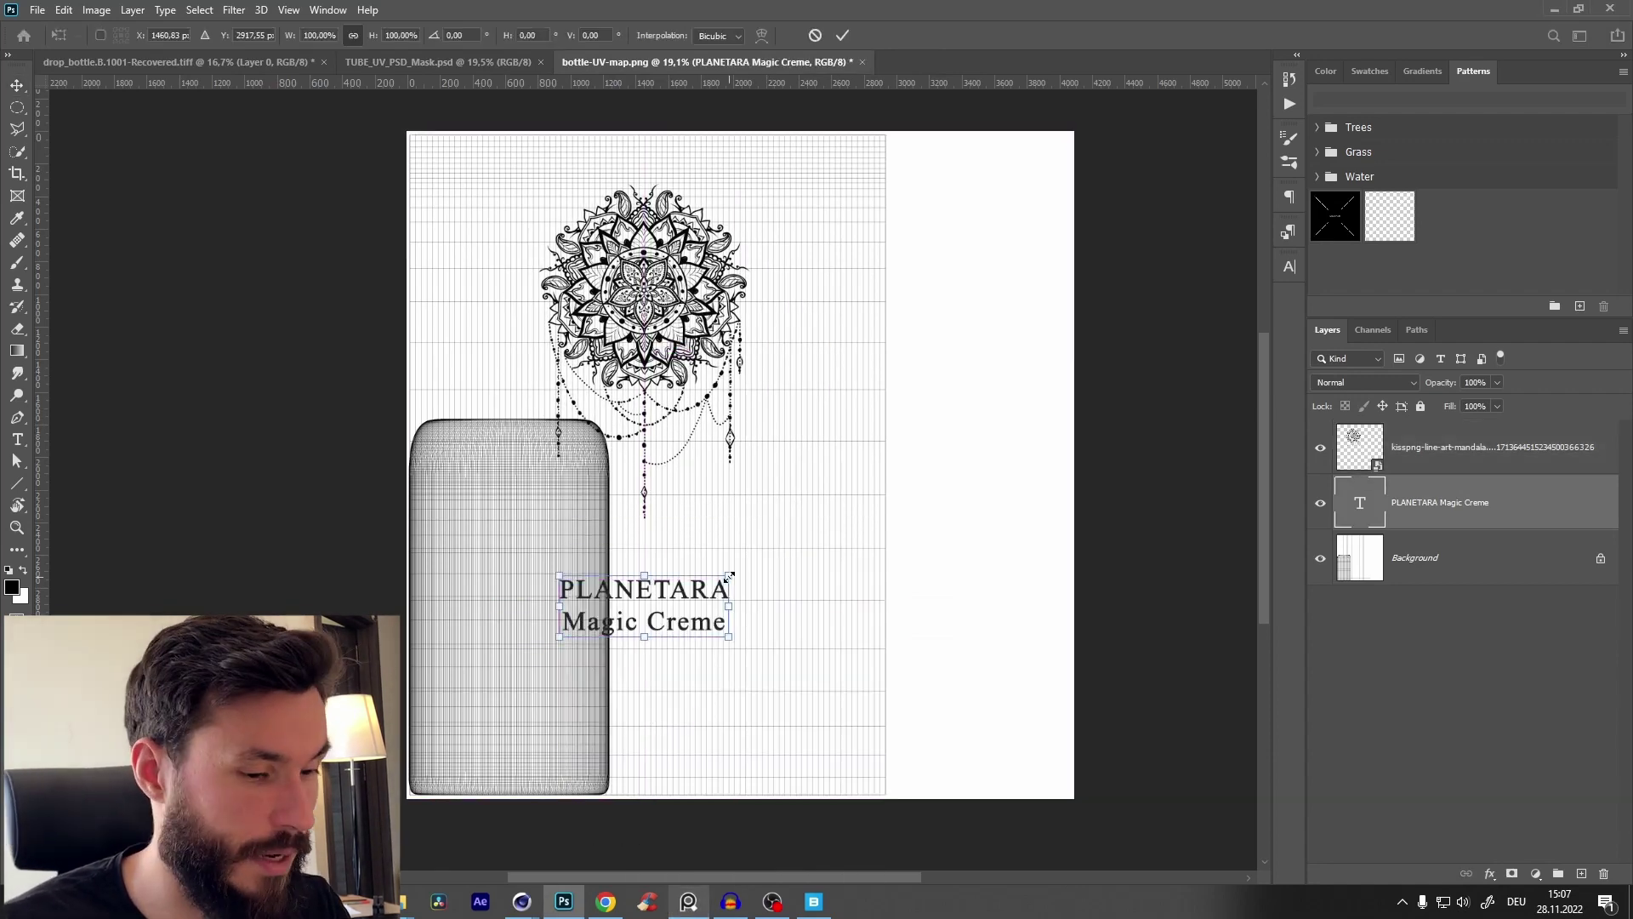
left_click_drag(733, 576, 851, 518)
left_click_drag(679, 618, 821, 619)
key("Return")
Step: Change the label text's second line to "Magic Drops"
key("t")
left_click(686, 608)
type("Drops")
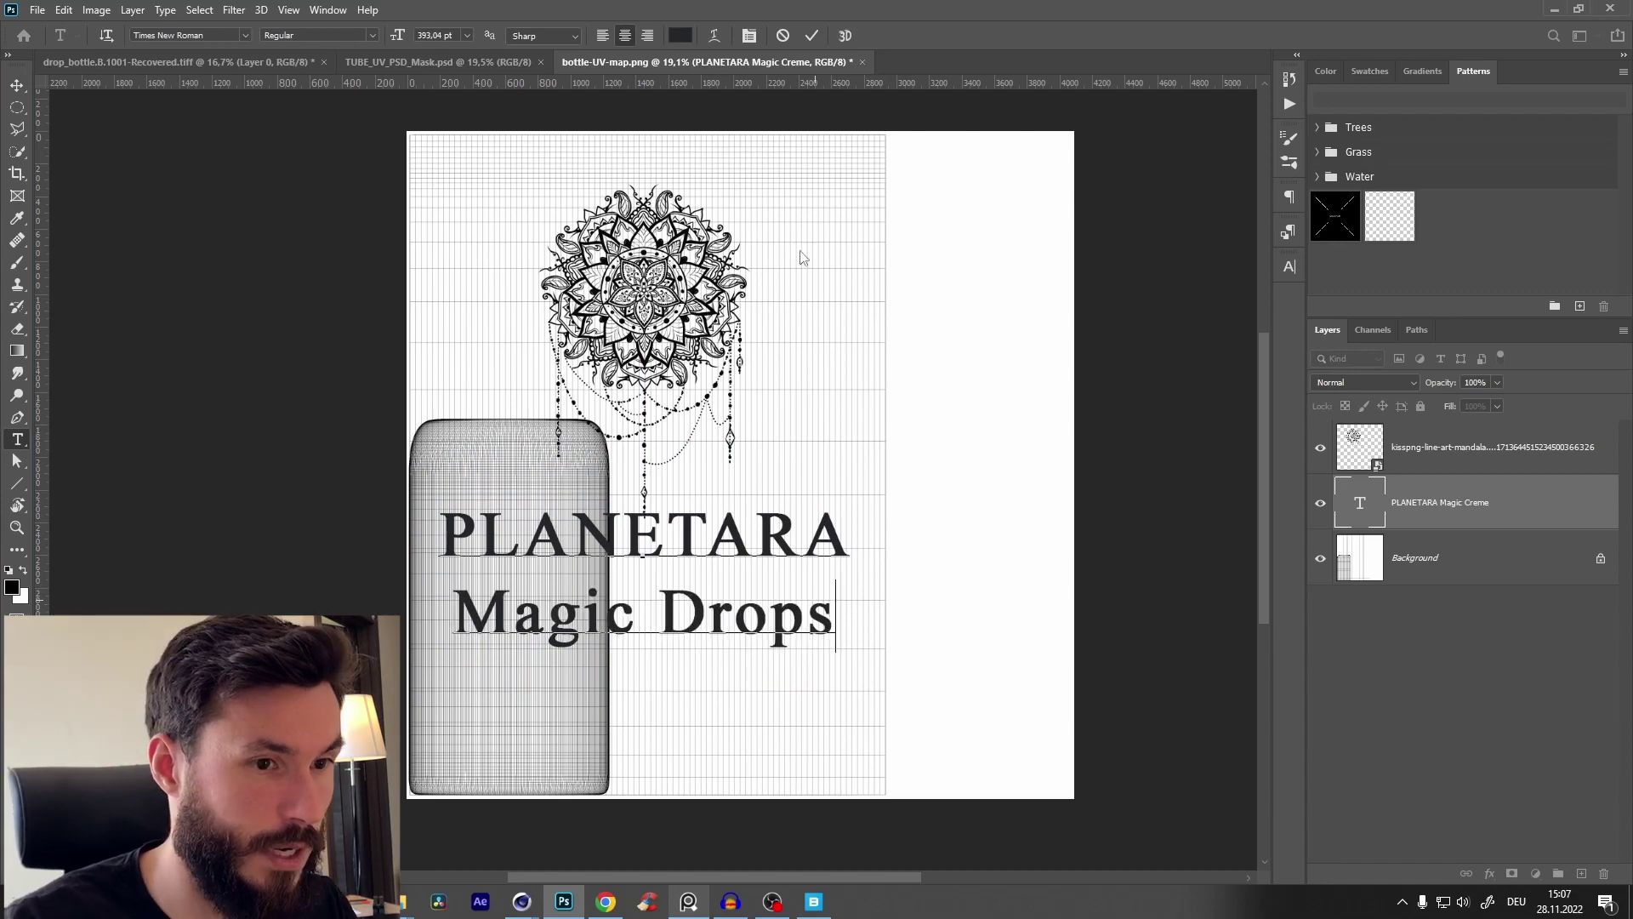
Step: Scale the mandala to about 155.7% and position it centred above the text, with its upper part cut off by the canvas edge
middle_click_drag(710, 400, 737, 504)
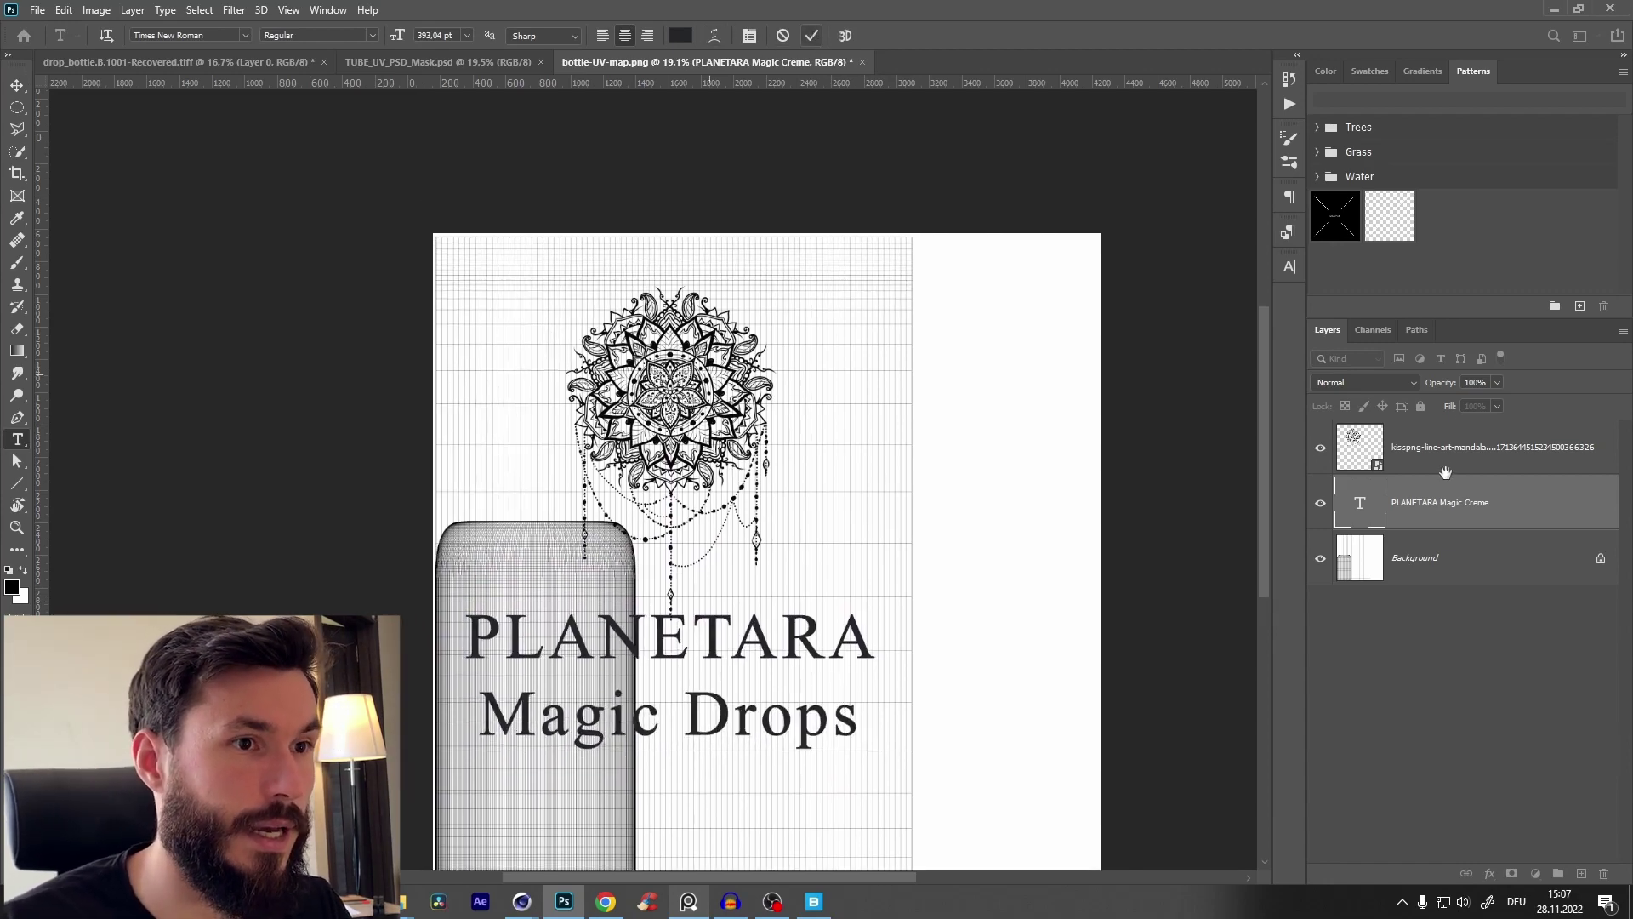
left_click(1446, 458)
key("ctrl+t")
left_click_drag(779, 281, 860, 150)
left_click_drag(681, 485, 685, 351)
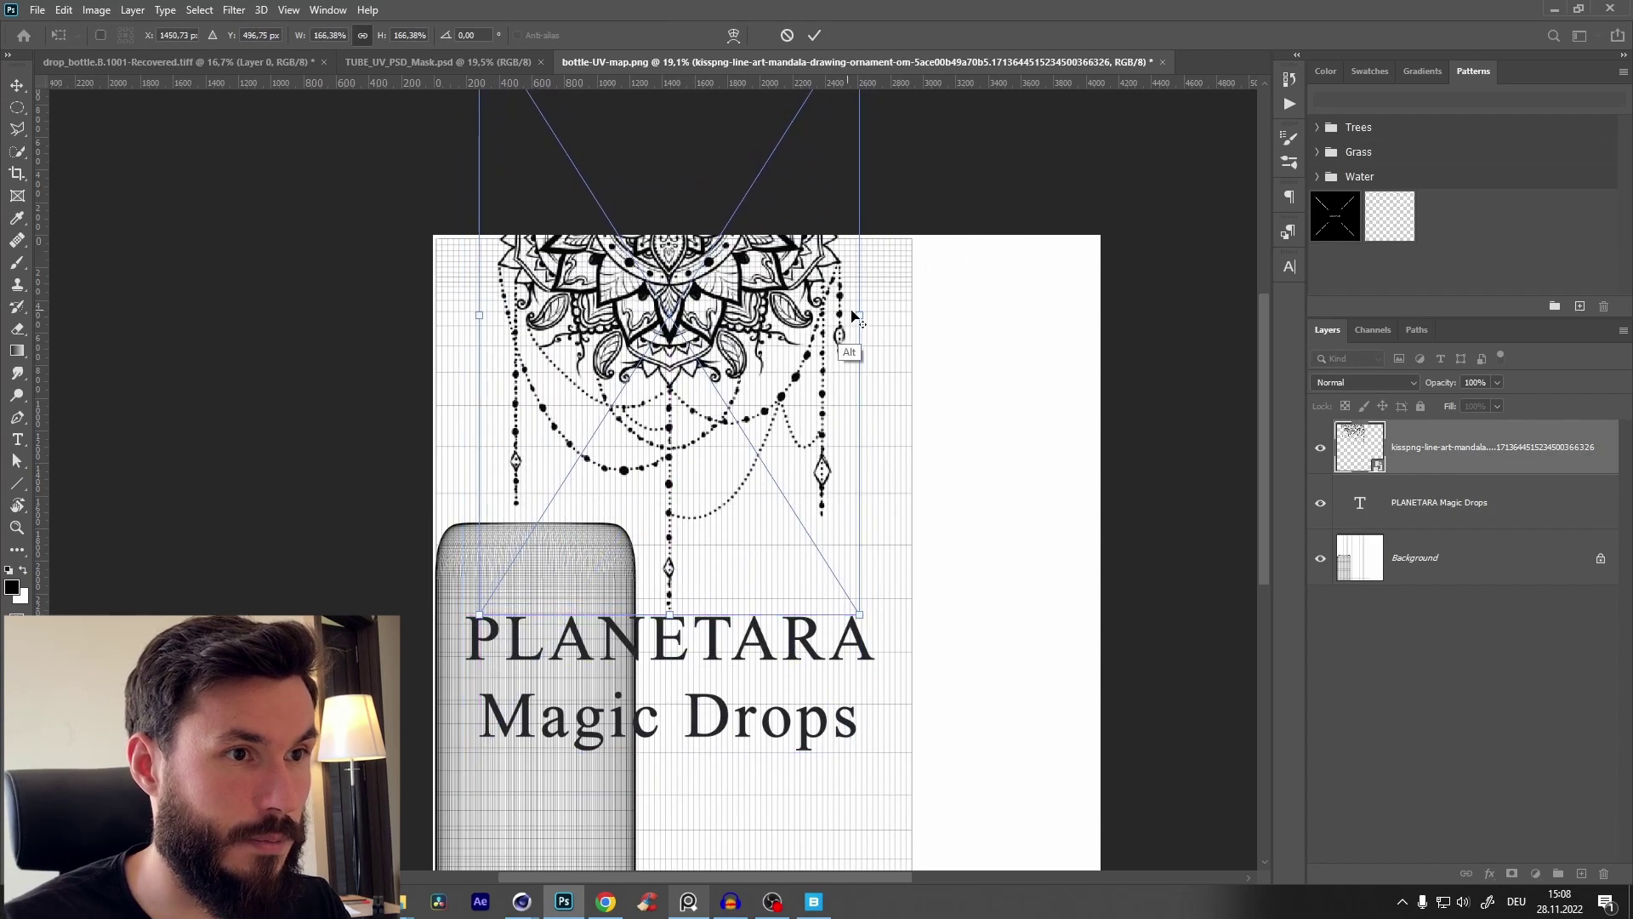
left_click_drag(857, 317, 845, 354)
left_click(814, 35)
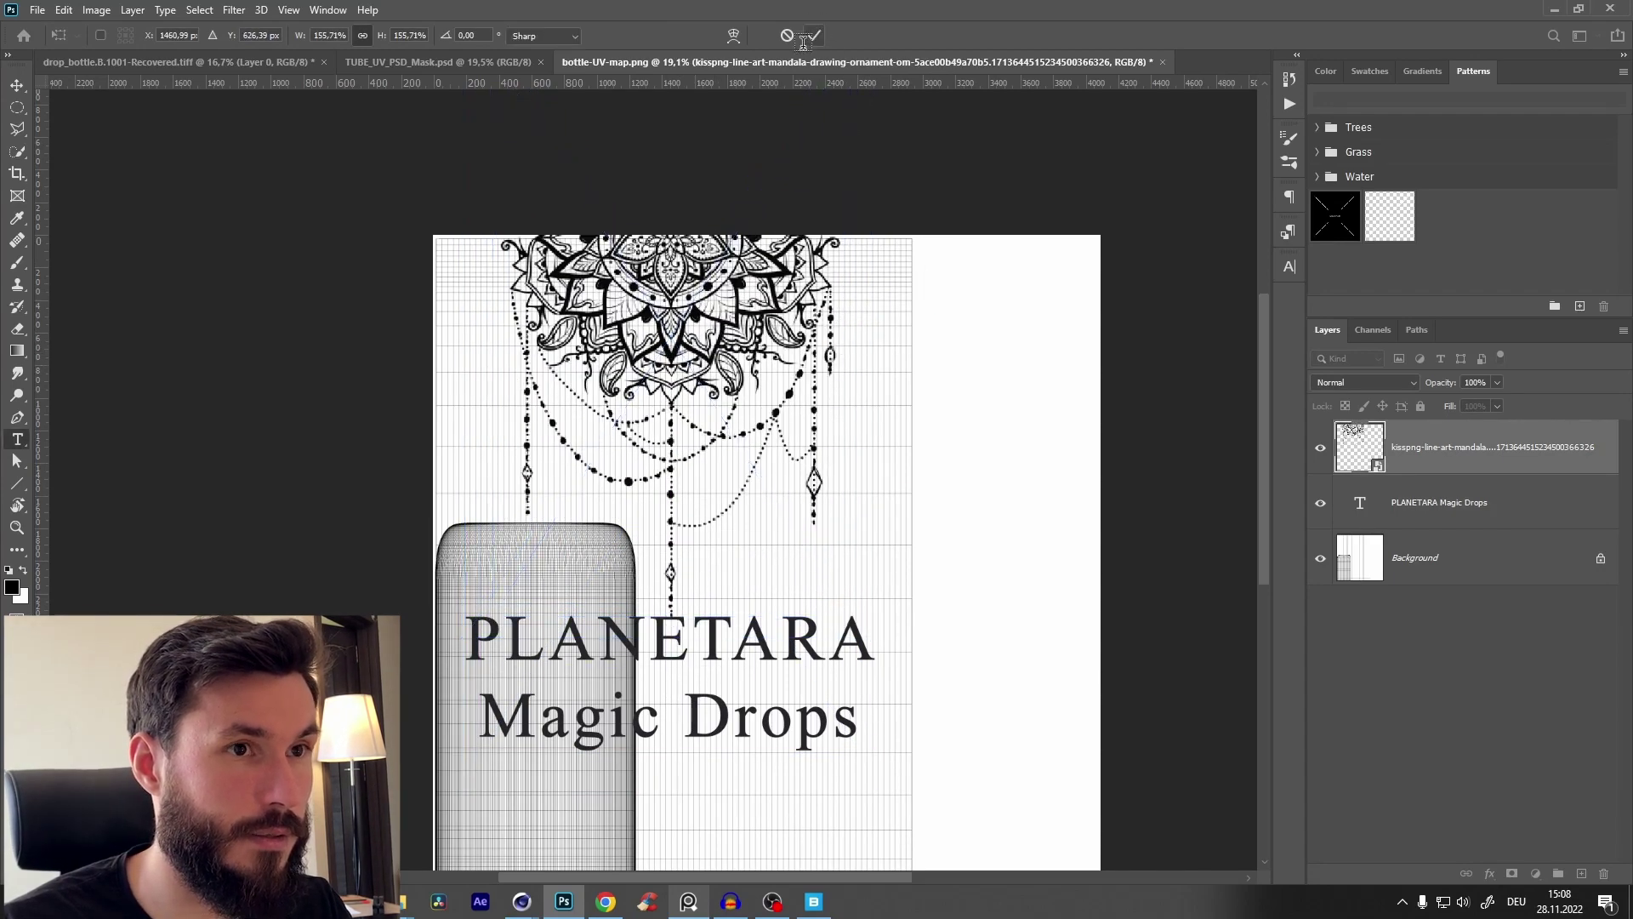
key("t")
Step: Add an empty layer directly above the Background and activate the Polygonal Lasso tool
scroll(831, 529, "down", 3)
left_click(1488, 568)
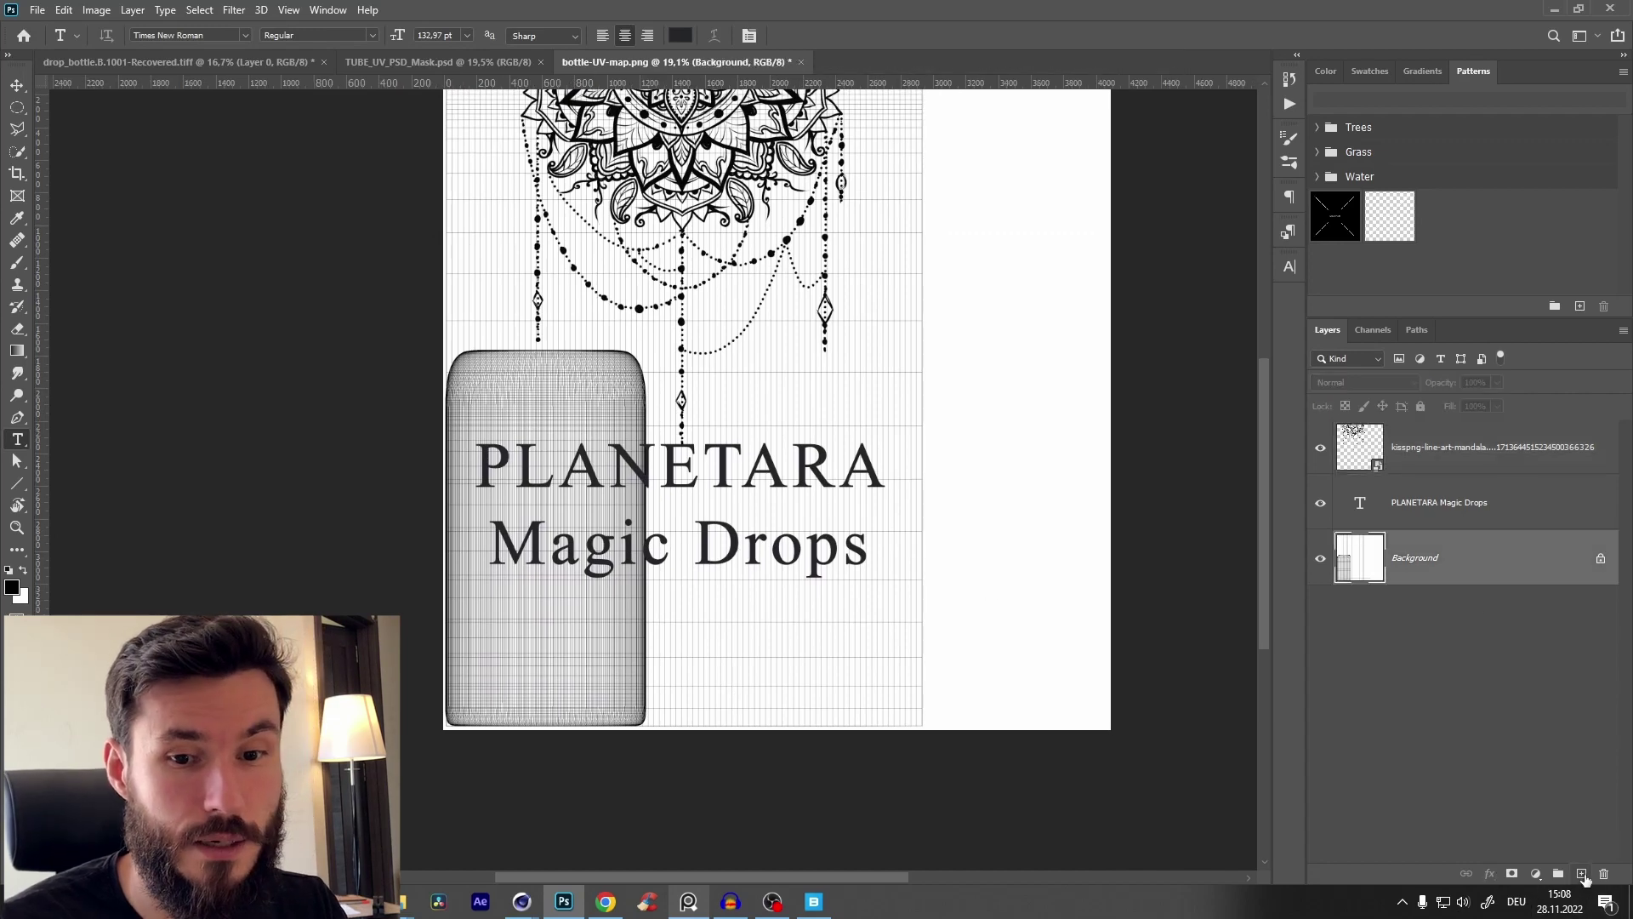
left_click(1581, 874)
left_click_drag(508, 416, 493, 476)
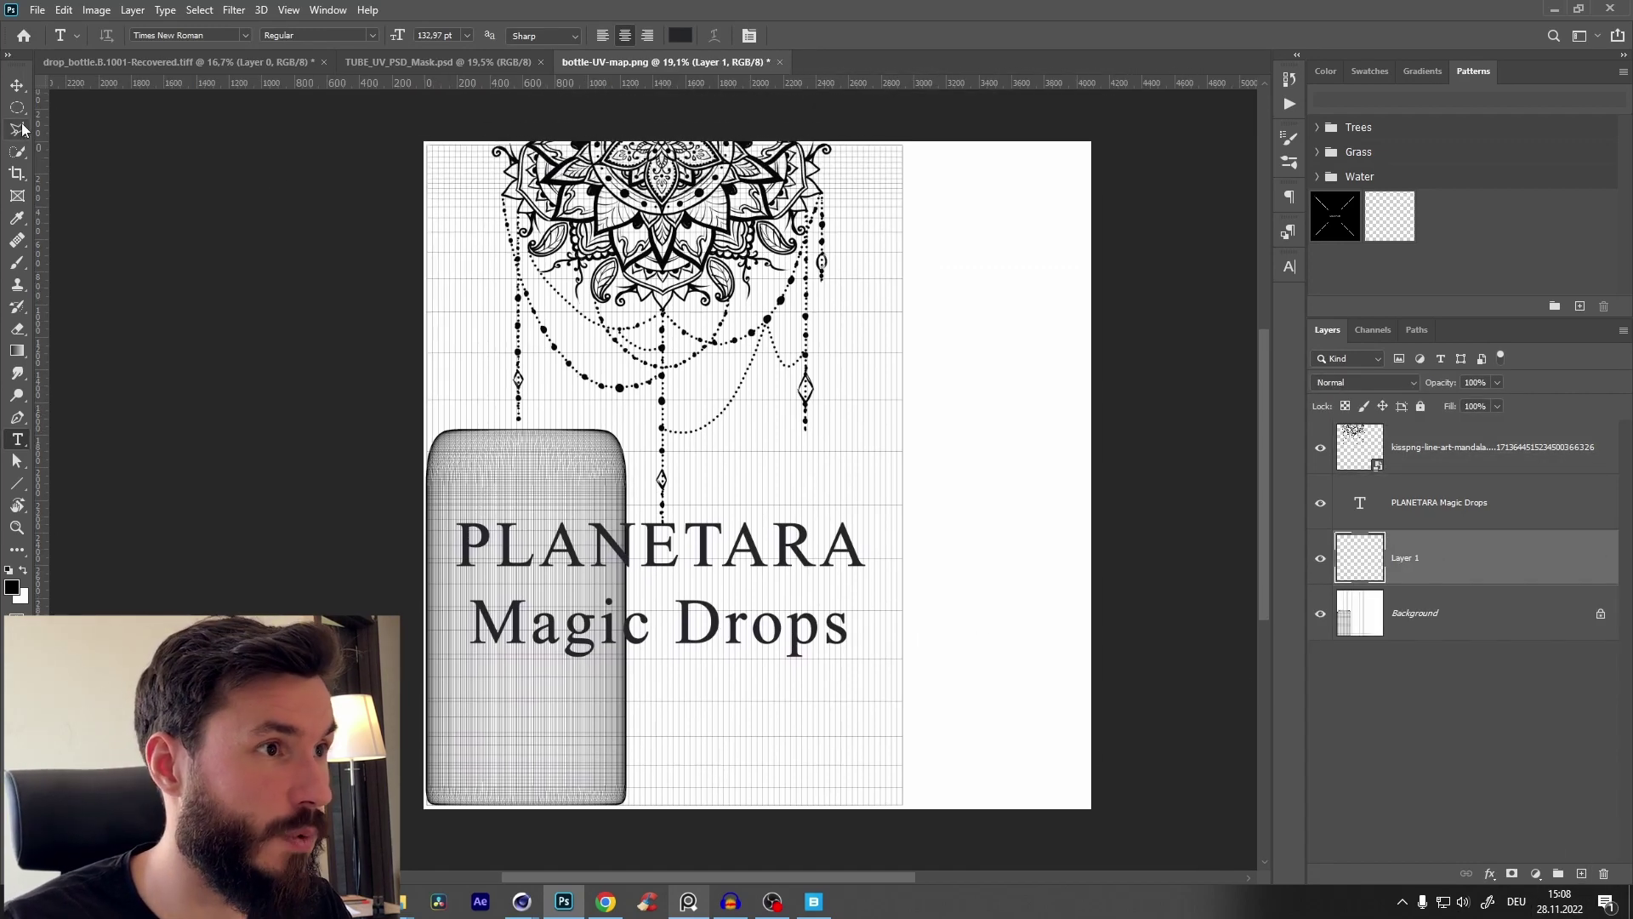
left_click(19, 130)
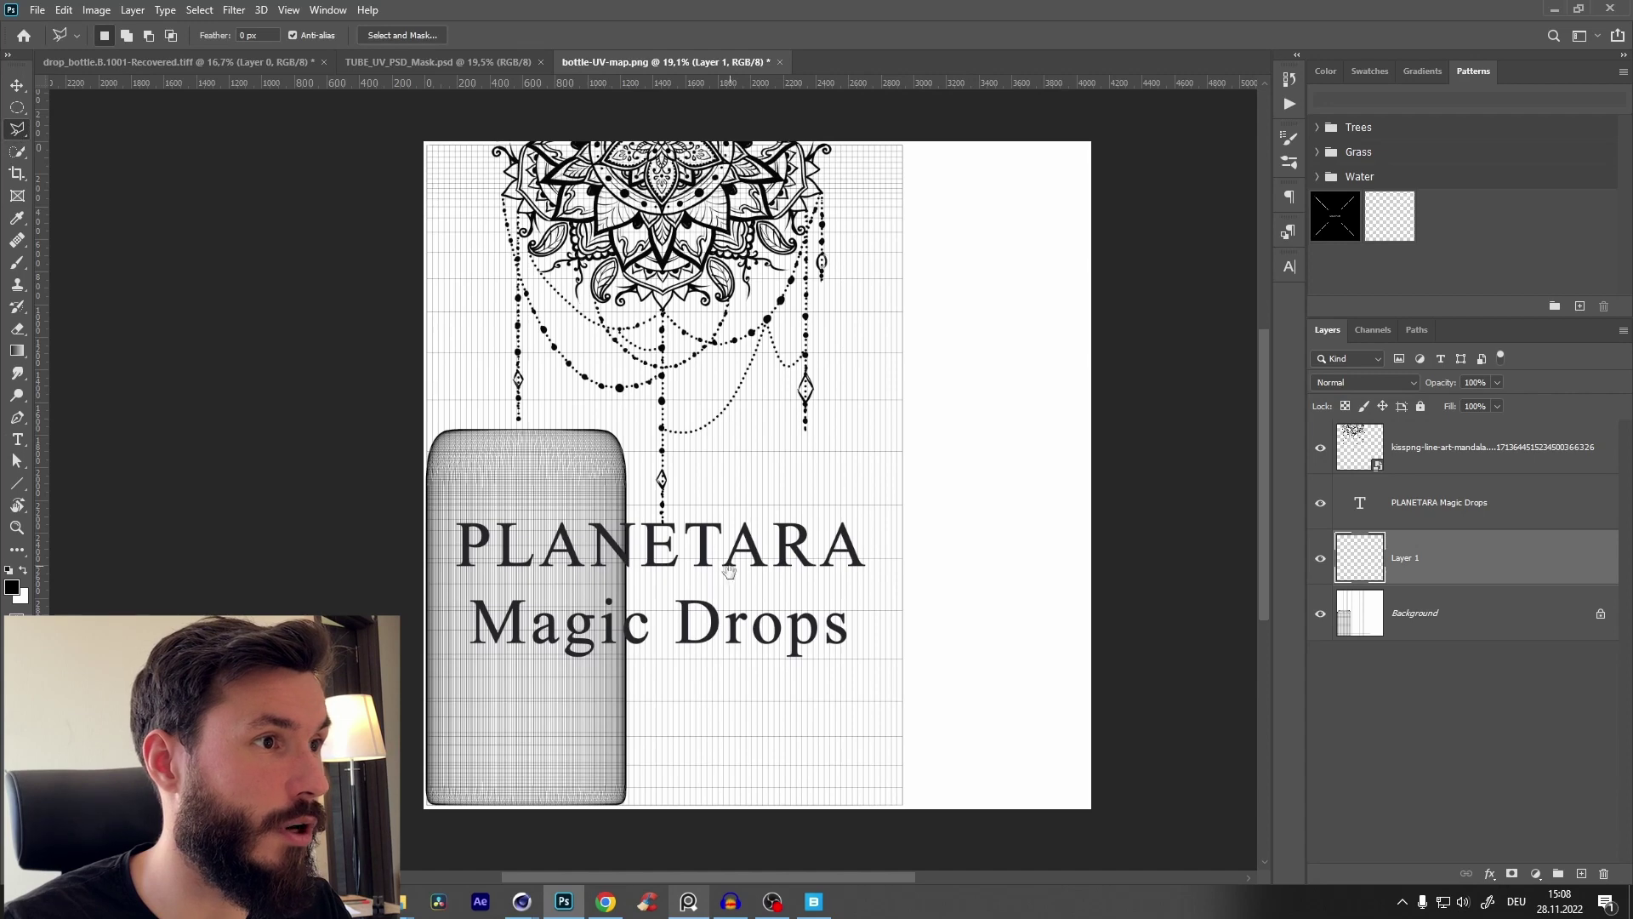
Step: Lasso a triangle over the lower-right part of the large UV grid, fill it with black on the empty layer, and deselect
left_click_drag(729, 570, 762, 507)
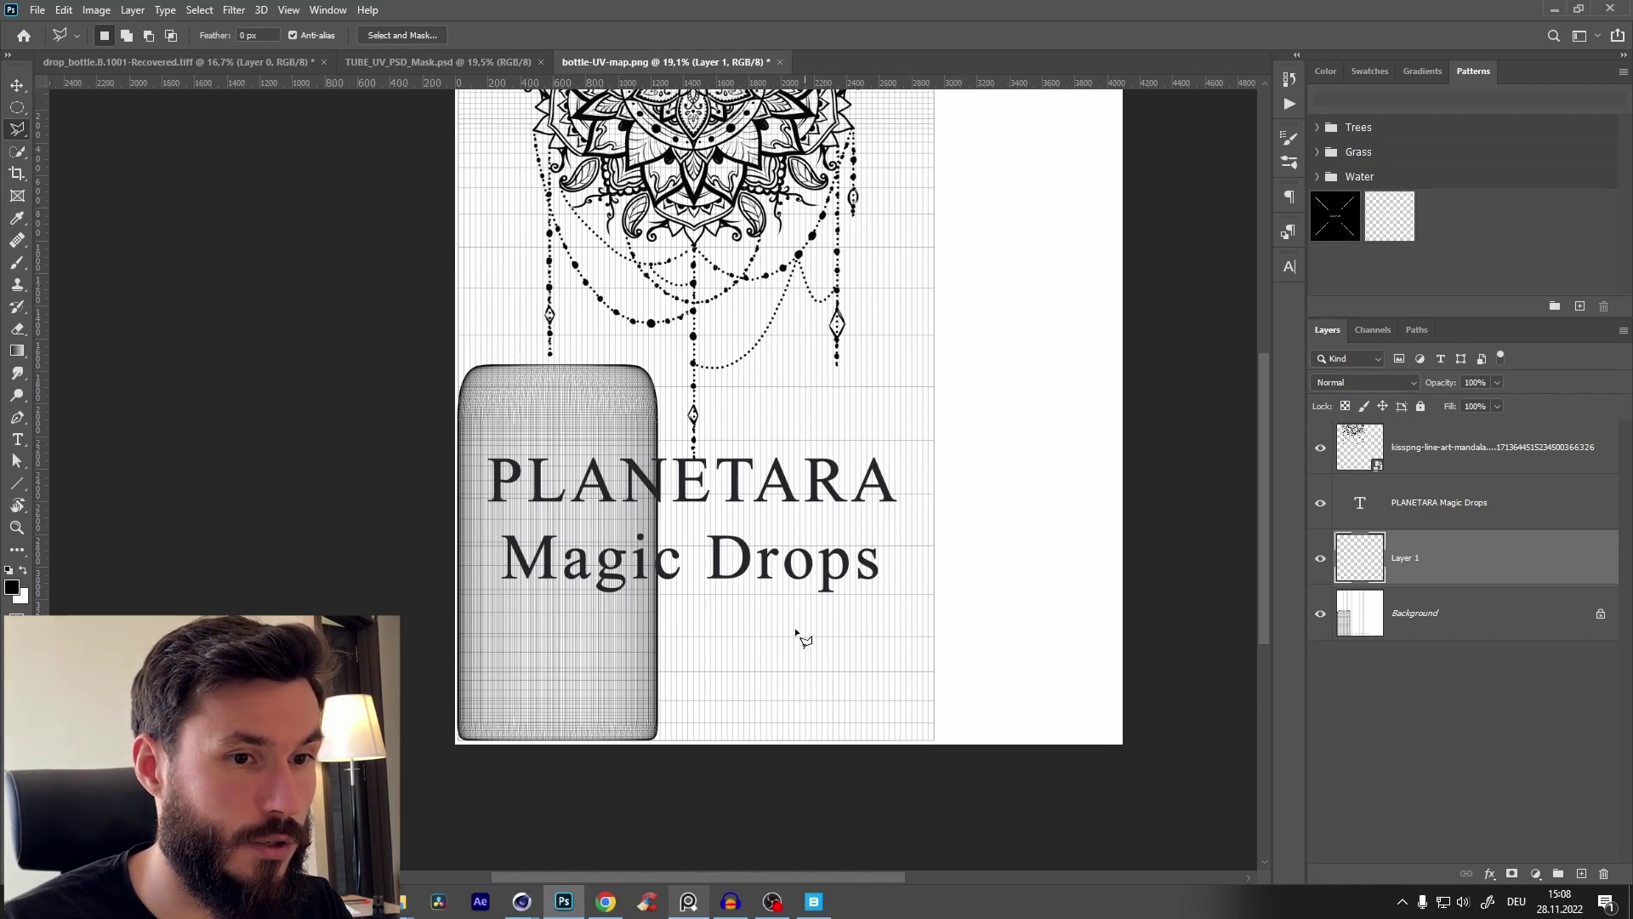
left_click(955, 546)
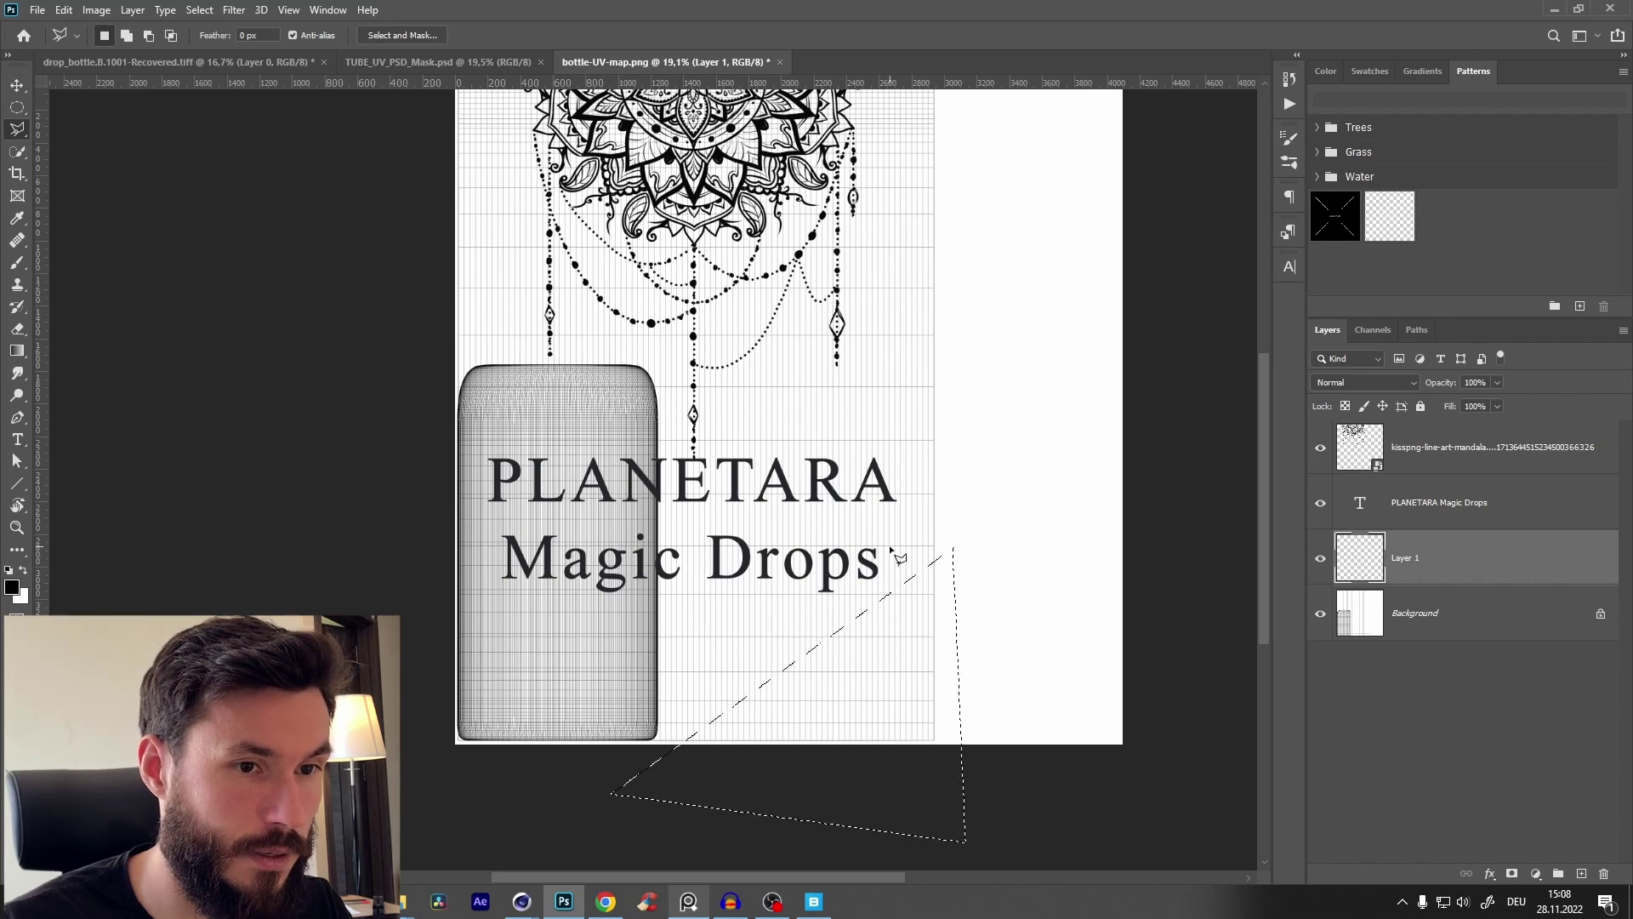
key("alt+BackSpace")
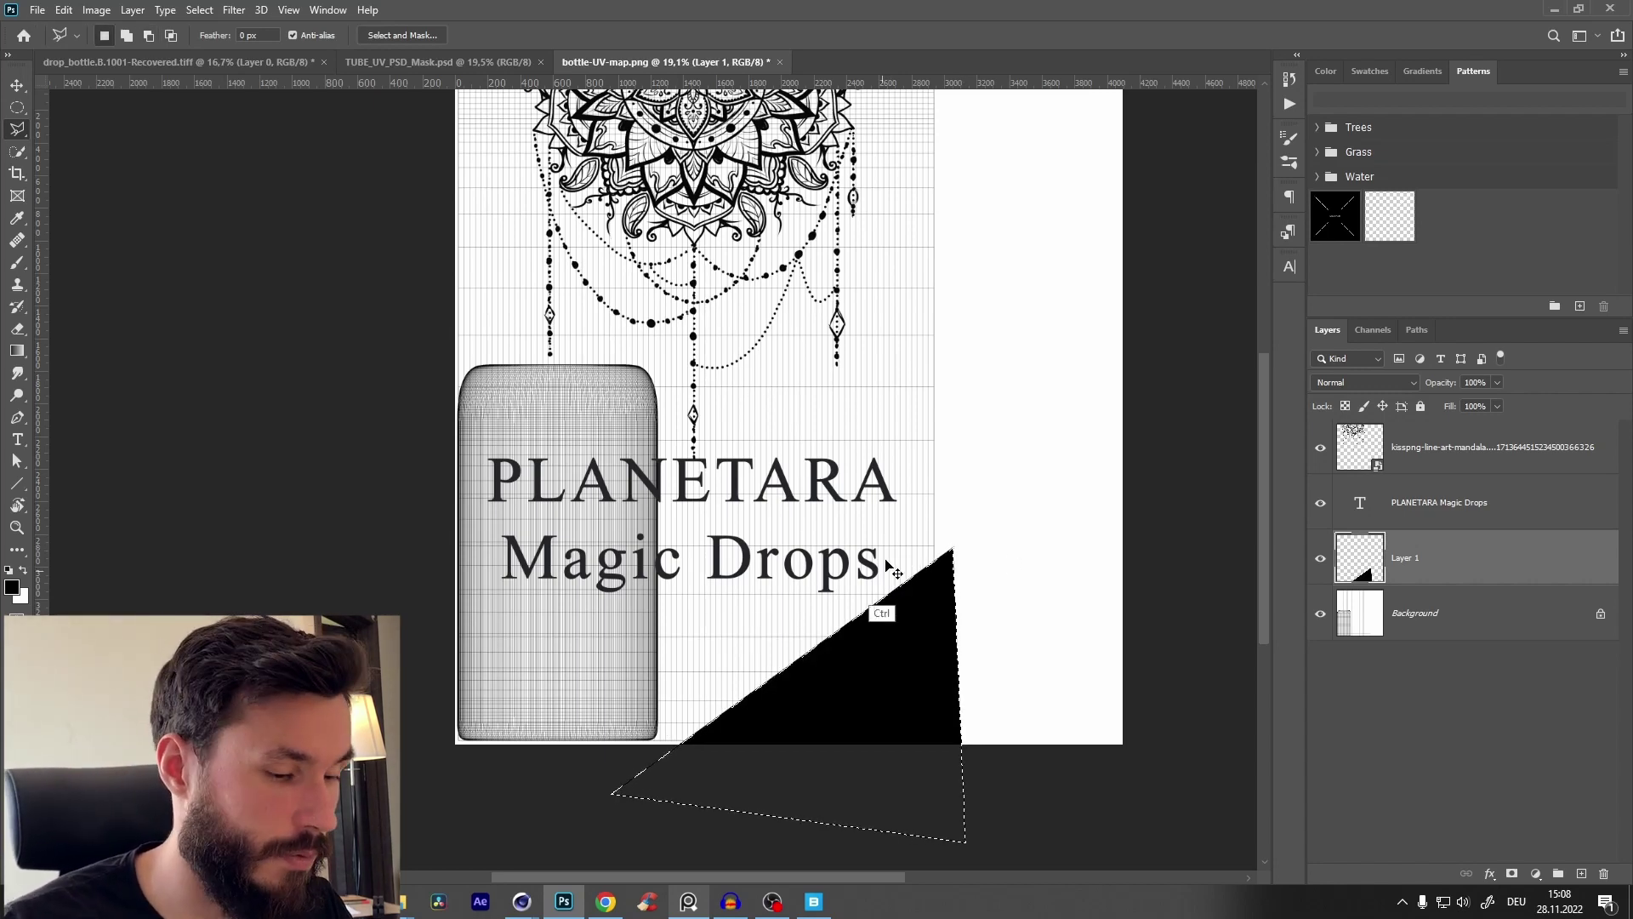
key("ctrl+d")
Step: On a new layer, lasso a triangle over the canvas's lower-left corner, fill it with grey 909090, and deselect
left_click(1583, 873)
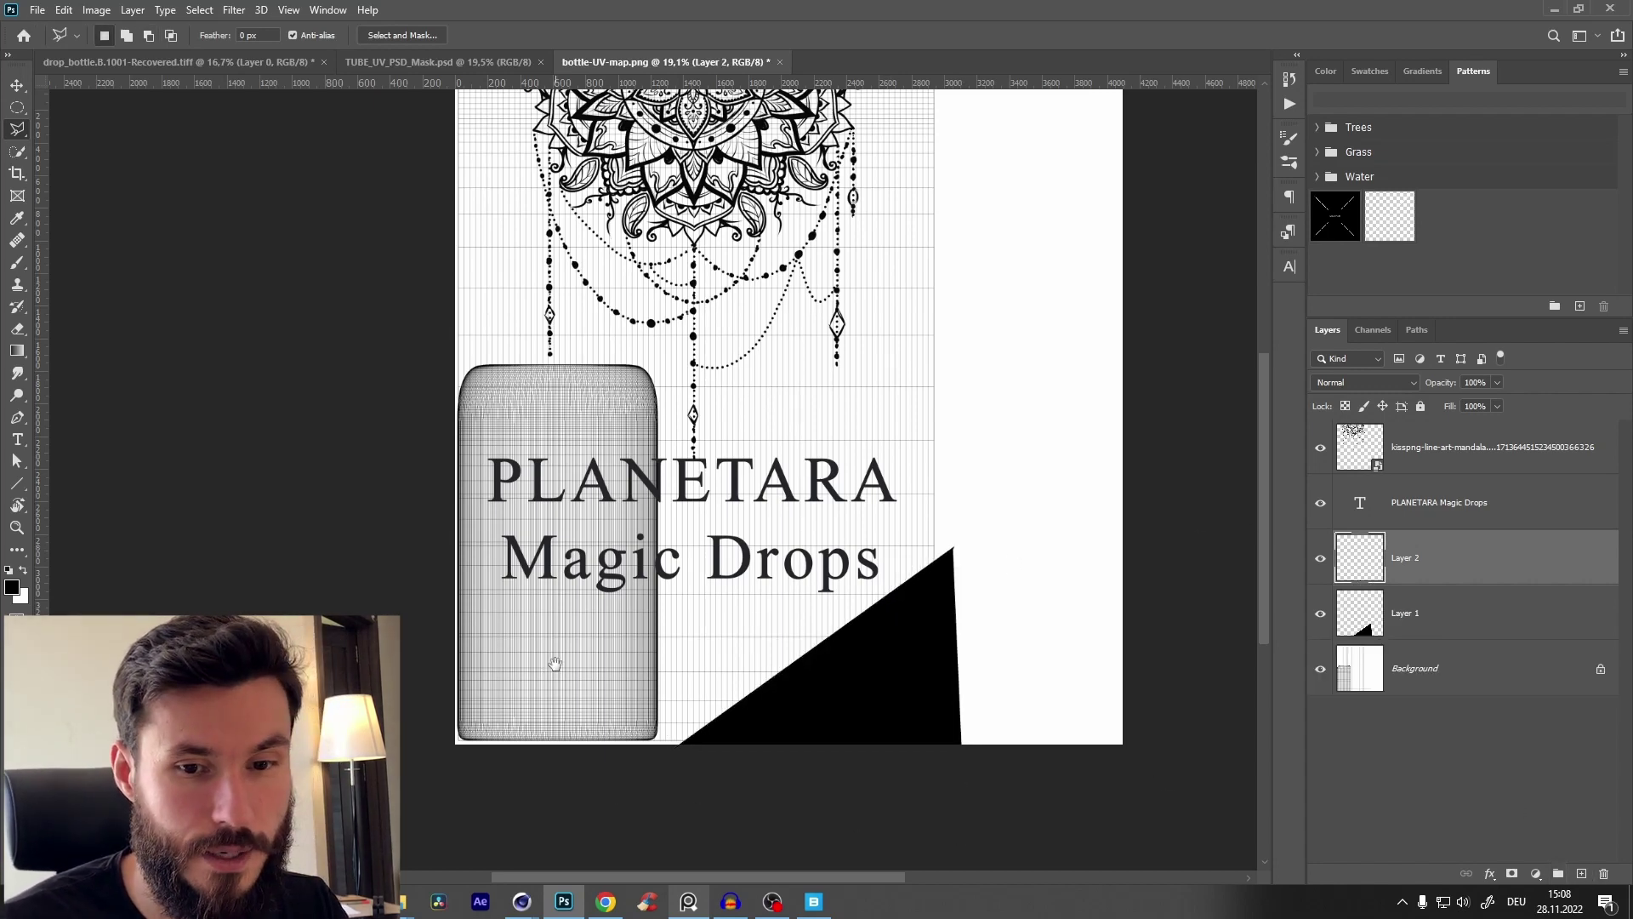
scroll(472, 532, "down", 1)
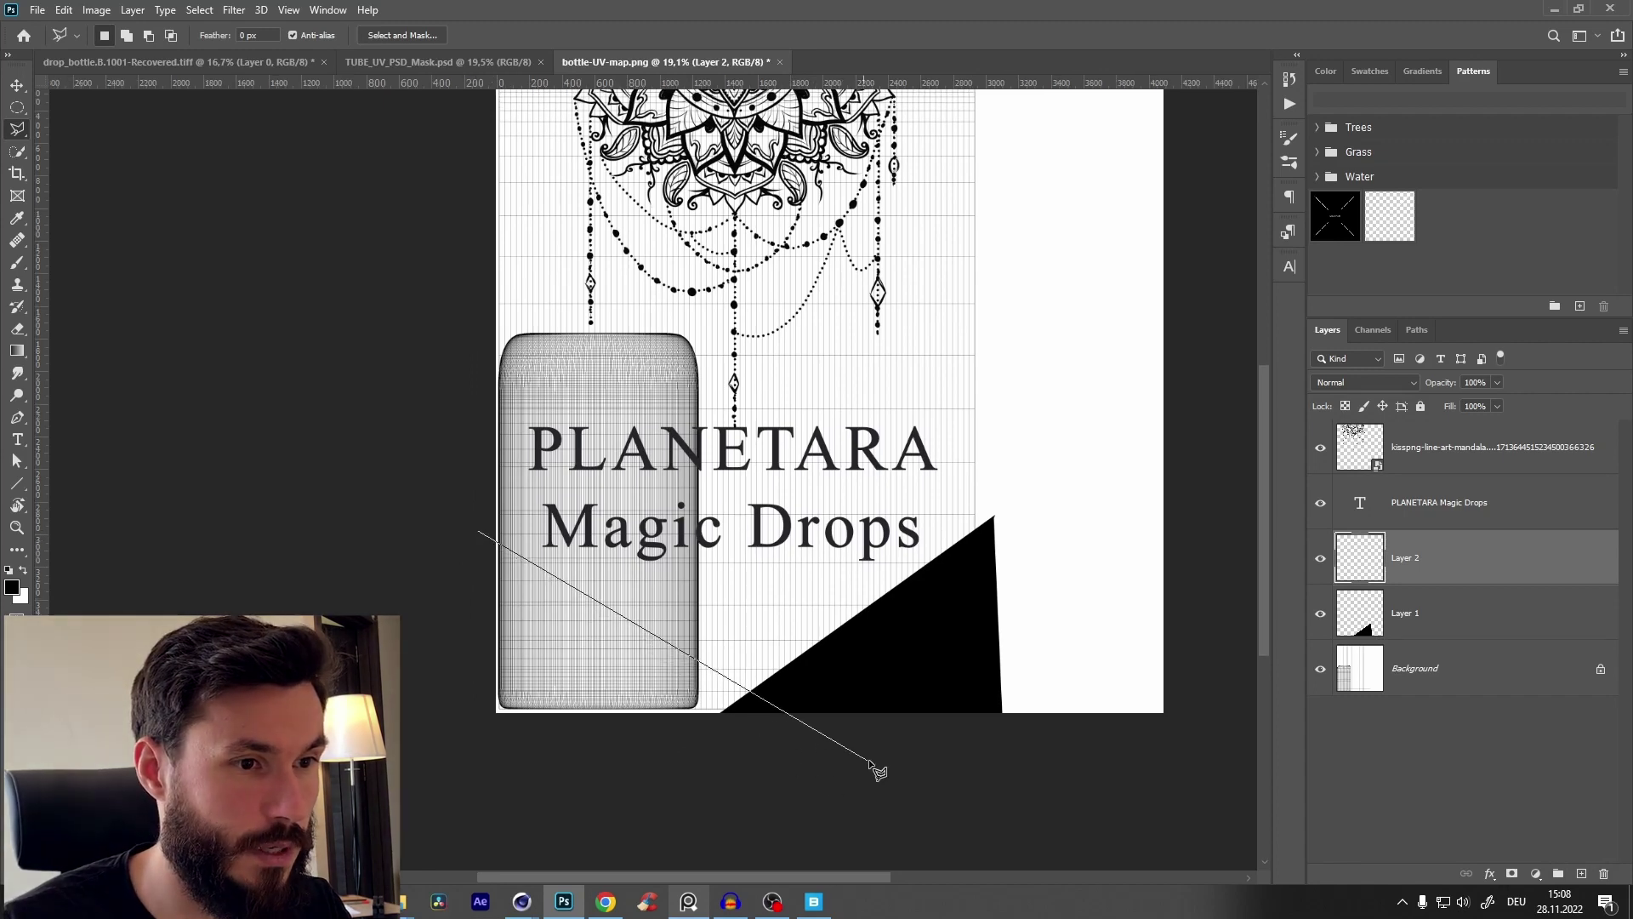
left_click(864, 765)
left_click(483, 535)
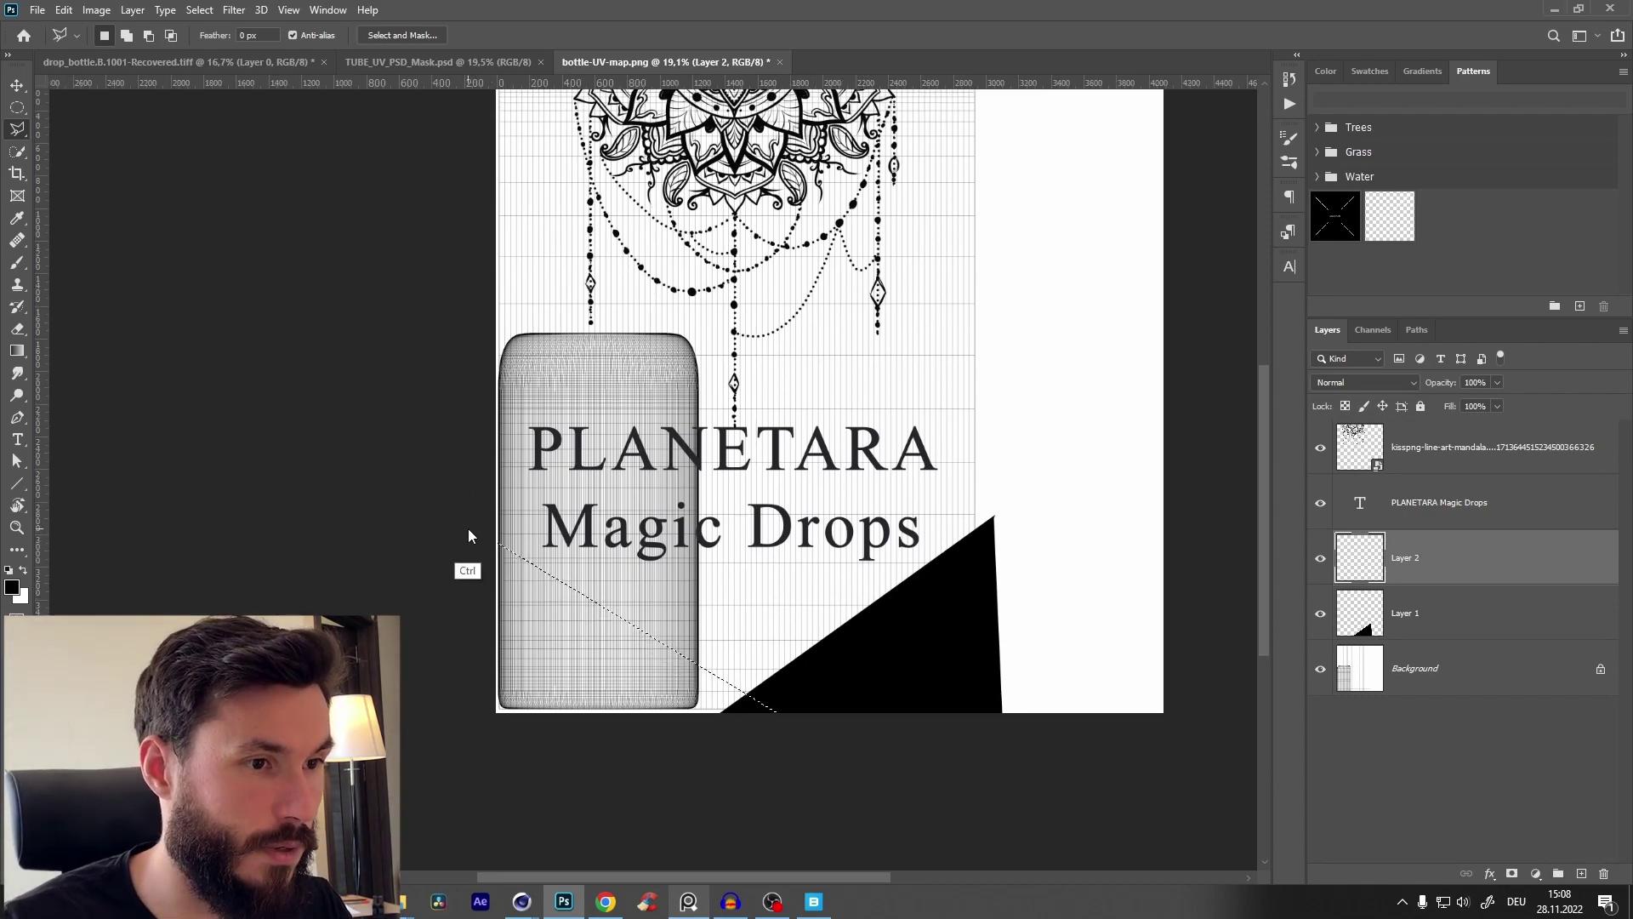
left_click(1000, 567)
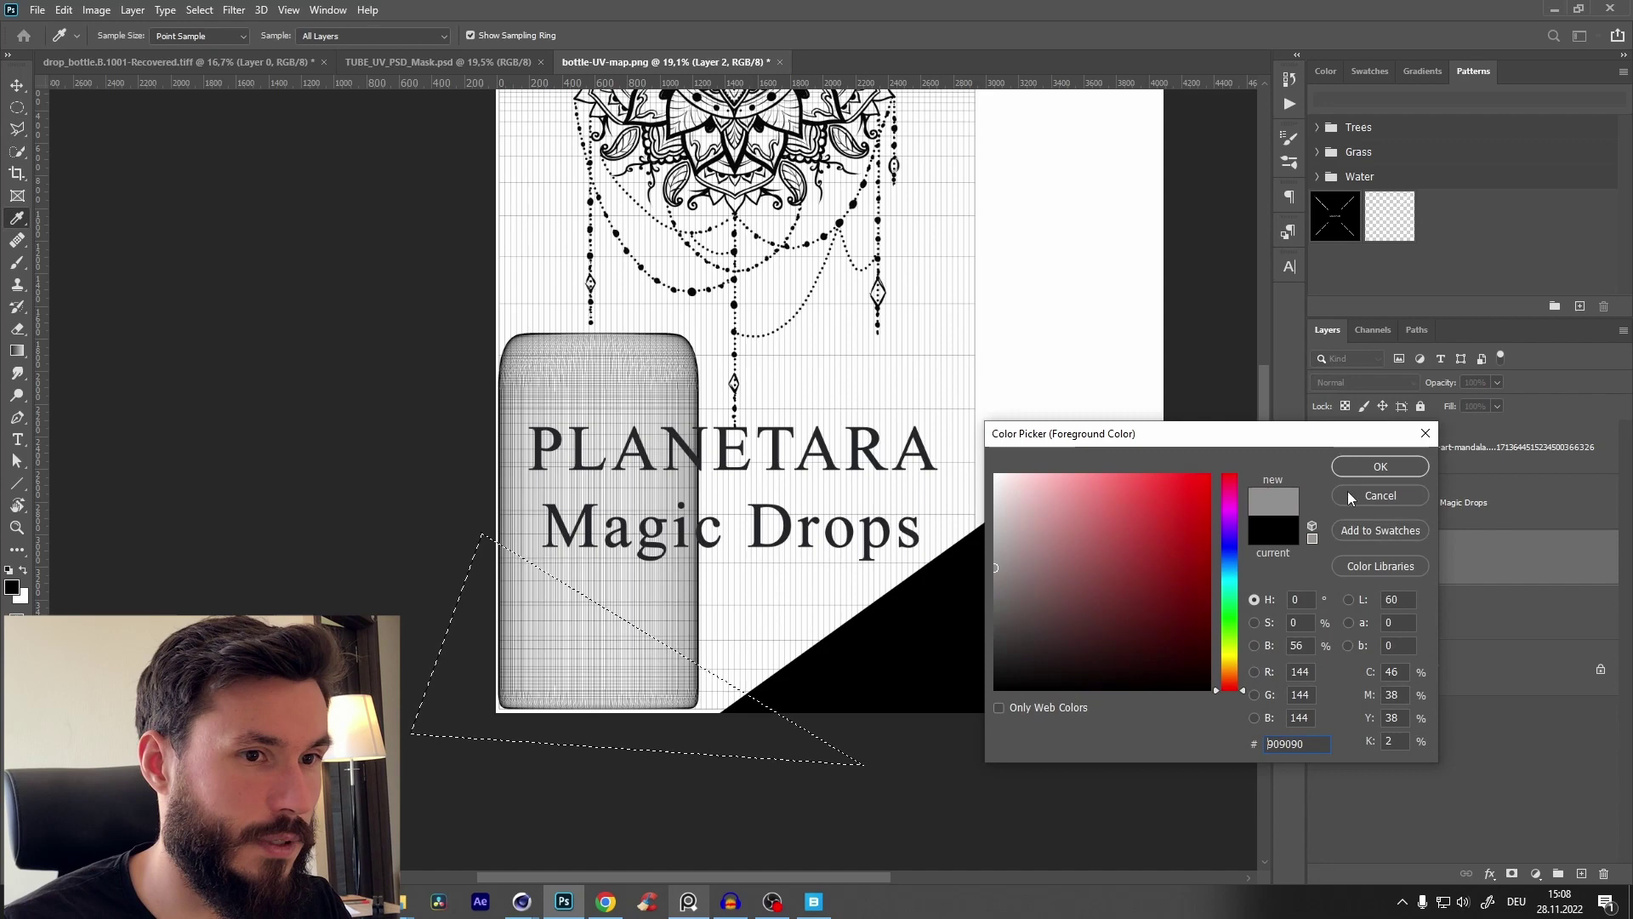
left_click(1353, 462)
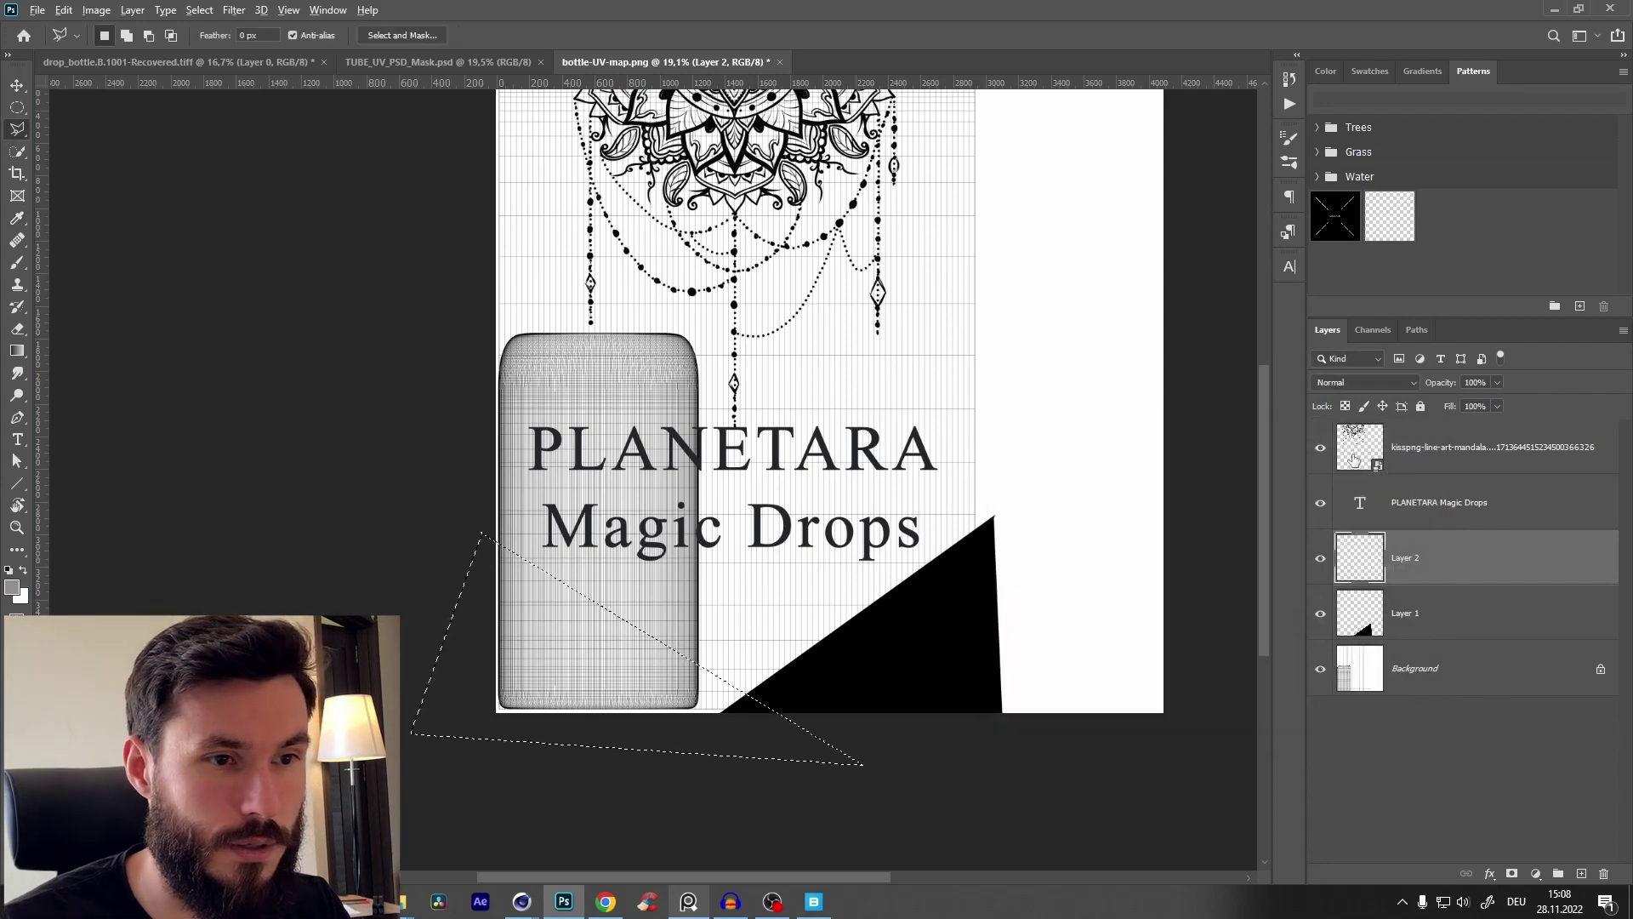
key("alt+BackSpace")
key("ctrl+d")
Step: Add a layer directly above the Background and fill it with white to cover the UV grid
left_click_drag(838, 583, 790, 652)
left_click(1319, 668)
left_click_drag(1003, 619, 993, 679)
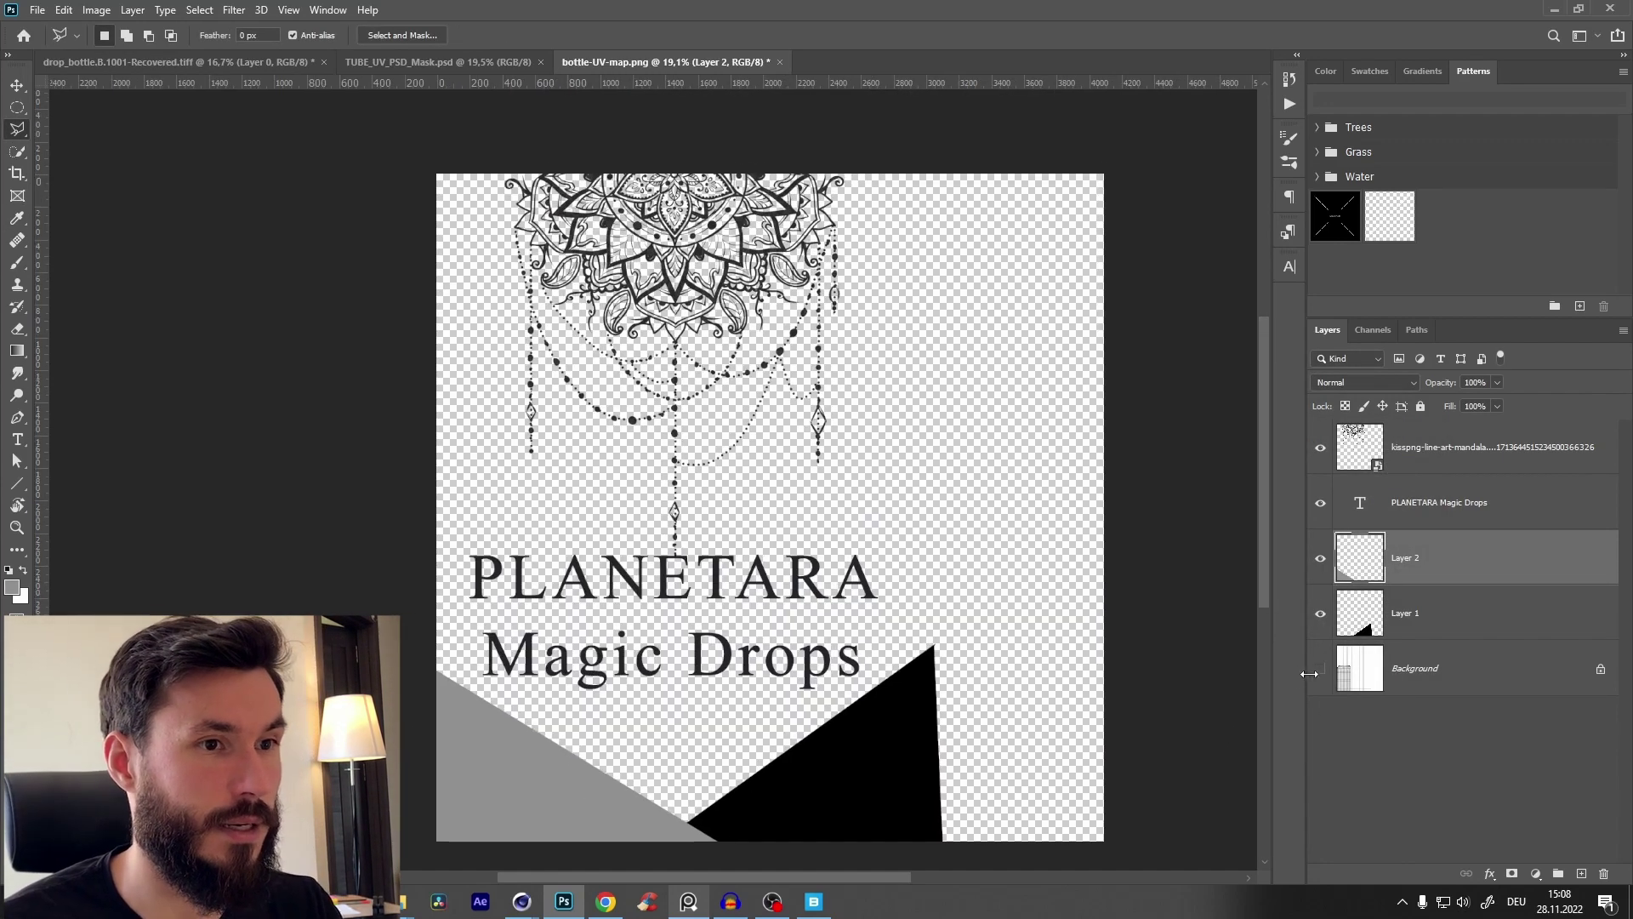
left_click(1320, 668)
left_click(1414, 692)
left_click(1582, 874)
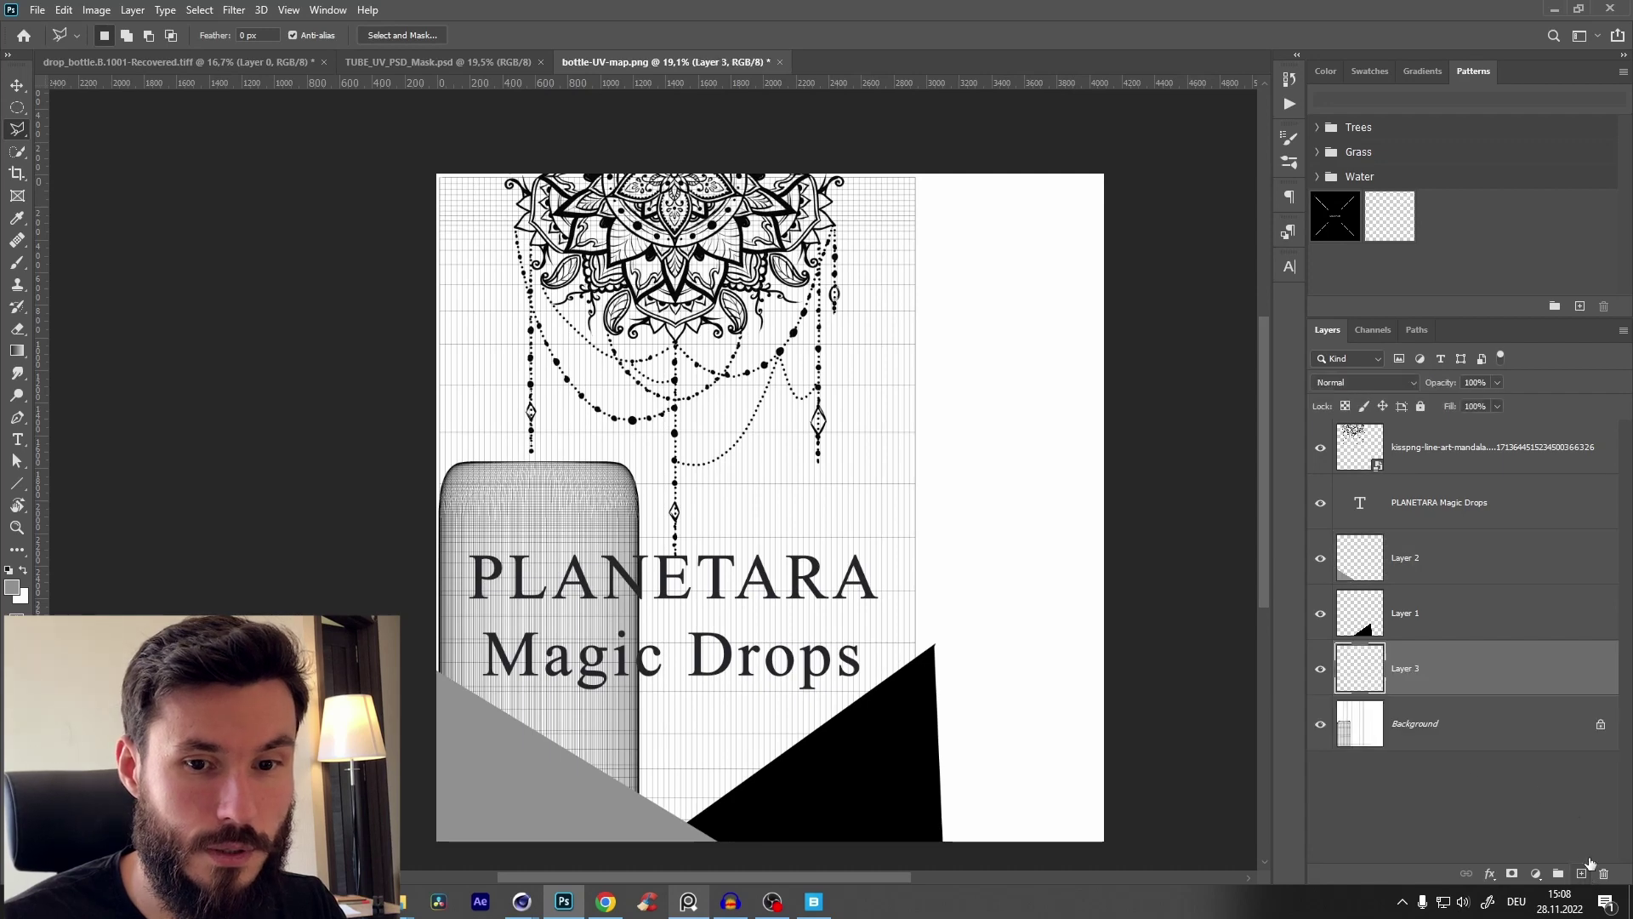
key("alt+BackSpace")
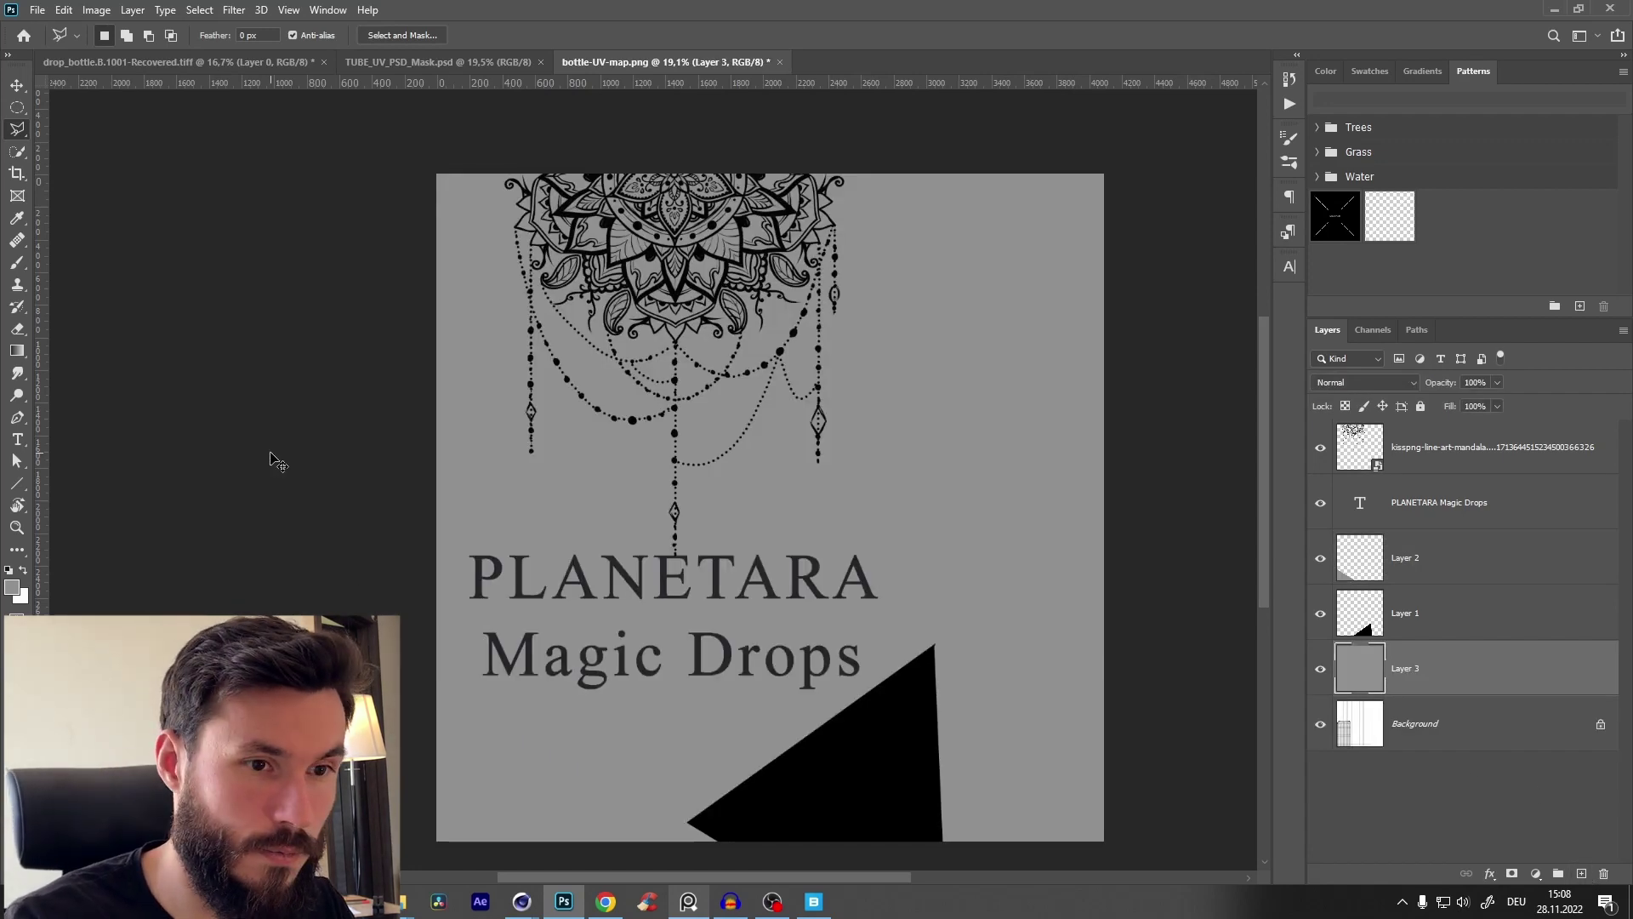
key("ctrl+BackSpace")
Step: Compare the label's triangle design with the rendered dropper bottle in the reference image viewer
left_click_drag(777, 539, 801, 457)
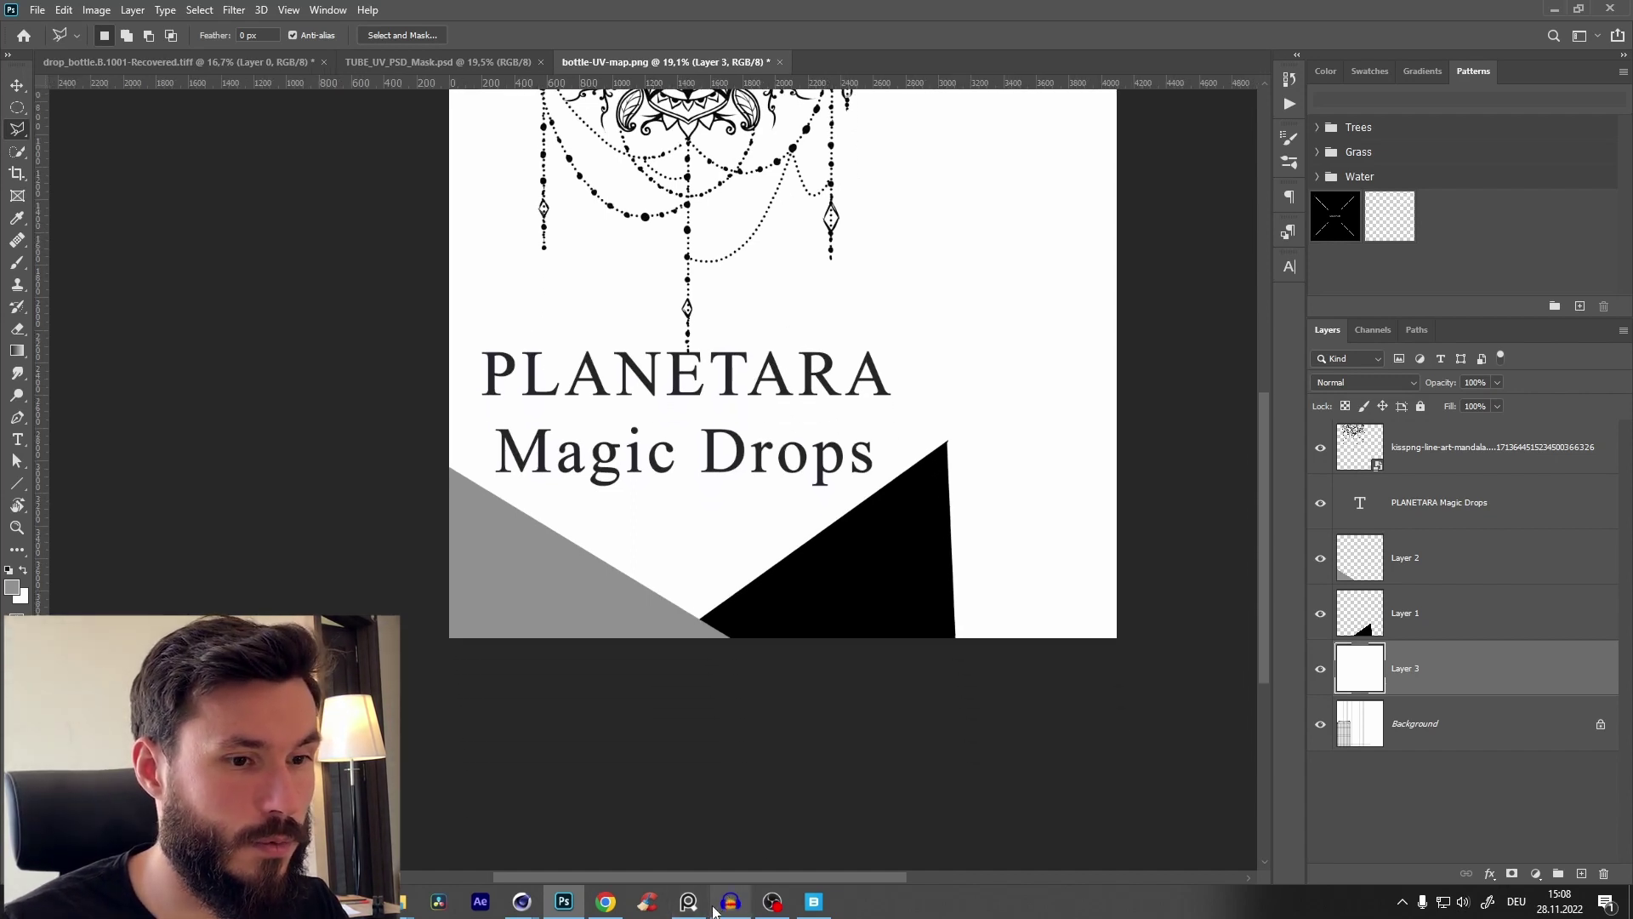
left_click(689, 902)
left_click(689, 901)
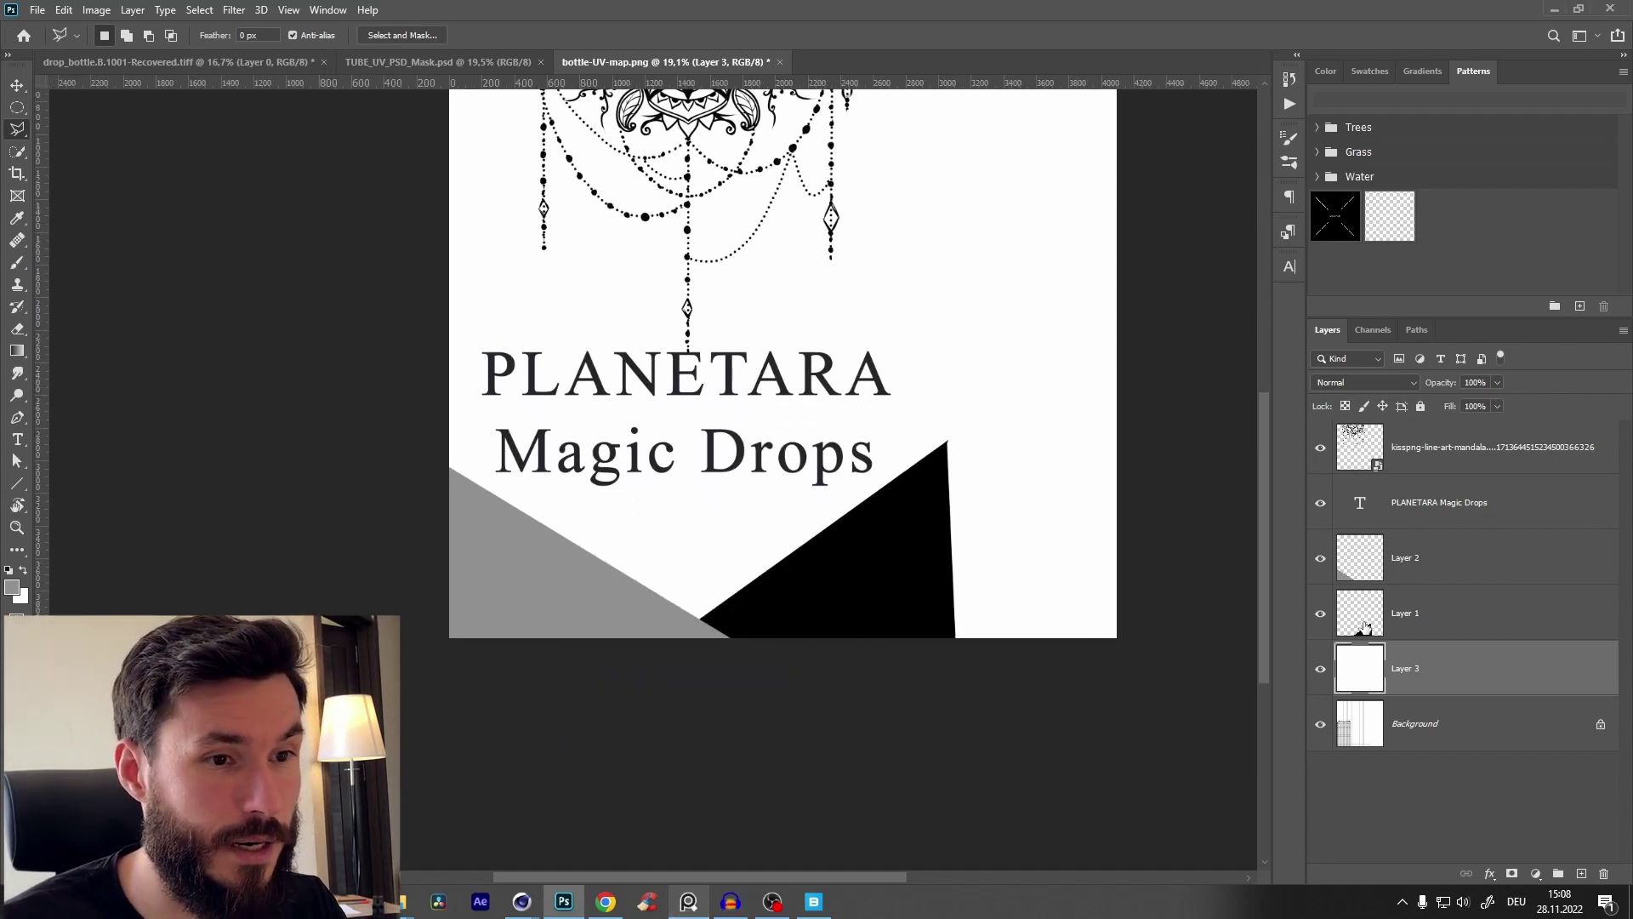
left_click(1364, 626)
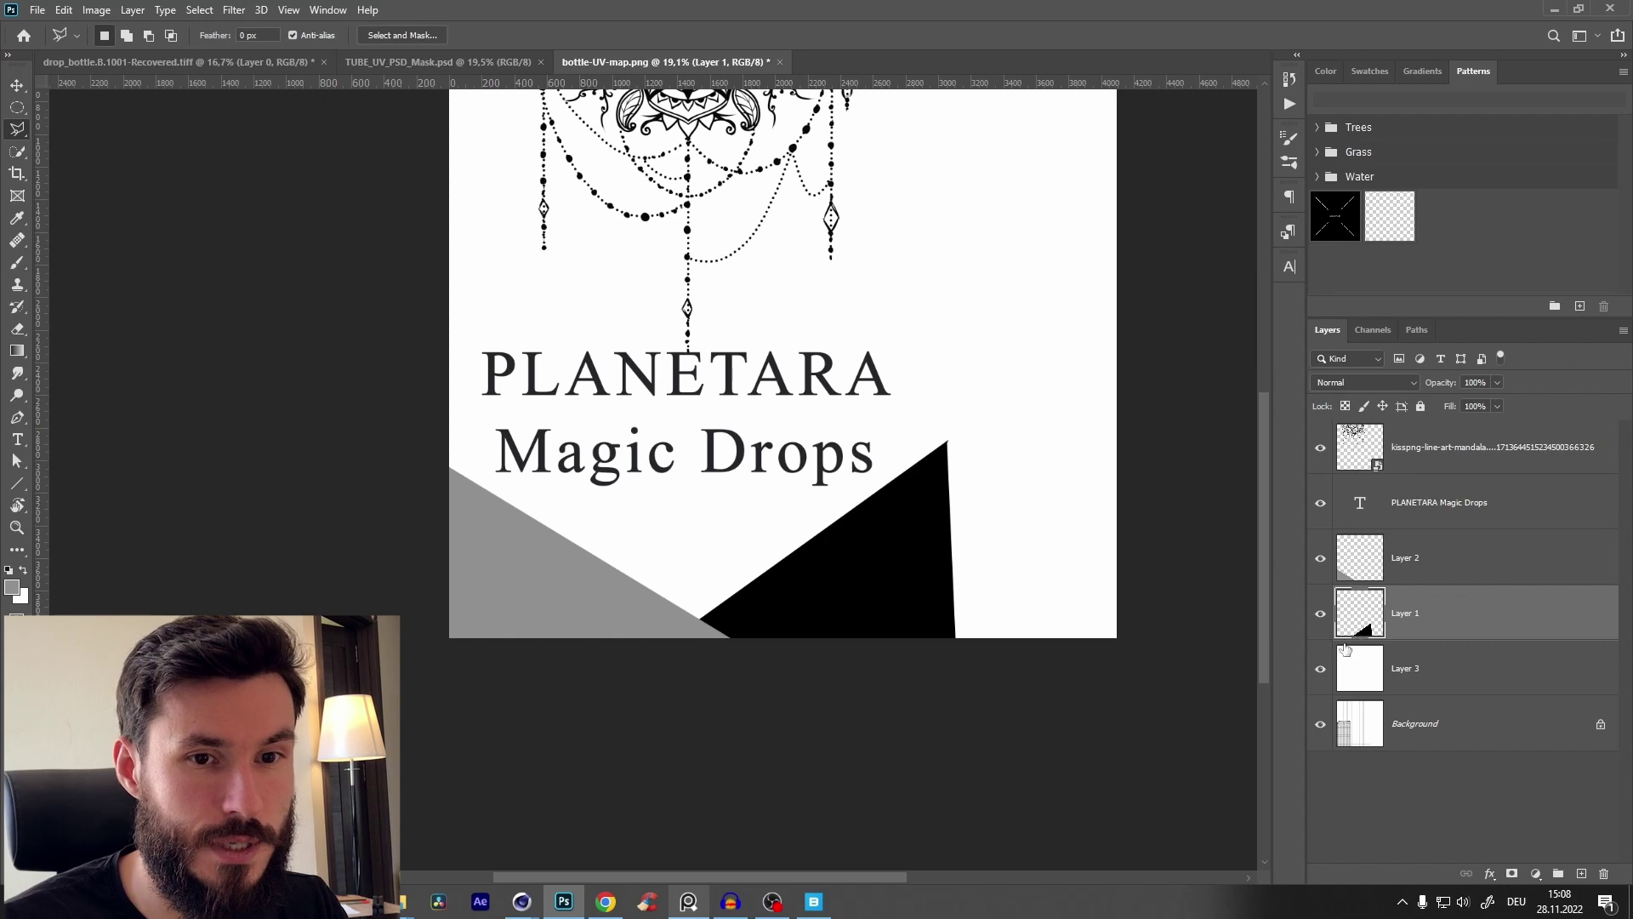
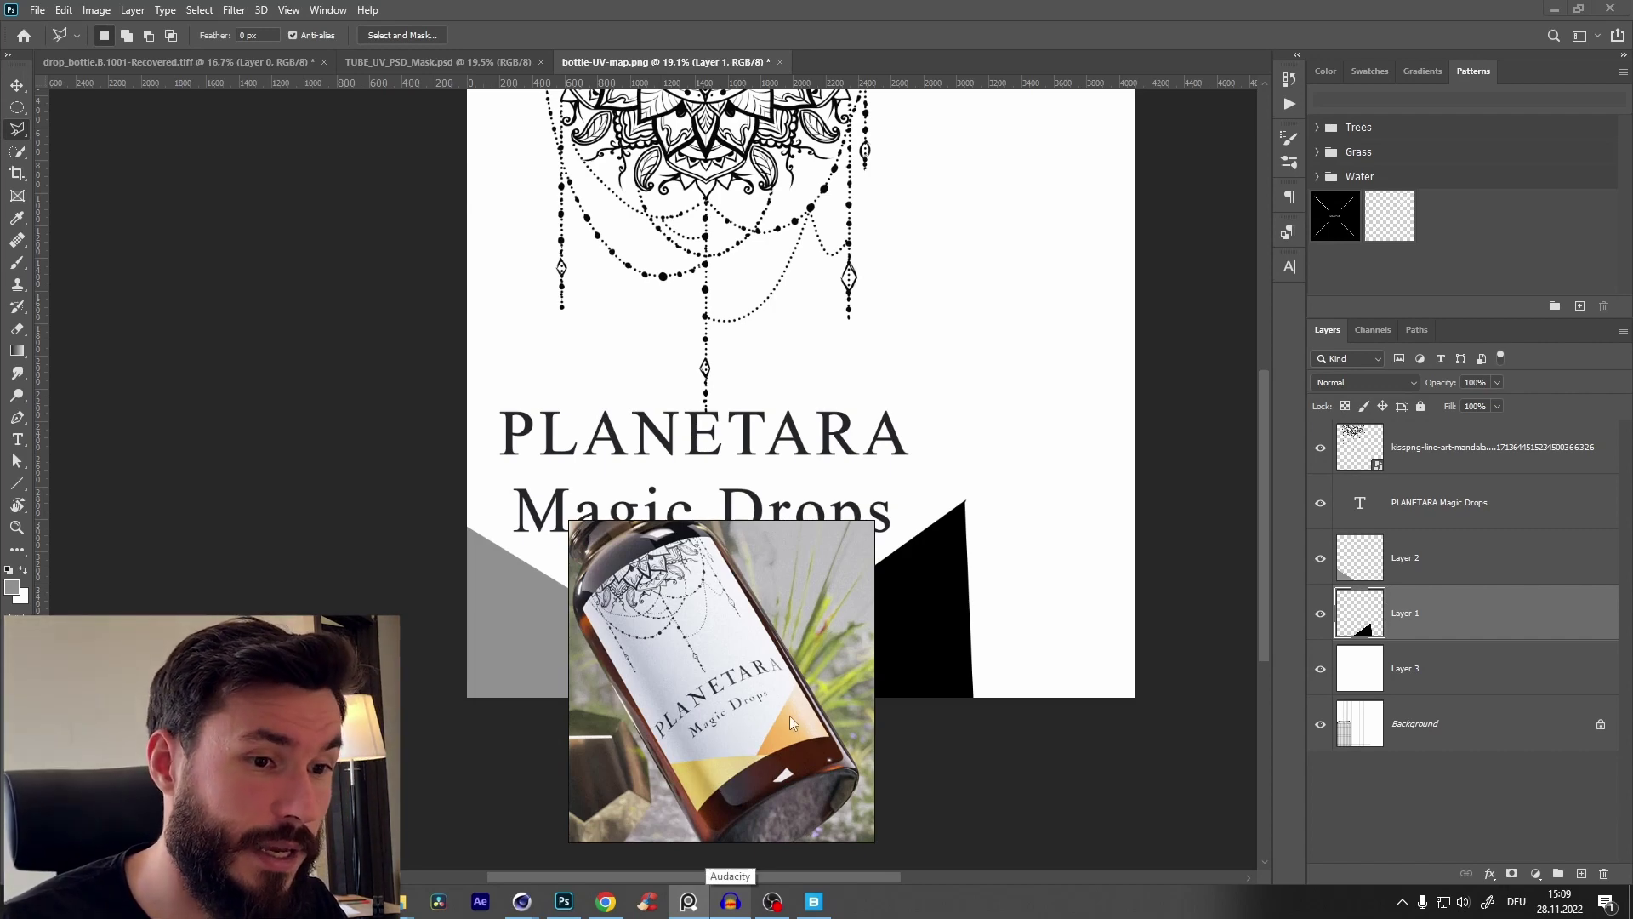
left_click(688, 901)
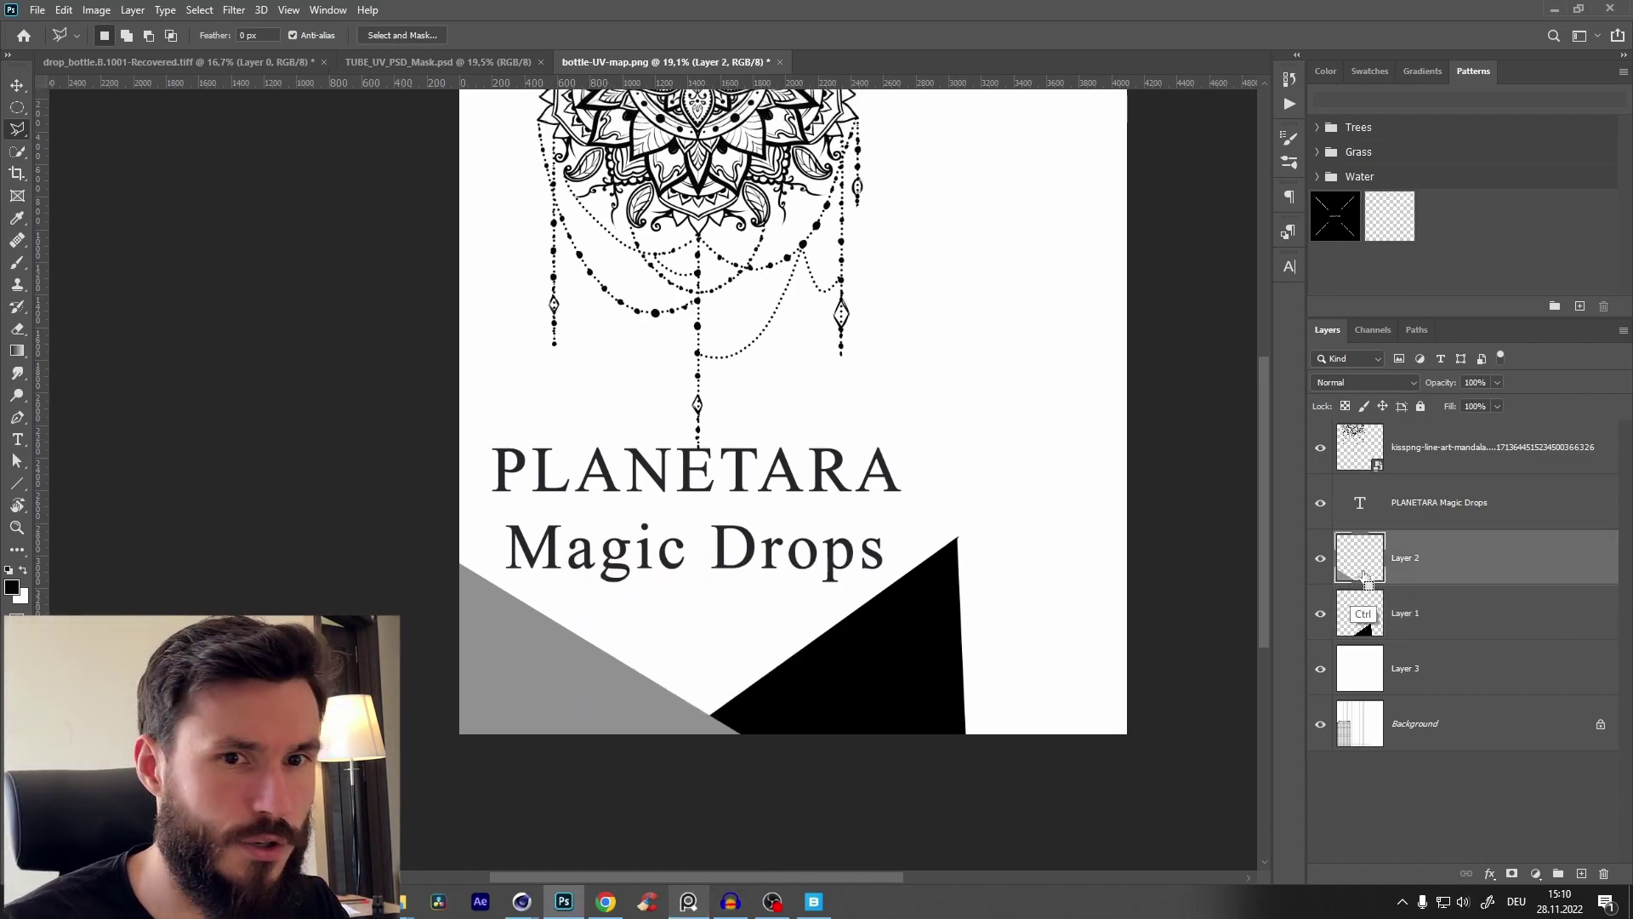
Step: Load the lower-left triangle on Layer 2 as a selection, refill it with black, and deselect
left_click(1365, 577, "ctrl")
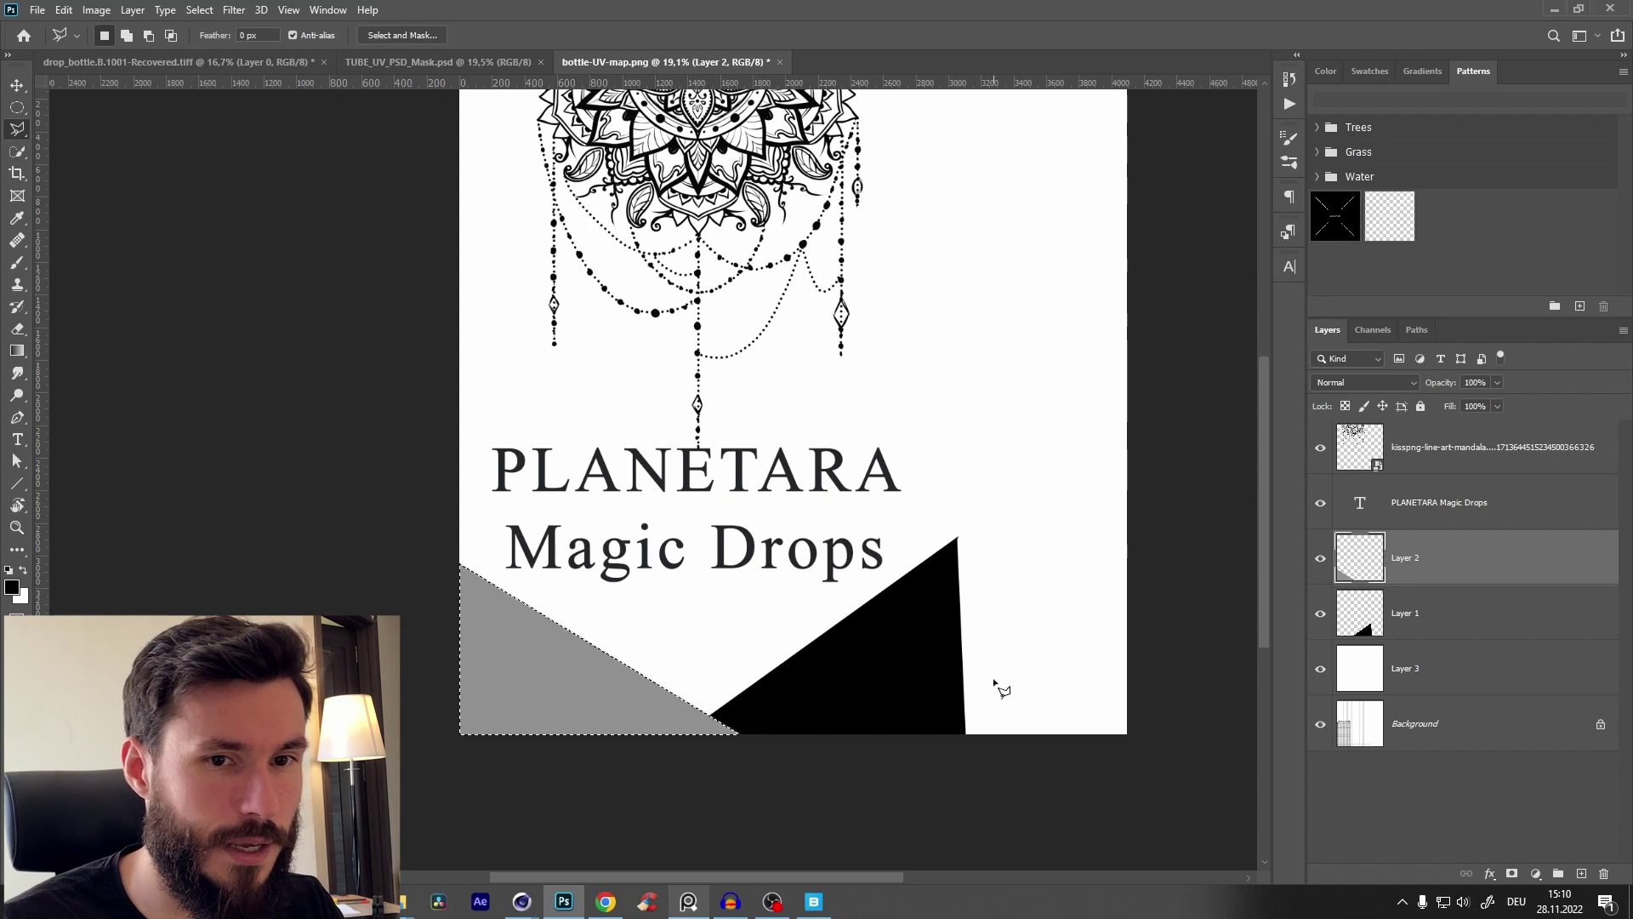
key("Delete")
key("alt+Delete")
key("ctrl+d")
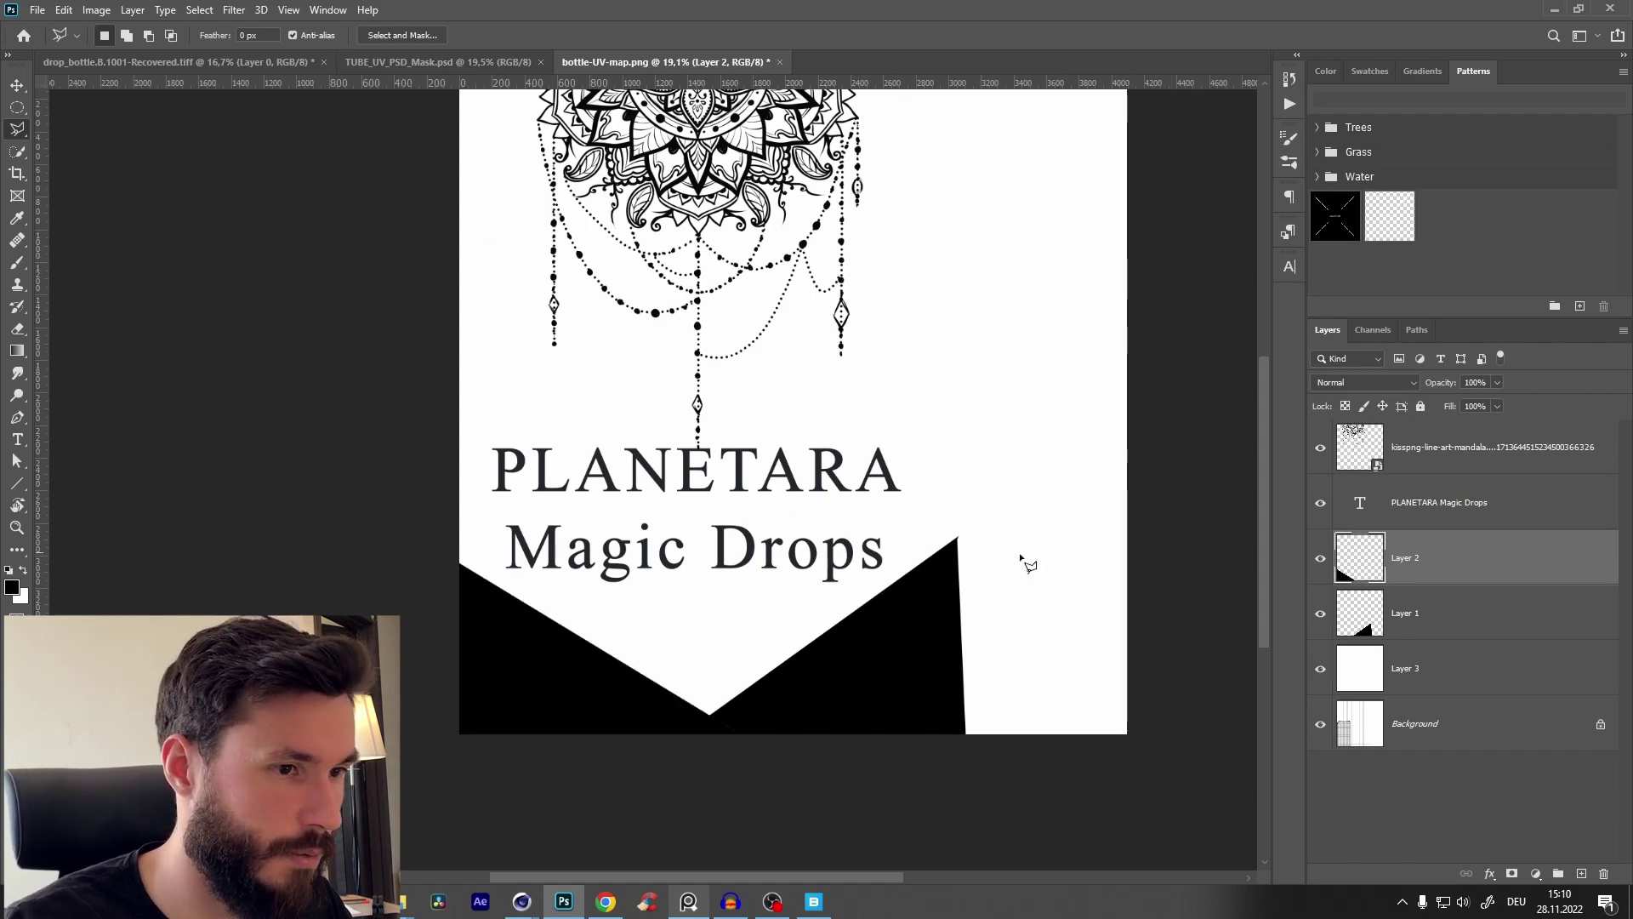
Step: Load the lower-right triangle on Layer 1 as a selection and refill it with a medium grey
left_click(1361, 613)
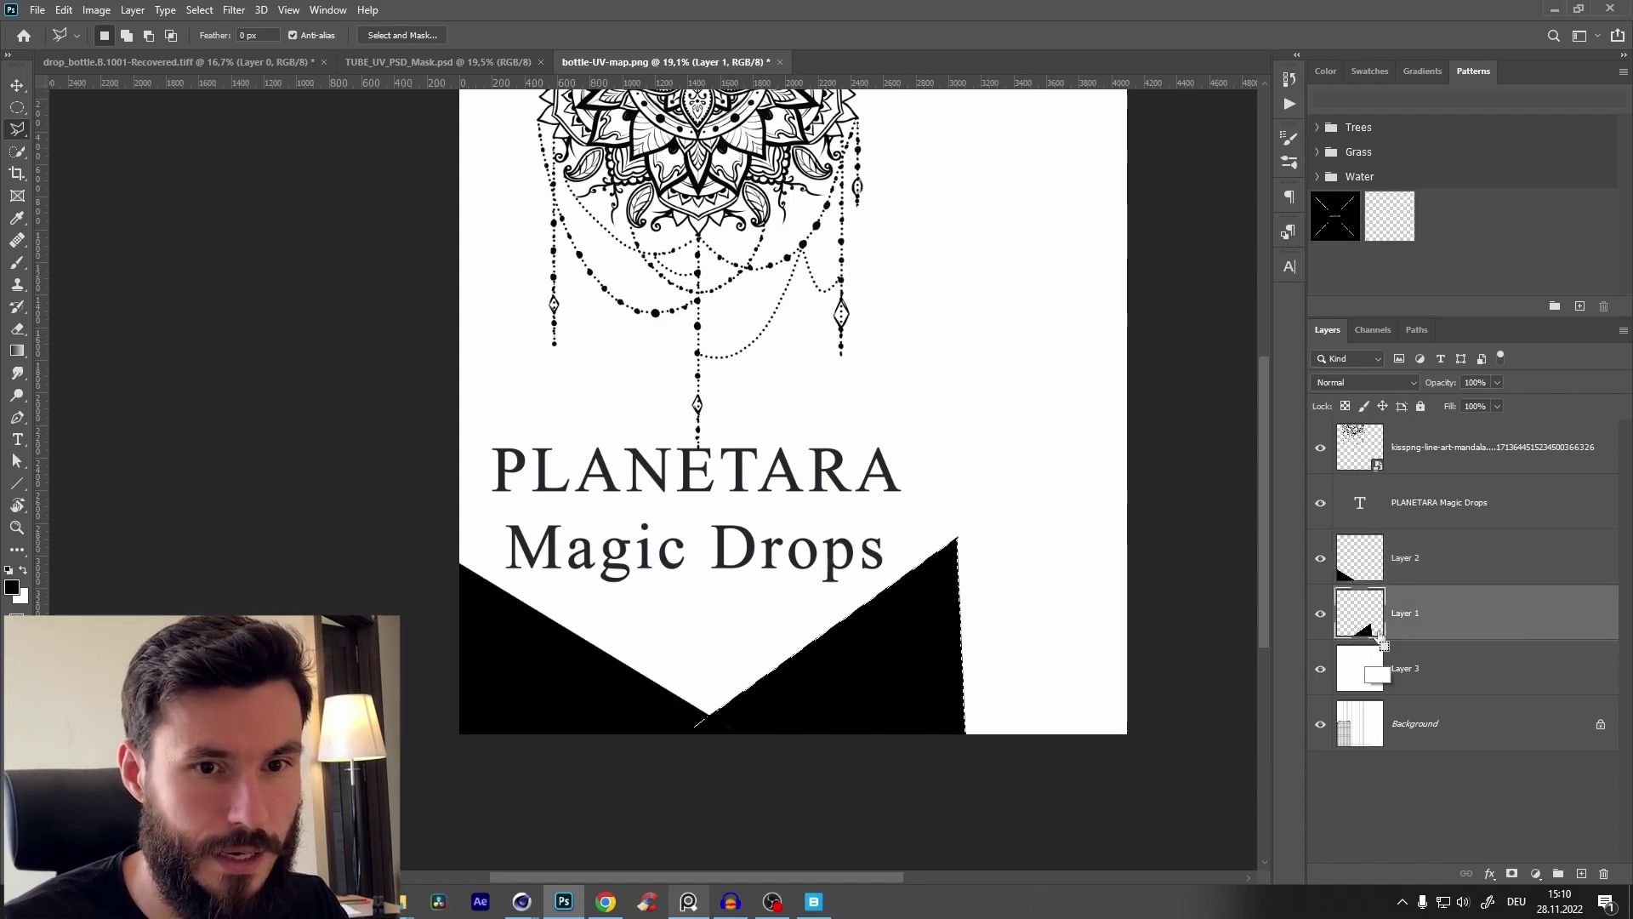
left_click(1360, 612, "ctrl")
left_click(11, 587)
left_click(1372, 472)
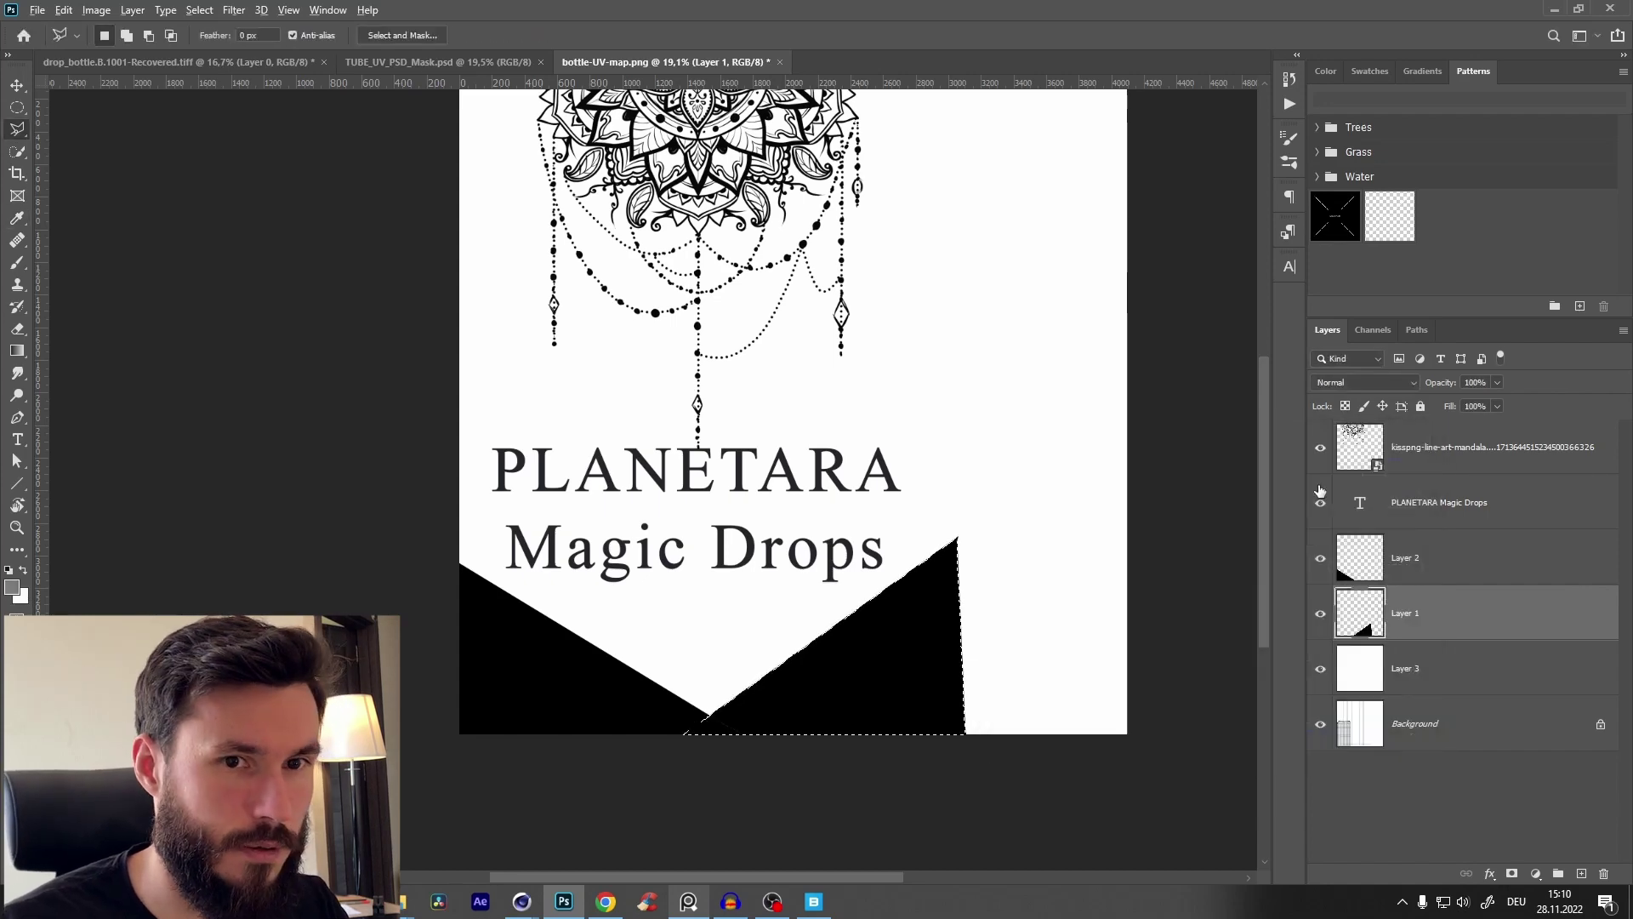
key("alt+Delete")
key("ctrl+f")
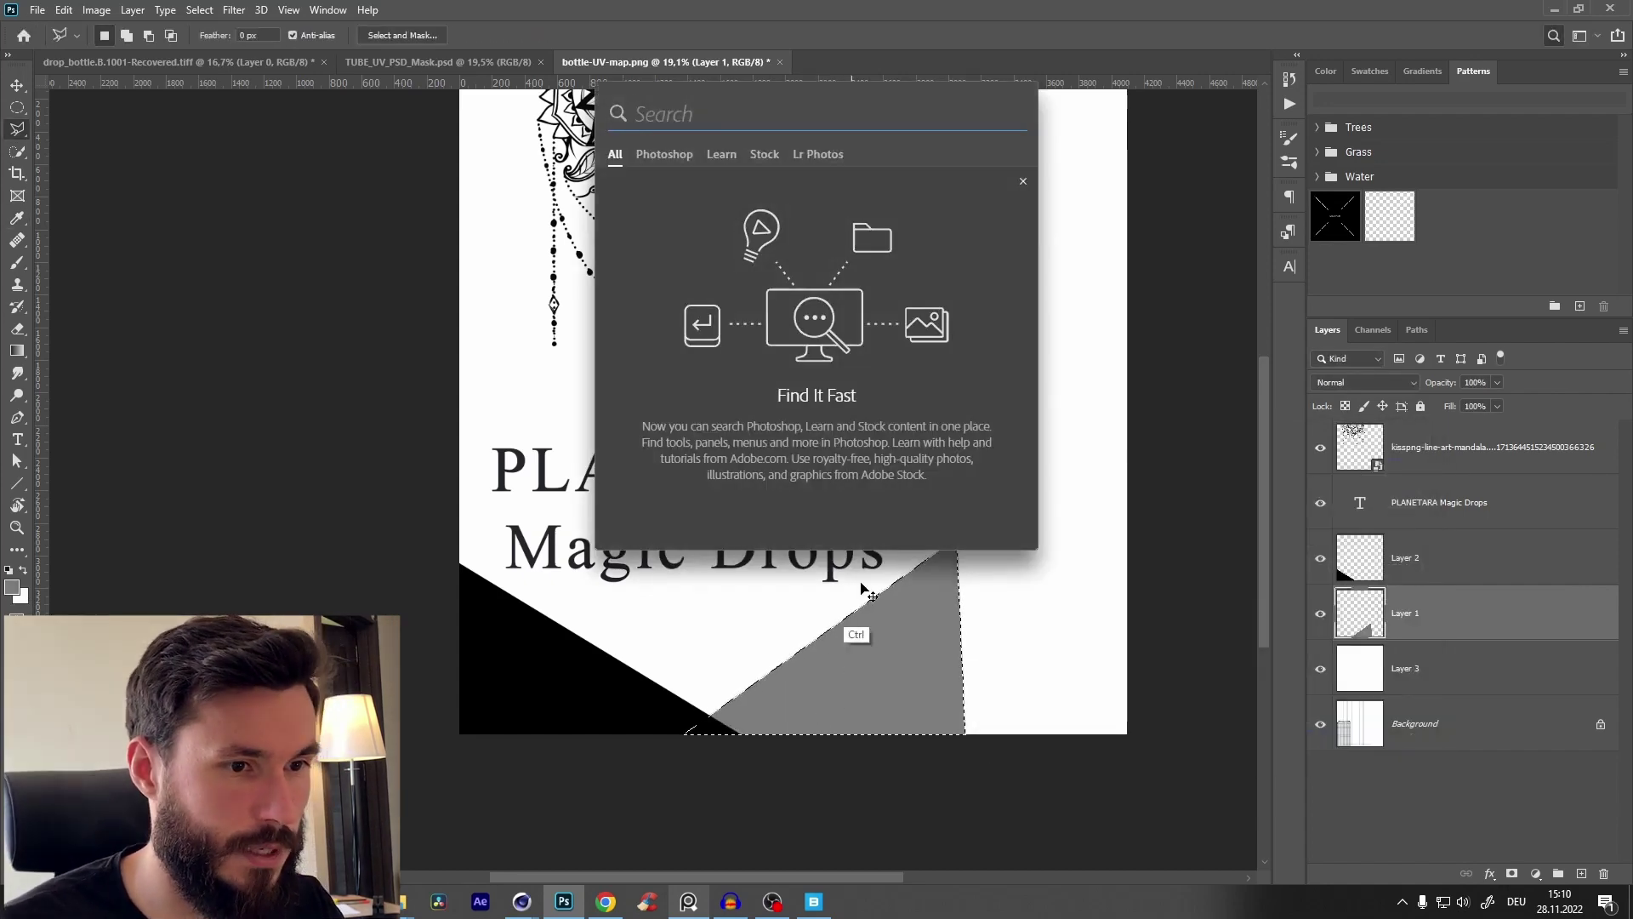
left_click(1081, 143)
left_click_drag(890, 549, 970, 579)
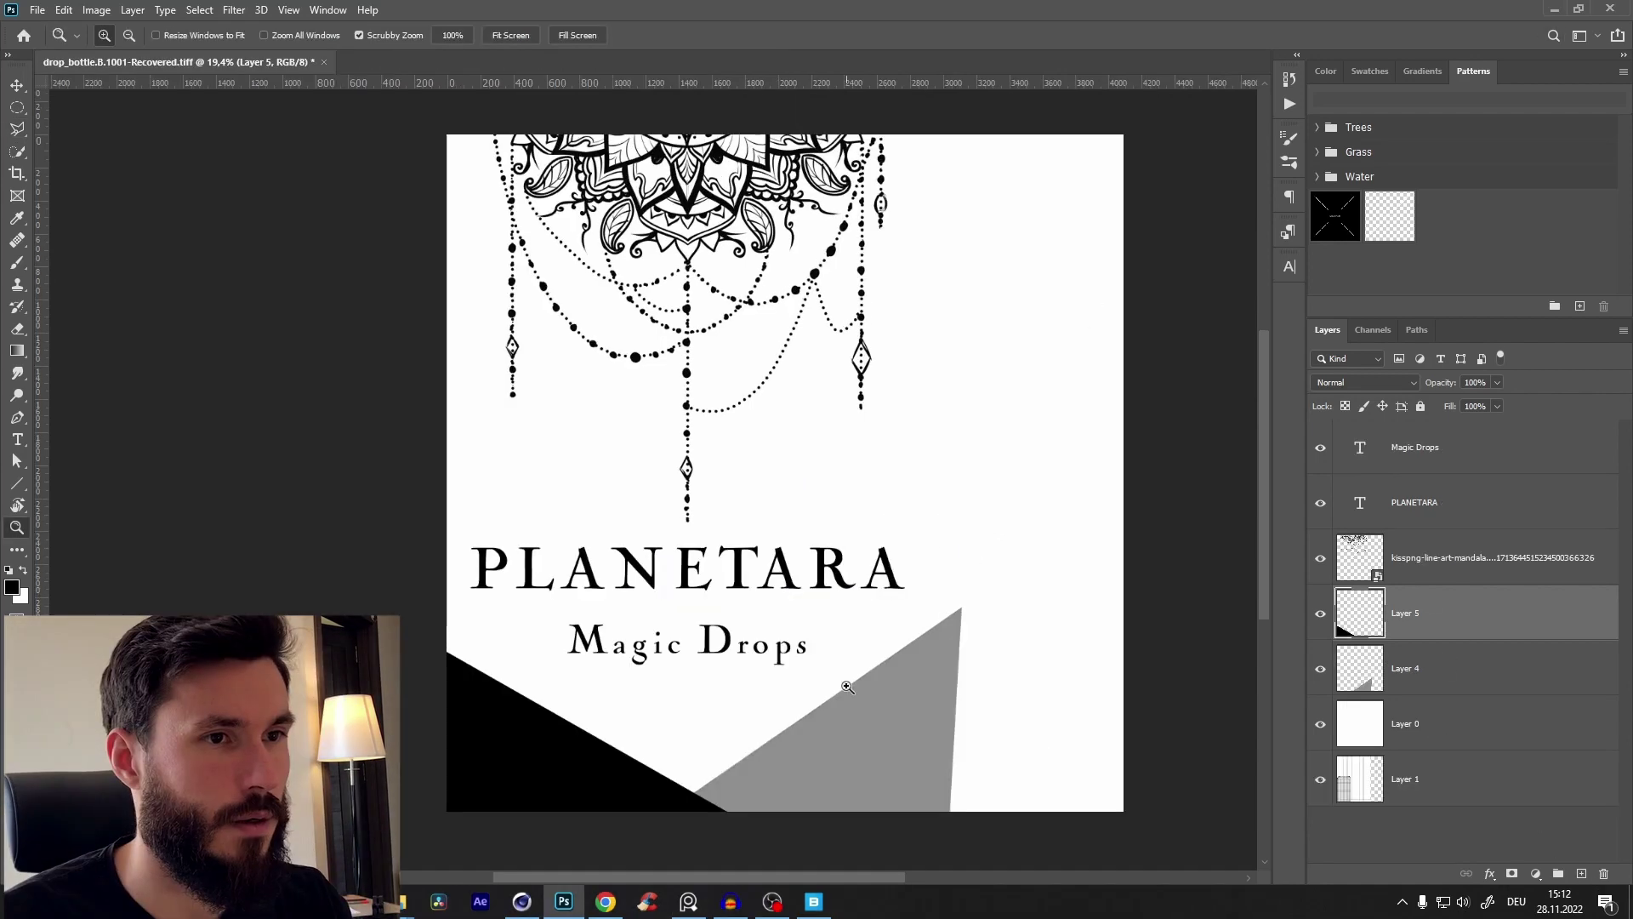
Step: In the drop_bottle document, add a layer clipped to the grey triangle and try a black-to-white radial gradient on it
mouse_move(773, 553)
left_mouse_down()
mouse_move(748, 514)
mouse_move(748, 548)
mouse_move(778, 523)
left_mouse_up()
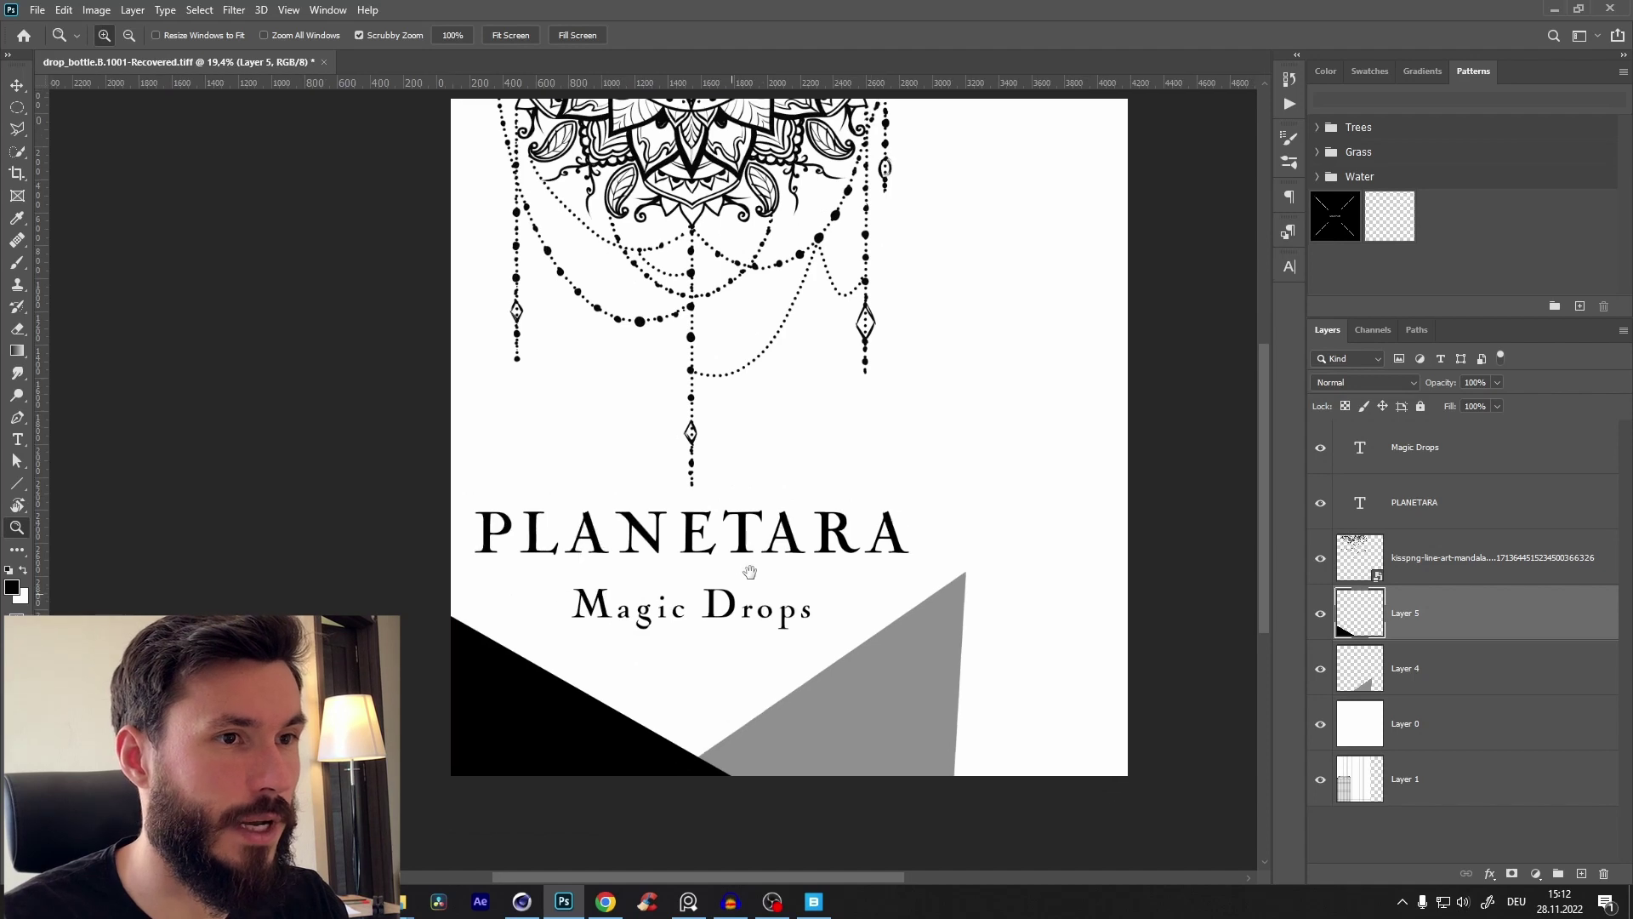
left_click_drag(696, 598, 682, 608)
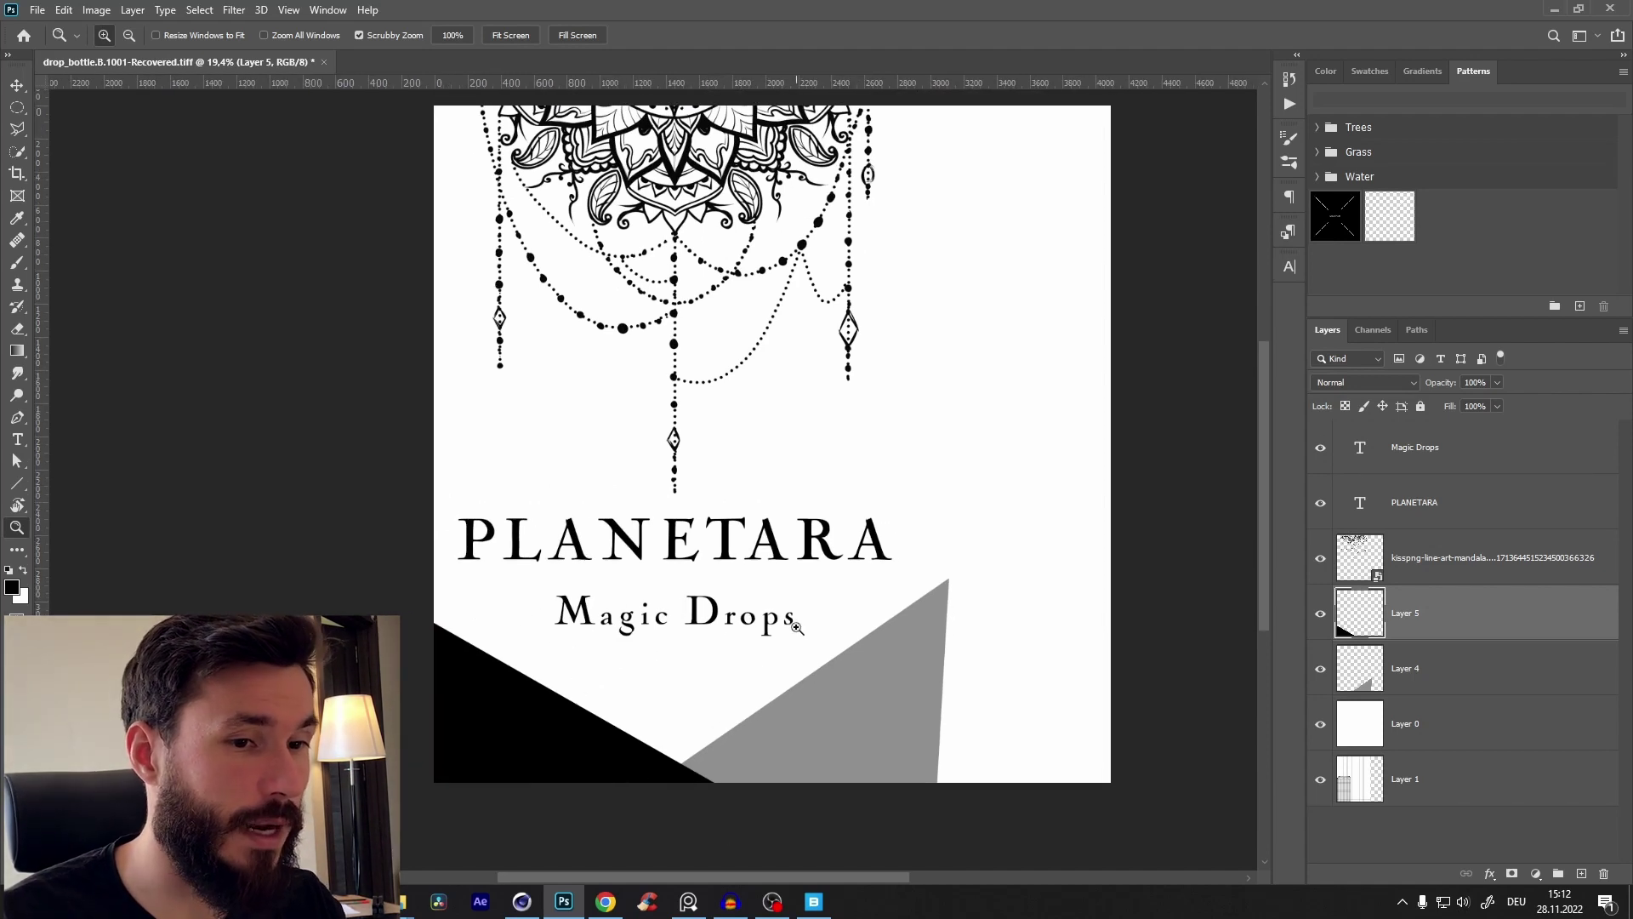
left_click(1447, 663)
key("ctrl+alt+shift+n")
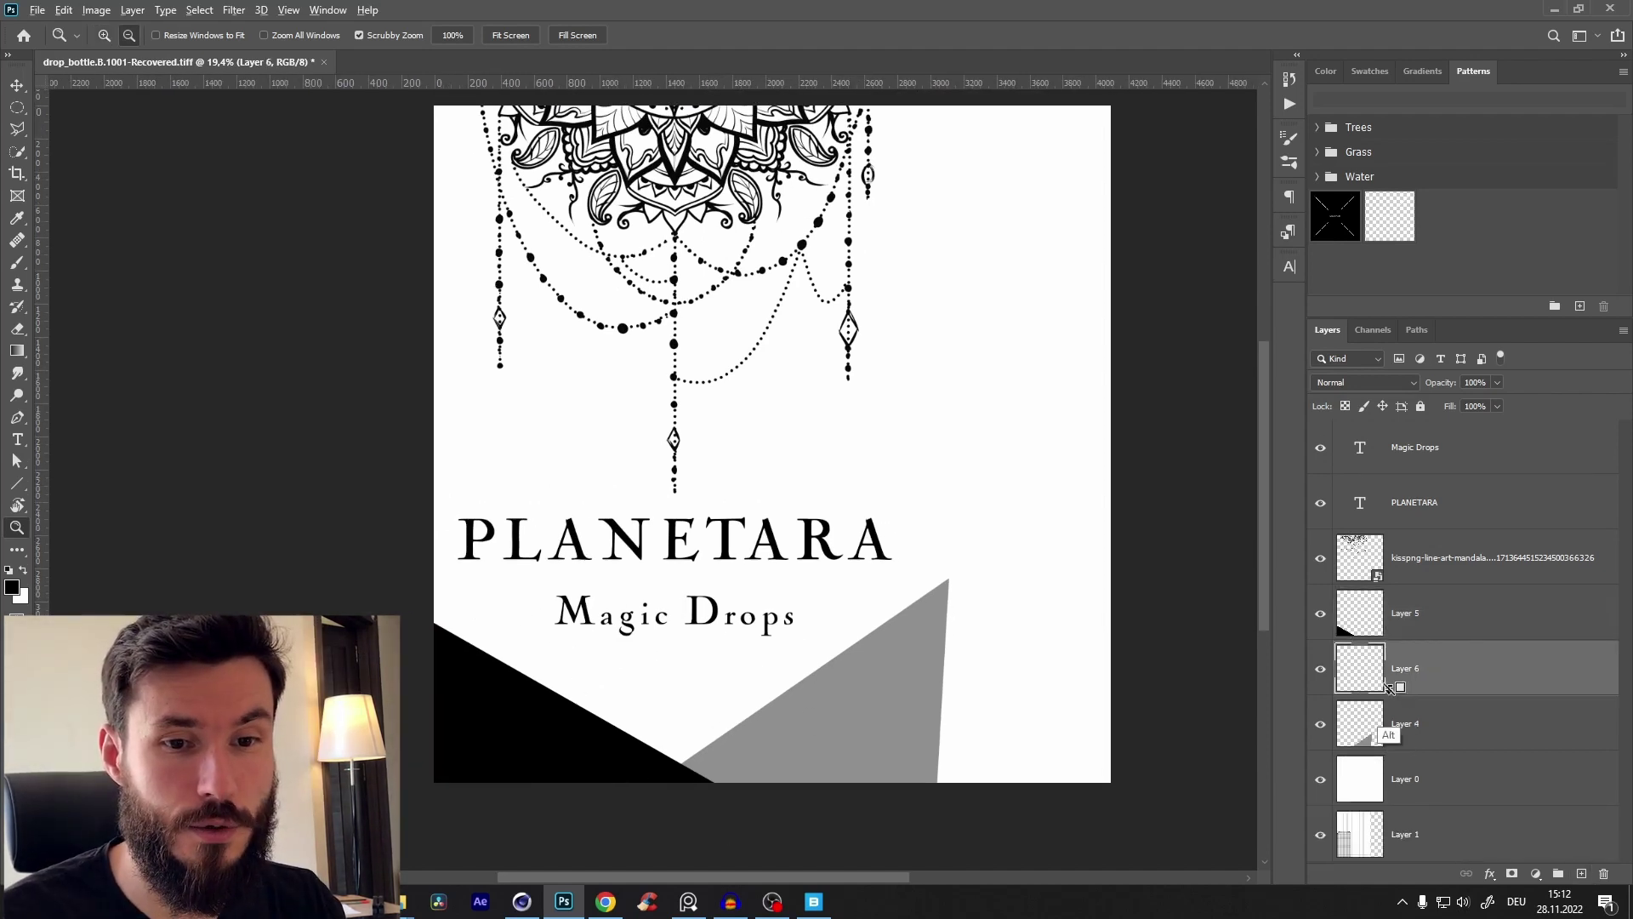
left_click(1388, 689, "alt")
key("g")
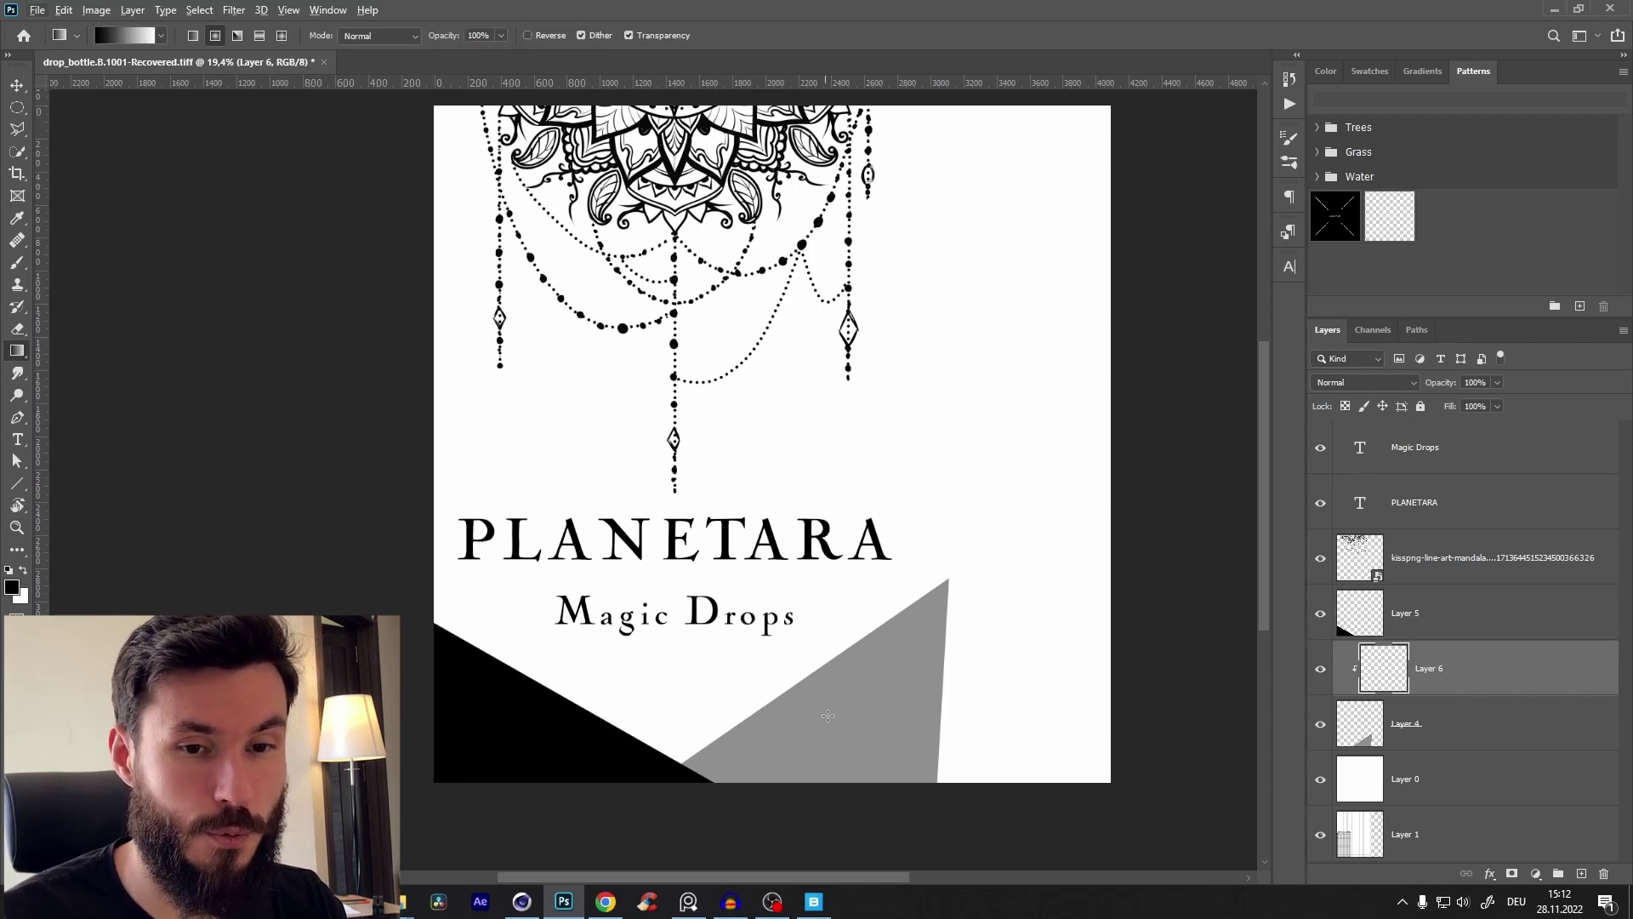
left_click_drag(820, 721, 931, 646)
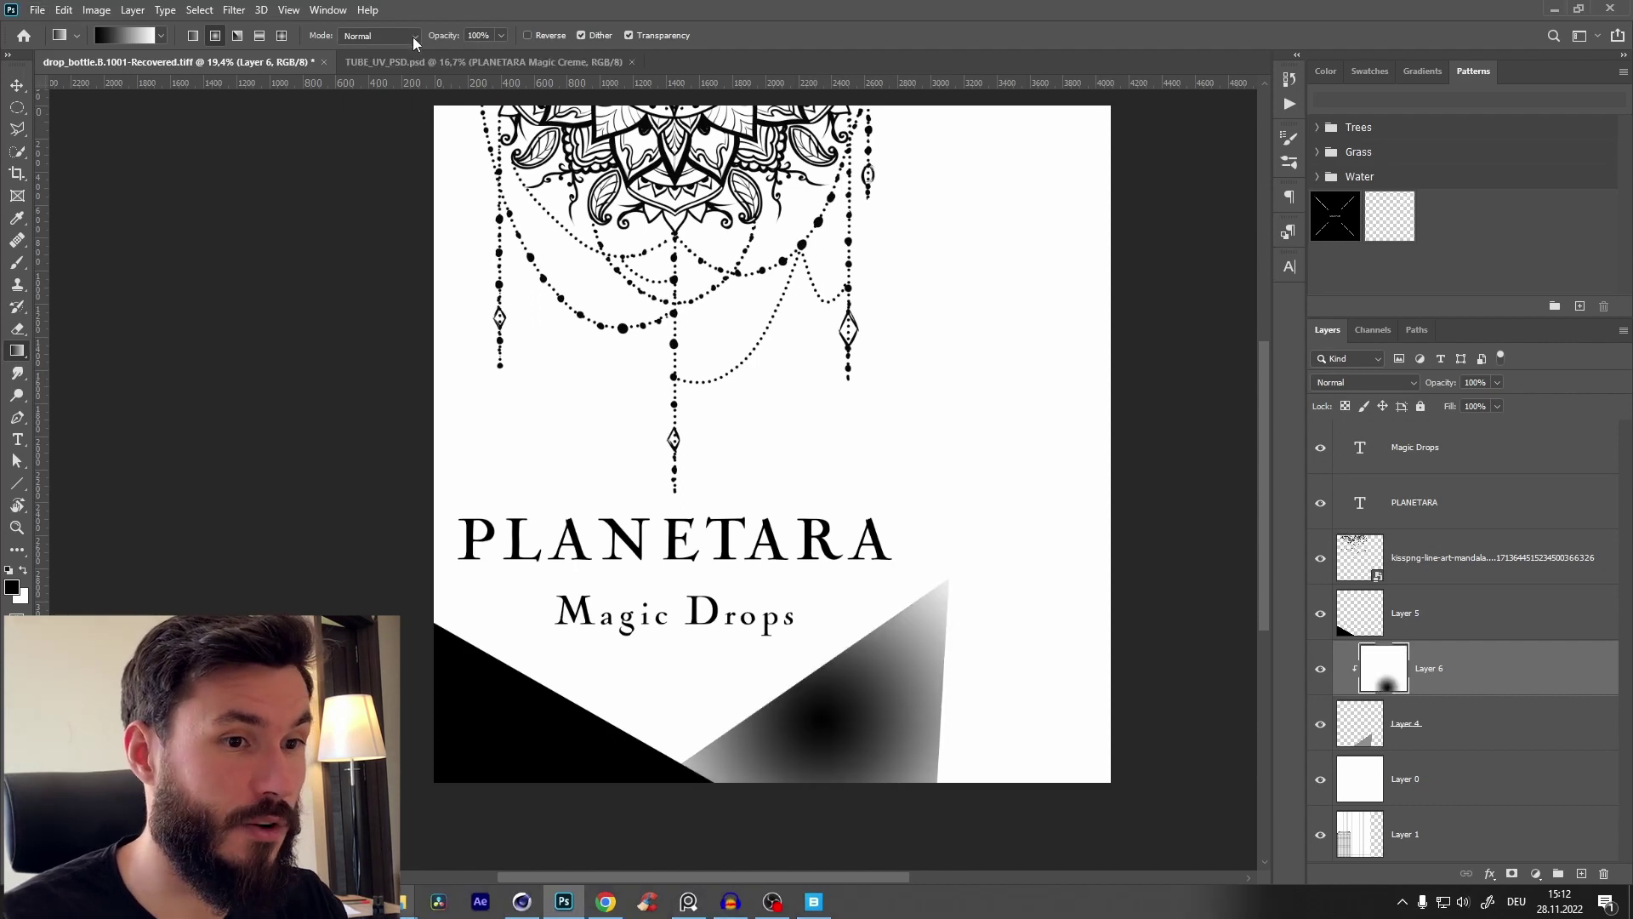
Step: In TUBE_UV_PSD.psd, sample the gold triangle's light gold as the foreground colour and its dark orange as the background colour
left_click(412, 62)
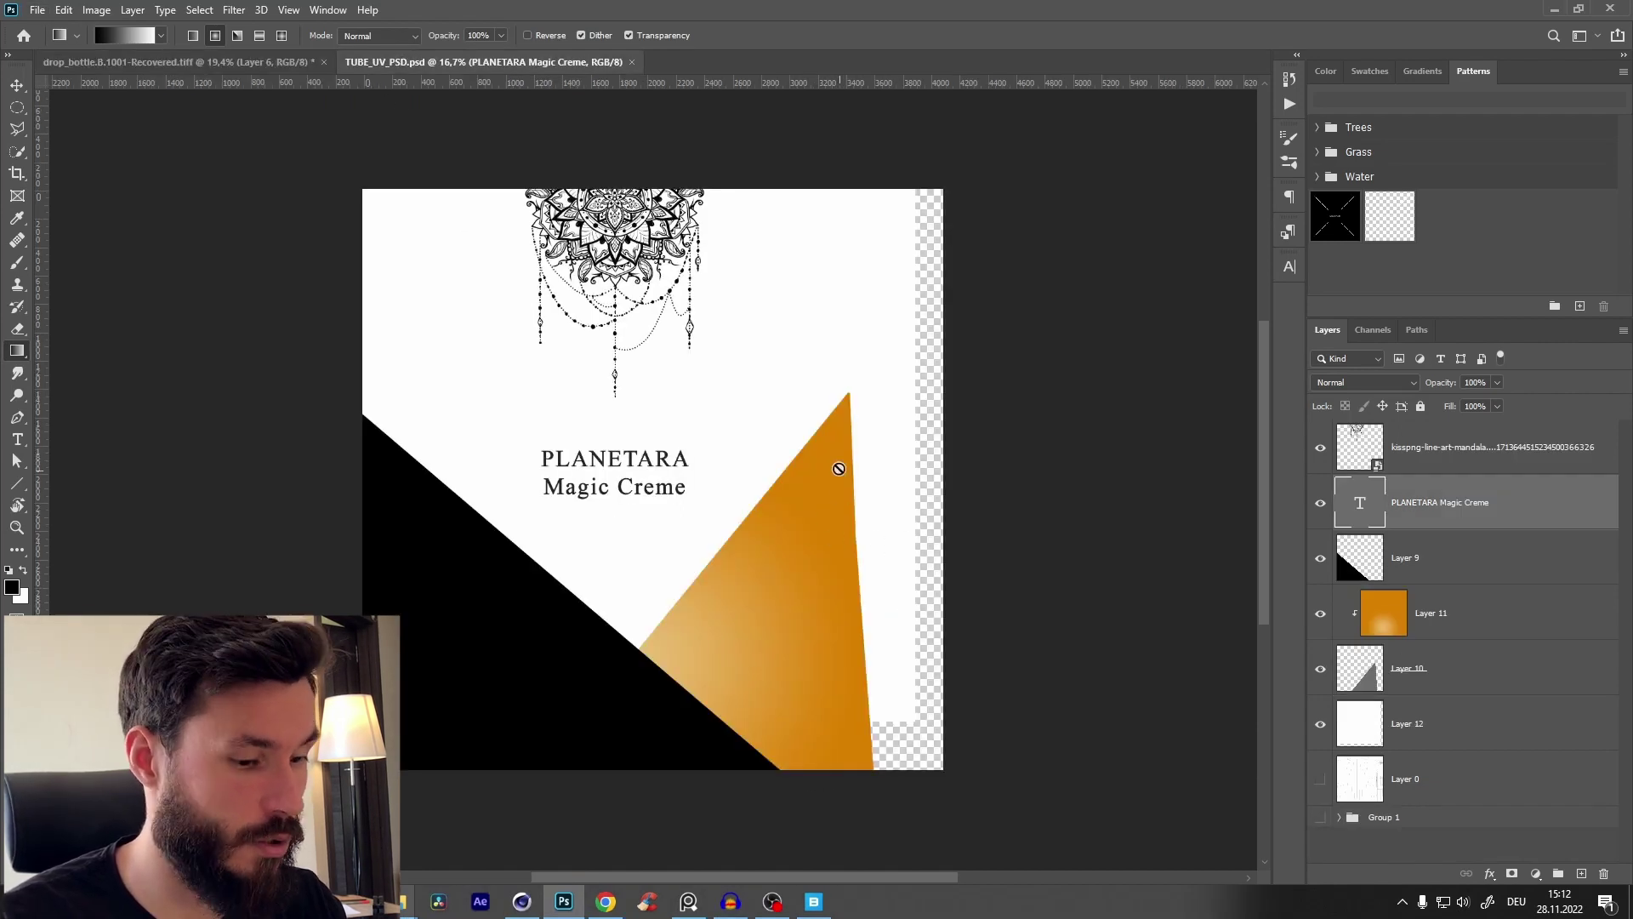
left_click(1438, 629)
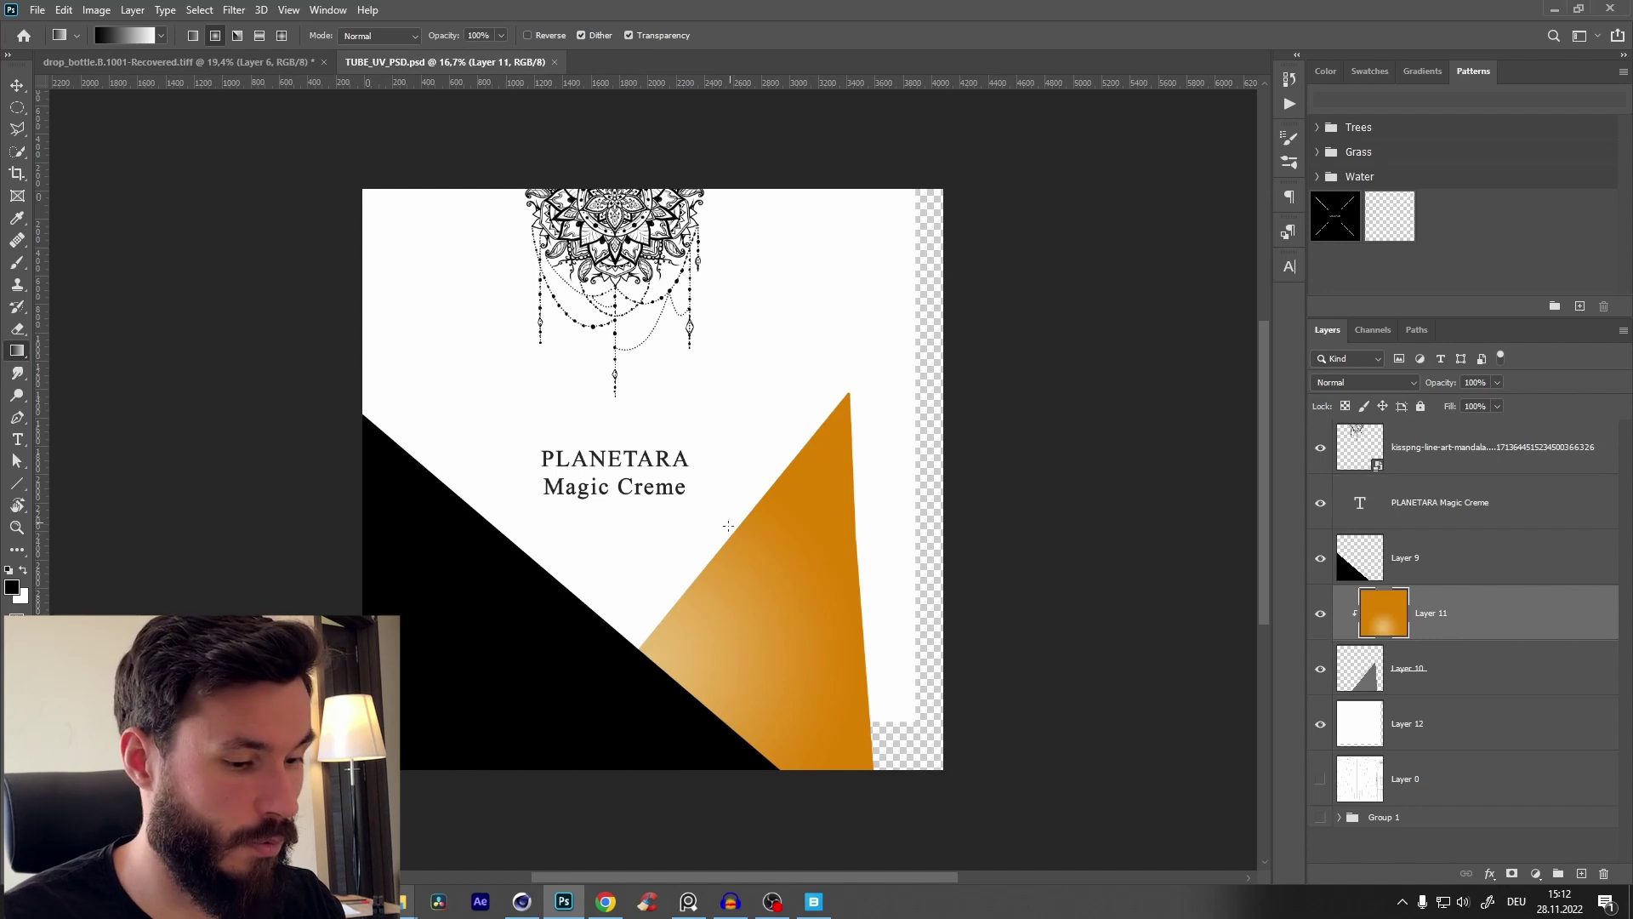
key("b")
left_click(853, 397, "alt")
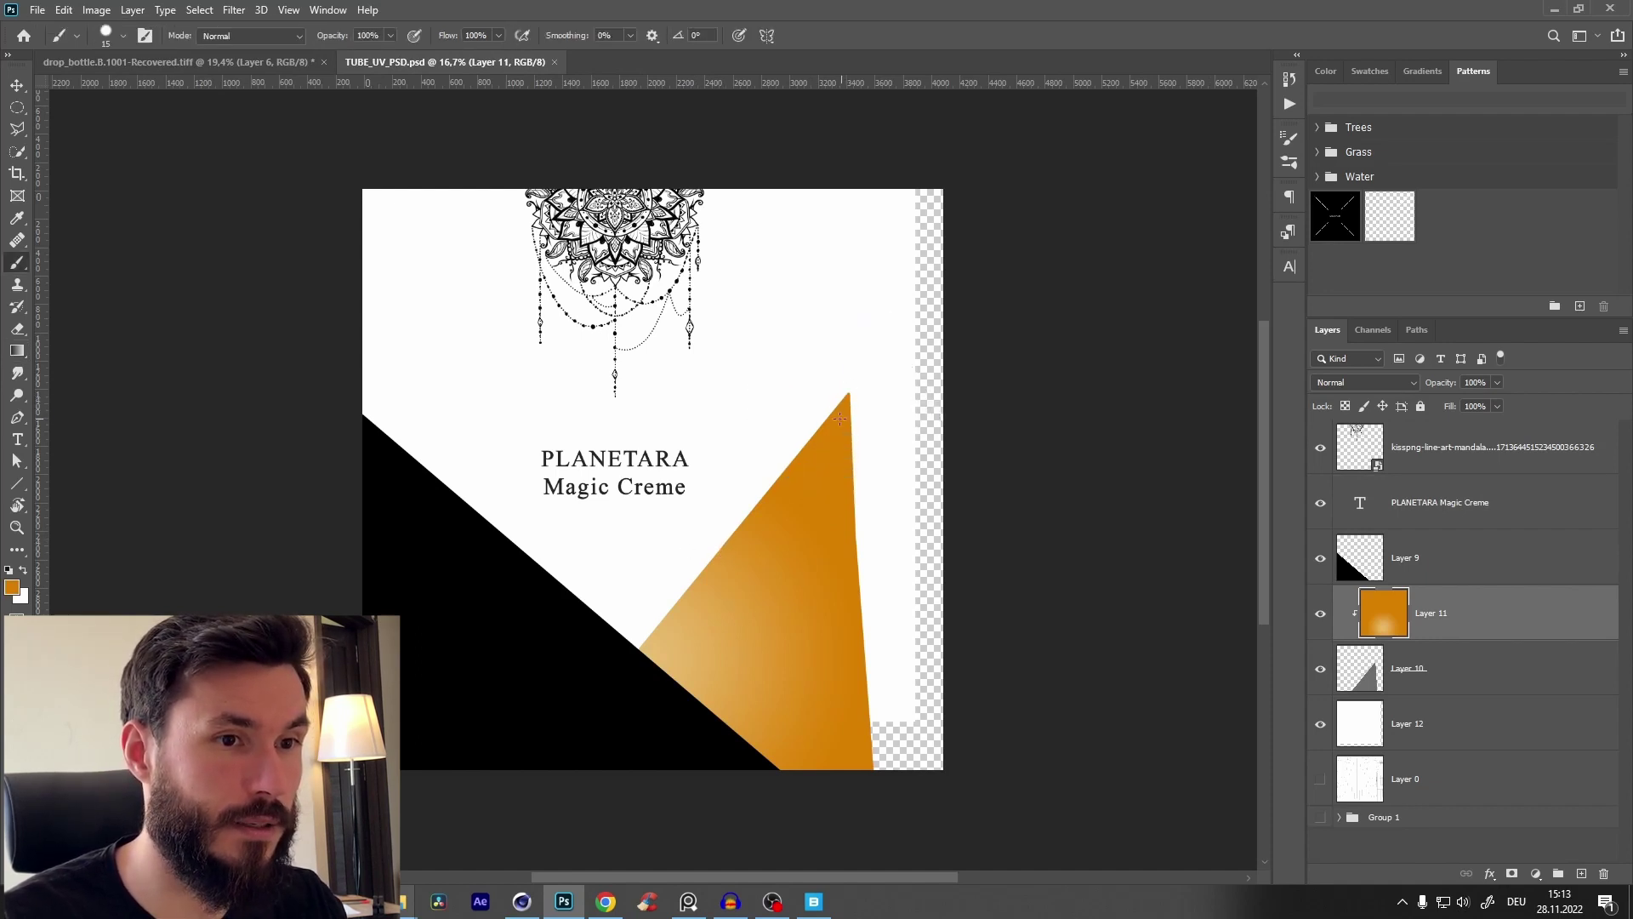
key("x")
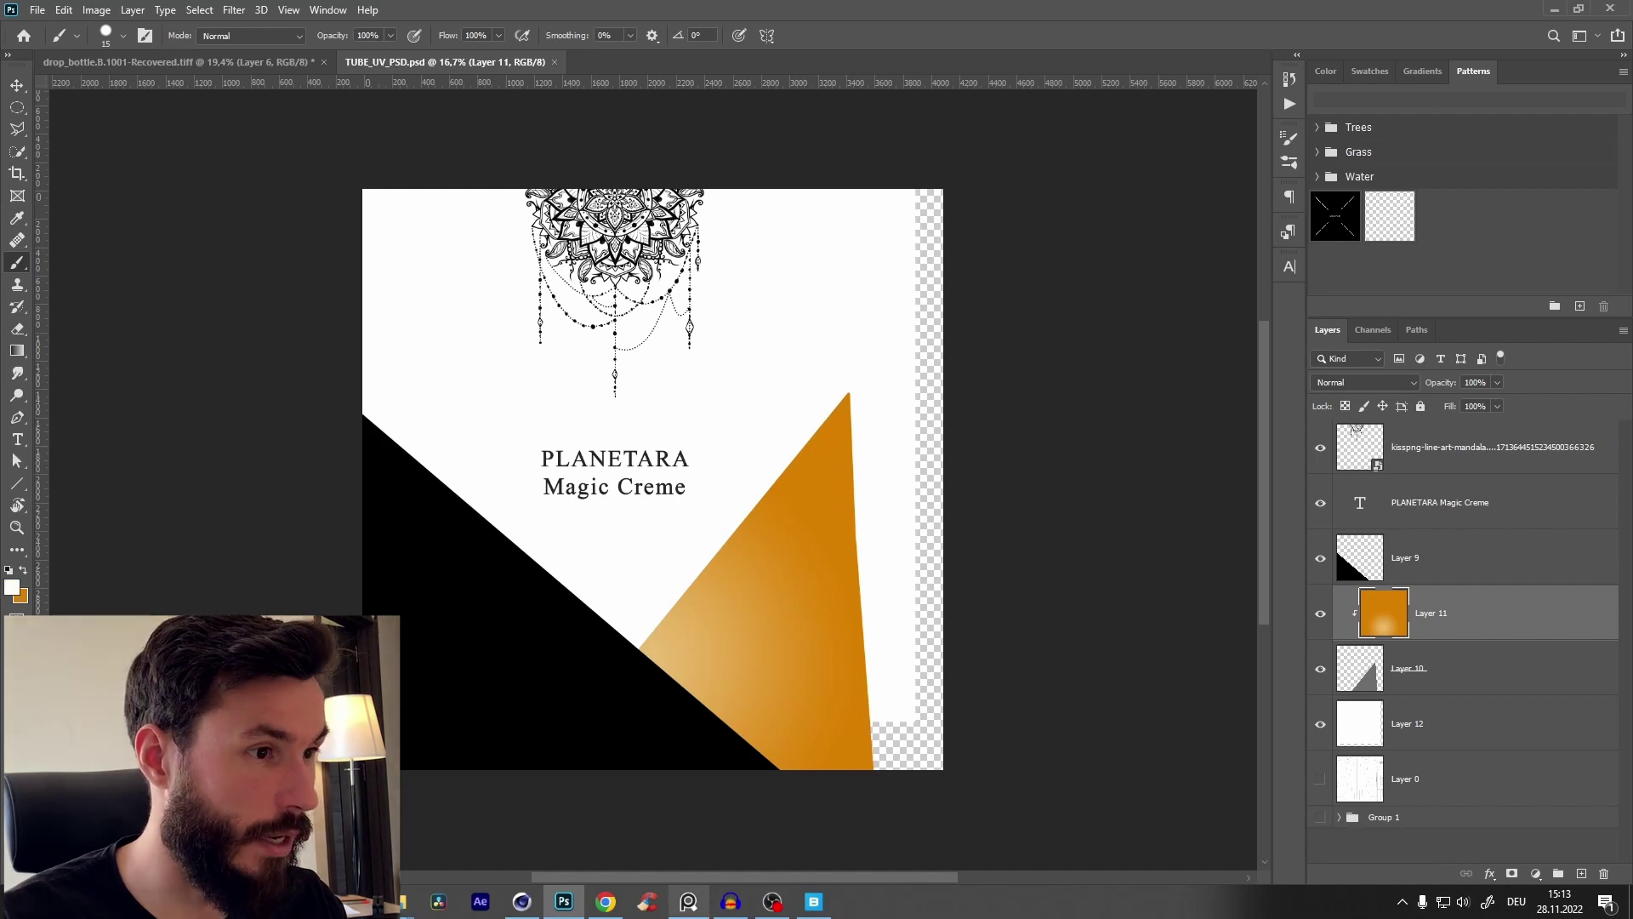
left_click(650, 650, "alt")
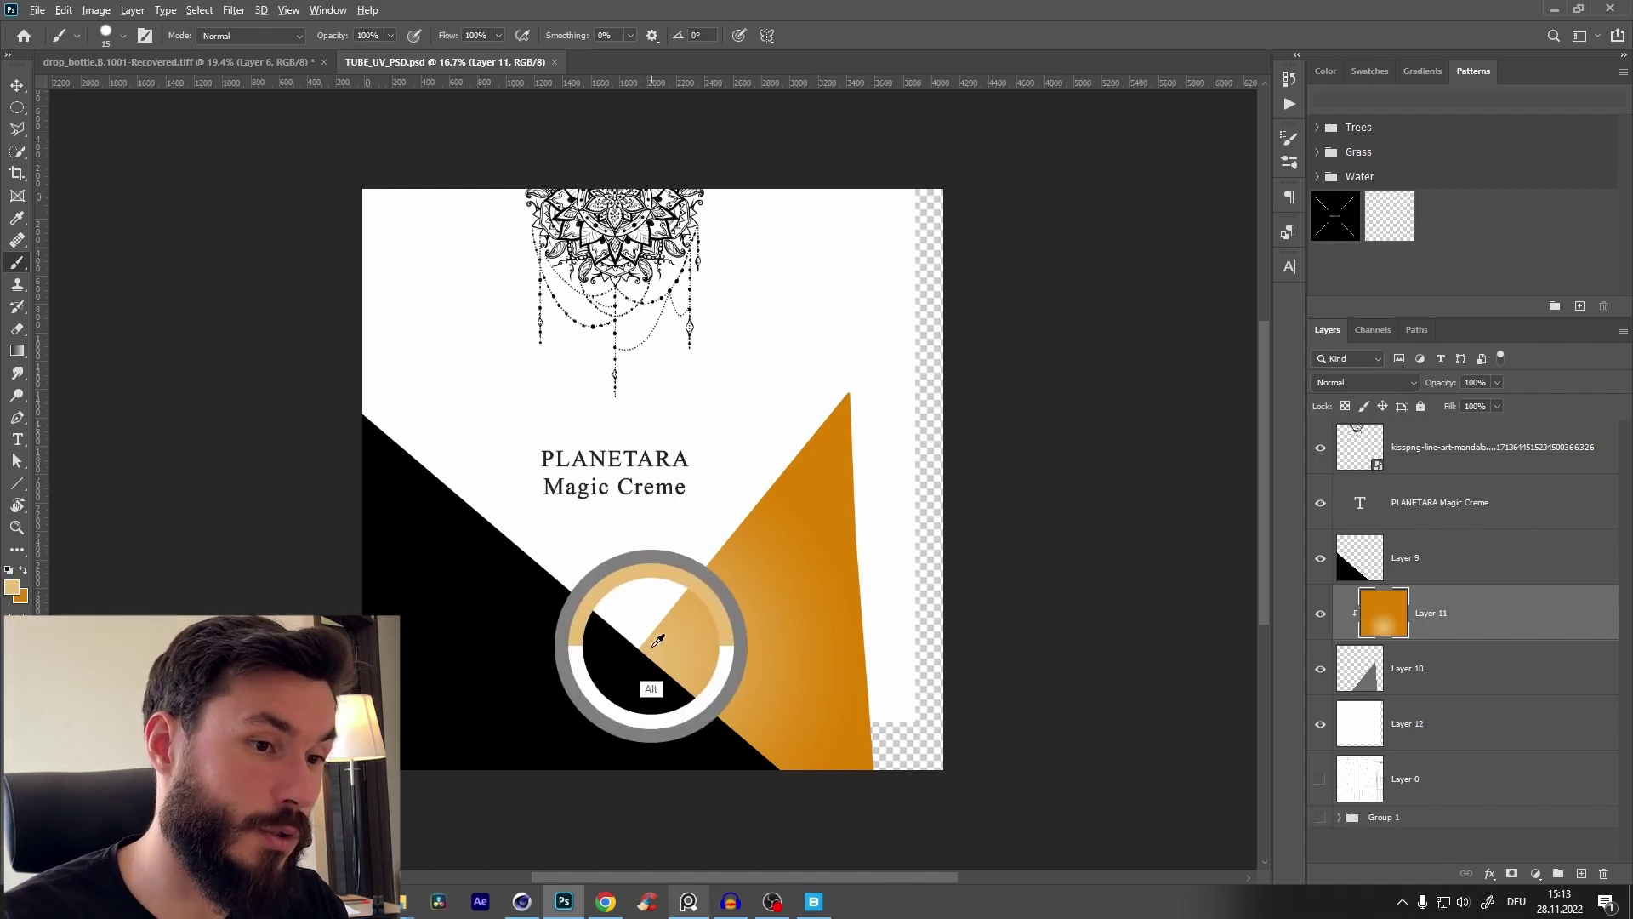
Step: In the drop_bottle document, draw a light-gold to dark-orange radial gradient on the clipped layer, from the triangle's lower-left tip towards its upper-right corner
left_click(228, 63)
left_click_drag(806, 672, 949, 504)
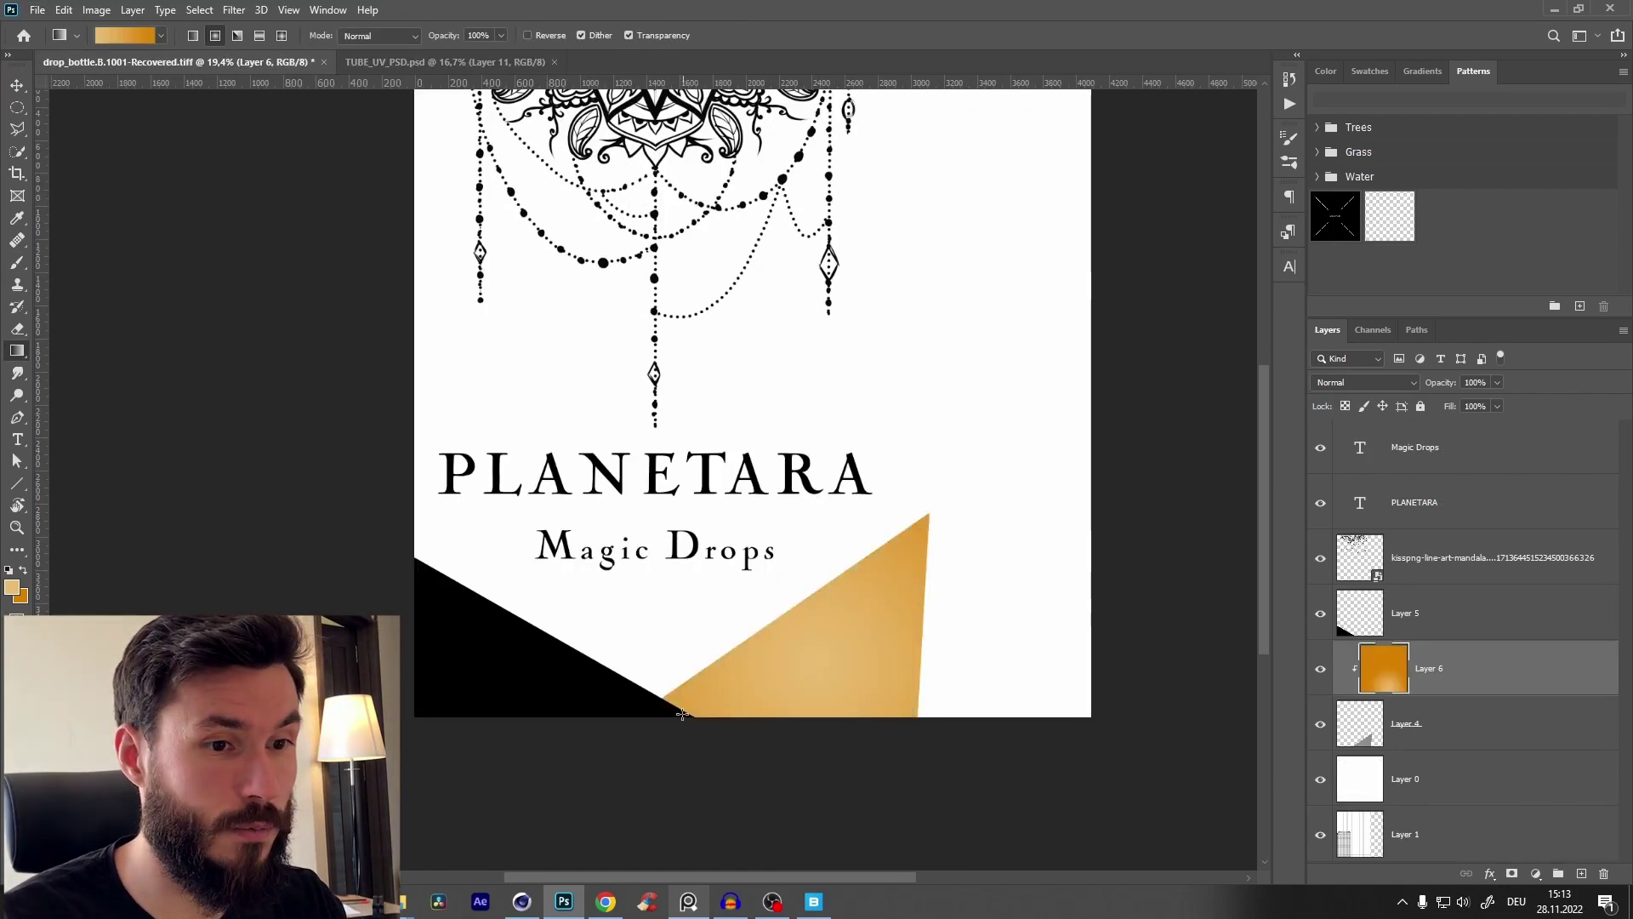
left_click_drag(710, 696, 964, 511)
left_click_drag(680, 720, 949, 581)
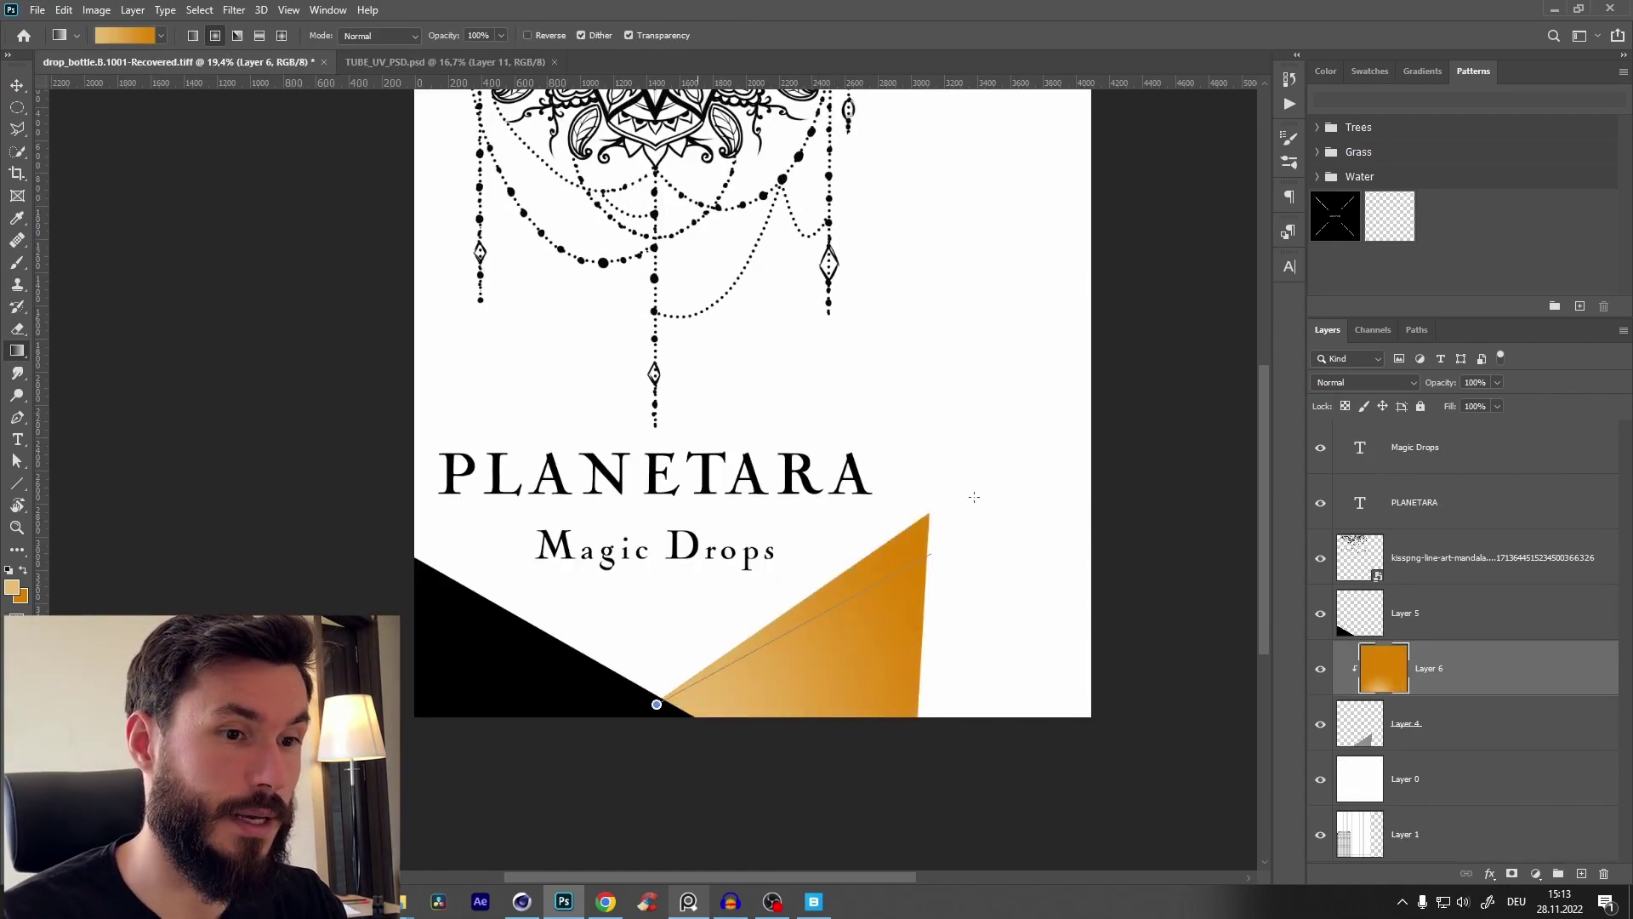
left_click_drag(974, 497, 977, 449)
left_click_drag(723, 420, 722, 496)
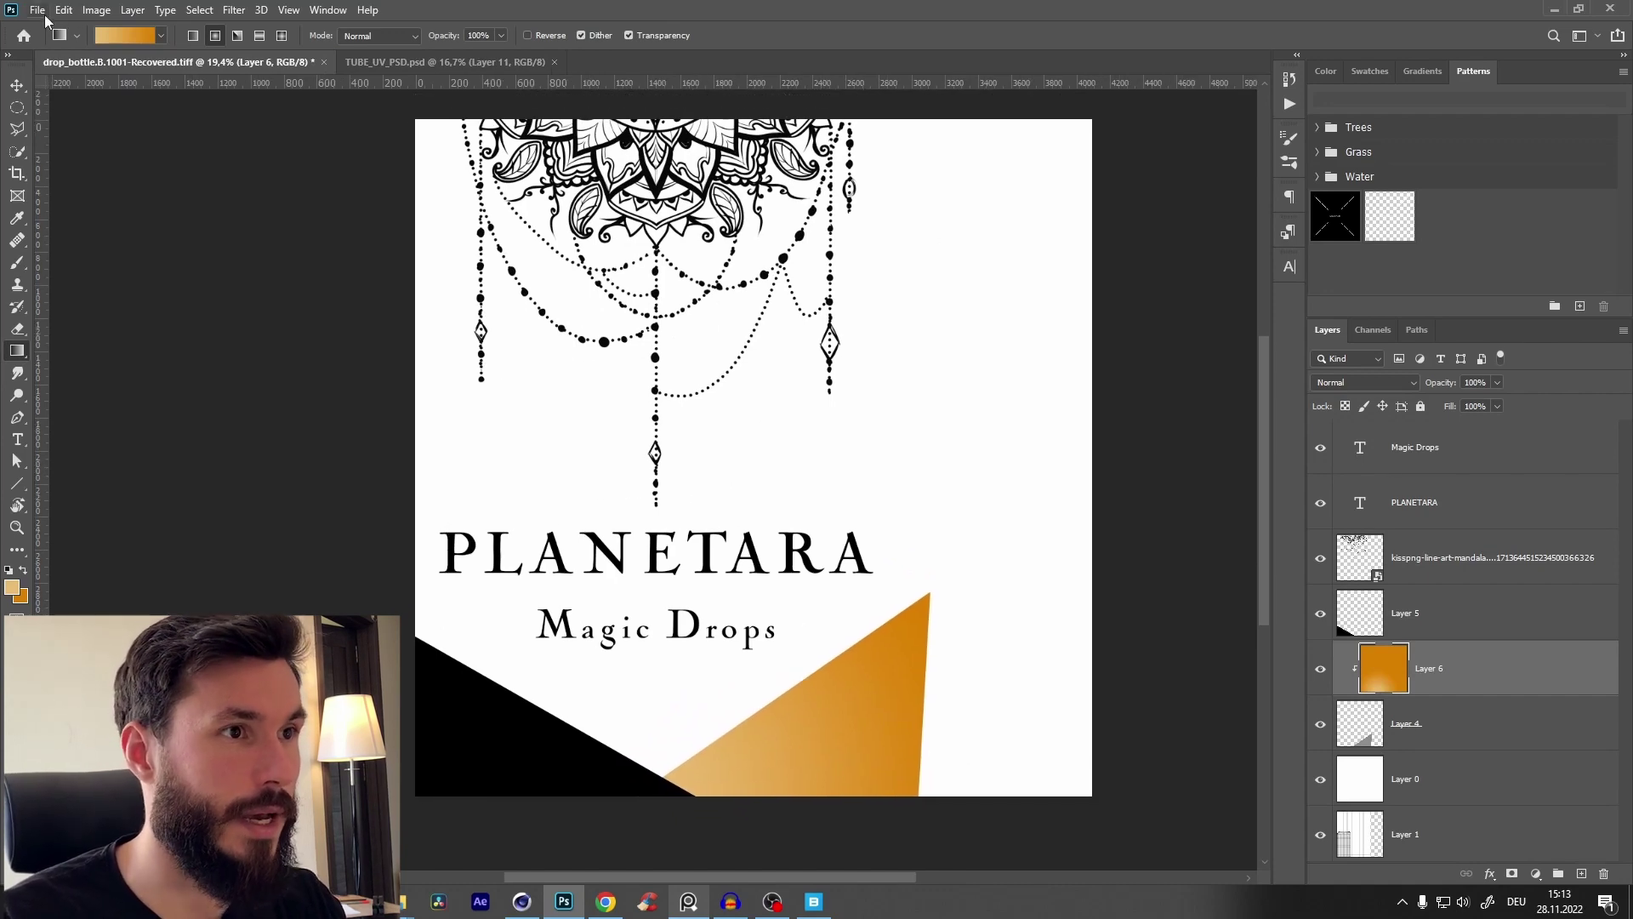
Step: Save the bottle label document in the Assets folder as drop_bottle_uv_label in Photoshop (PSD) format
left_click(37, 10)
left_click(70, 213)
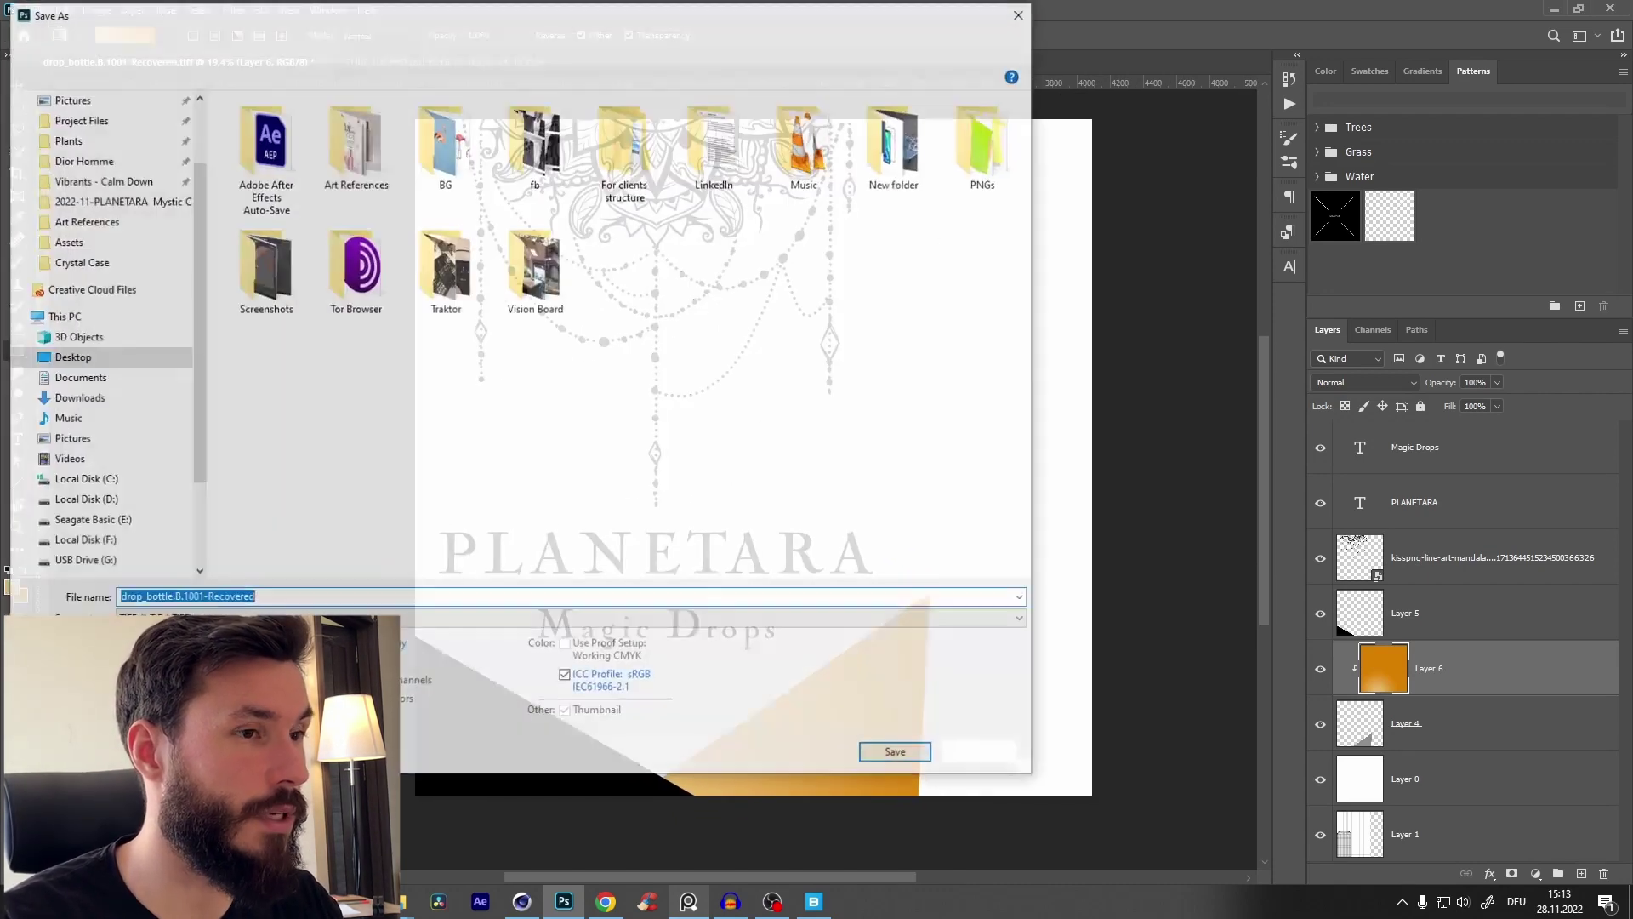
type("drop_bottle")
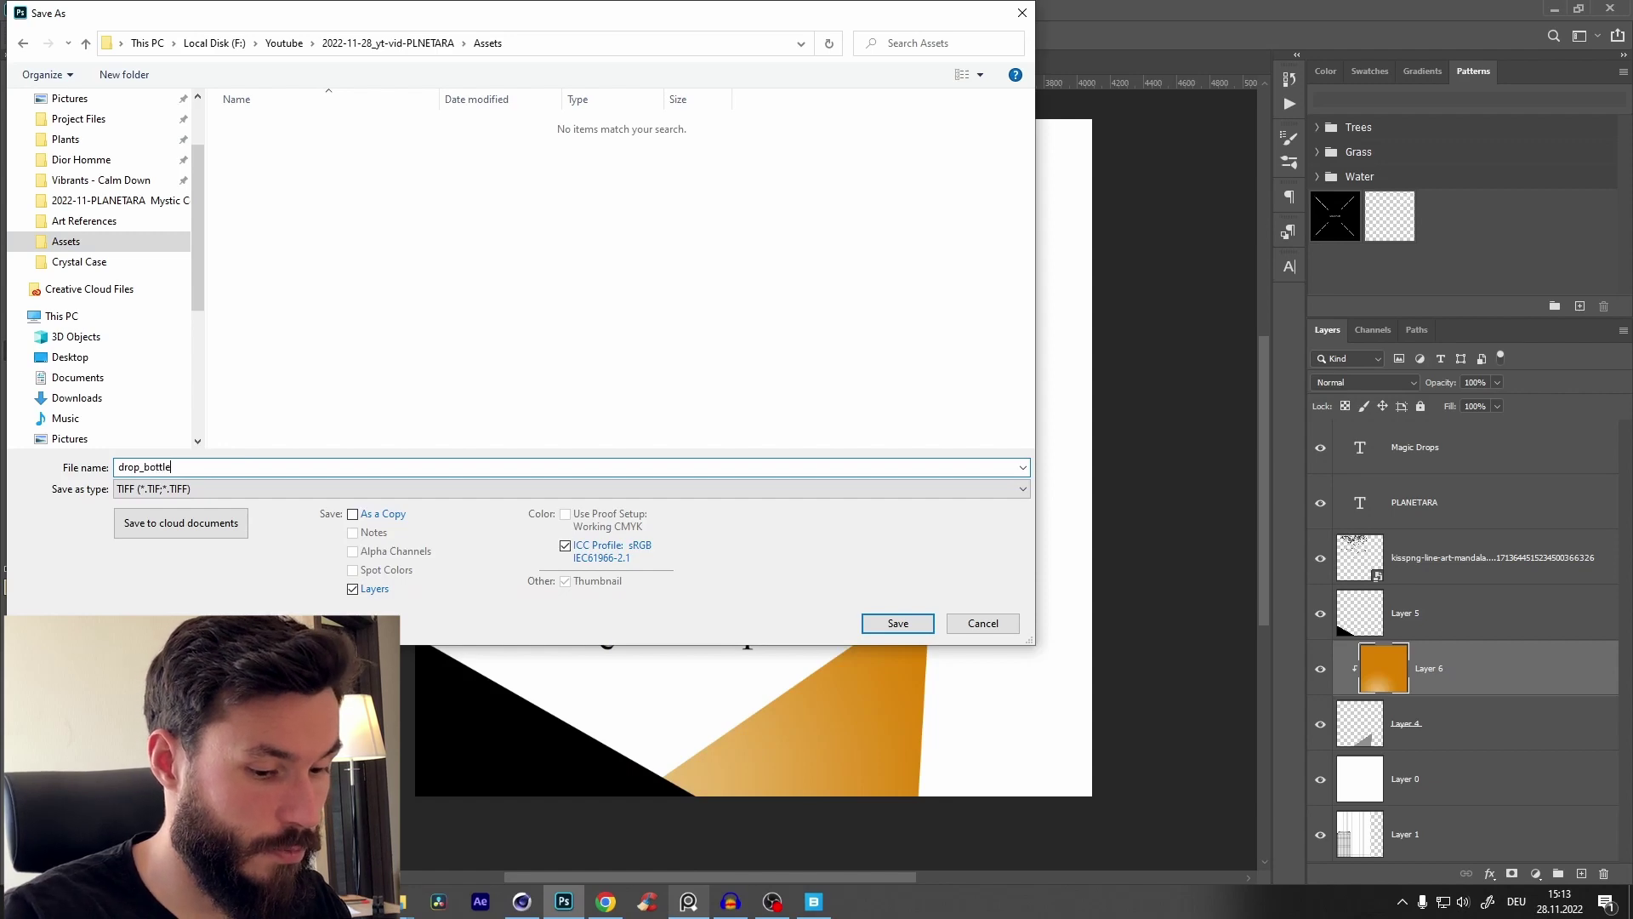
type("_uv_label")
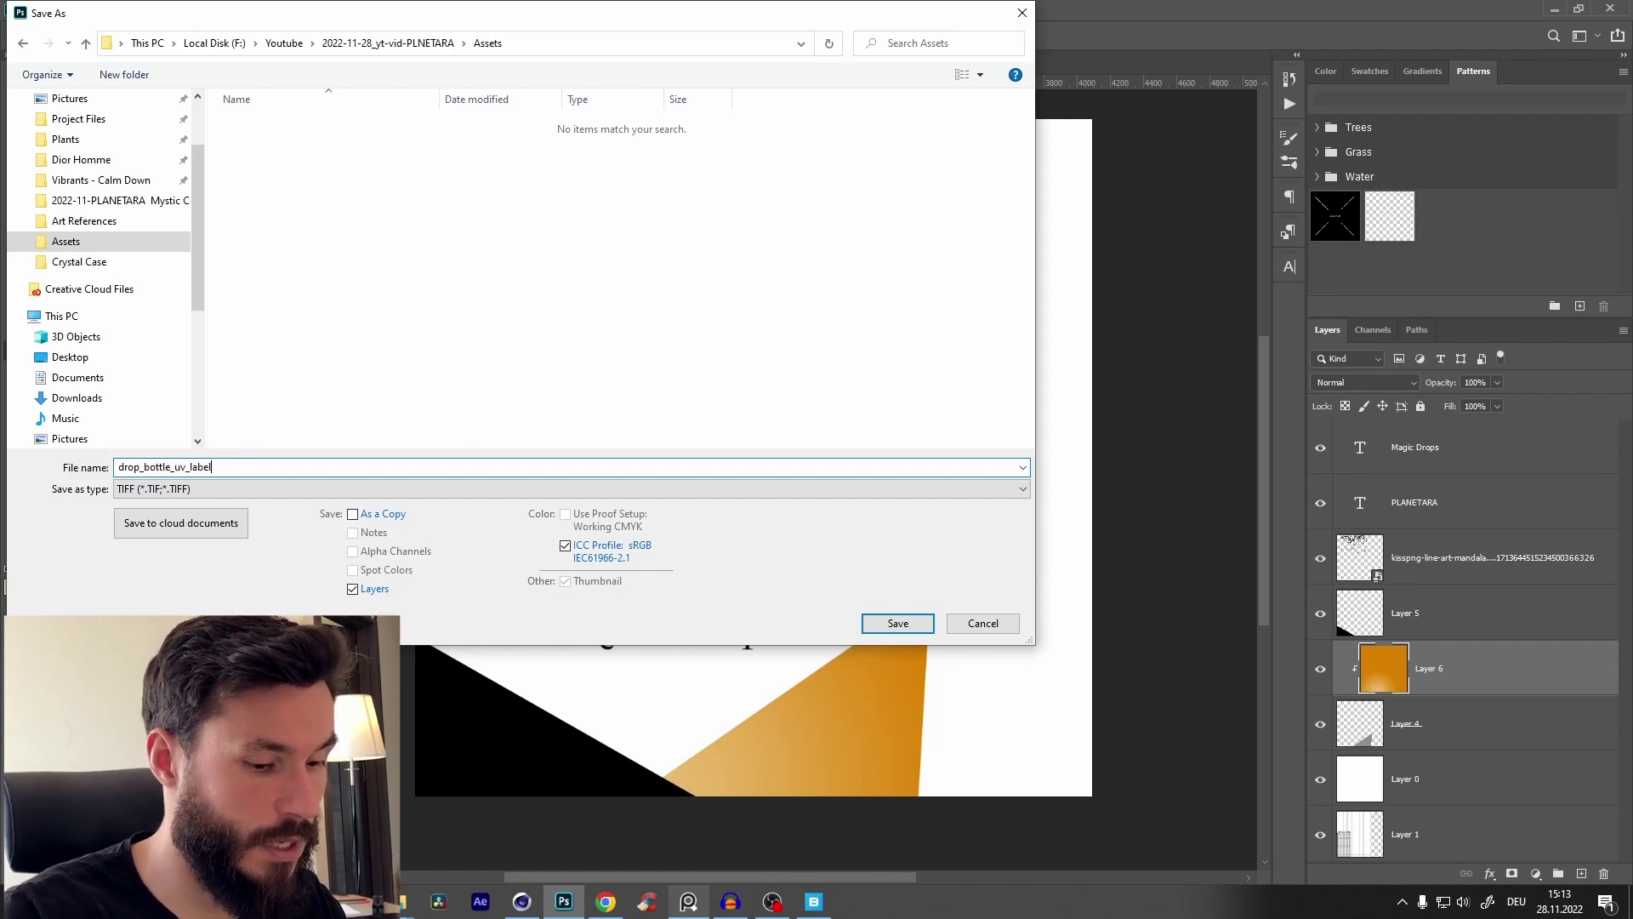
left_click(273, 489)
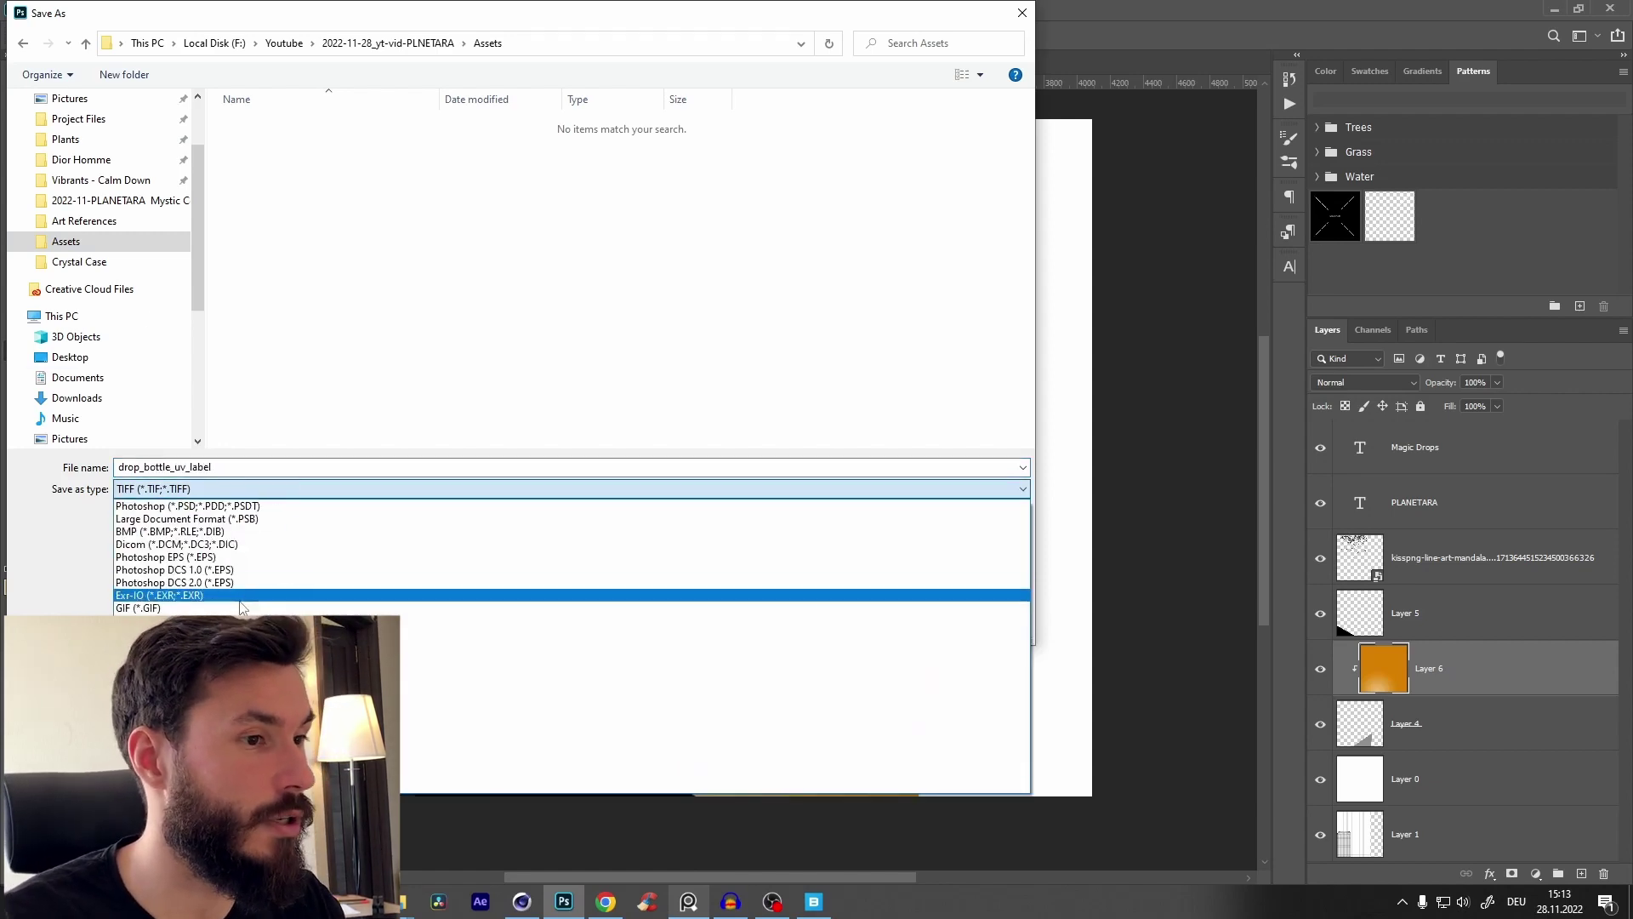
left_click(187, 505)
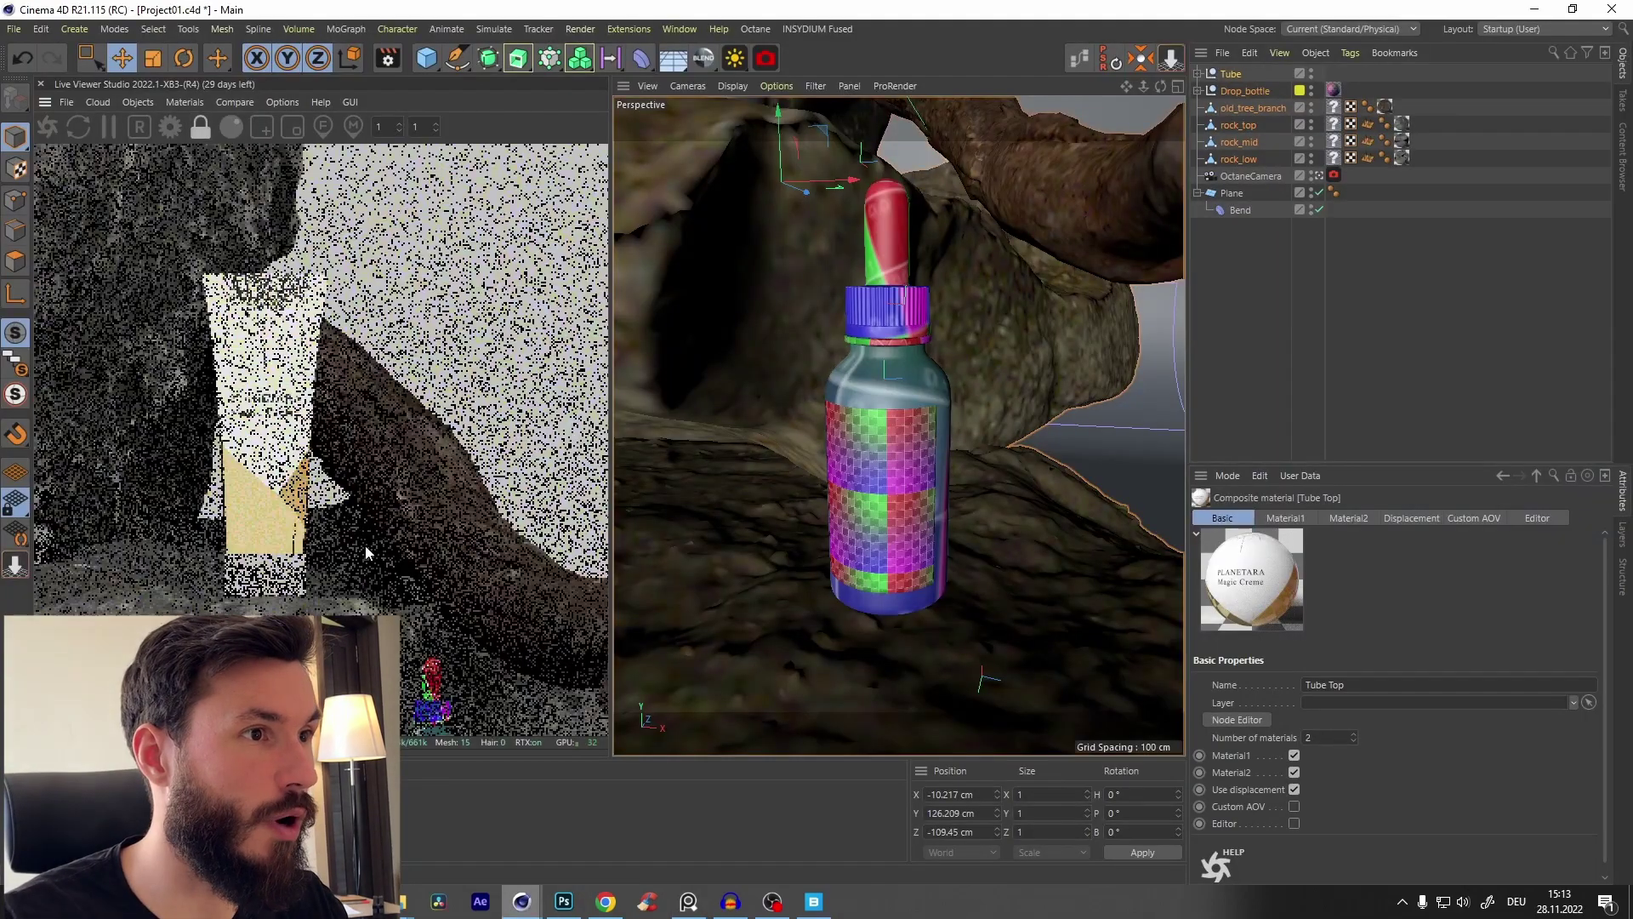
Step: Switch to Cinema 4D and limit the live render to a region around the dropper bottle
left_click_drag(462, 646, 315, 324)
left_click(263, 126)
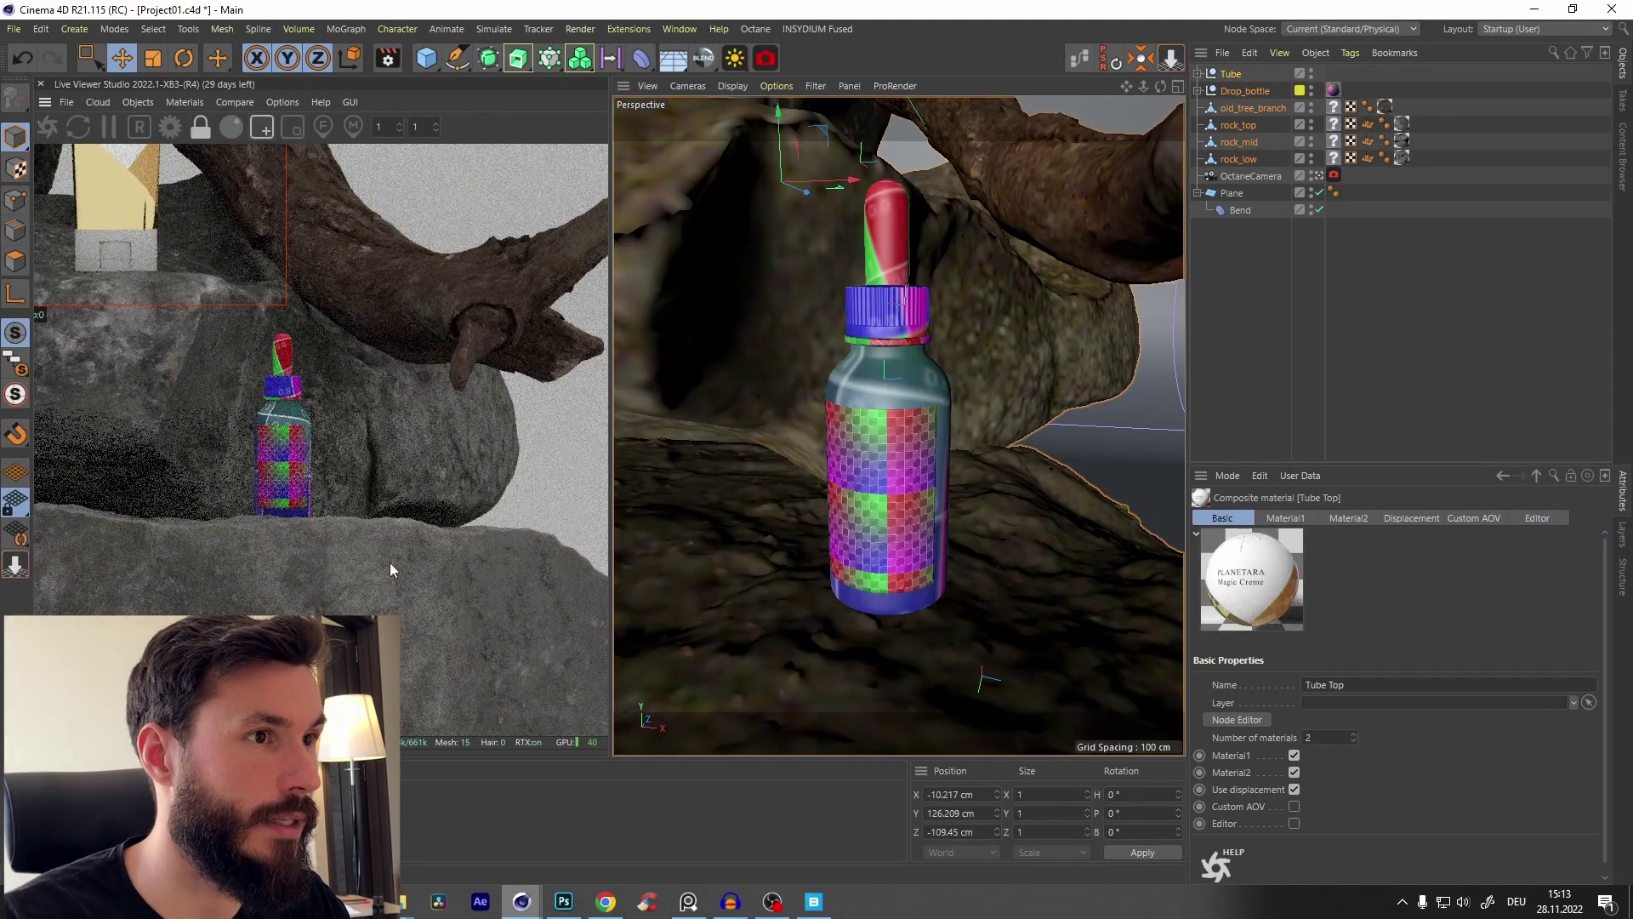
left_click_drag(389, 563, 392, 569)
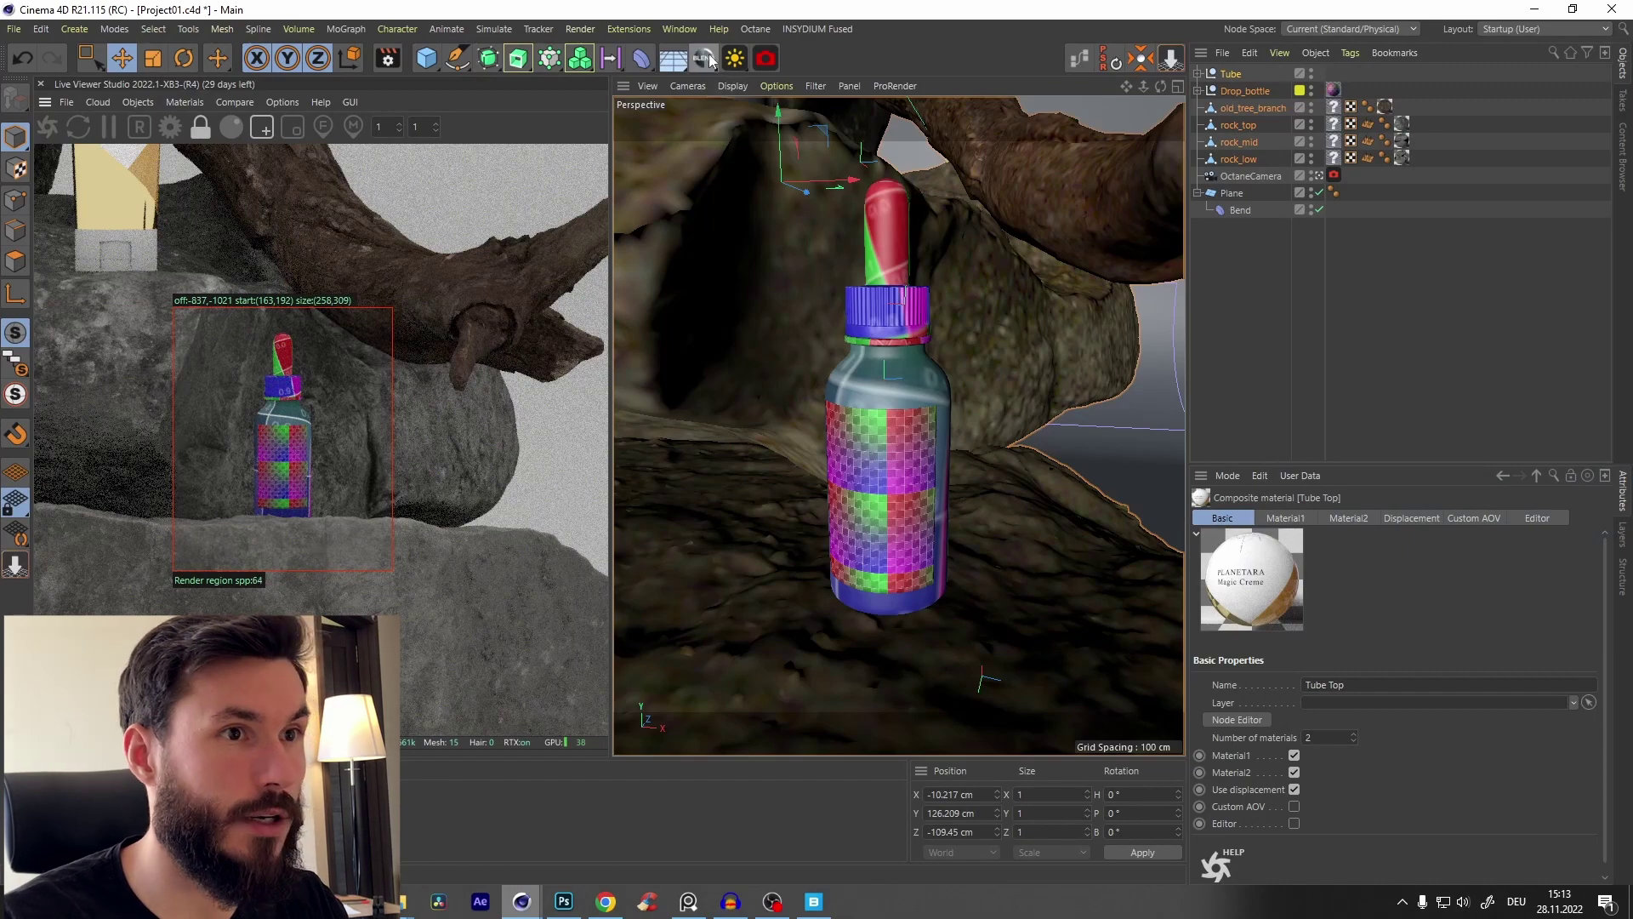
Step: Create an Octane composite material and name it Bottle Label
left_click_drag(711, 61, 823, 257)
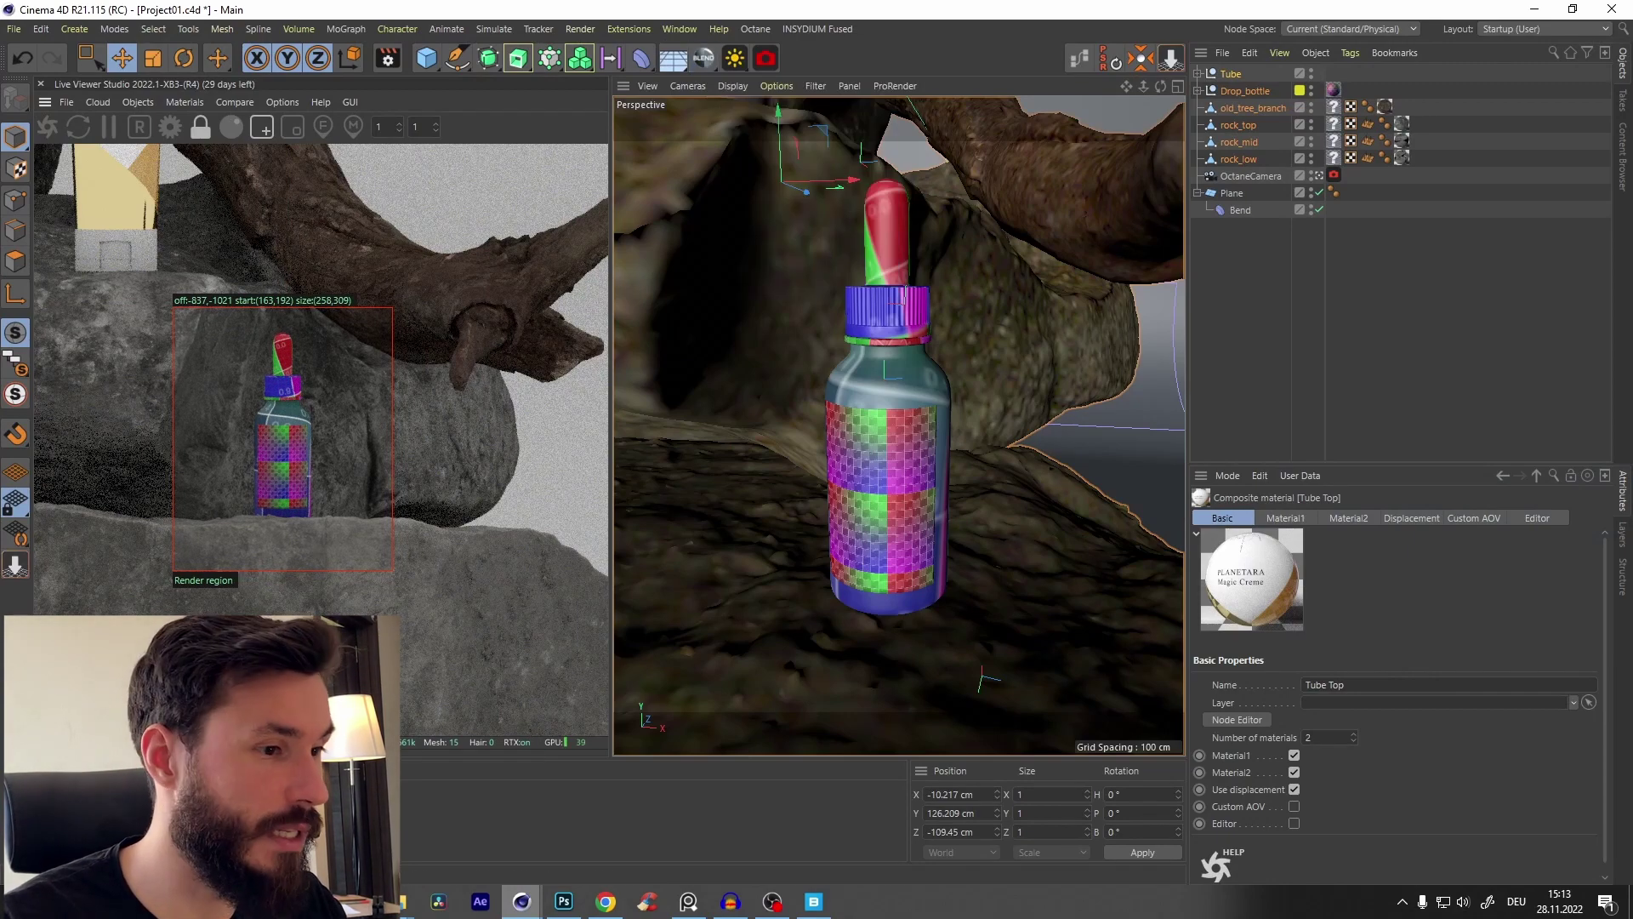
type("Bottle Label")
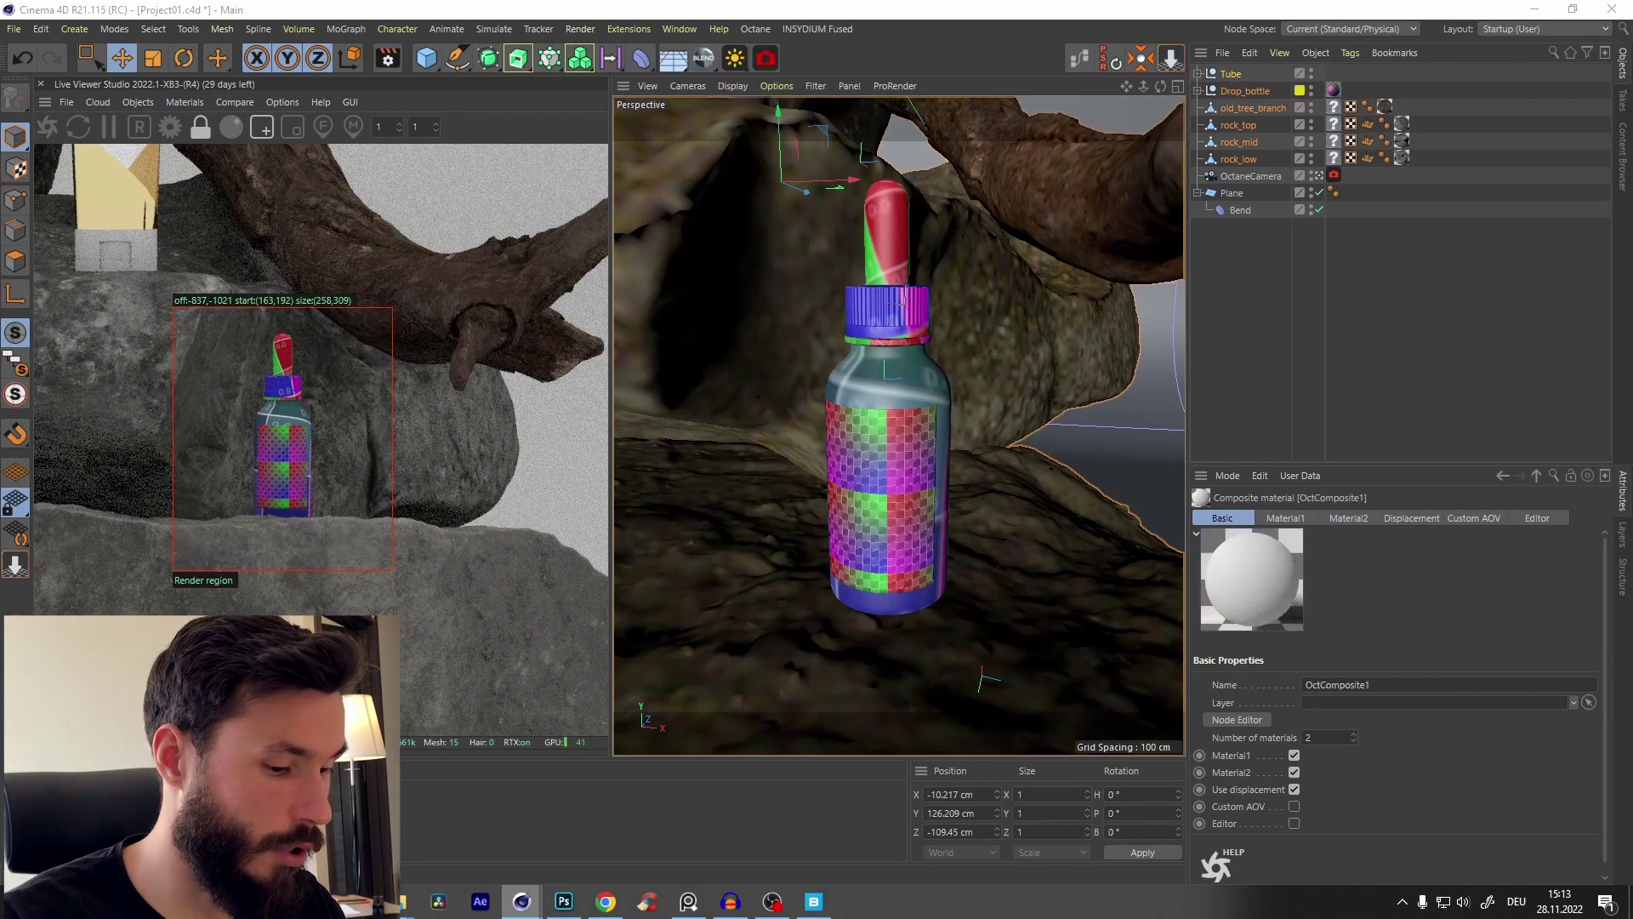
key("Return")
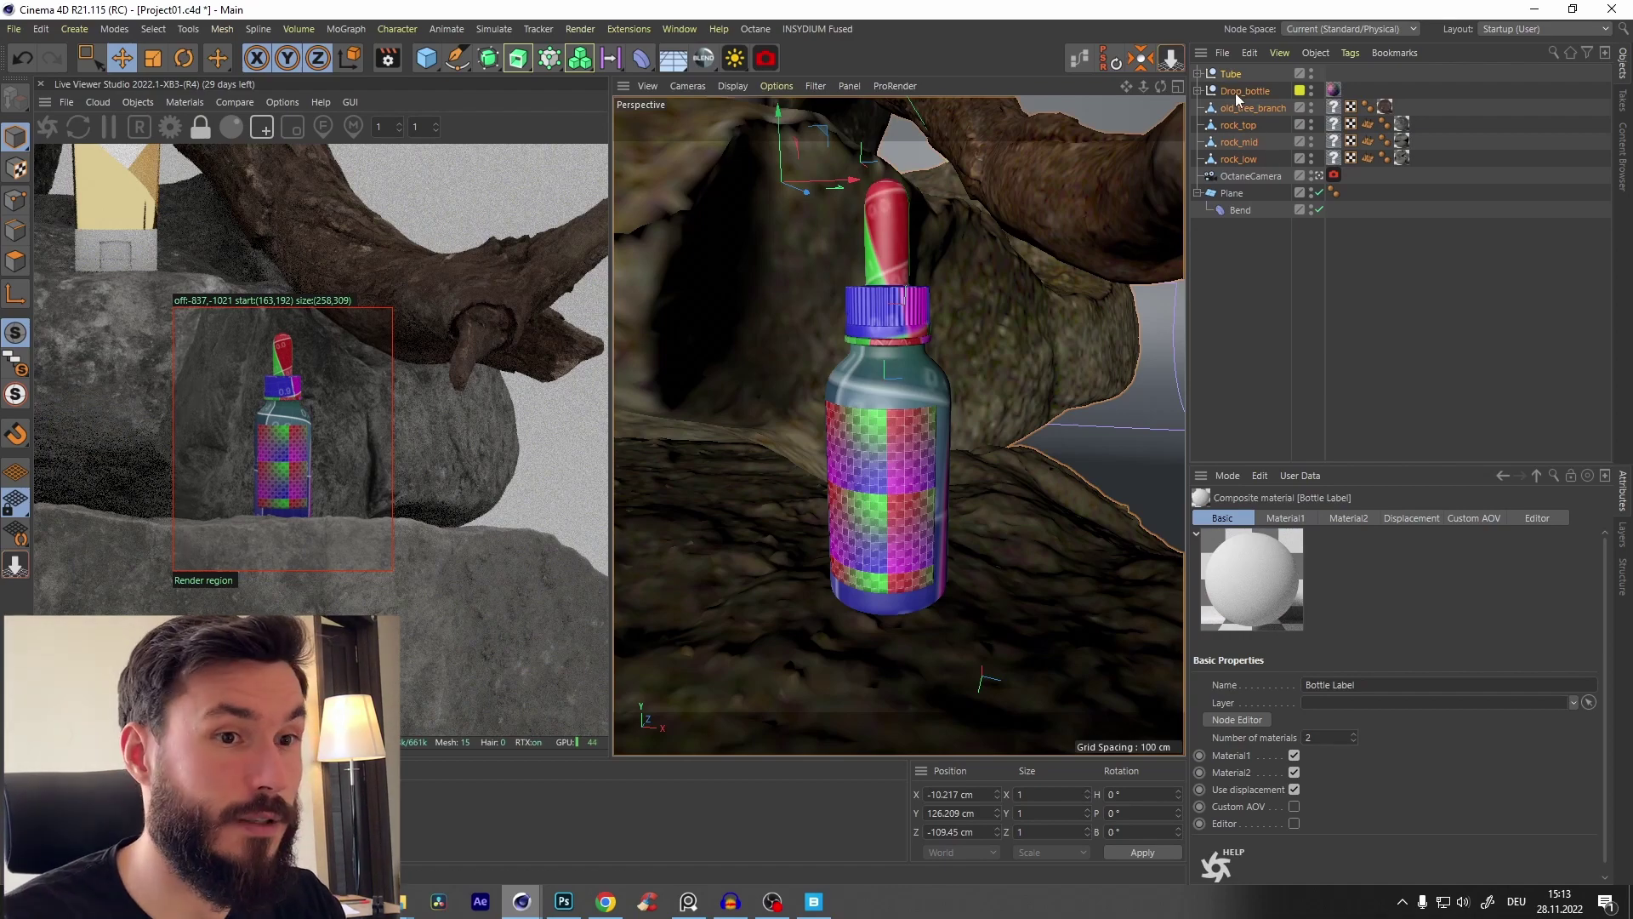
Step: Apply the Bottle Label material to the label mesh UV inside the Drop_bottle group
left_click(1245, 158)
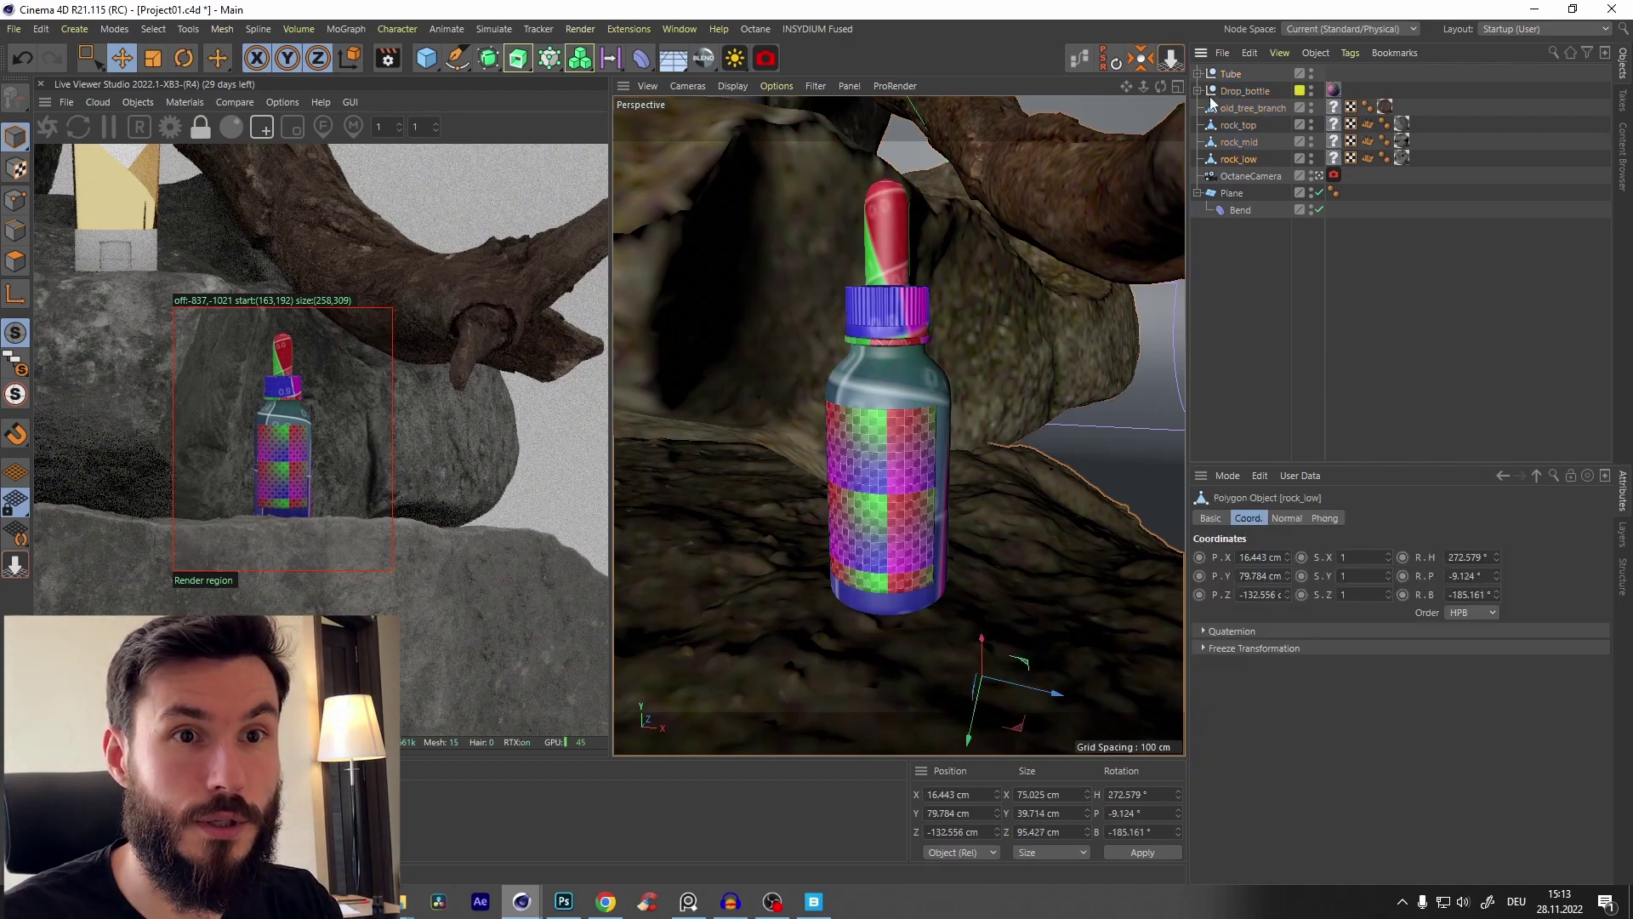
left_click(1198, 90)
left_click(873, 441)
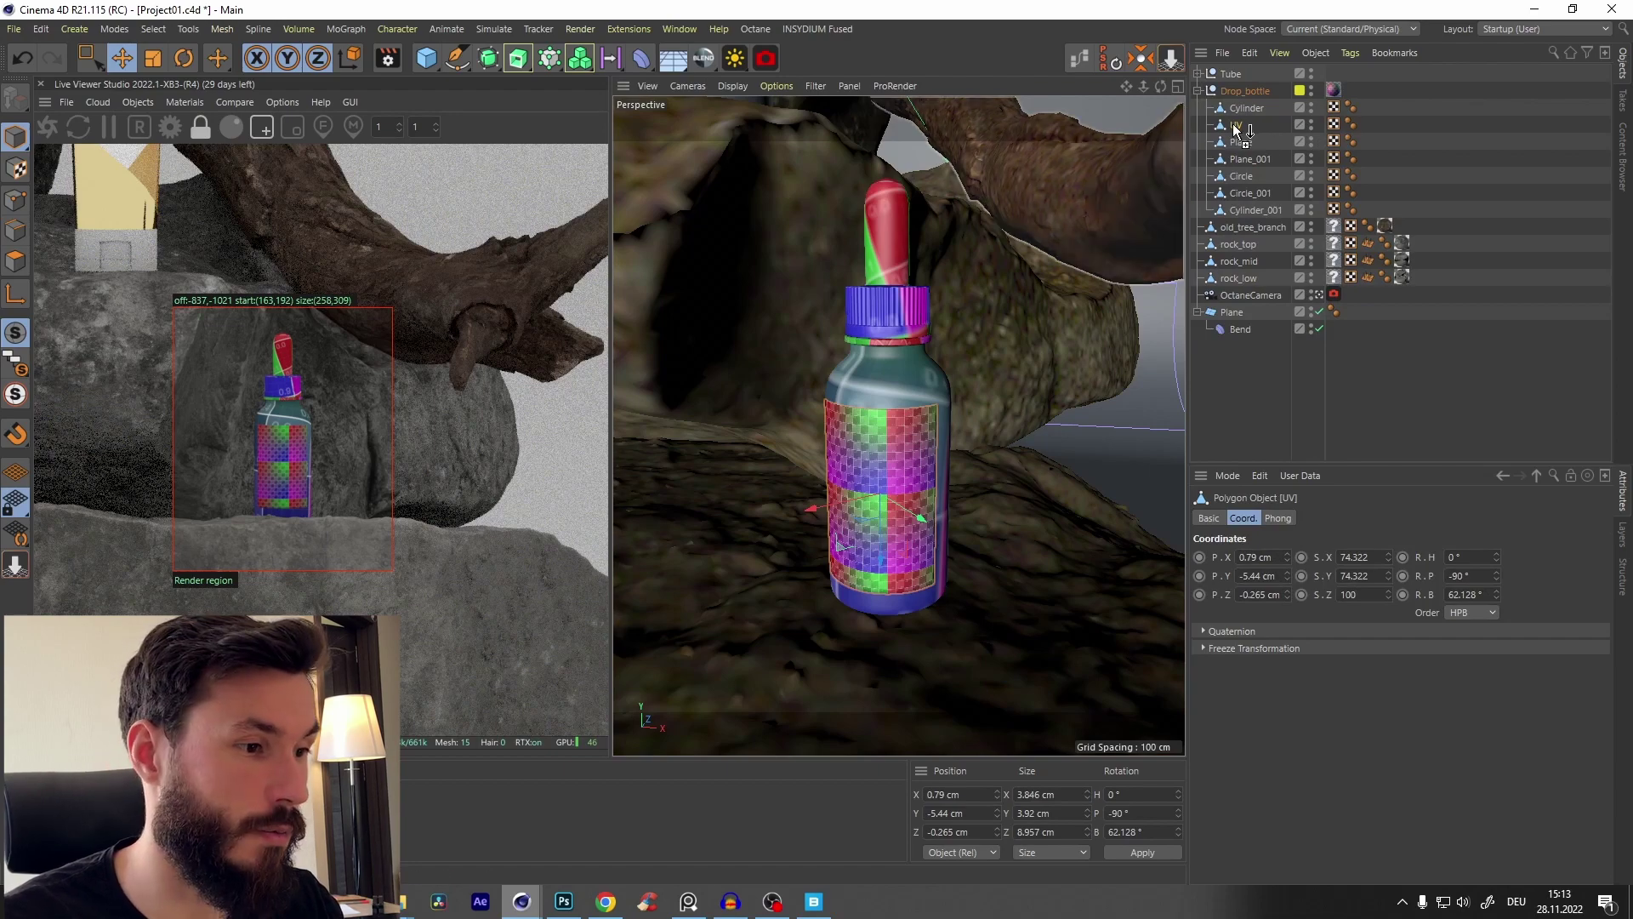
left_click_drag(255, 808, 1240, 125)
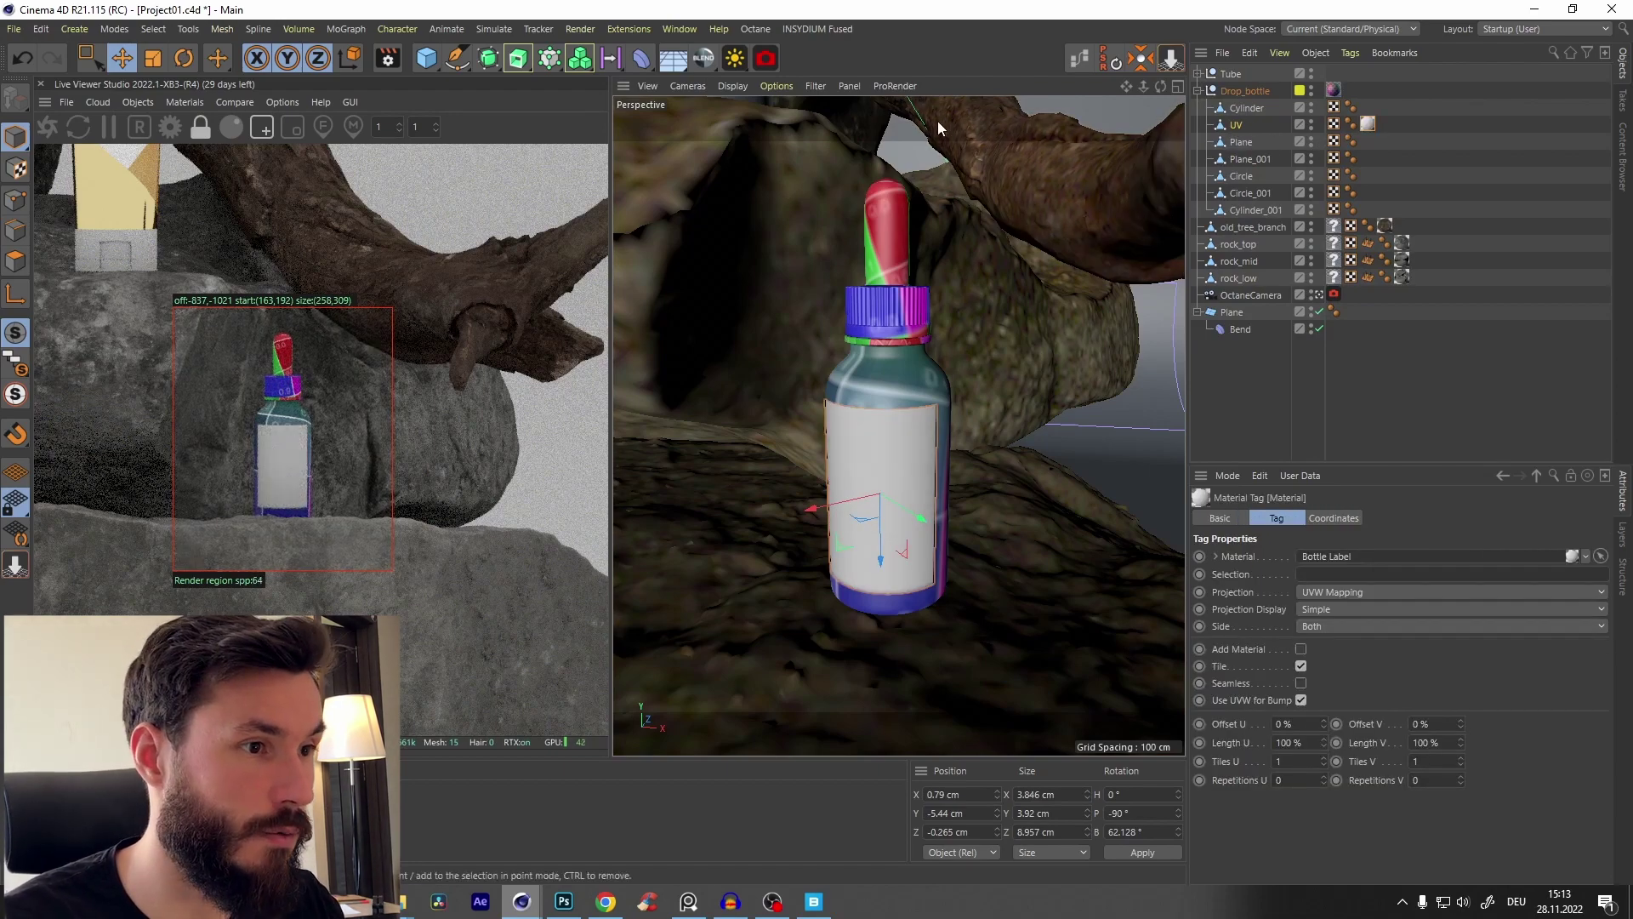
Step: In the Bottle Label material's node graph, connect a sub material to each of the Material1 and Material2 inputs
left_click(1080, 58)
left_click_drag(608, 323, 820, 484)
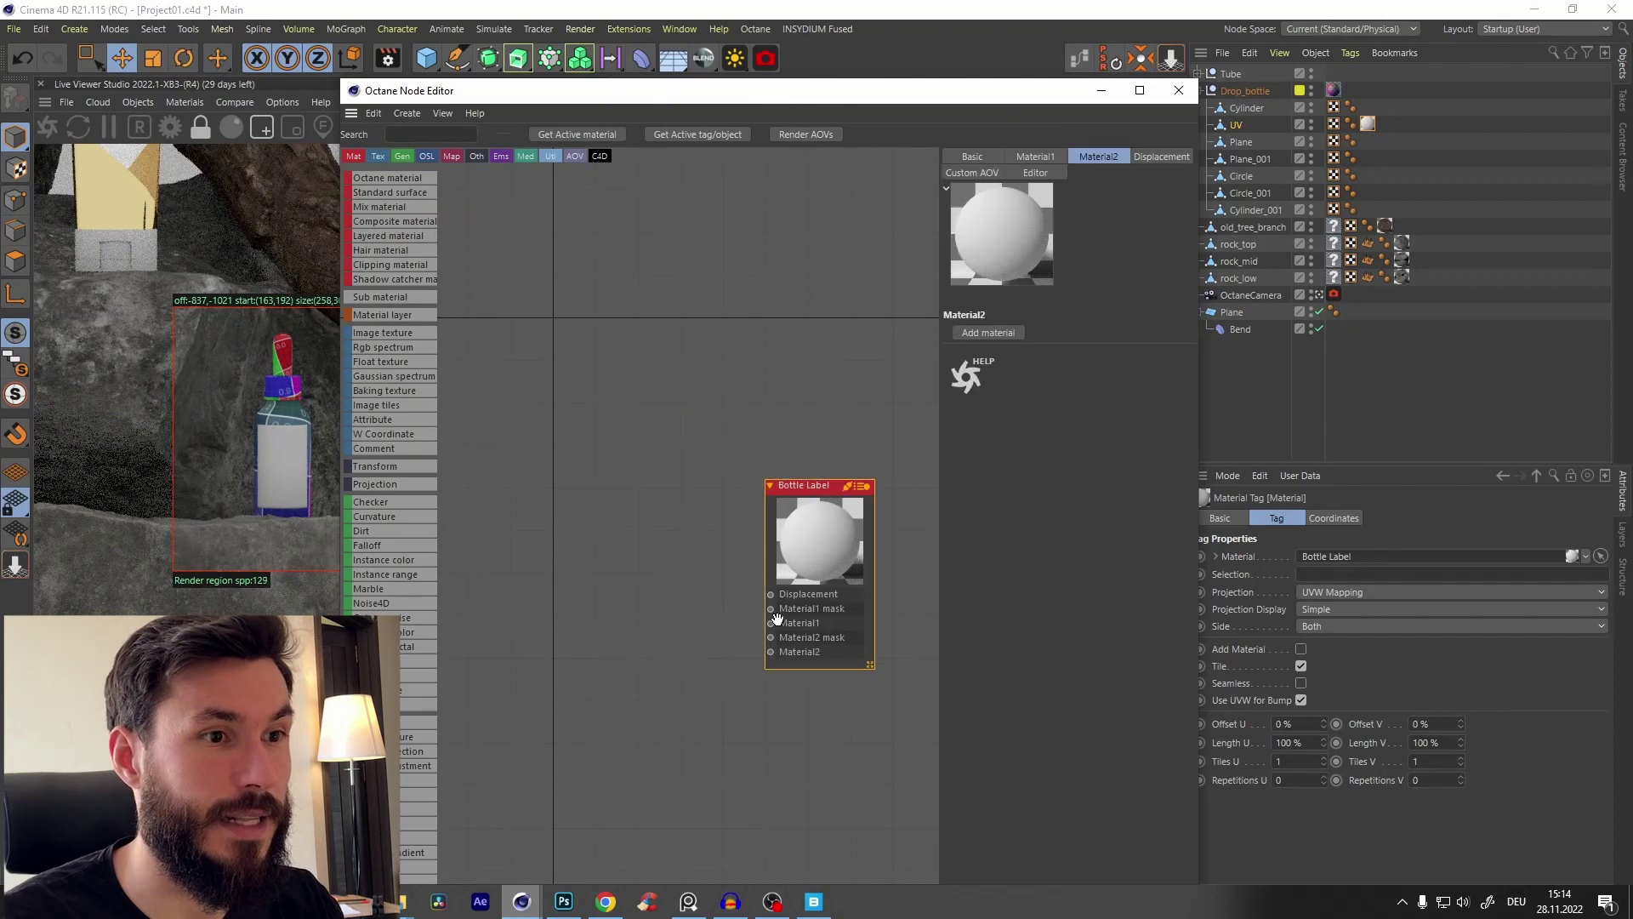
left_click_drag(770, 652, 728, 459)
left_click(635, 420)
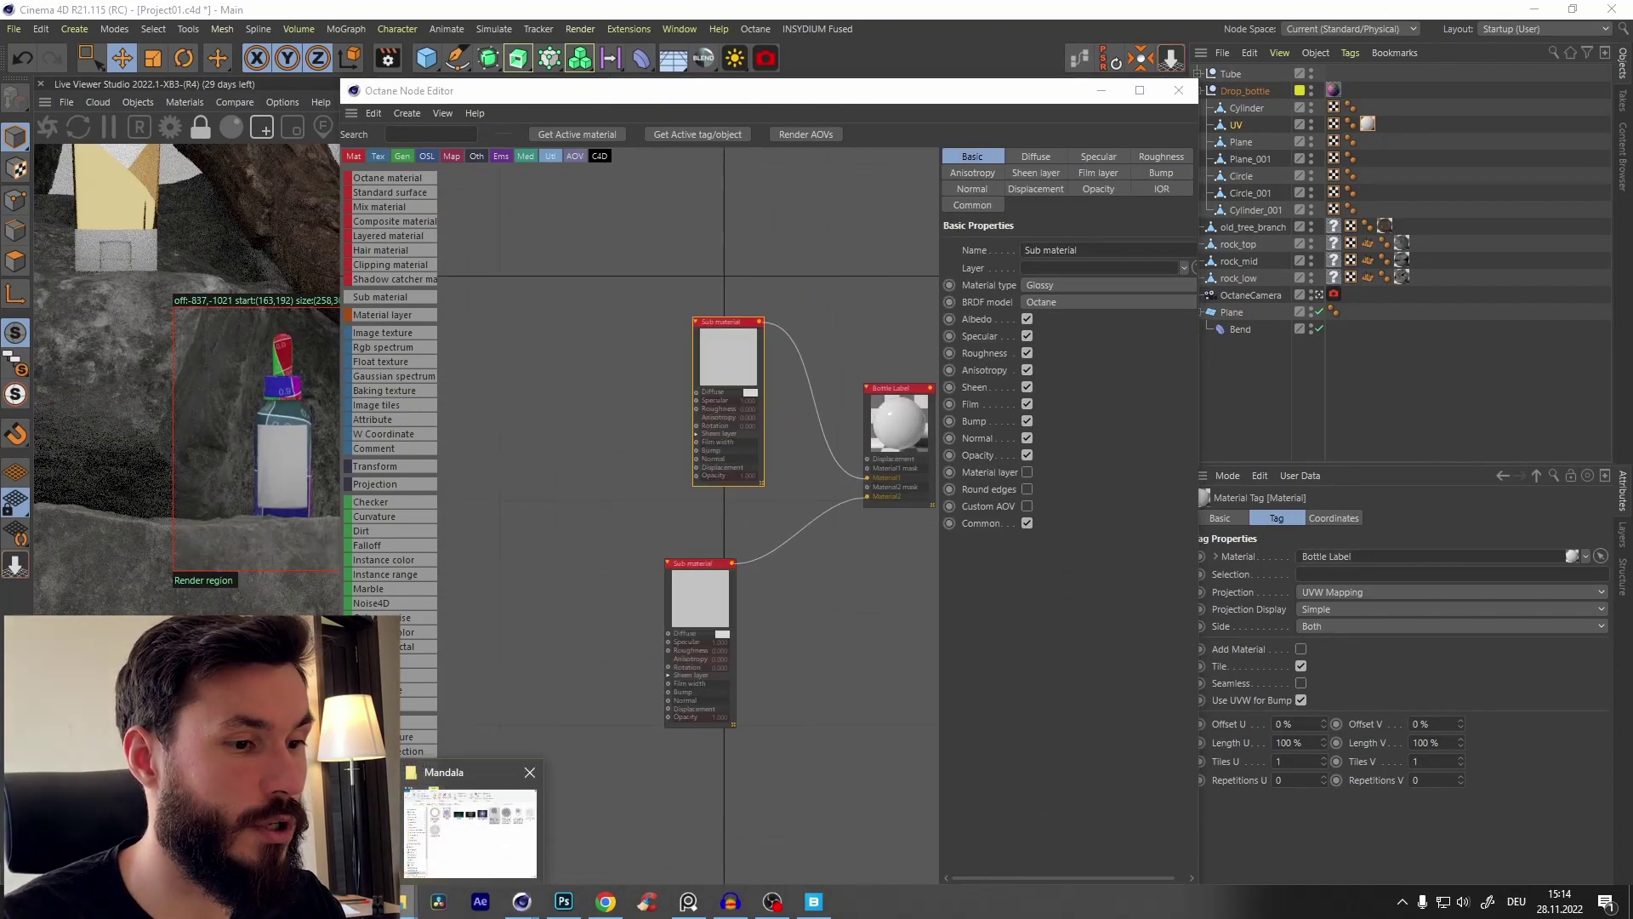
Step: Load drop_bottle_uv_label from the Assets folder as an image texture on the diffuse of Material1's sub material
left_click(480, 829)
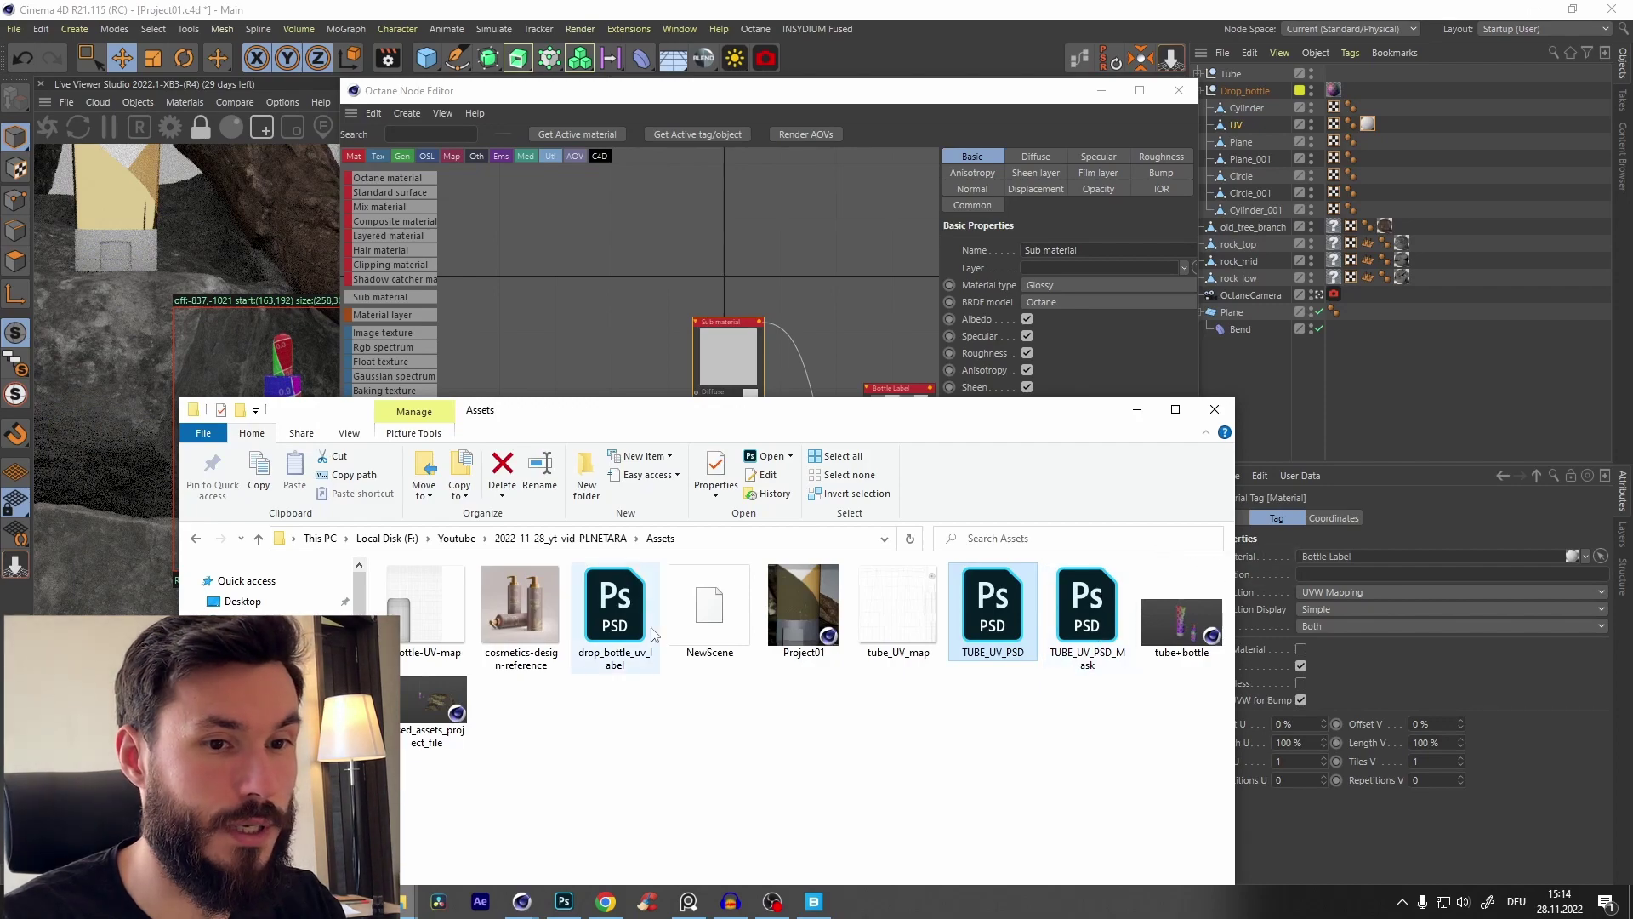
left_click_drag(615, 606, 639, 253)
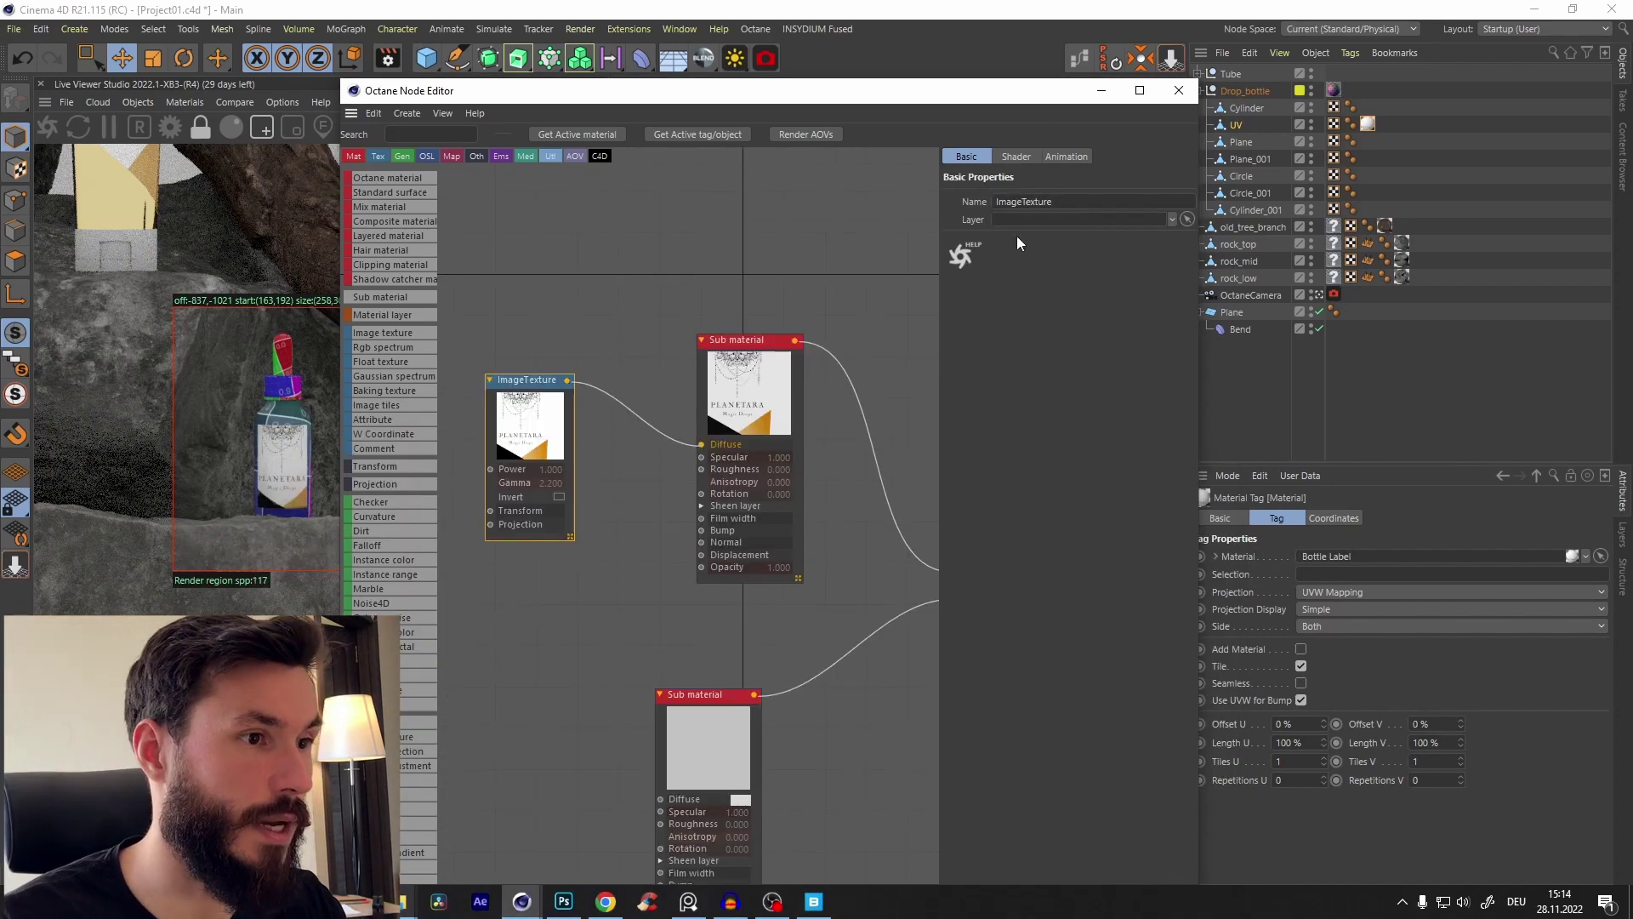
left_click(1179, 90)
Step: Inspect the textured label on the bottle from several angles and reopen the Bottle Label material's node graph
scroll(952, 437, "up", 6)
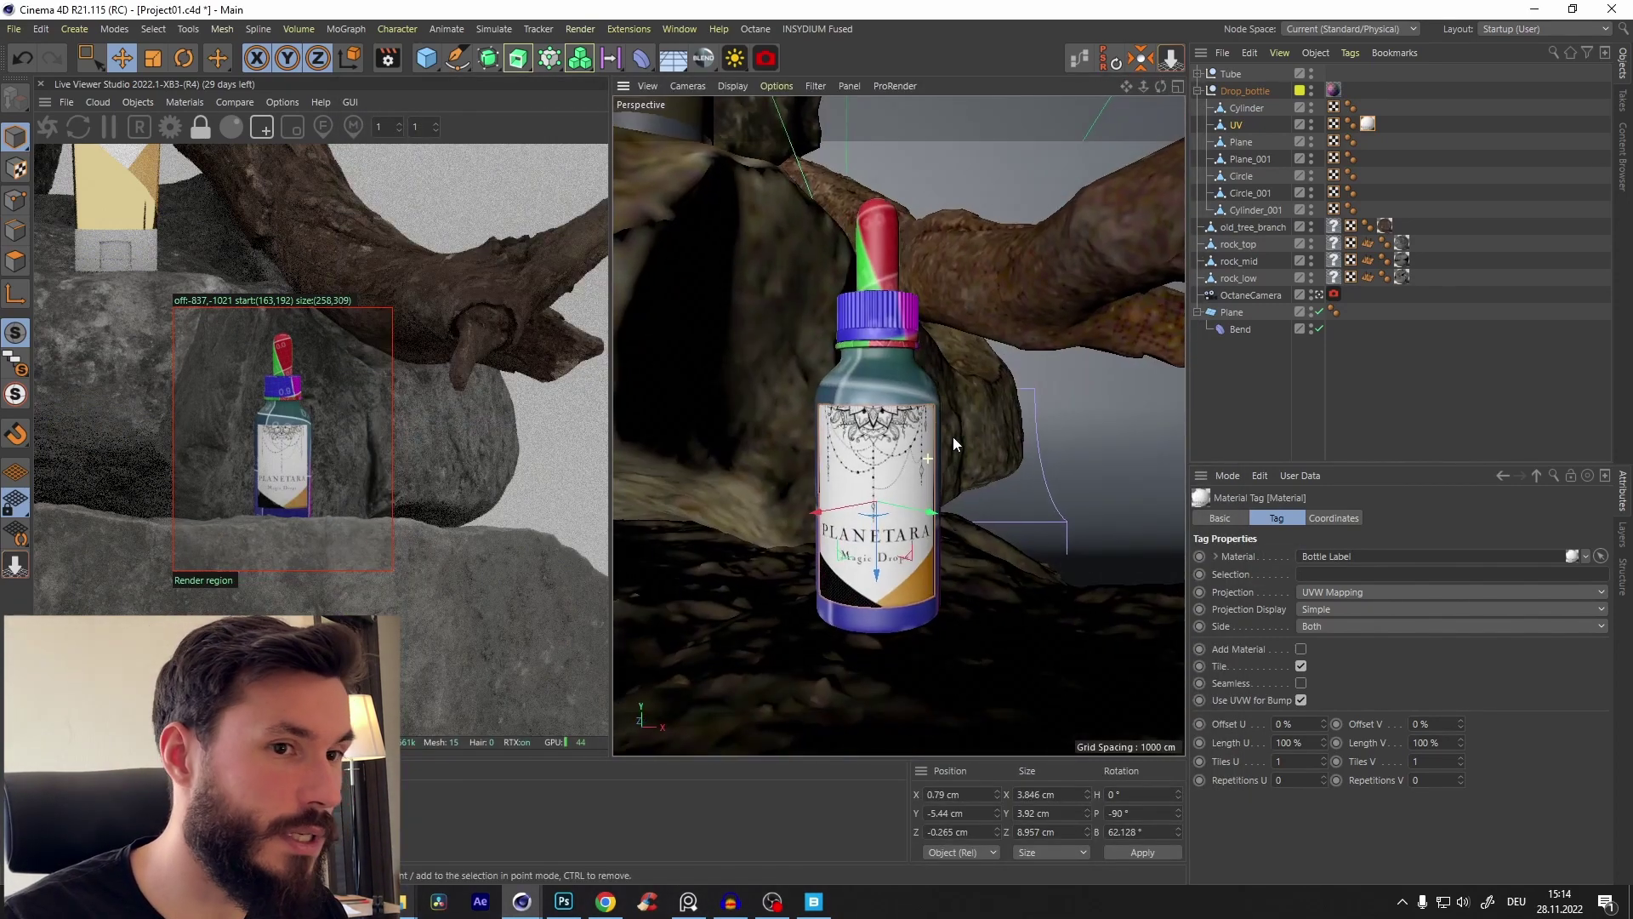
left_click_drag(971, 528, 915, 473, "alt")
scroll(988, 412, "down", 5)
scroll(915, 473, "down", 2)
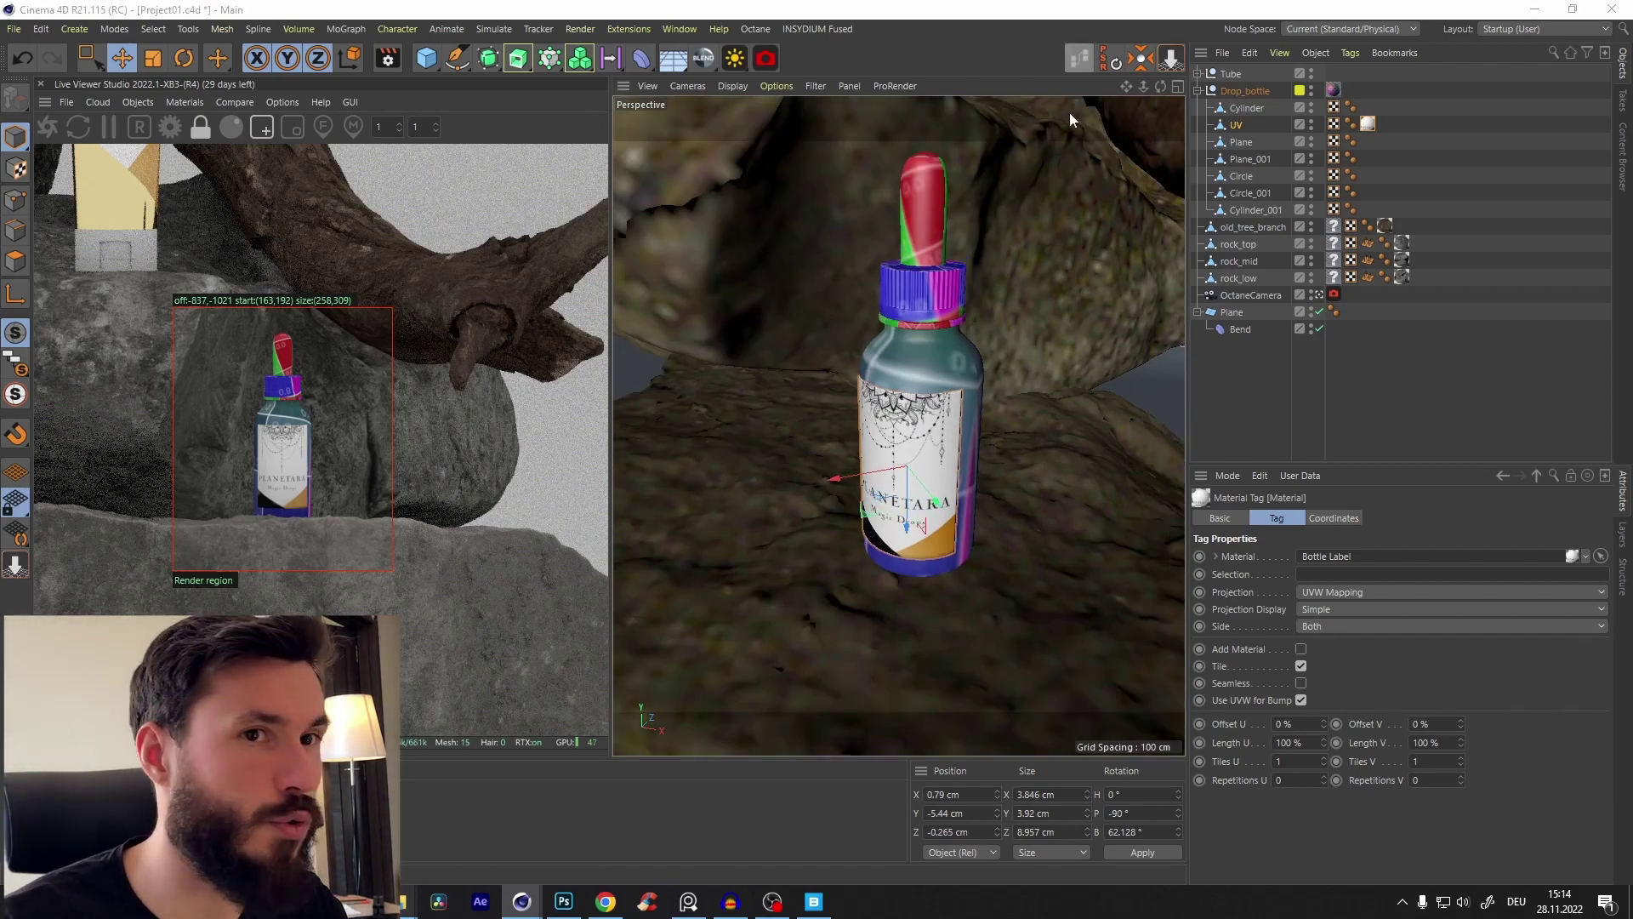
double_click(1368, 123)
scroll(815, 509, "up", 3)
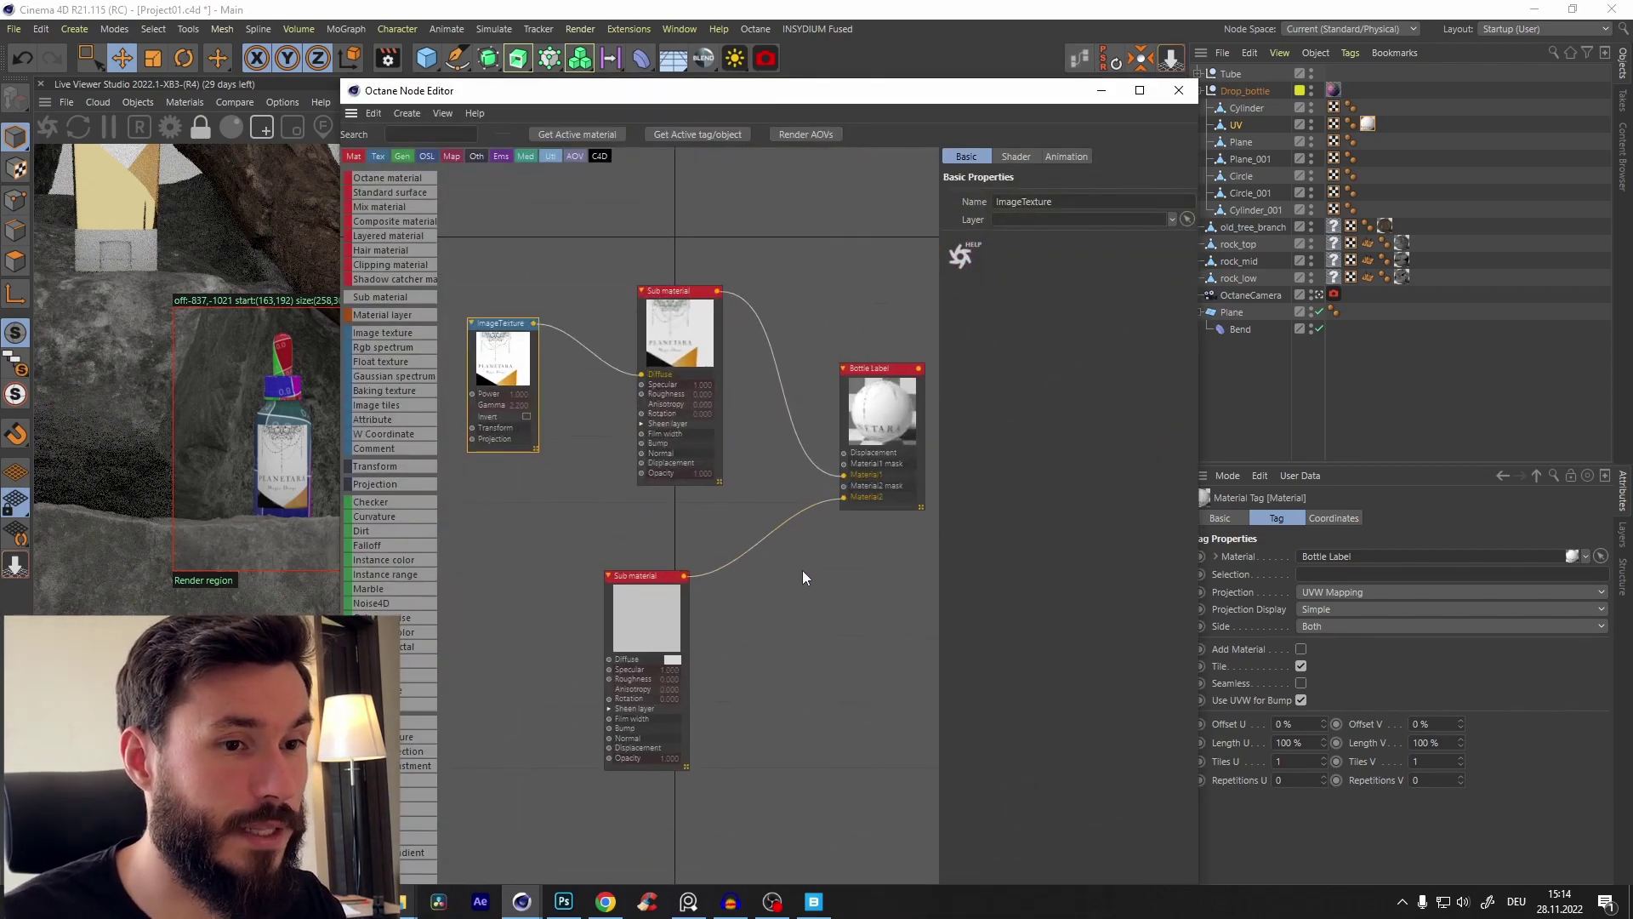
Step: Switch to Photoshop and save a copy of the label document as drop_bottle_uv_label_masl in the Assets folder
left_click(563, 901)
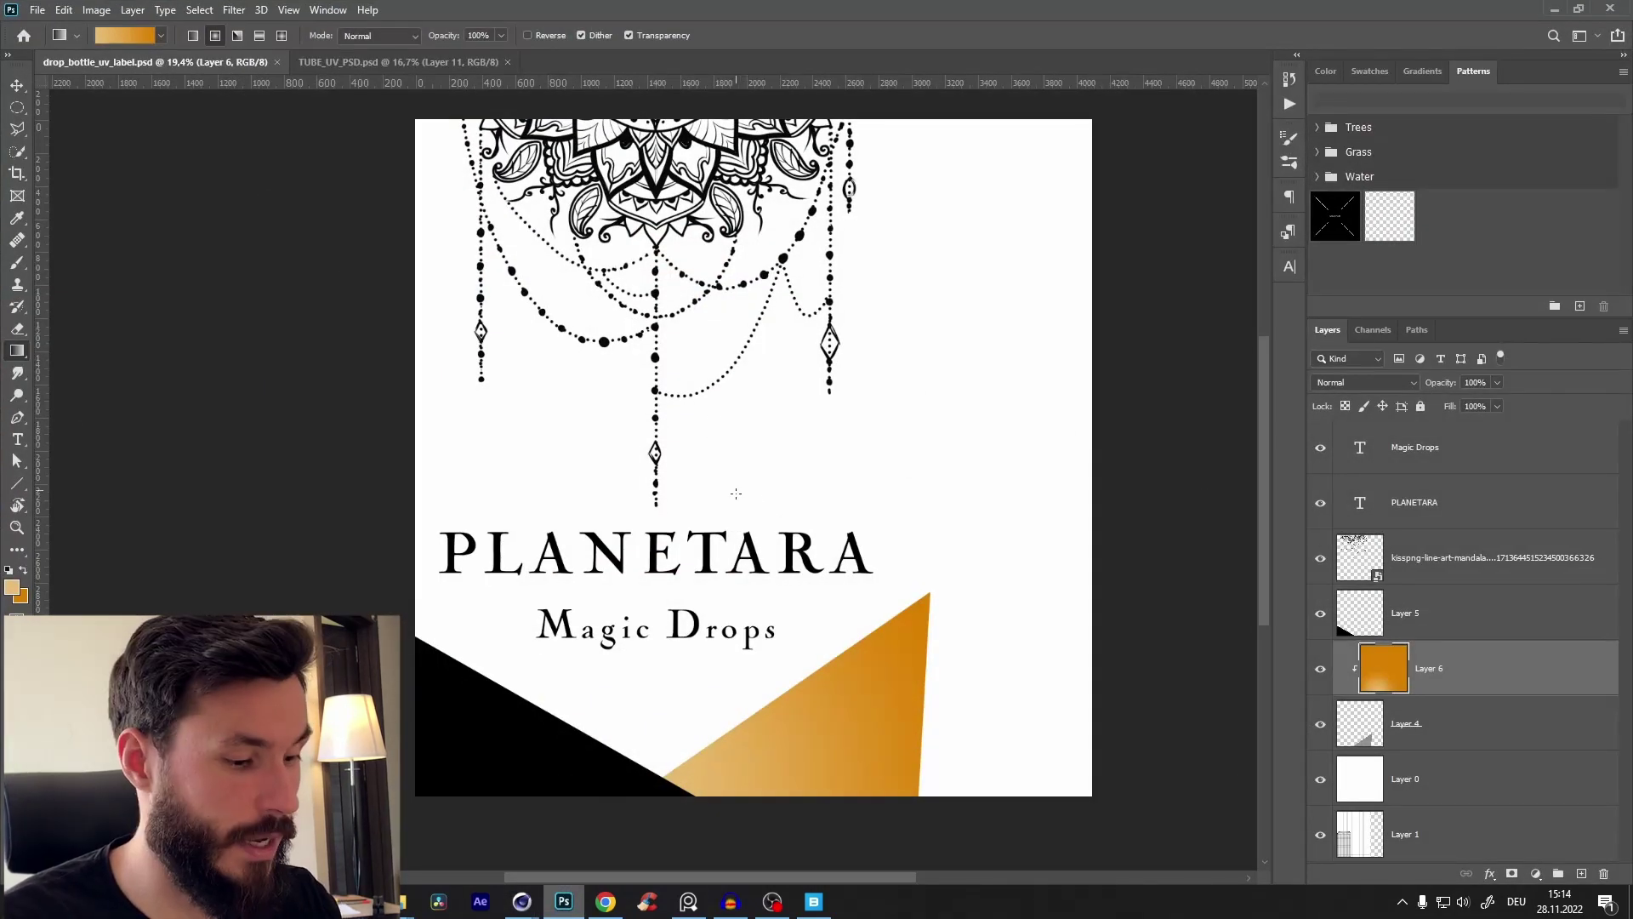
left_click(38, 11)
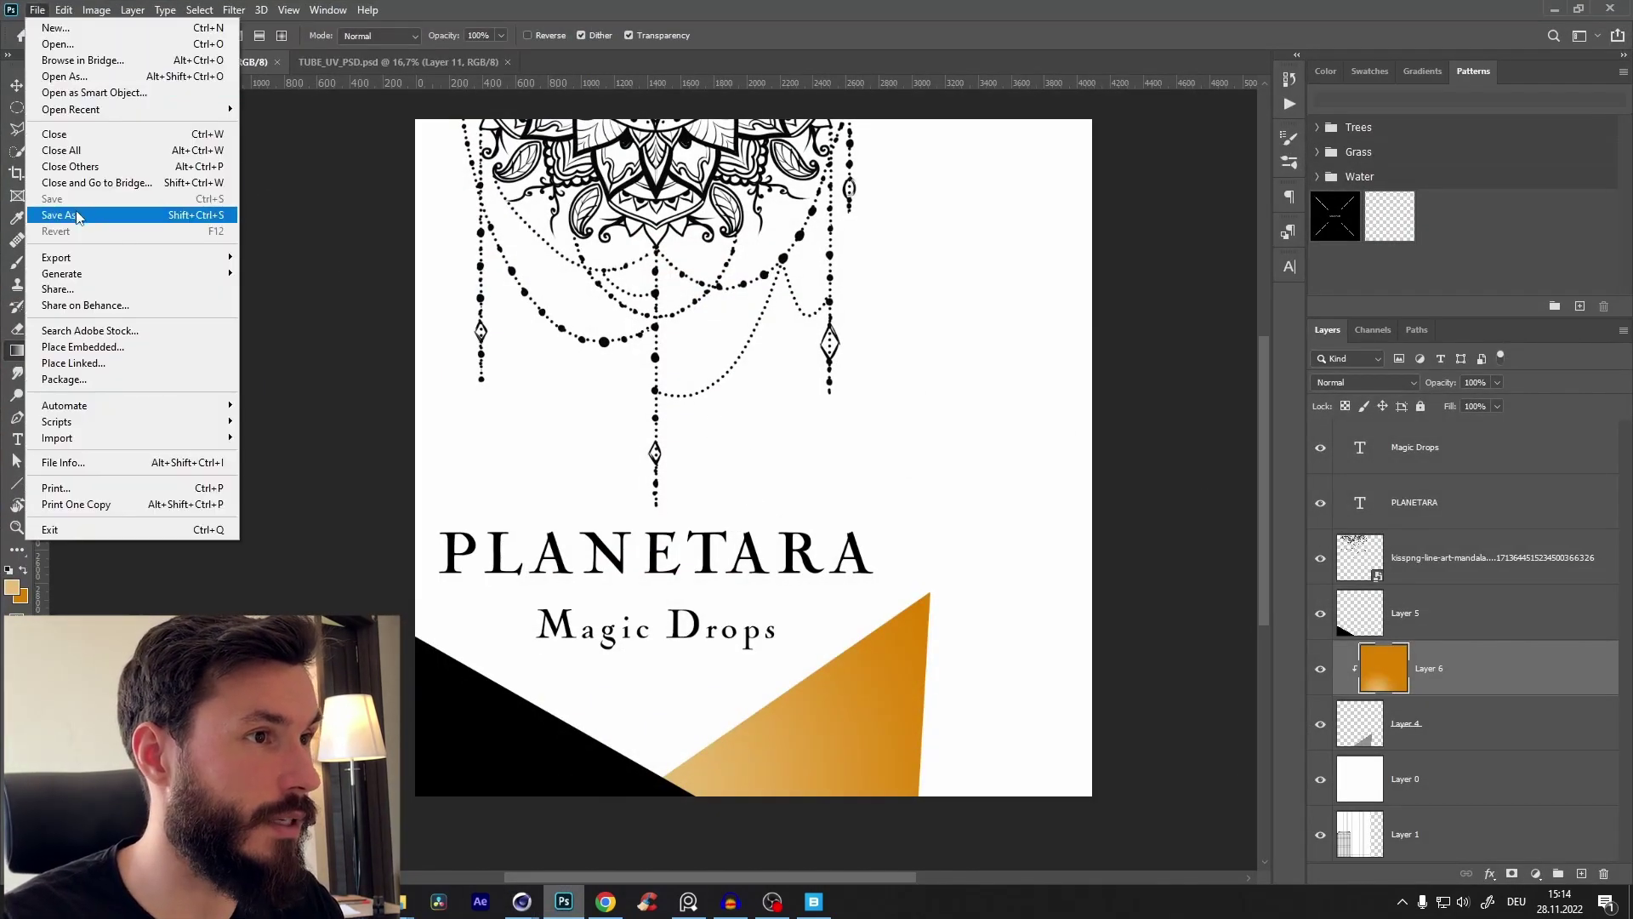
left_click(88, 210)
key("End")
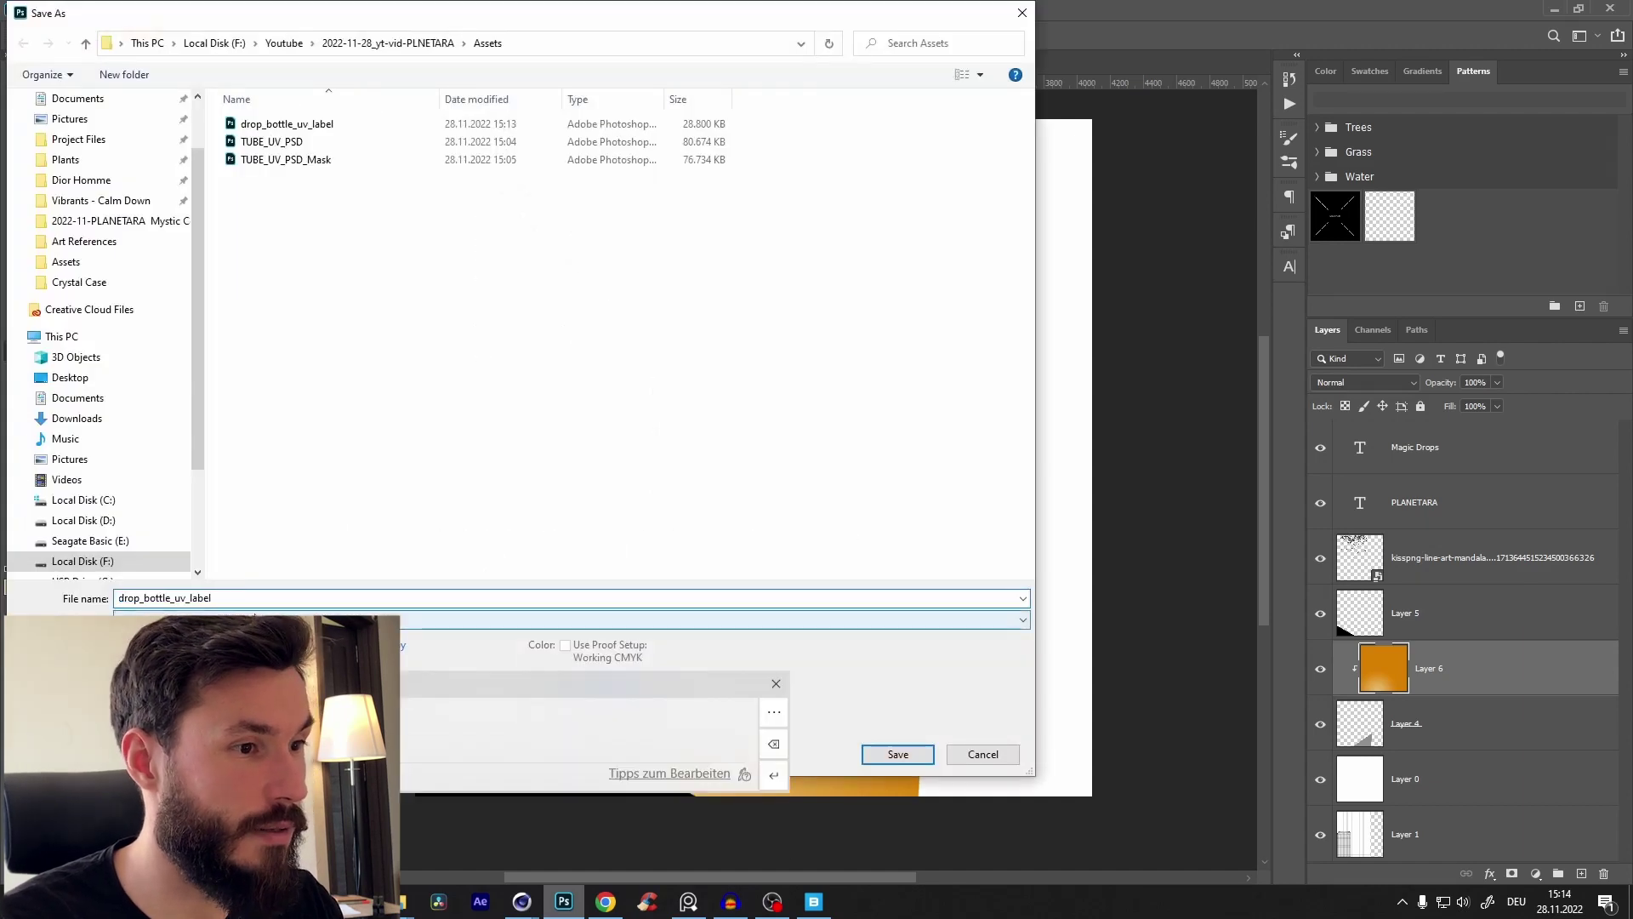
type("_mas")
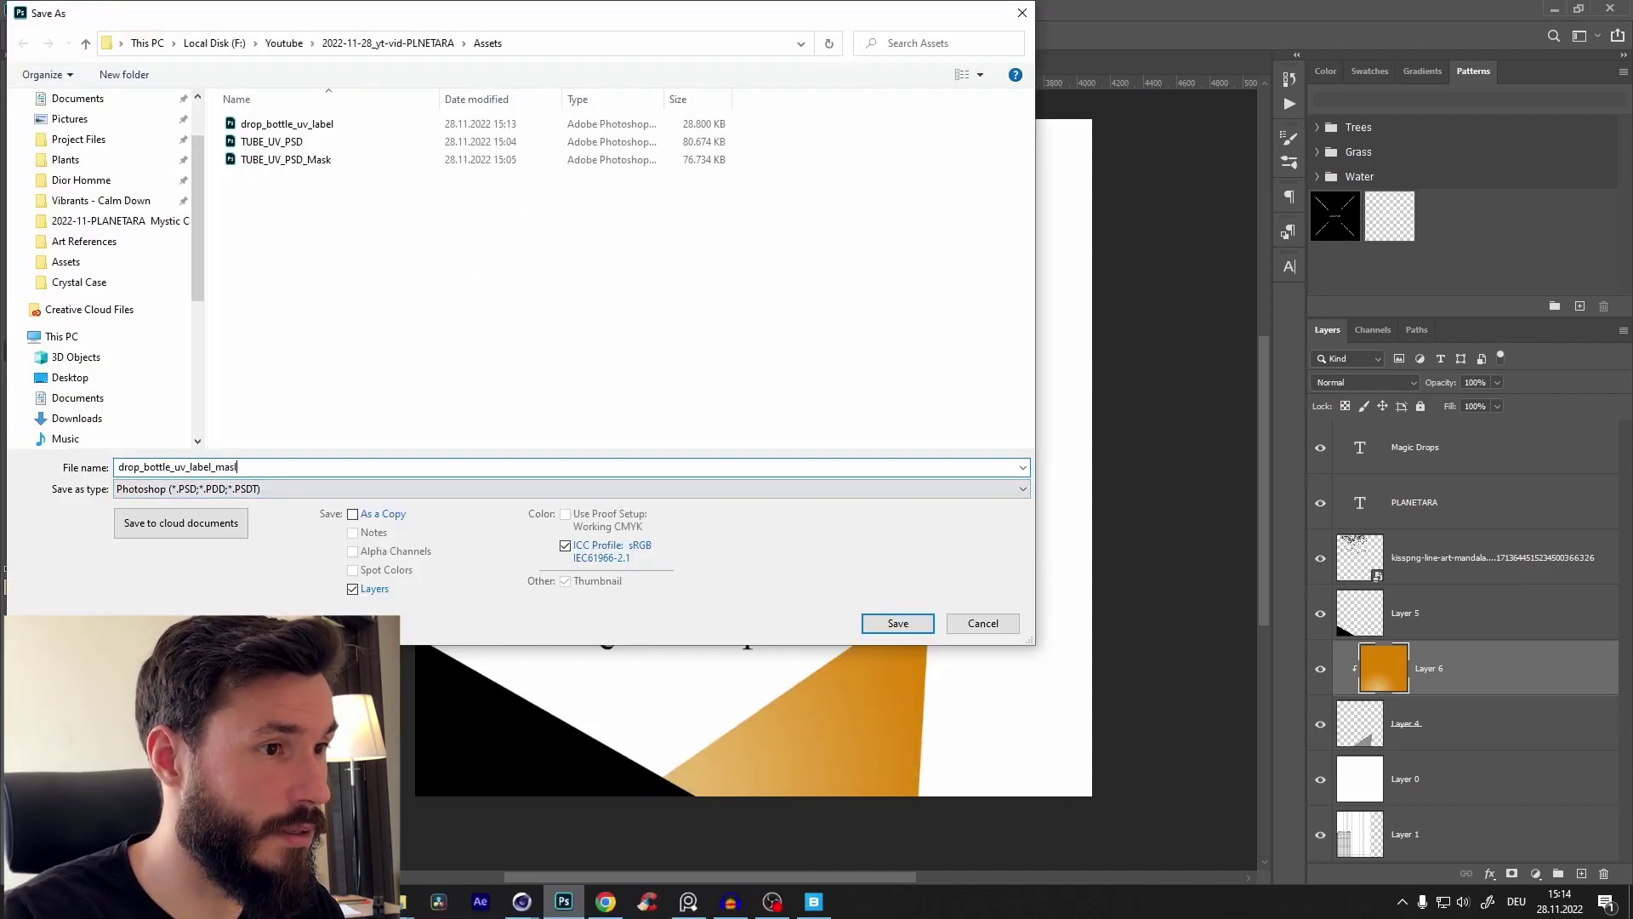
type("l")
key("Return")
Step: Move the black triangle's layer to the top of the stack and add an empty layer directly beneath it
left_click_drag(1415, 591, 1407, 442)
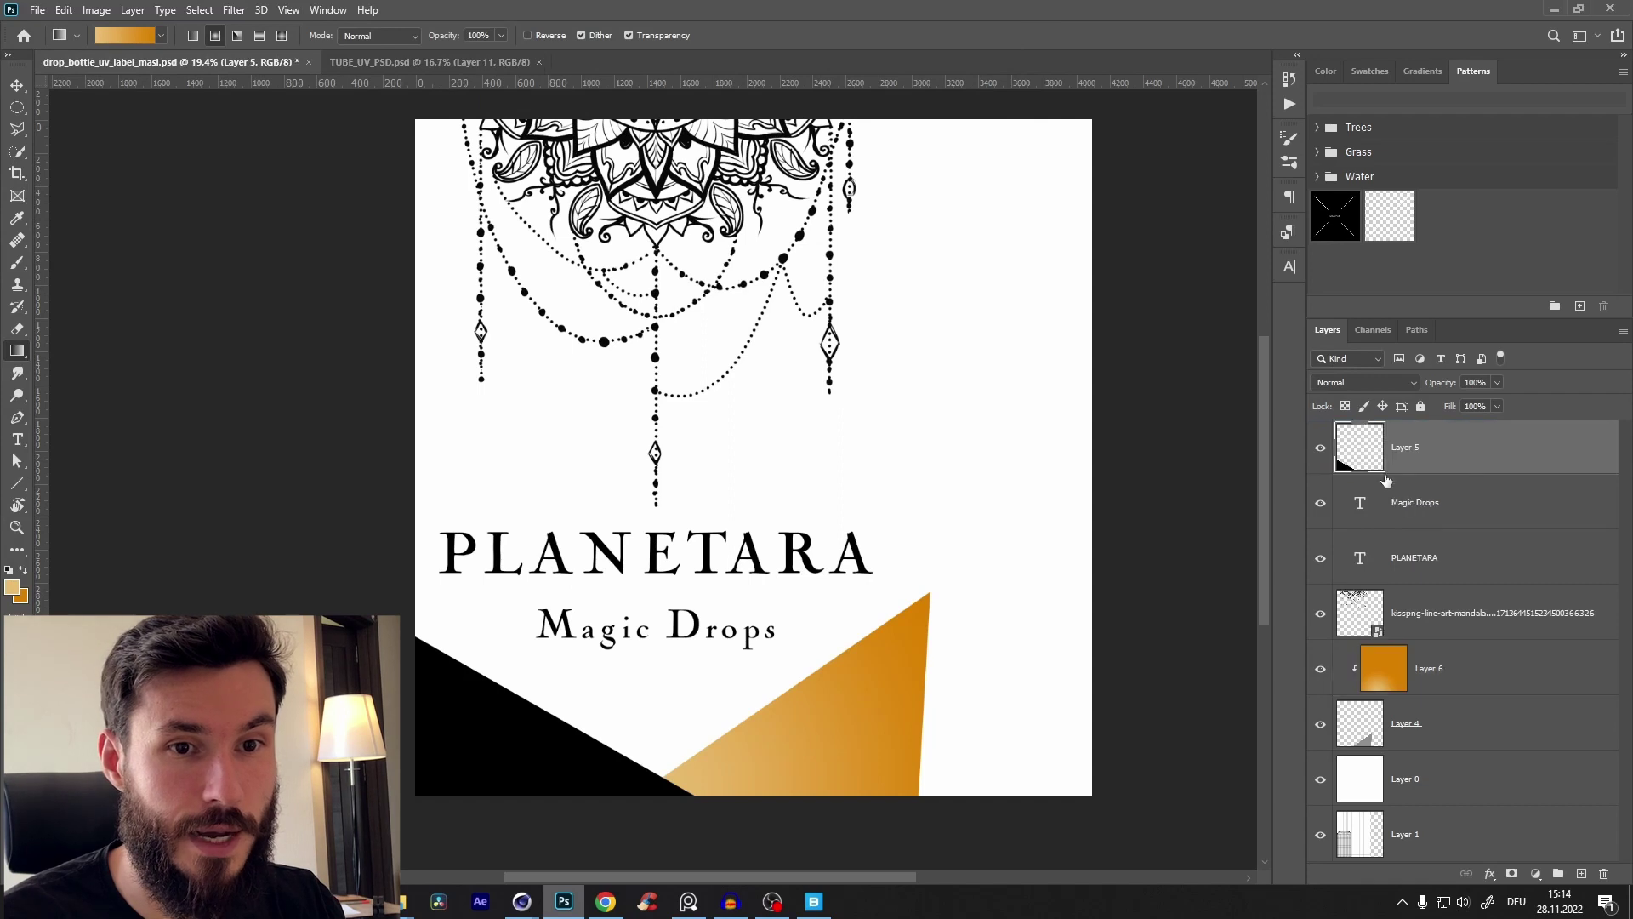
left_click(1419, 519)
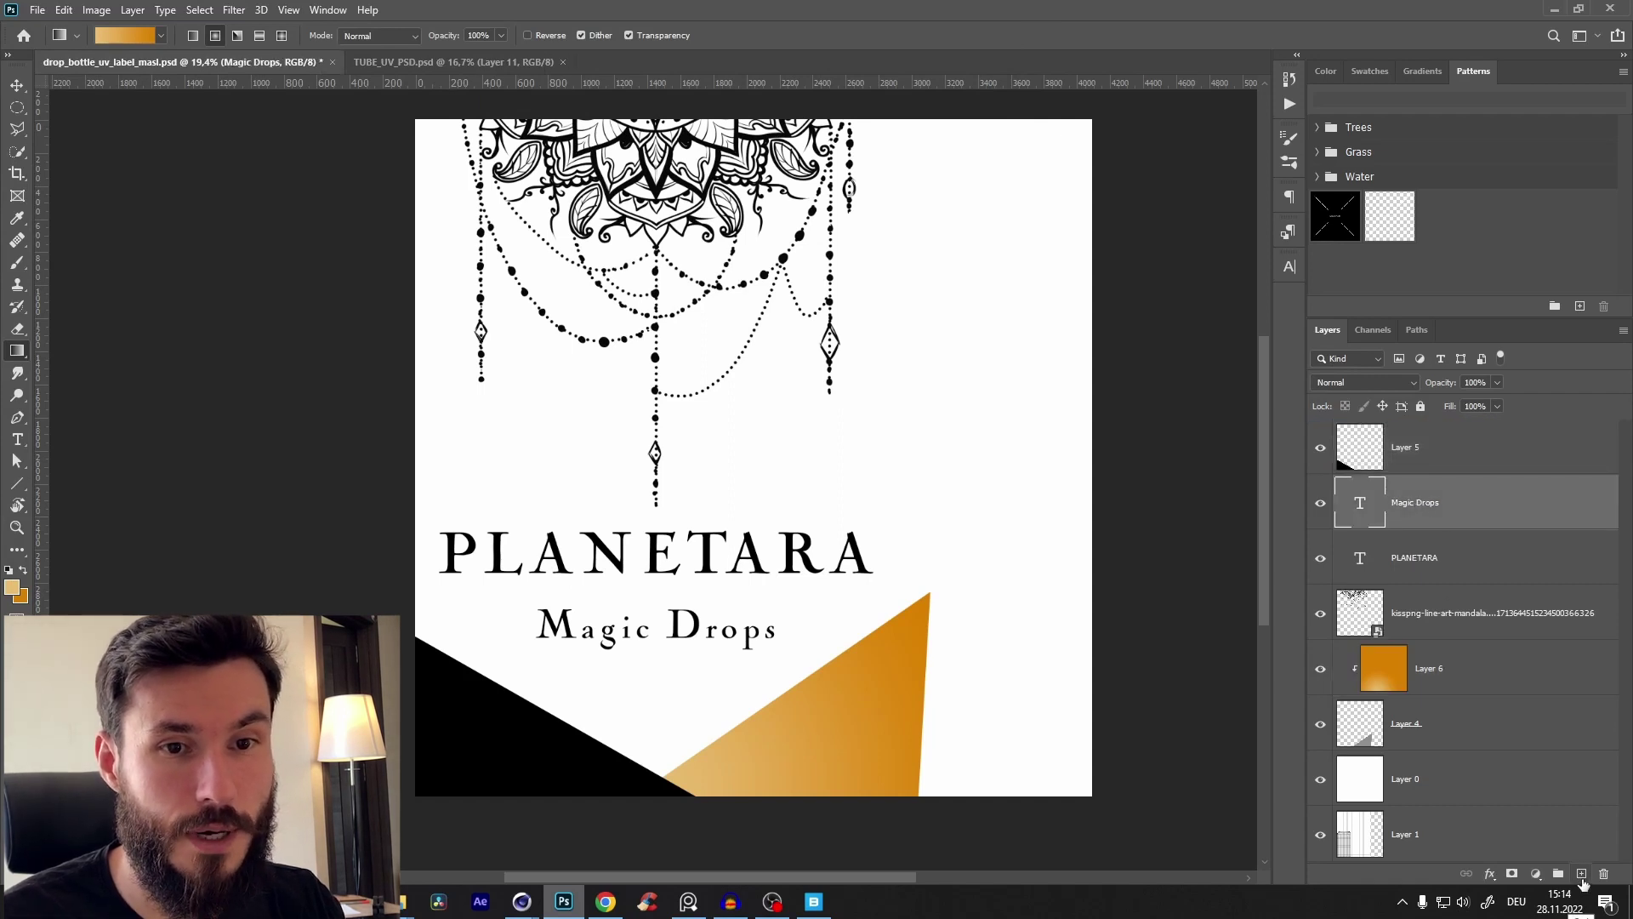
left_click(1581, 873)
left_click_drag(1434, 557, 1476, 508)
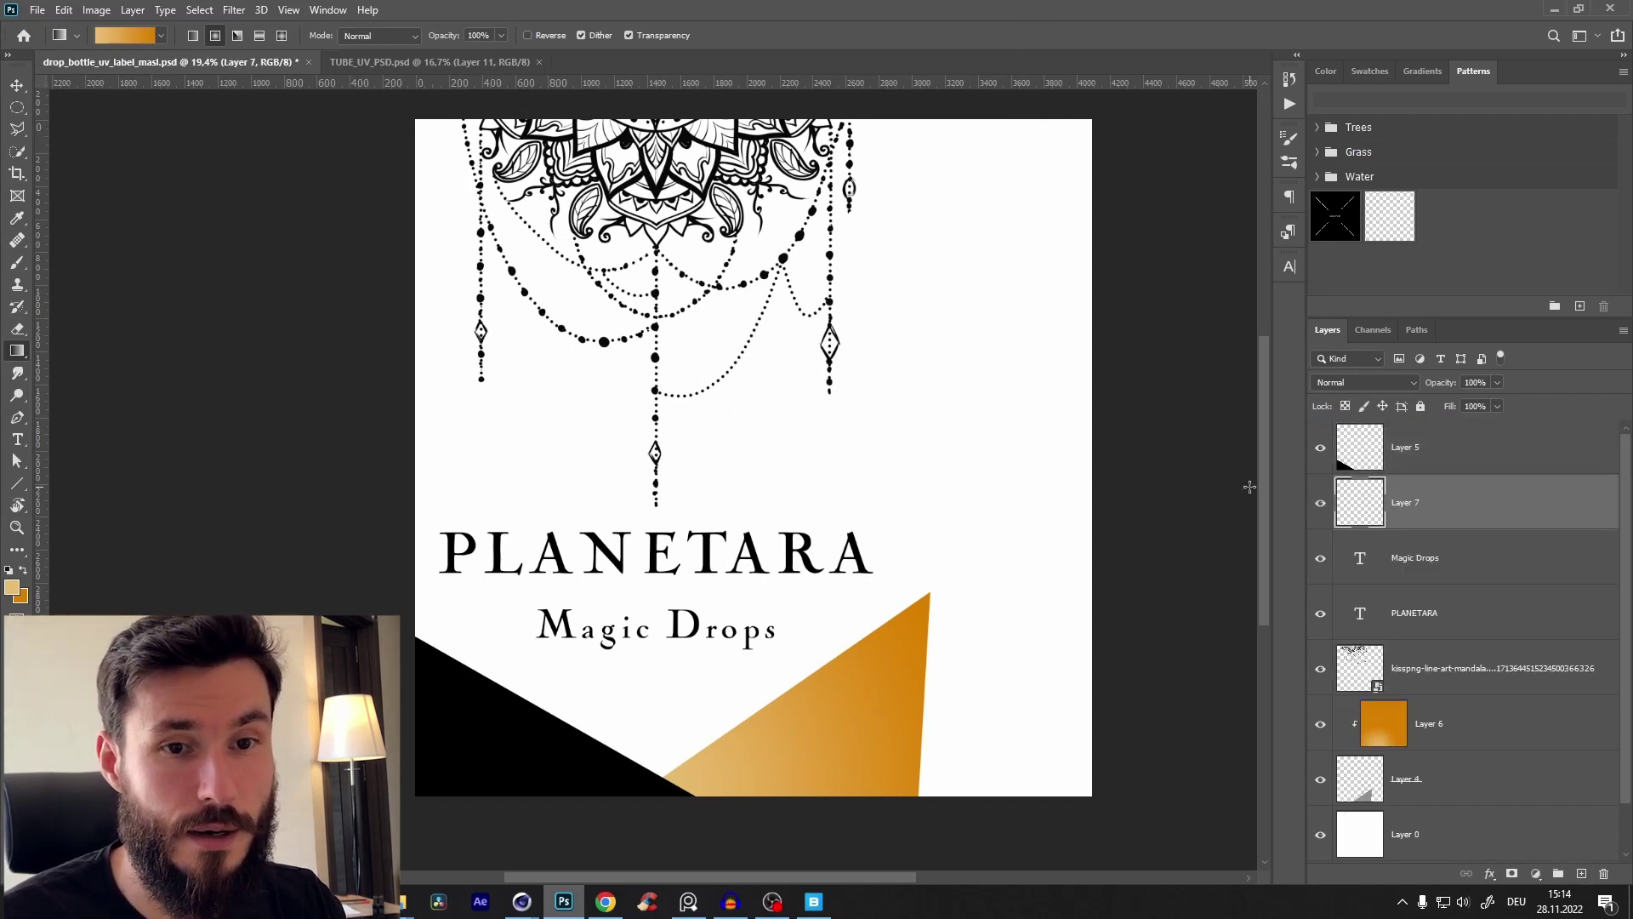
Step: Reset the colours to black and white, fill the new layer with white, and save the mask document
key("d")
key("alt+BackSpace")
key("ctrl+BackSpace")
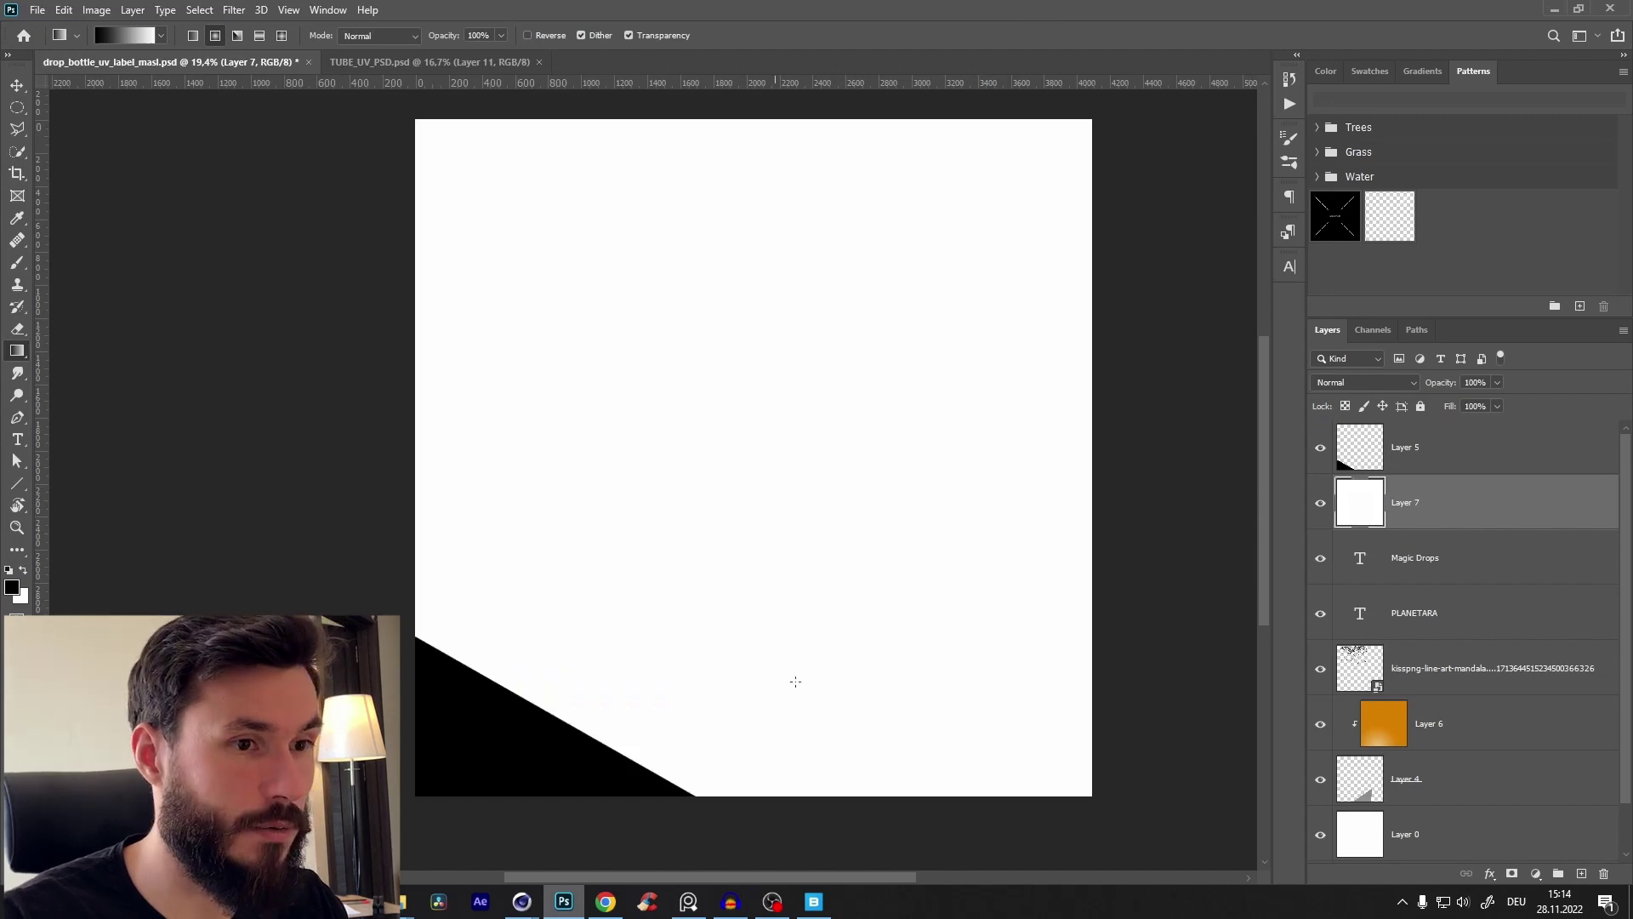
key("ctrl+s")
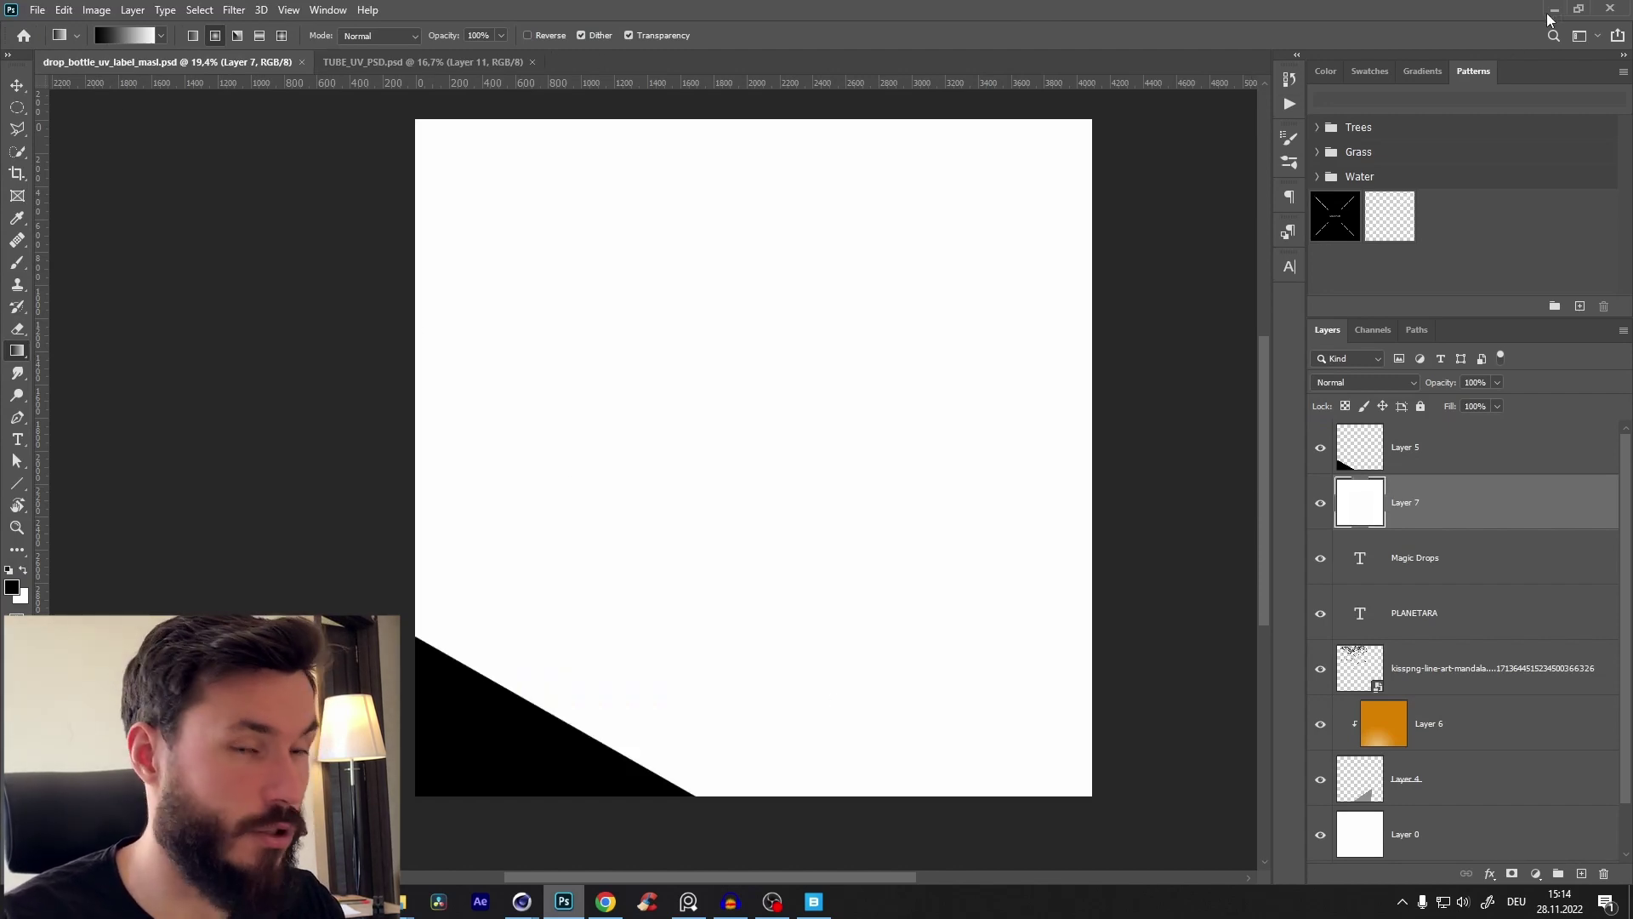
Step: In Cinema 4D, load drop_bottle_uv_label_masl as an image texture and connect it to the Bottle Label's Material2 mask
left_click(1553, 10)
scroll(767, 561, "down", 2)
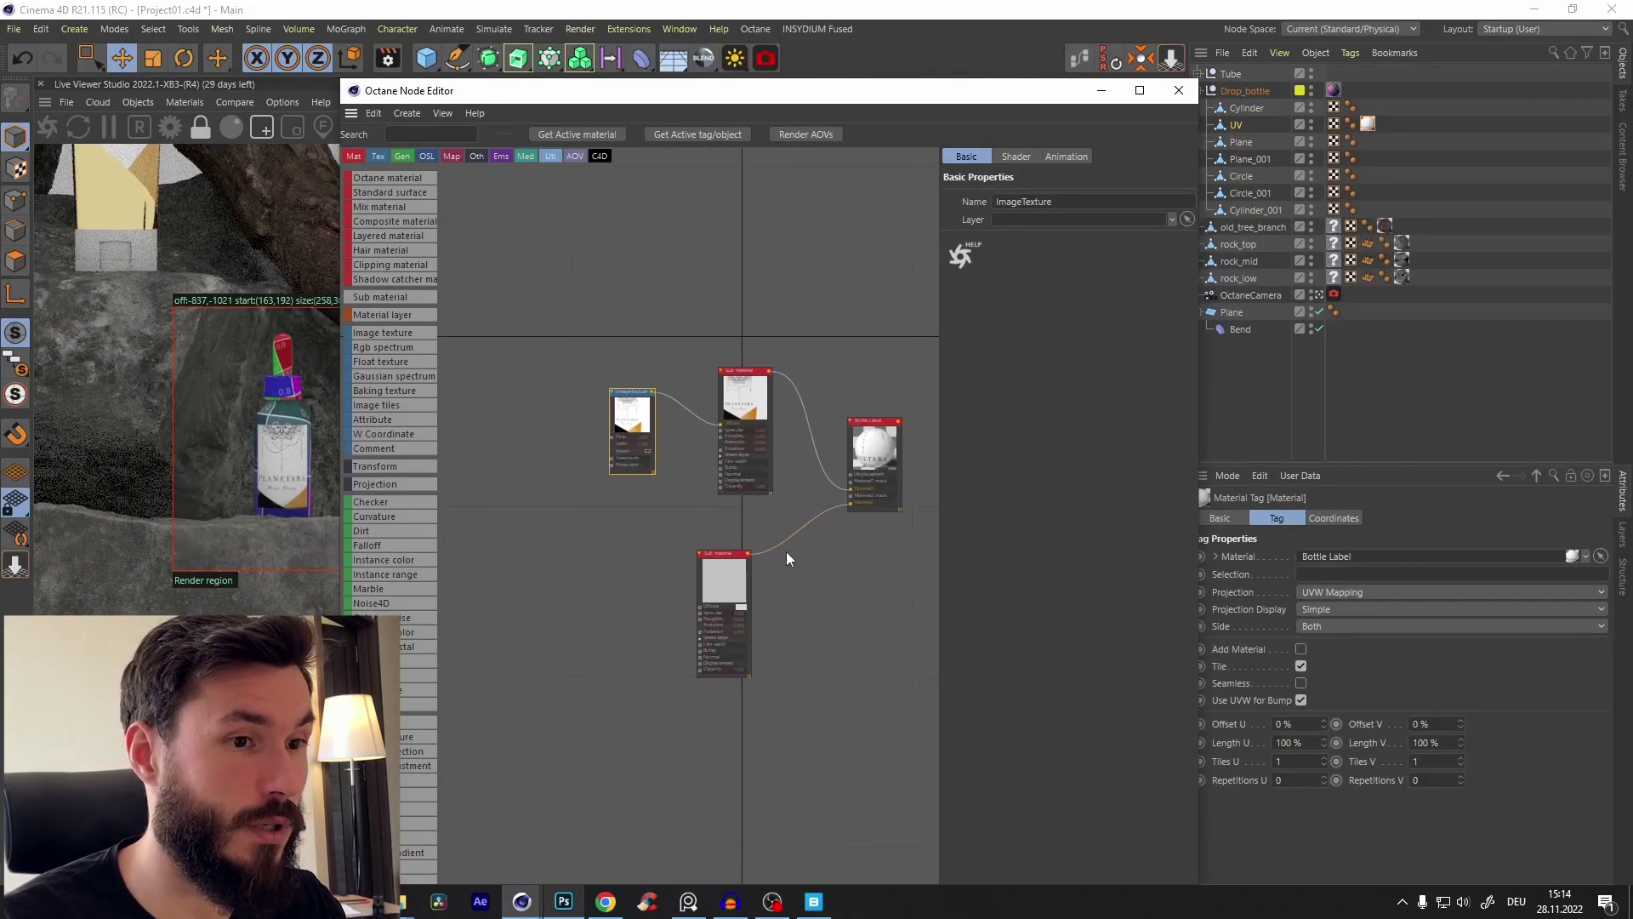
left_click_drag(728, 553, 772, 598)
left_click(402, 901)
left_click(489, 862)
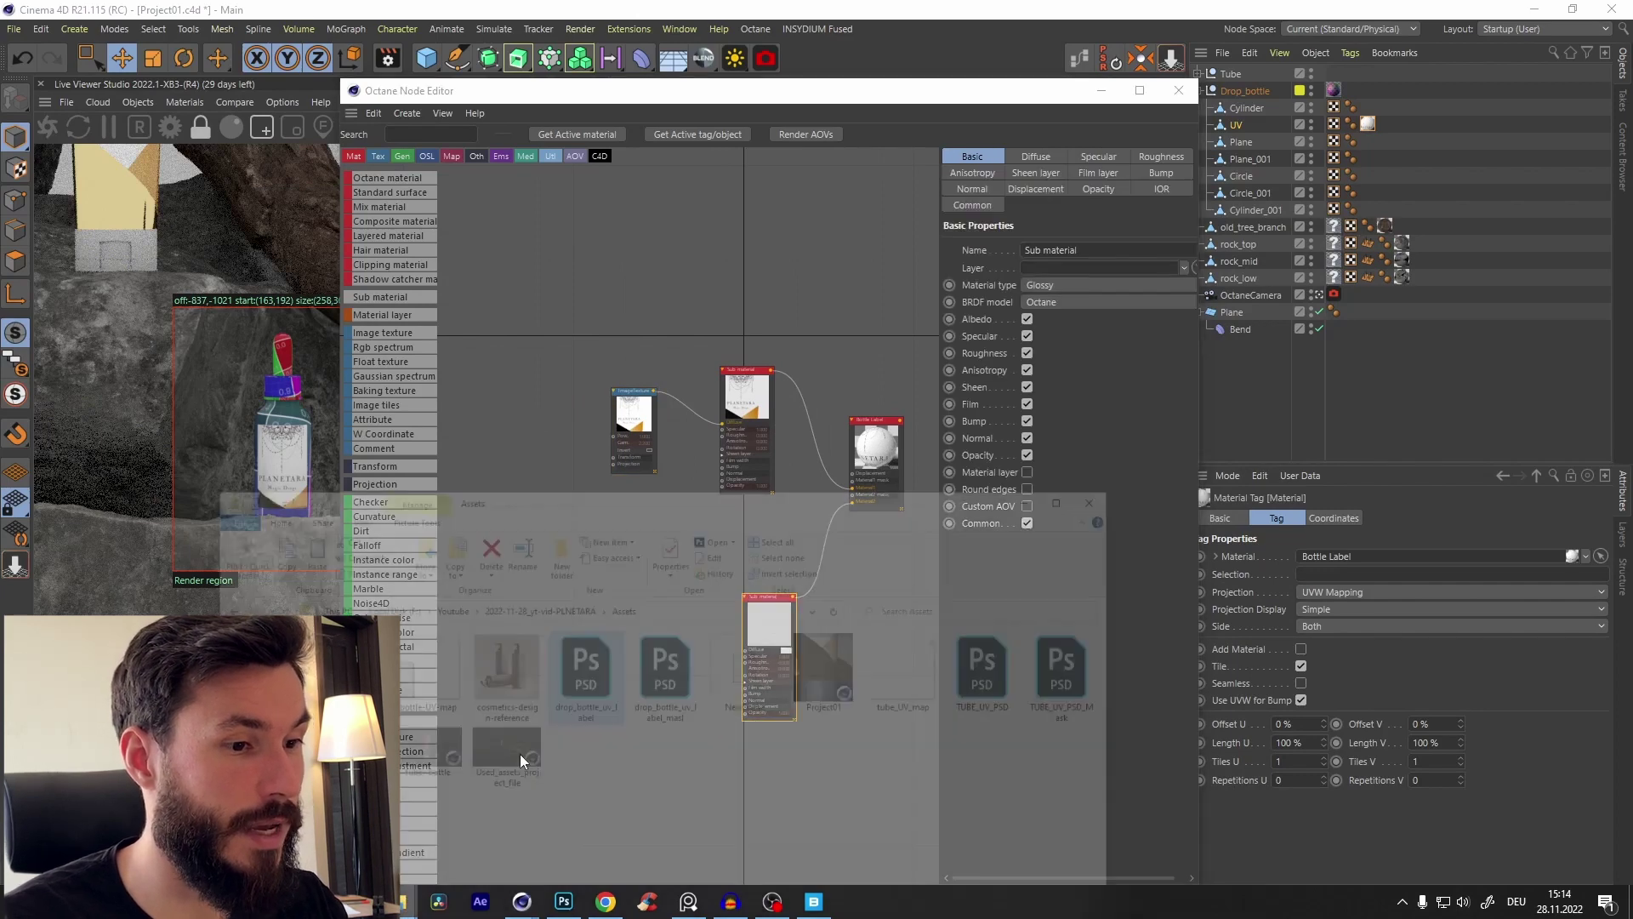
left_click(709, 612)
left_click_drag(710, 612, 711, 306)
left_click(1136, 409)
scroll(588, 683, "up", 4)
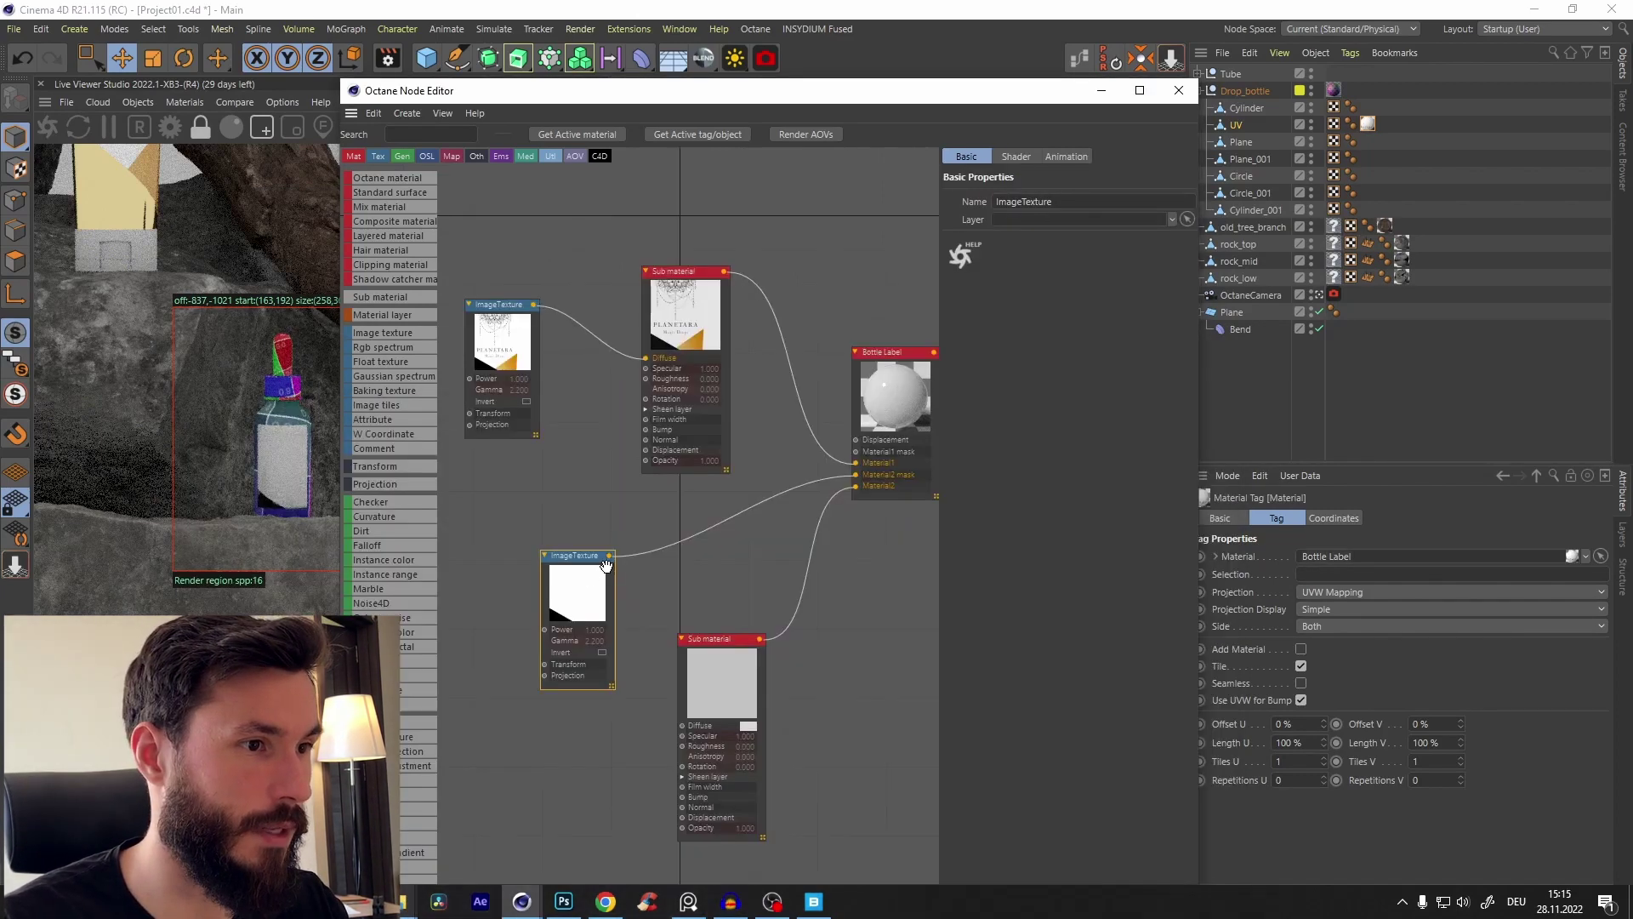
Step: Invert the mask image texture and place its node between the two sub materials
left_click(583, 691)
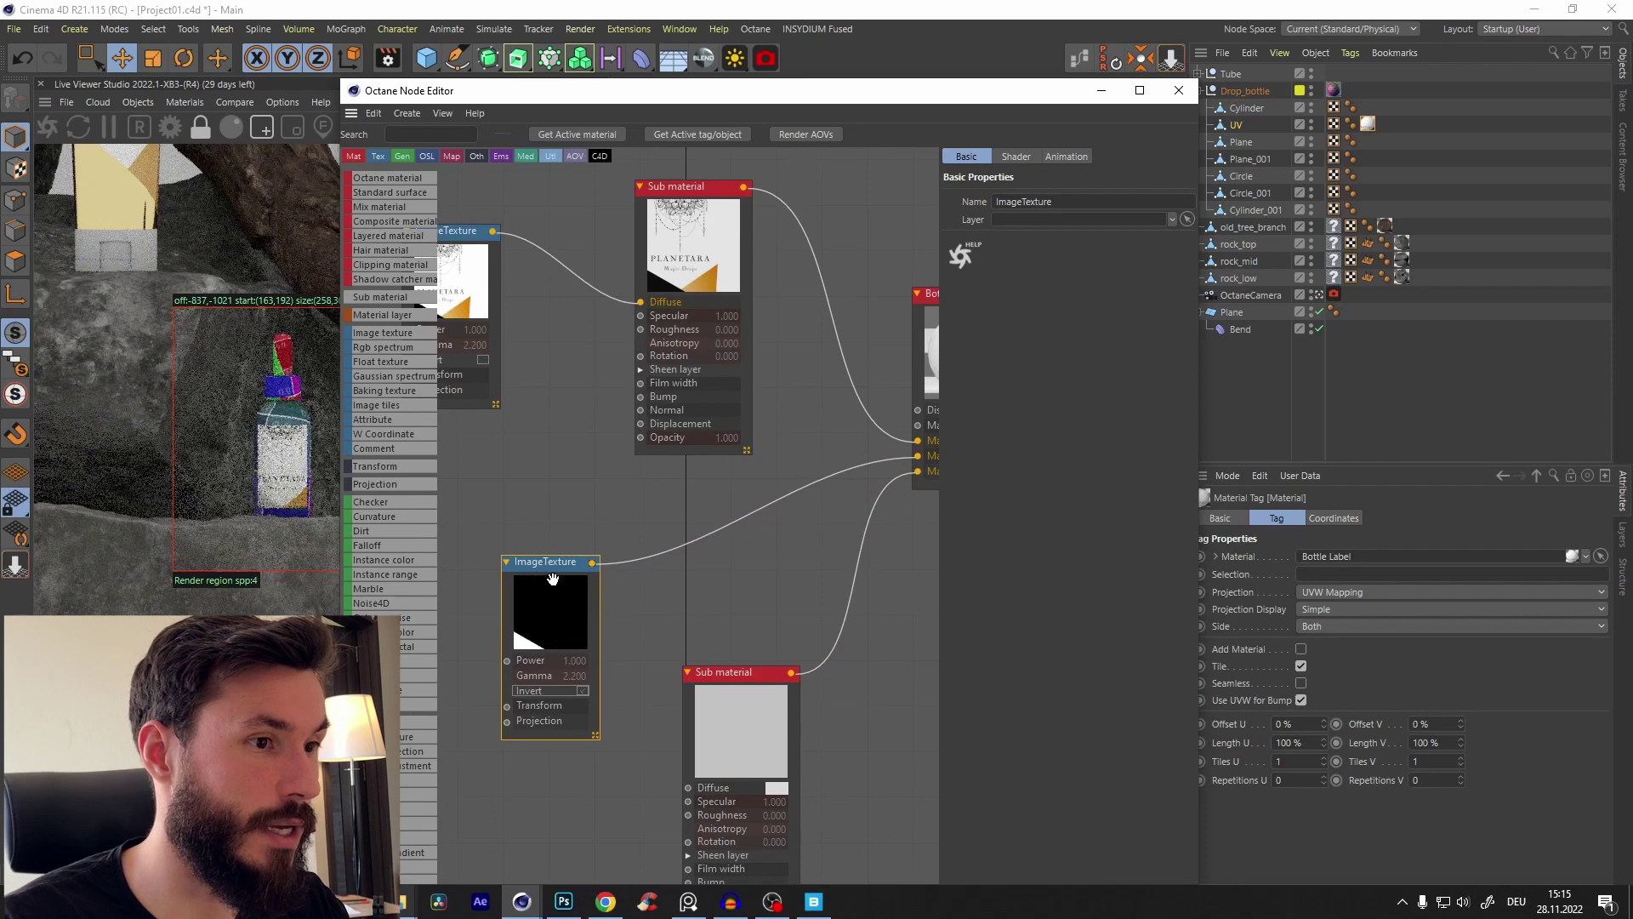
left_click_drag(553, 564, 634, 495)
scroll(733, 523, "down", 2)
middle_click_drag(731, 527, 697, 456)
Step: Change the material type of the Bottle Label's lower sub material to Metallic
left_click(715, 599)
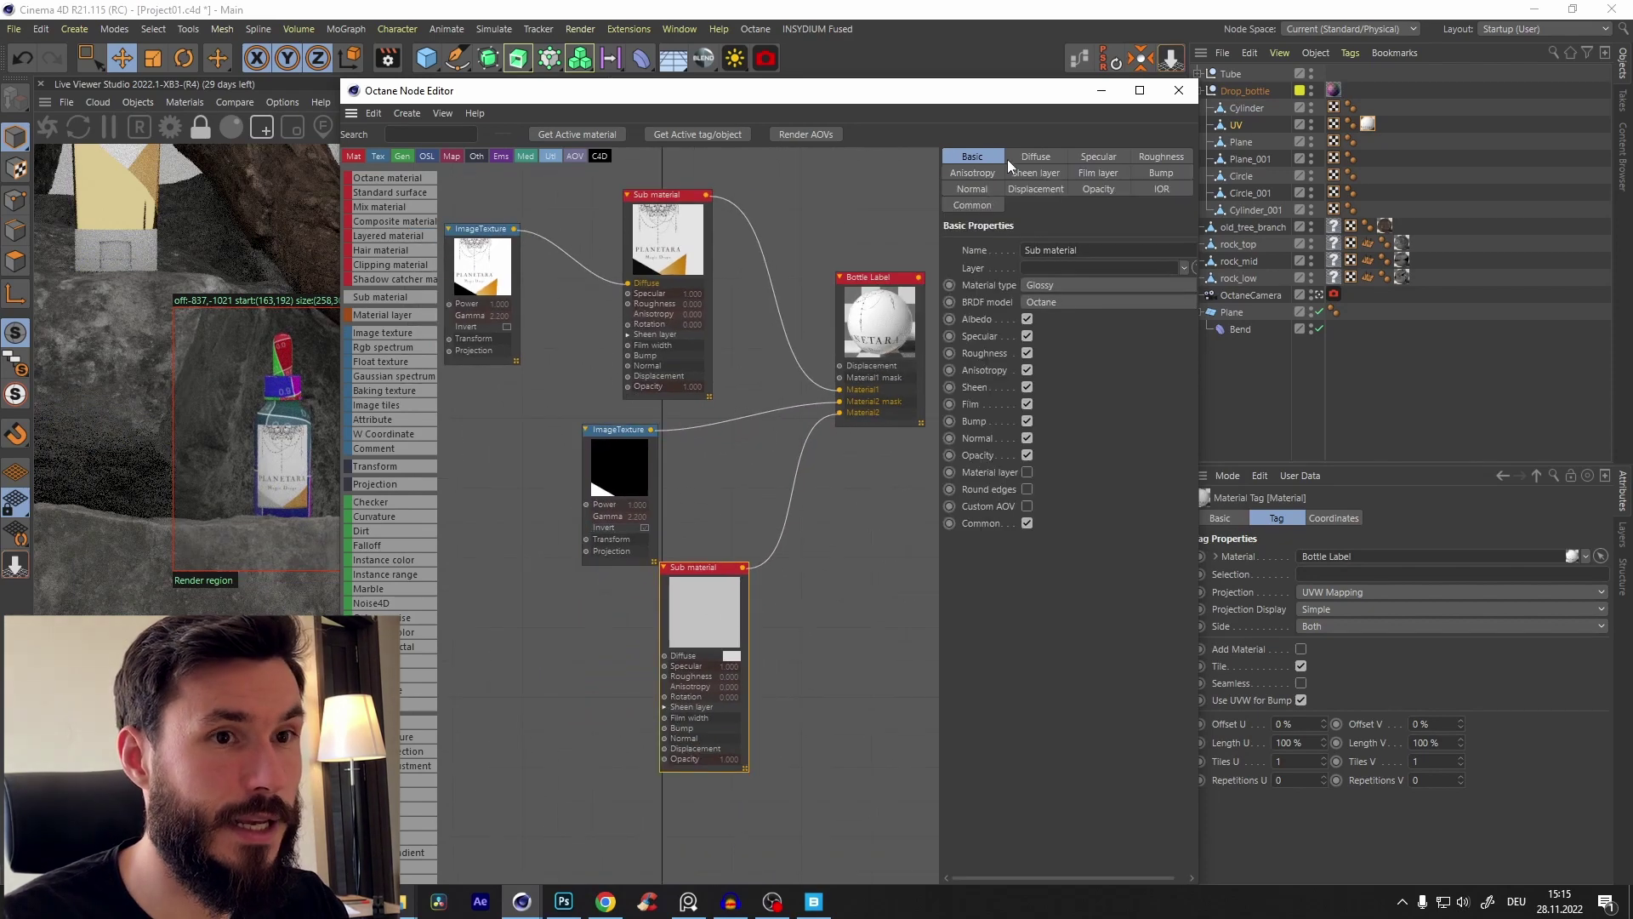
left_click(1044, 286)
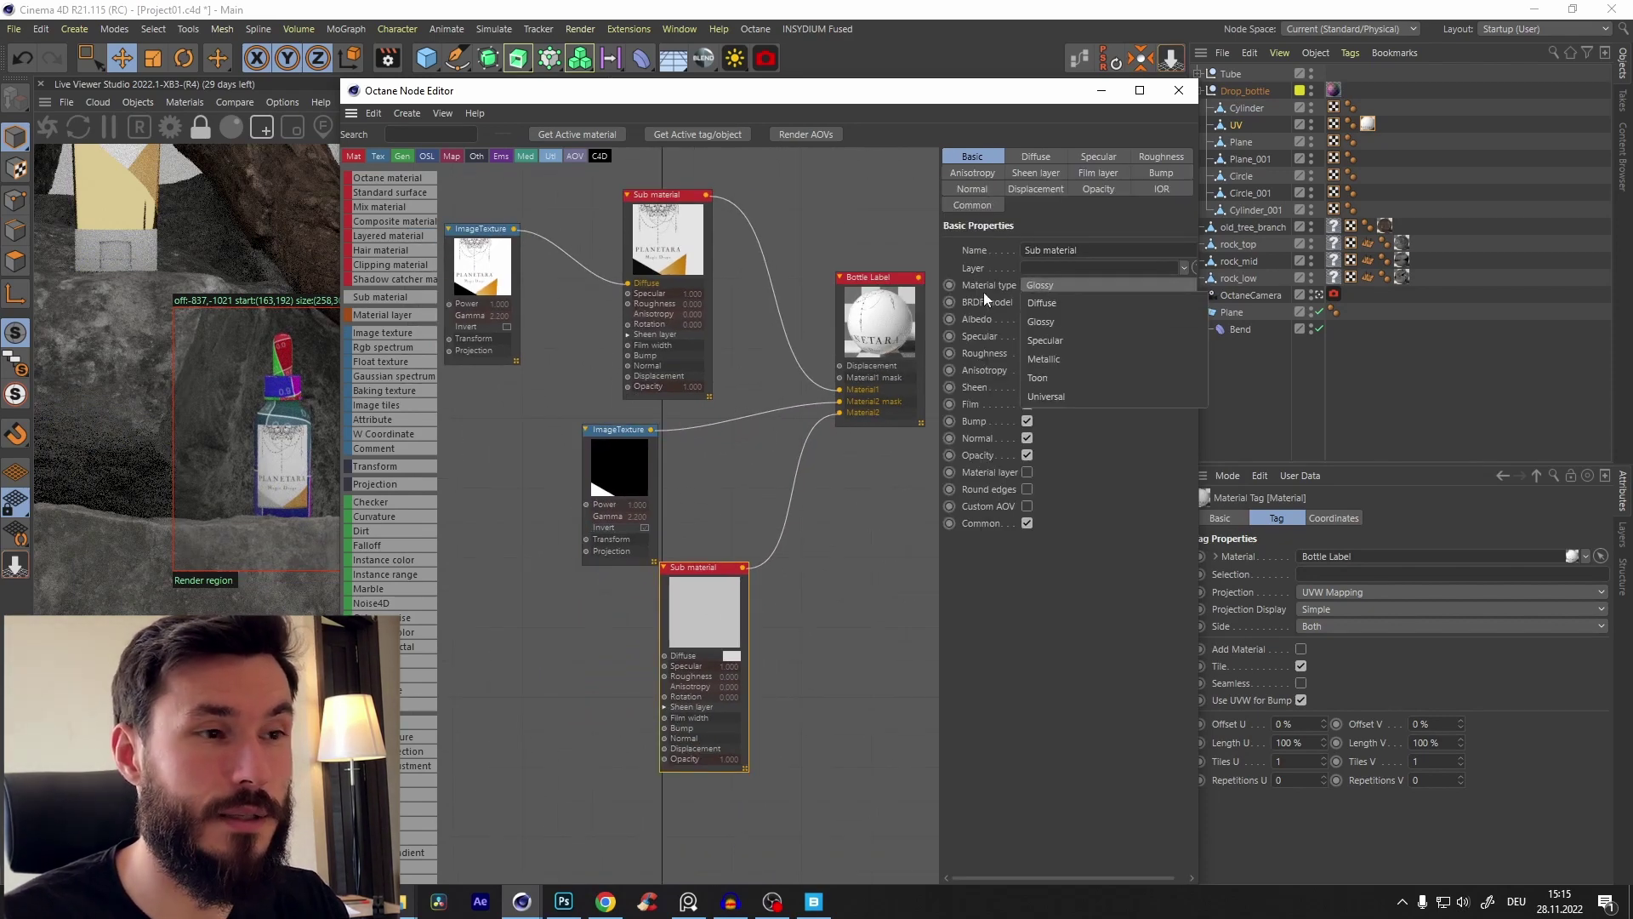
left_click(1044, 358)
left_click(731, 656)
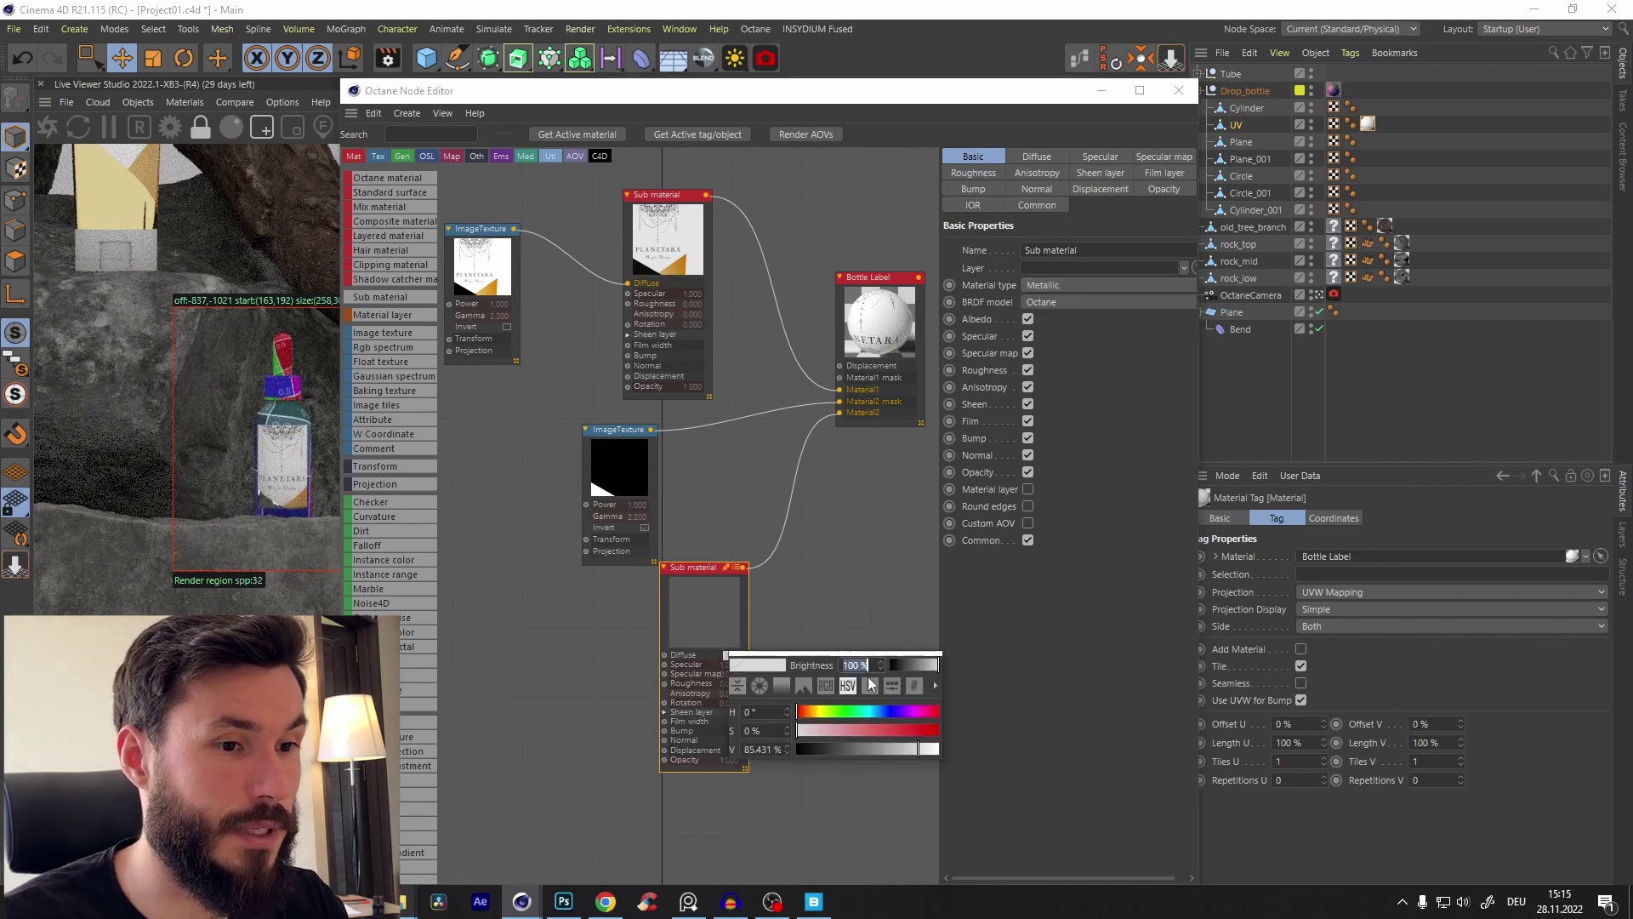
left_click(717, 531)
Step: Feed an RGB spectrum into the metallic sub material's Specular input, colour it gold with hue 41° and saturation about 21%, and close the node editor
scroll(693, 661, "up", 3)
middle_click_drag(692, 662, 770, 636)
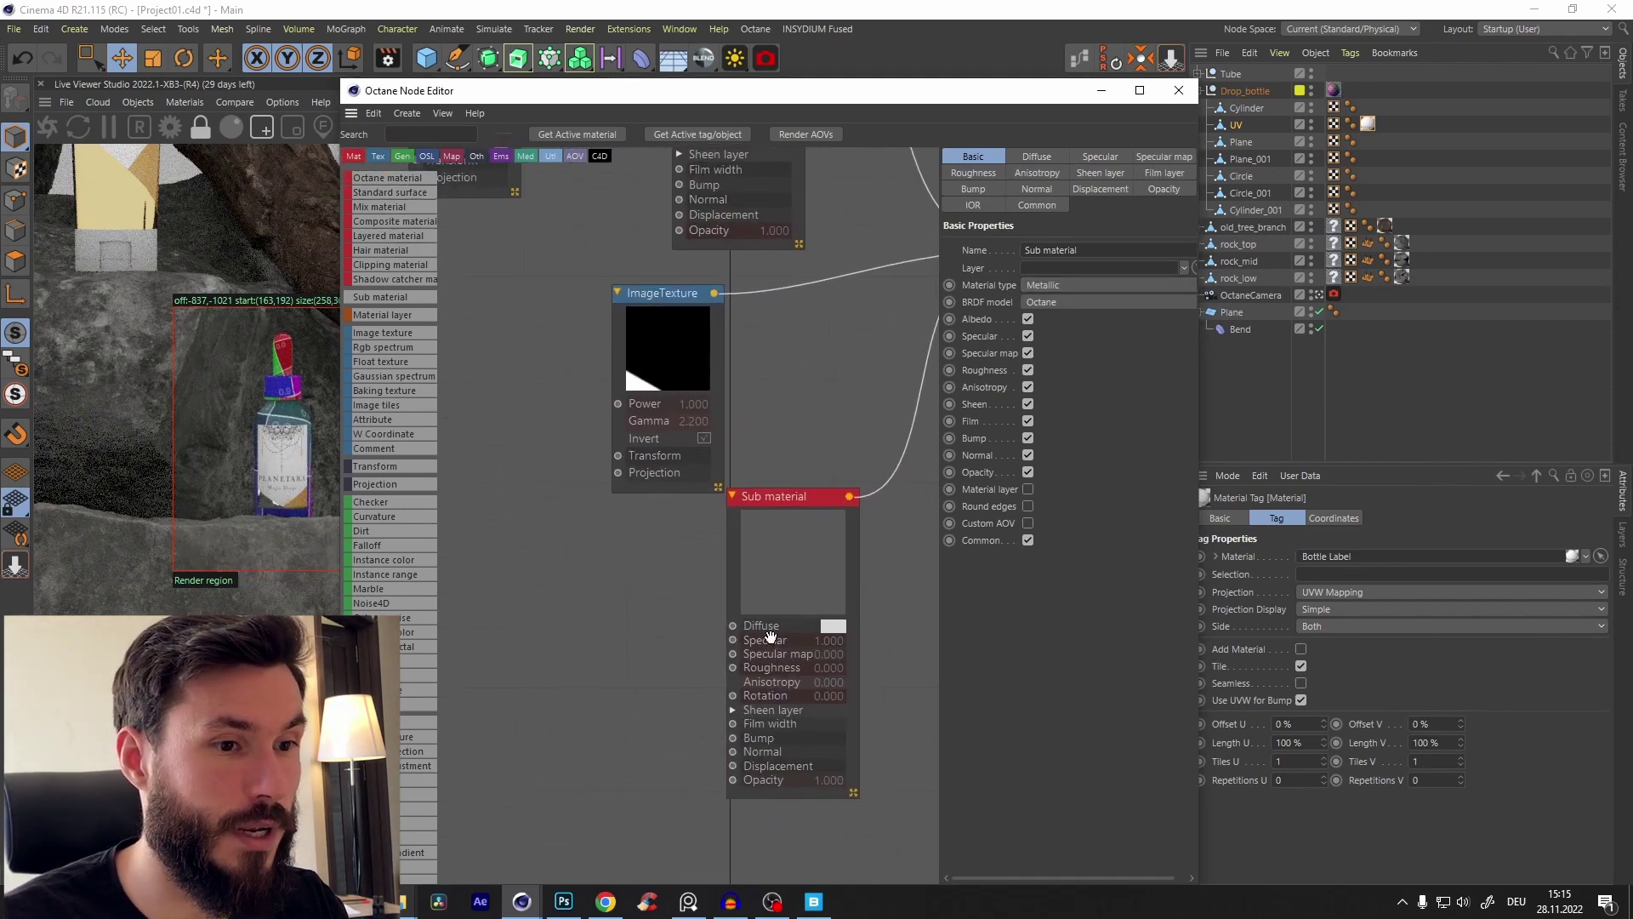
left_click(735, 642)
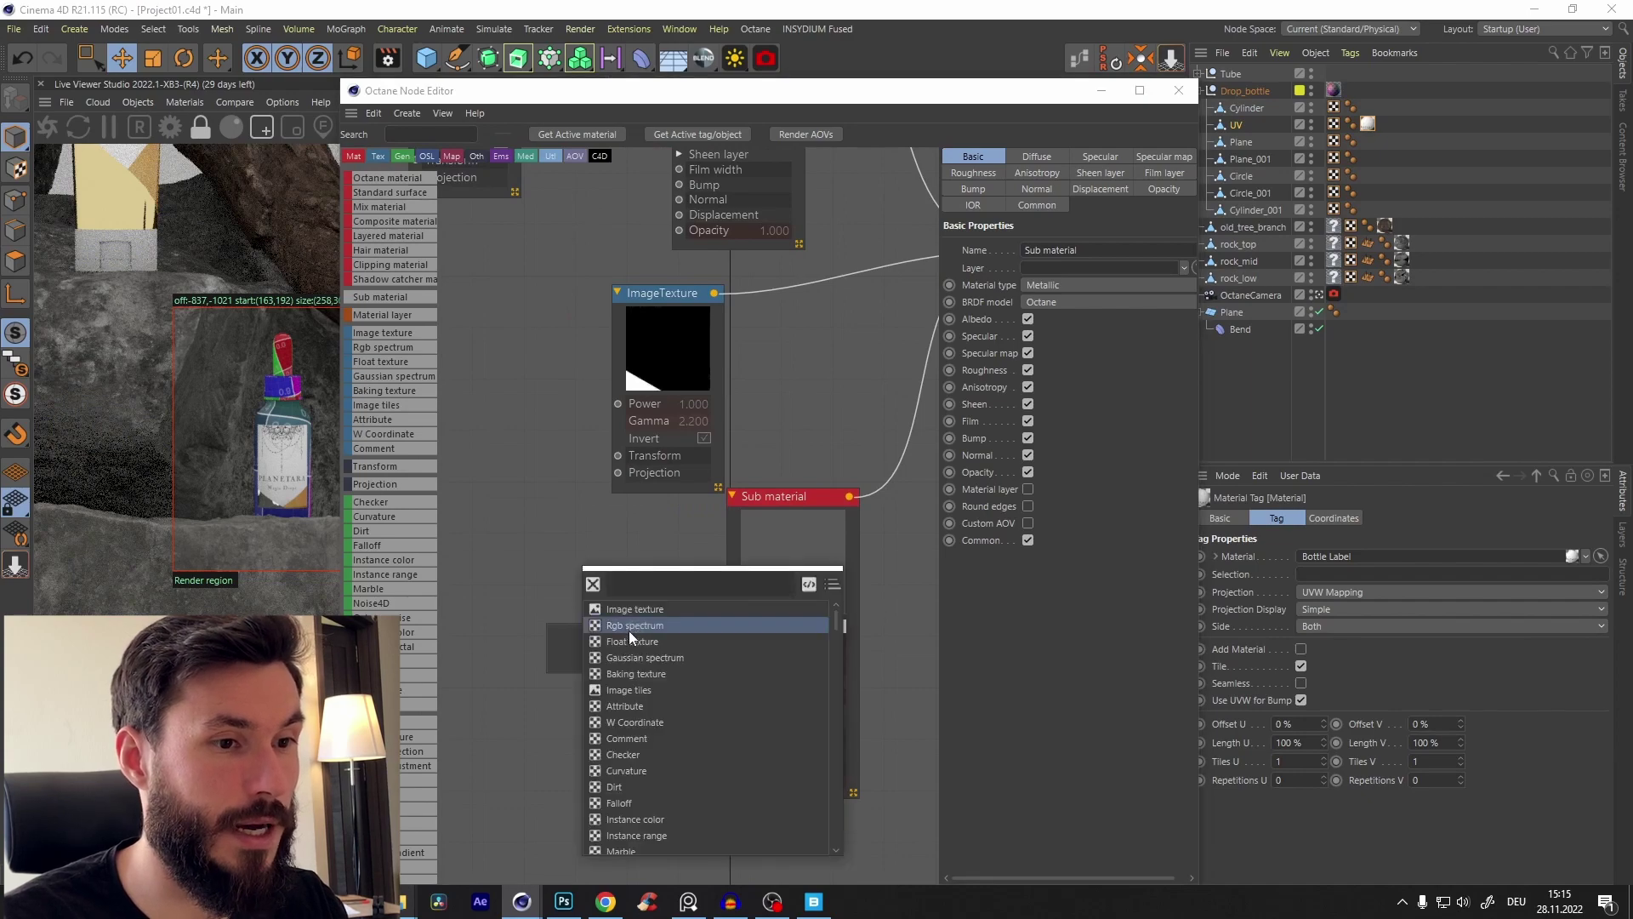
left_click(630, 630)
left_click(628, 651)
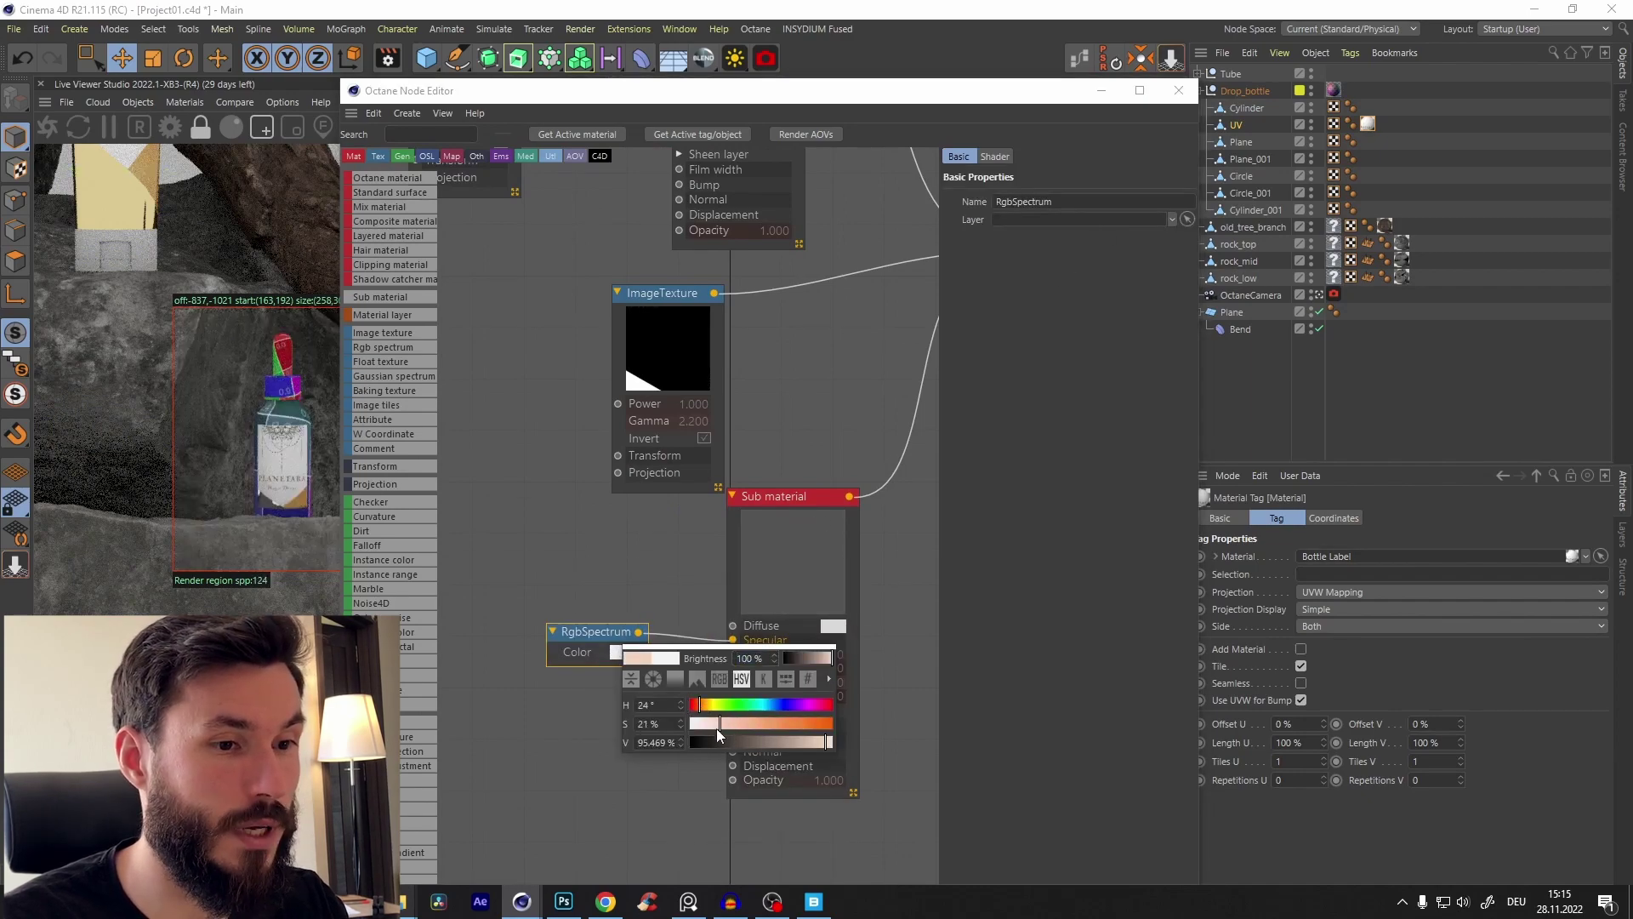
left_click_drag(700, 704, 707, 704)
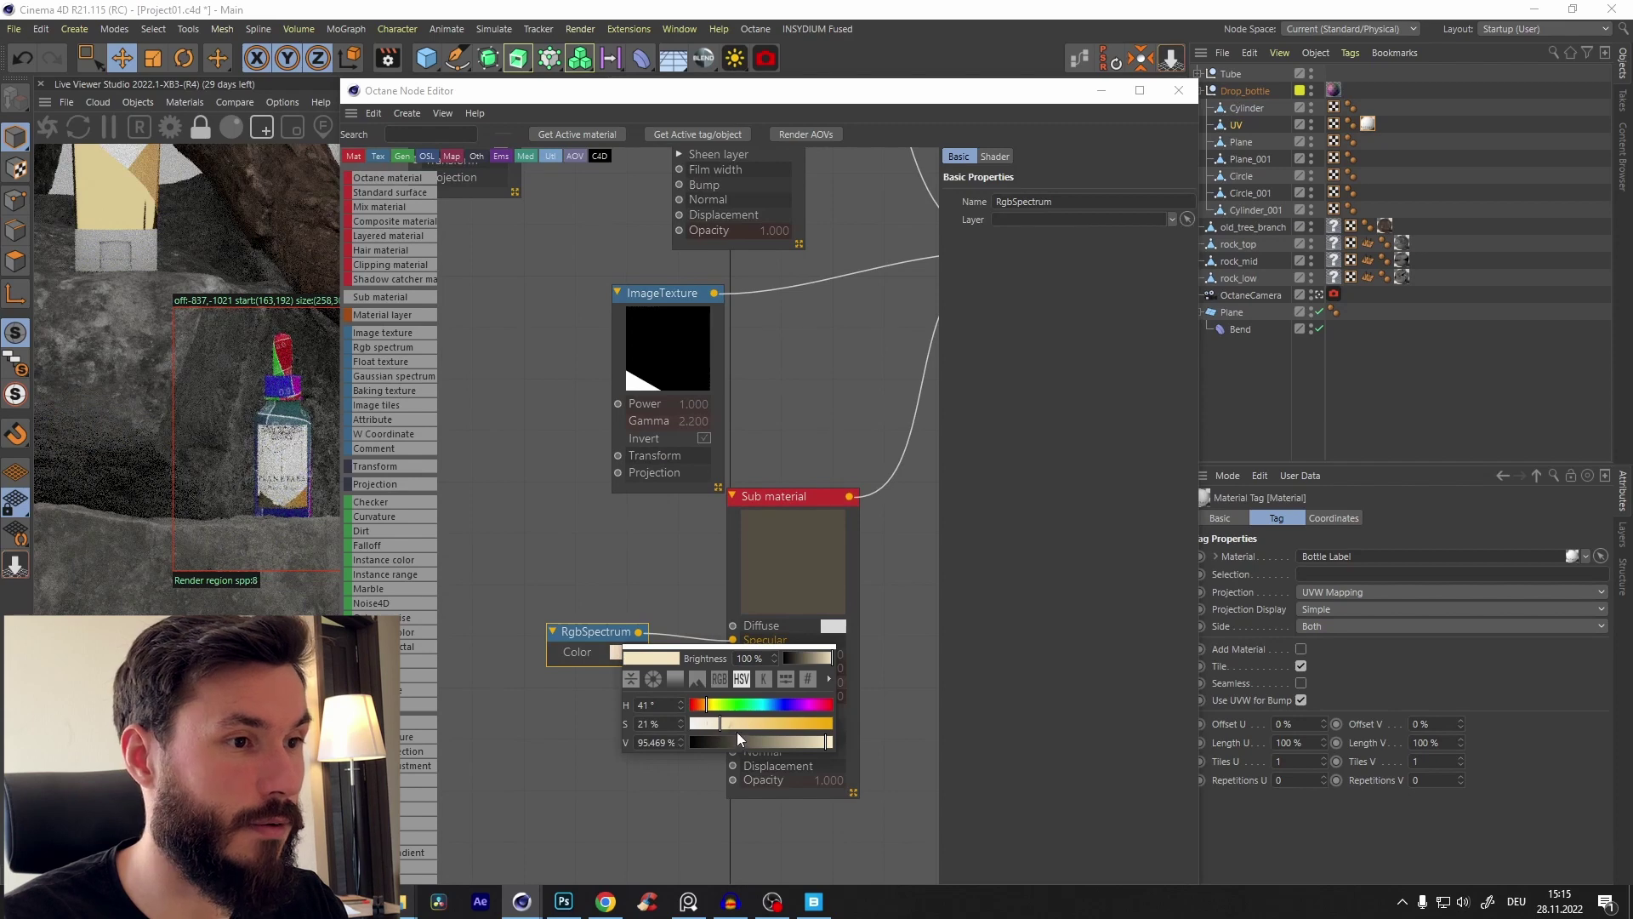
left_click(722, 723)
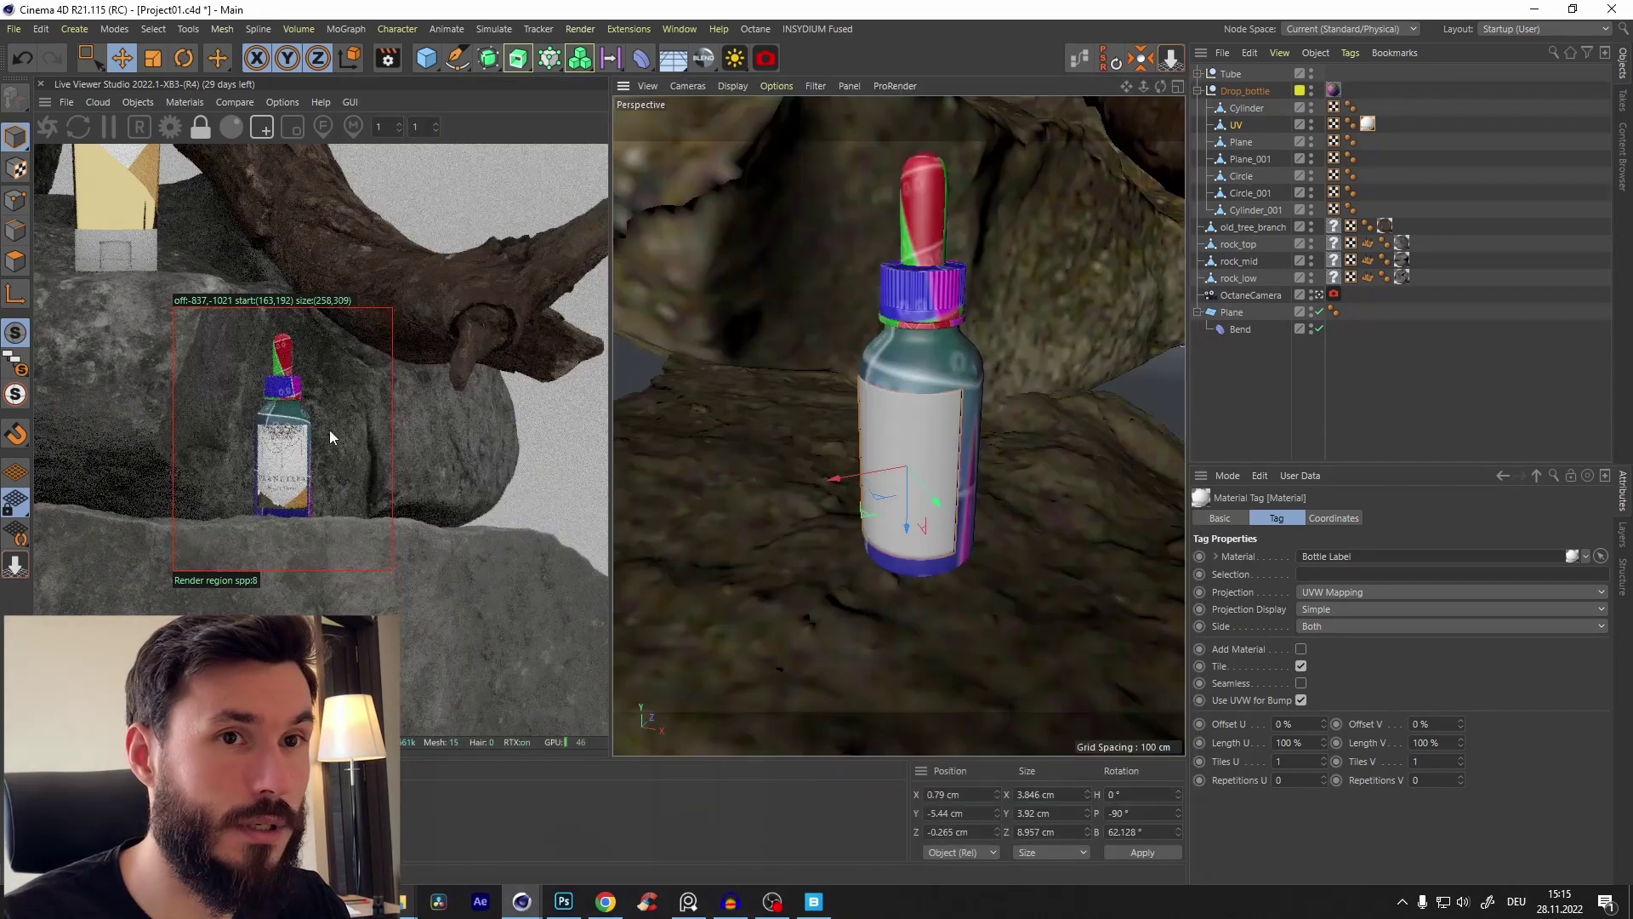
left_click(1178, 90)
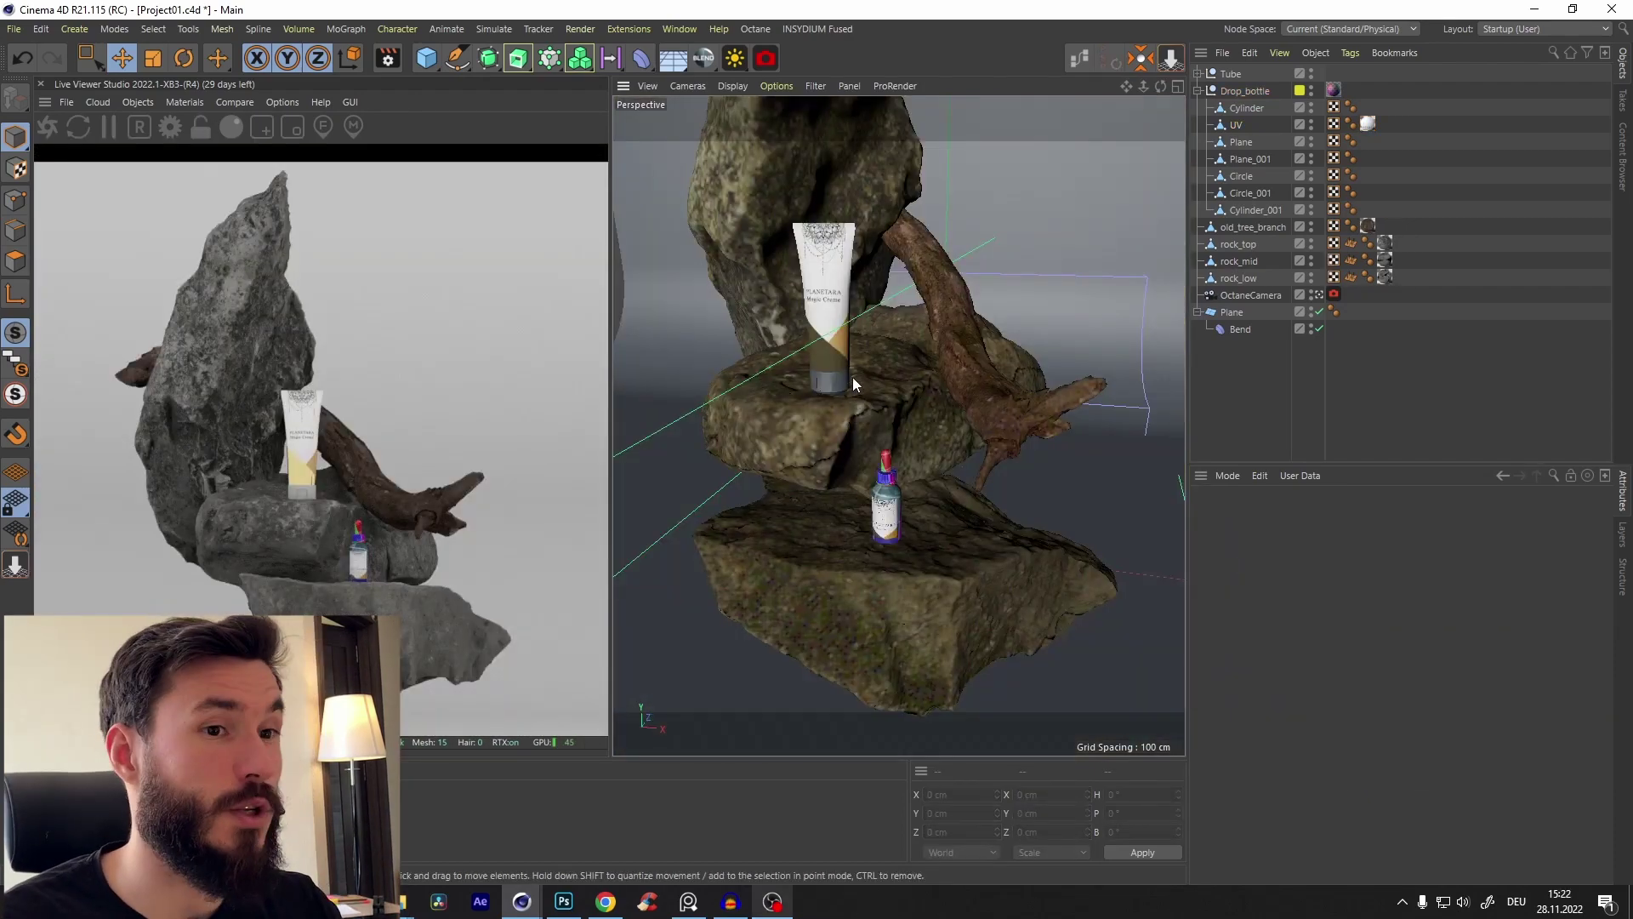
Step: Add an Octane HDRI environment to the scene and open its environment tag
left_click_drag(852, 376, 886, 244, "alt")
scroll(854, 350, "up", 7)
scroll(835, 392, "down", 5)
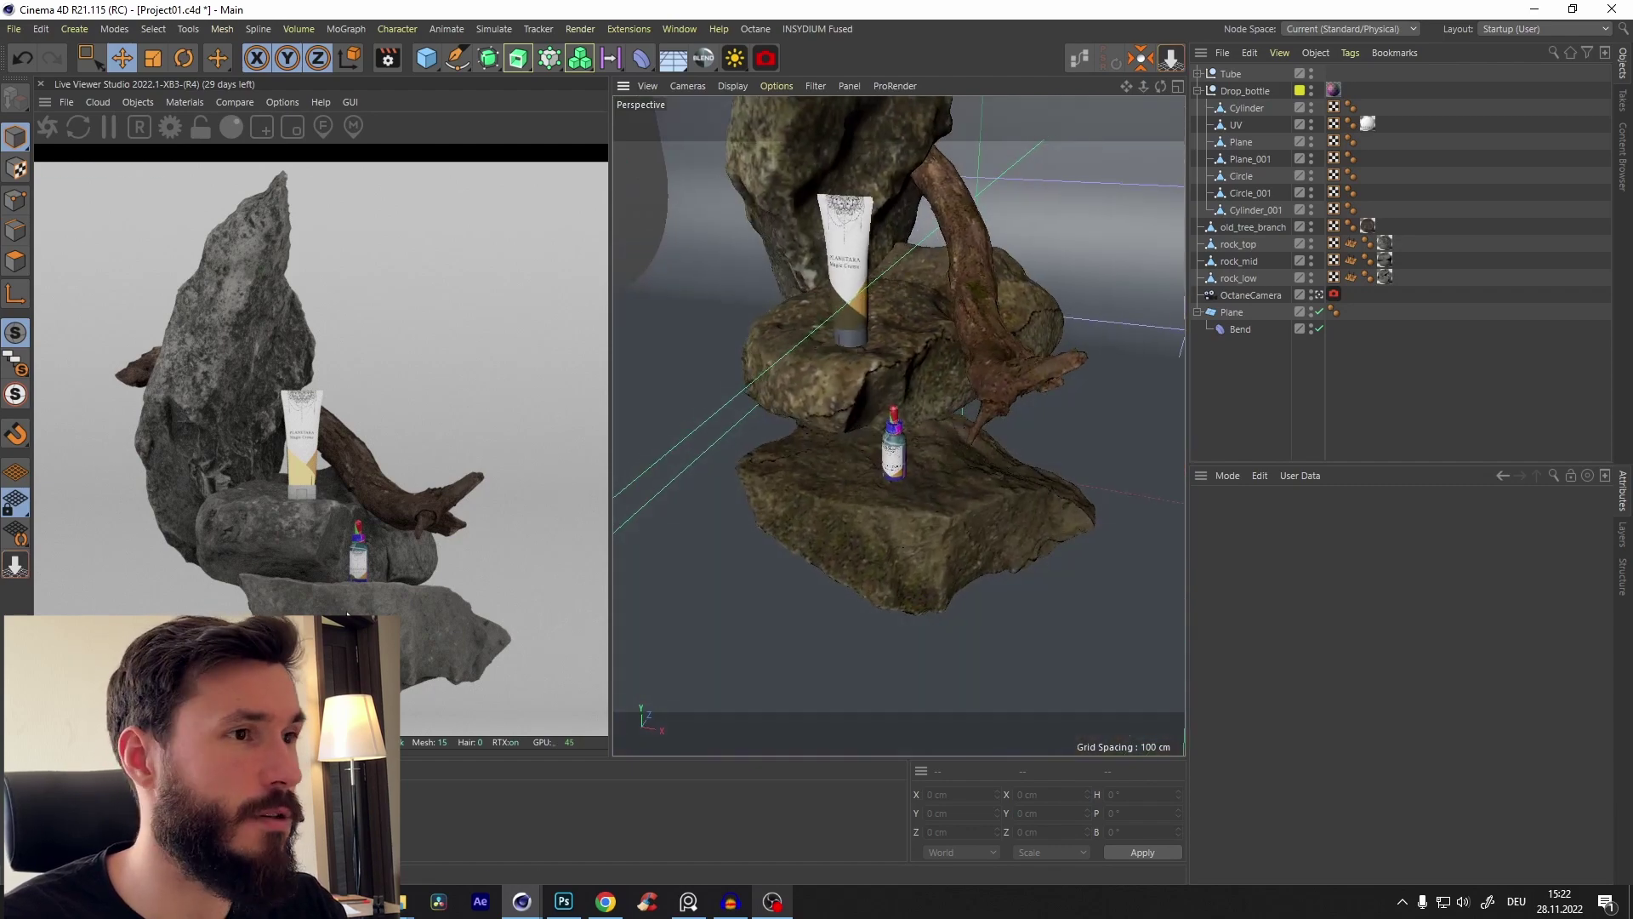
left_click(145, 101)
left_click(157, 153)
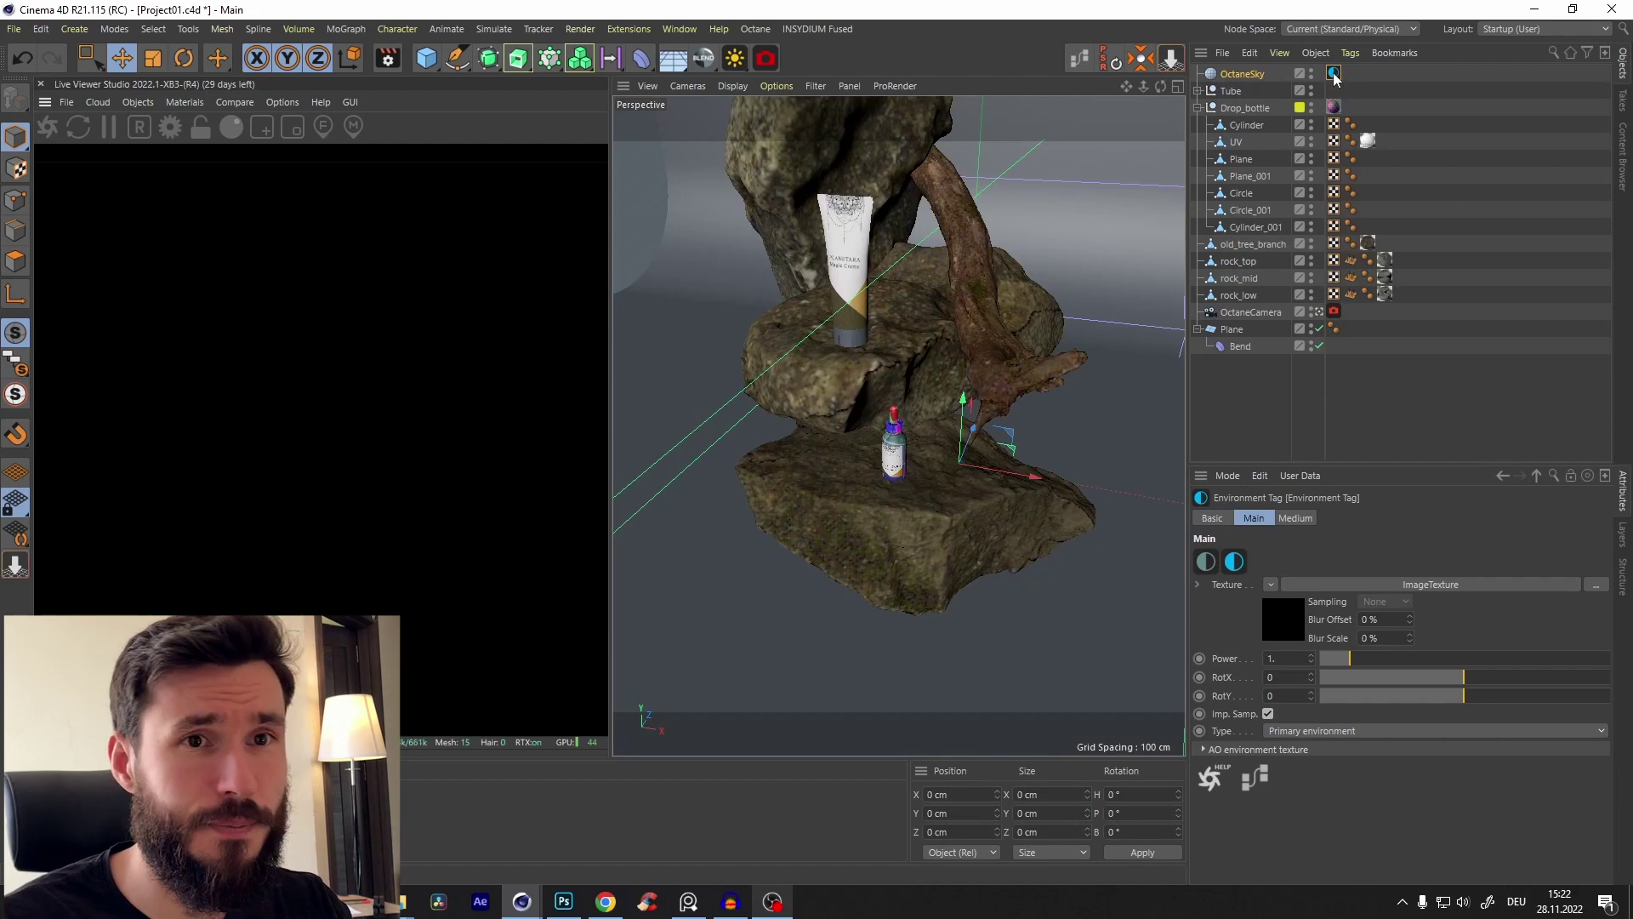
Step: Load empty_warehouse_01_4k.exr from the HDR folder of the Content Browser as the sky's environment texture
left_click(1376, 585)
left_click(523, 901)
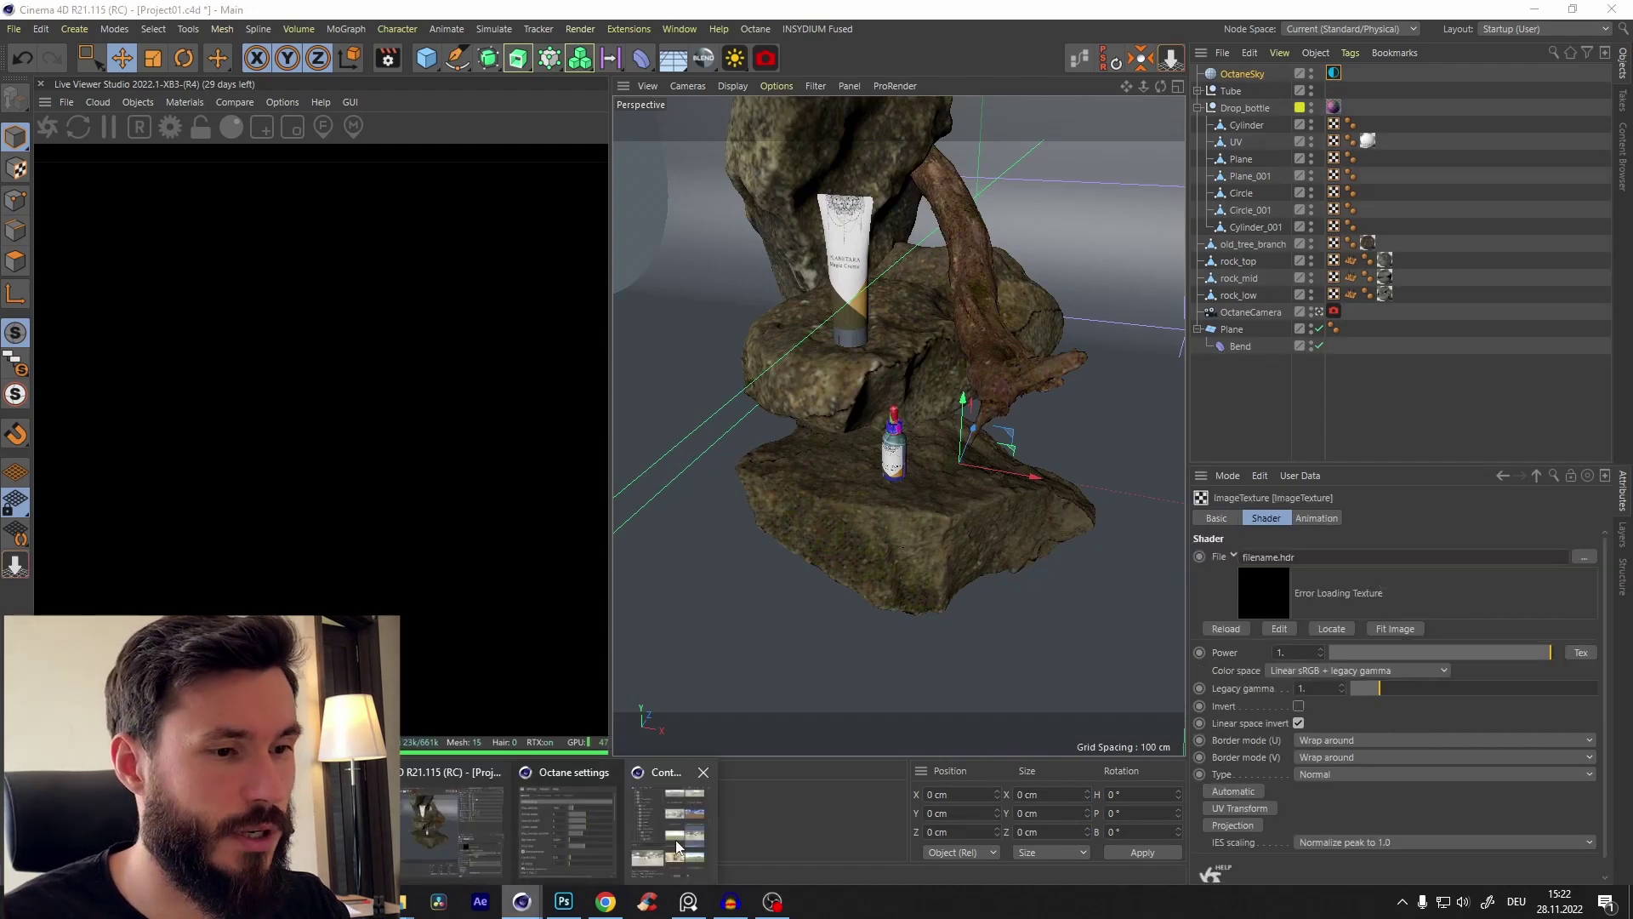
left_click(680, 842)
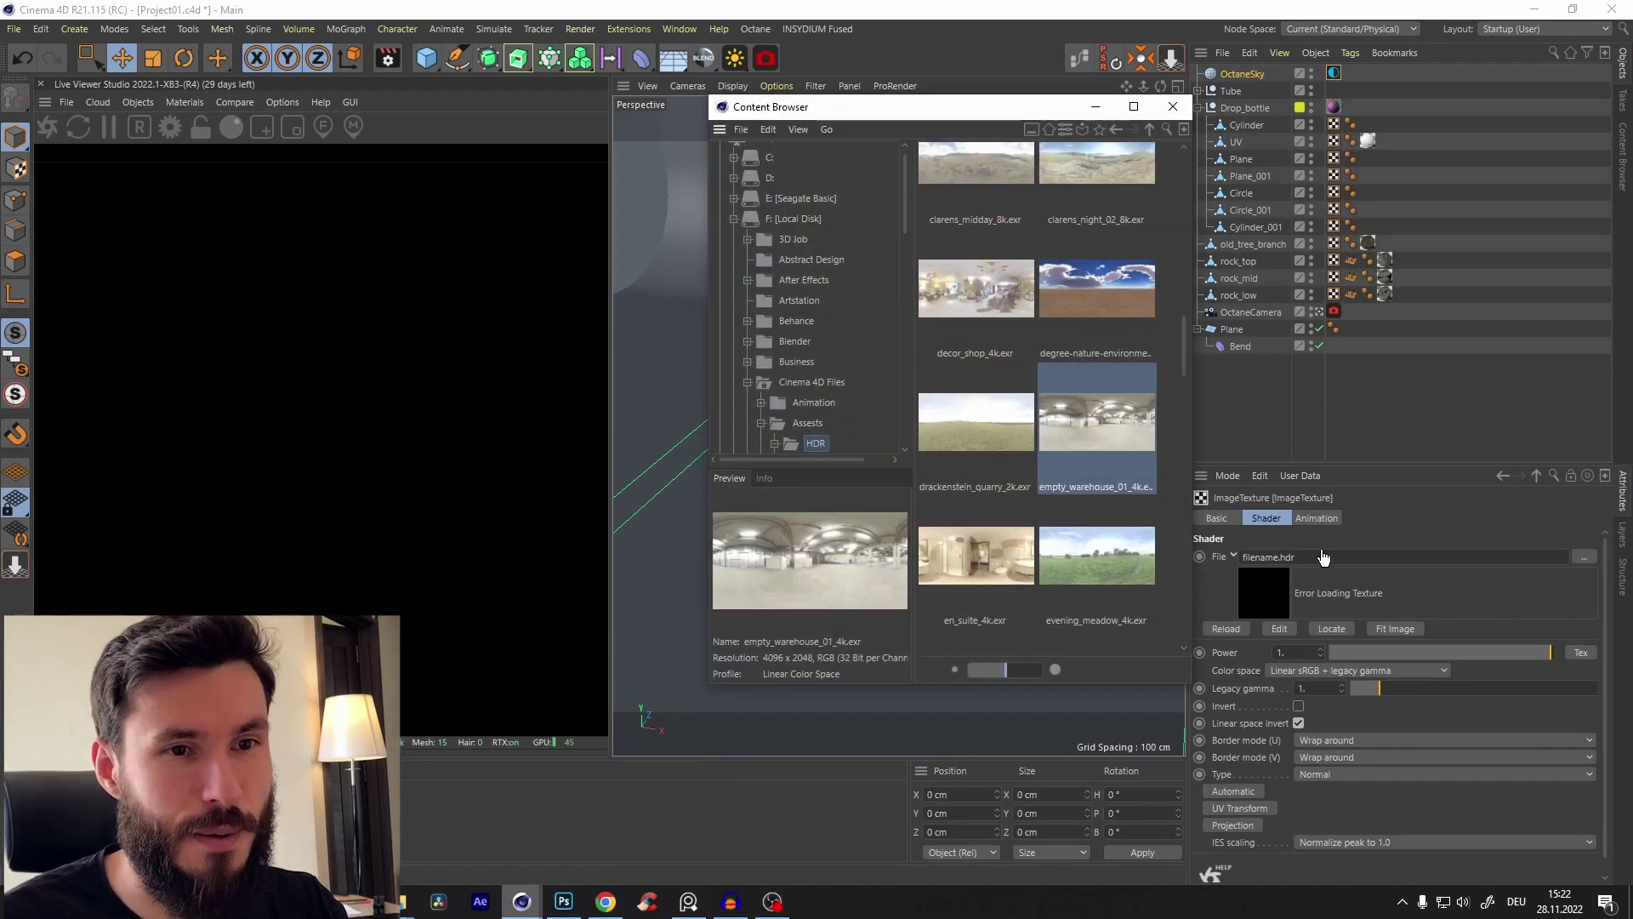
left_click_drag(1322, 557, 1307, 568)
left_click(933, 528)
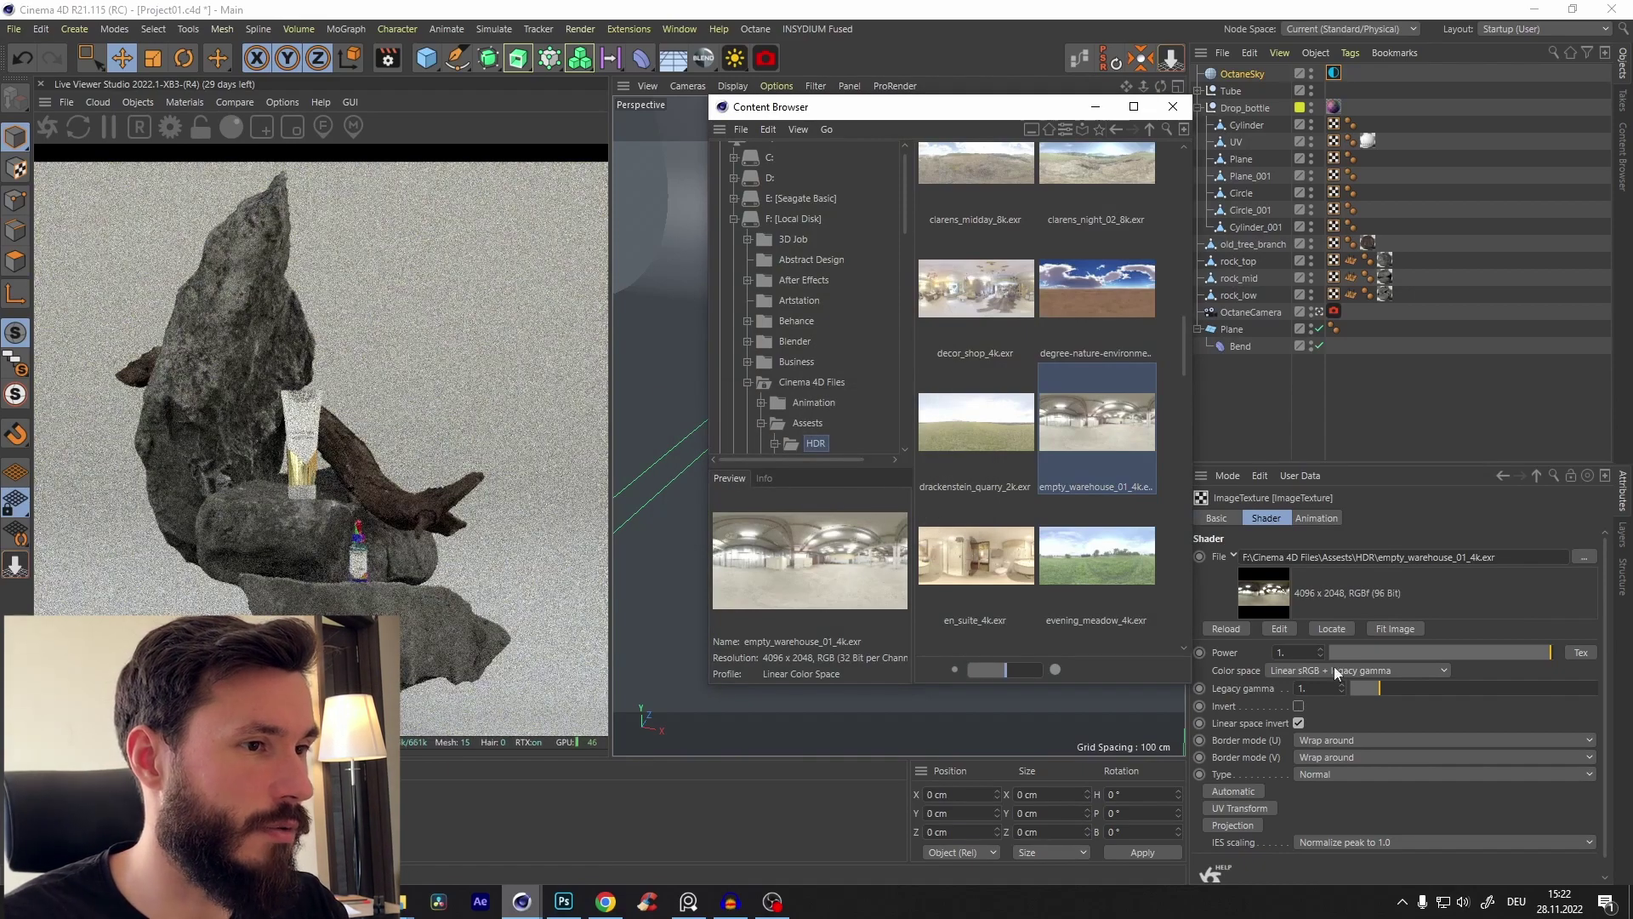
Step: Set the HDR image texture's power to 2, close the Content Browser, and save the project
left_click_drag(1294, 653, 1236, 673)
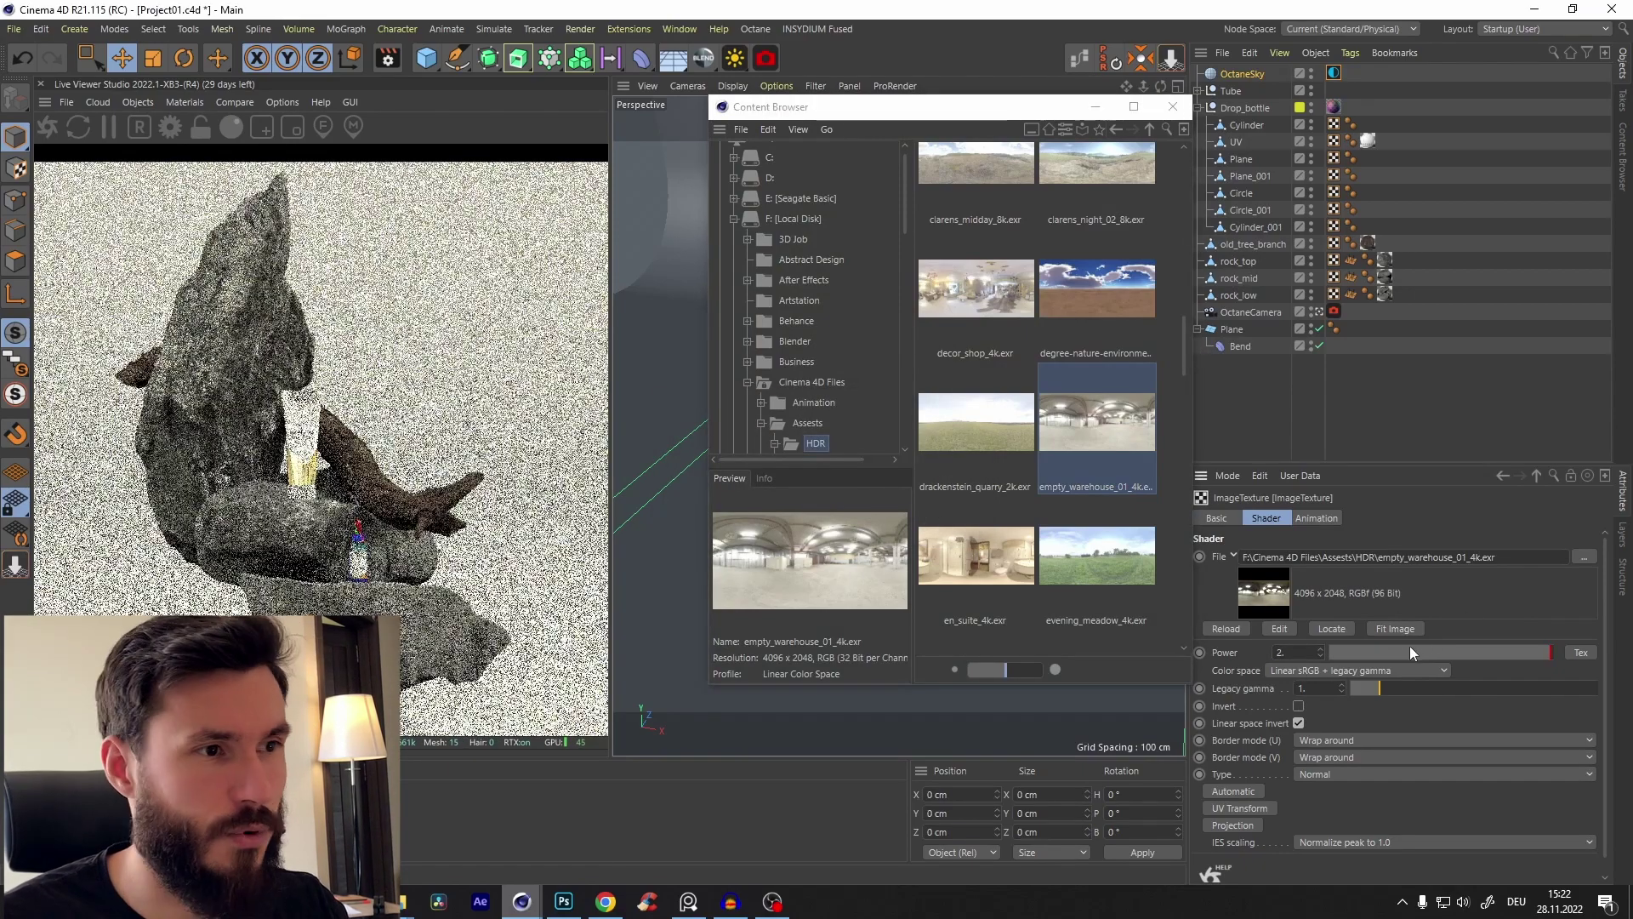
left_click(1173, 106)
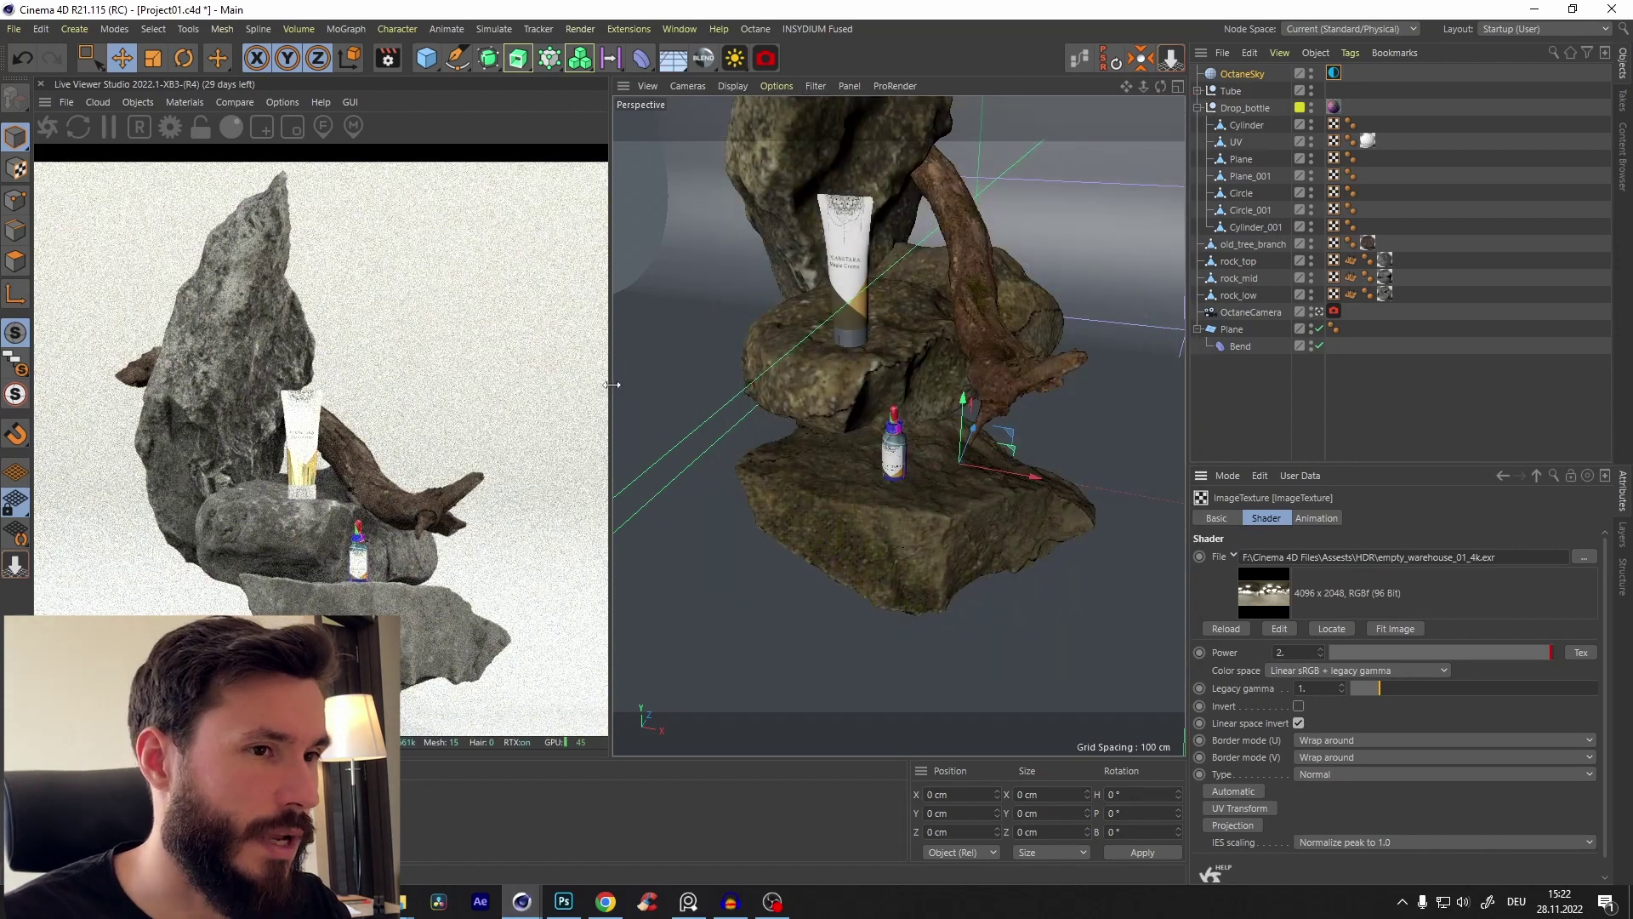
left_click_drag(612, 385, 631, 378)
key("ctrl+s")
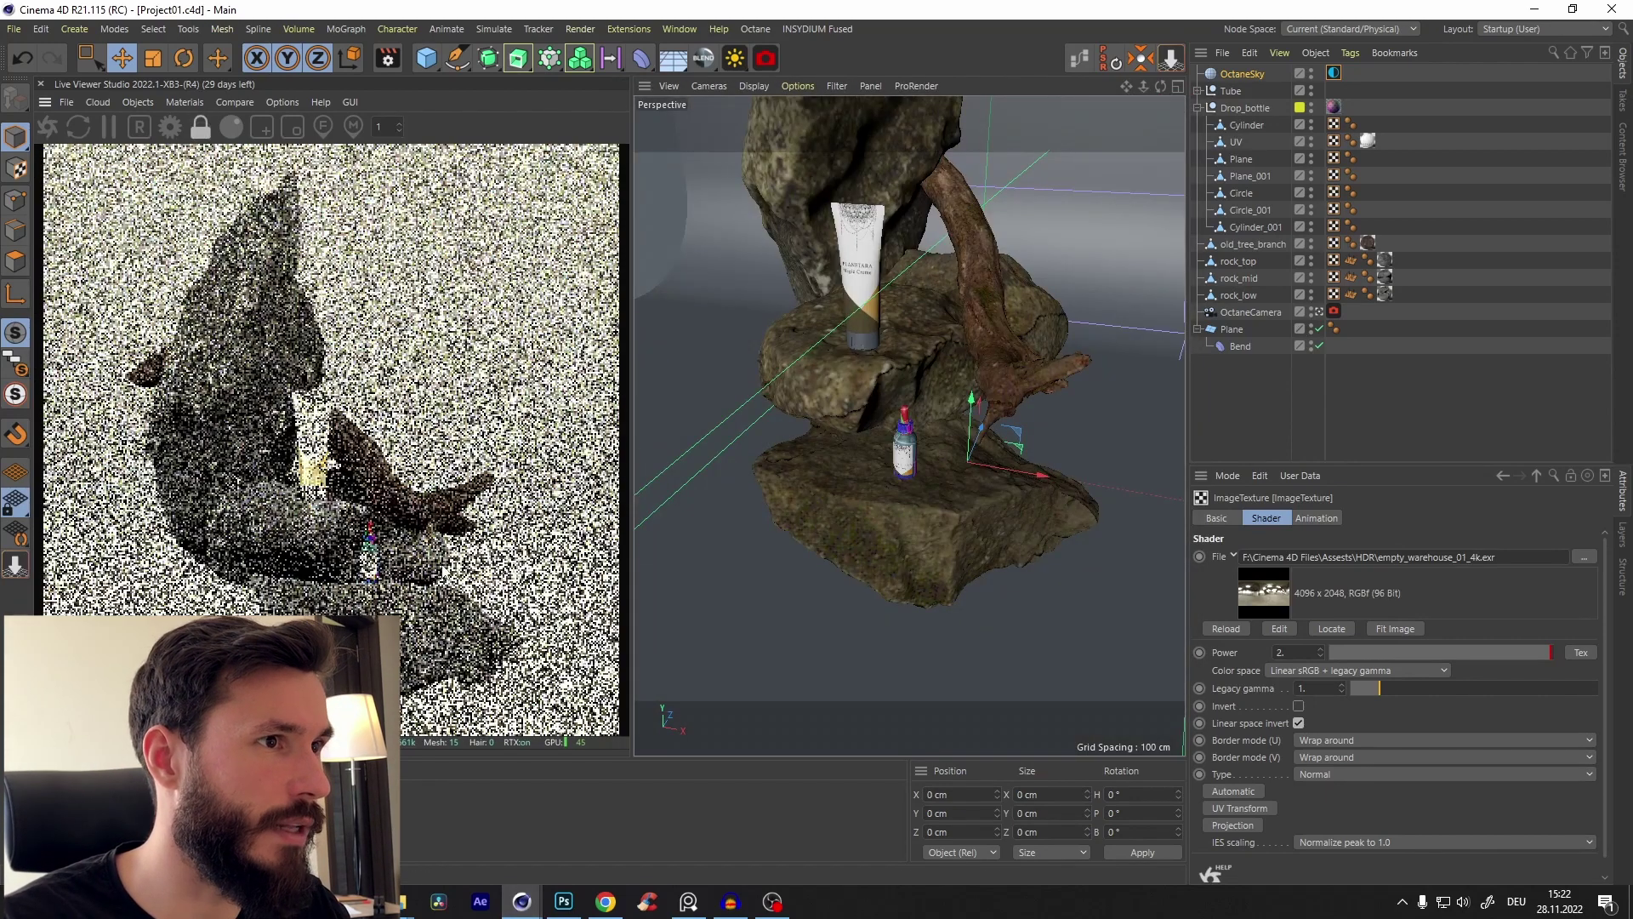
Step: Define a live render region around the dropper bottle and frame the bottle closely in the perspective viewport
left_click_drag(444, 571, 393, 469)
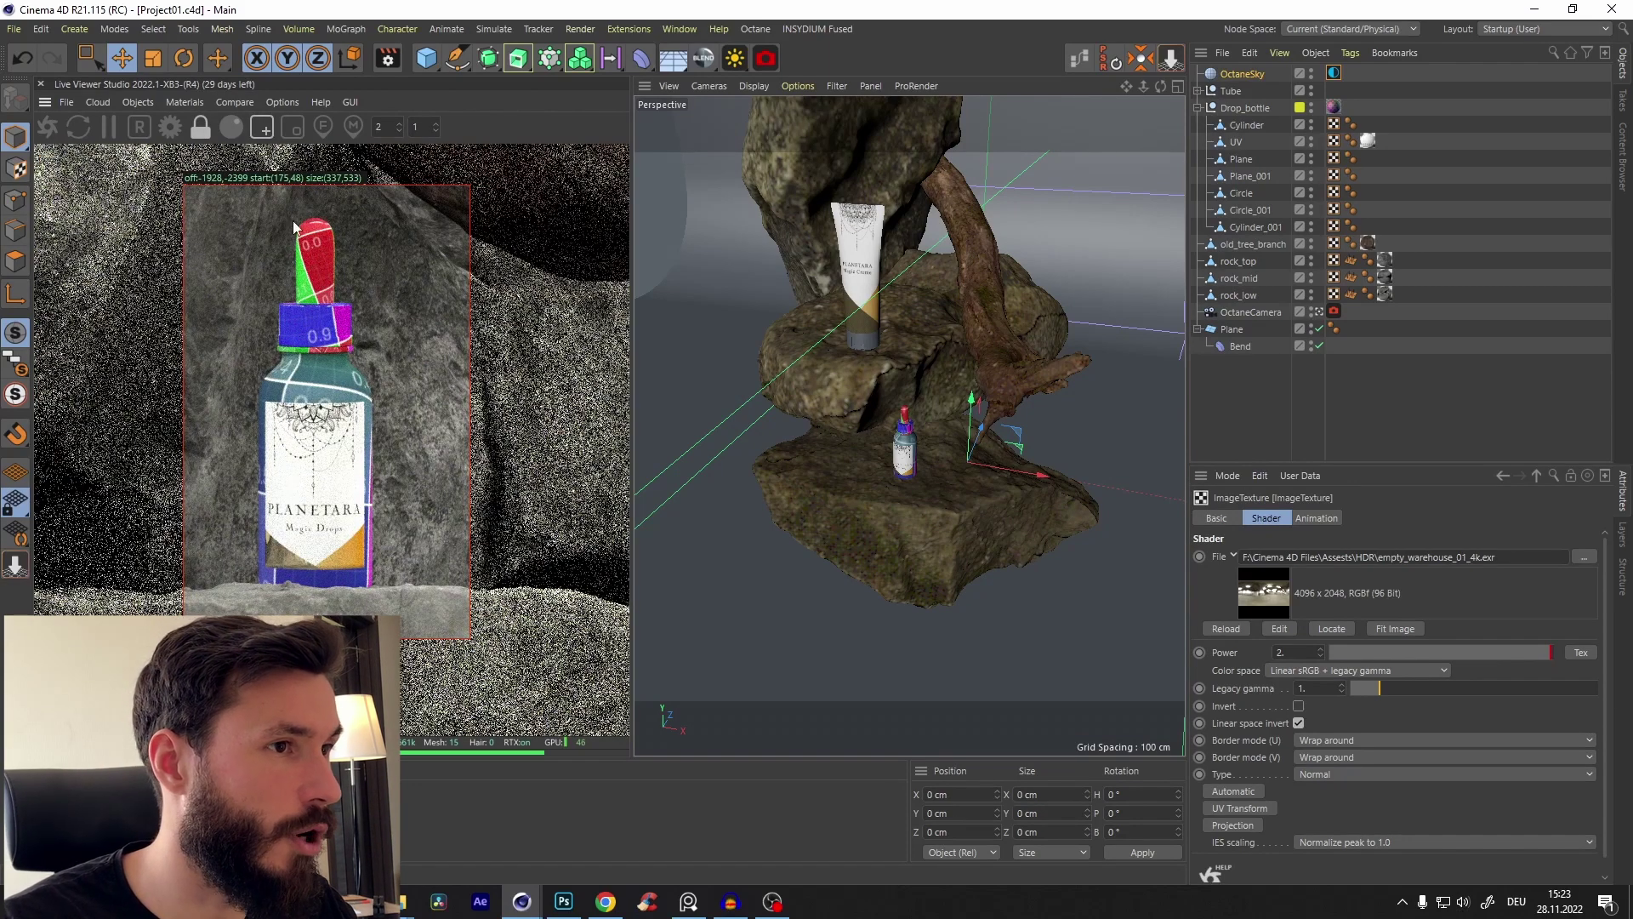
scroll(888, 403, "up", 6)
middle_click_drag(927, 442, 883, 362, "alt")
left_click_drag(883, 362, 889, 379, "alt")
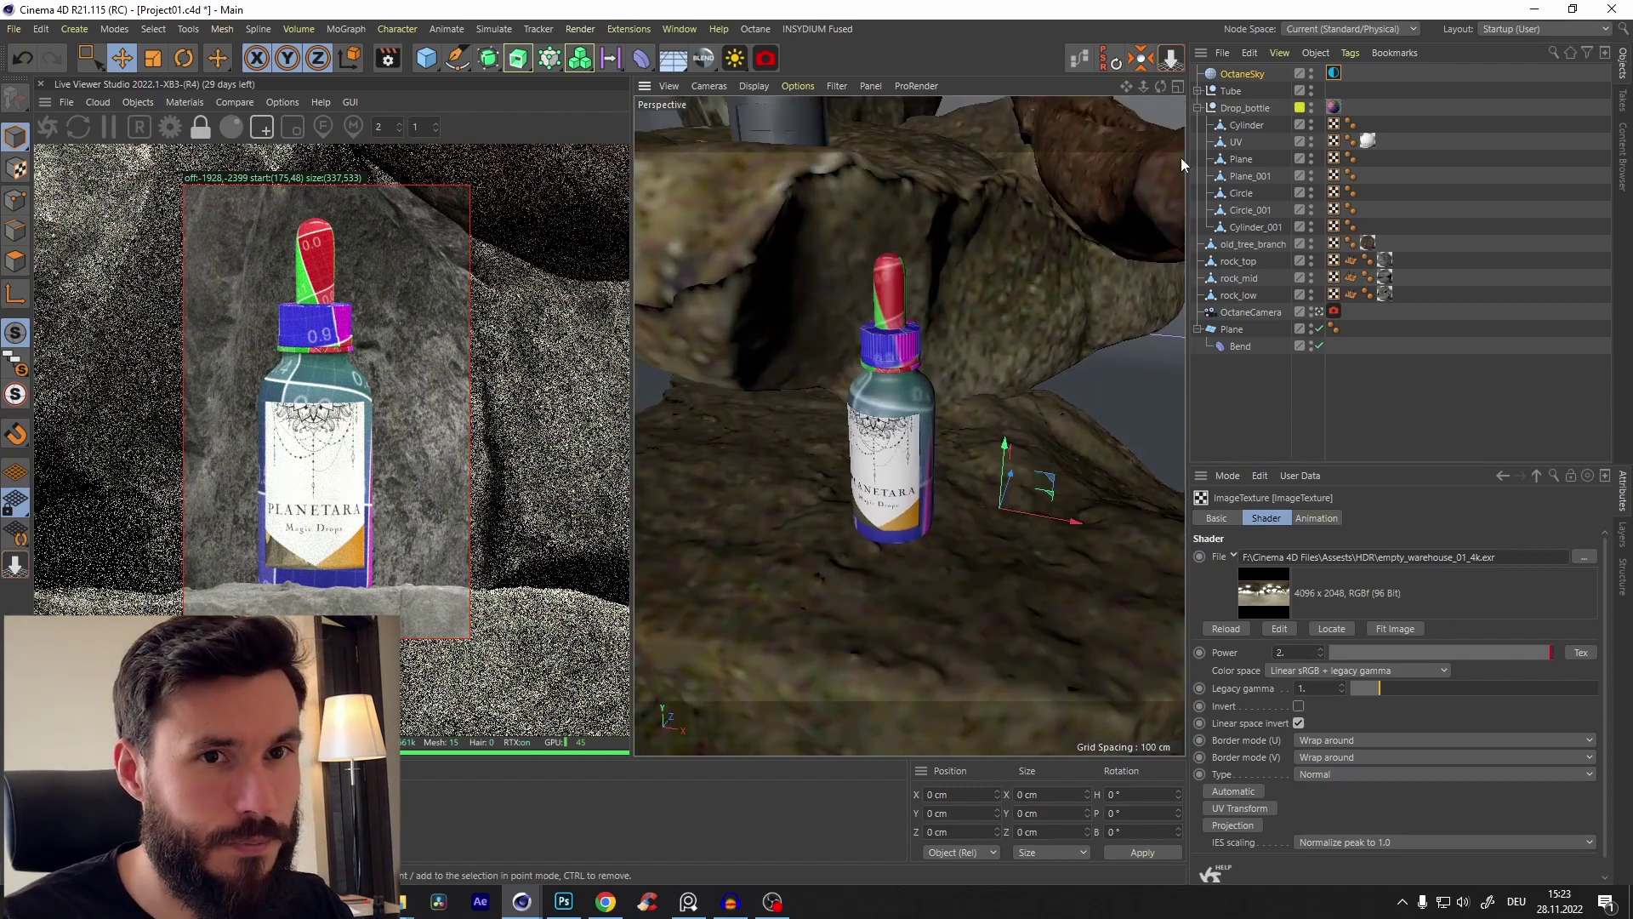
Step: Identify the bottle body's Cylinder object with a trial move, undo the move, and rename the object Outer glass
left_click(901, 391)
left_click_drag(893, 507, 896, 226)
key("ctrl+z")
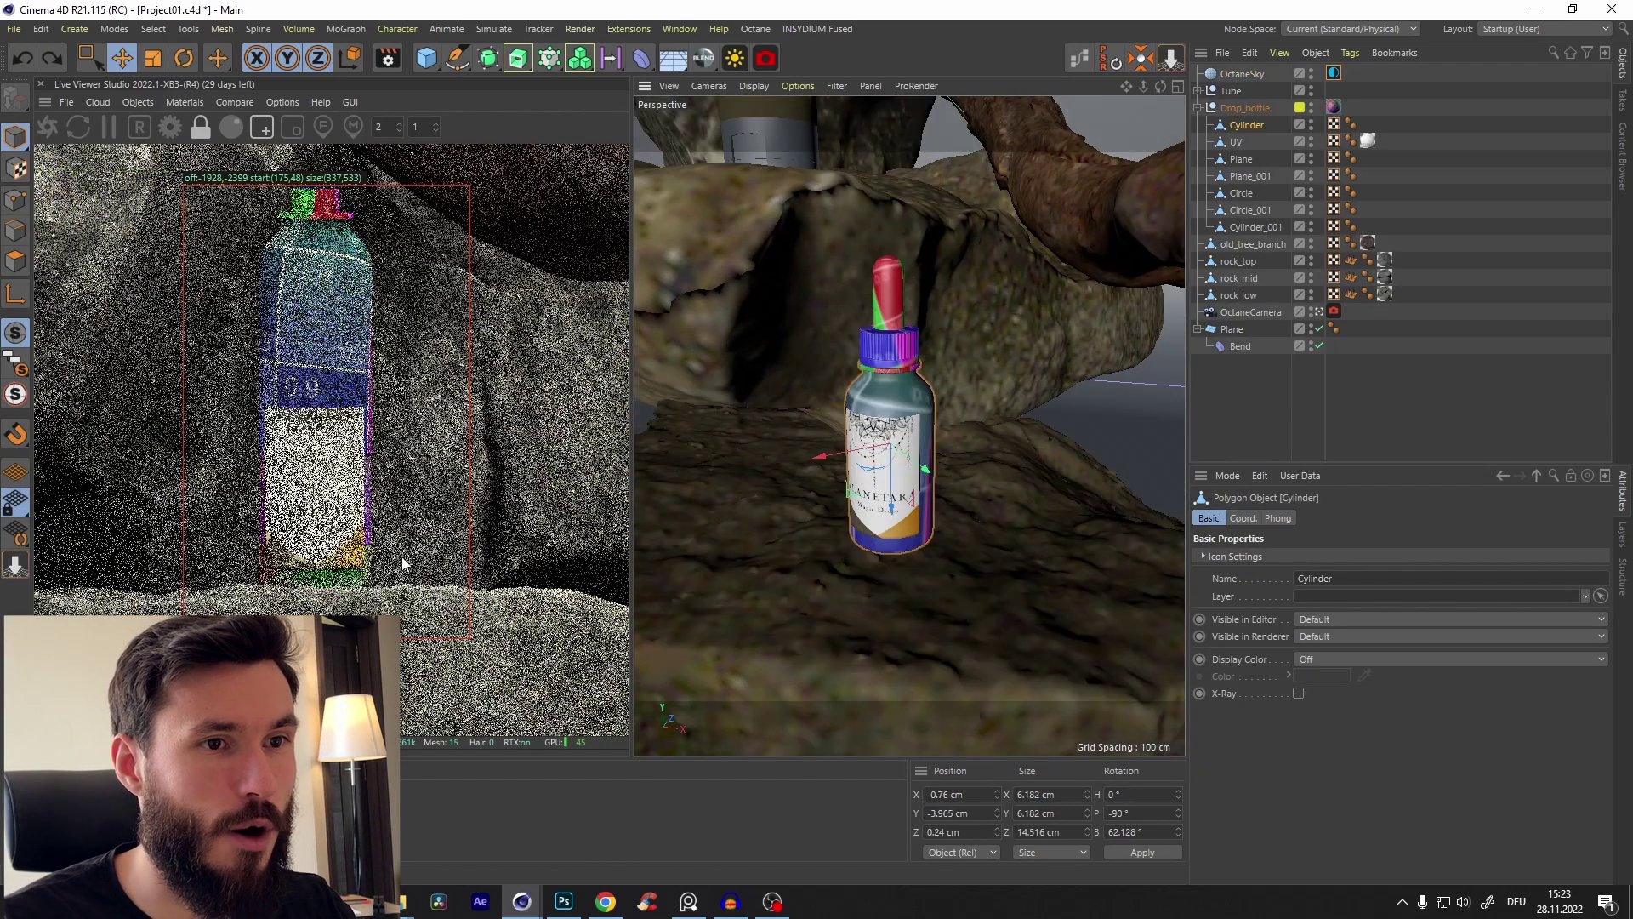
double_click(1246, 125)
type("Out")
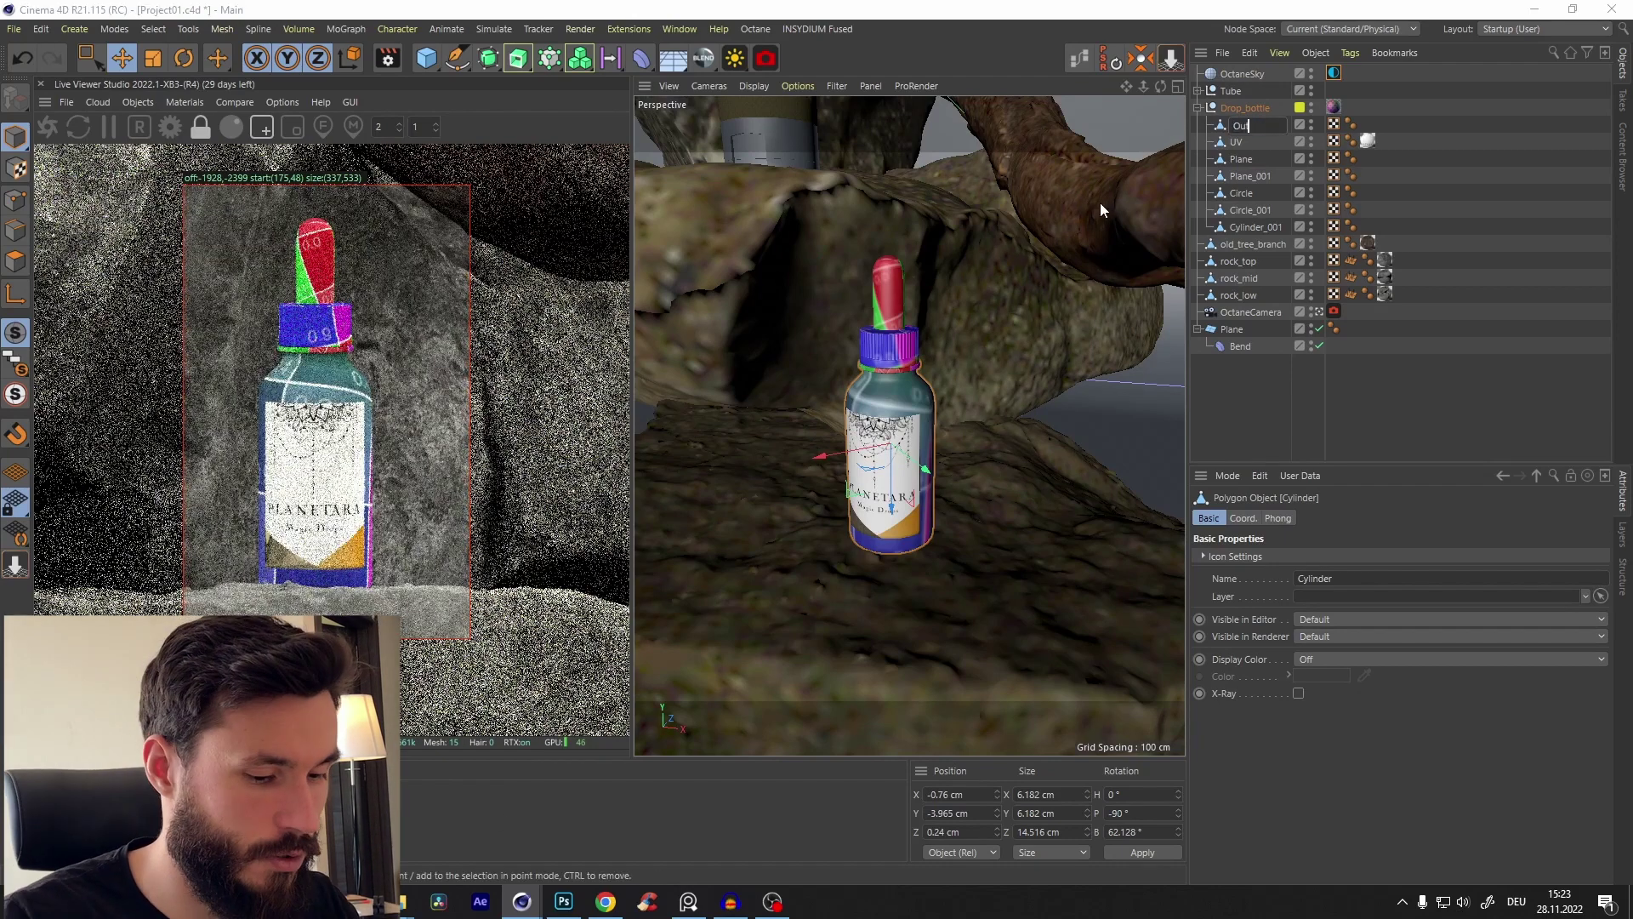
type("er glass")
key("Return")
Step: Create an Octane Specular material and name it Outer Glass
left_click(704, 58)
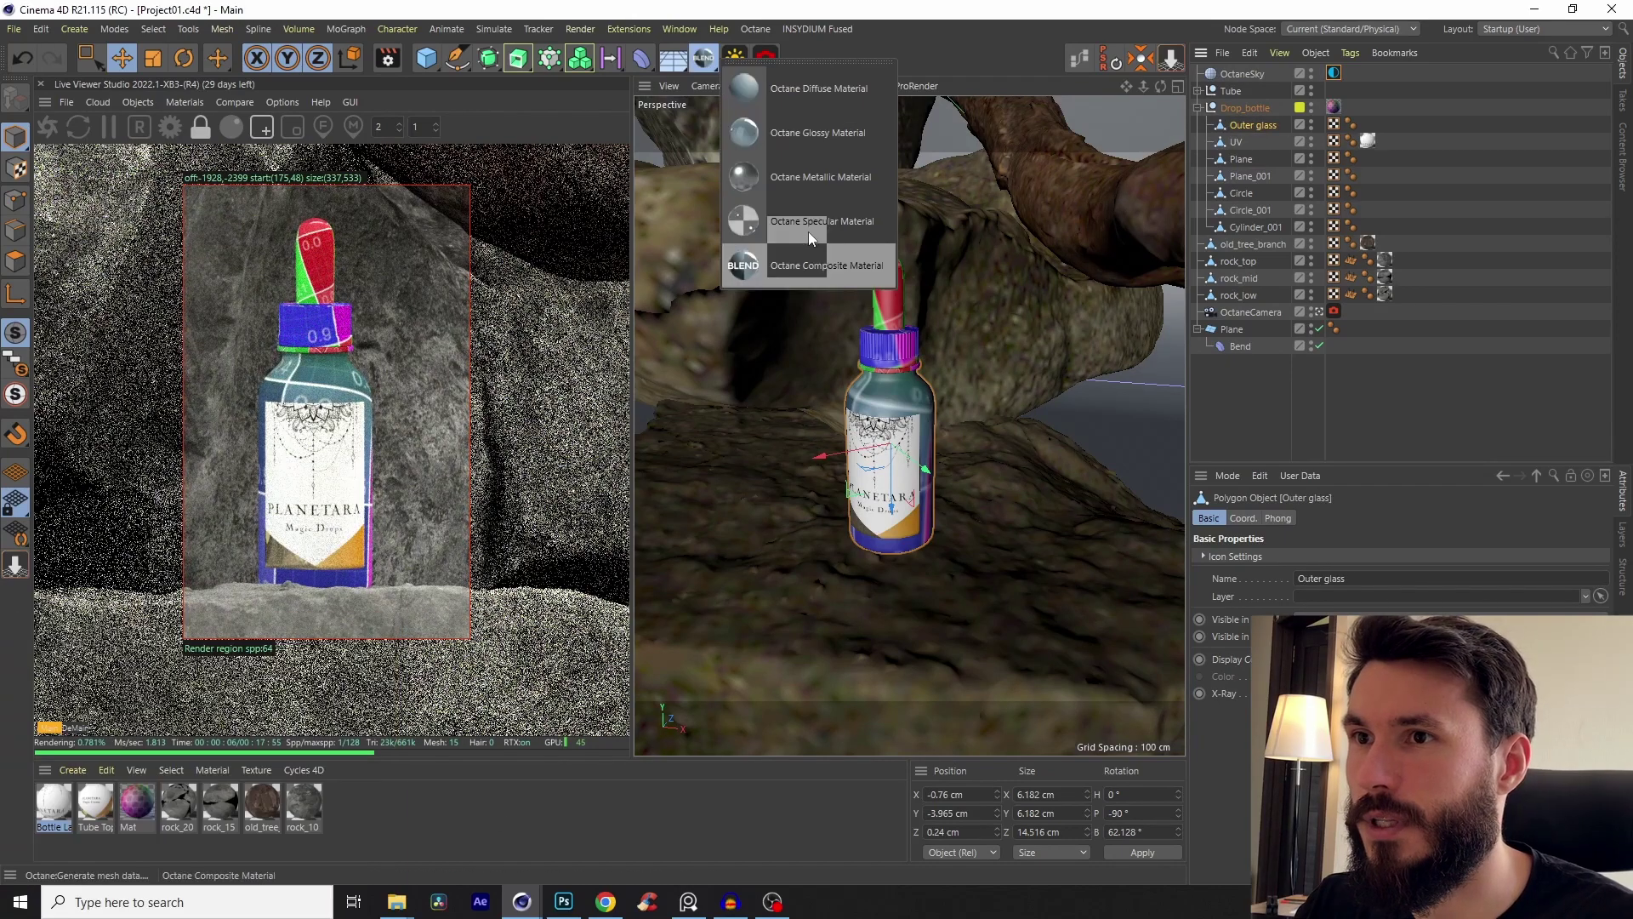
left_click(833, 223)
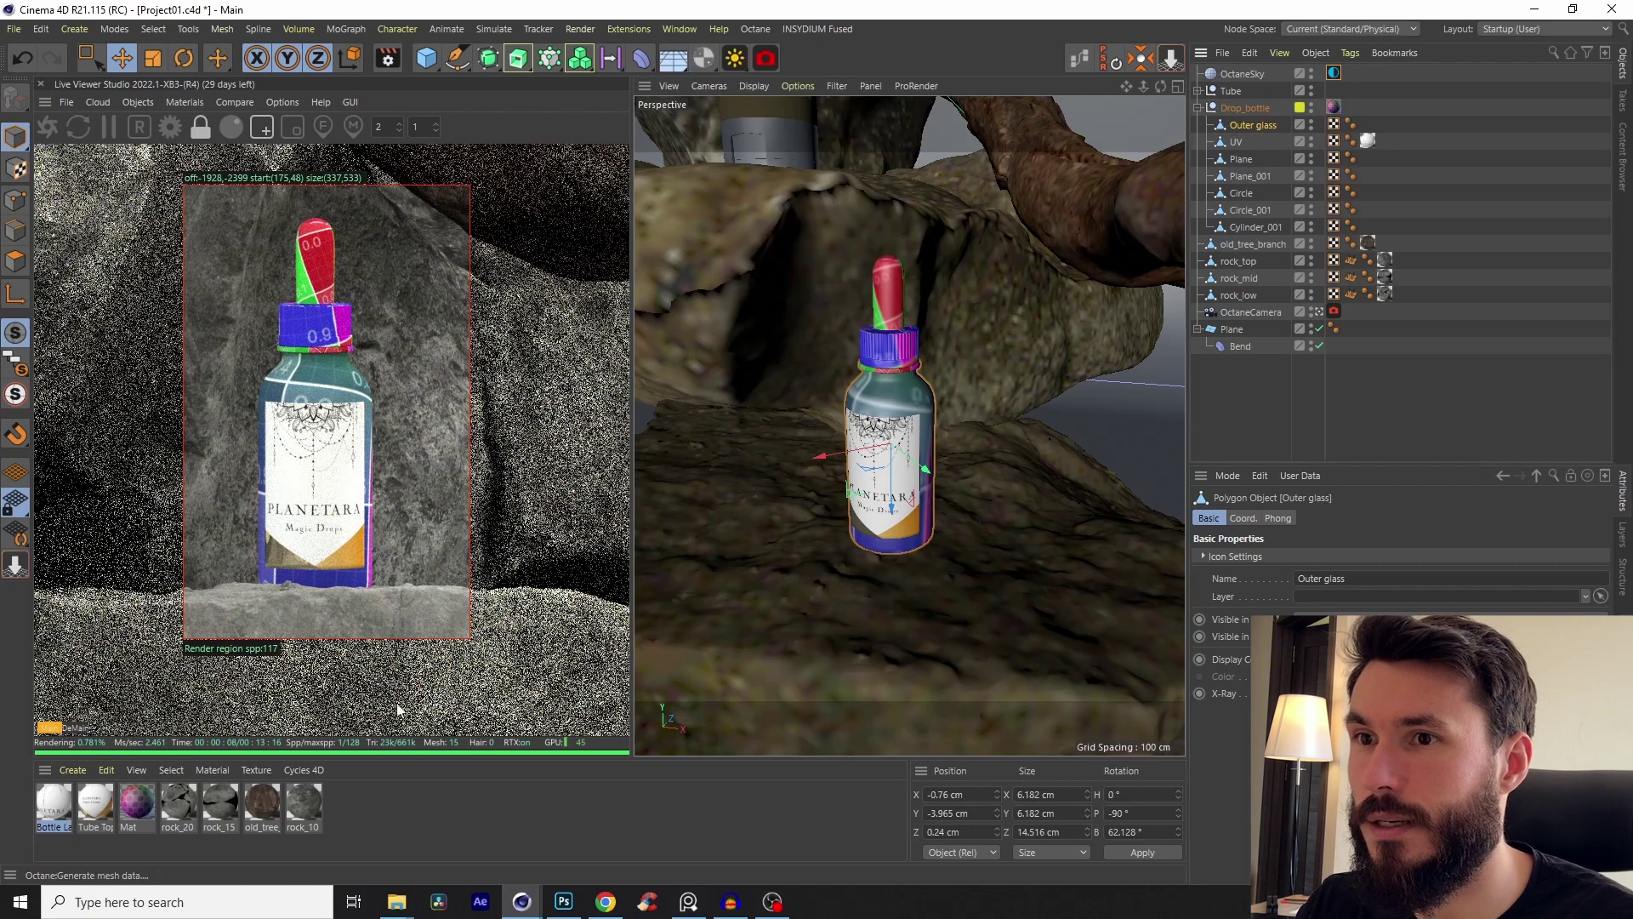
double_click(53, 823)
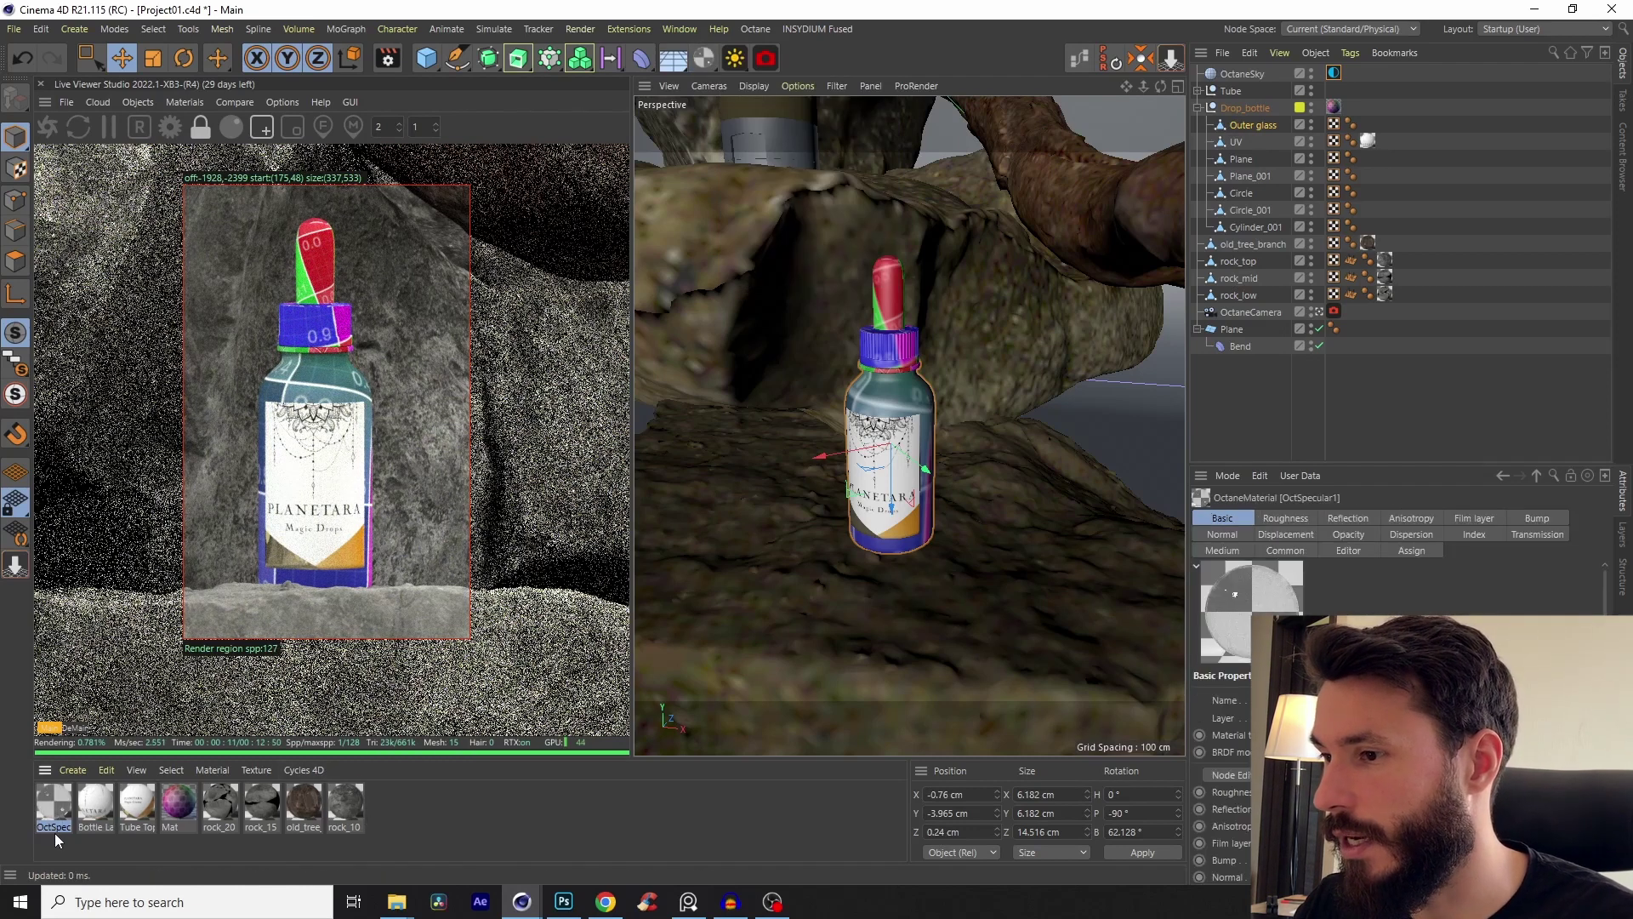
type("Outer Glass")
key("Return")
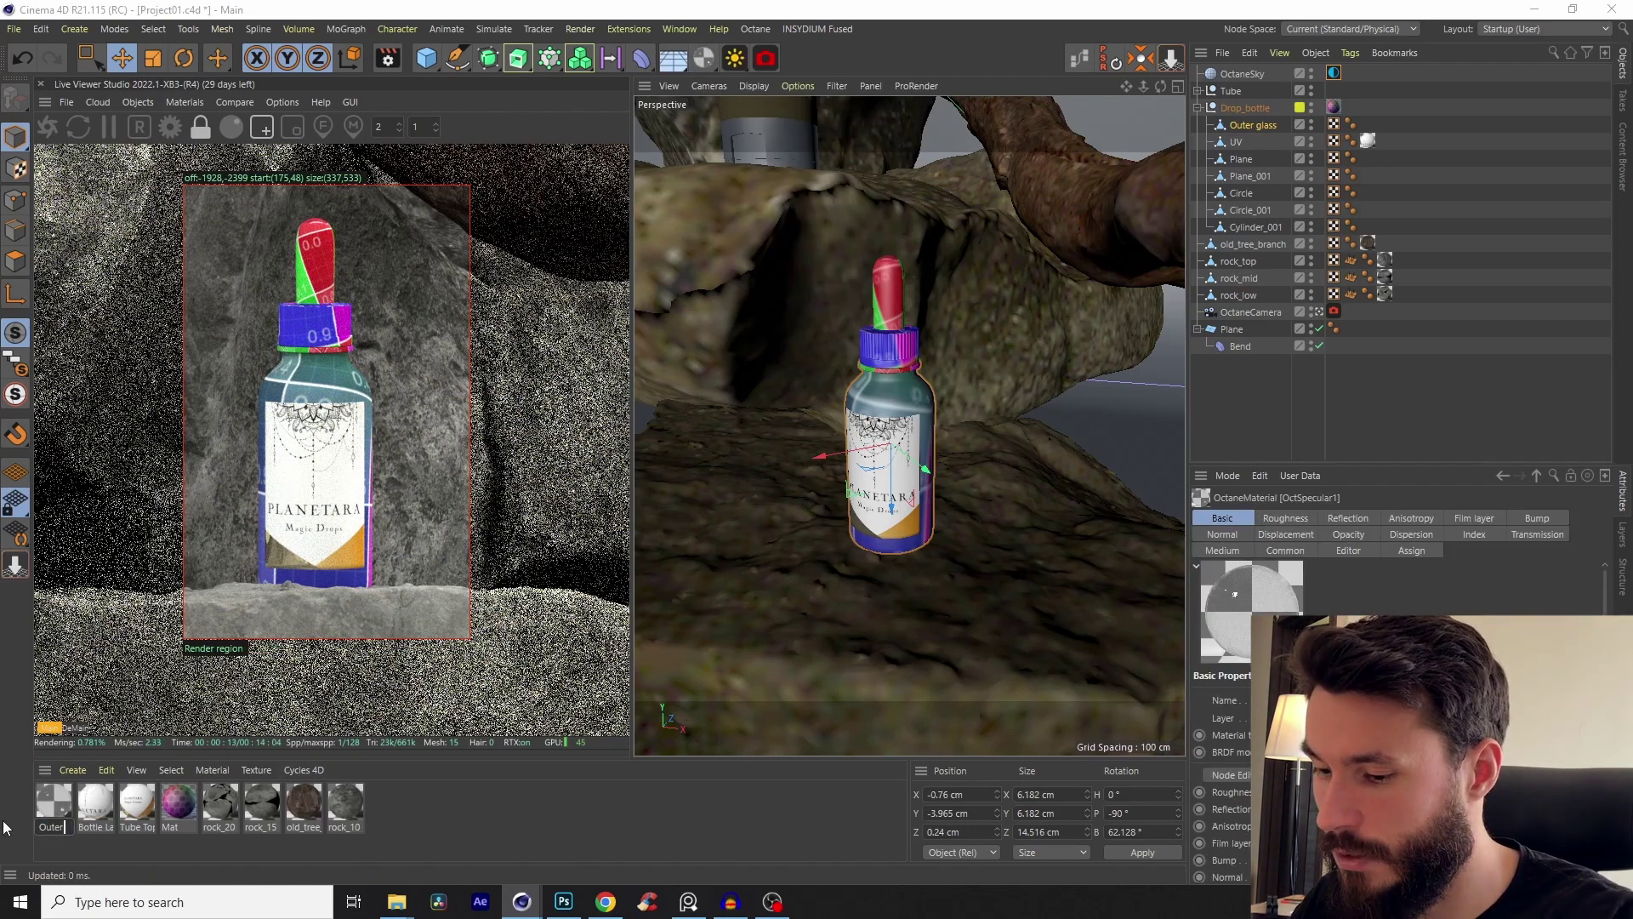
Step: Apply the Outer Glass material to the bottle body and delete the old material tag from Drop_bottle
left_click_drag(52, 803, 896, 456)
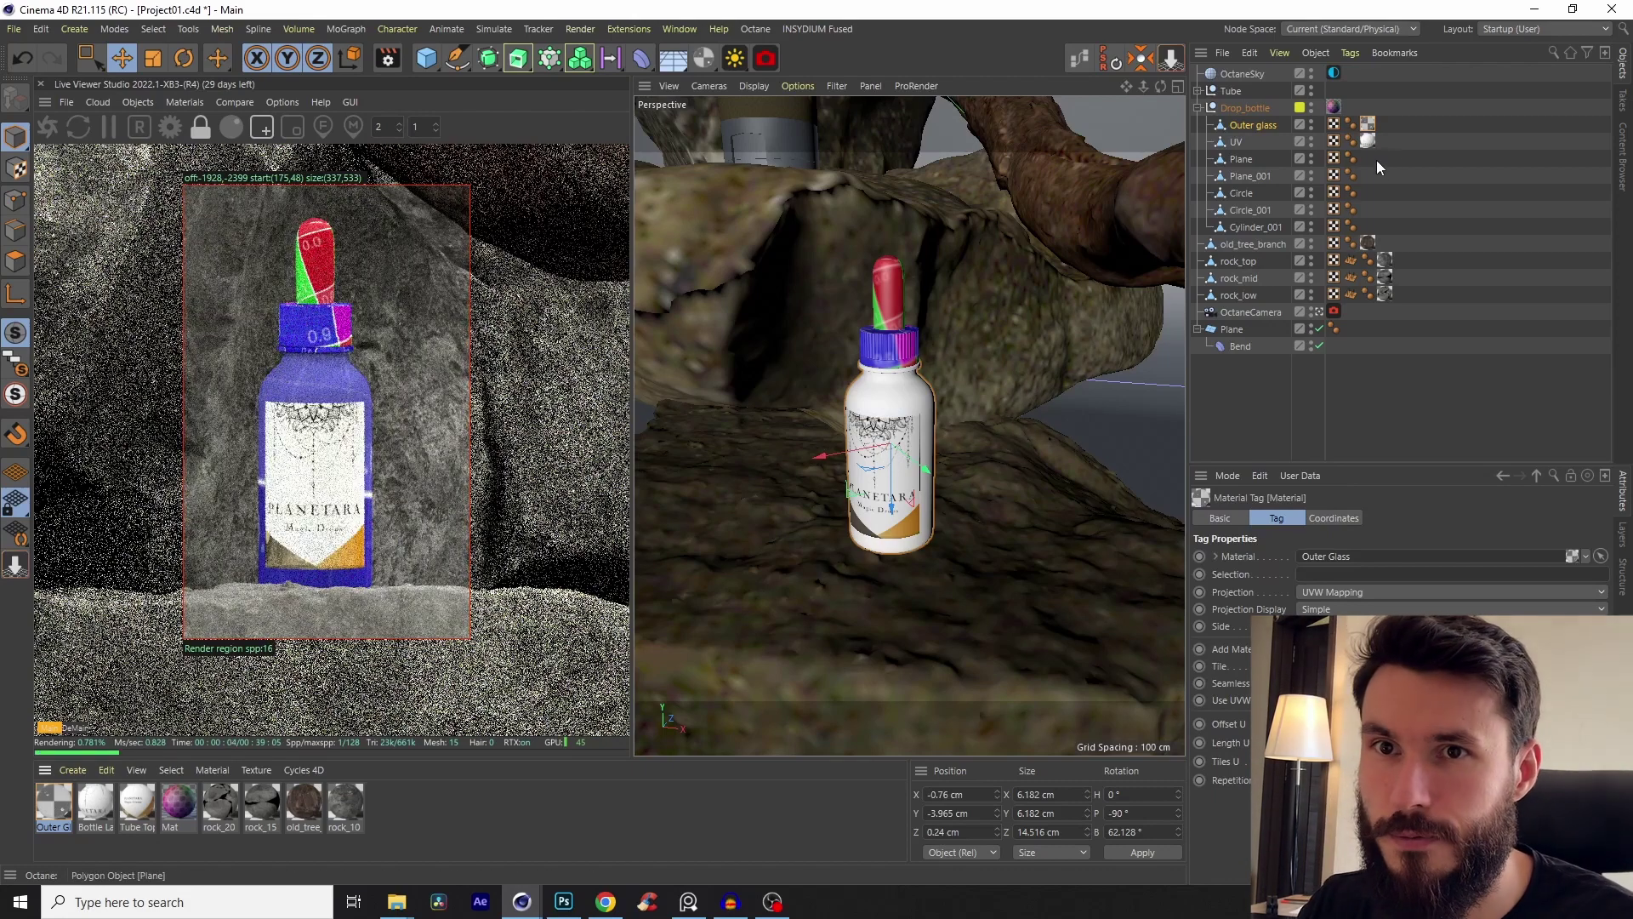
key("Delete")
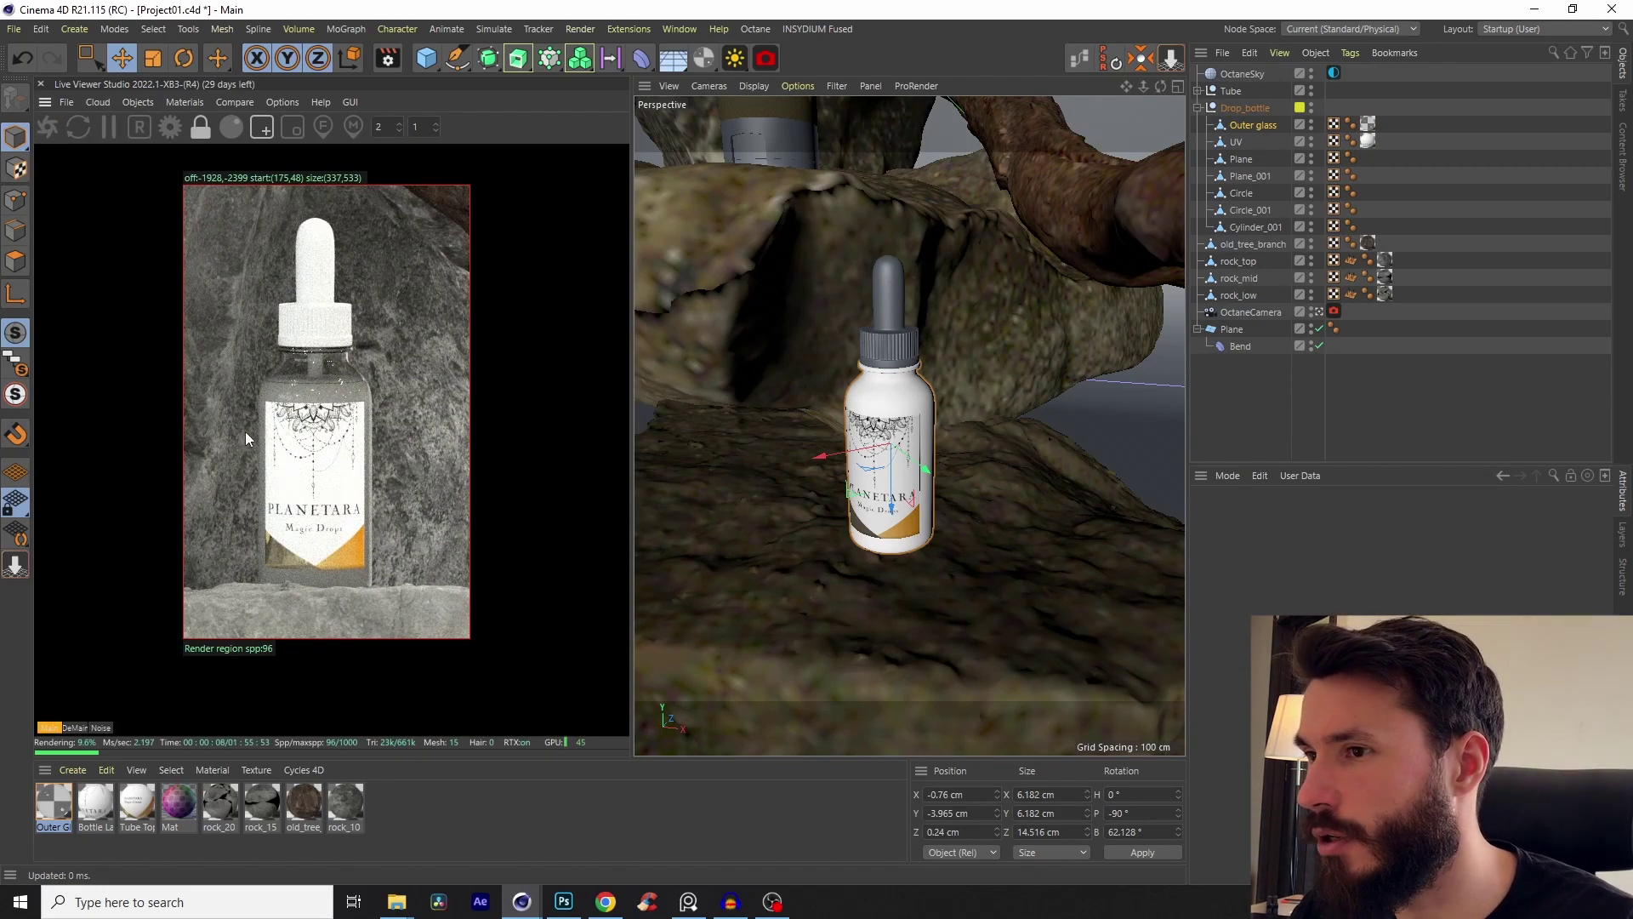
Step: Find the mesh inside the bottle among the Drop_bottle parts and rename Cylinder_001 to liquid
left_click(1270, 163)
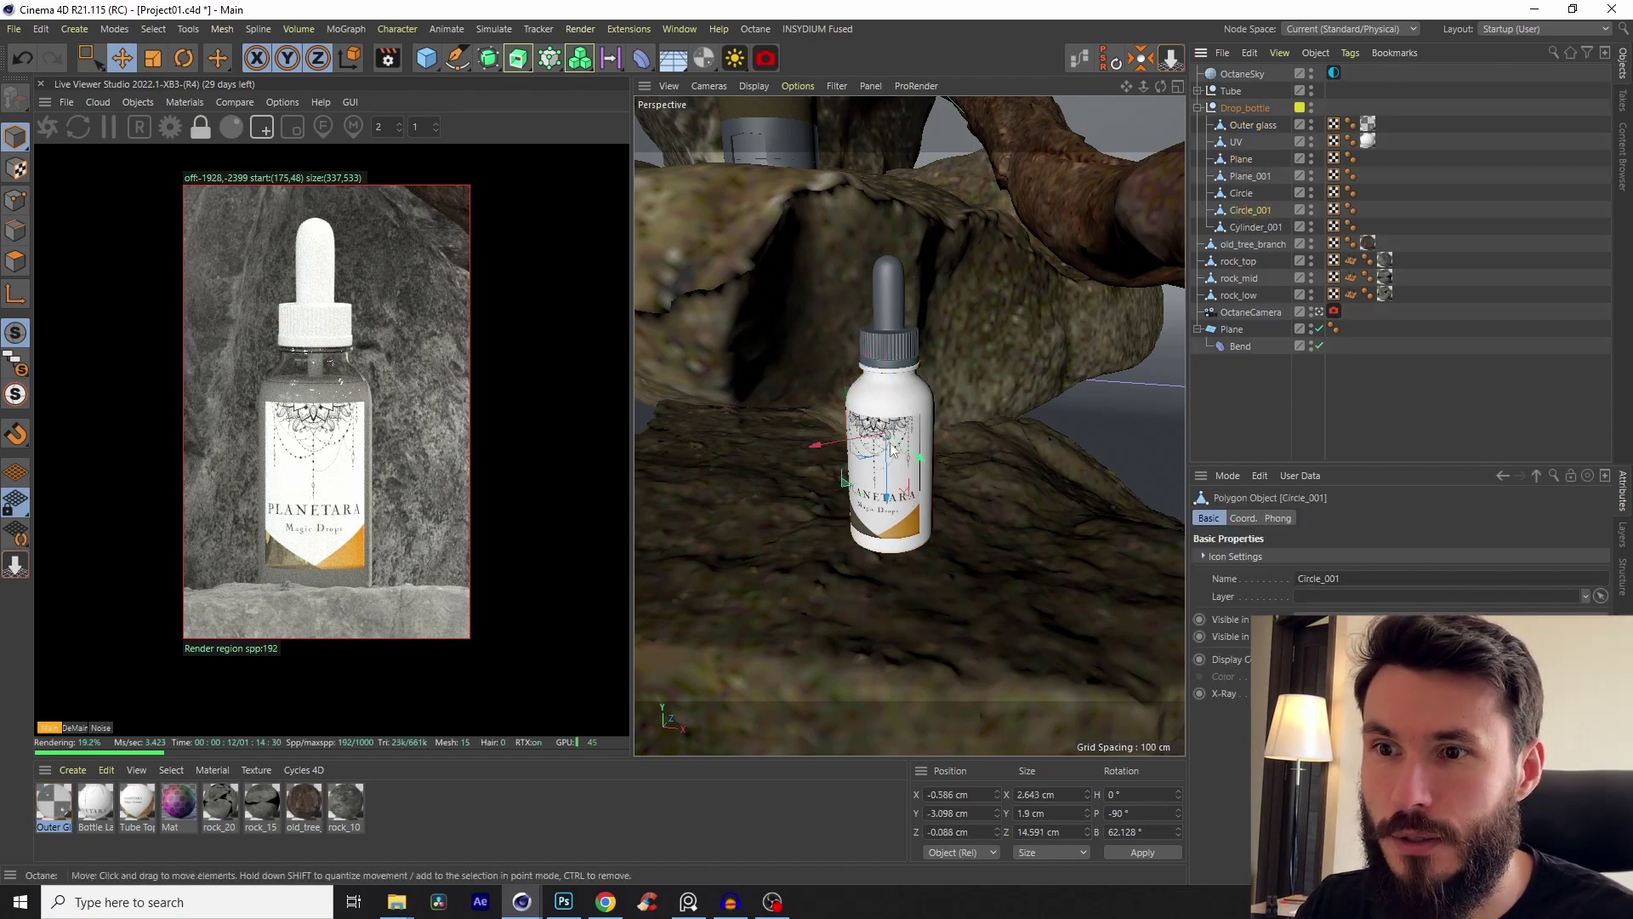
double_click(1259, 227)
type("liquid")
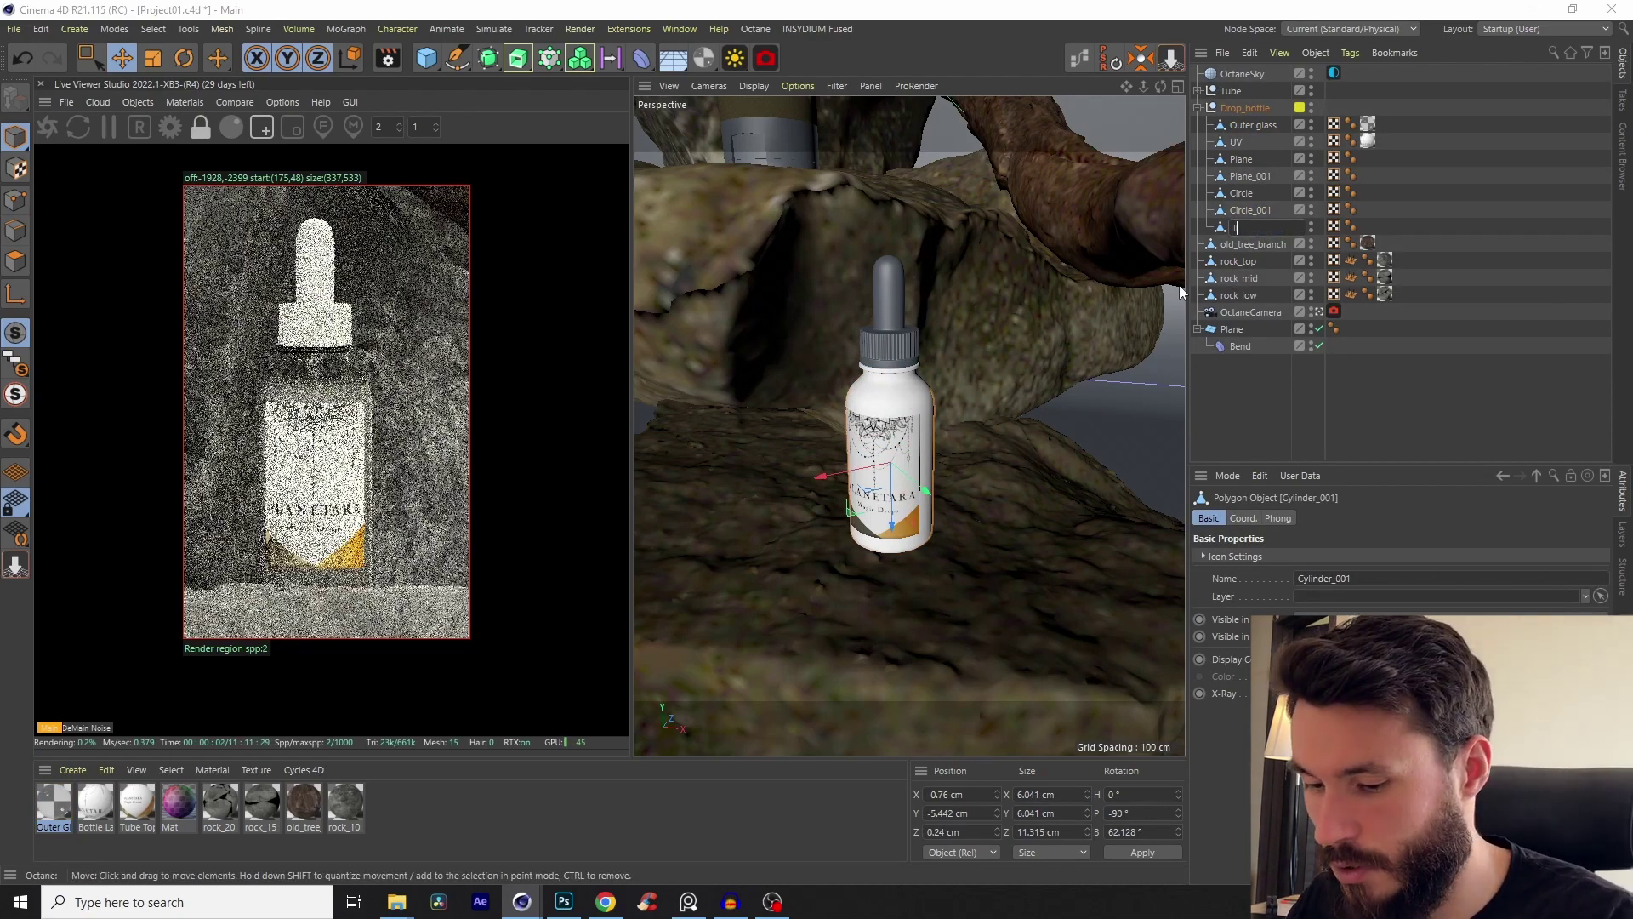
key("Return")
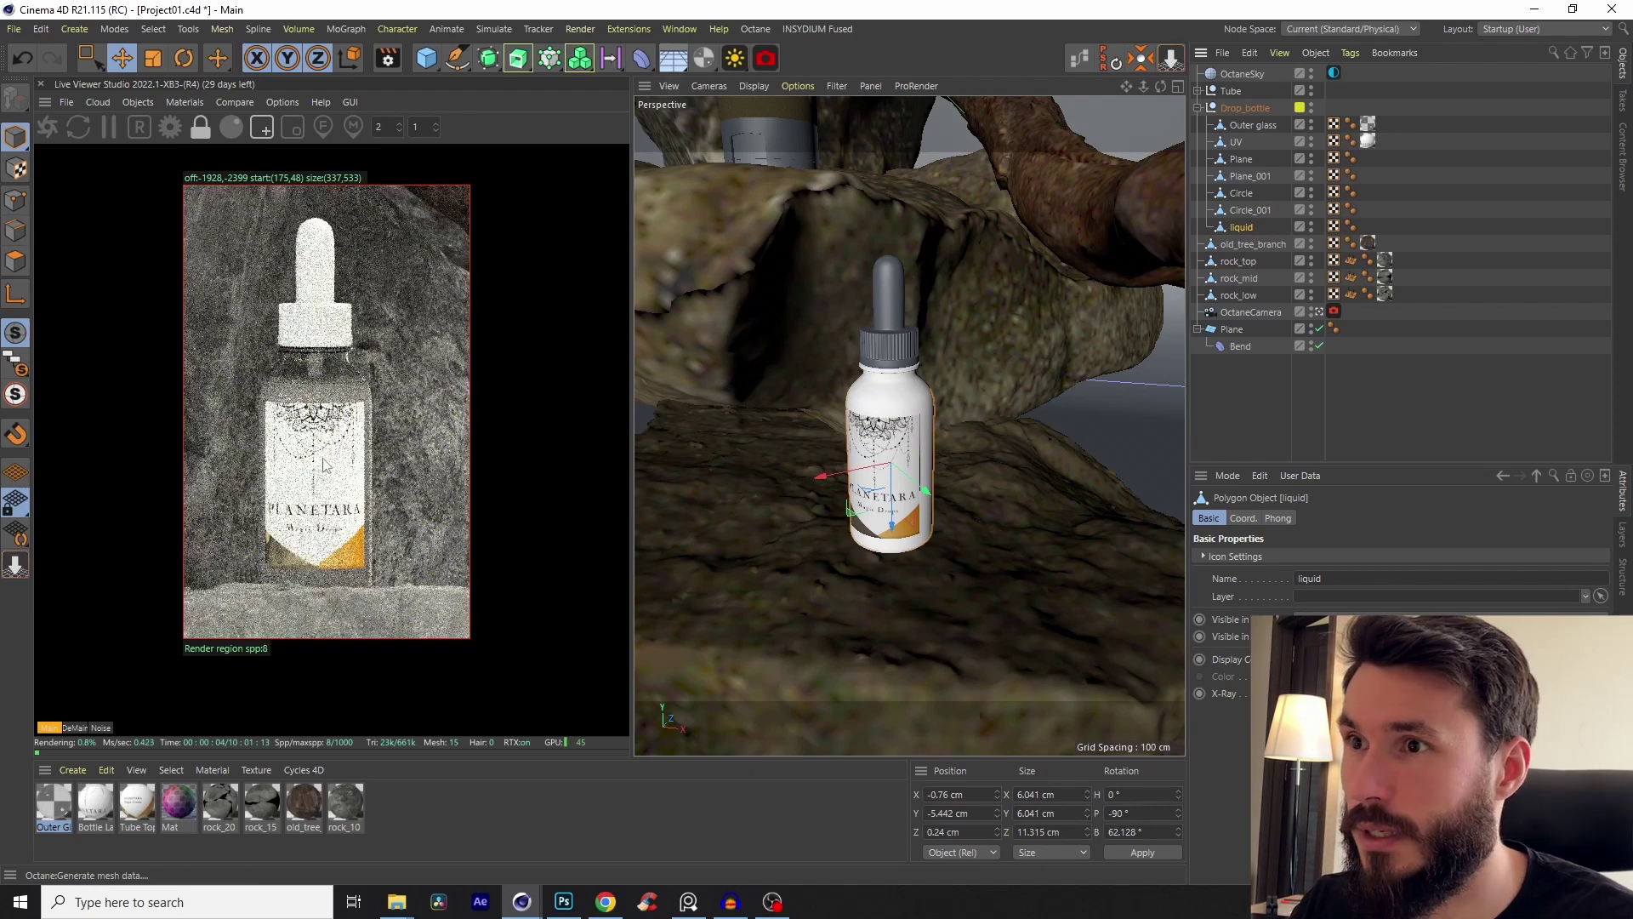
Step: Duplicate the Outer Glass material, name the copy Liquid, and apply it to the liquid object
left_click(53, 808)
left_click_drag(54, 813, 77, 831, "ctrl")
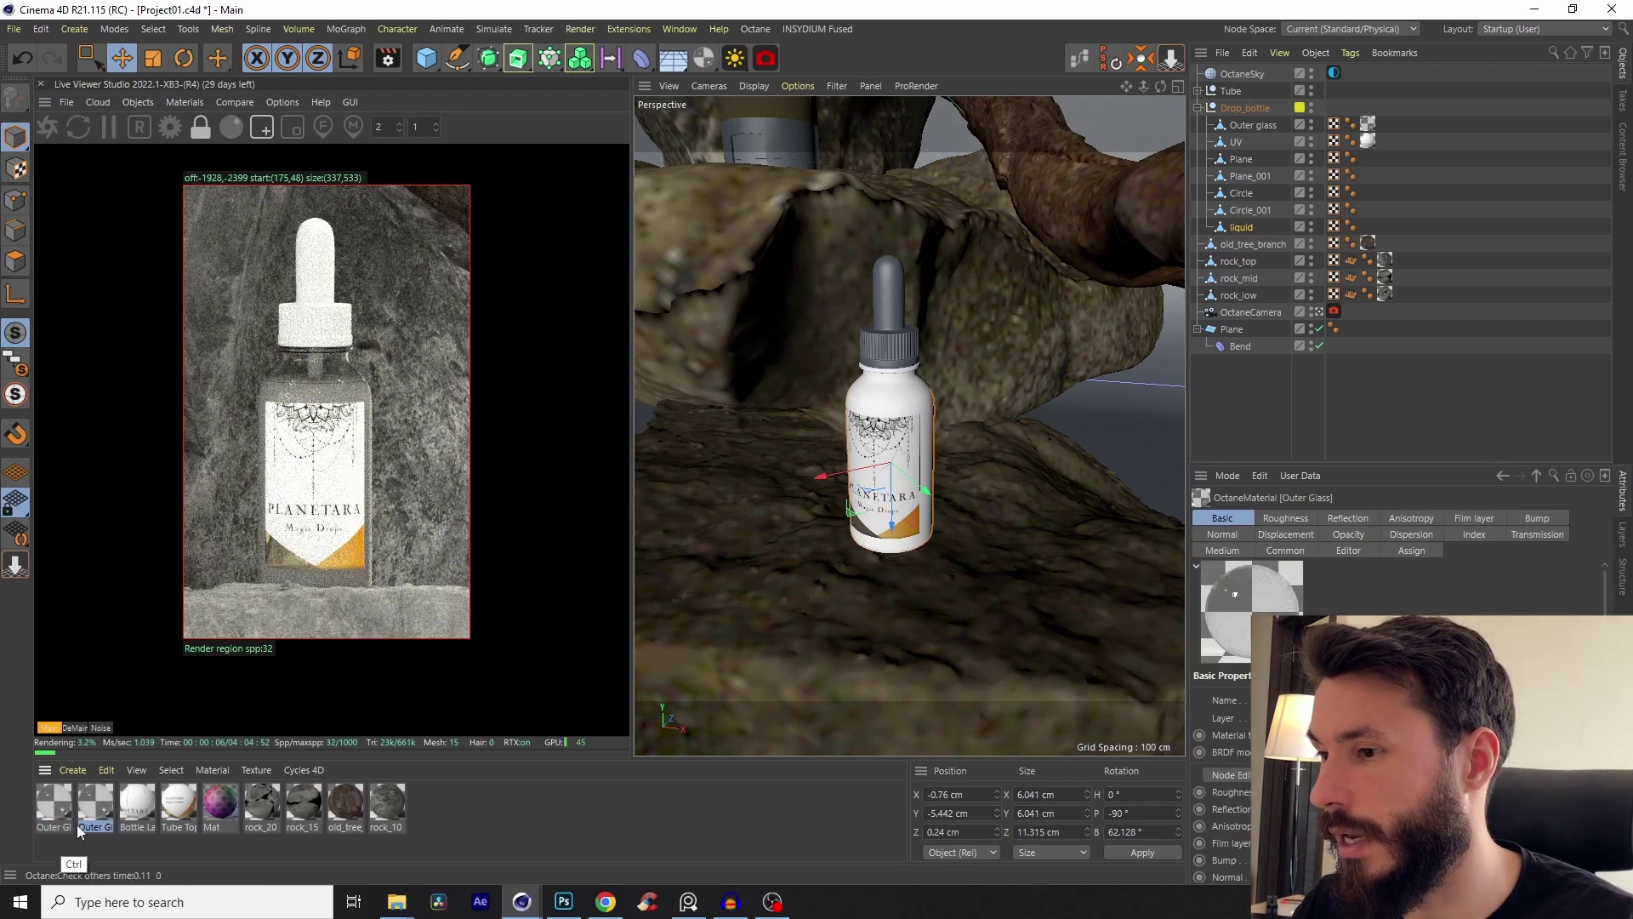
double_click(96, 827)
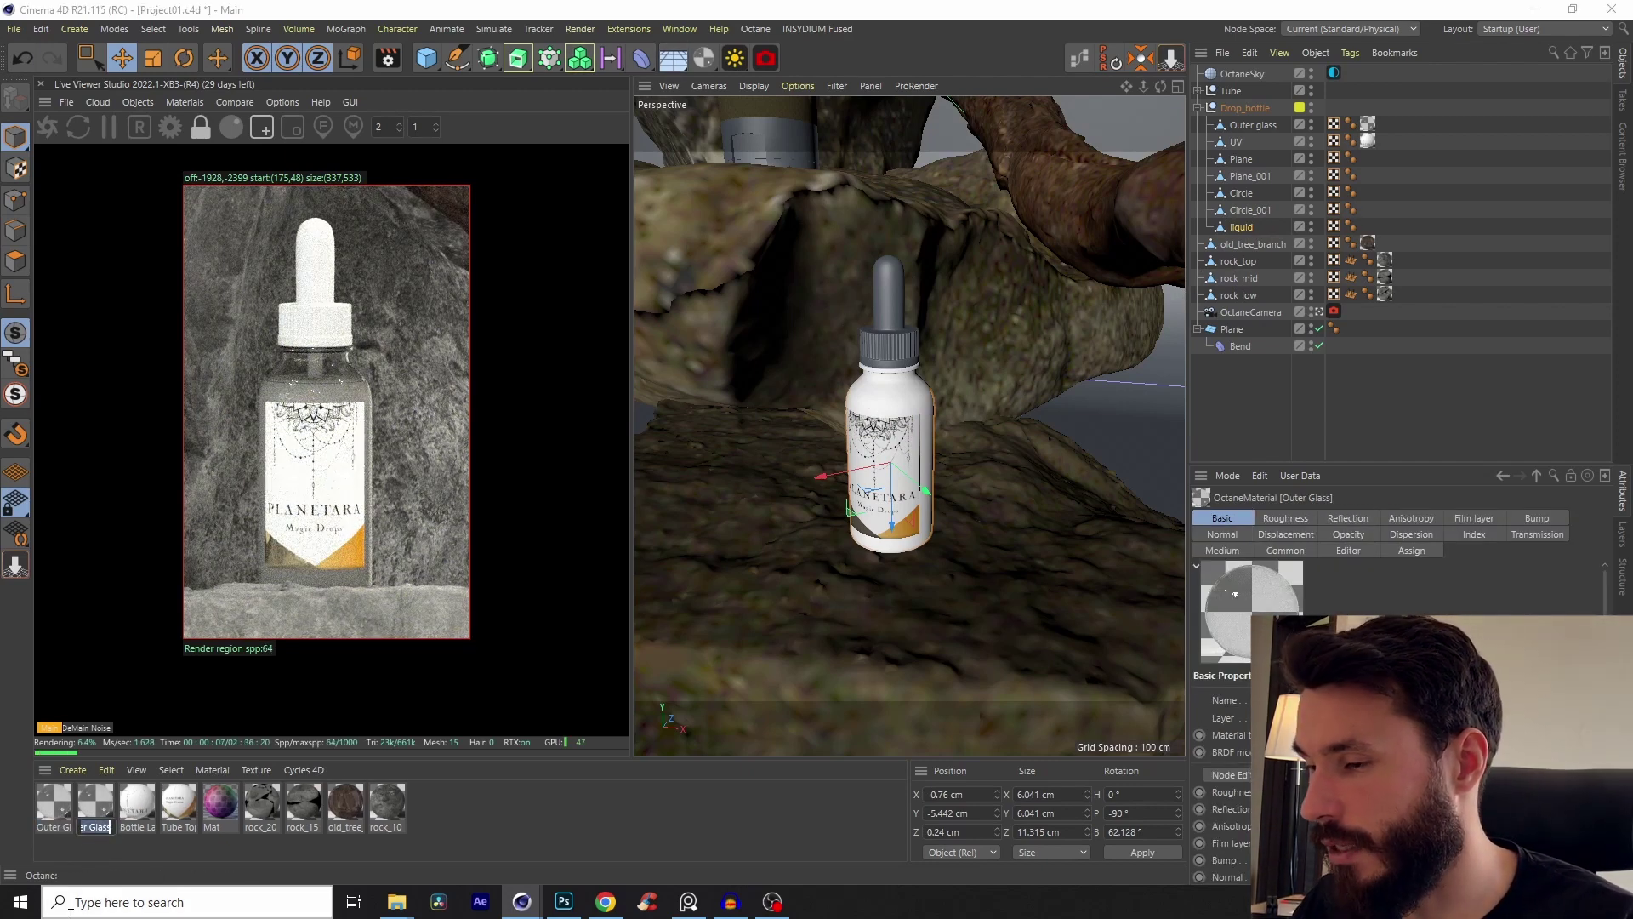
key("Return")
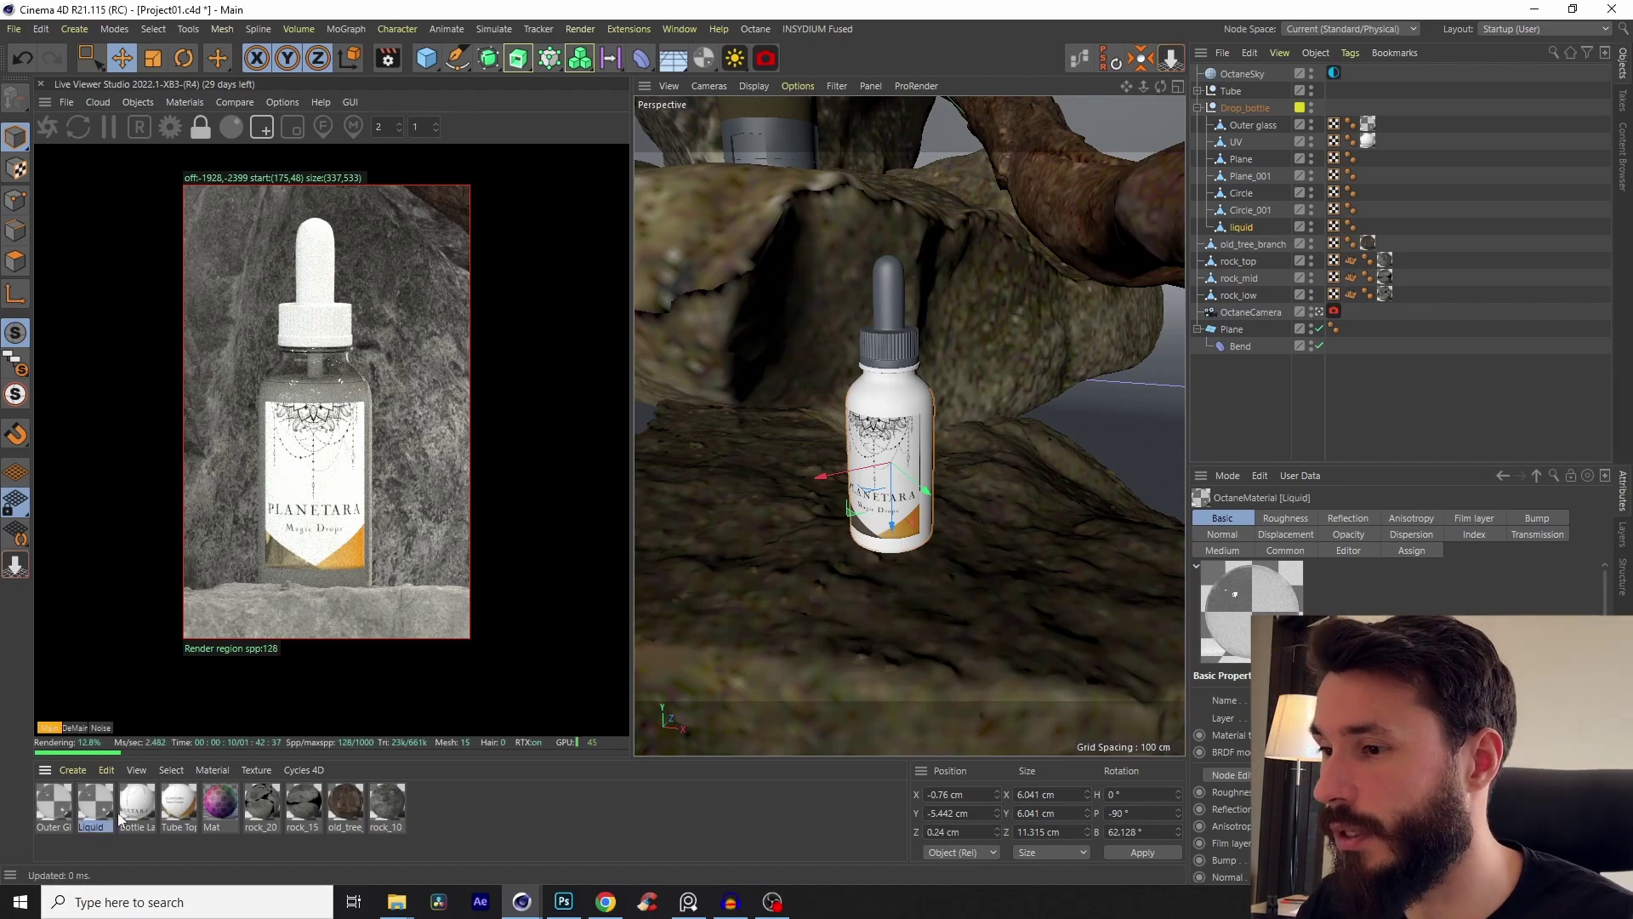
right_click(96, 822)
left_click(147, 531)
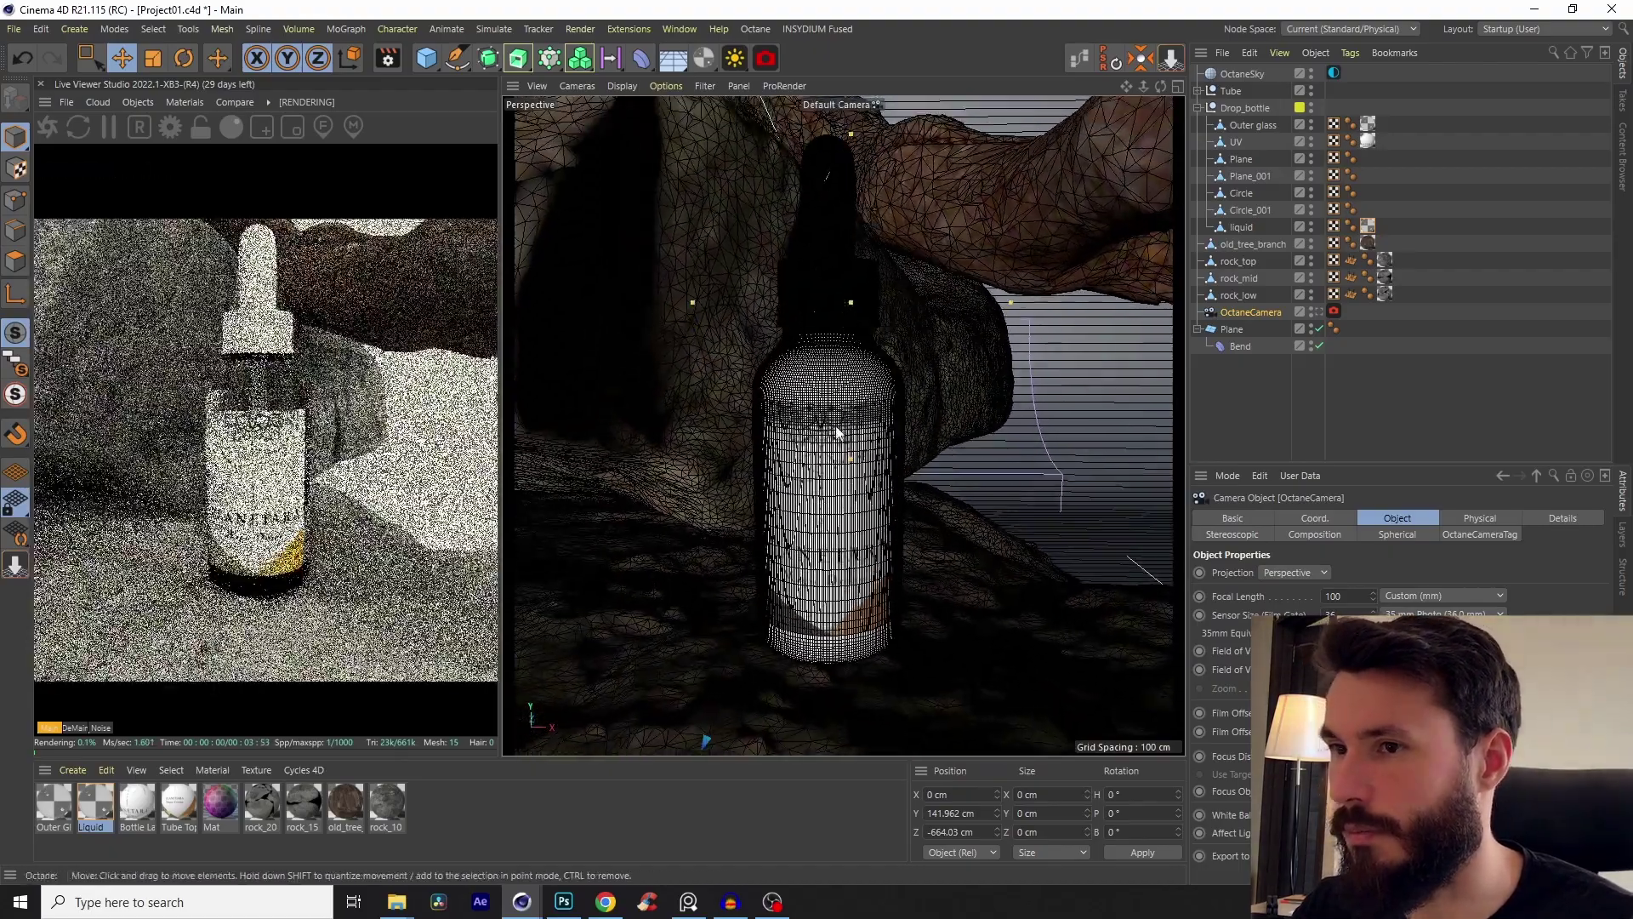
left_click_drag(829, 478, 769, 527, "alt")
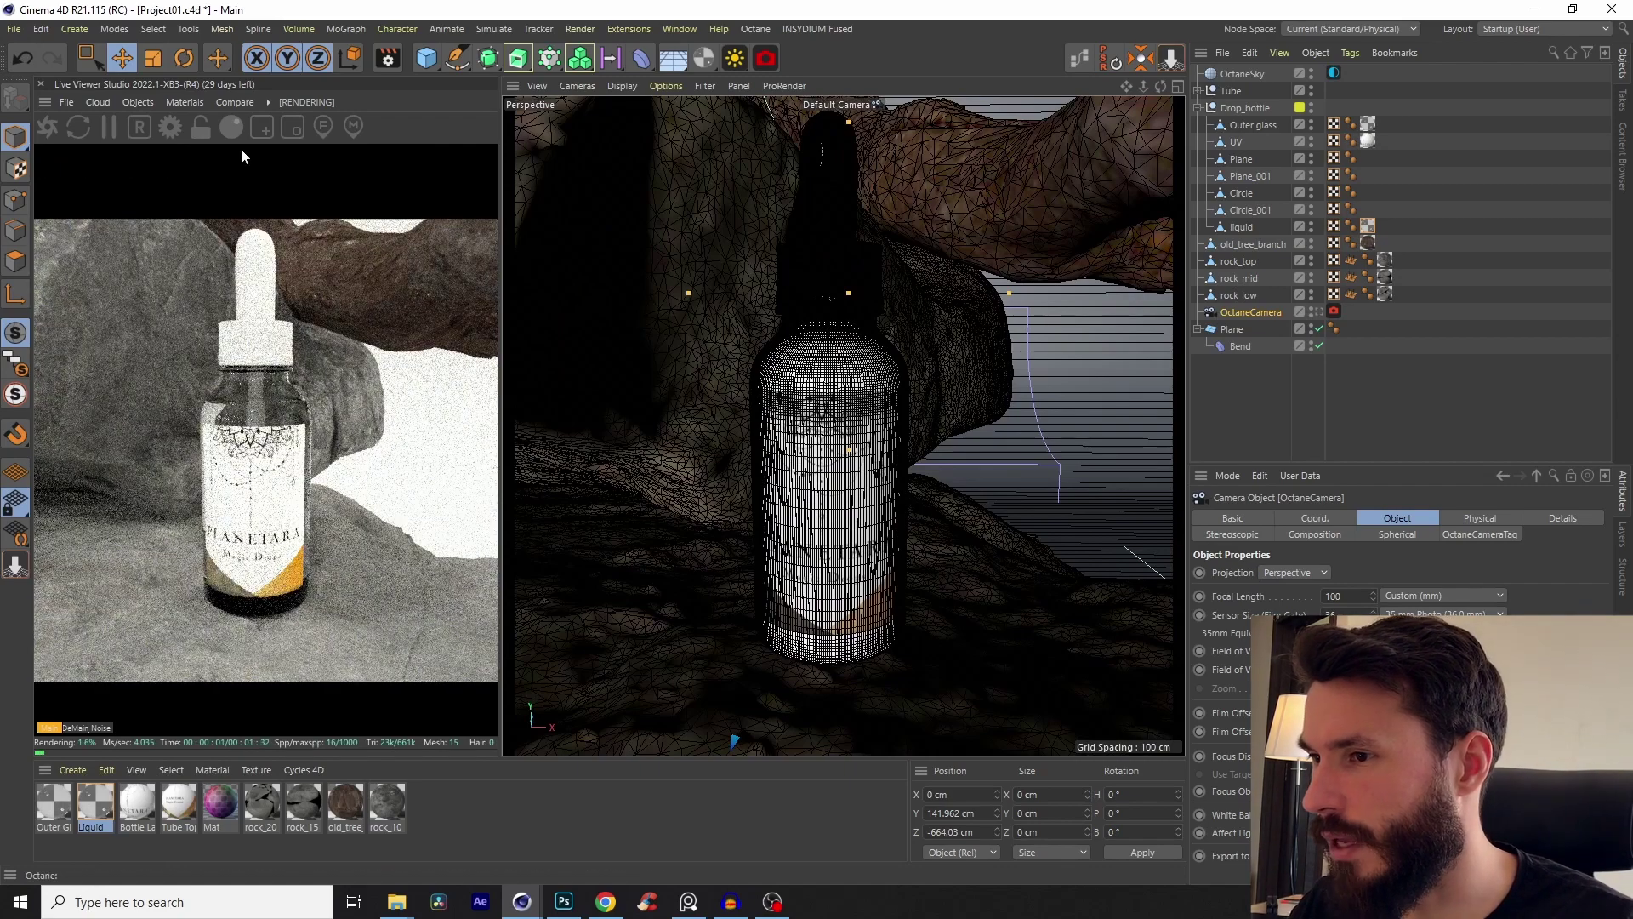
Step: Limit the live render to a region around the bottle and compare its glass and liquid with the reference image
left_click_drag(176, 198, 364, 649)
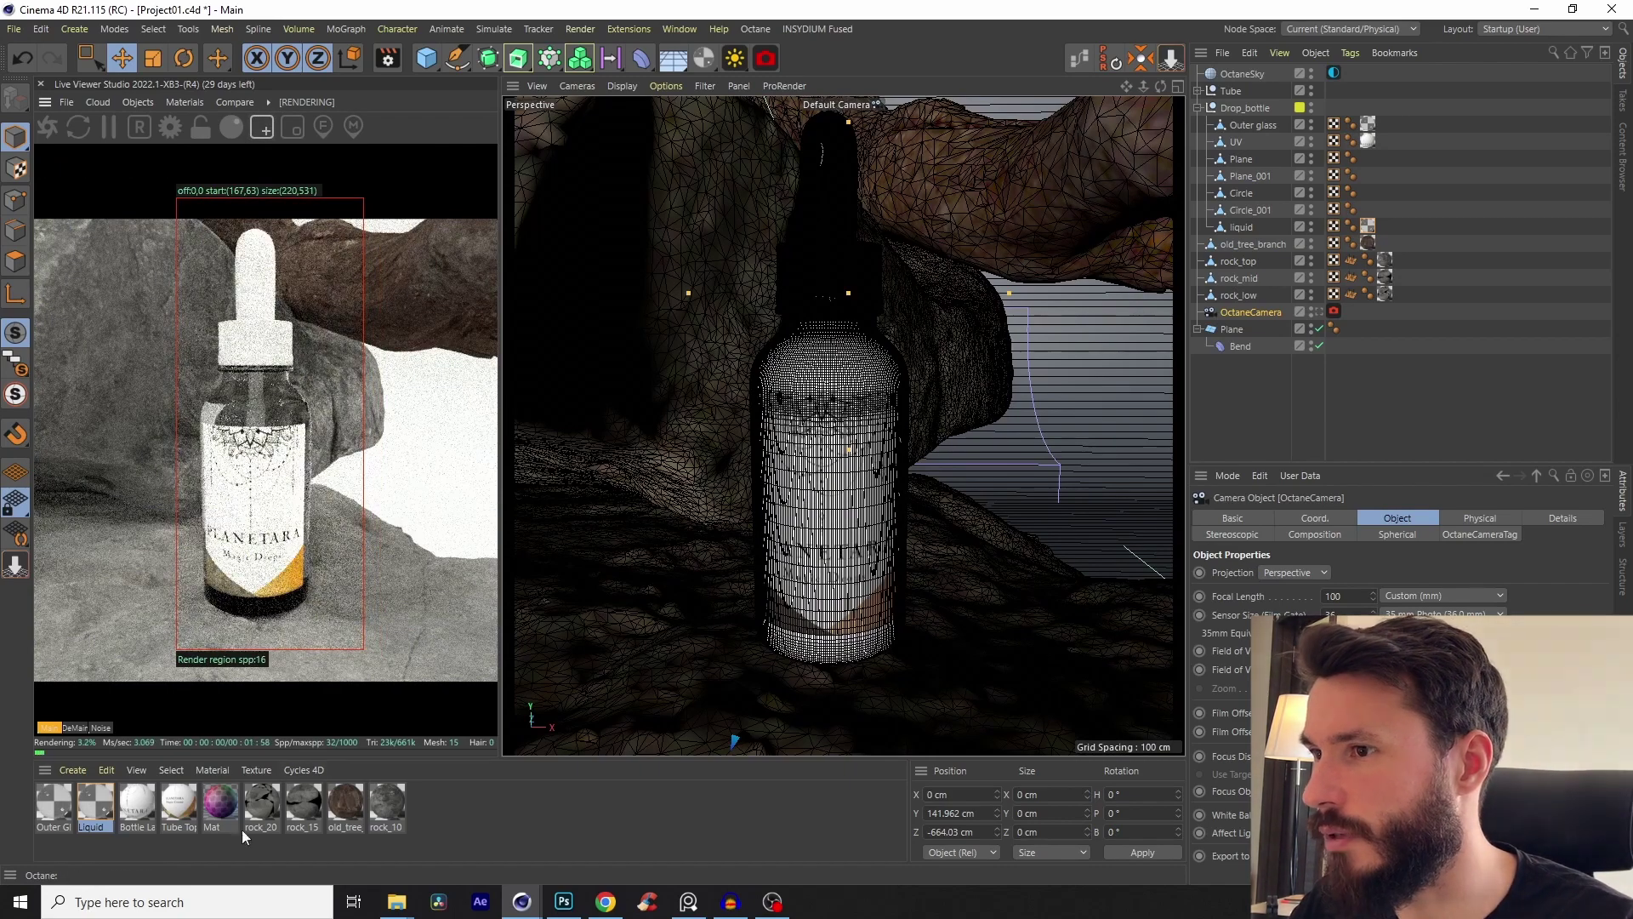
left_click(688, 904)
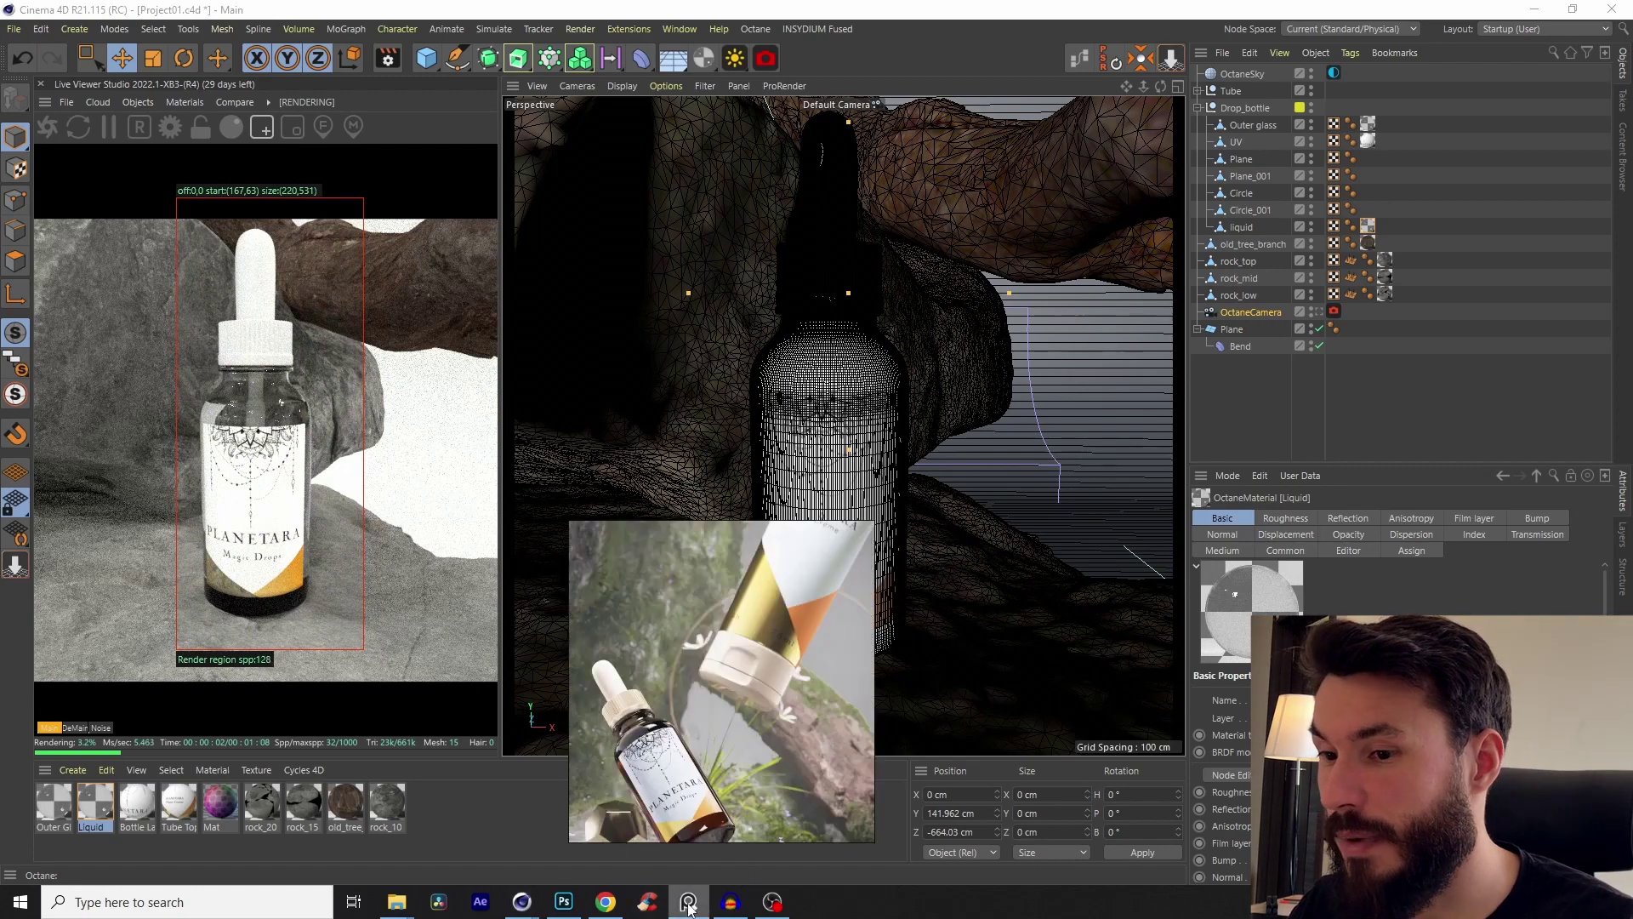
scroll(634, 745, "up", 2)
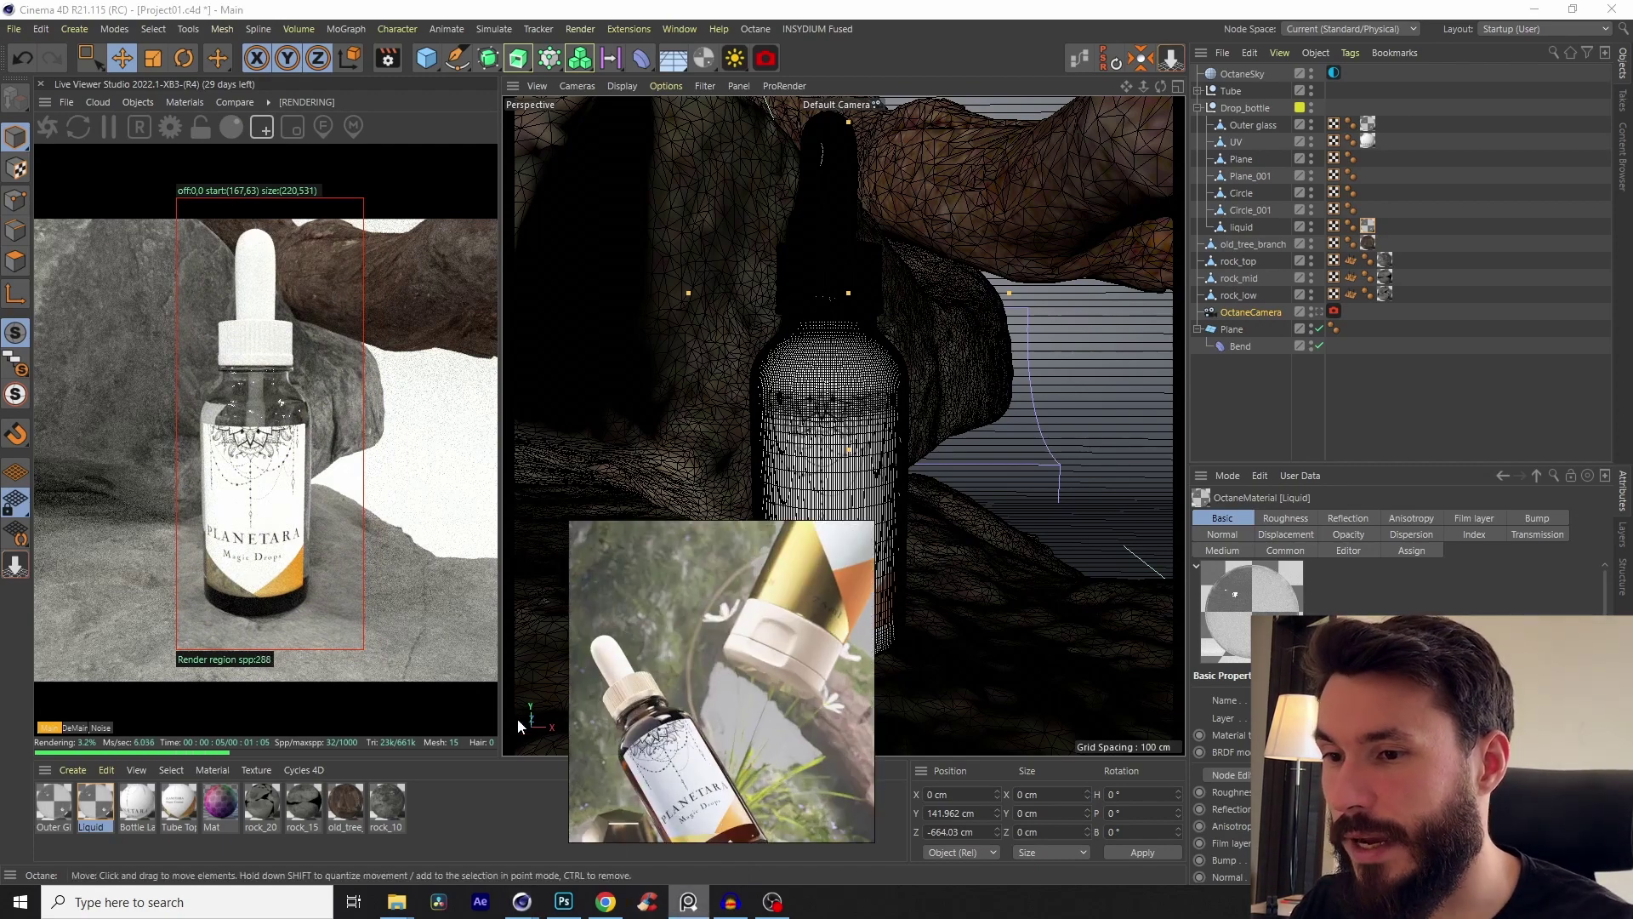
scroll(517, 716, "up", 2)
middle_click_drag(789, 708, 835, 622)
scroll(686, 685, "up", 3)
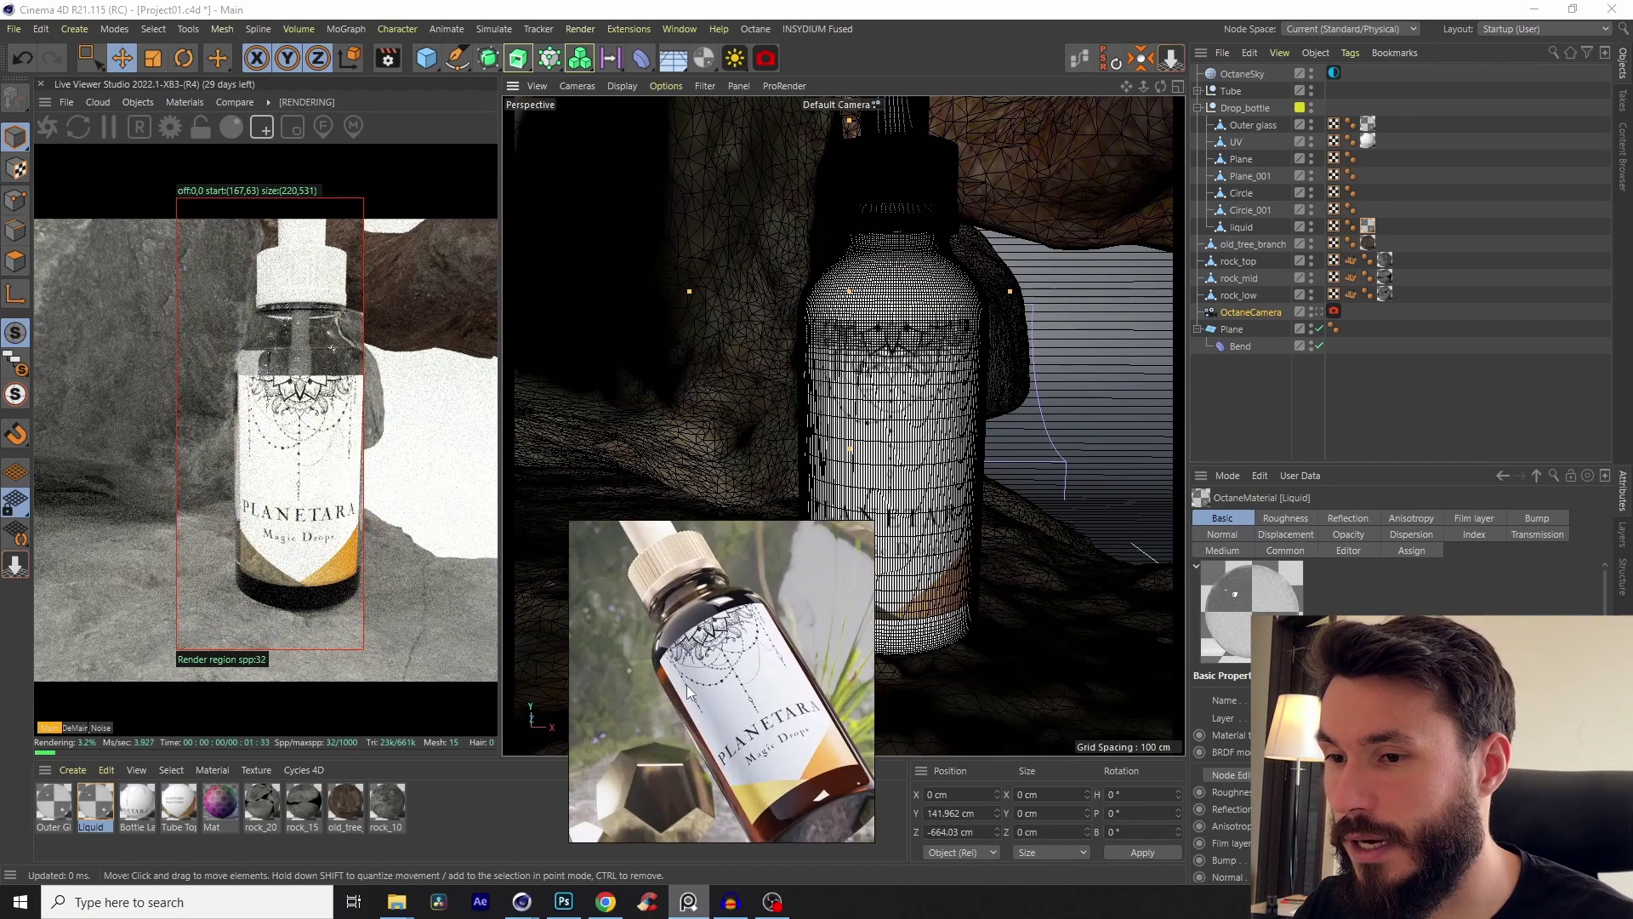
Step: Tint the Outer Glass material's transmission a pale warm colour with hue 37° and RGB about 0.9, 0.854, 0.782
left_click(291, 8)
left_click_drag(611, 326, 789, 442)
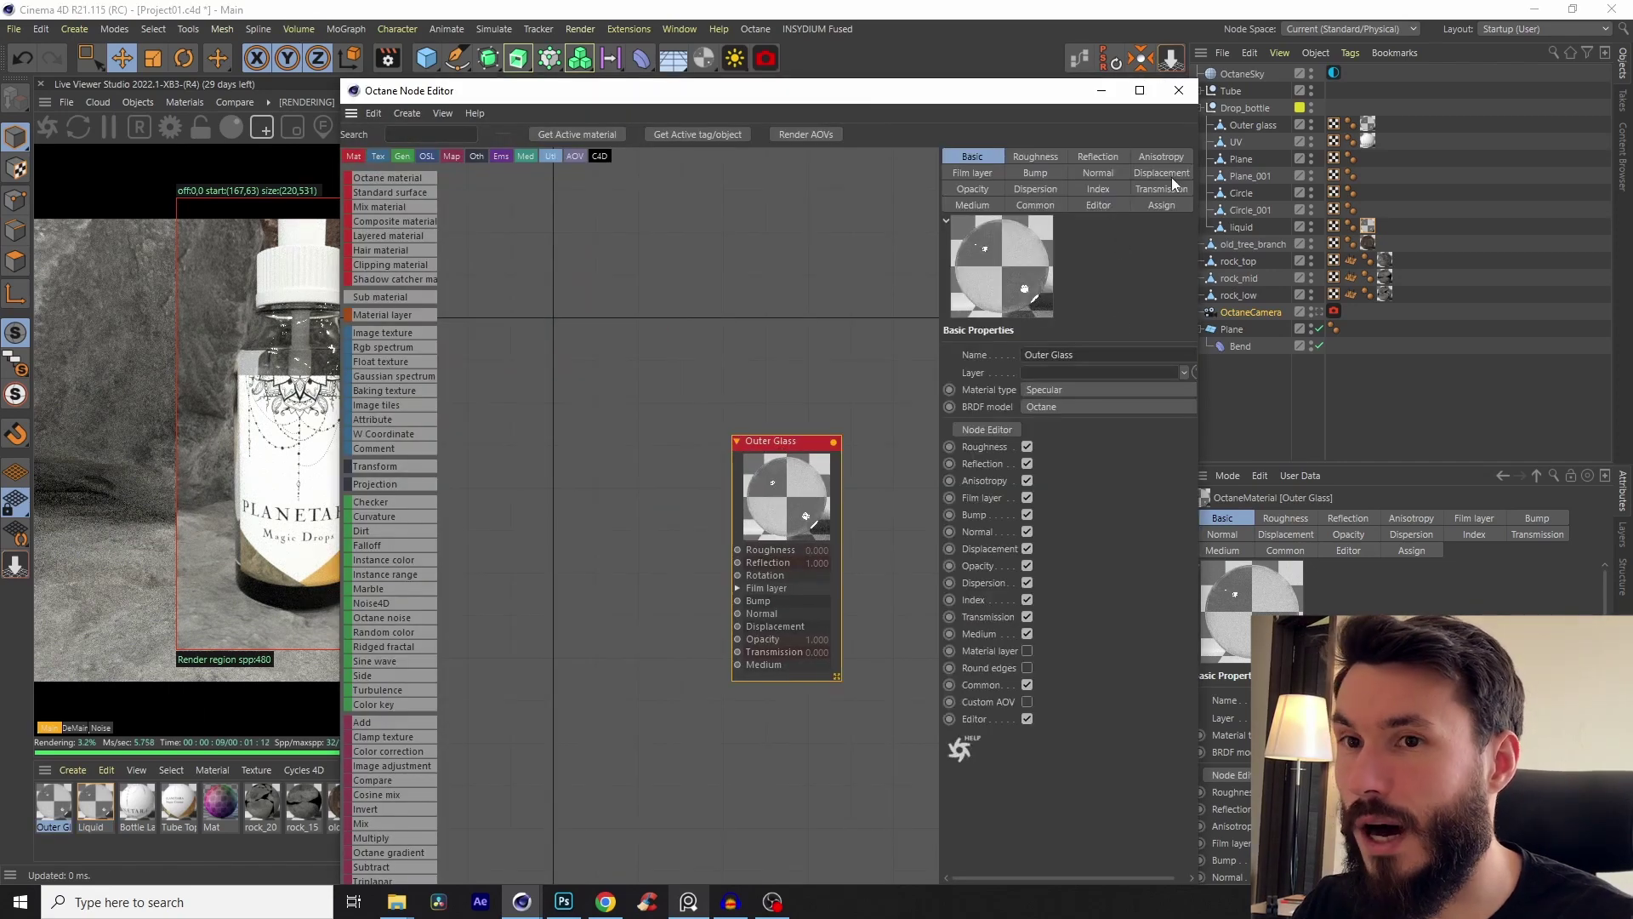
left_click(1163, 186)
left_click(1030, 347)
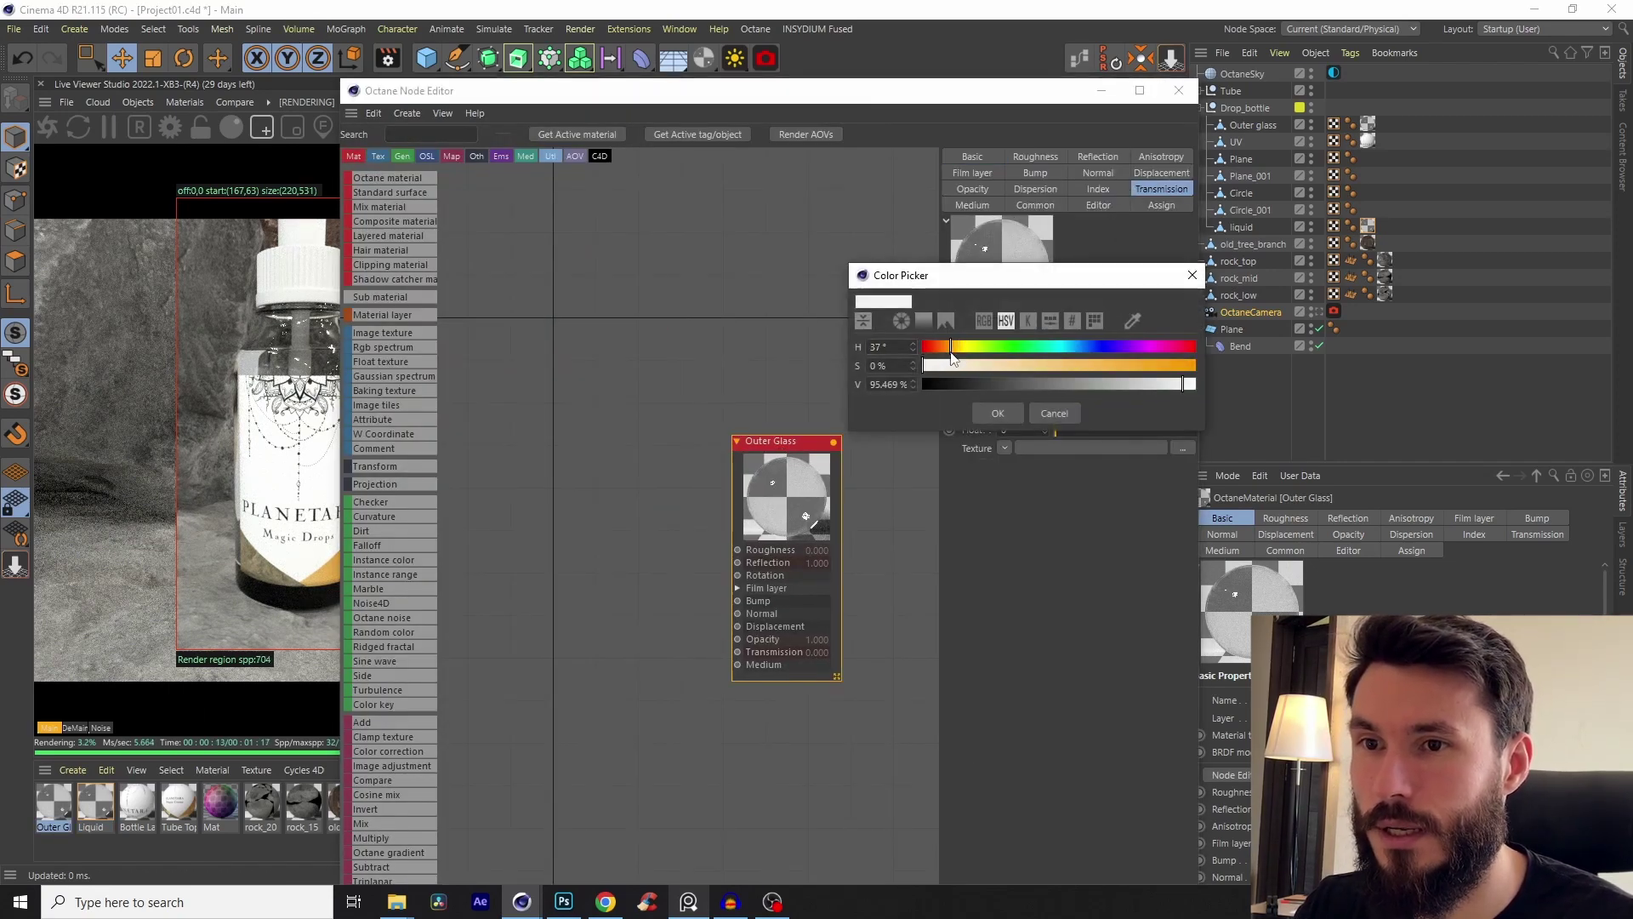
left_click(1016, 416)
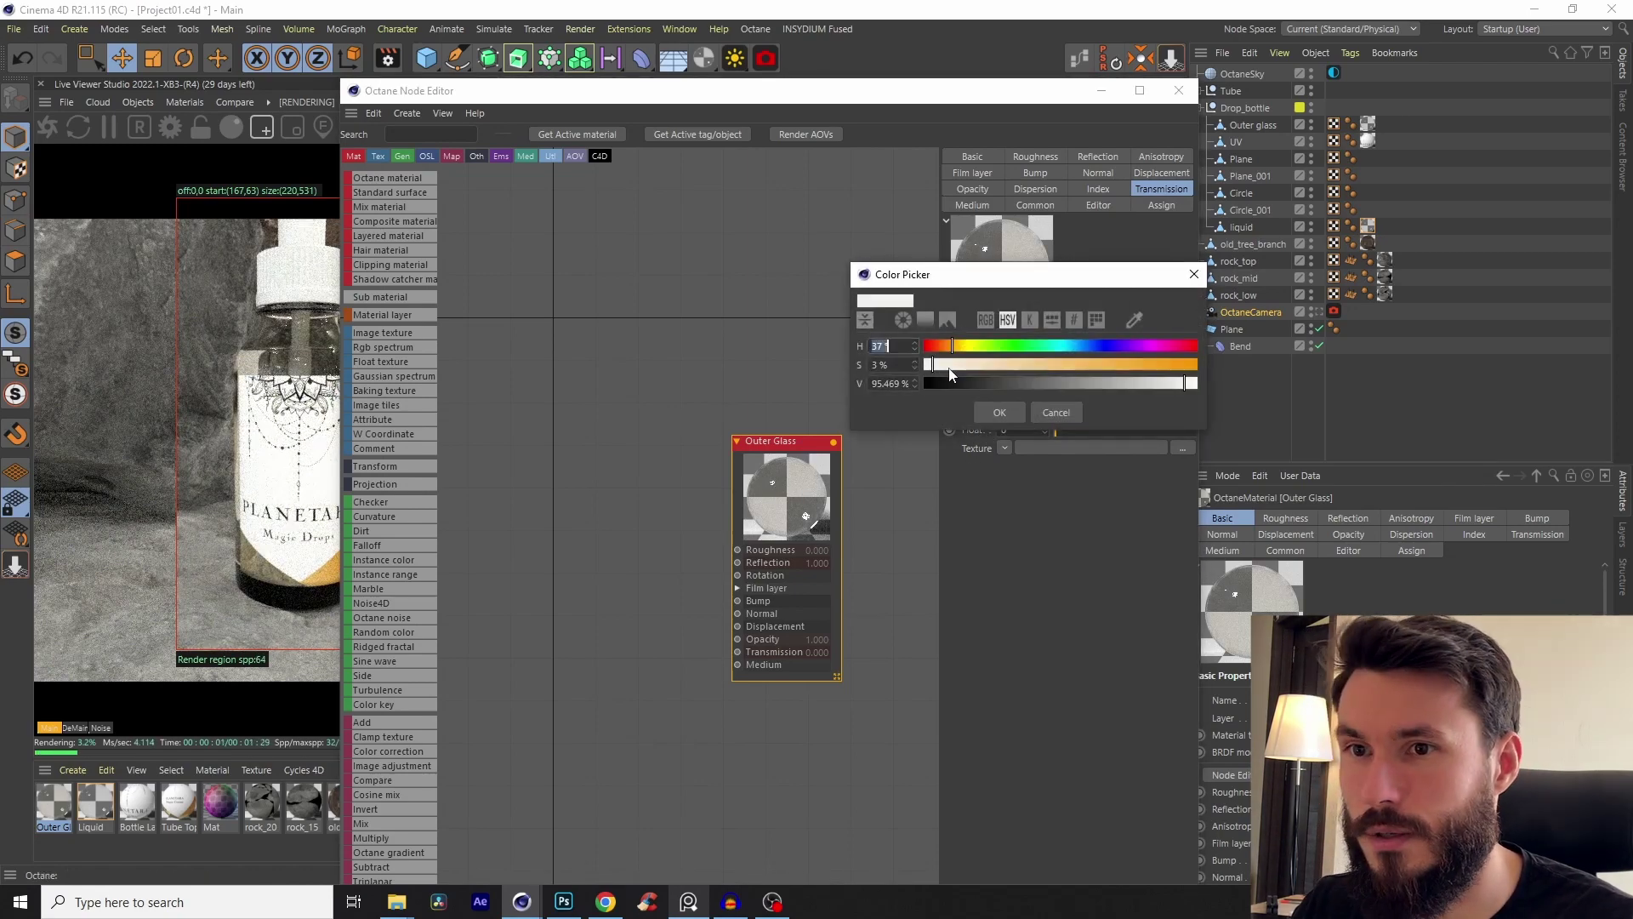
left_click(987, 418)
left_click_drag(817, 91, 961, 73)
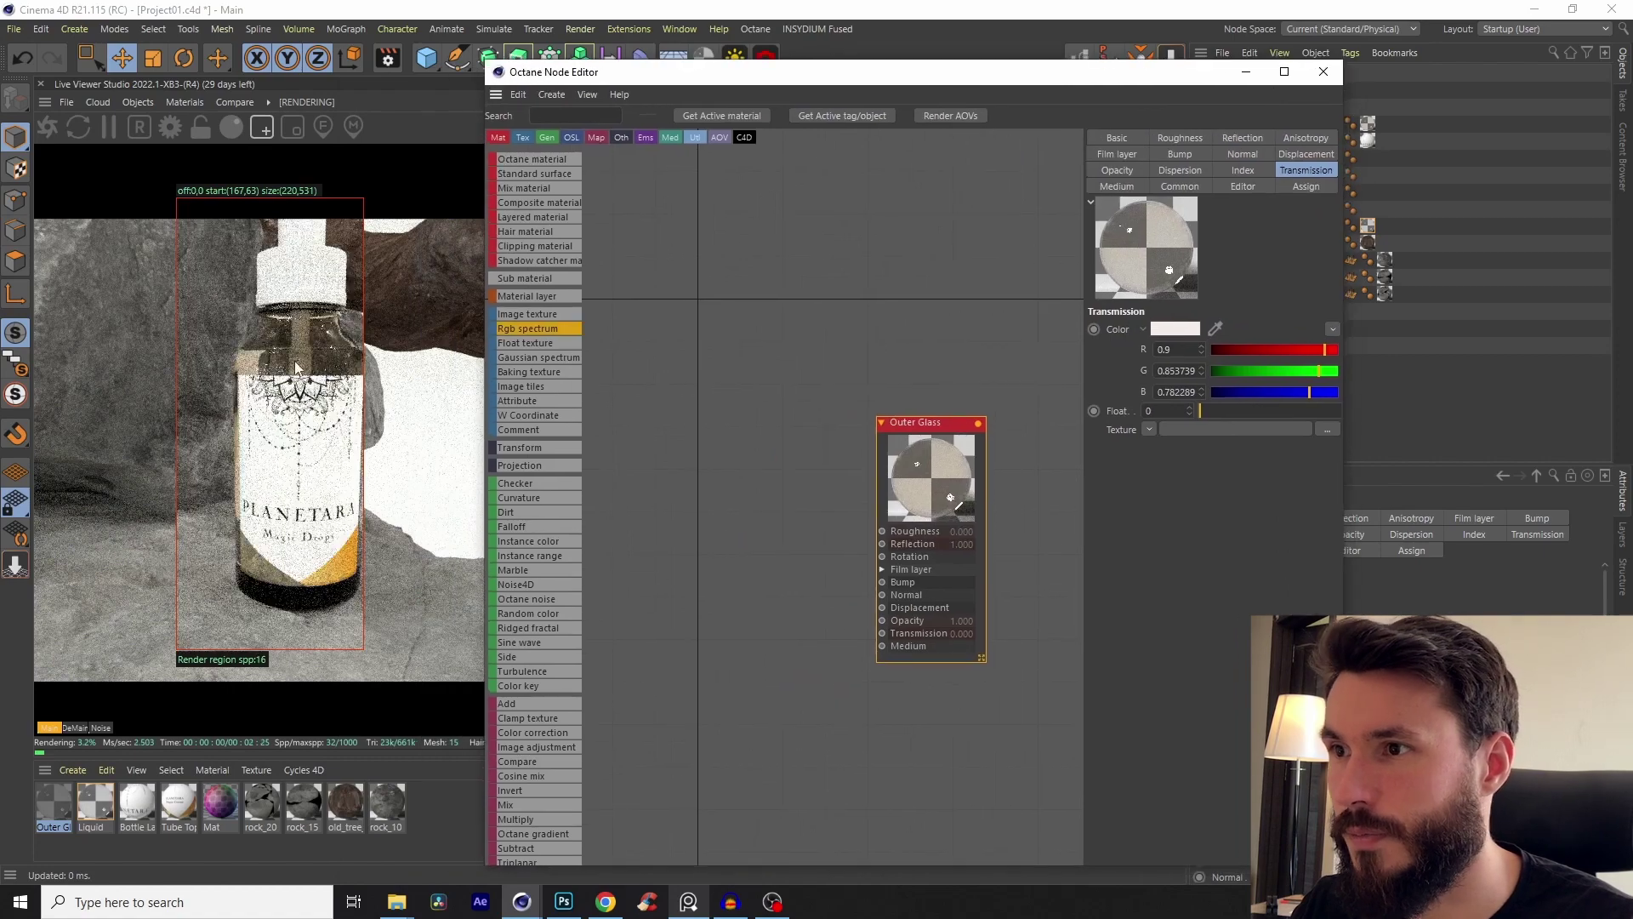
left_click(1246, 71)
Step: Set the Liquid material's transmission to an orange colour with RGB about 0.9, 0.464, 0.238
left_click(92, 808)
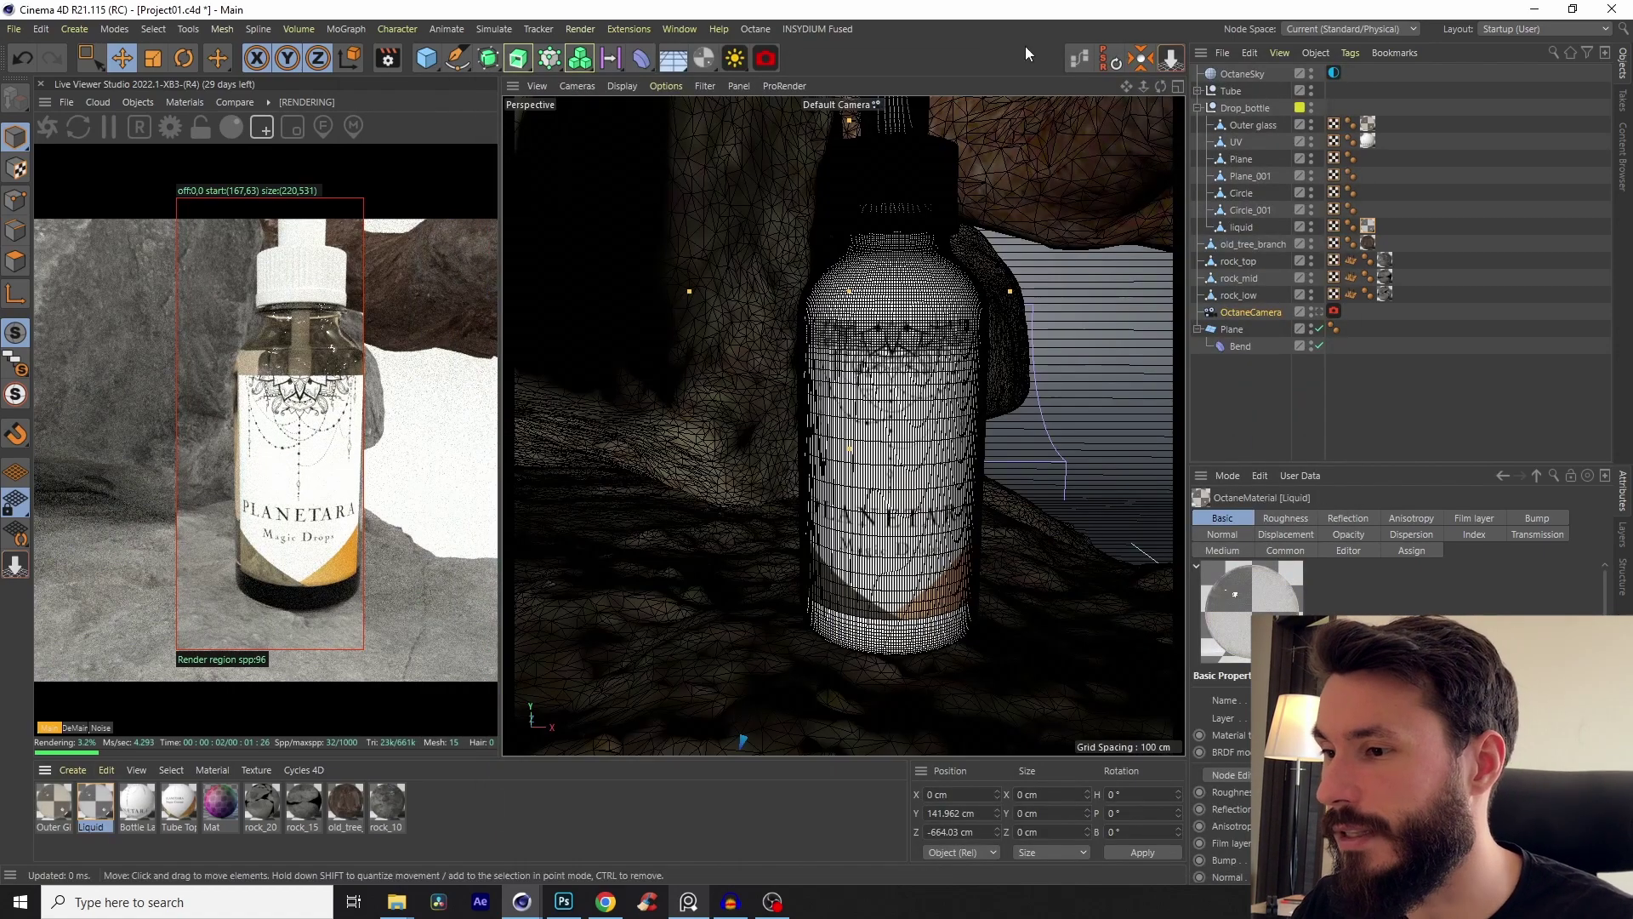
left_click(1078, 58)
left_click(747, 349)
left_click_drag(738, 309, 809, 339)
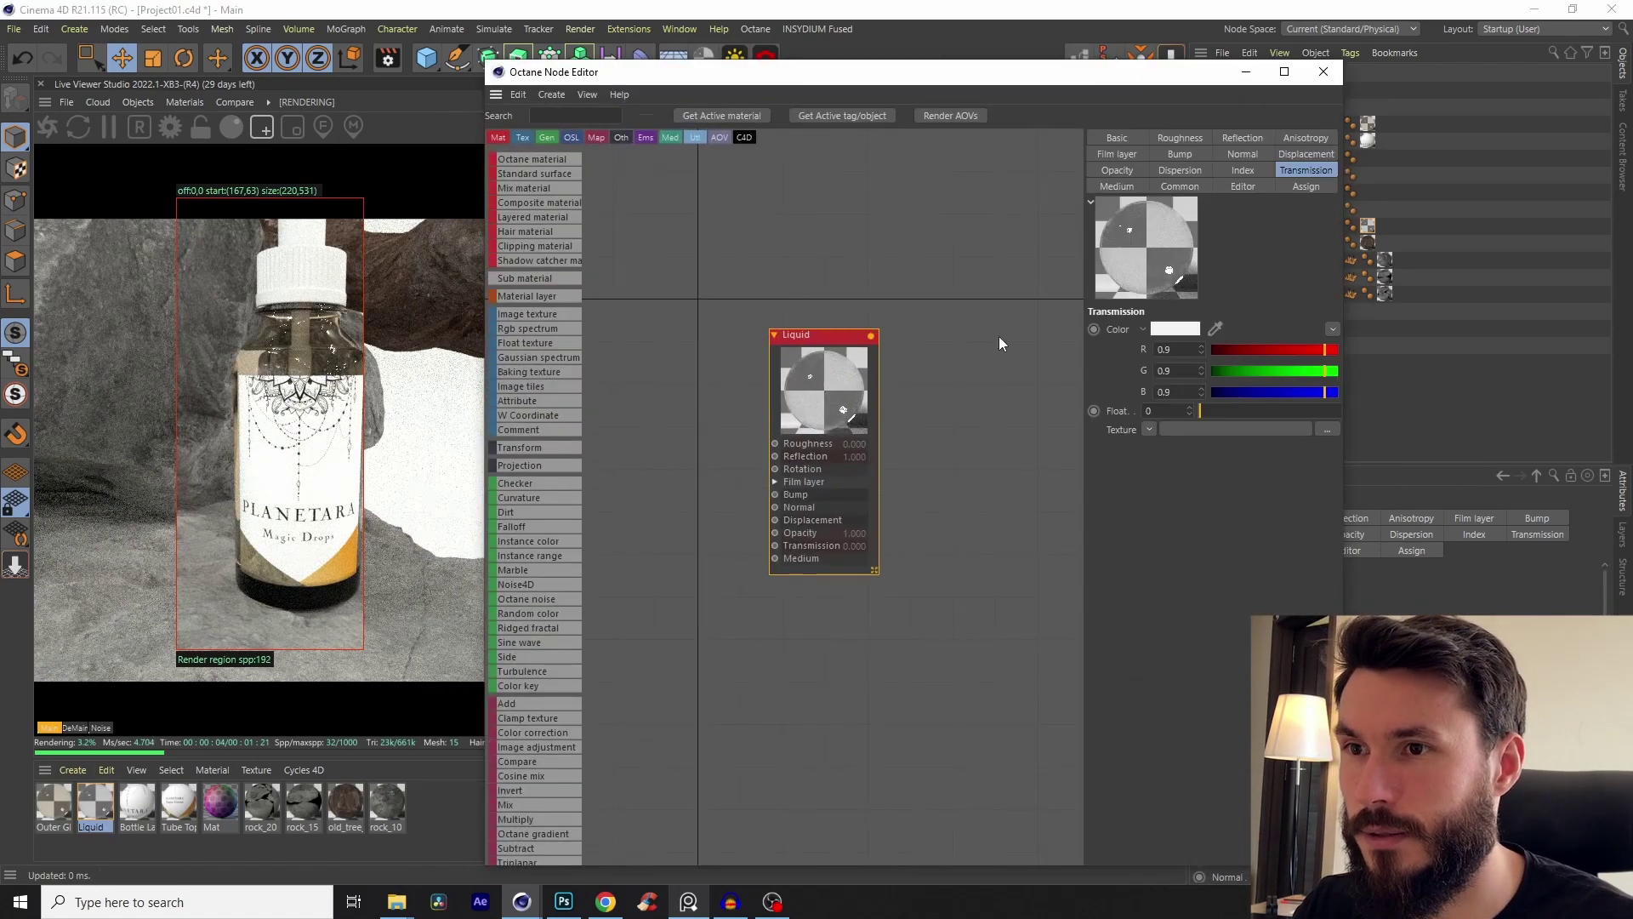
left_click(1177, 329)
left_click(1151, 394)
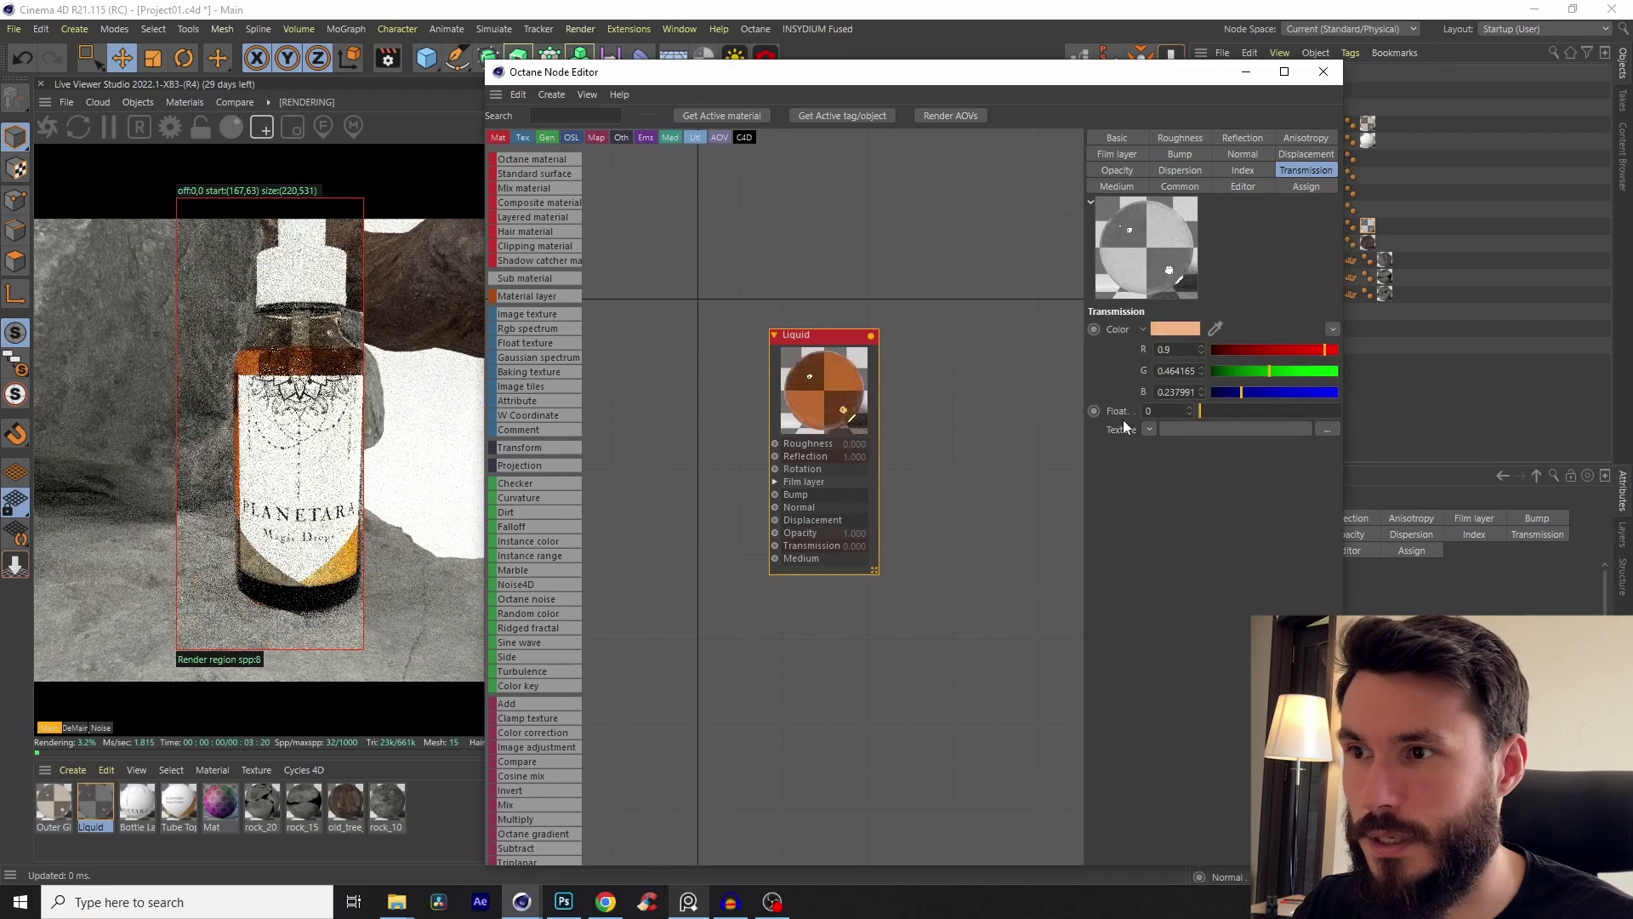
Step: Darken the Outer Glass transmission colour to hue 37°, saturation 14% and value 83%, and compare with the reference image
left_click(35, 812)
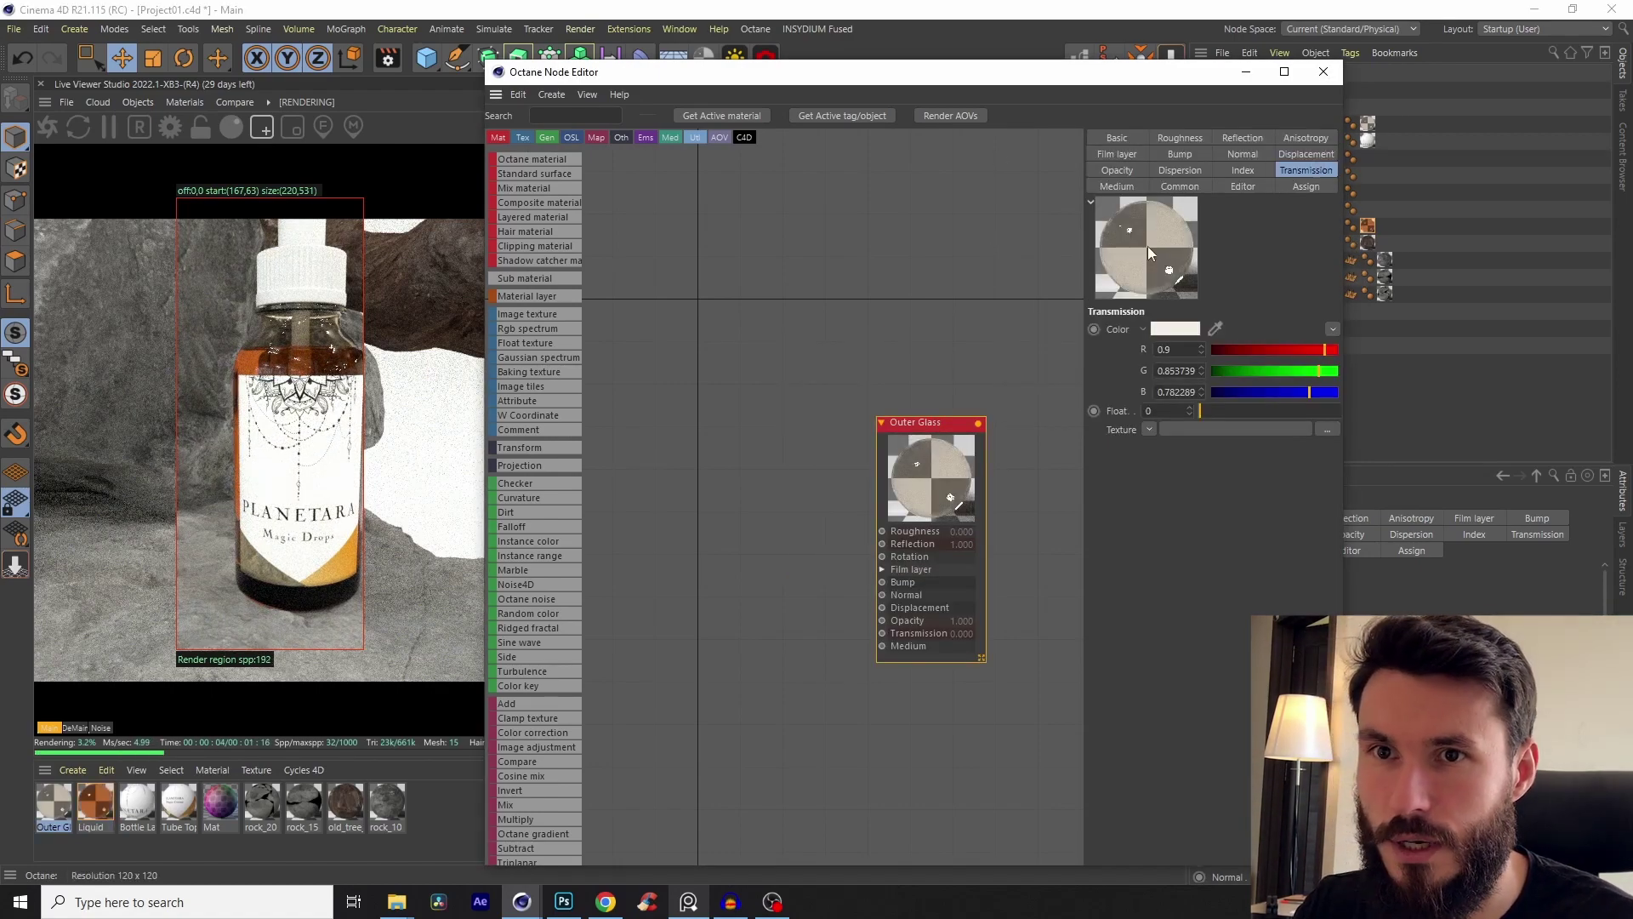
left_click(1170, 331)
left_click_drag(1361, 366, 1293, 366)
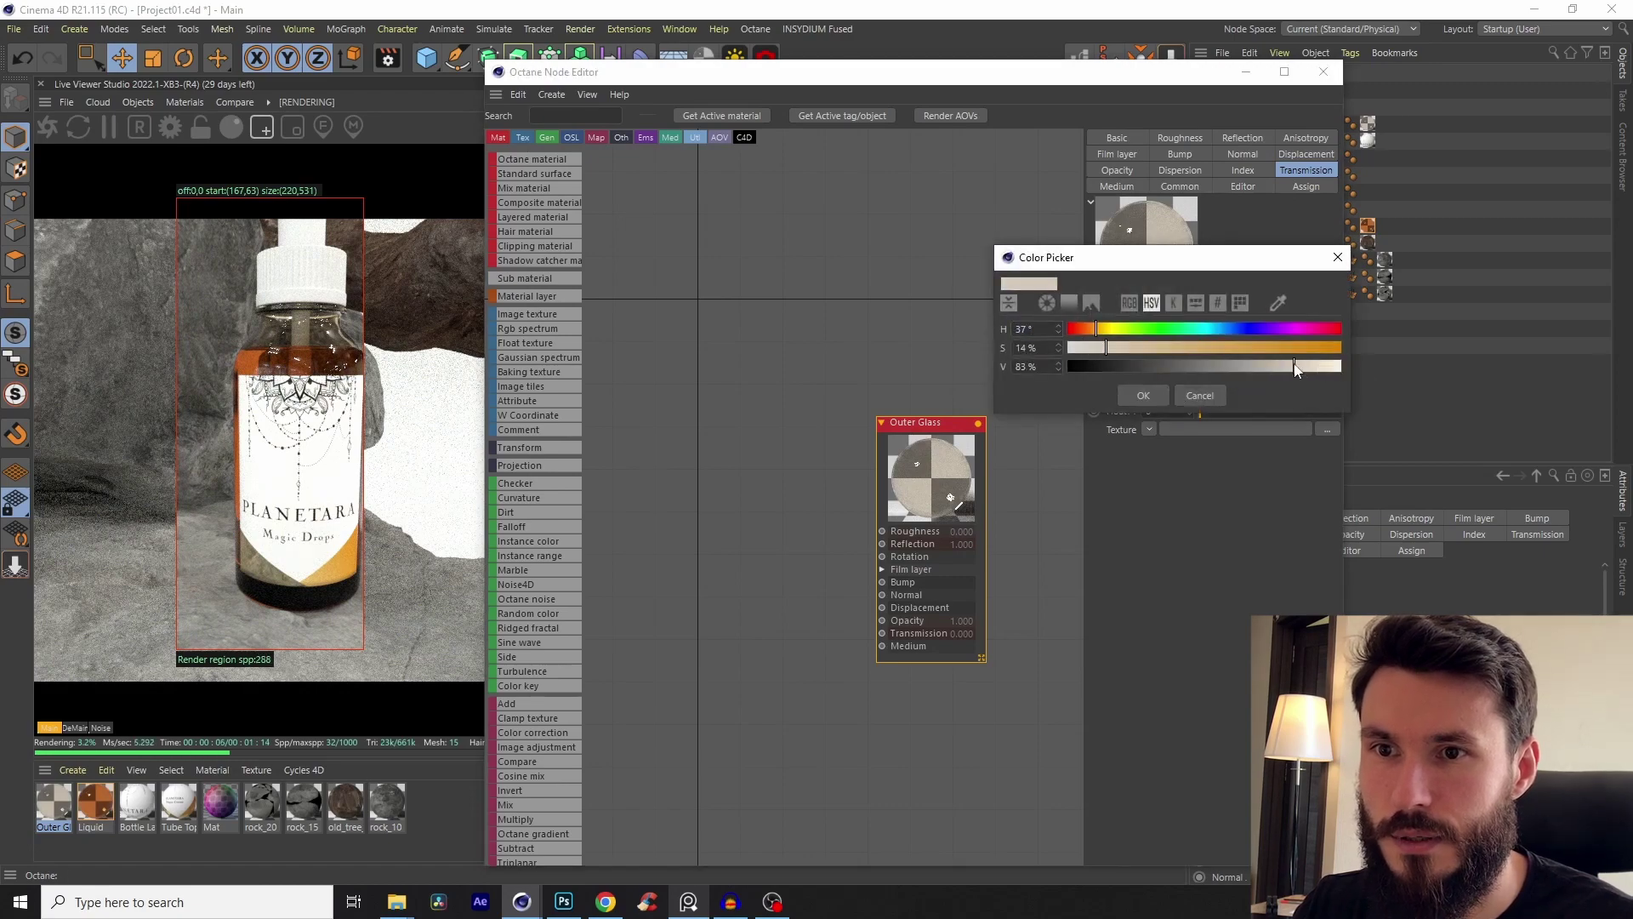
left_click(1150, 396)
left_click(687, 903)
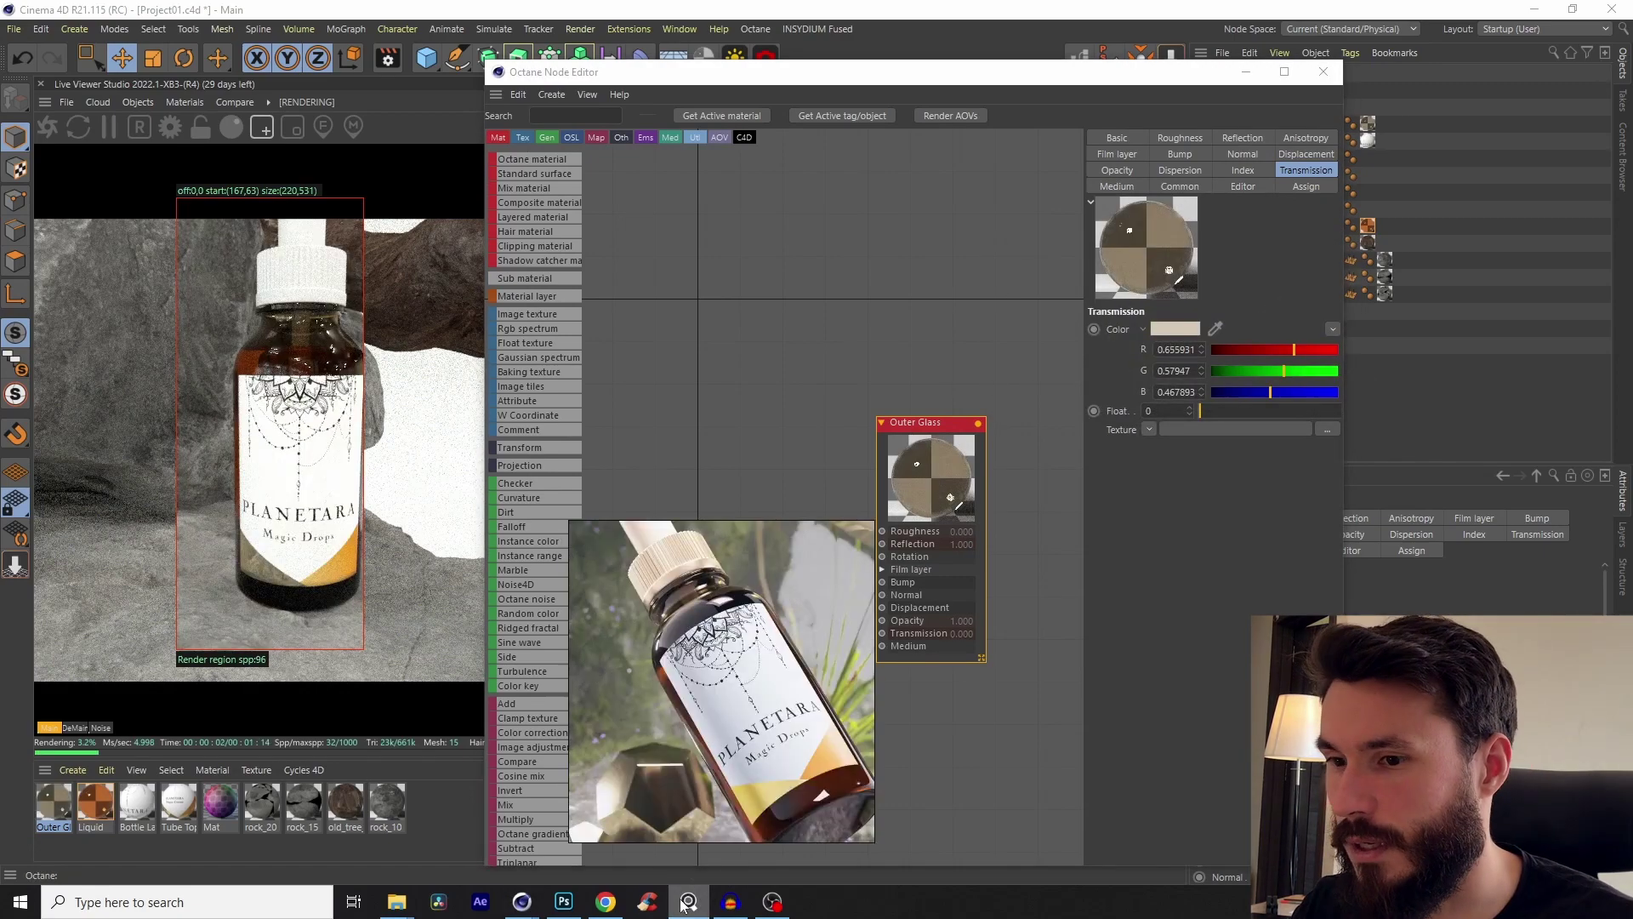
left_click(688, 903)
Step: Deepen the Outer Glass transmission to an amber brown with RGB about 0.587, 0.451, 0.275 and close the node editor
left_click(1178, 329)
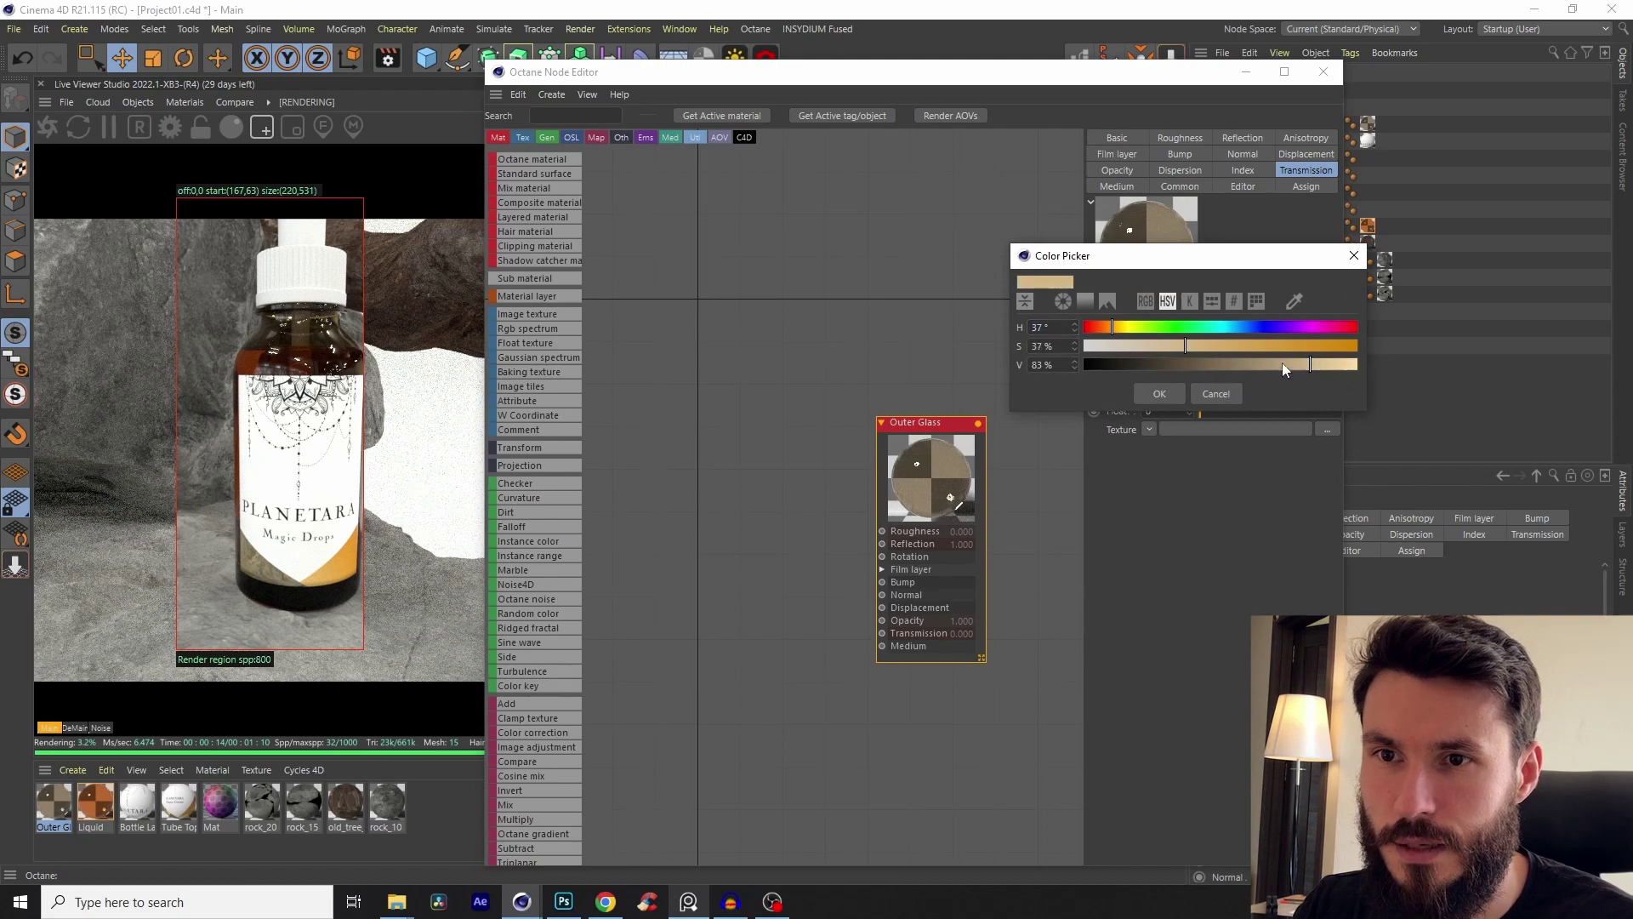
left_click(1178, 394)
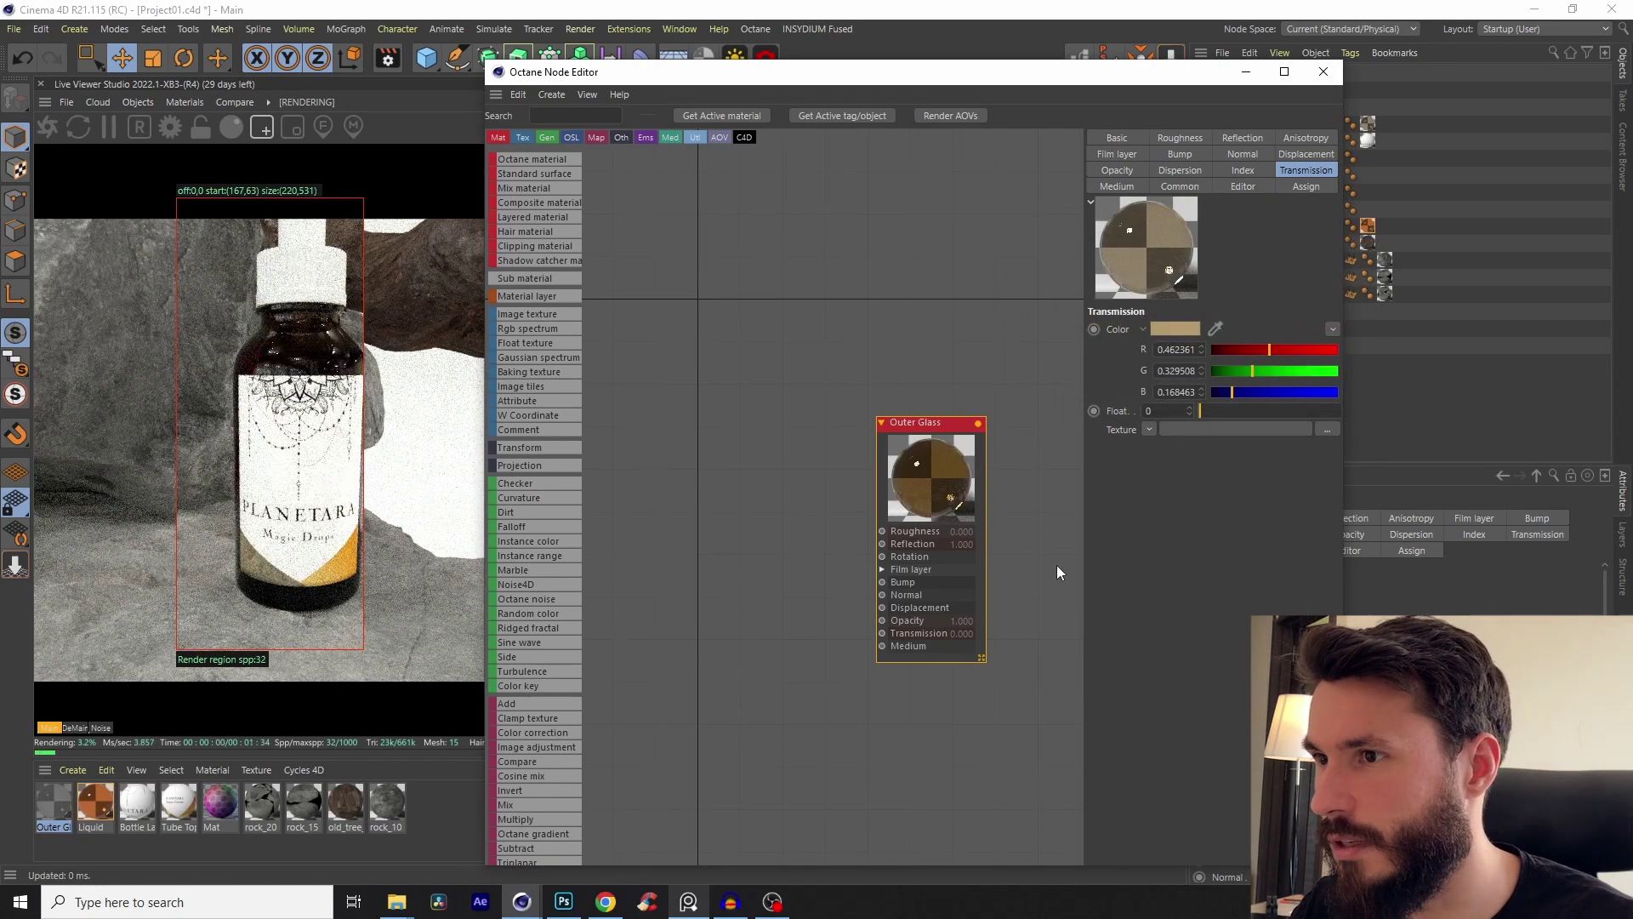
left_click(1182, 329)
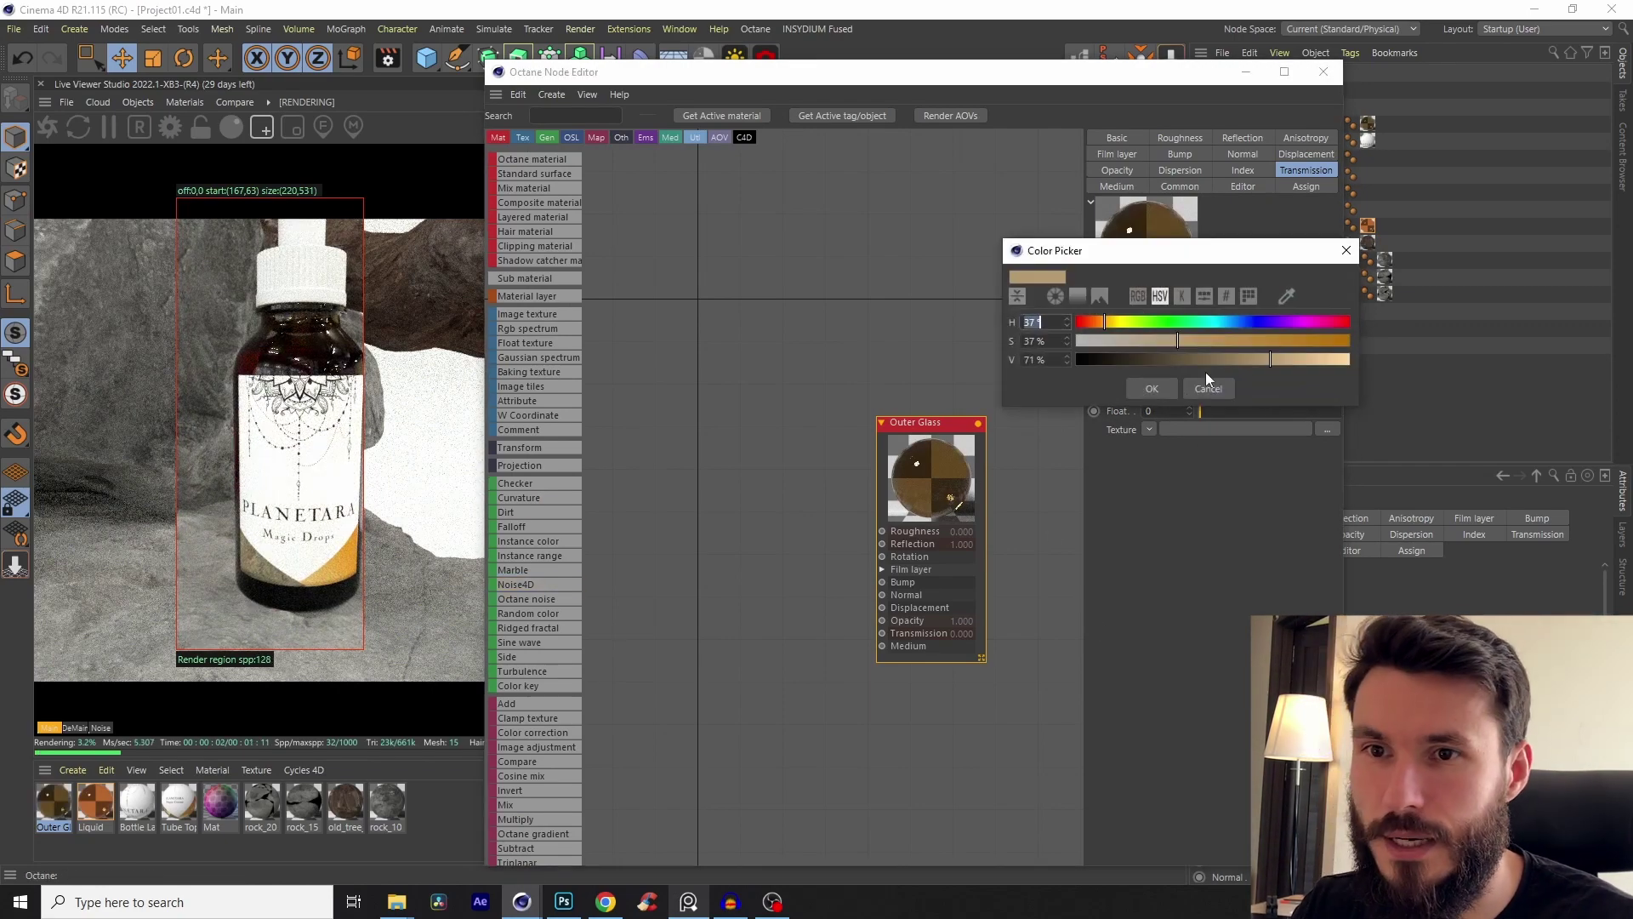
left_click(1150, 394)
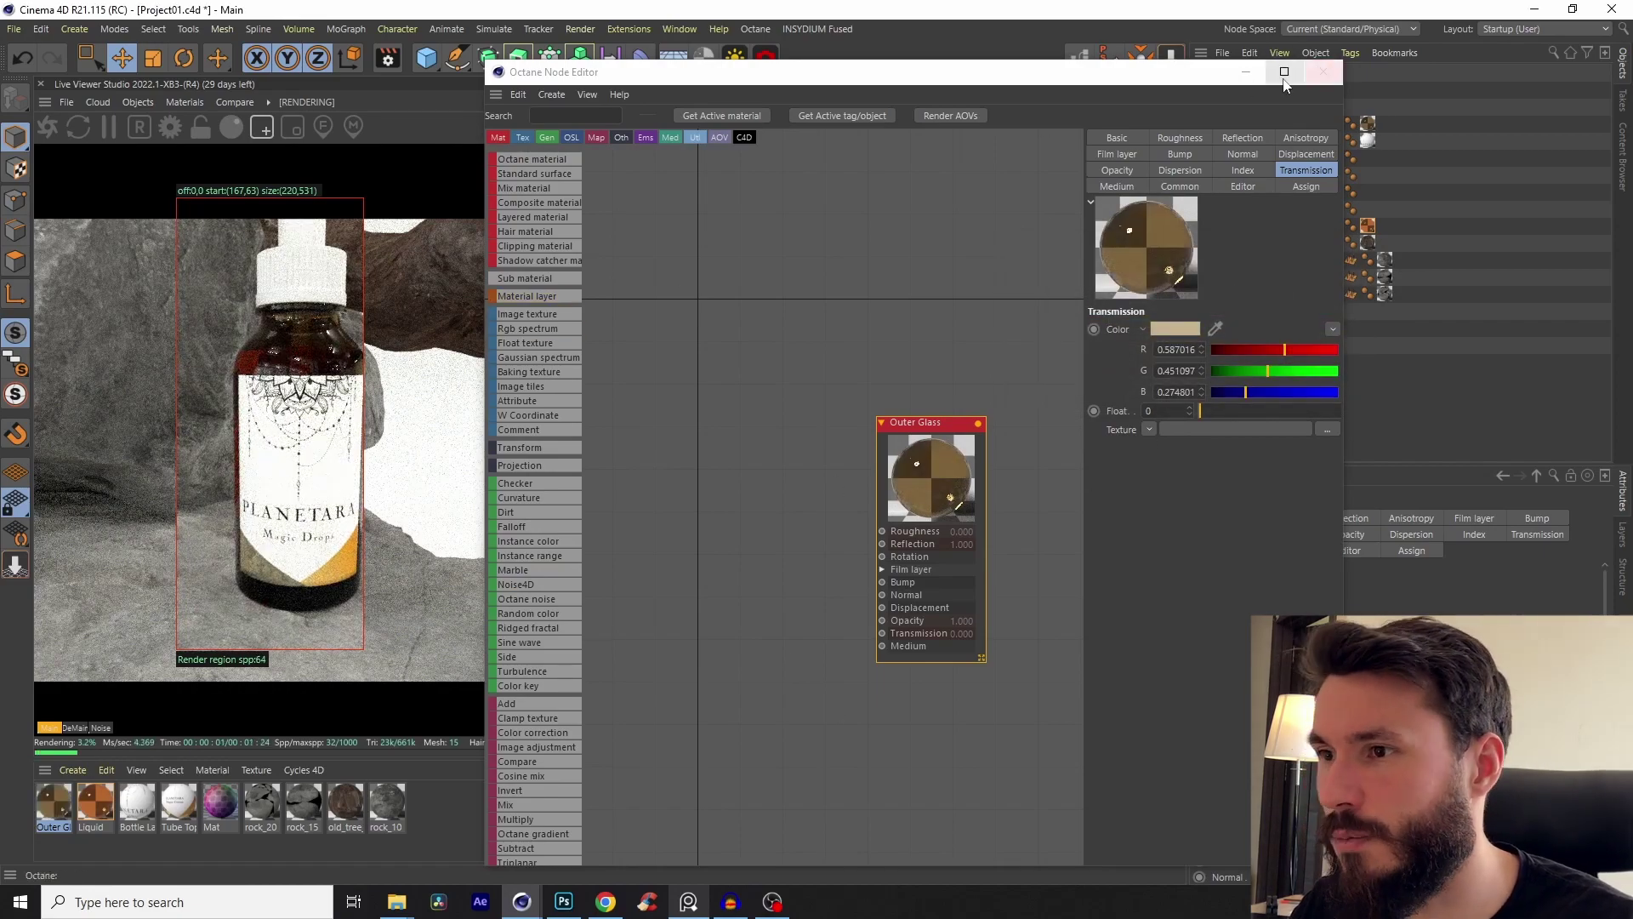
left_click(1324, 72)
Step: Create an Octane Metallic material, apply it to the dropper cap object Circle, and name it Metlliac
scroll(677, 279, "down", 3)
scroll(885, 302, "up", 6)
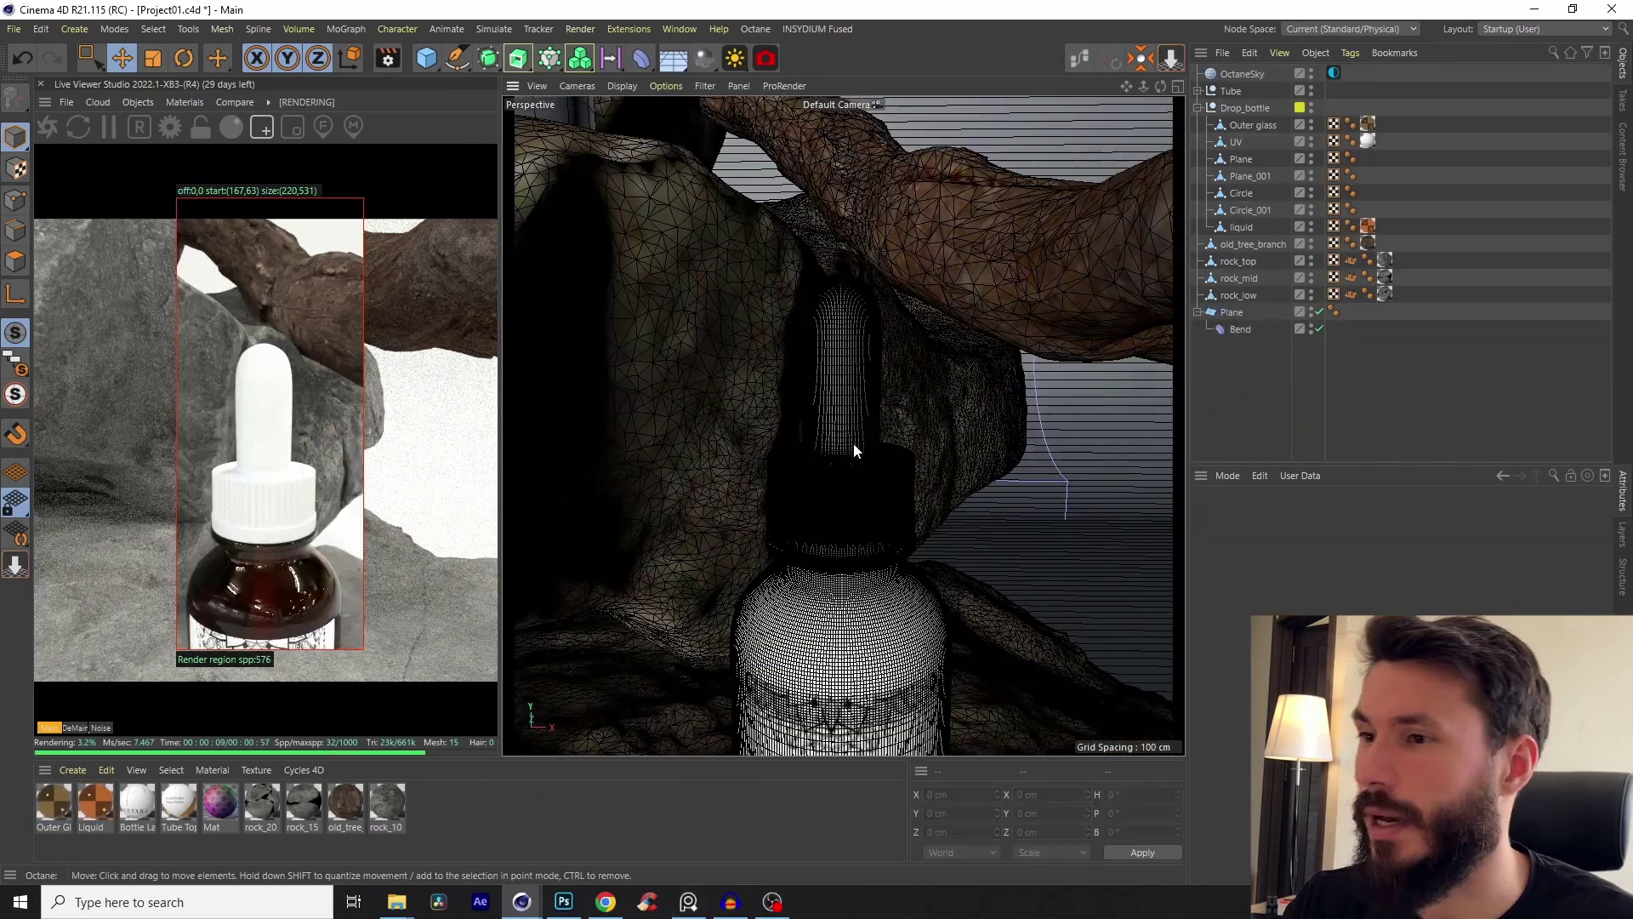
left_click_drag(854, 442, 868, 409, "alt")
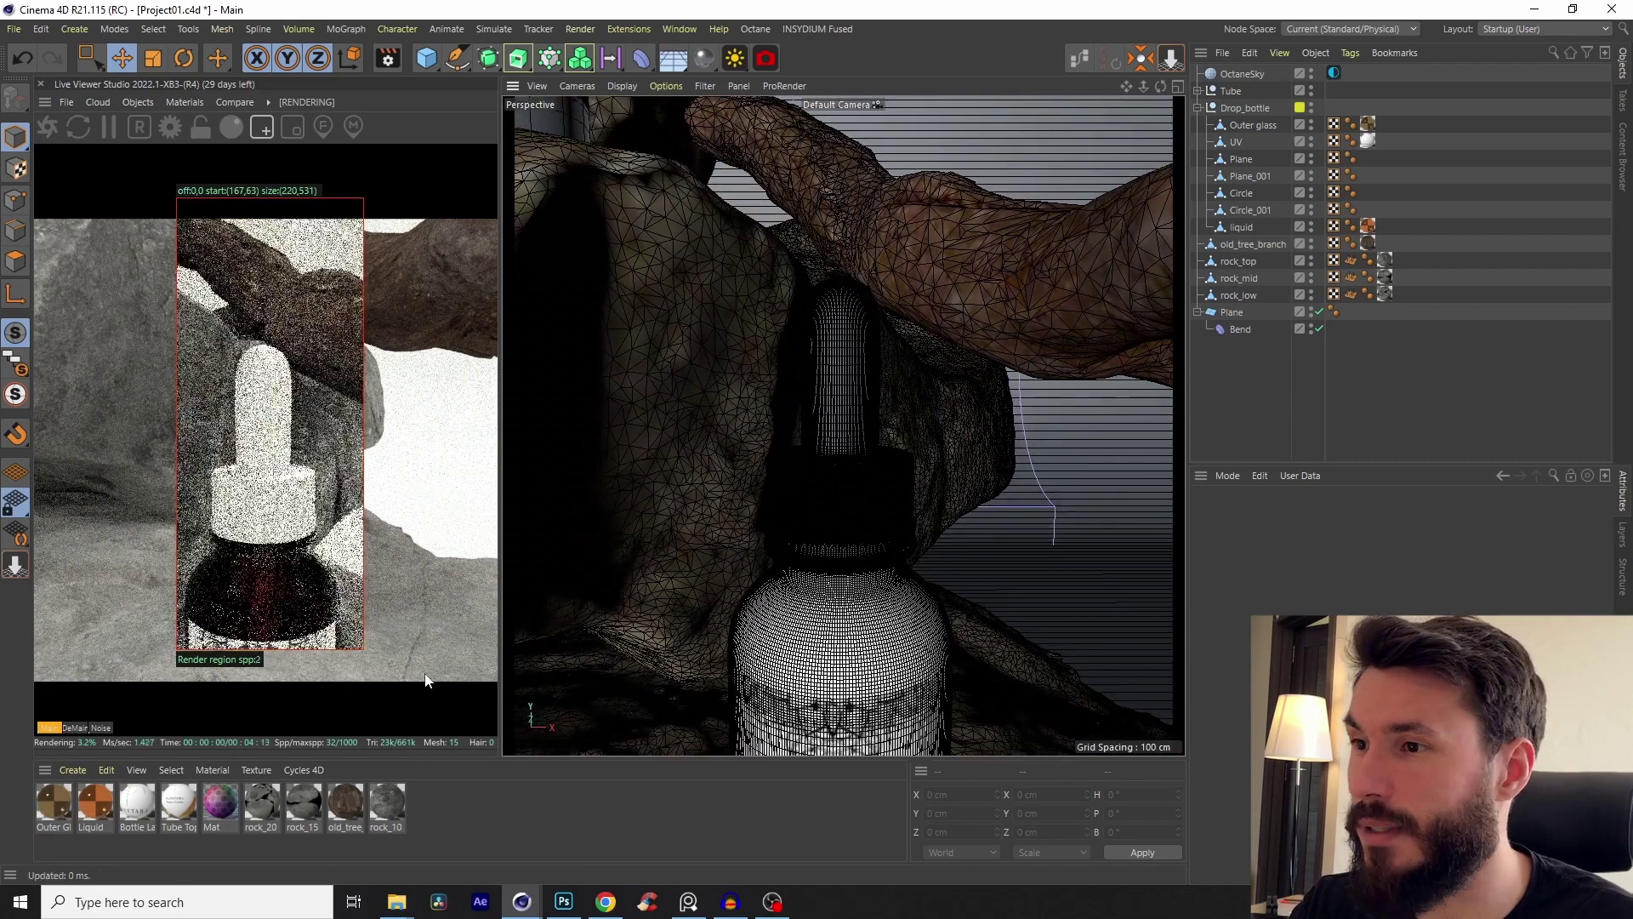
left_click(699, 908)
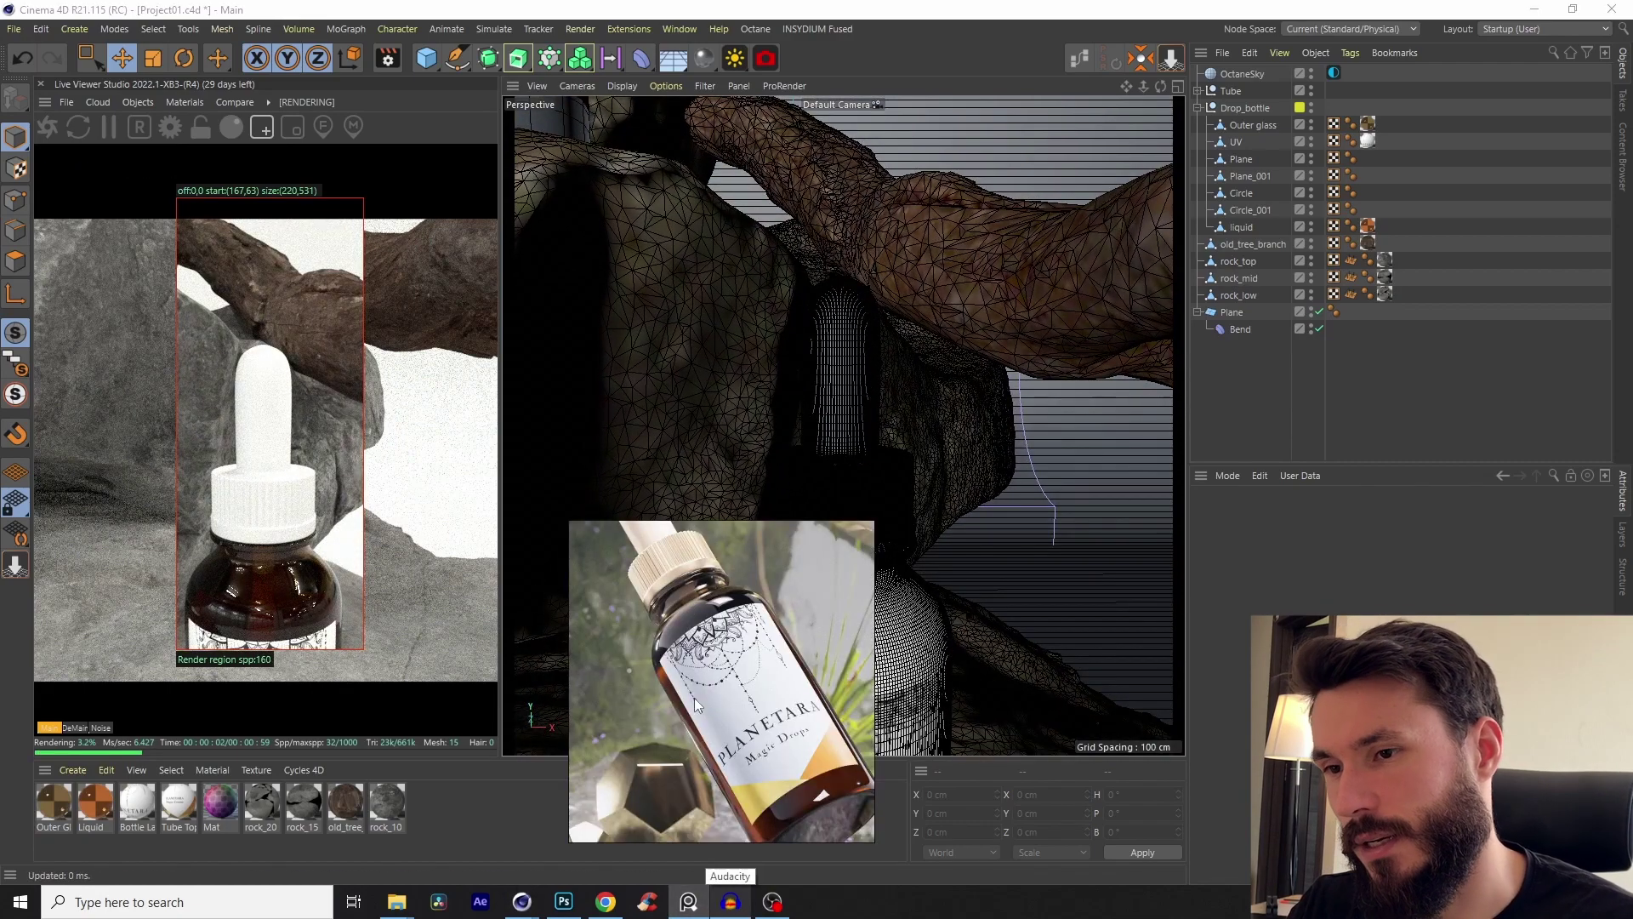
left_click(686, 900)
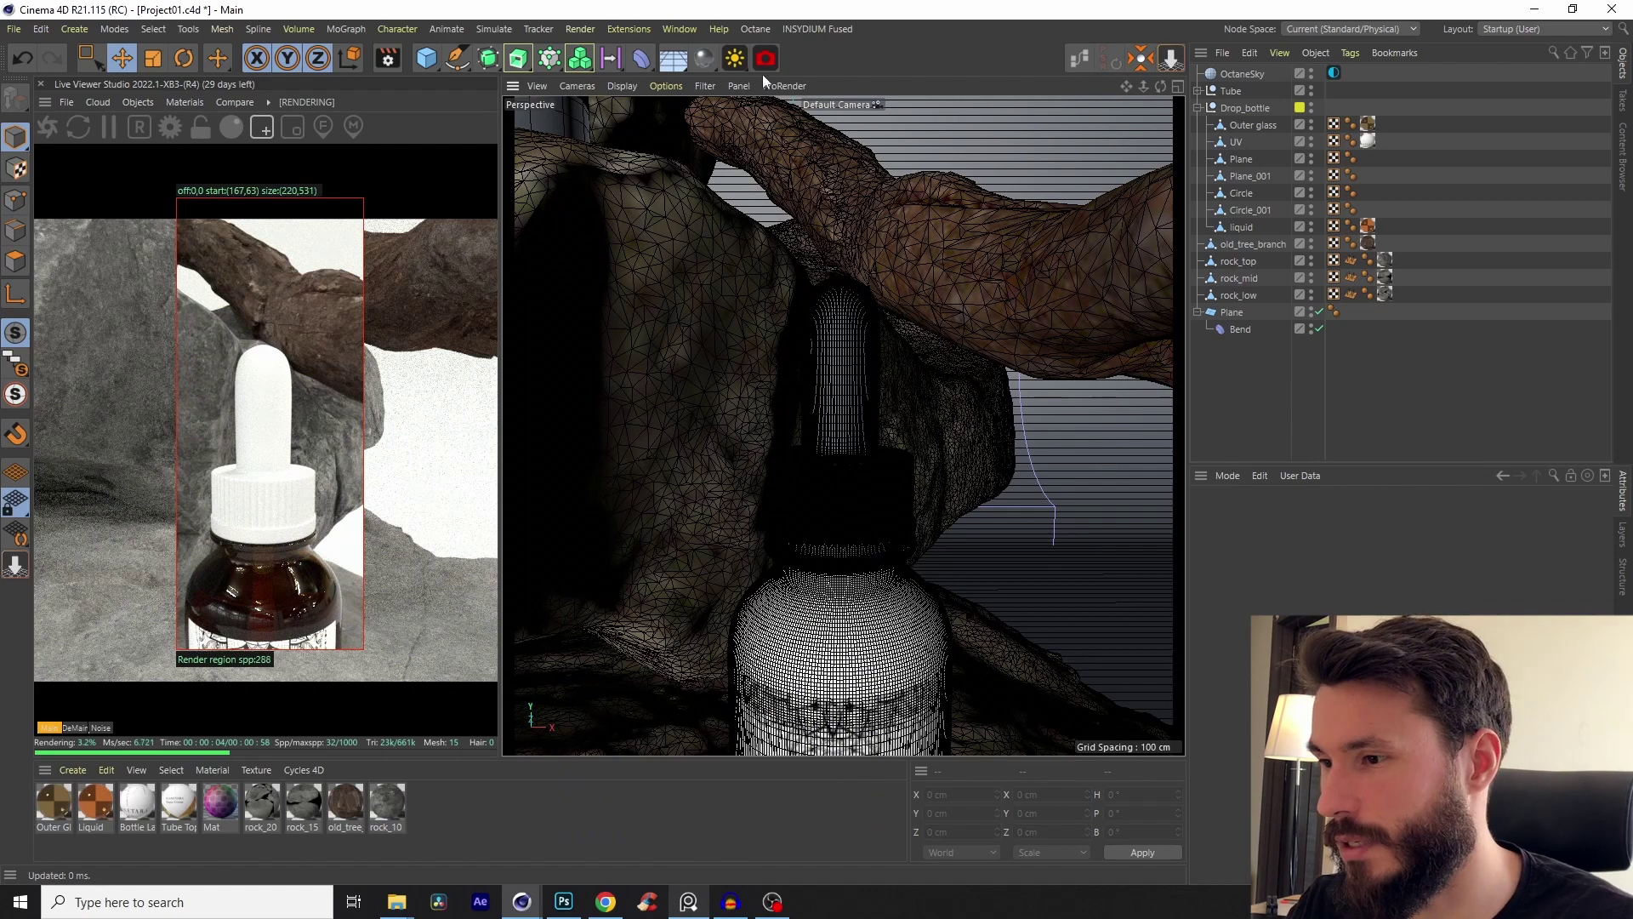
left_click(703, 58)
left_click(806, 219)
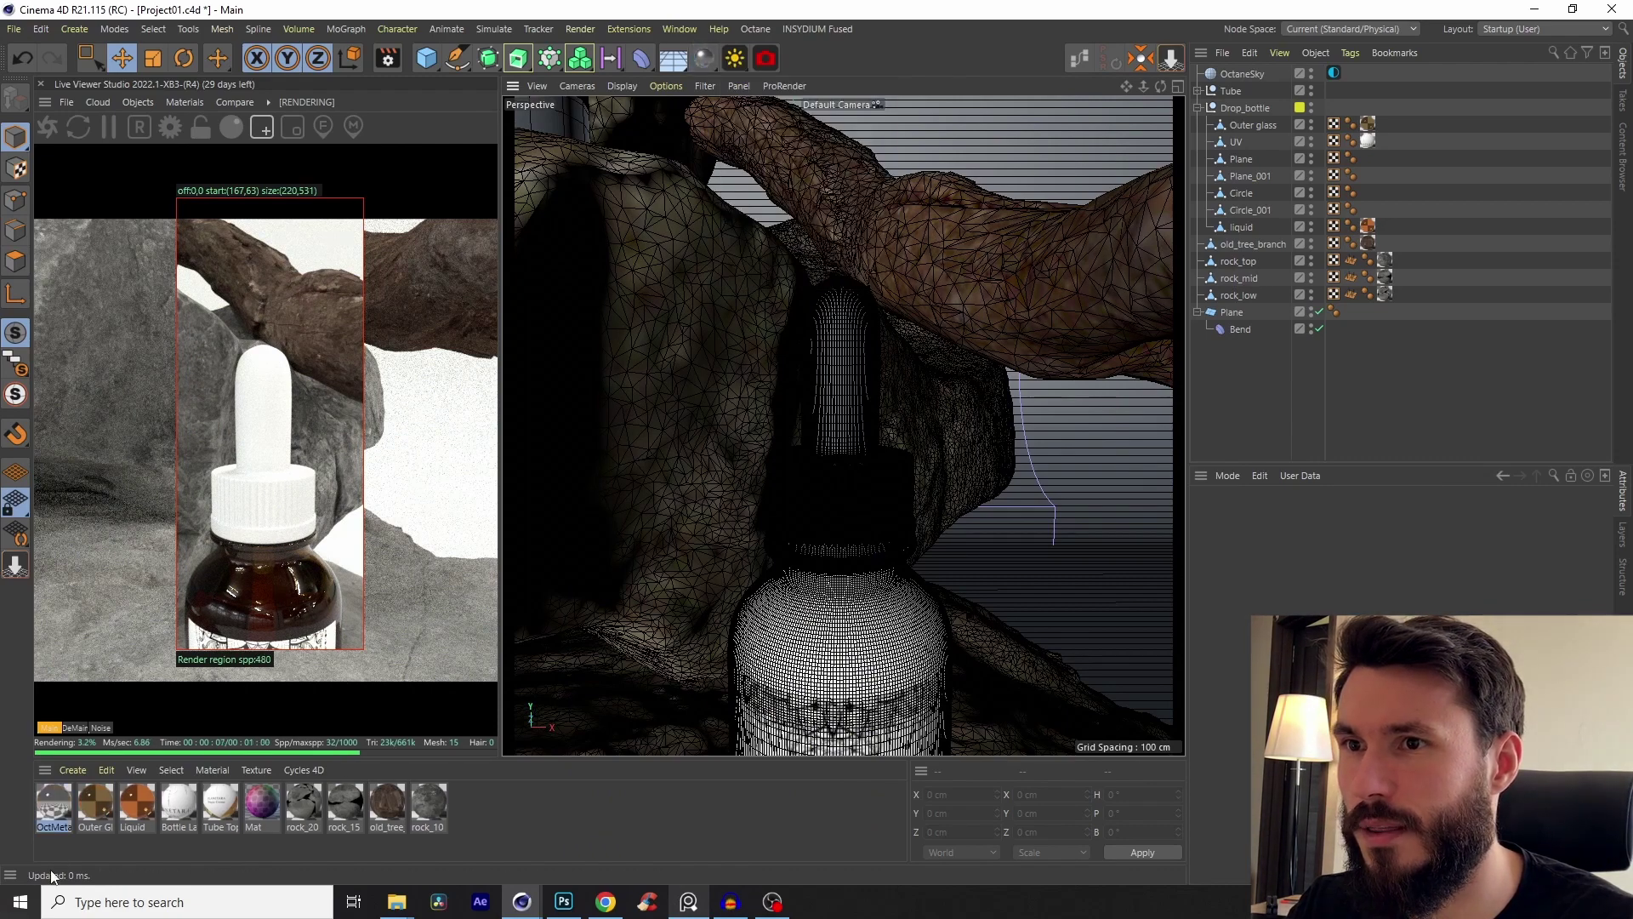
left_click_drag(64, 797, 835, 390)
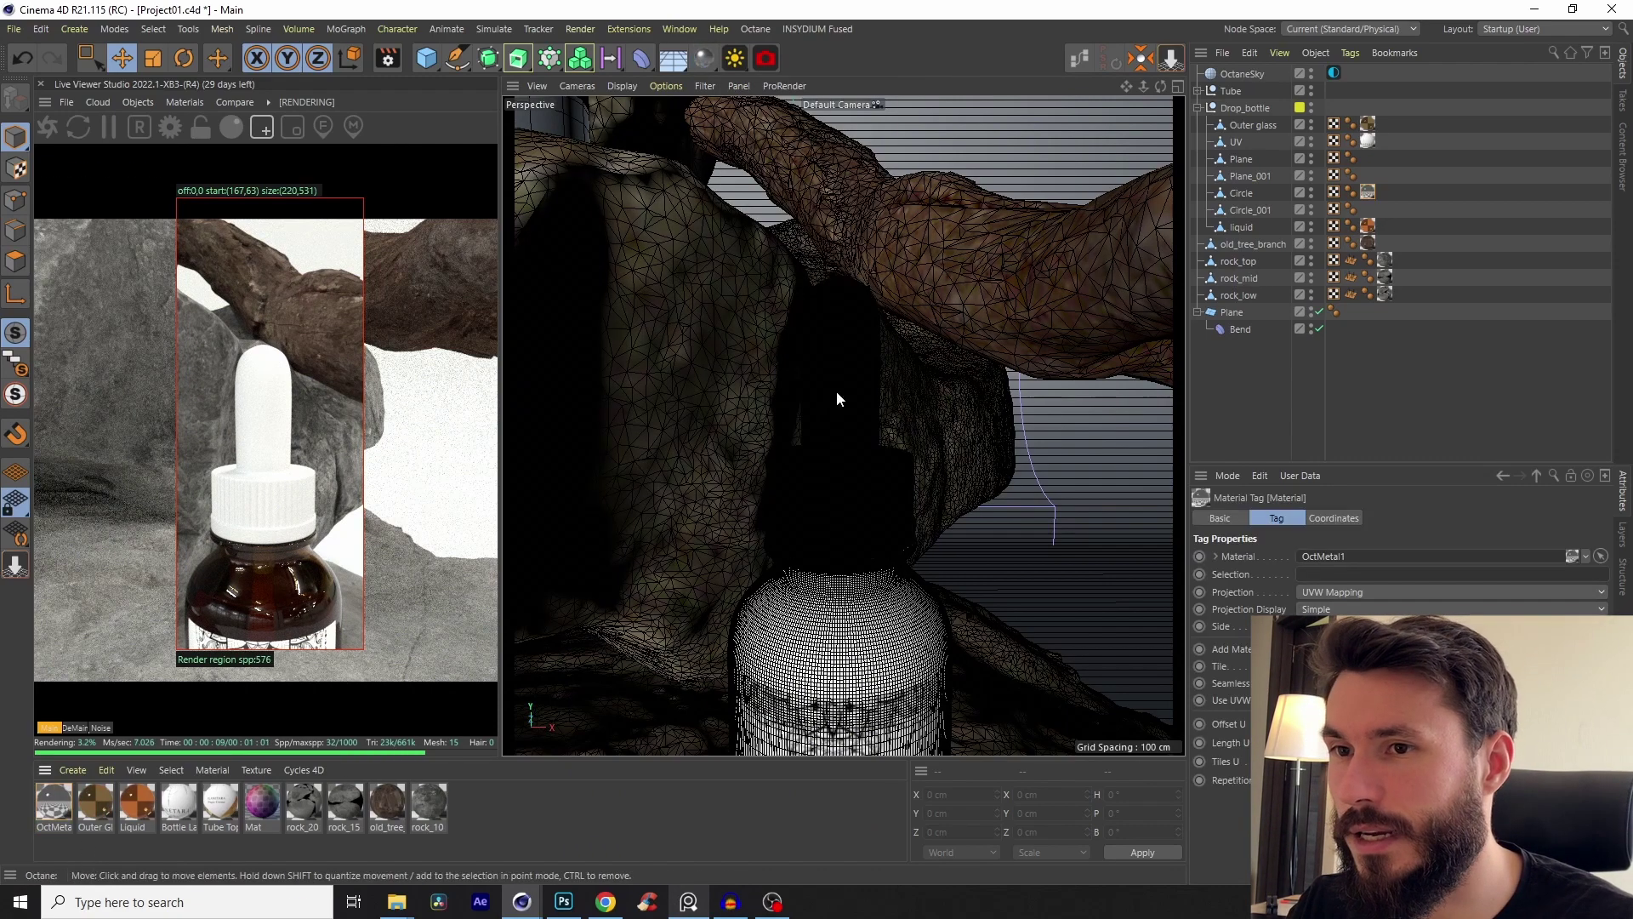
double_click(54, 827)
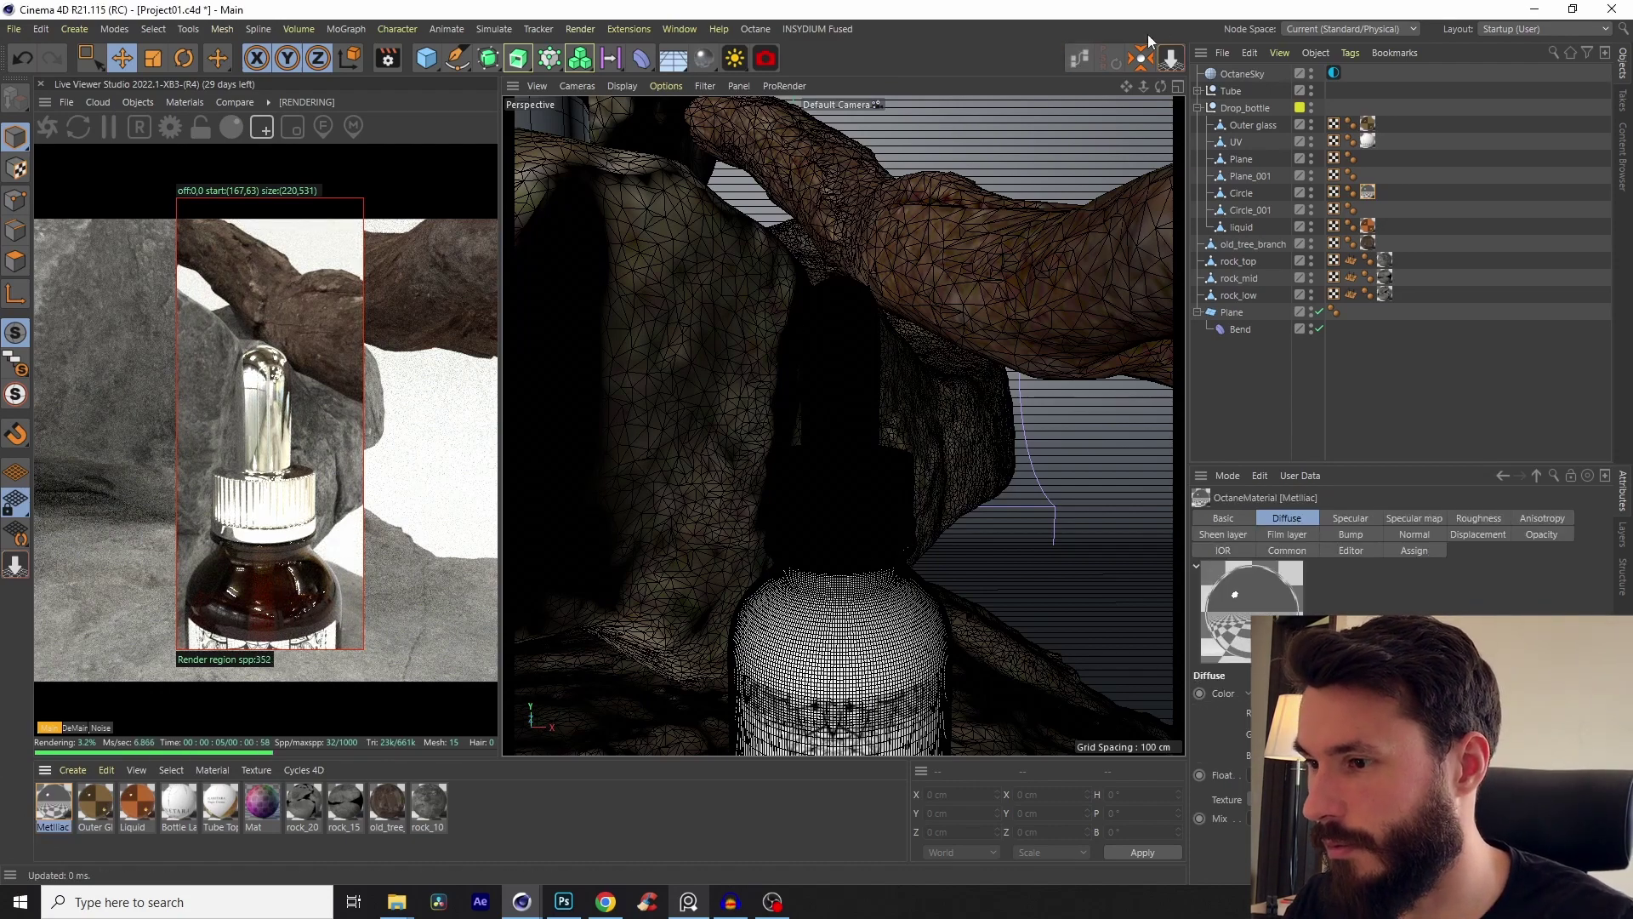
Step: Give Metlliac a warm beige specular colour with RGB about 0.828, 0.730, 0.605 and a roughness of about 0.235
left_click(1080, 59)
left_click_drag(634, 329, 864, 421)
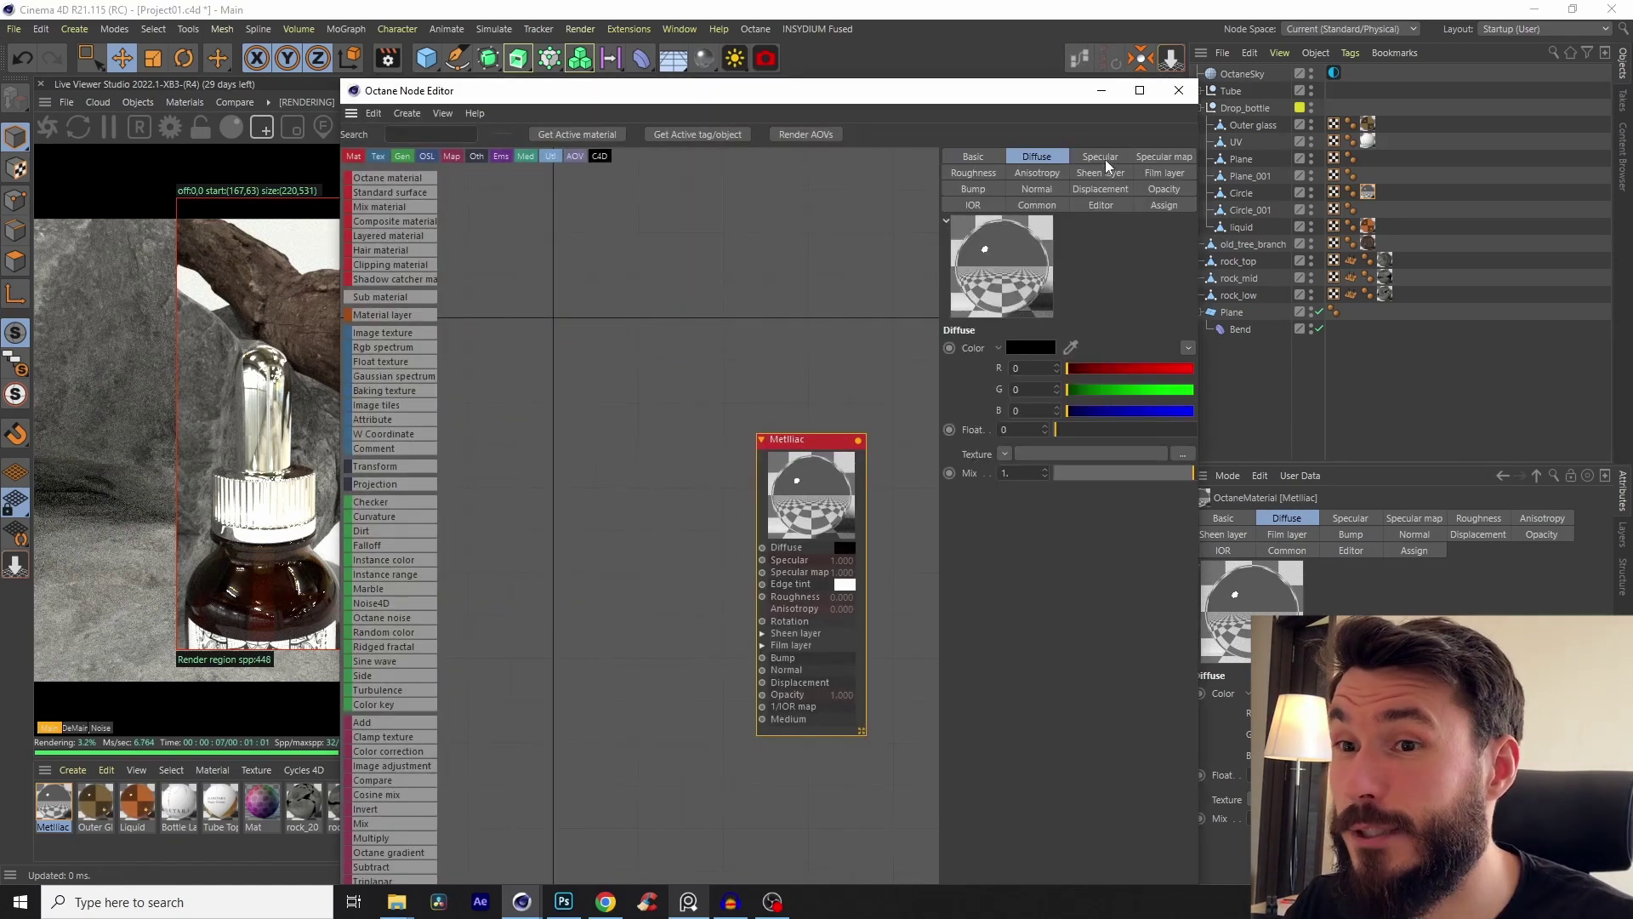
left_click(1101, 157)
left_click(1027, 348)
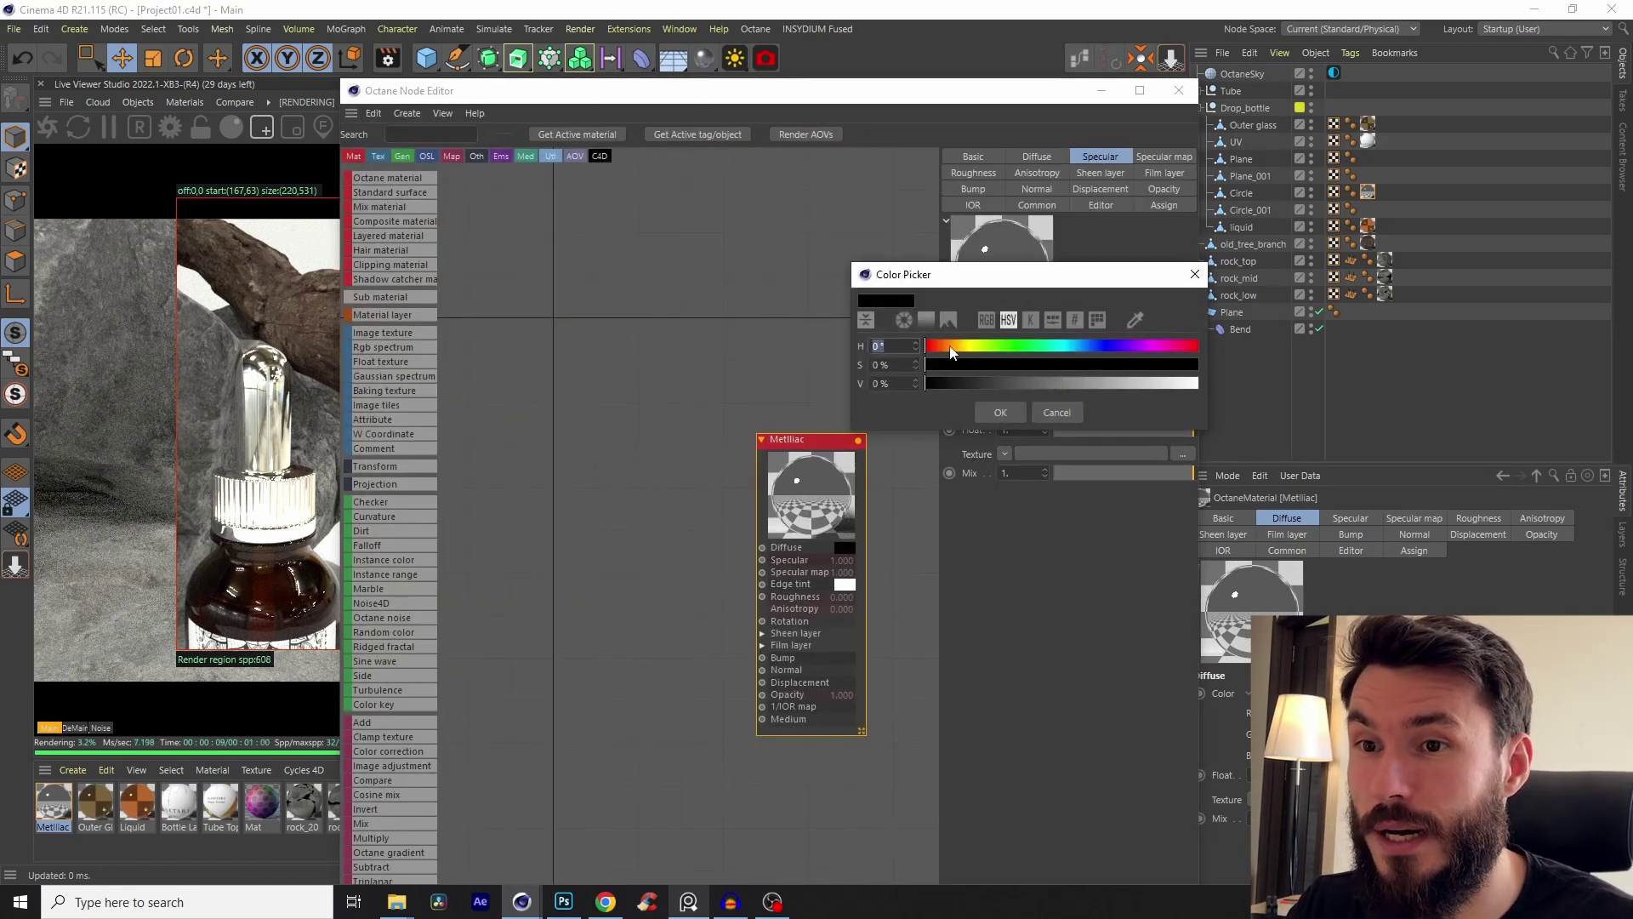
left_click(1003, 412)
left_click(973, 172)
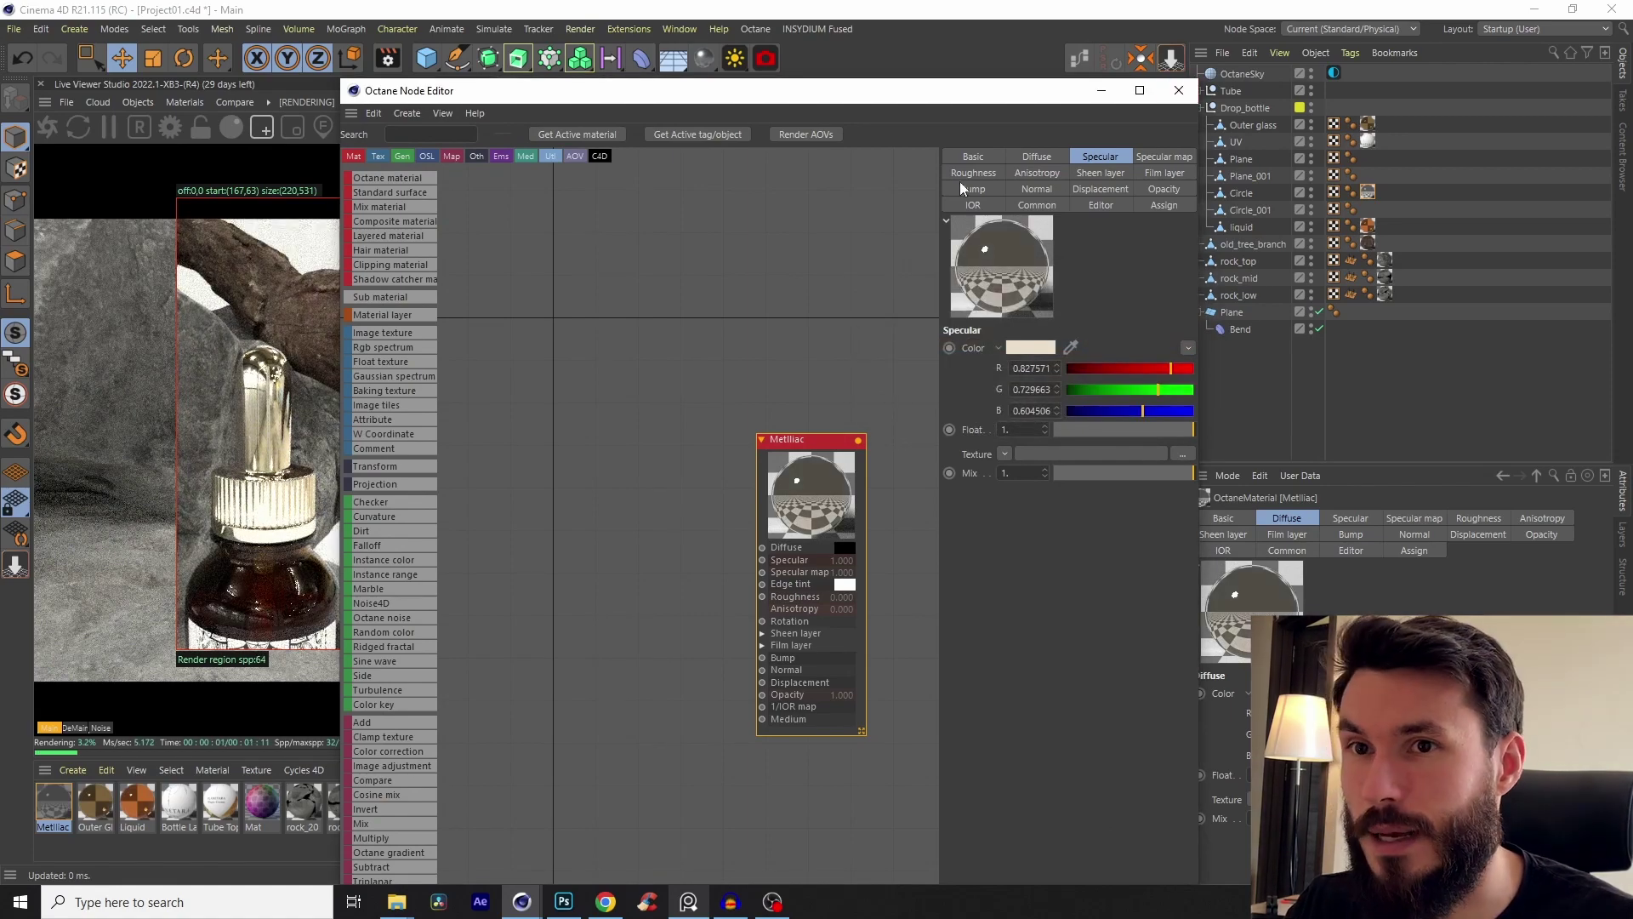
left_click_drag(1070, 431, 1087, 429)
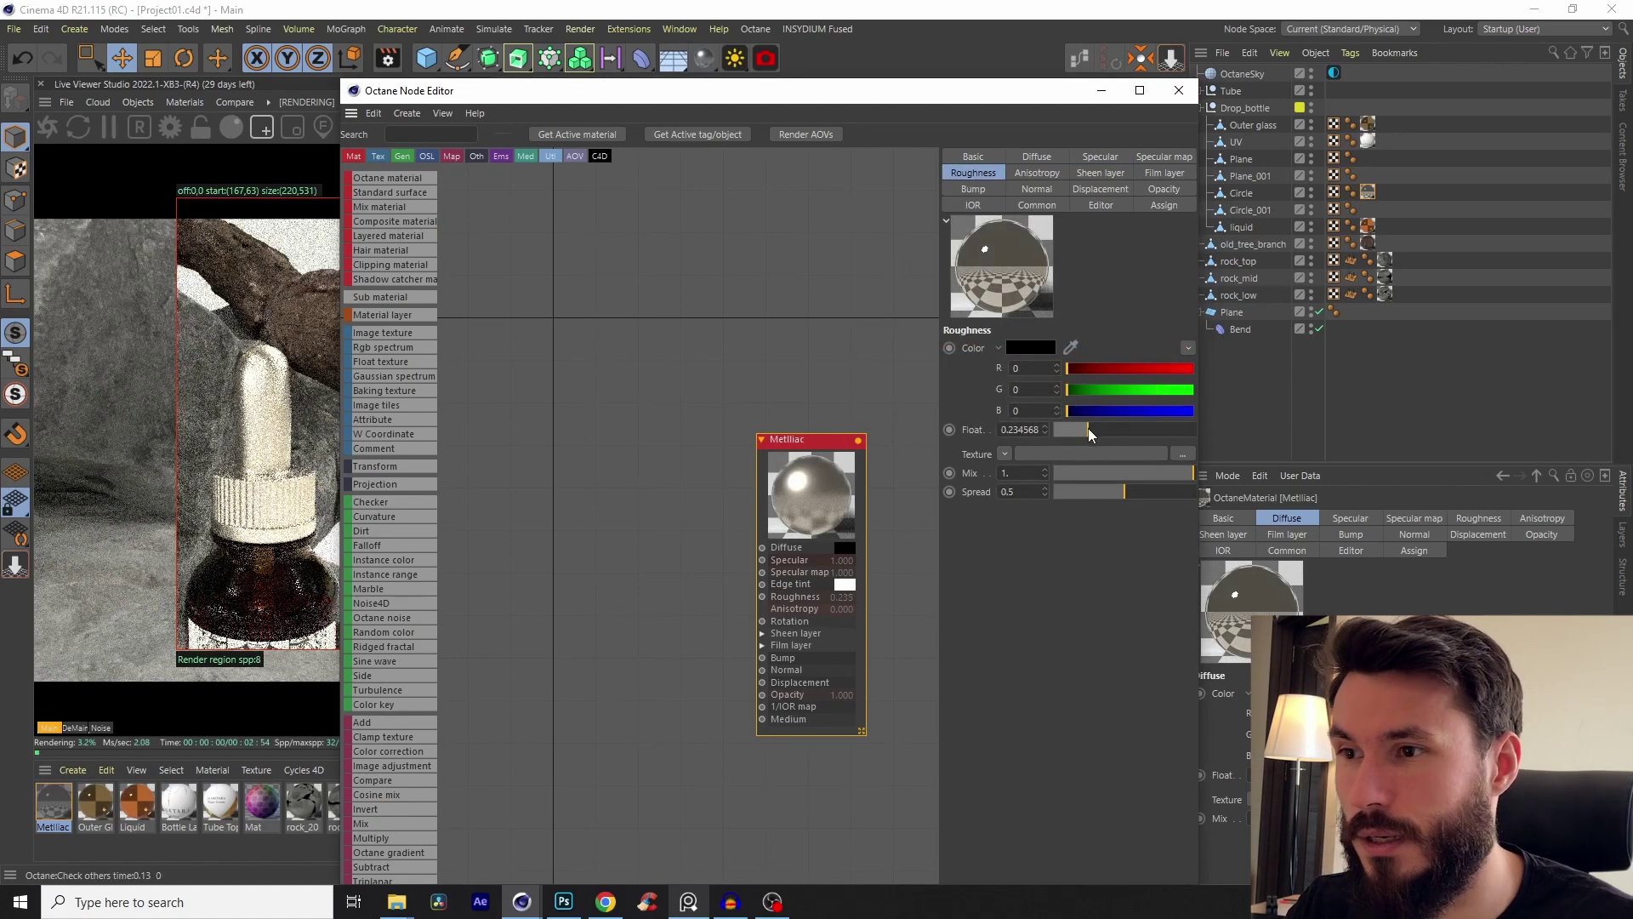
Step: Darken Metlliac's specular colour to RGB about 0.587, 0.508, 0.408 and minimize the node editor
left_click(1099, 157)
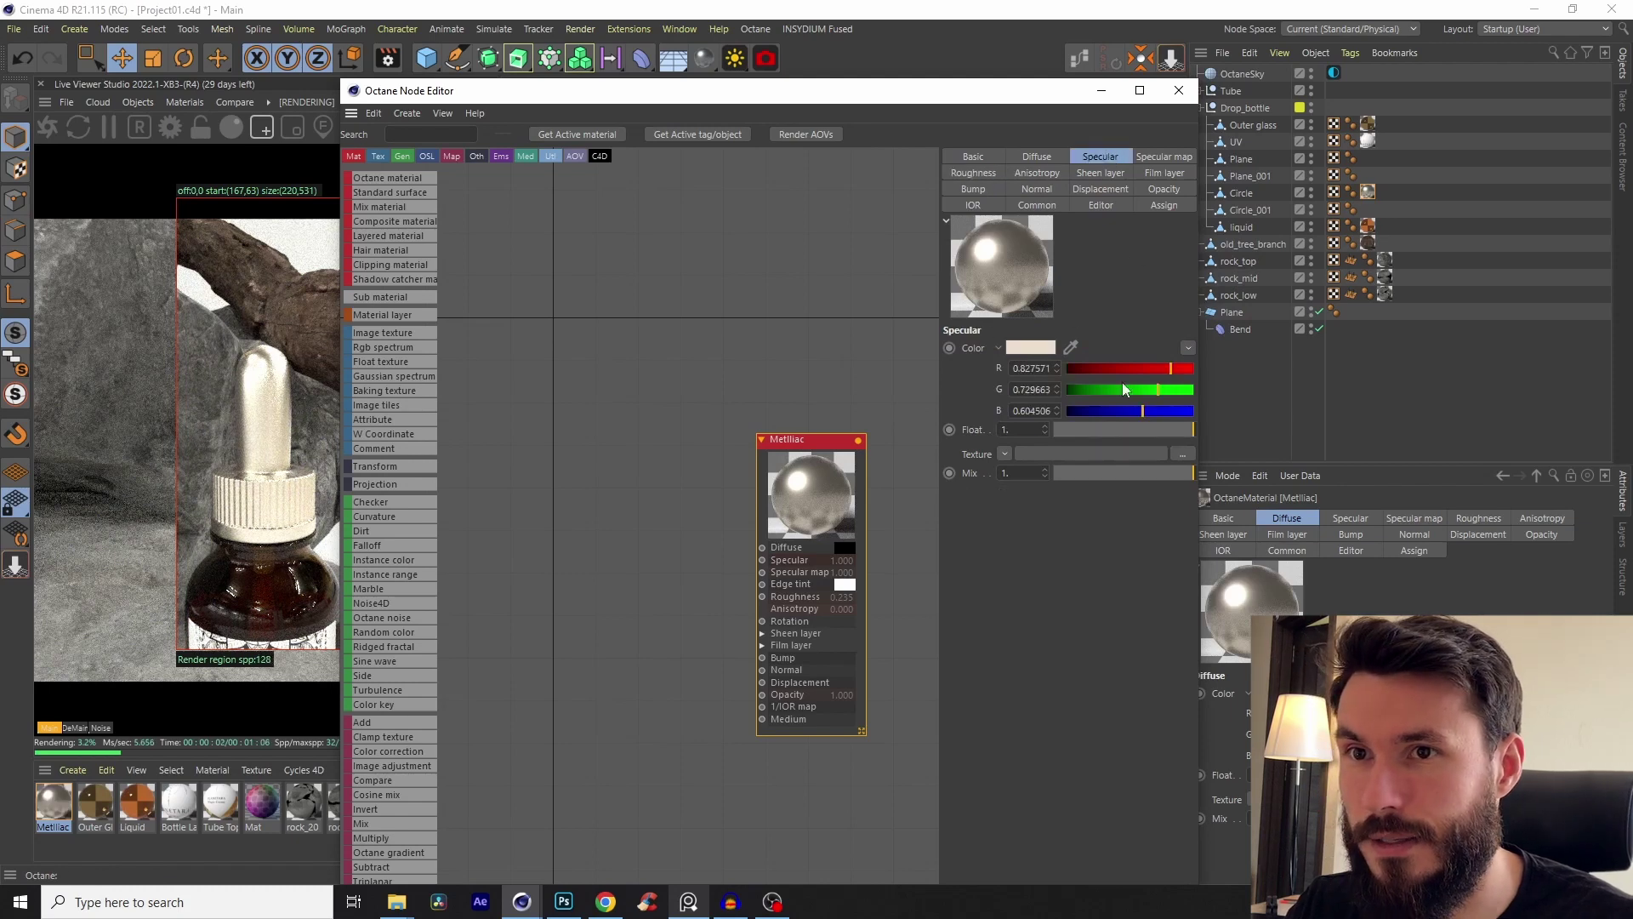
left_click(1031, 347)
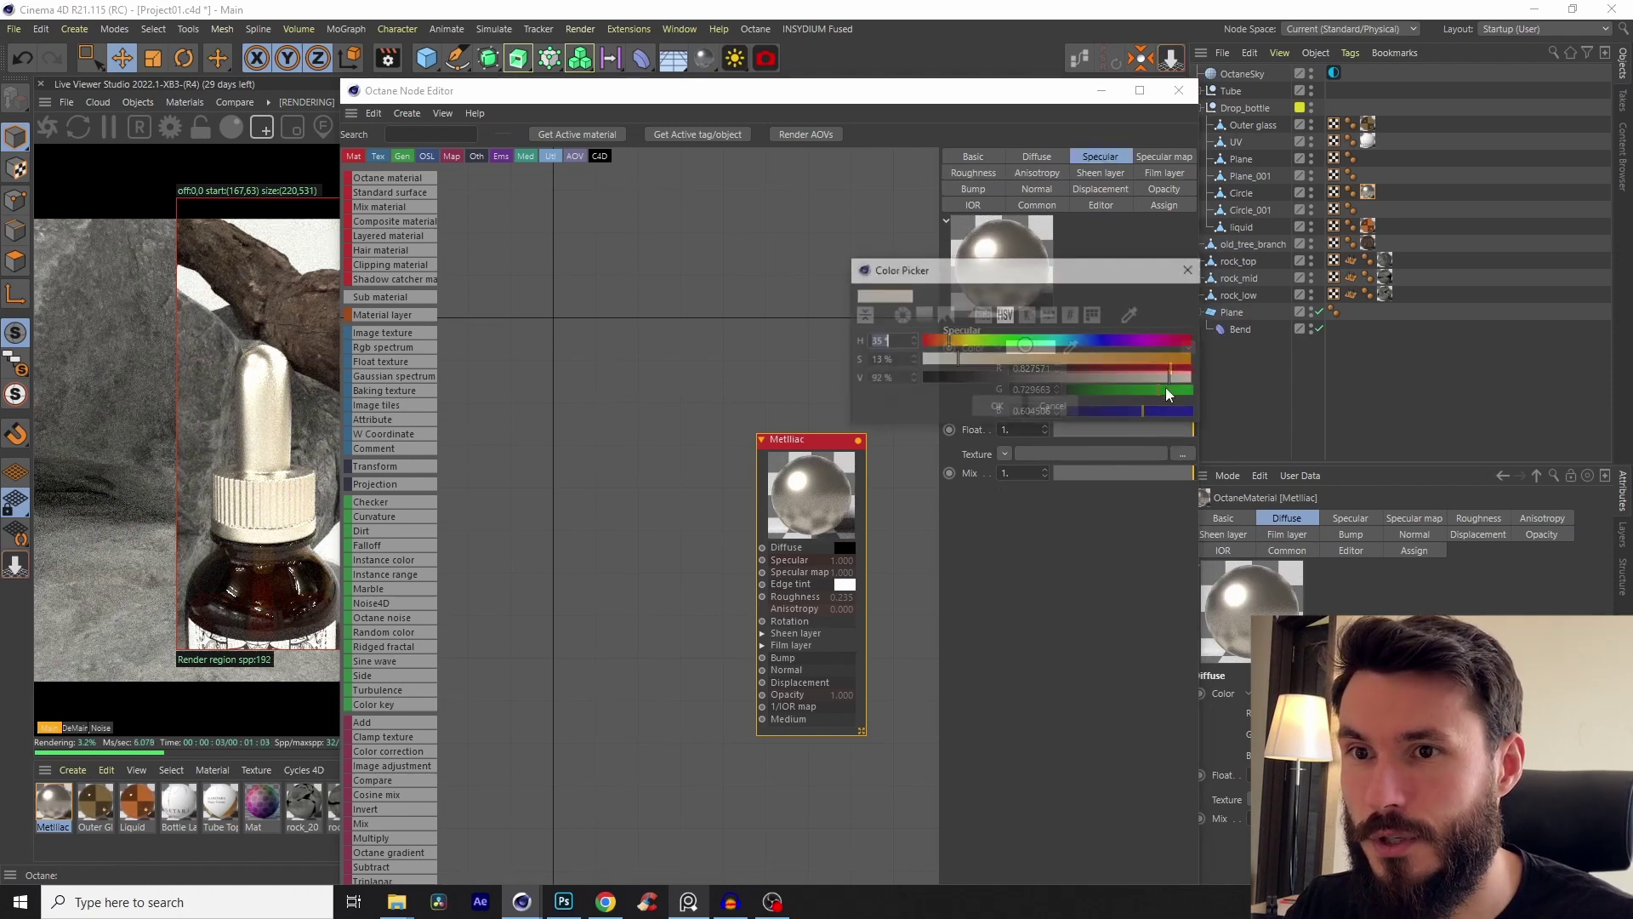
left_click(995, 409)
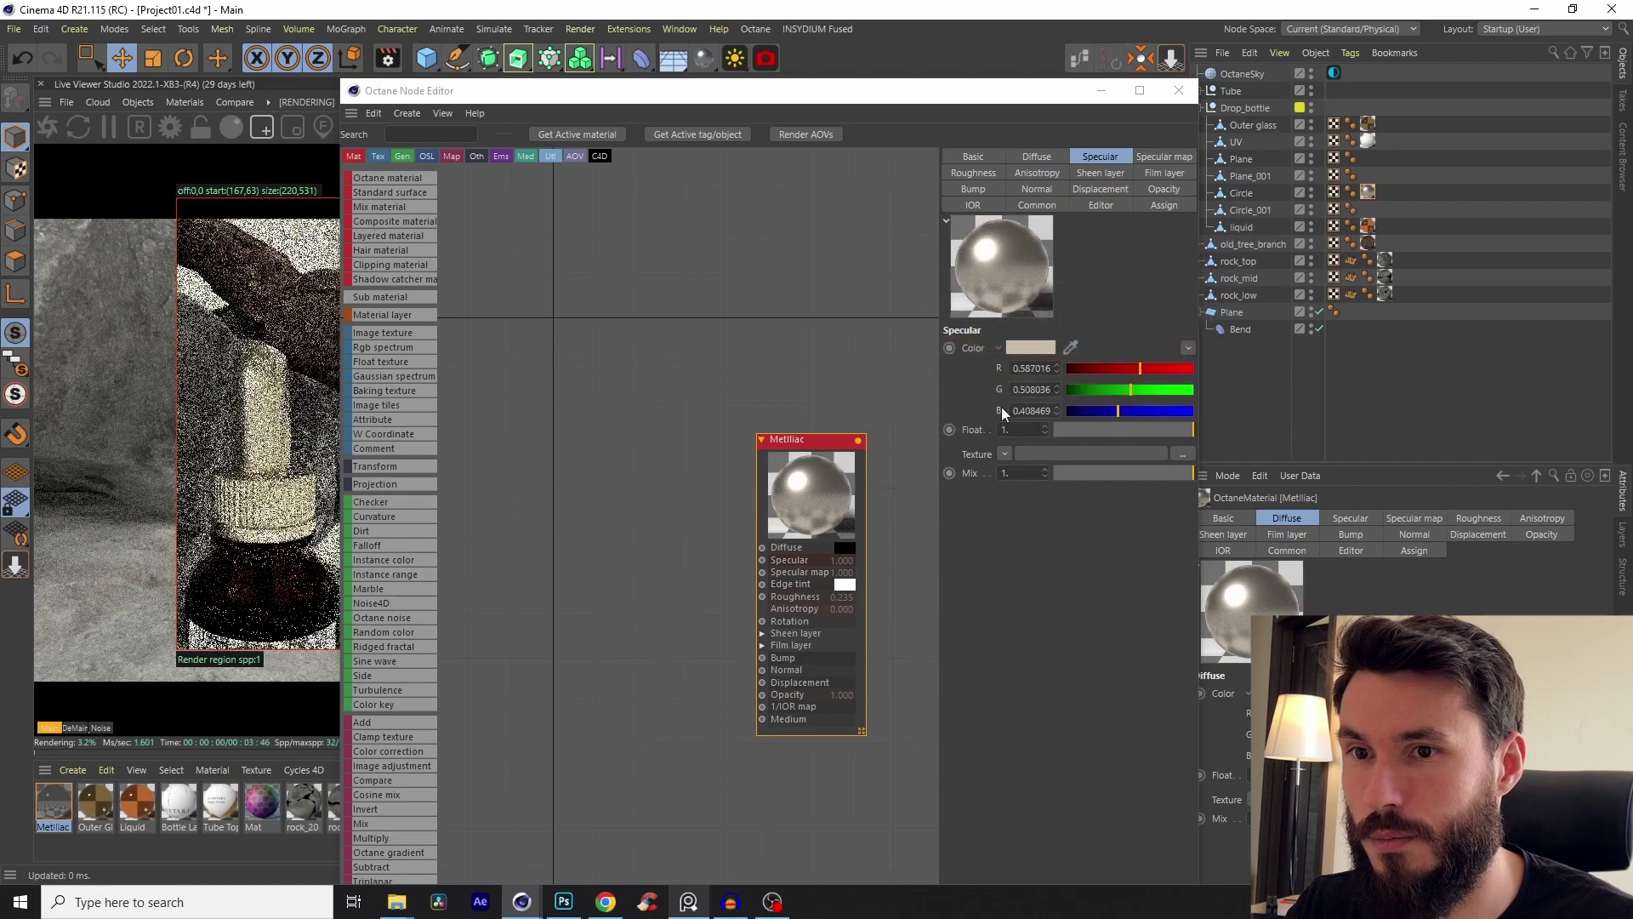
left_click(1105, 97)
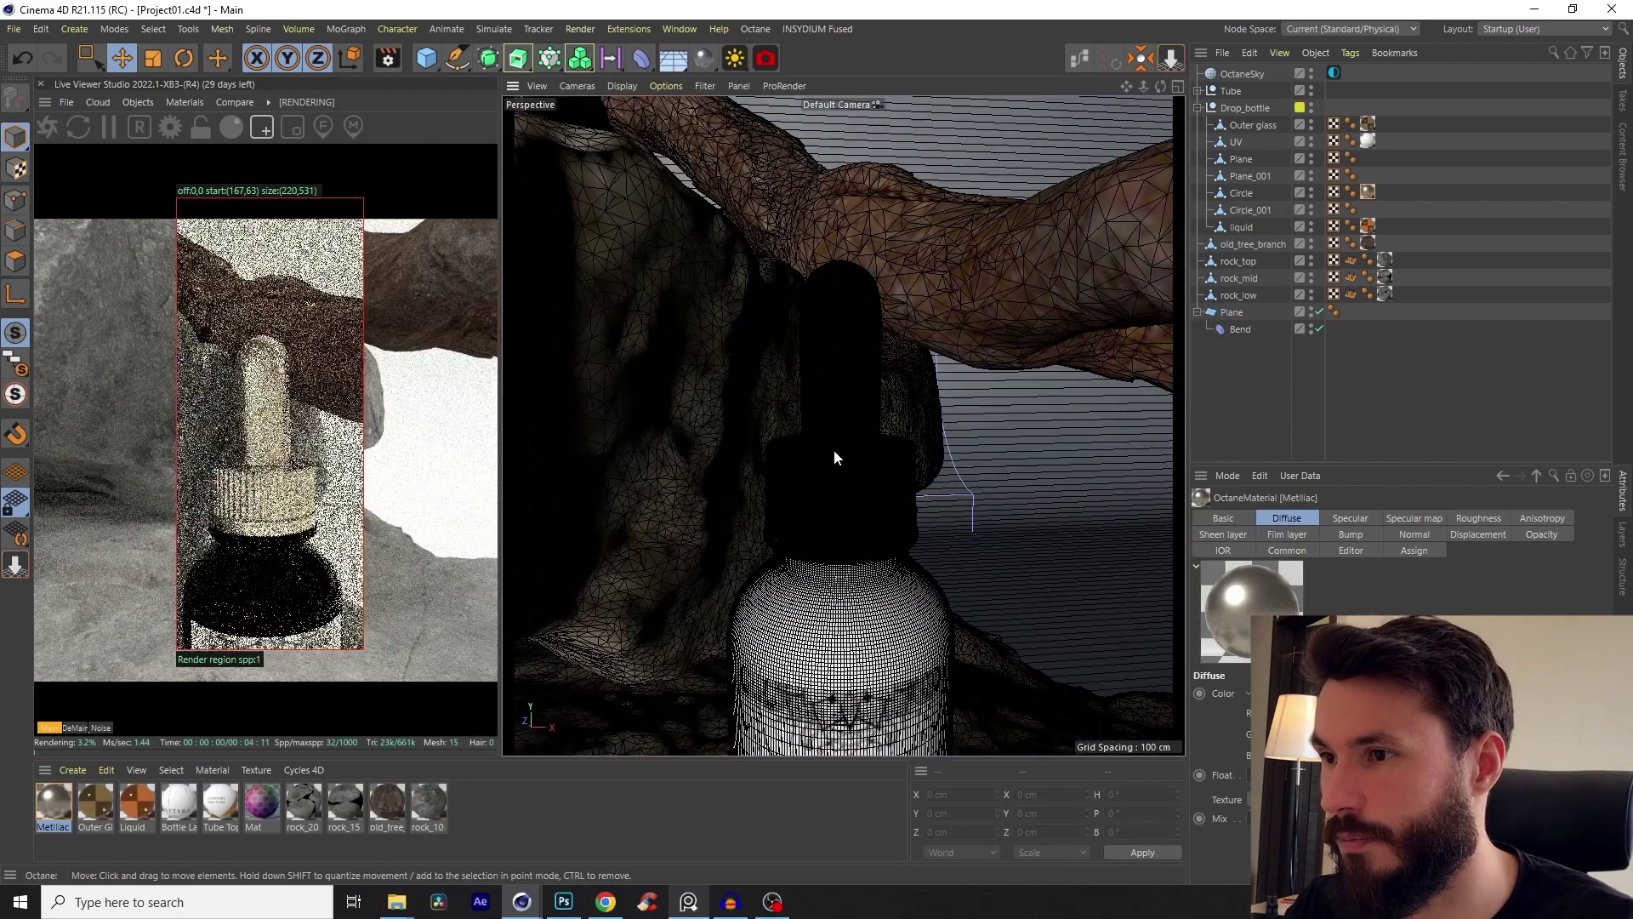
Step: Compare the rendered dropper bulb and ribbed collar with the reference image
scroll(833, 451, "up", 4)
left_click(688, 902)
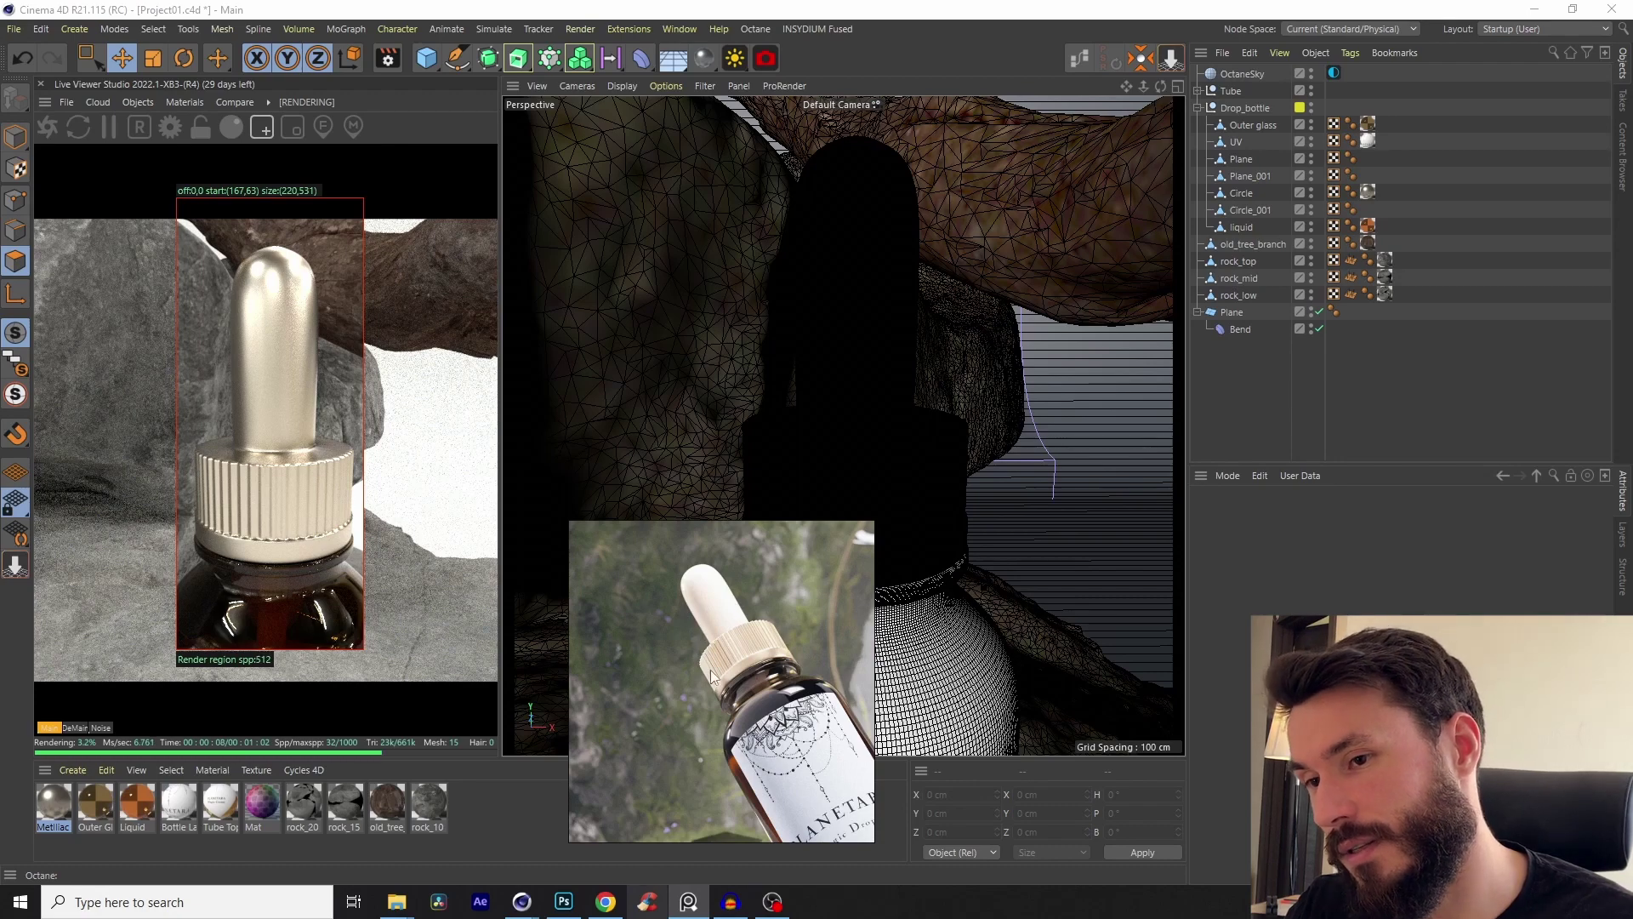
left_click(688, 902)
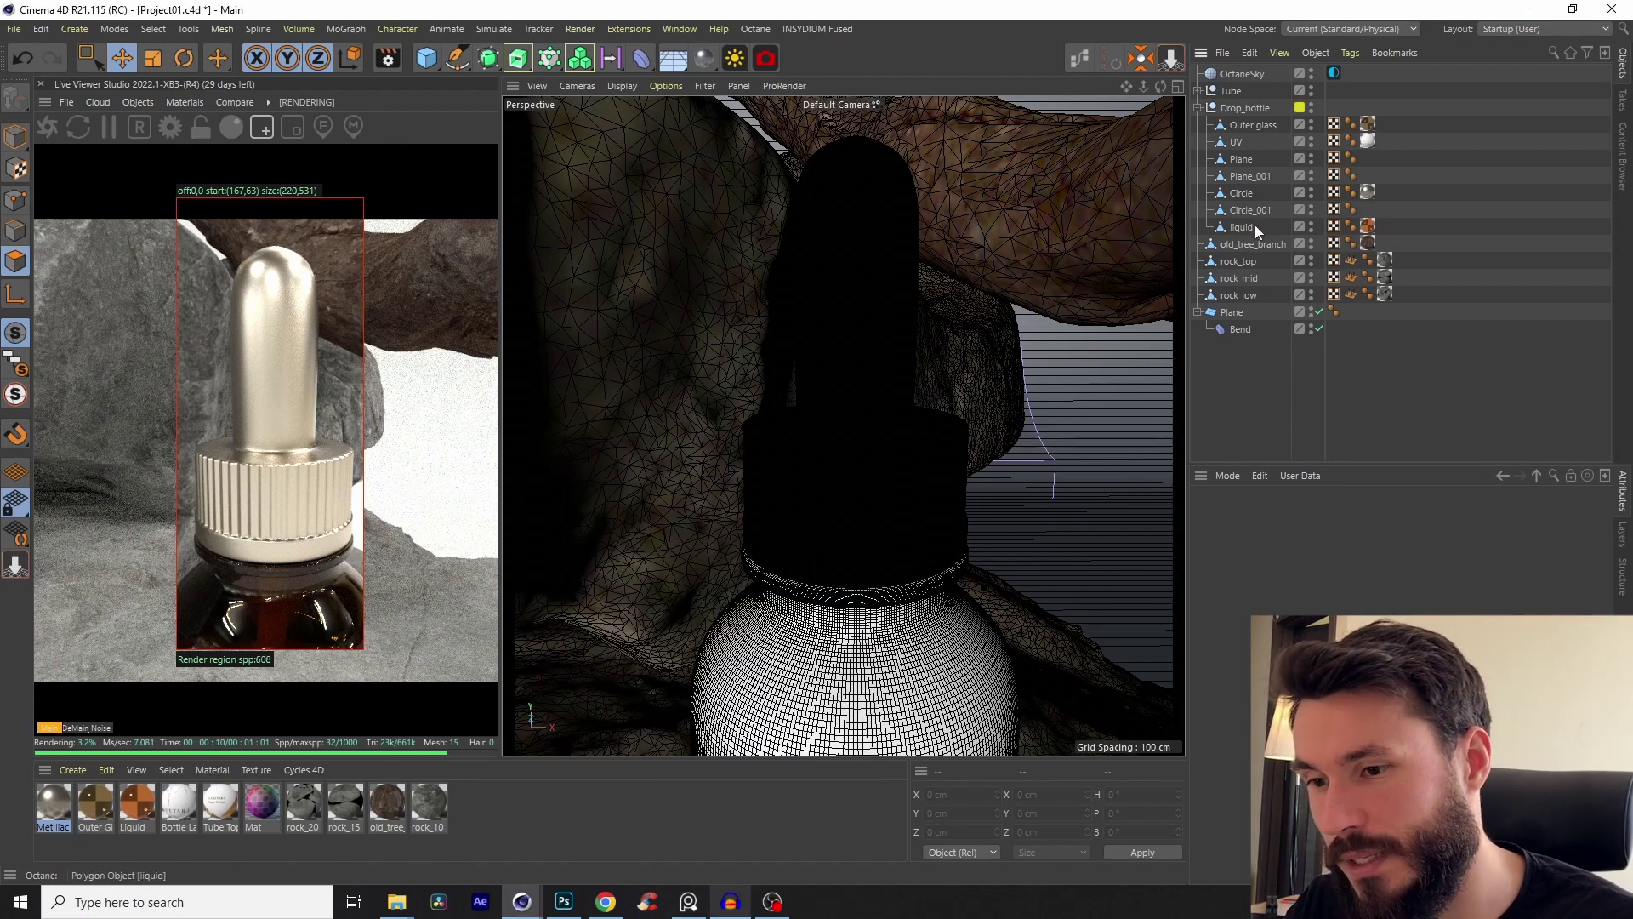
Step: Loop-select the ring of polygons where the dropper bulb meets the ribbed collar on the Circle object
left_click(890, 317)
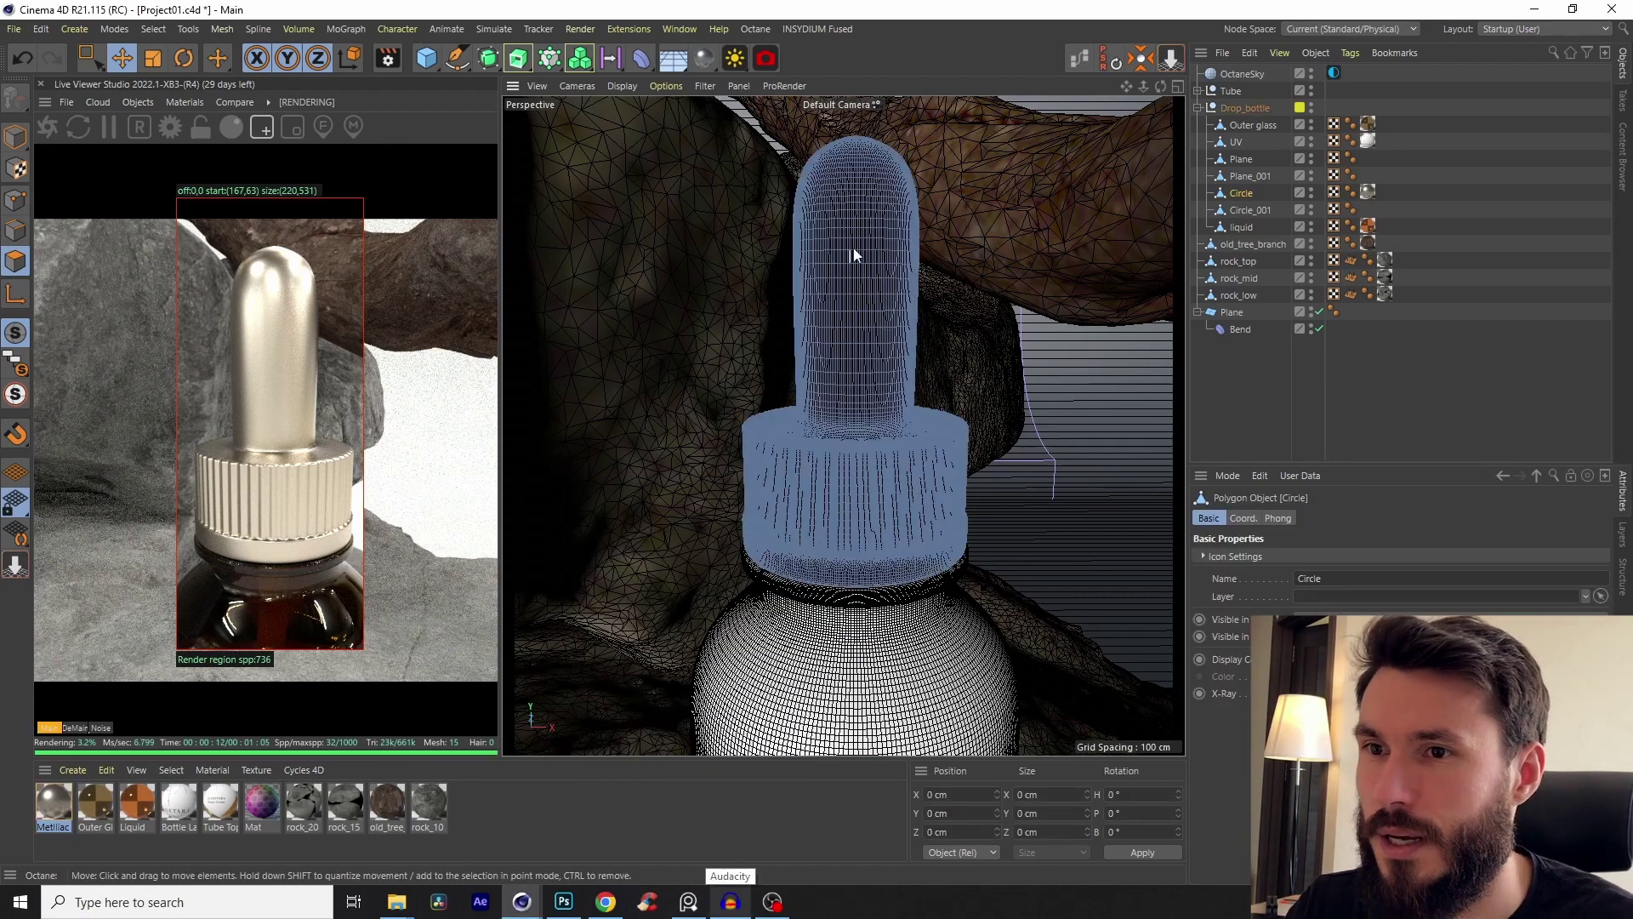
left_click_drag(854, 256, 877, 381, "alt")
scroll(834, 447, "up", 3)
key("u")
key("l")
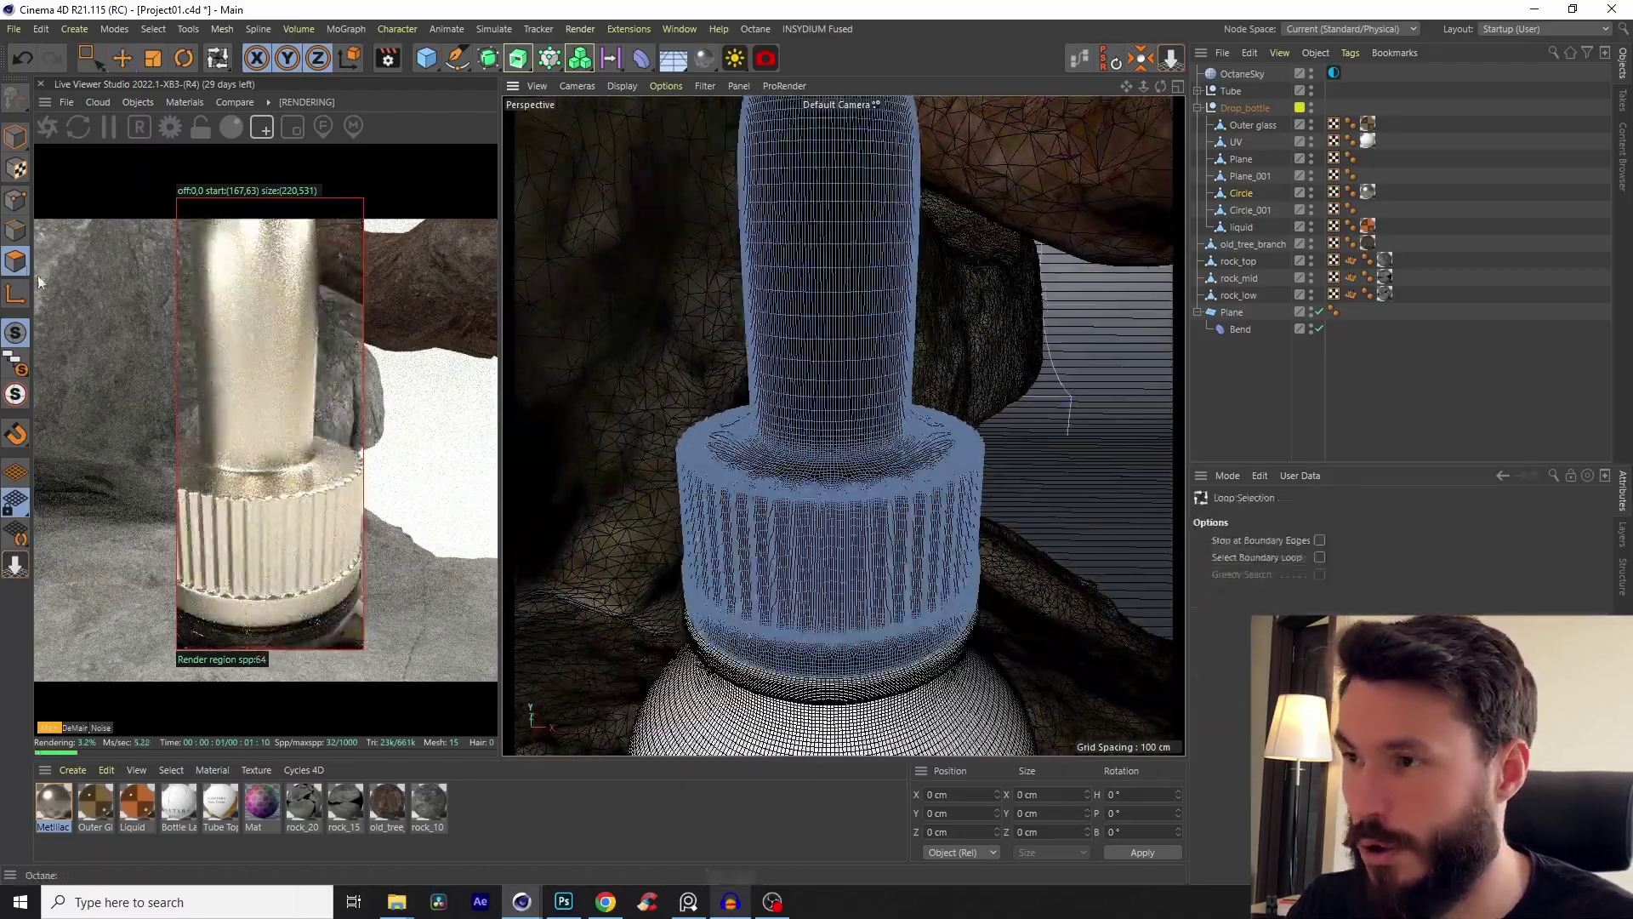
scroll(831, 400, "up", 5)
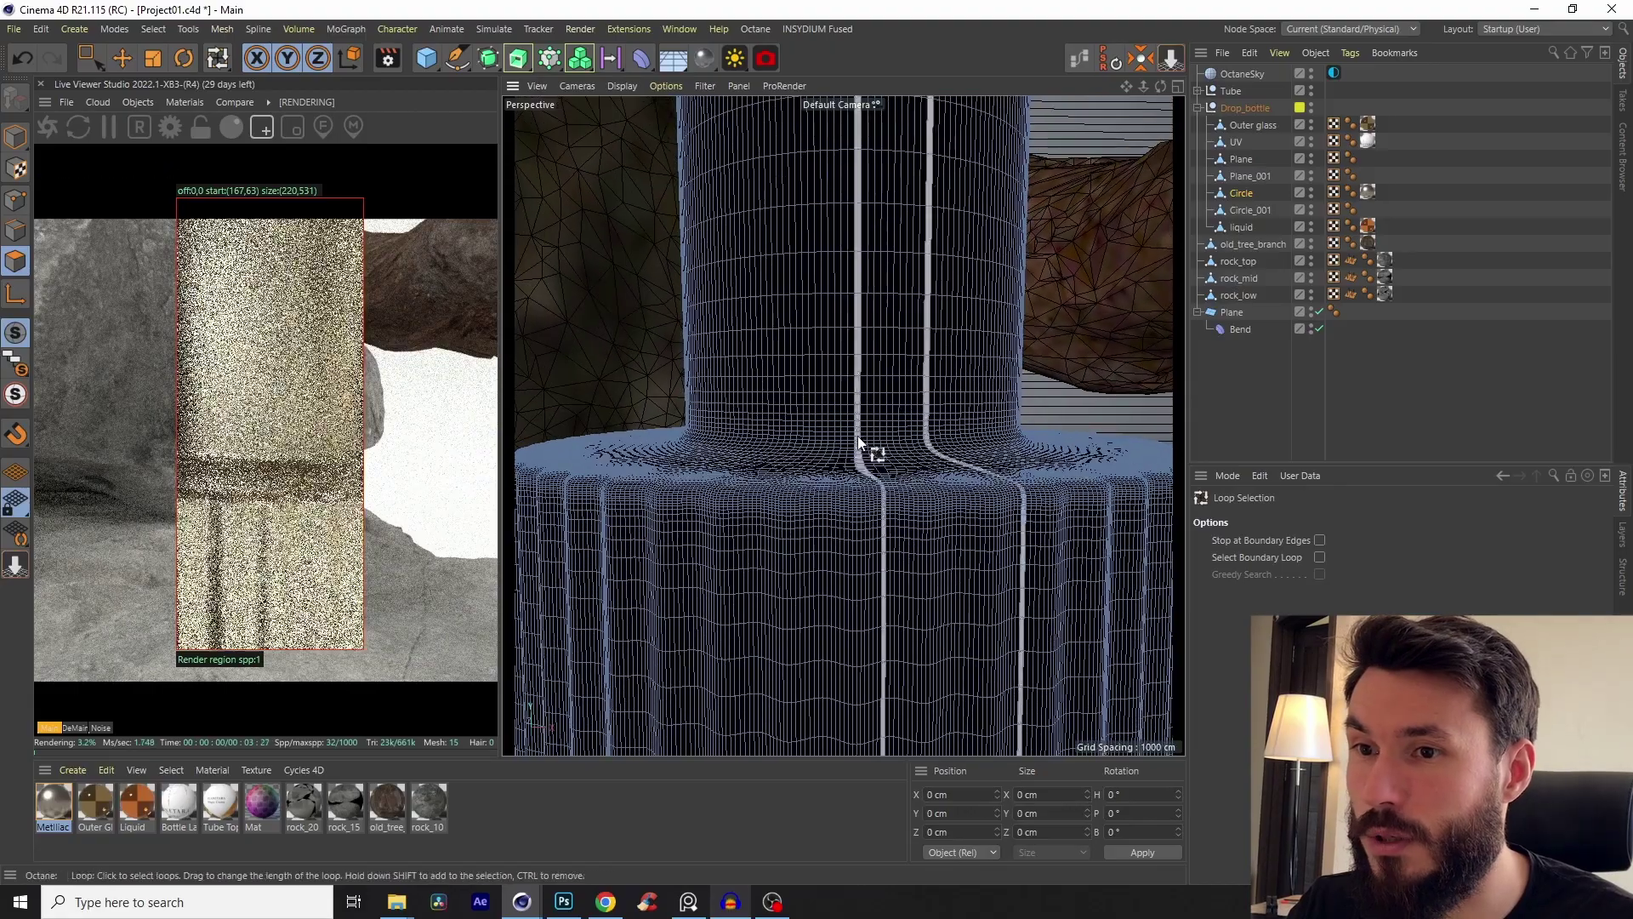
scroll(878, 441, "up", 4)
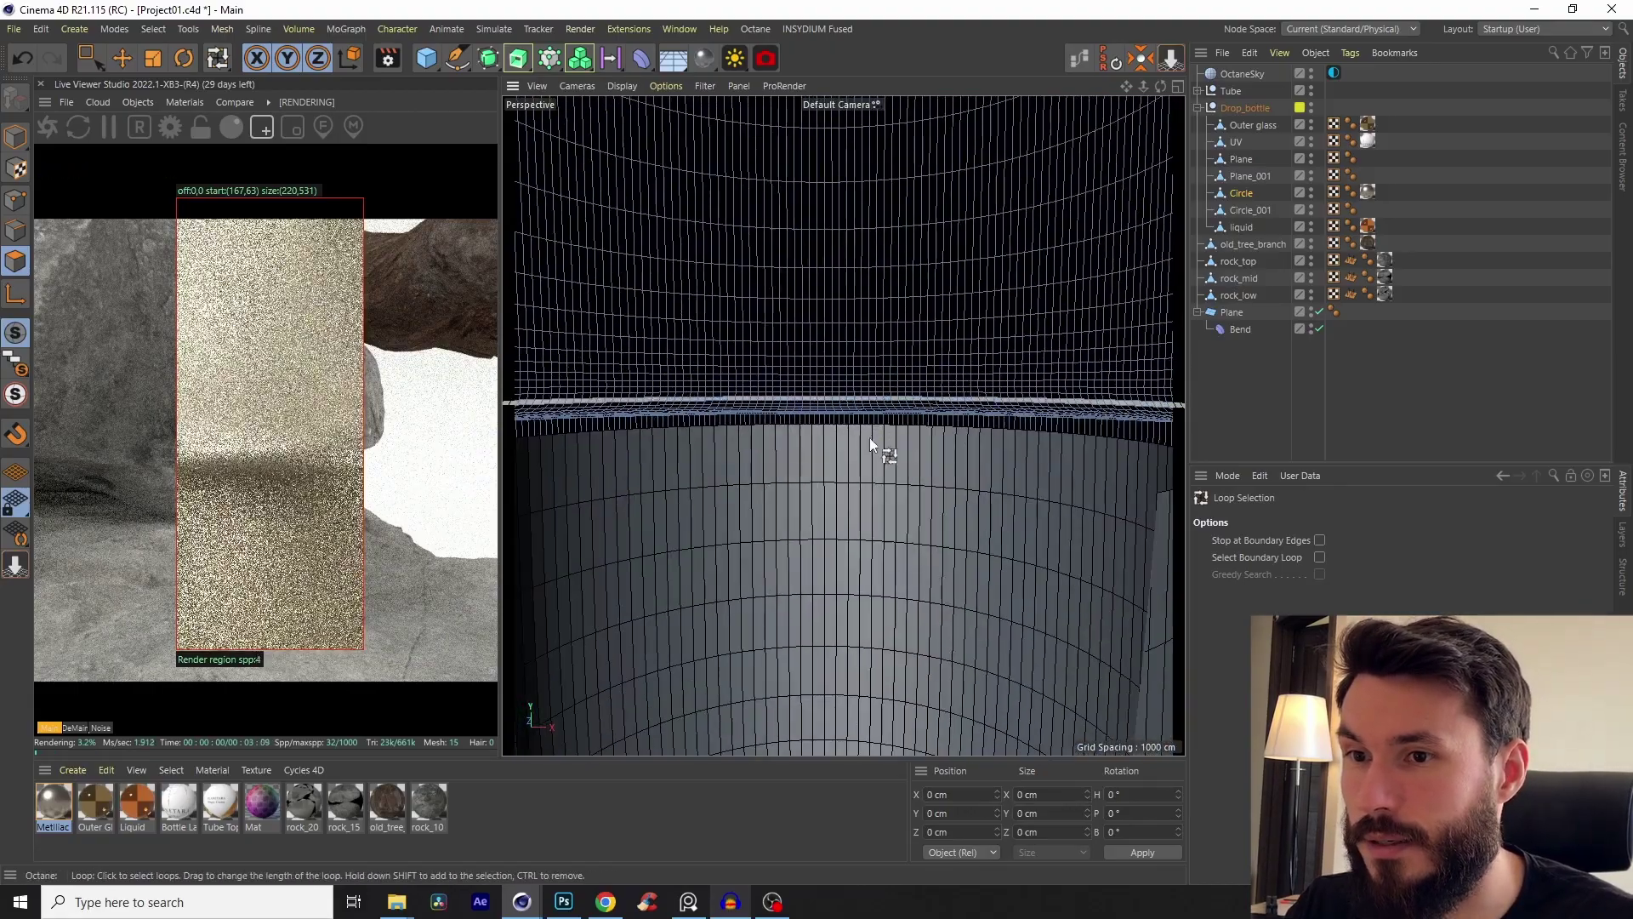
scroll(880, 443, "down", 3)
left_click(891, 451)
scroll(889, 425, "down", 5)
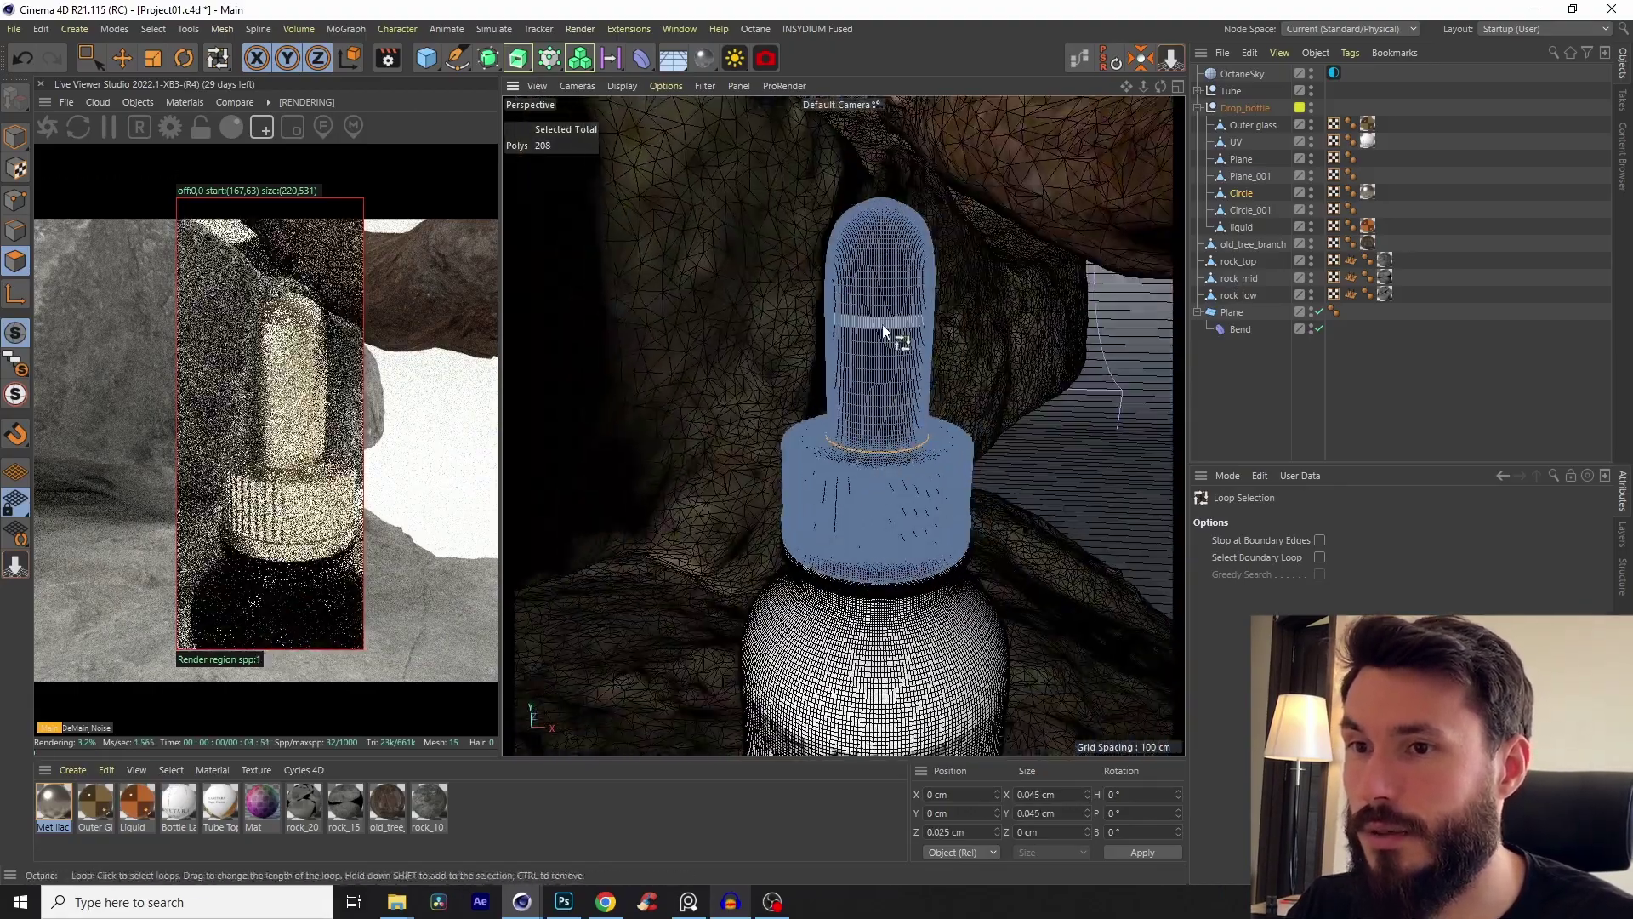
Step: Add the whole dropper bulb above the ring with Fill Selection and store it as a polygon selection tag
scroll(880, 319, "up", 2)
key("u")
key("f")
left_click(872, 328, "shift")
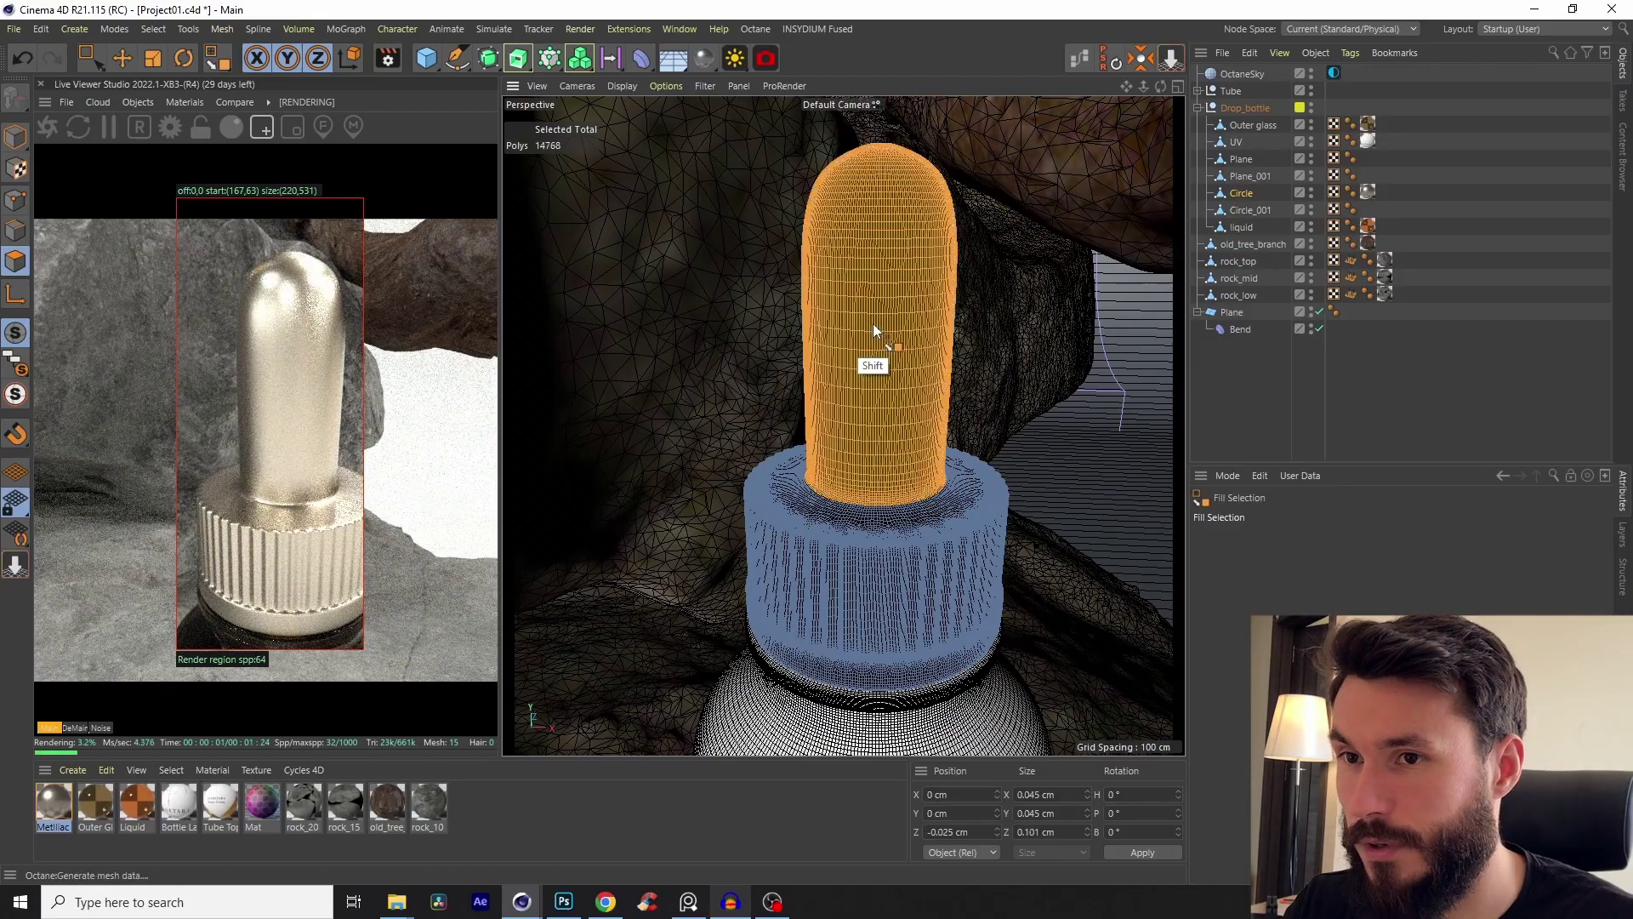
scroll(885, 331, "down", 2)
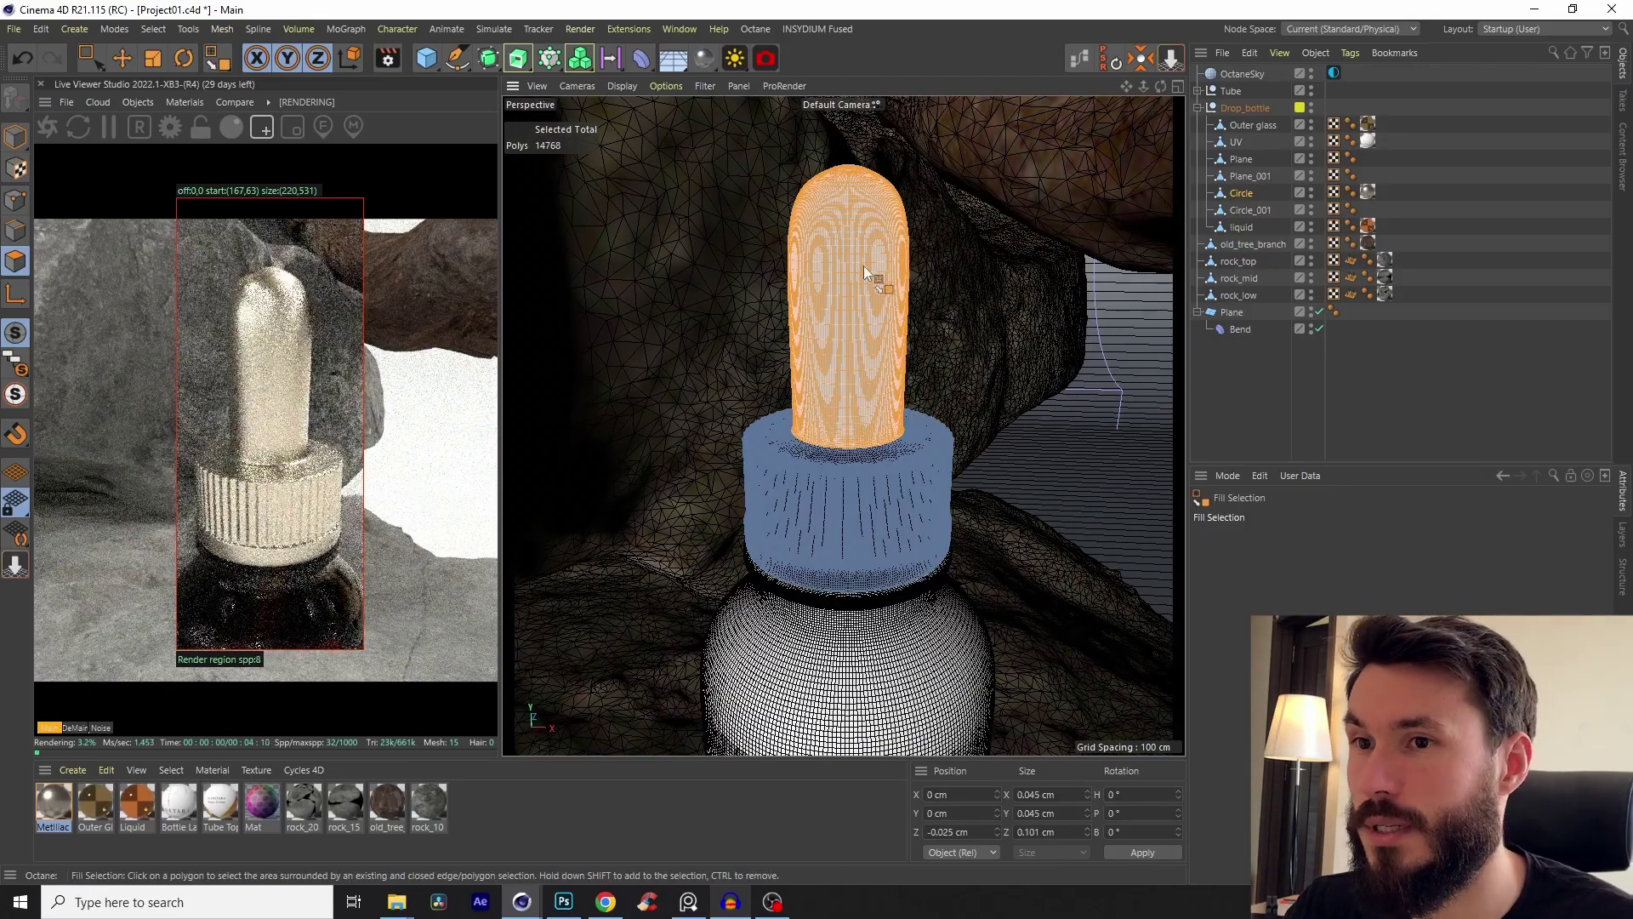
scroll(865, 278, "down", 3)
scroll(865, 279, "up", 4)
left_click_drag(886, 209, 871, 313, "alt")
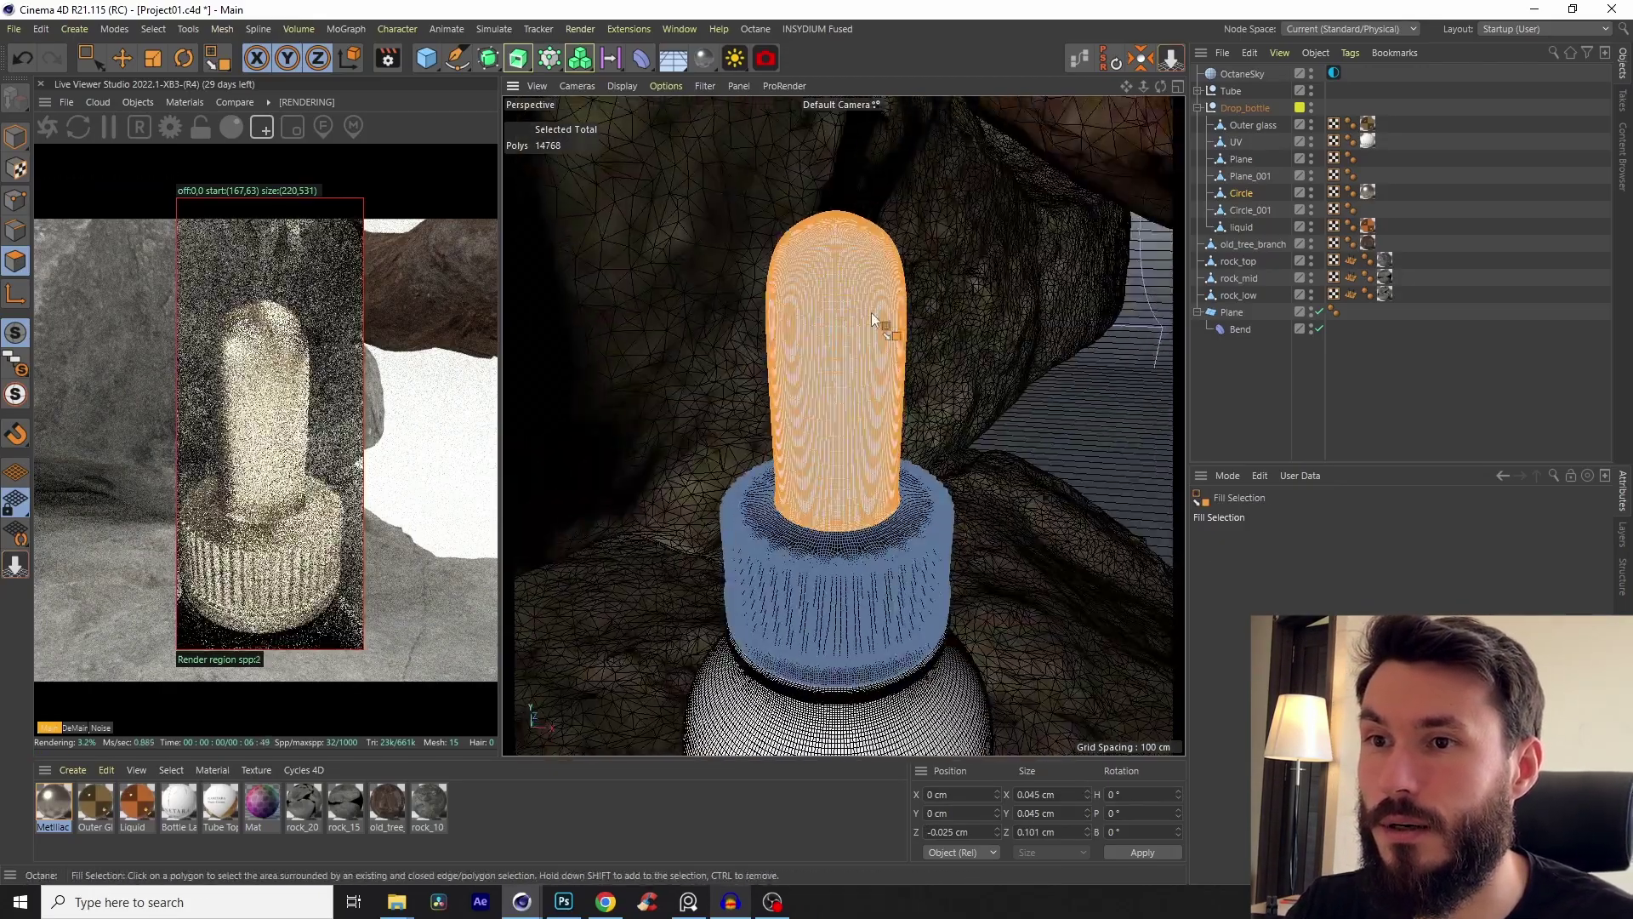
left_click(152, 30)
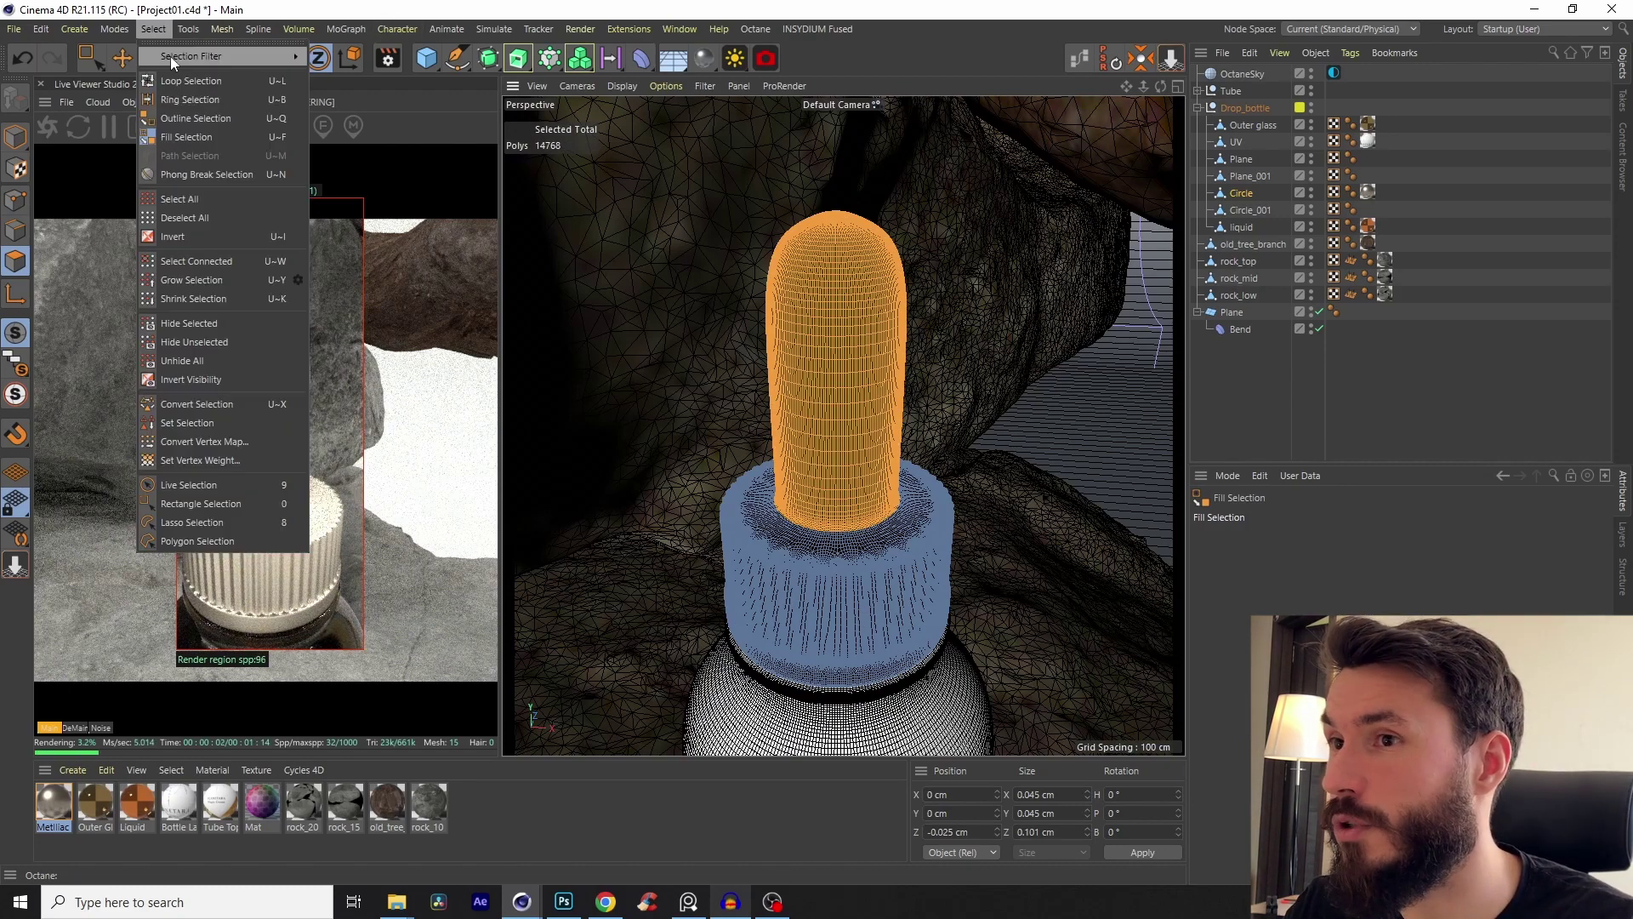
left_click(196, 423)
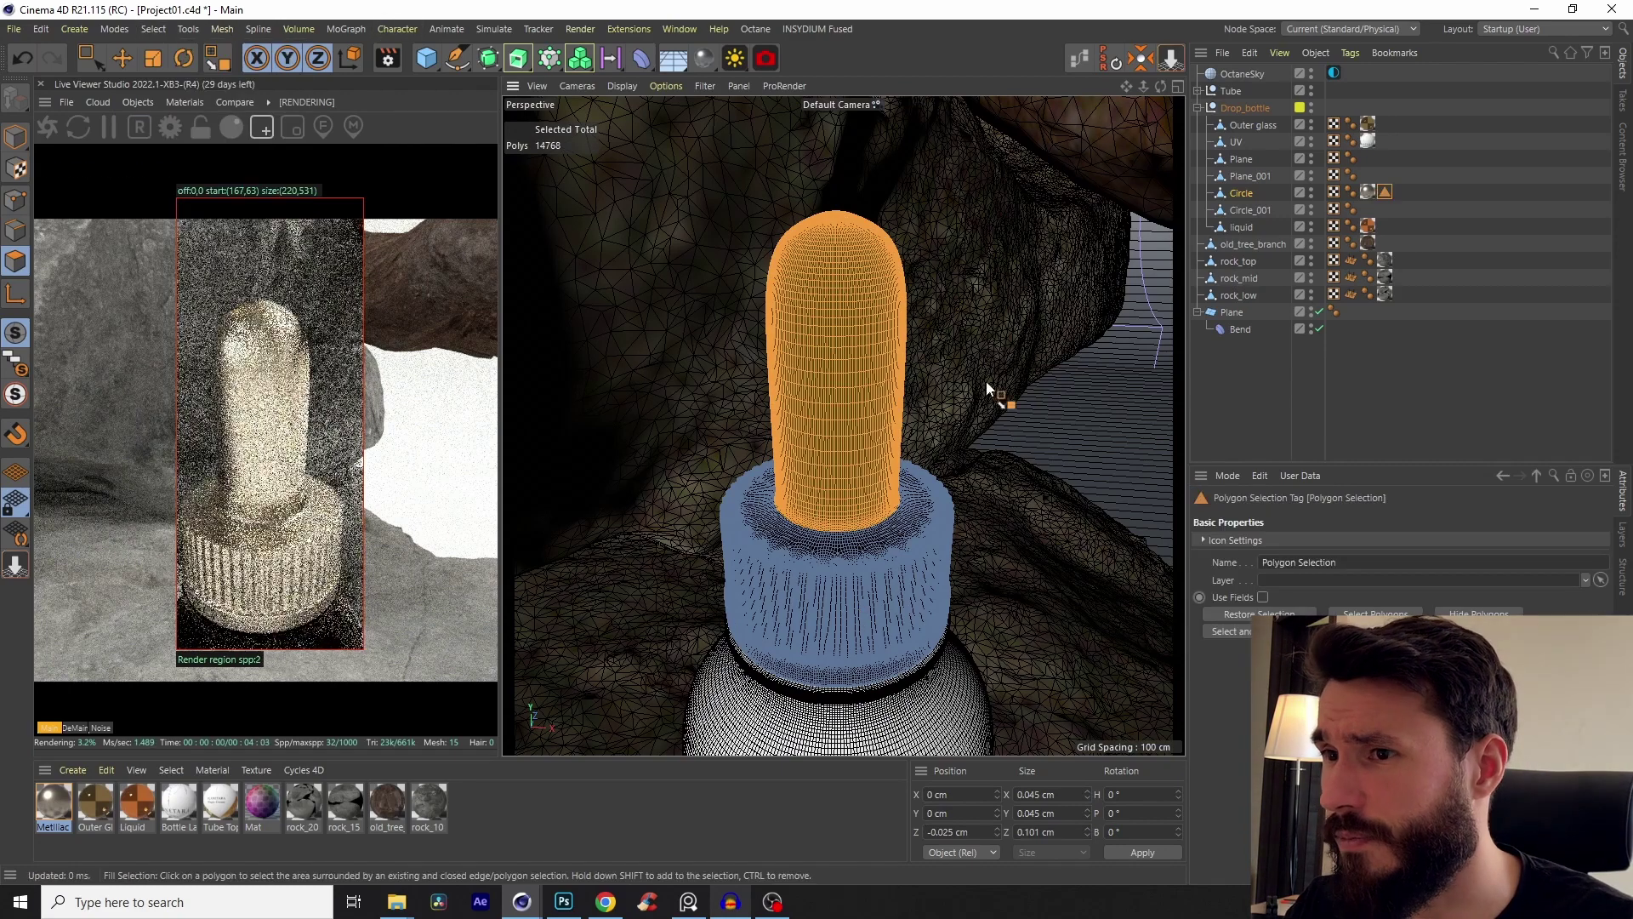
Step: Create an Octane Glossy material named rubber and apply it to Circle, restricted to the stored Polygon Selection
left_click(1414, 196)
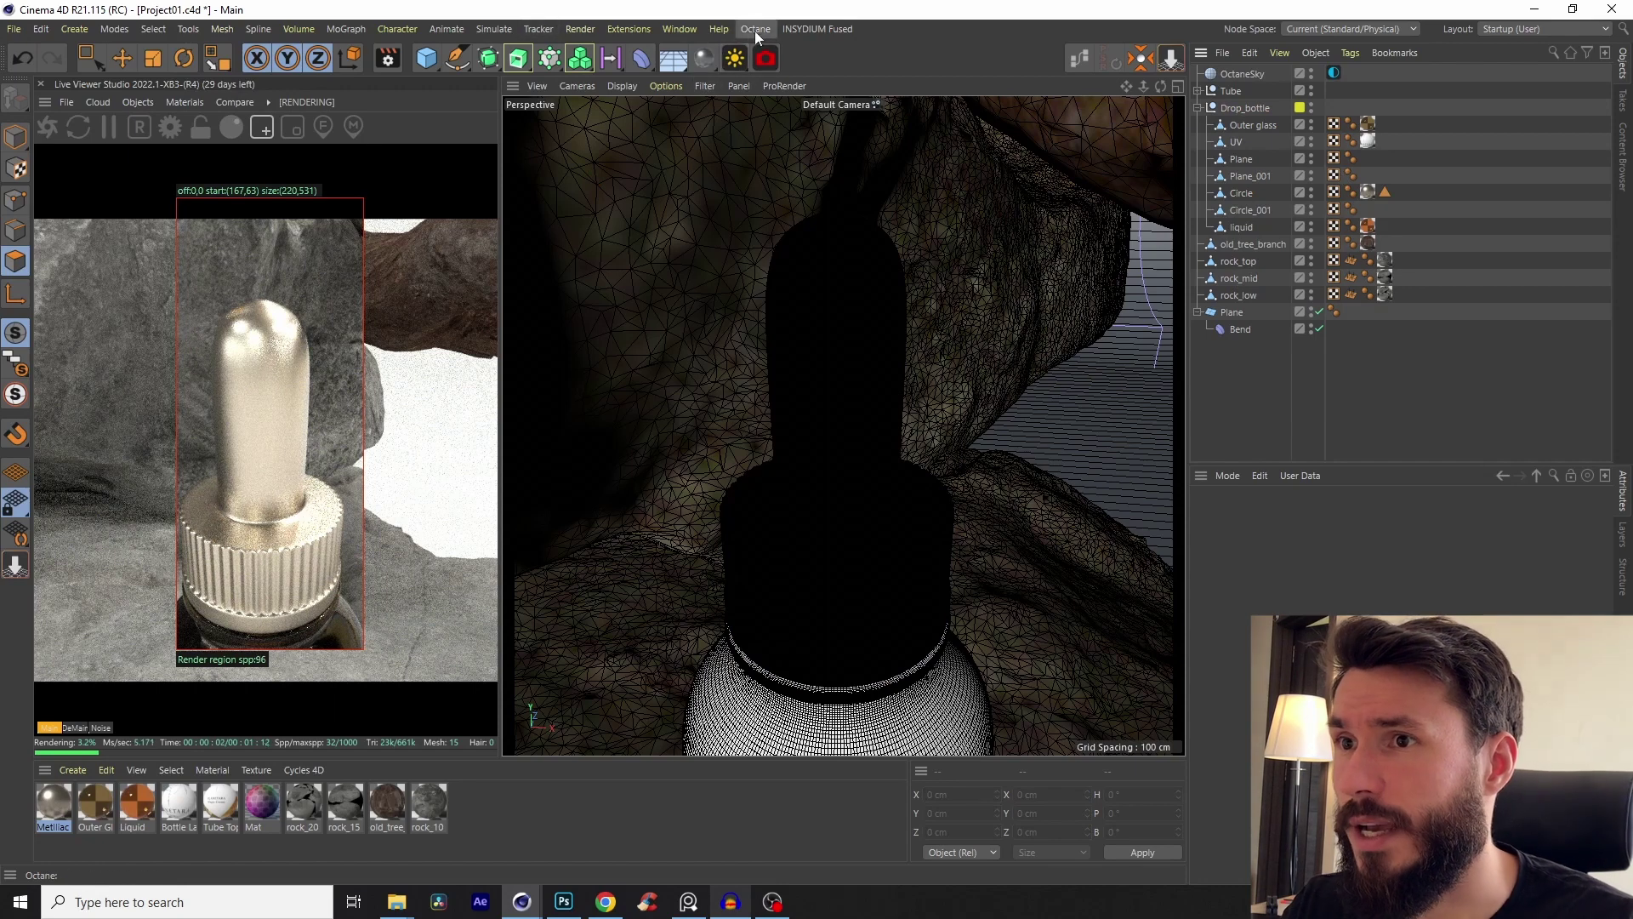
left_click(704, 58)
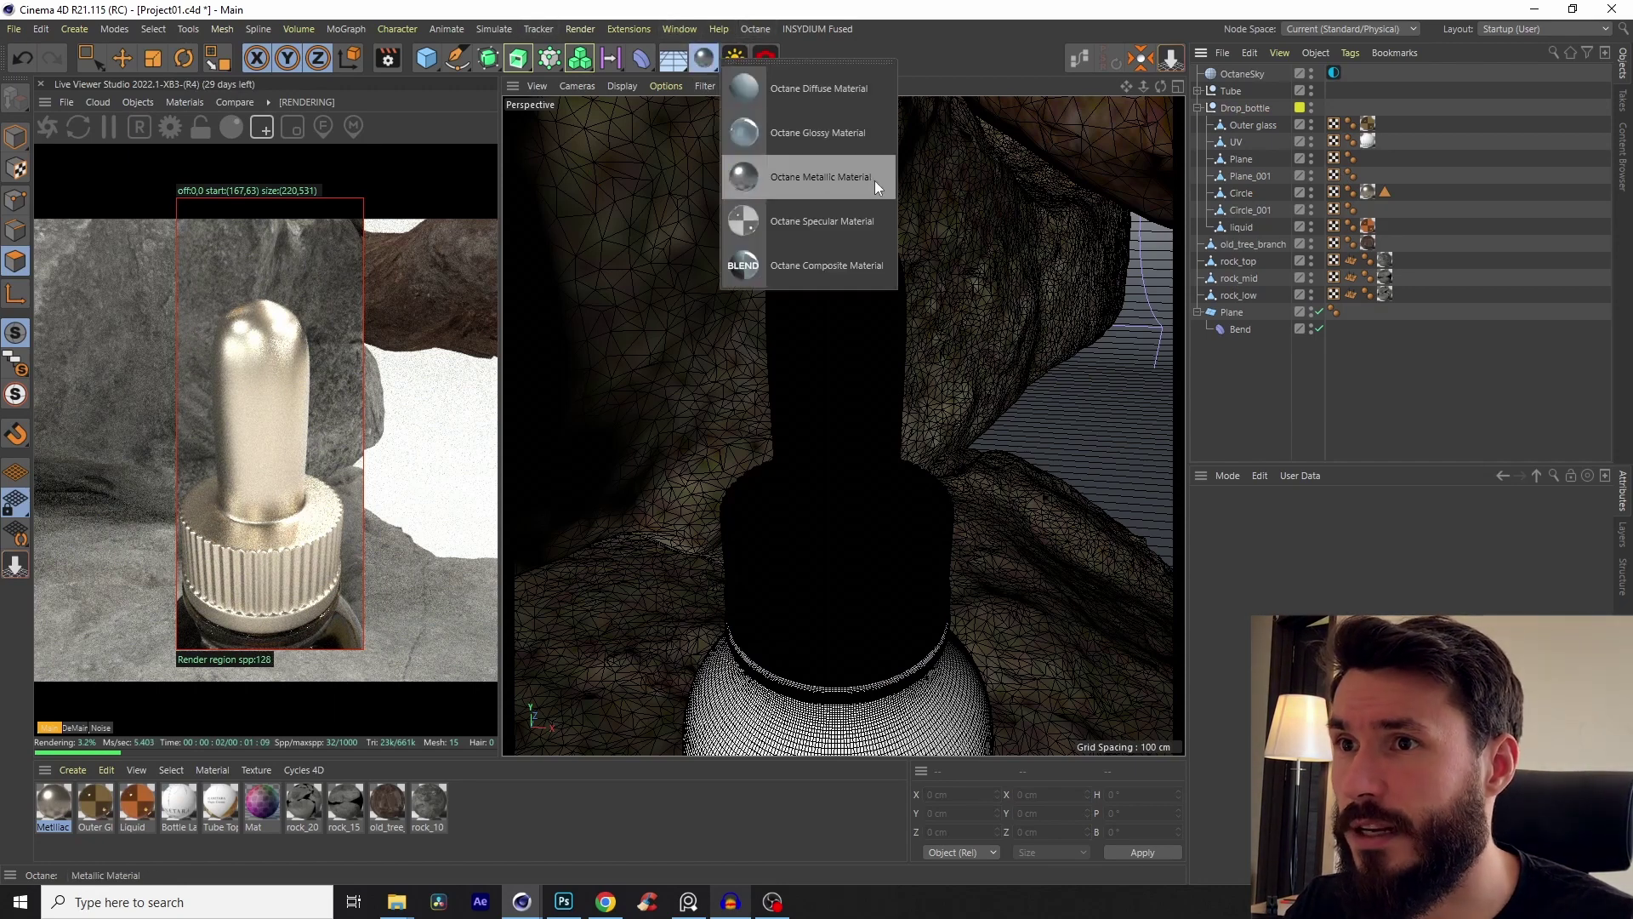
left_click(818, 136)
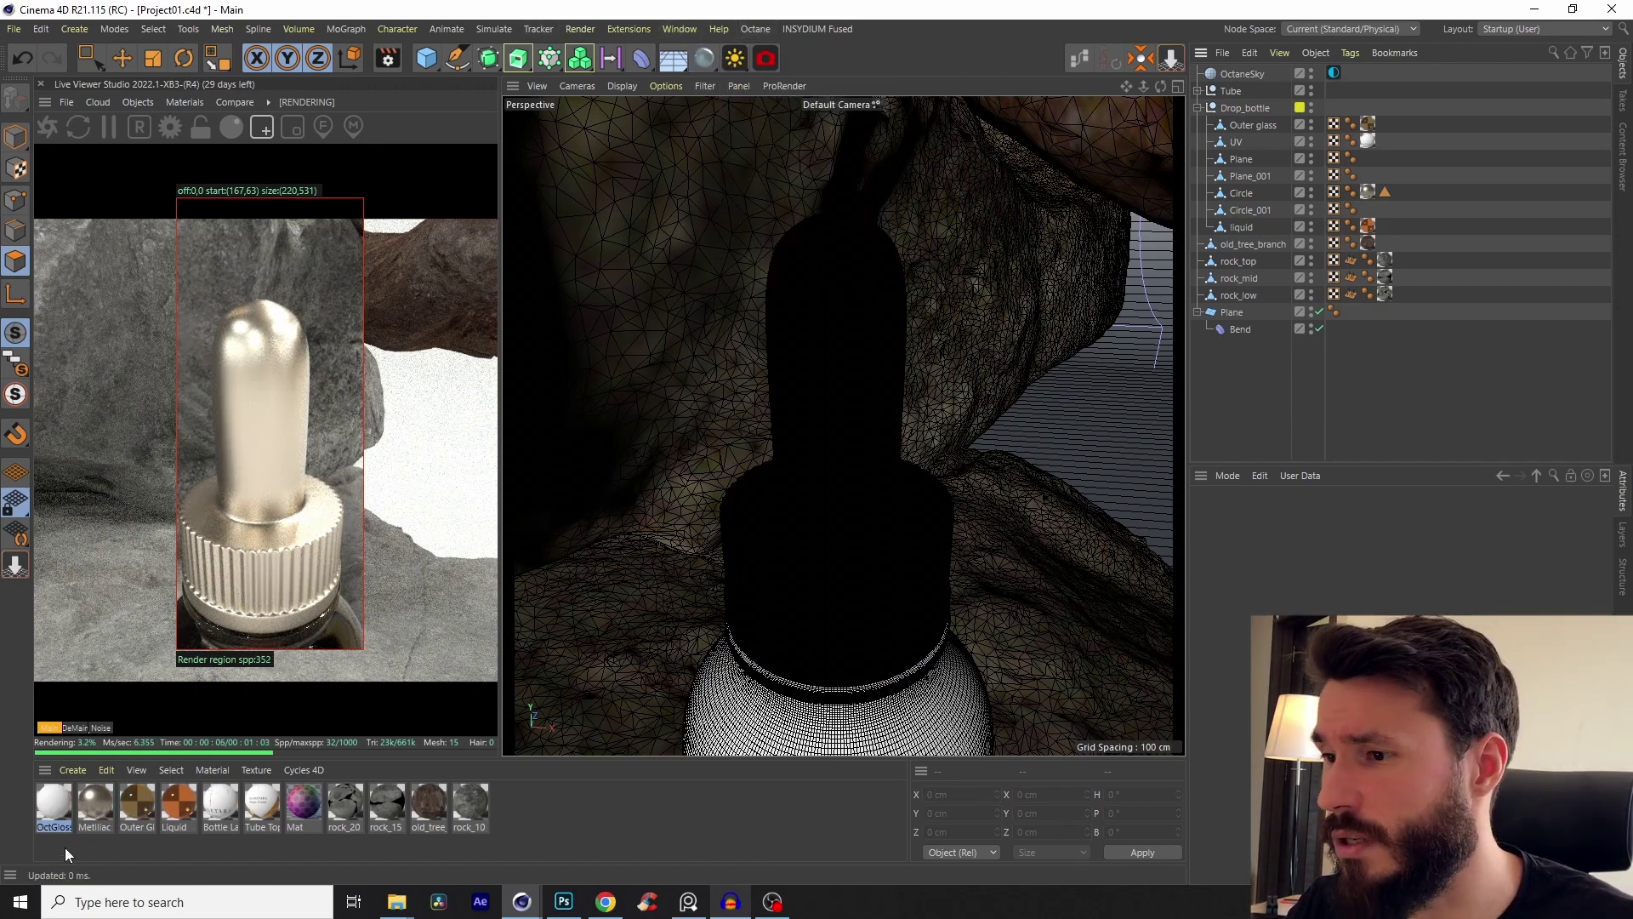
double_click(59, 824)
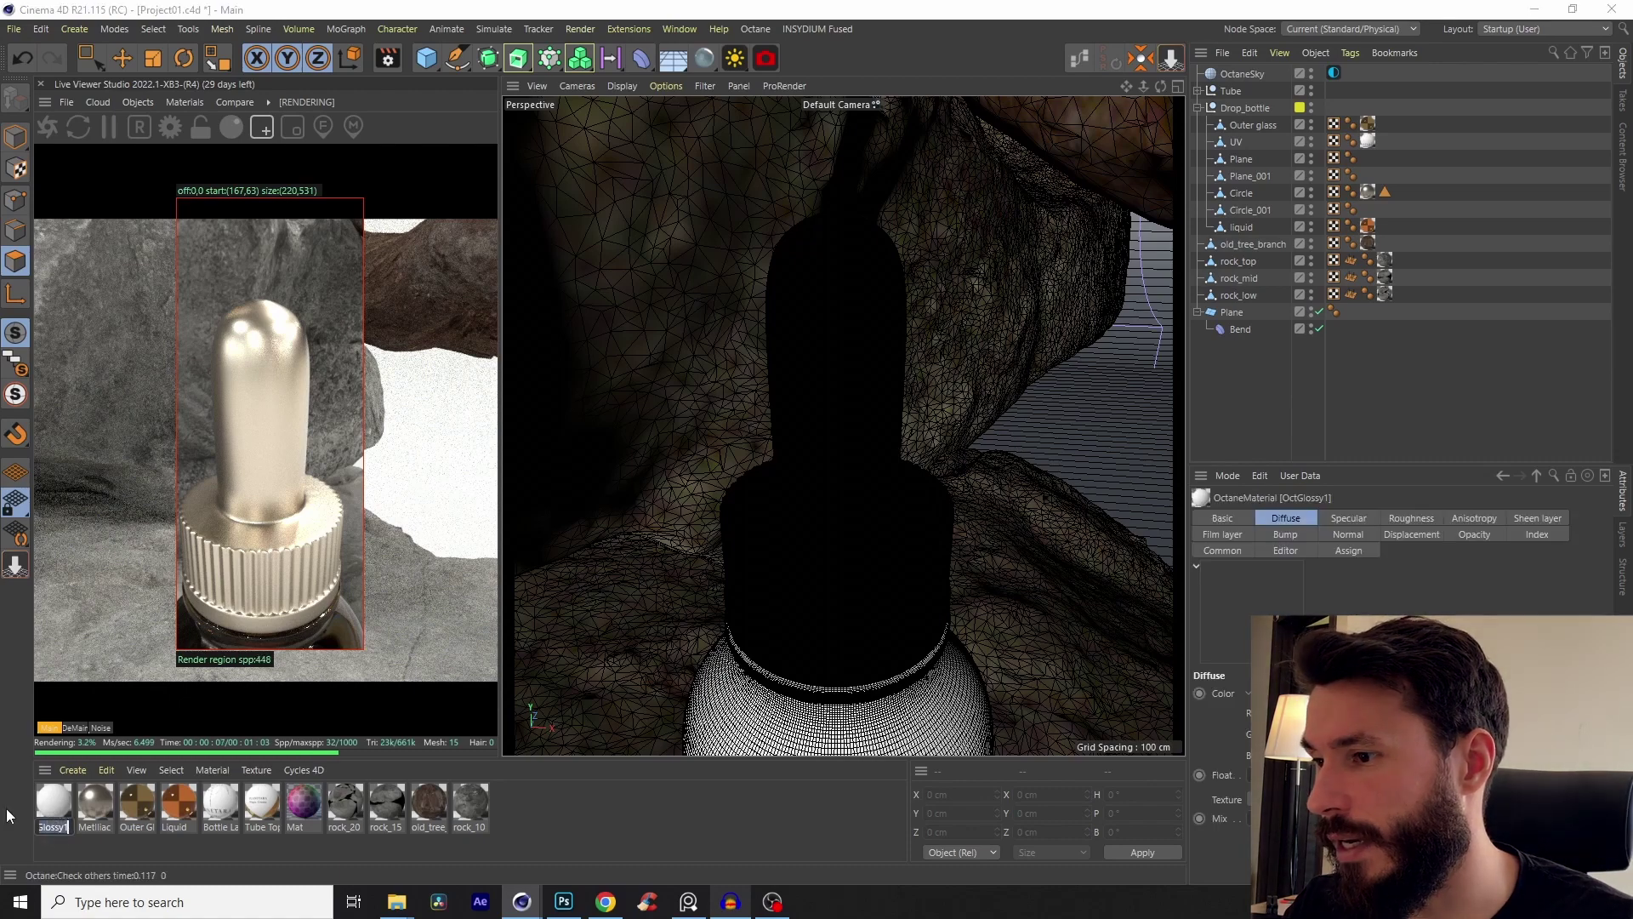
type("rubber")
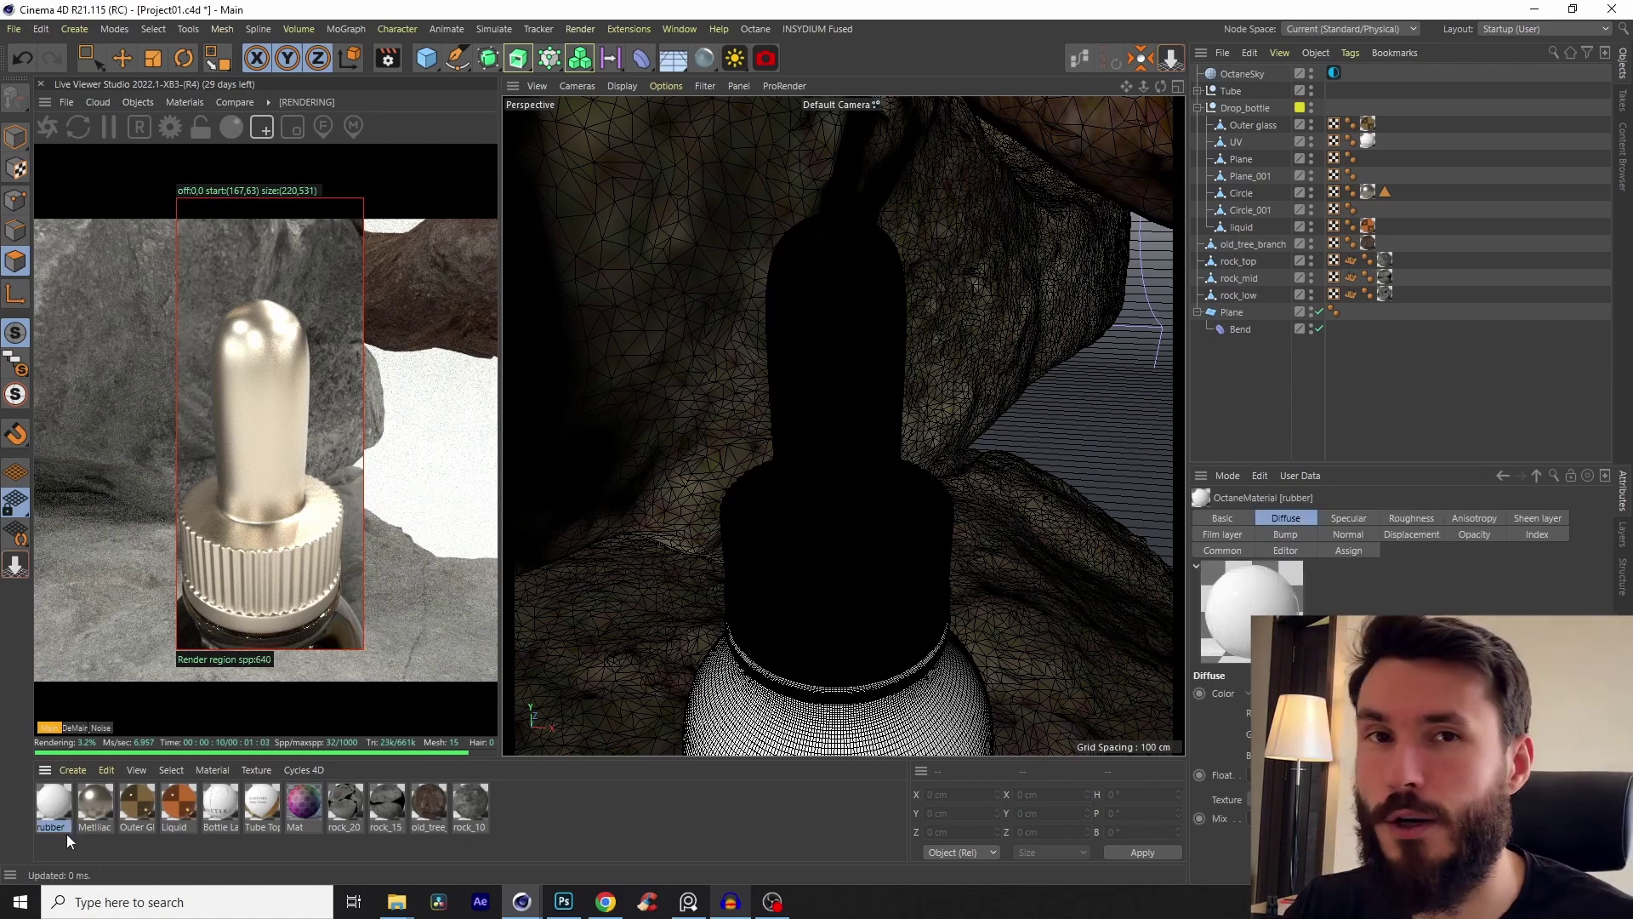
left_click_drag(48, 816, 1401, 193)
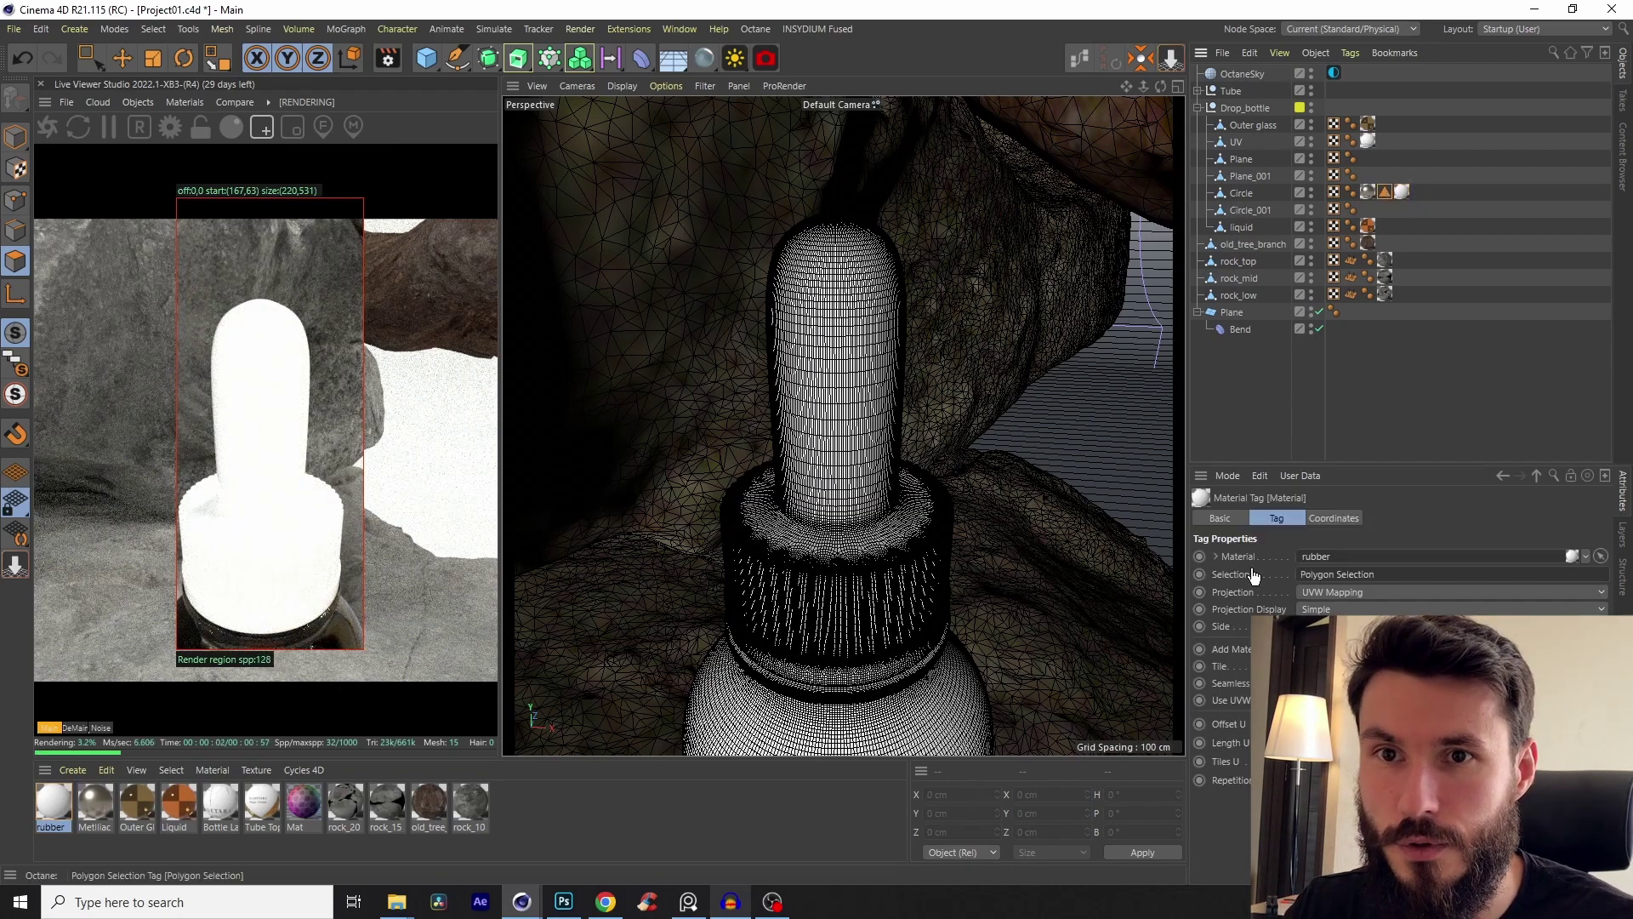
Step: Set rubber's diffuse colour to the beige sampled from the rendered collar, RGB about 0.552, 0.451, 0.309
left_click_drag(845, 485, 831, 394, "alt")
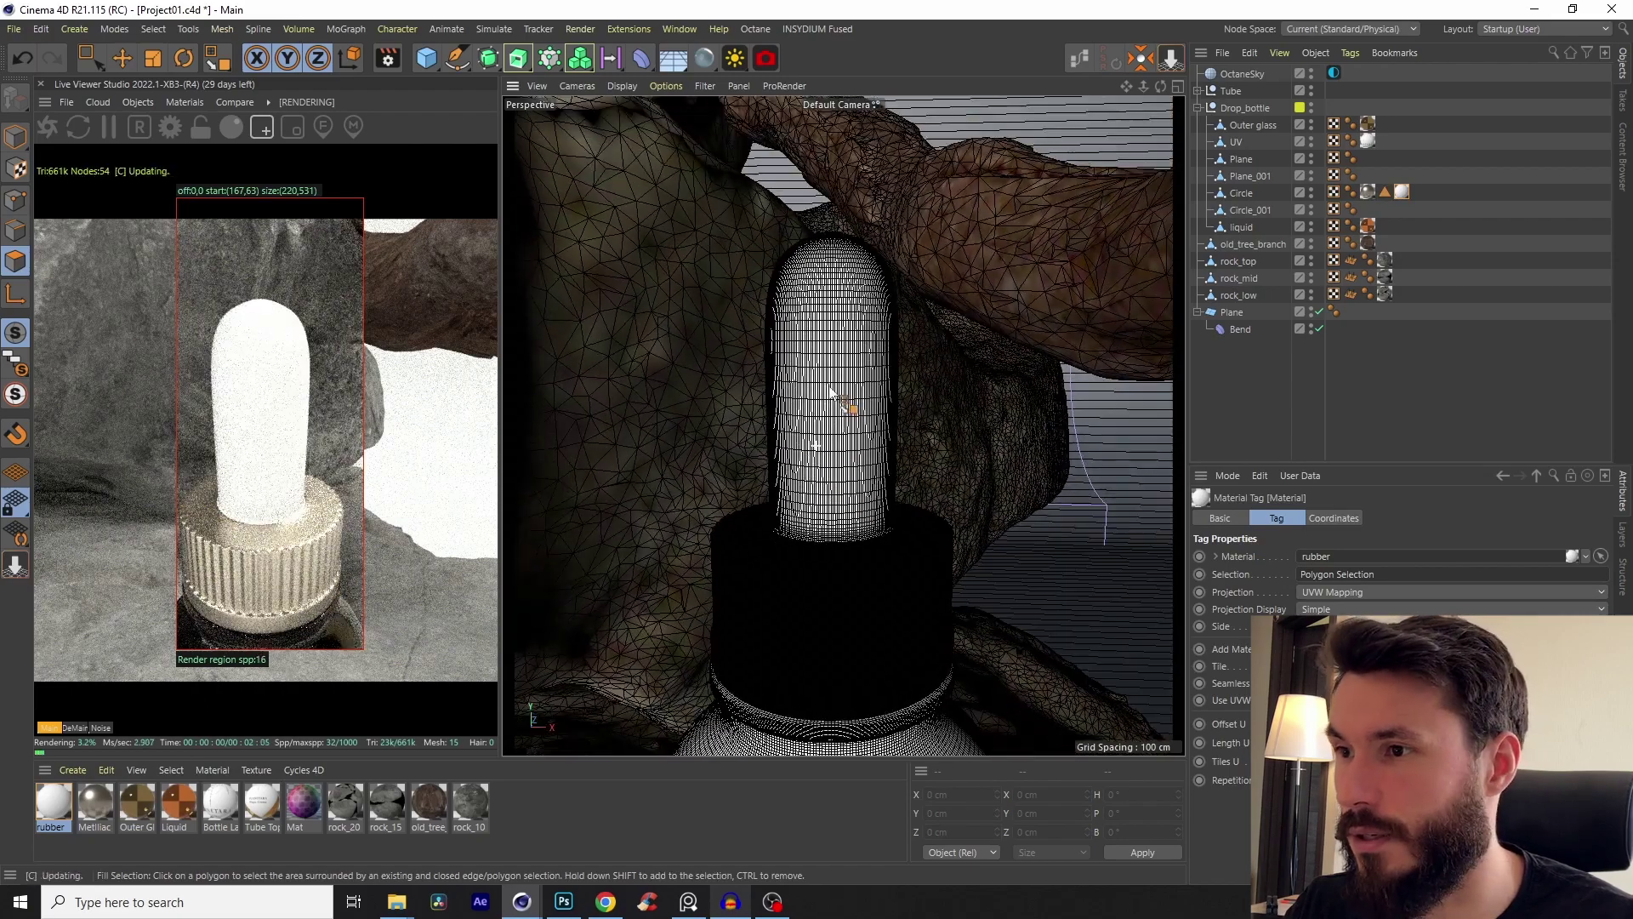
scroll(881, 481, "down", 2)
mouse_move(879, 481)
left_mouse_down("alt")
mouse_move(876, 401)
mouse_move(872, 451)
left_mouse_up("alt")
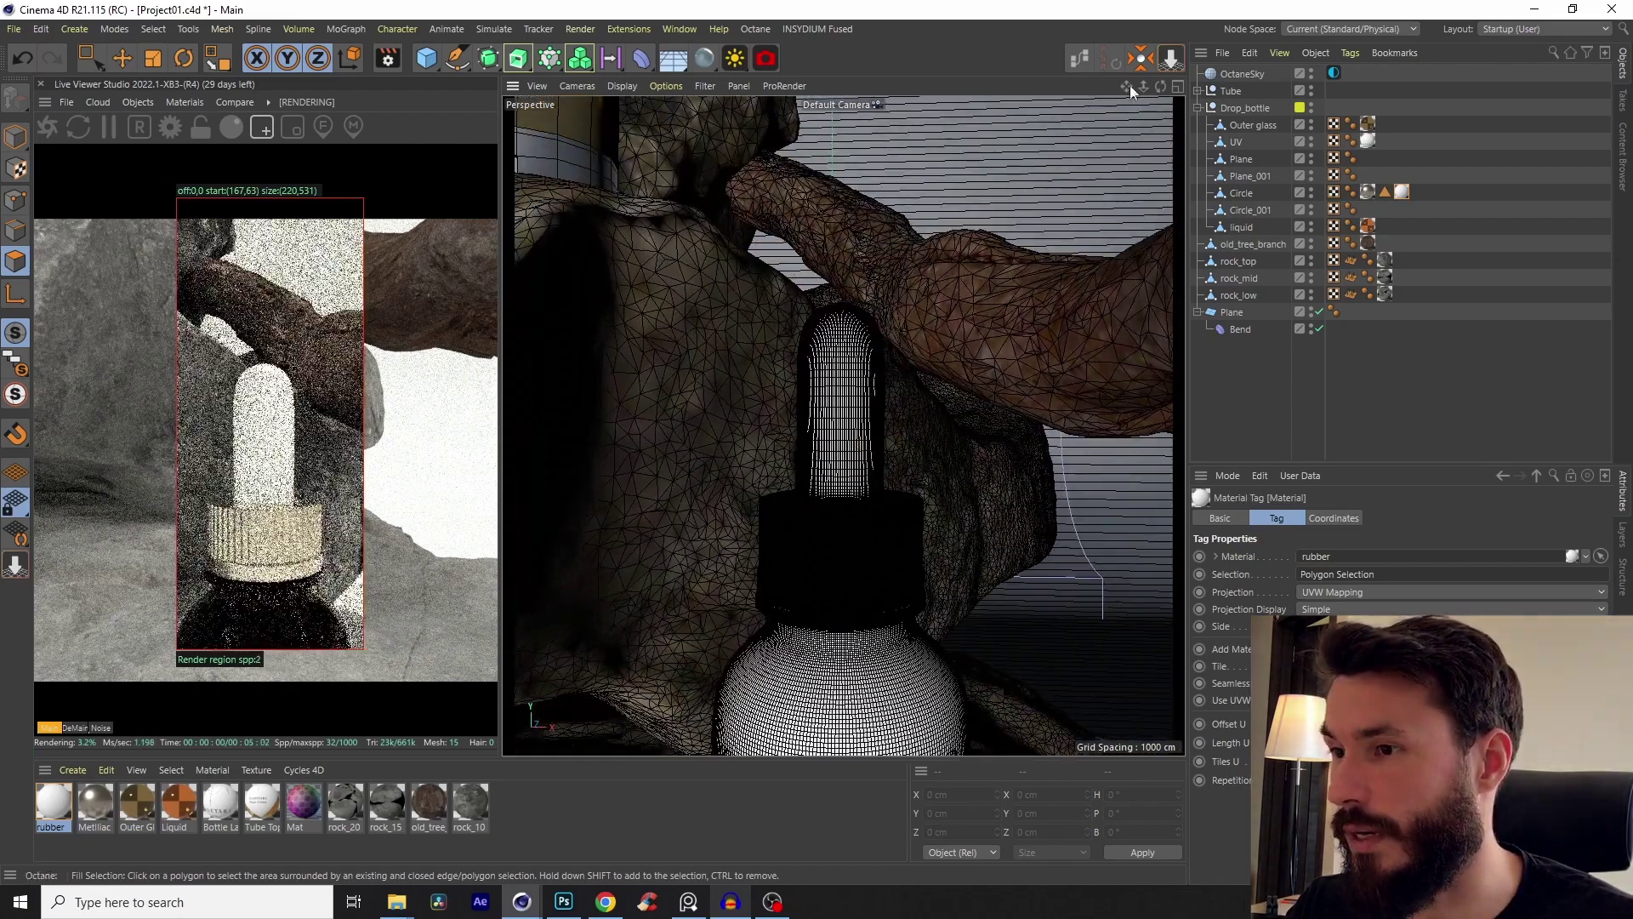
left_click(1079, 62)
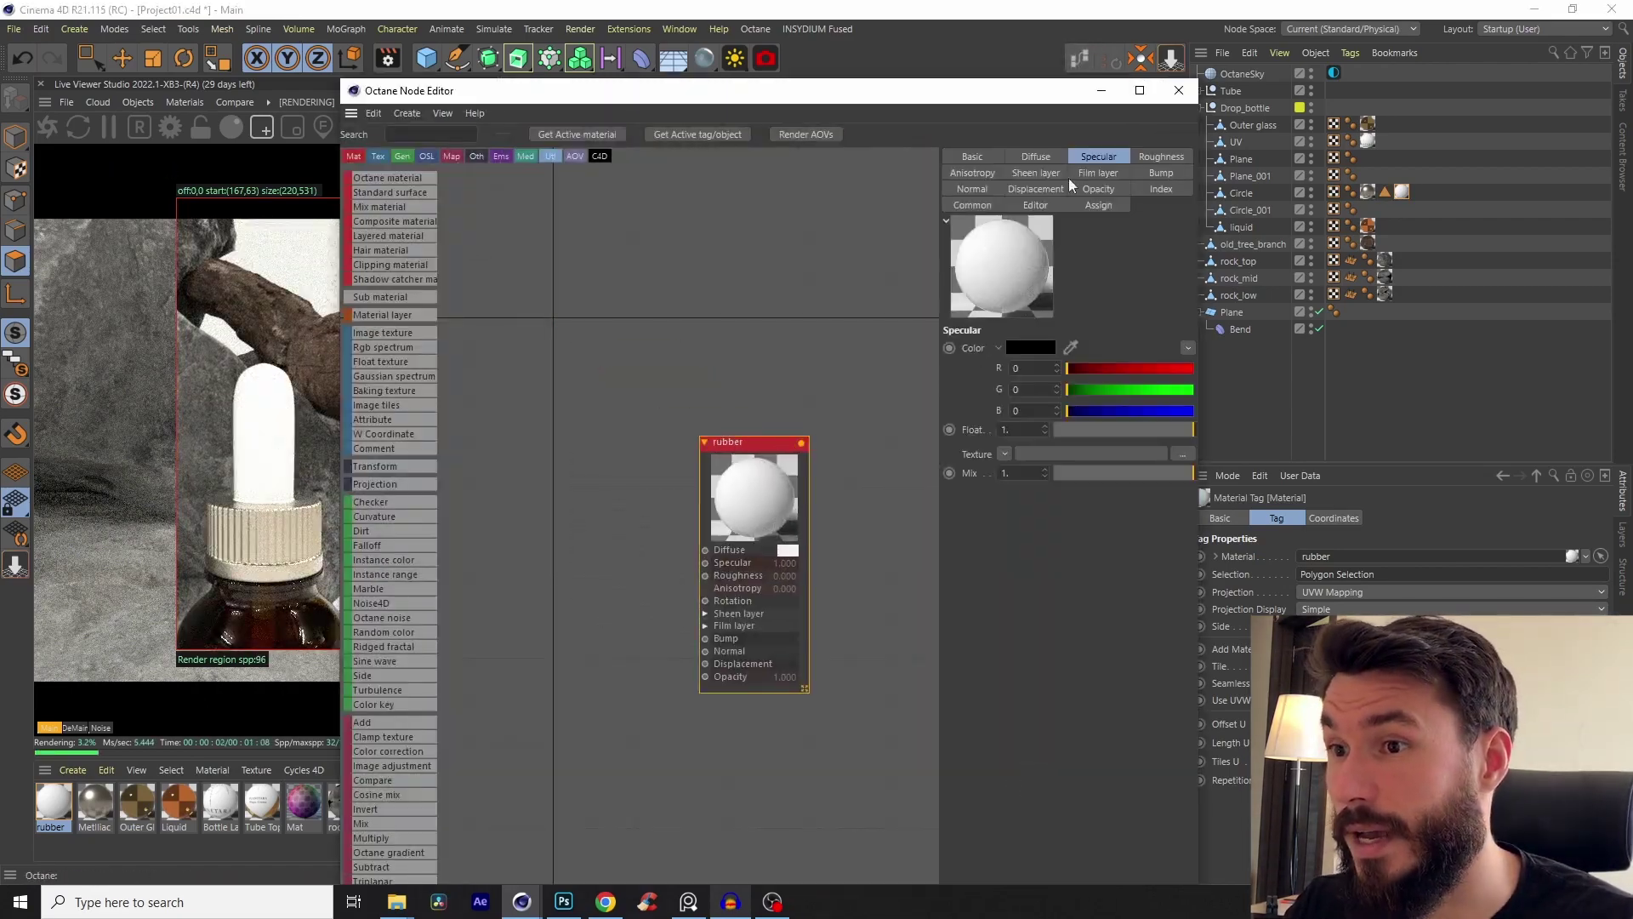
left_click(1029, 347)
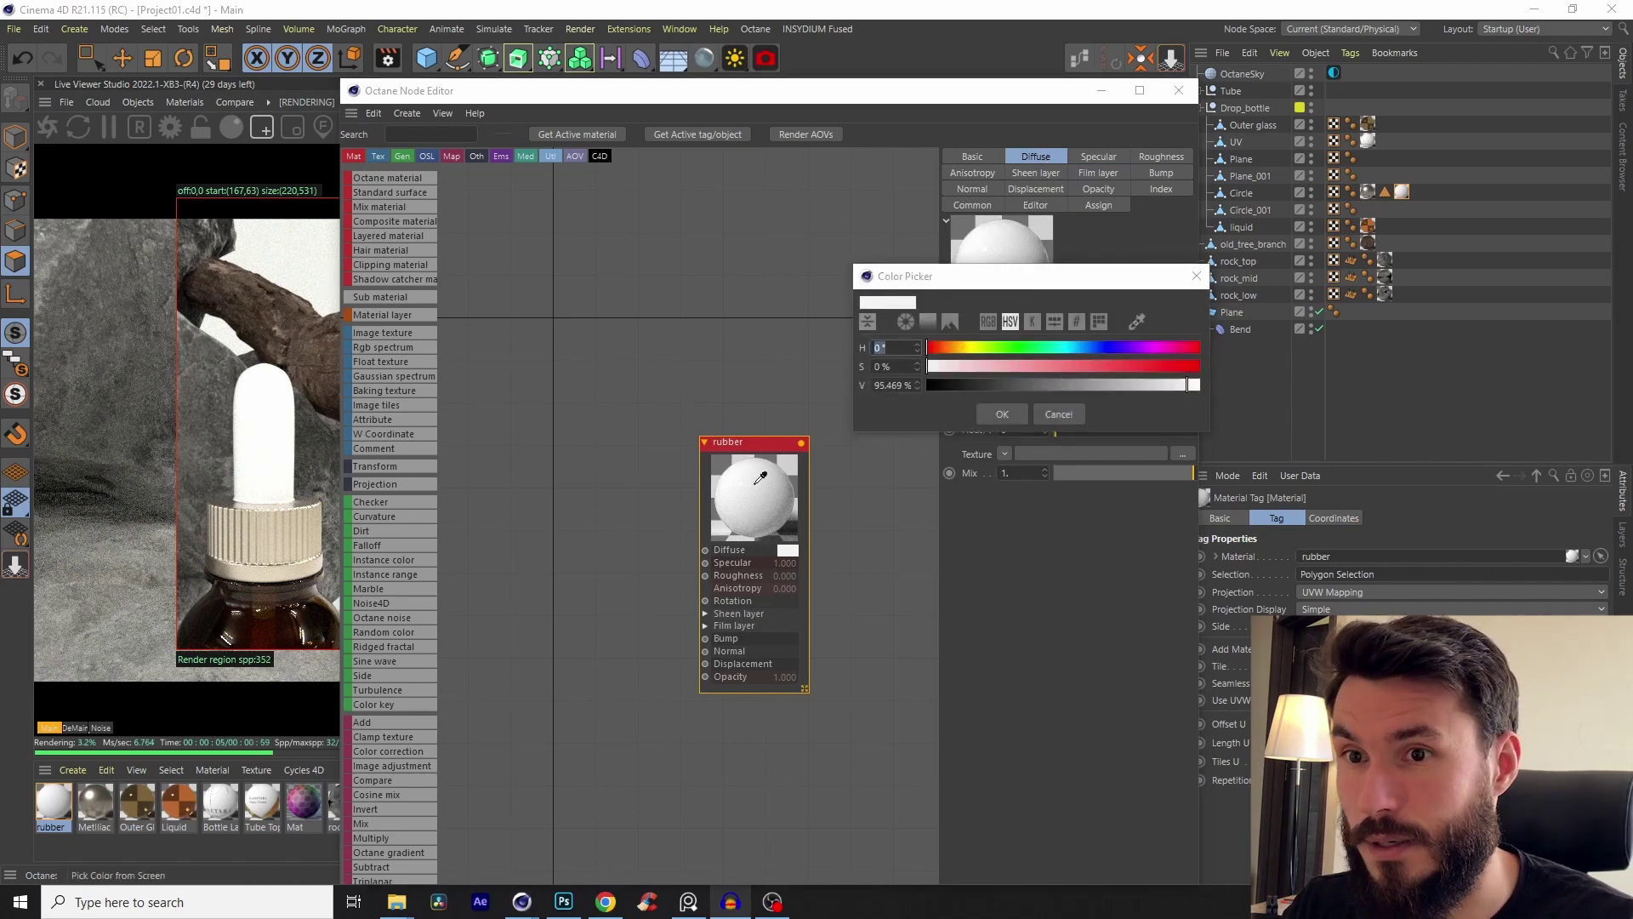
left_click(282, 529)
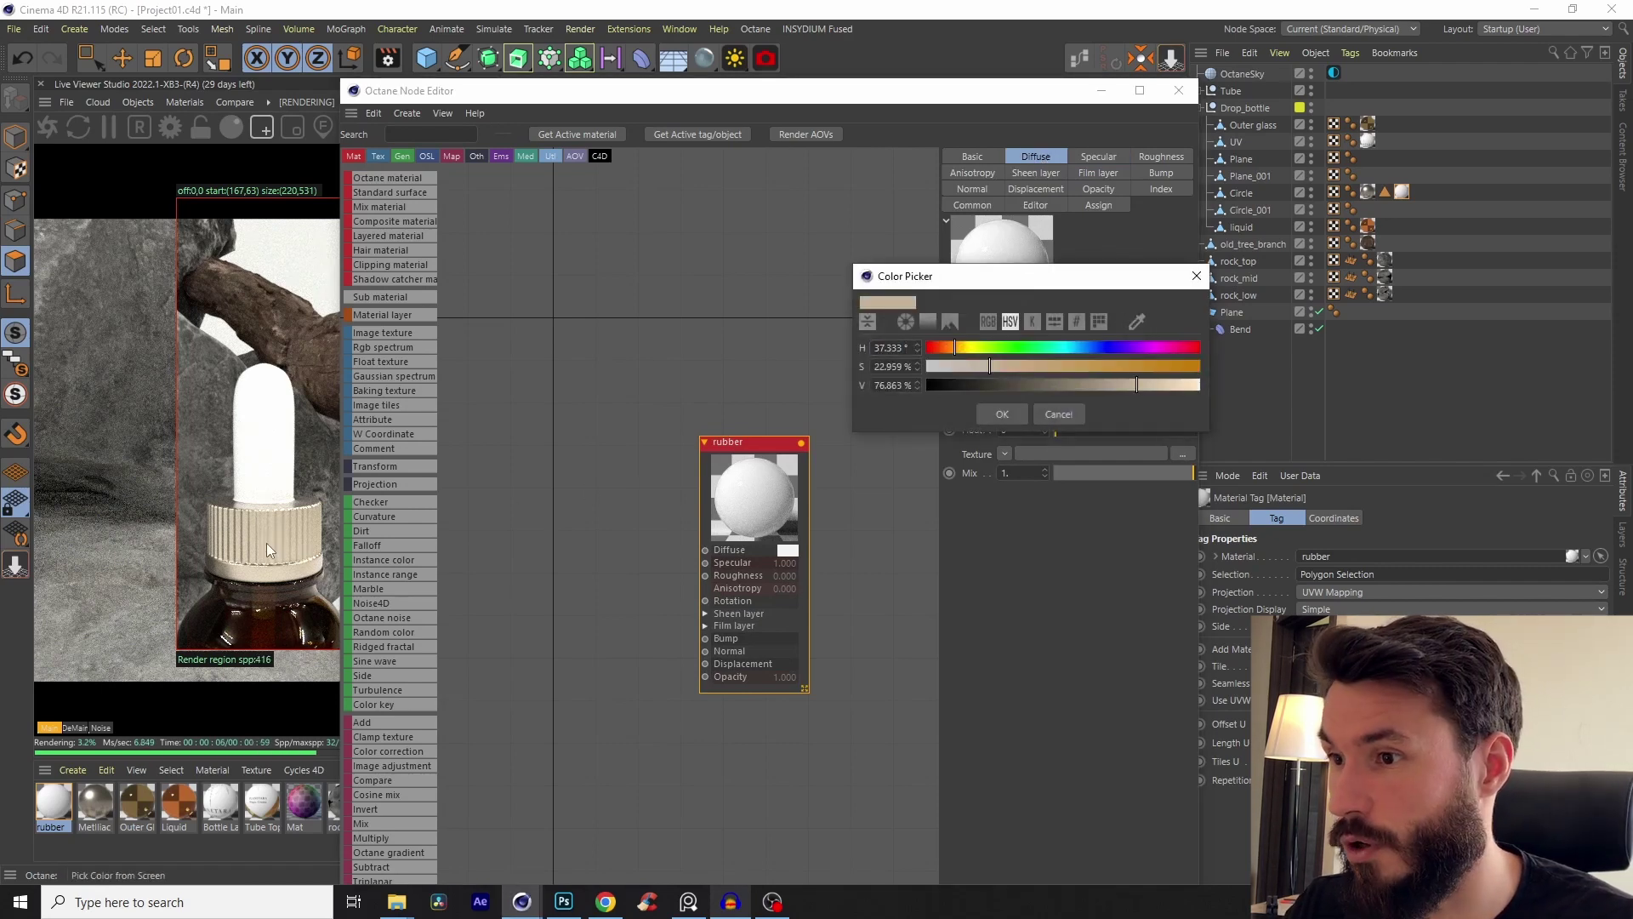
left_click(999, 415)
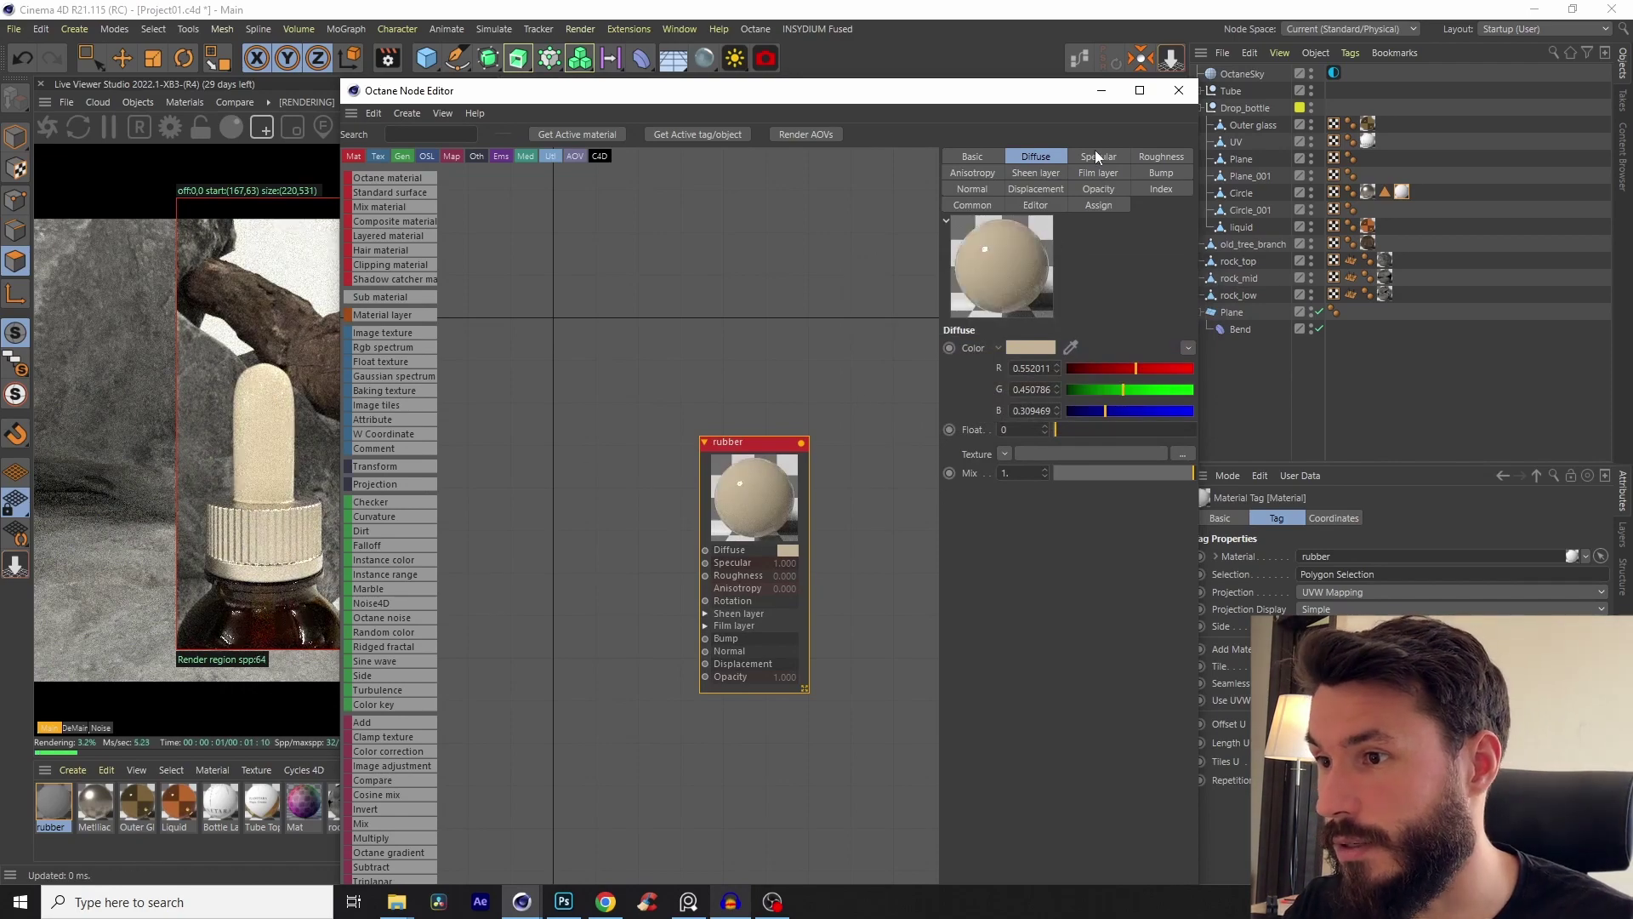
Step: Set rubber's roughness to about 0.34, lighten its diffuse colour to RGB about 0.674, 0.565, 0.409, and close the node editor
left_click(1166, 157)
left_click_drag(1075, 431, 1102, 431)
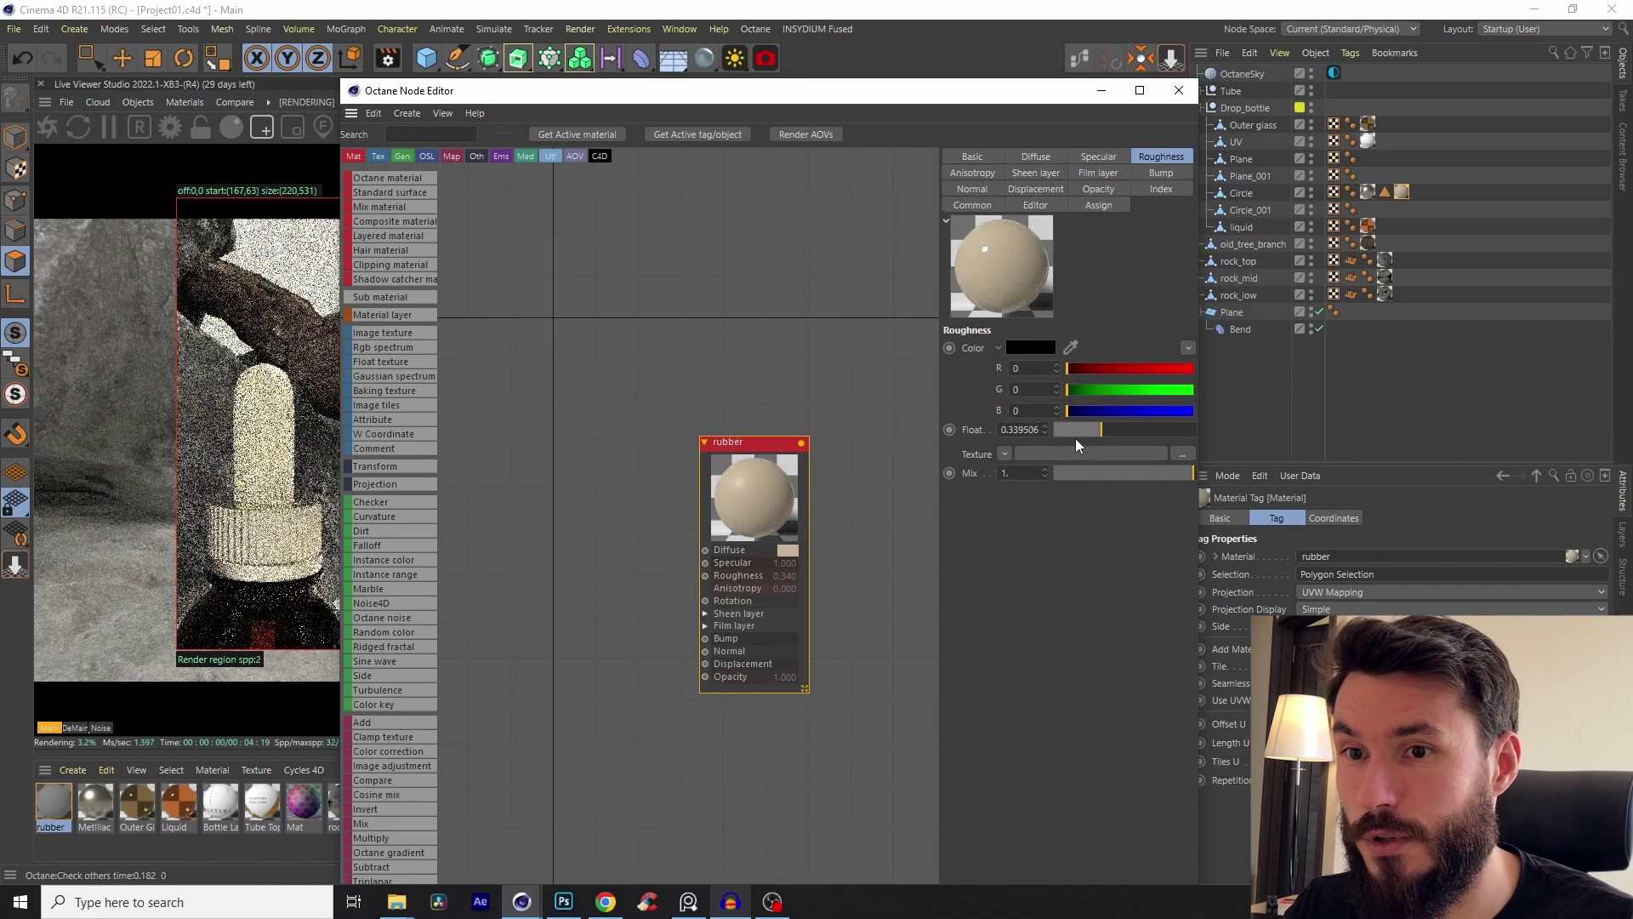
left_click(1035, 156)
left_click(1028, 346)
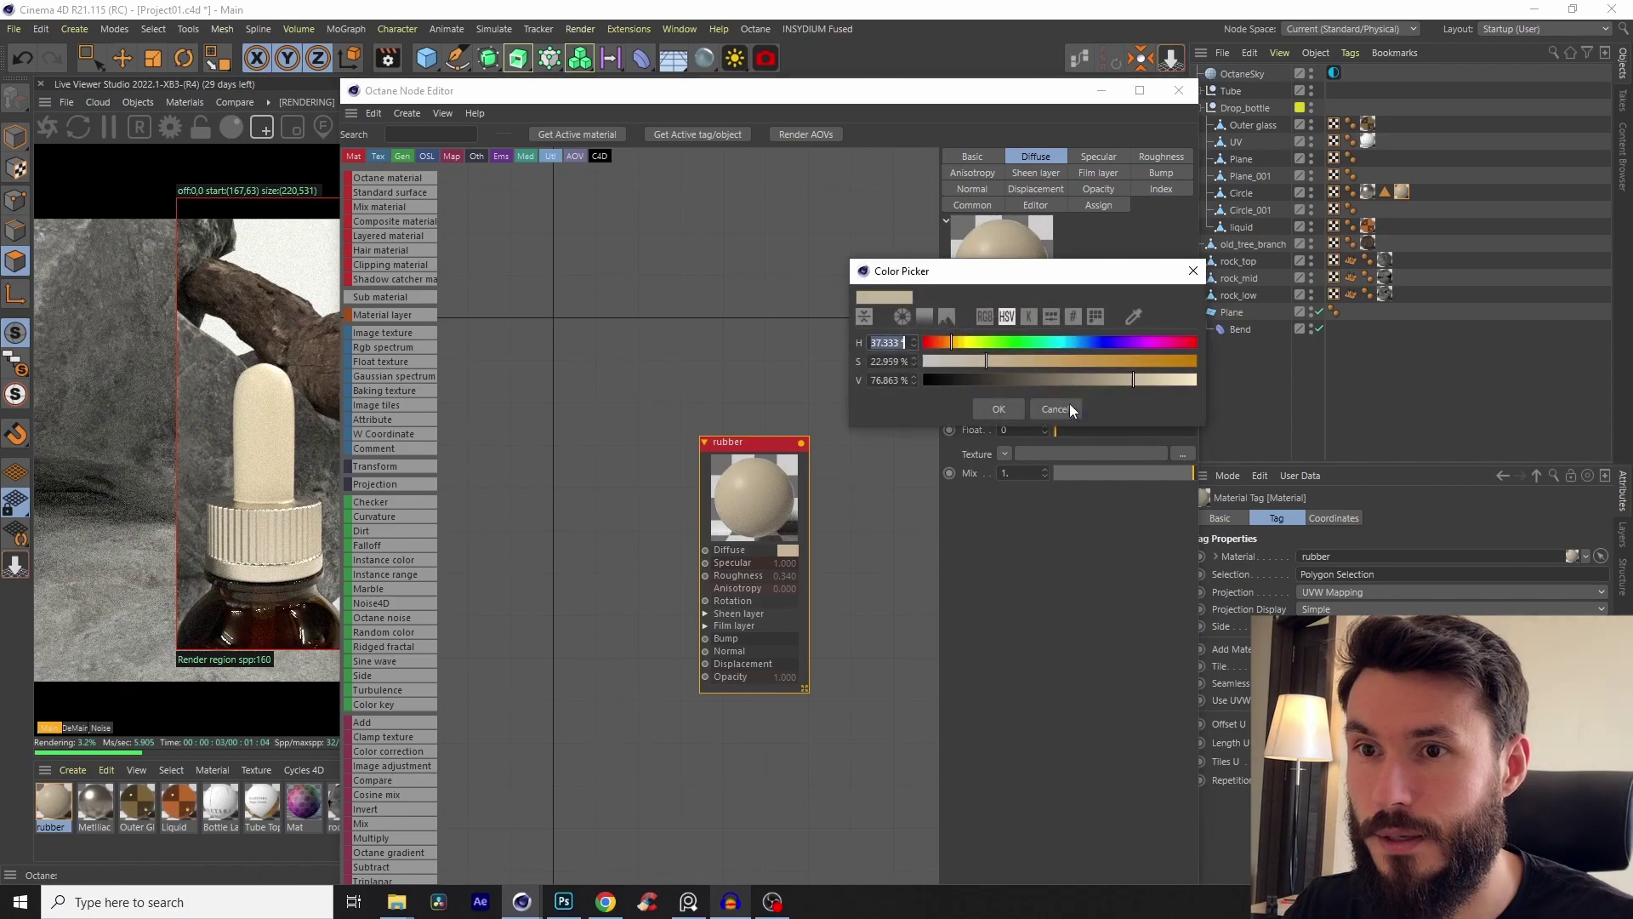
left_click(1012, 408)
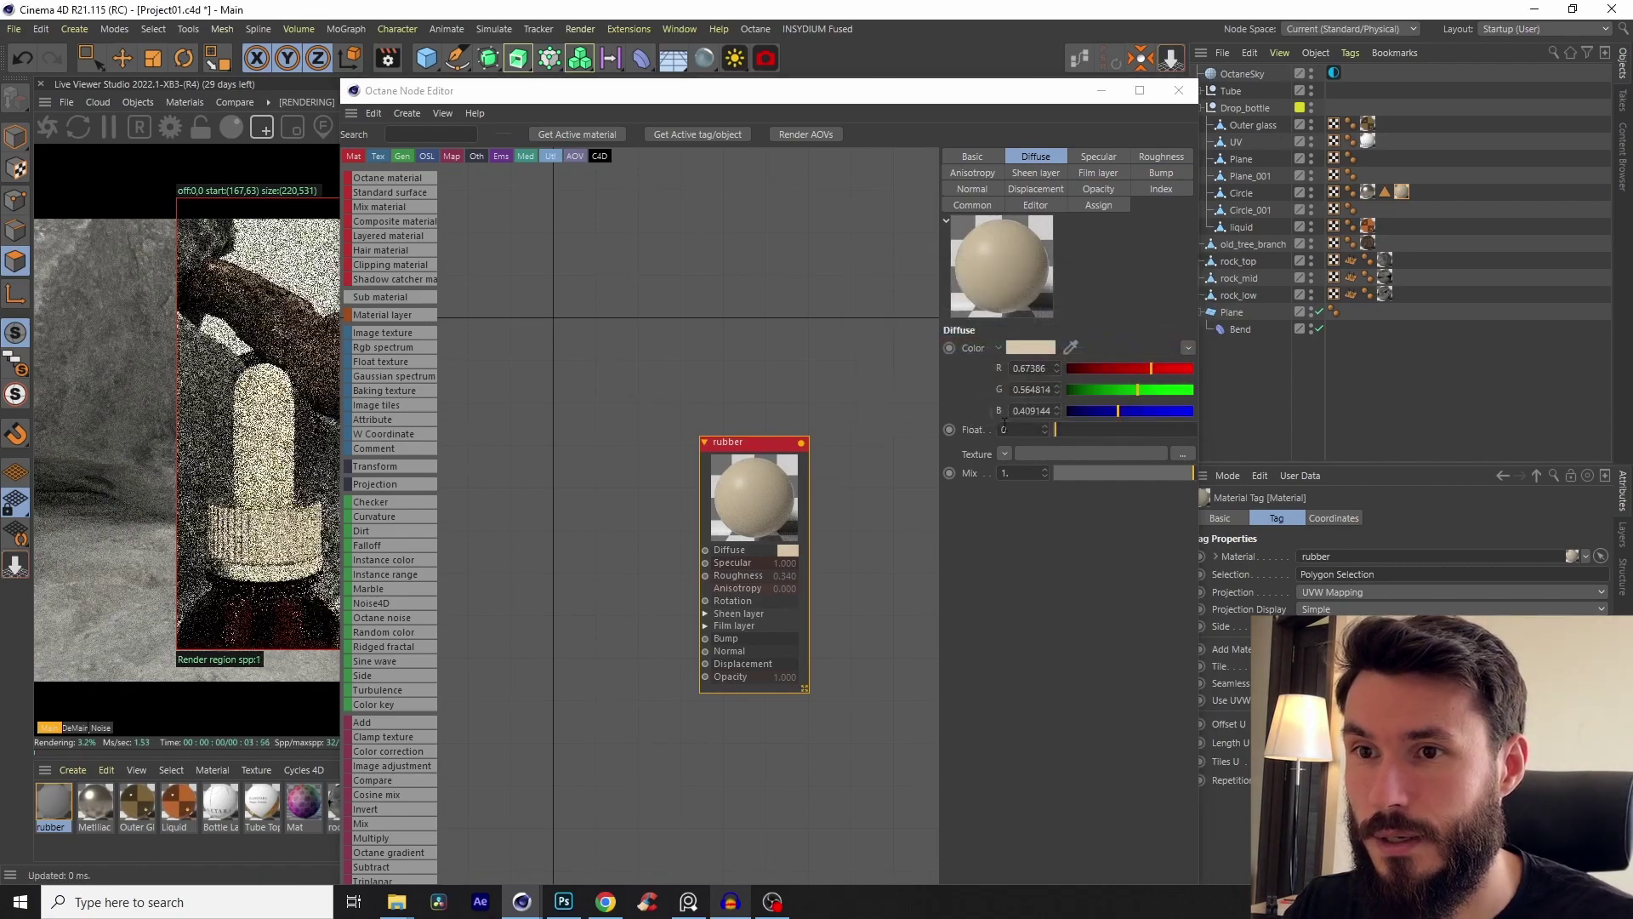
left_click(1178, 91)
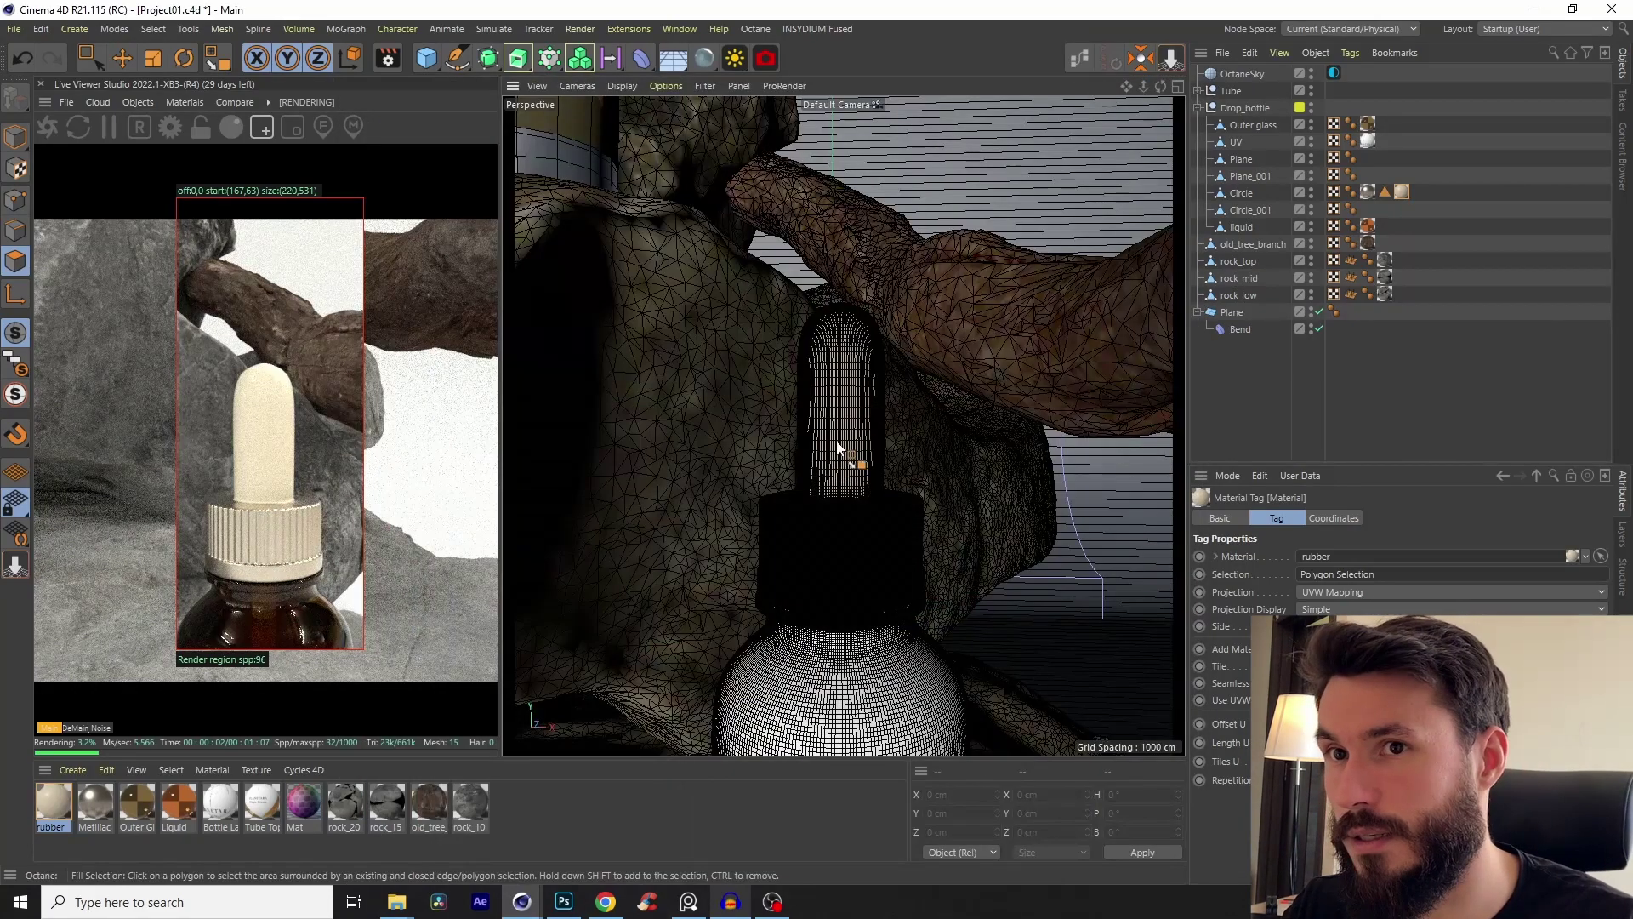
Step: Review the textured dropper bottle up close and together with the tube on the rocks
mouse_move(842, 443)
left_mouse_down("alt")
mouse_move(996, 223)
mouse_move(839, 467)
mouse_move(849, 426)
left_mouse_up("alt")
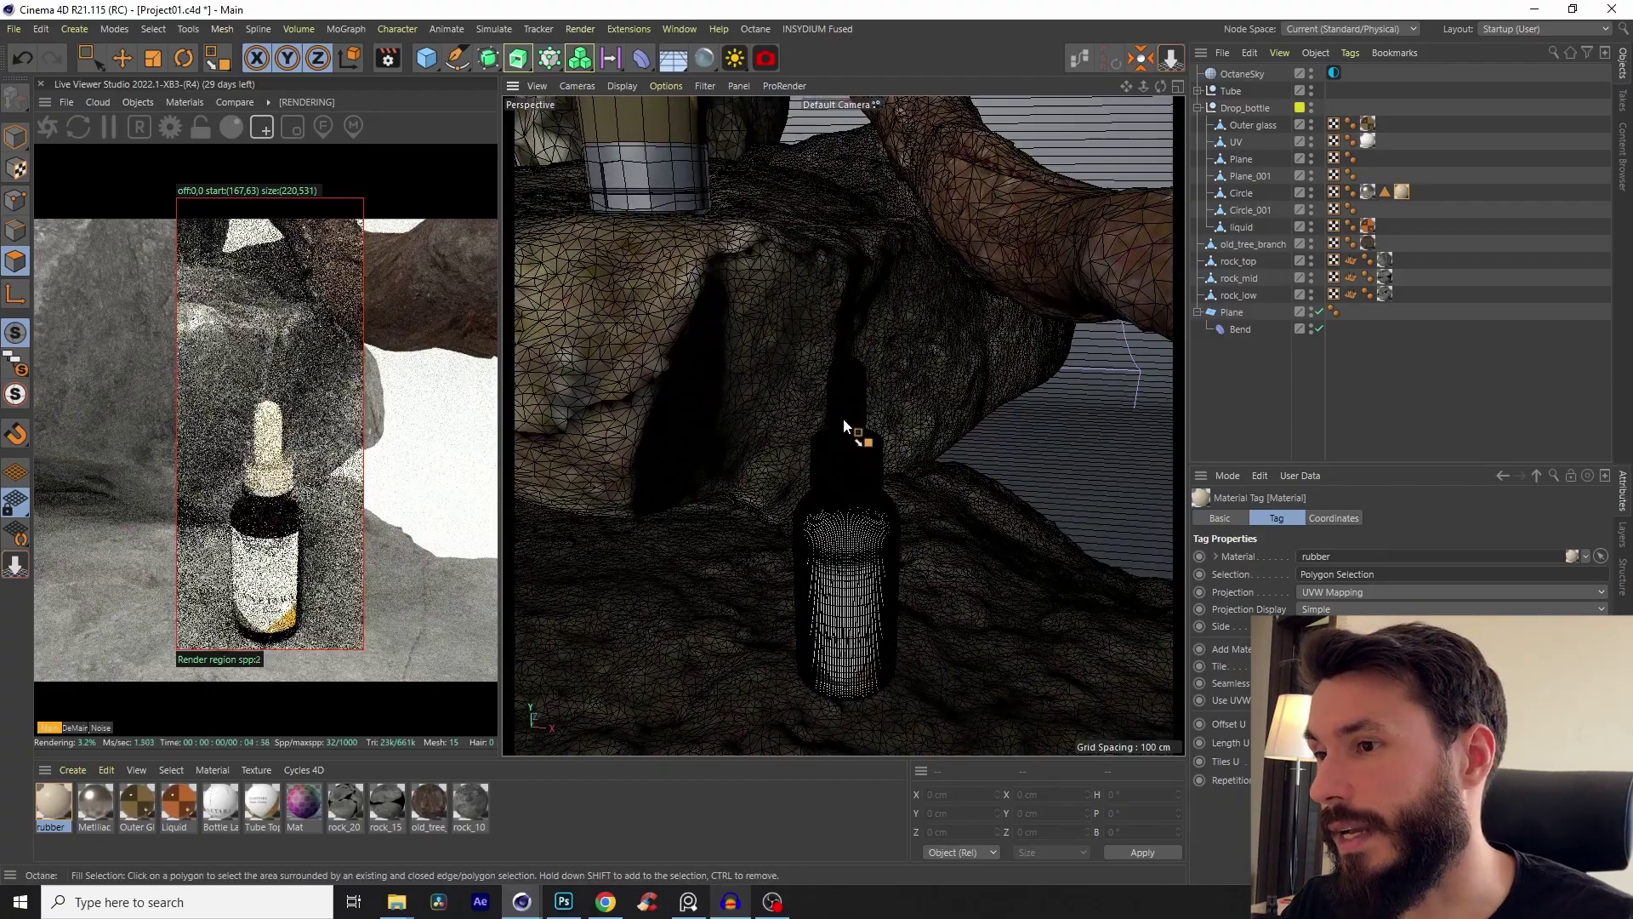
scroll(853, 420, "up", 5)
scroll(842, 541, "down", 5)
middle_click_drag(842, 542, 856, 436, "alt")
scroll(856, 436, "up", 4)
mouse_move(857, 436)
left_mouse_down("alt")
mouse_move(884, 371)
mouse_move(864, 410)
left_mouse_up("alt")
scroll(864, 409, "down", 3)
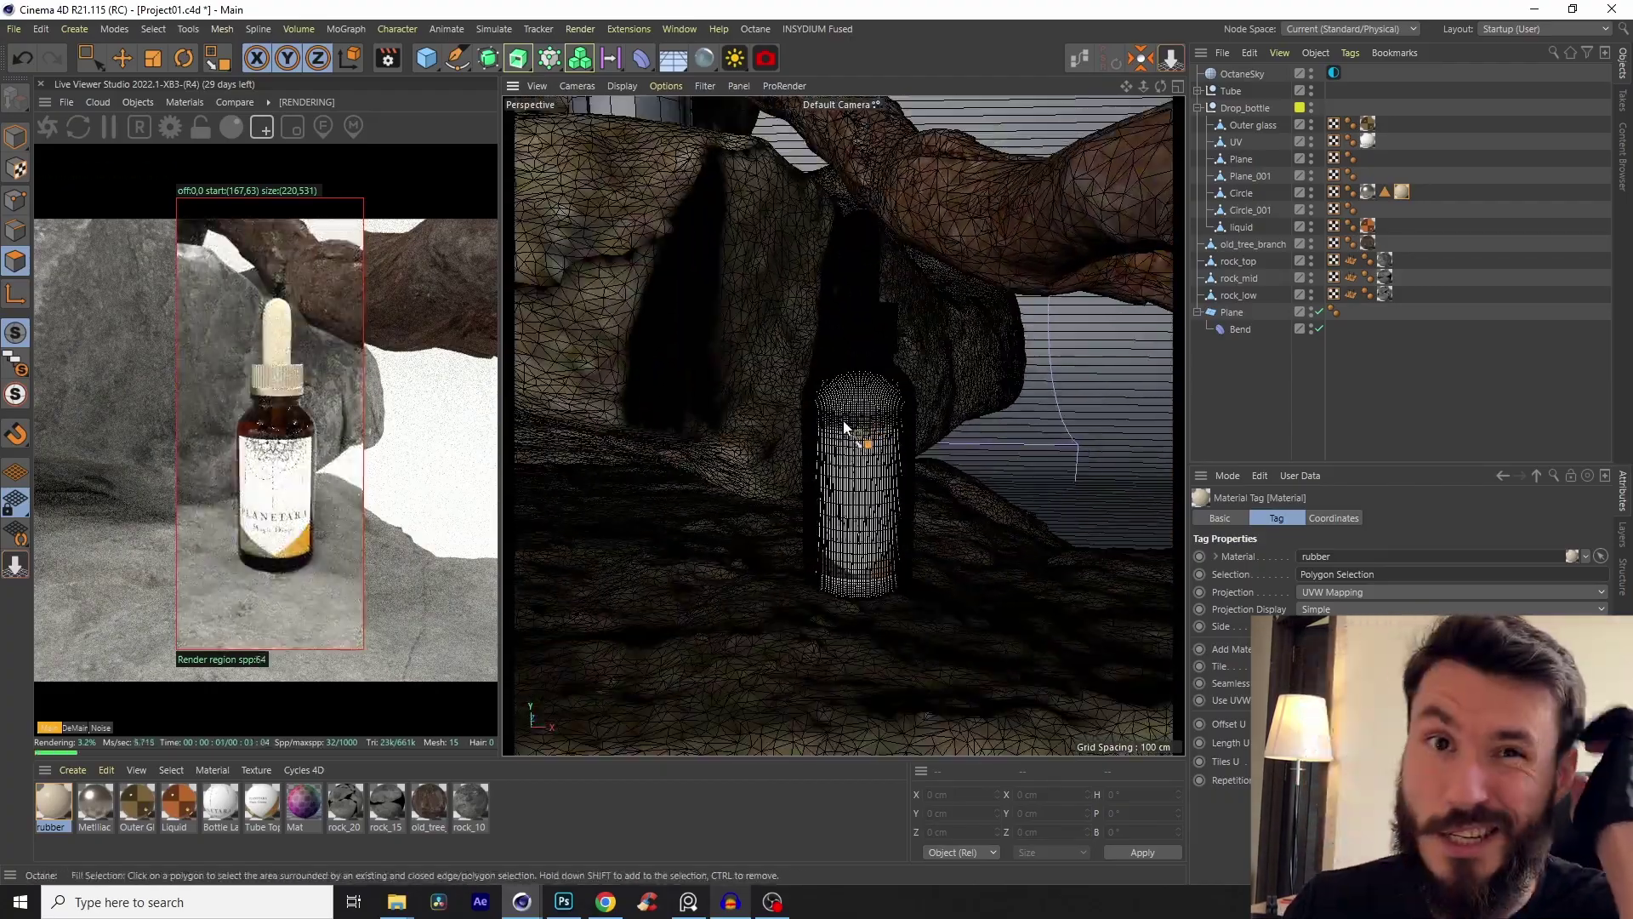
left_click_drag(778, 400, 885, 325, "alt")
scroll(859, 428, "down", 5)
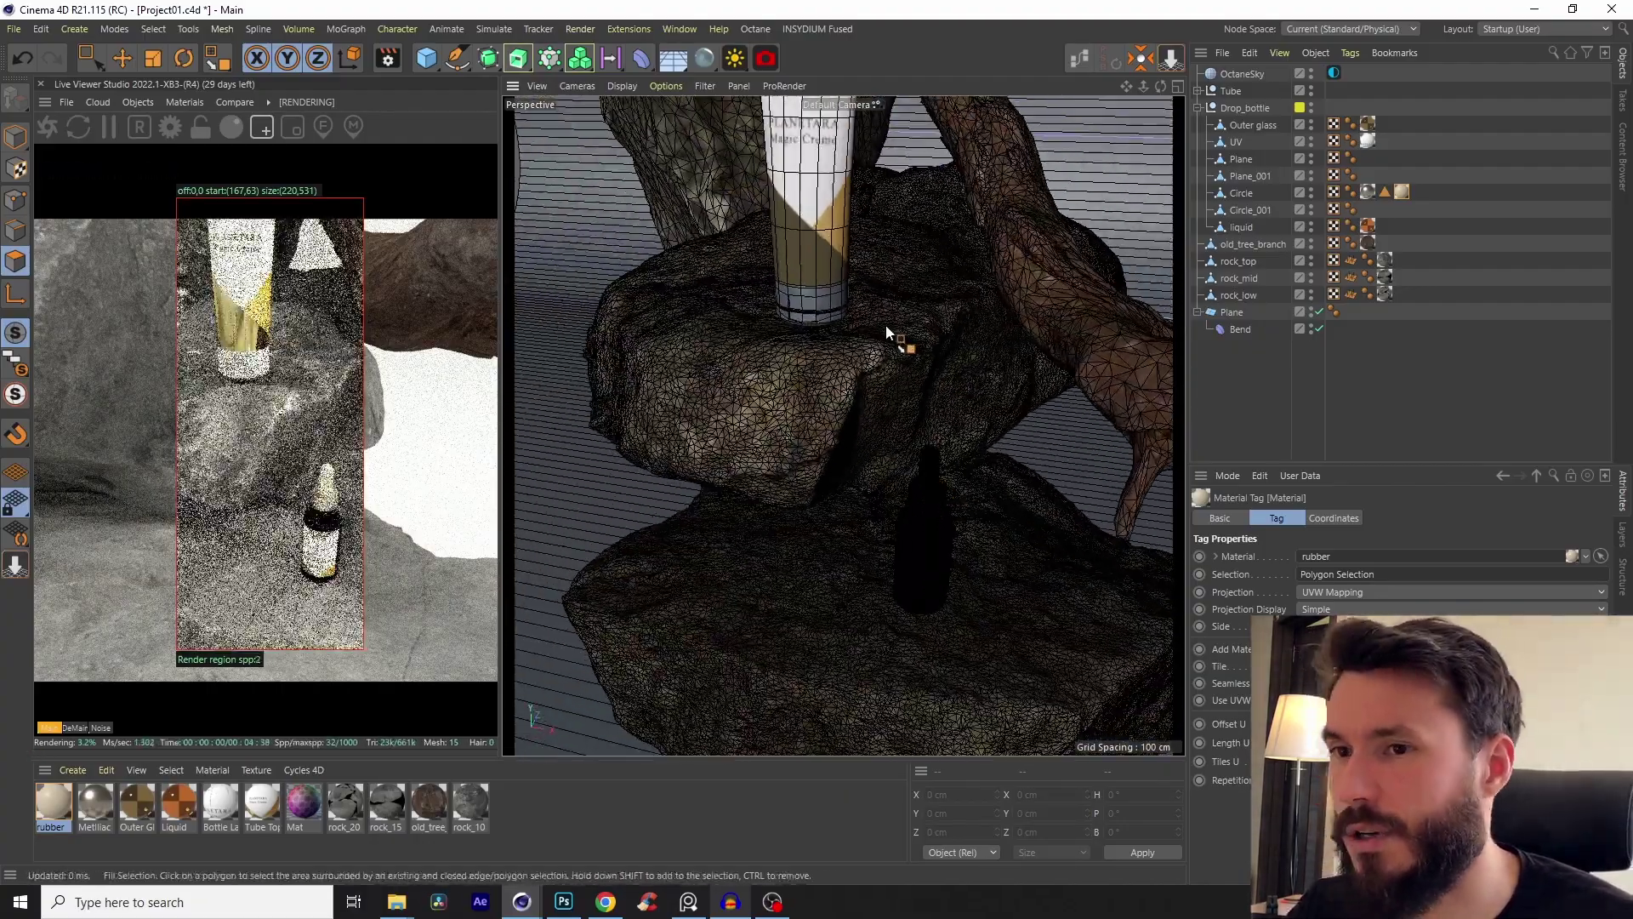
middle_click_drag(885, 325, 871, 355, "alt")
scroll(886, 453, "down", 3)
Step: Inspect the gold reflective shapes on the lower part of the bottle's label from several angles
scroll(923, 486, "up", 8)
left_click_drag(984, 492, 992, 430, "alt")
scroll(962, 466, "up", 3)
scroll(871, 540, "up", 4)
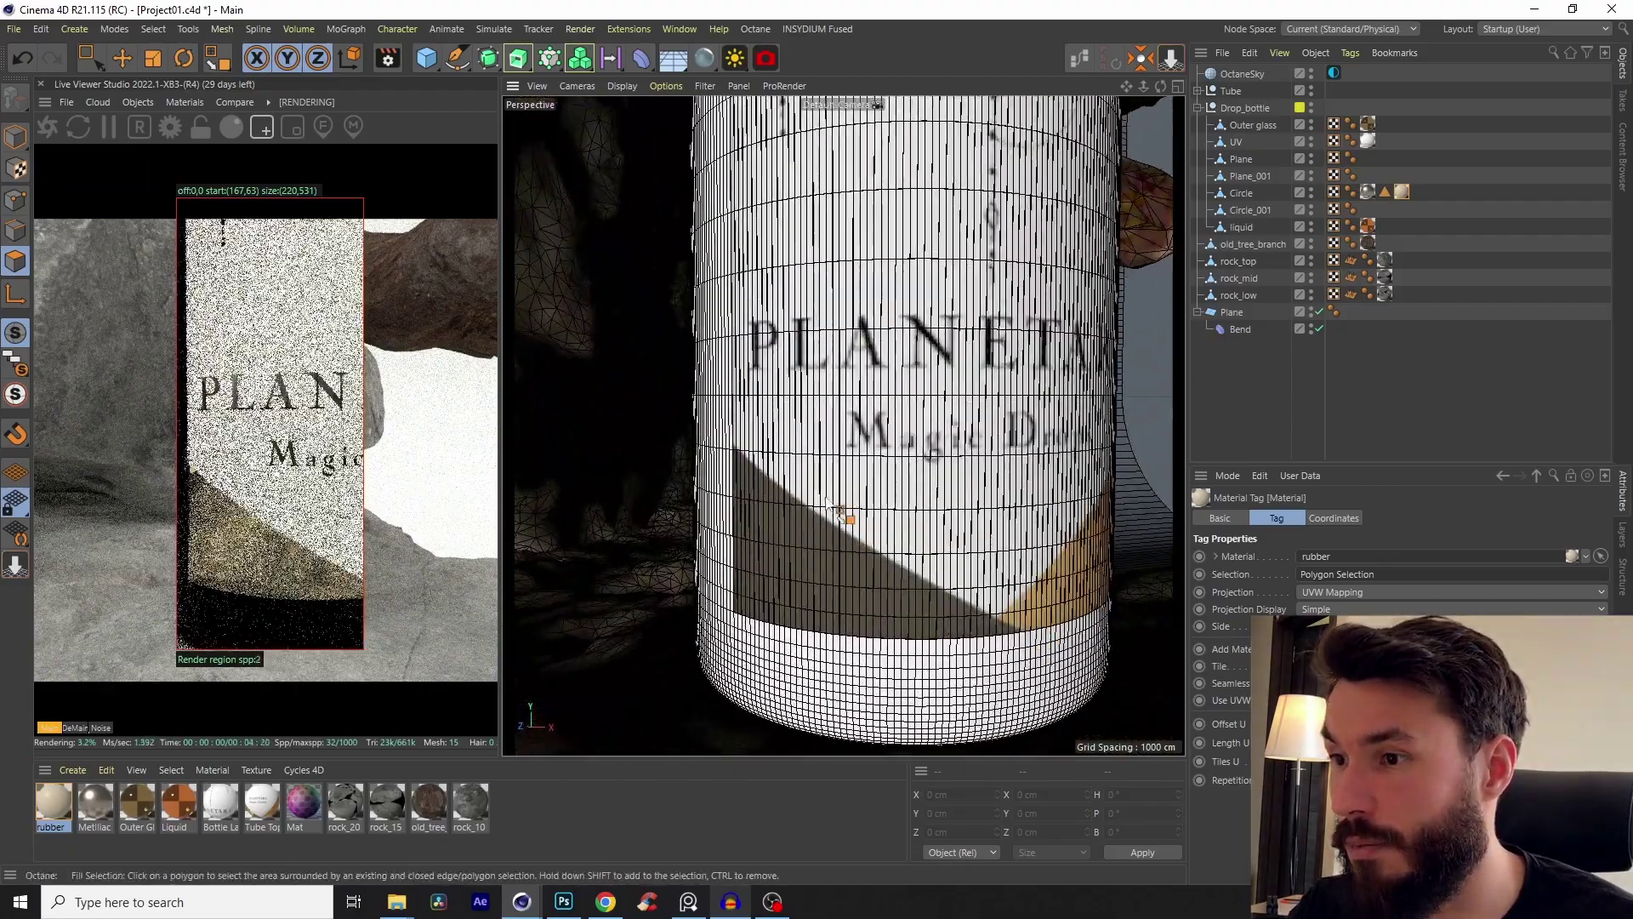
left_click_drag(853, 528, 799, 543, "alt")
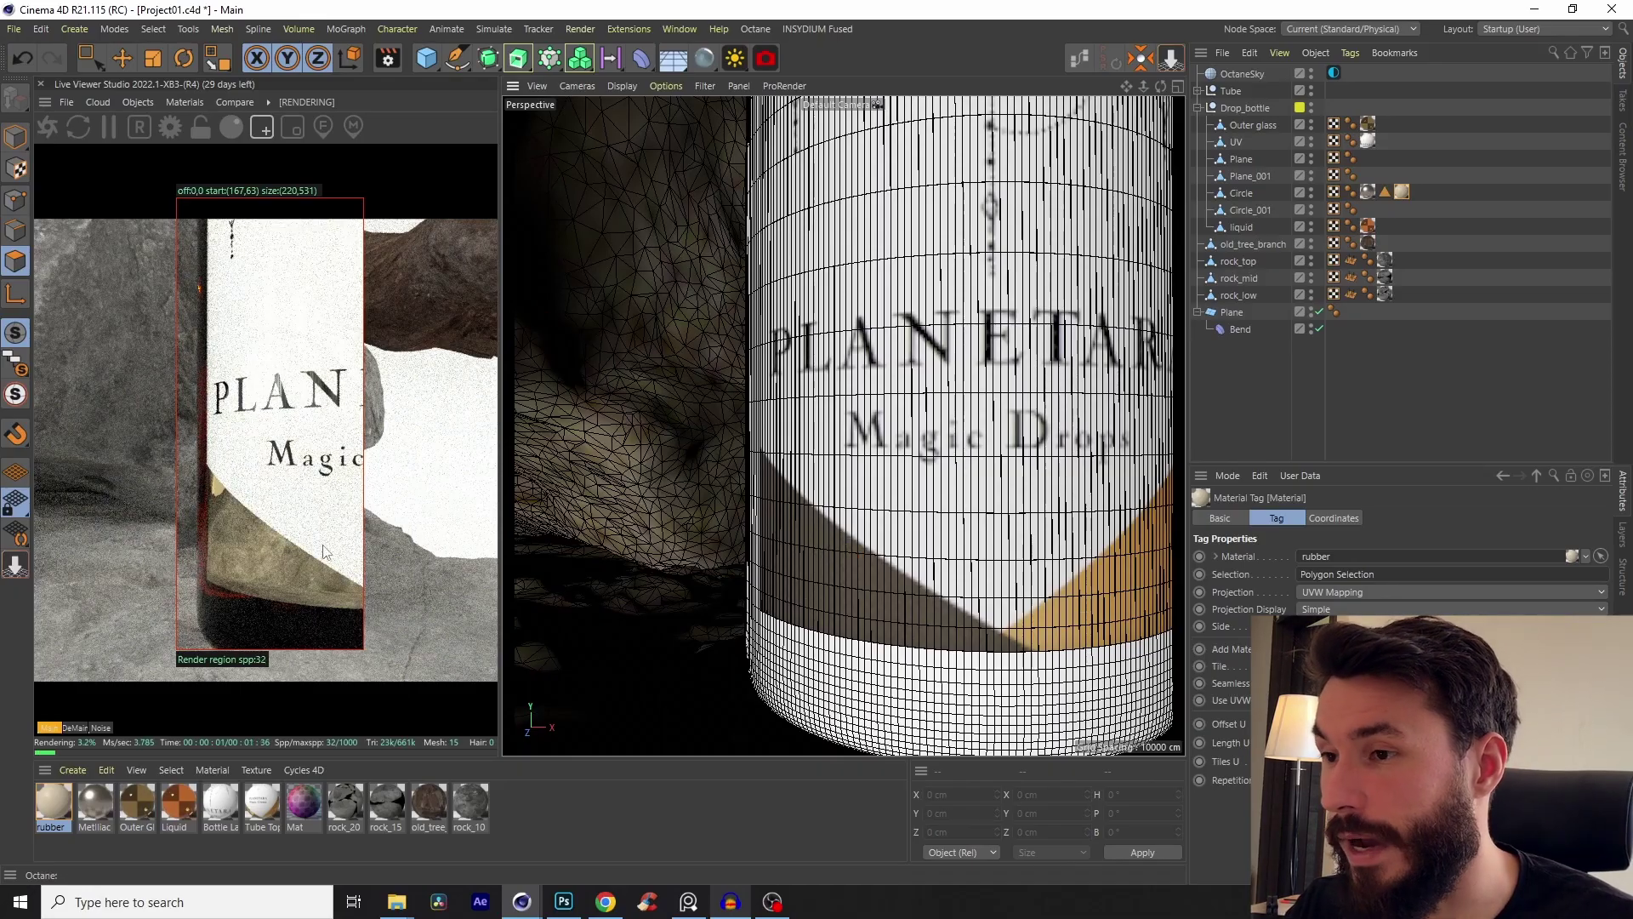
left_click_drag(957, 593, 962, 400, "alt")
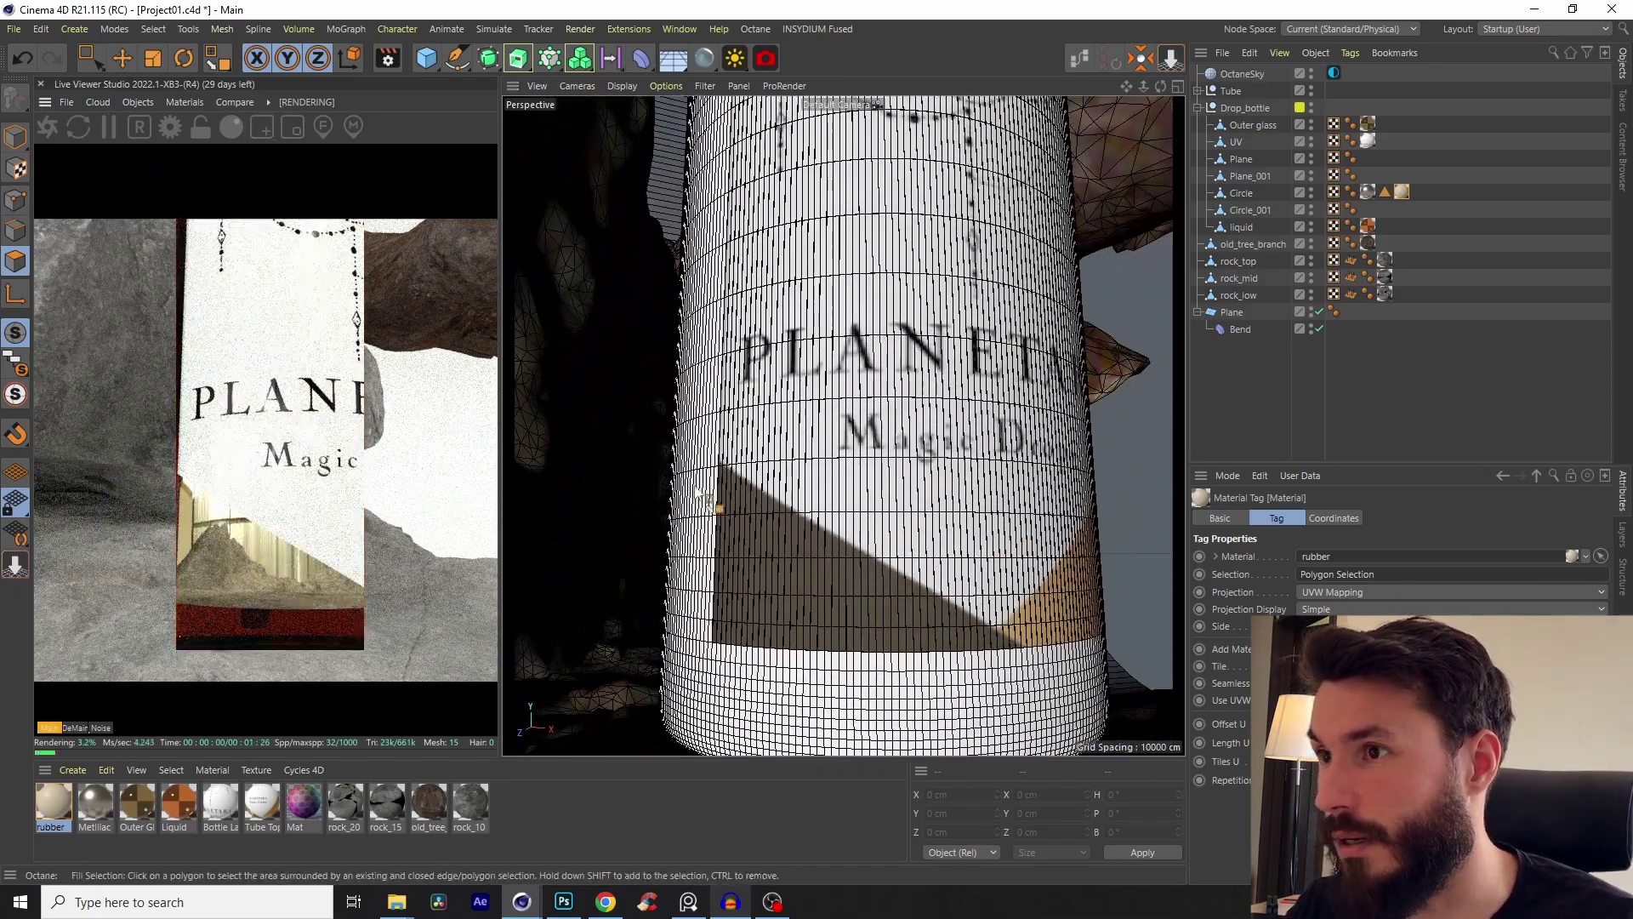
left_click_drag(706, 498, 814, 527, "alt")
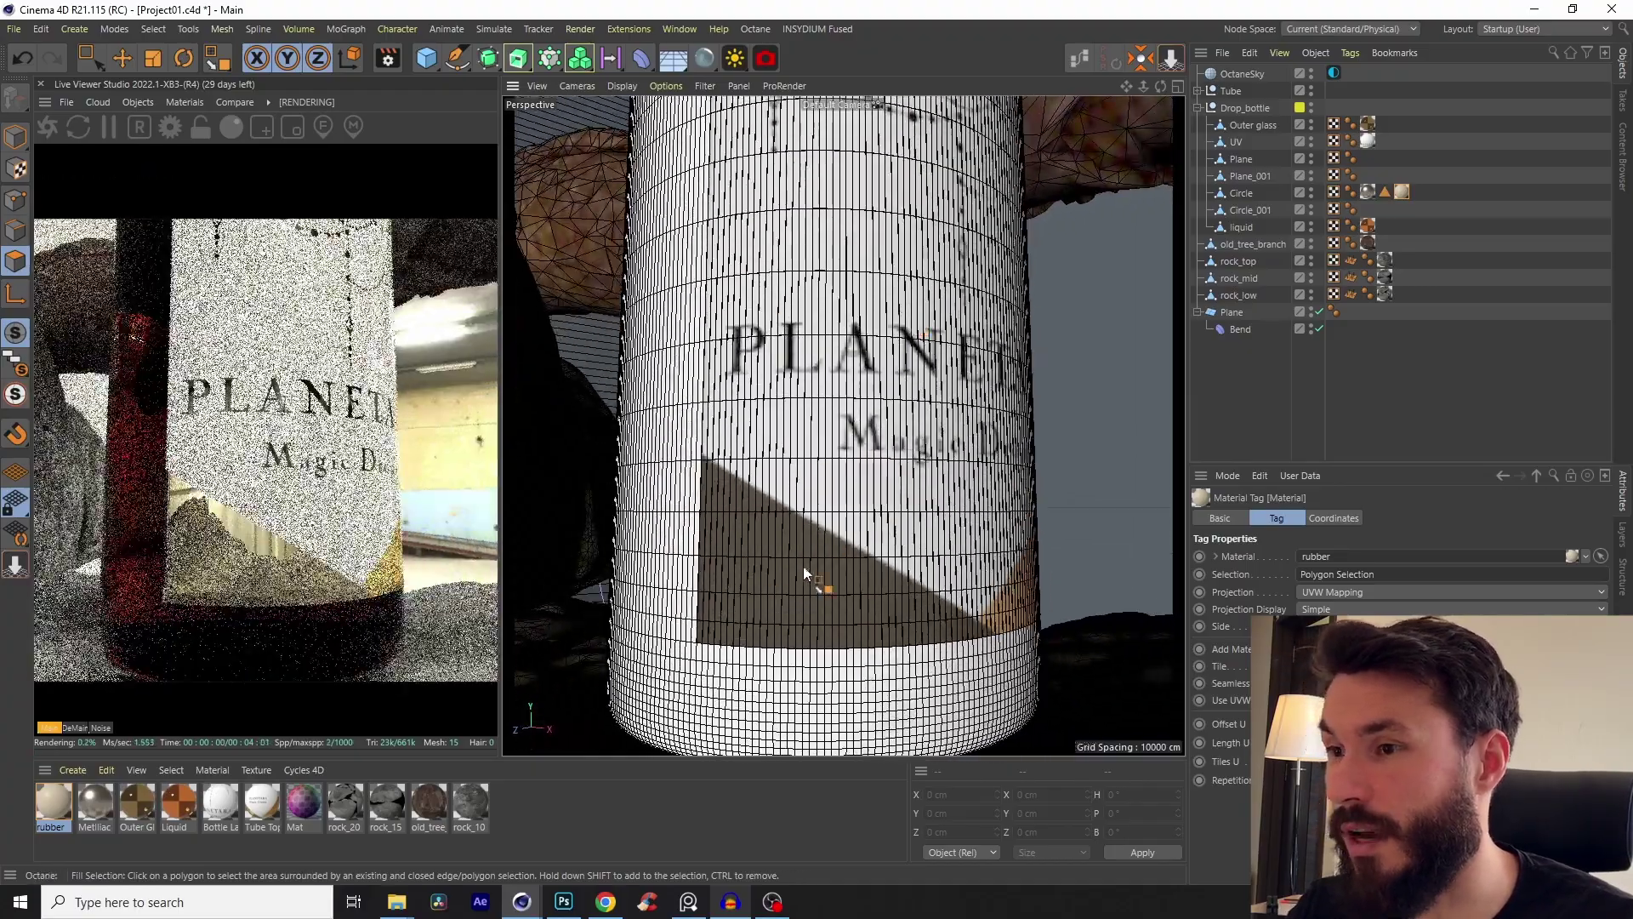
Step: Inspect the gold reflective shapes on the Magic Creme tube for comparison with the bottle's label
scroll(802, 561, "down", 8)
left_click_drag(797, 427, 754, 554, "alt")
scroll(808, 528, "up", 5)
left_click_drag(842, 508, 849, 587, "alt")
scroll(860, 455, "up", 4)
scroll(826, 448, "down", 7)
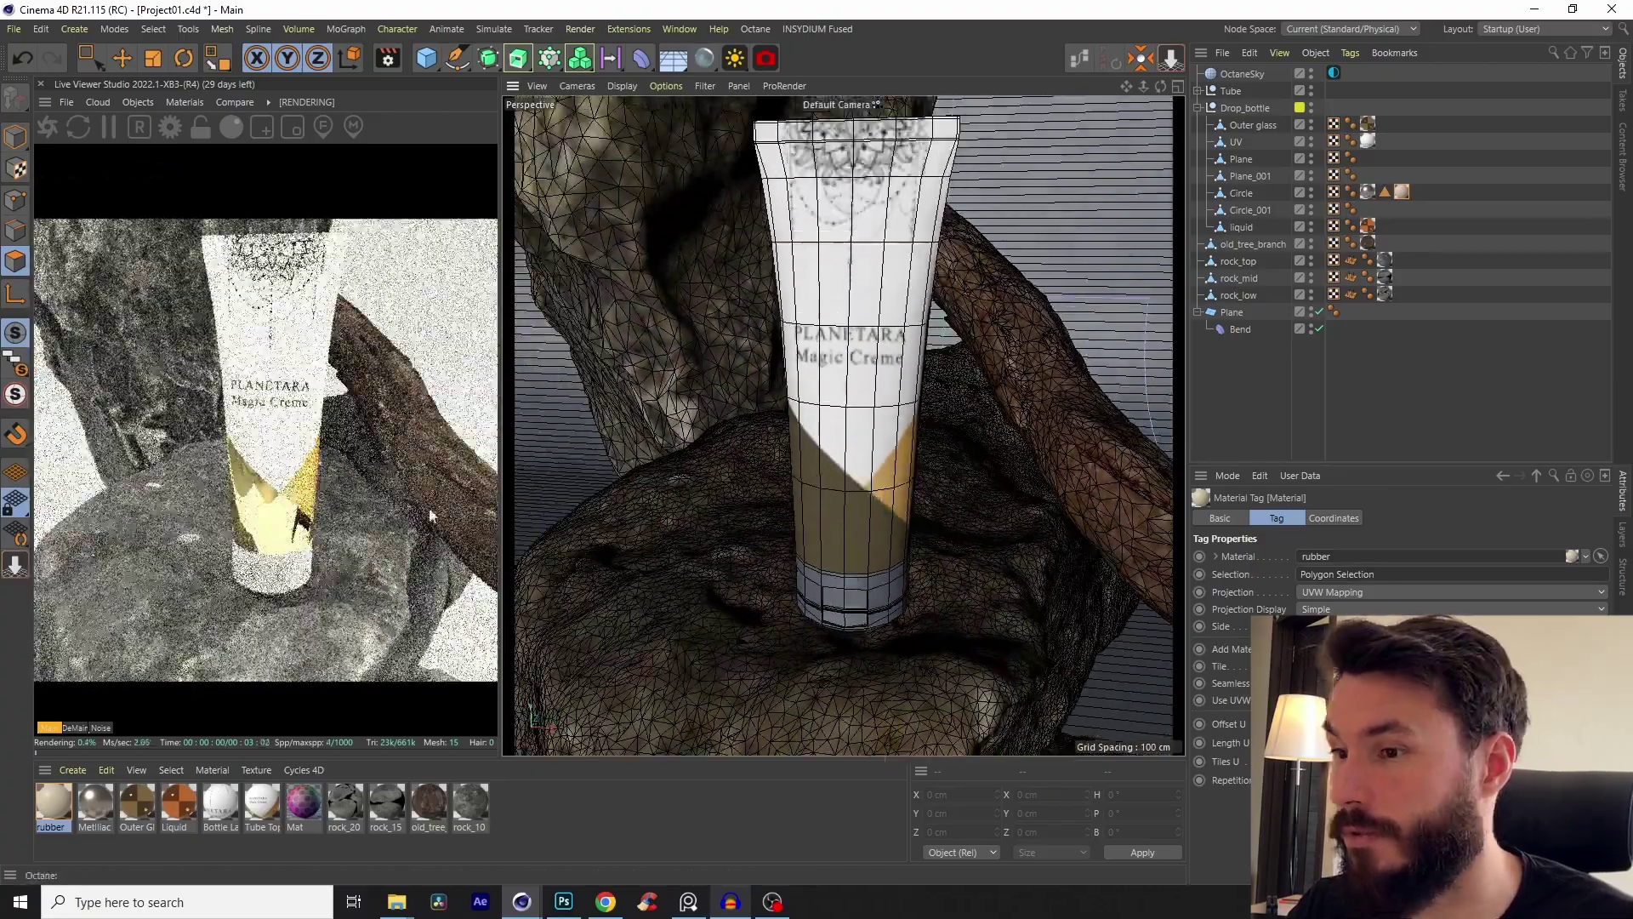
scroll(817, 529, "up", 6)
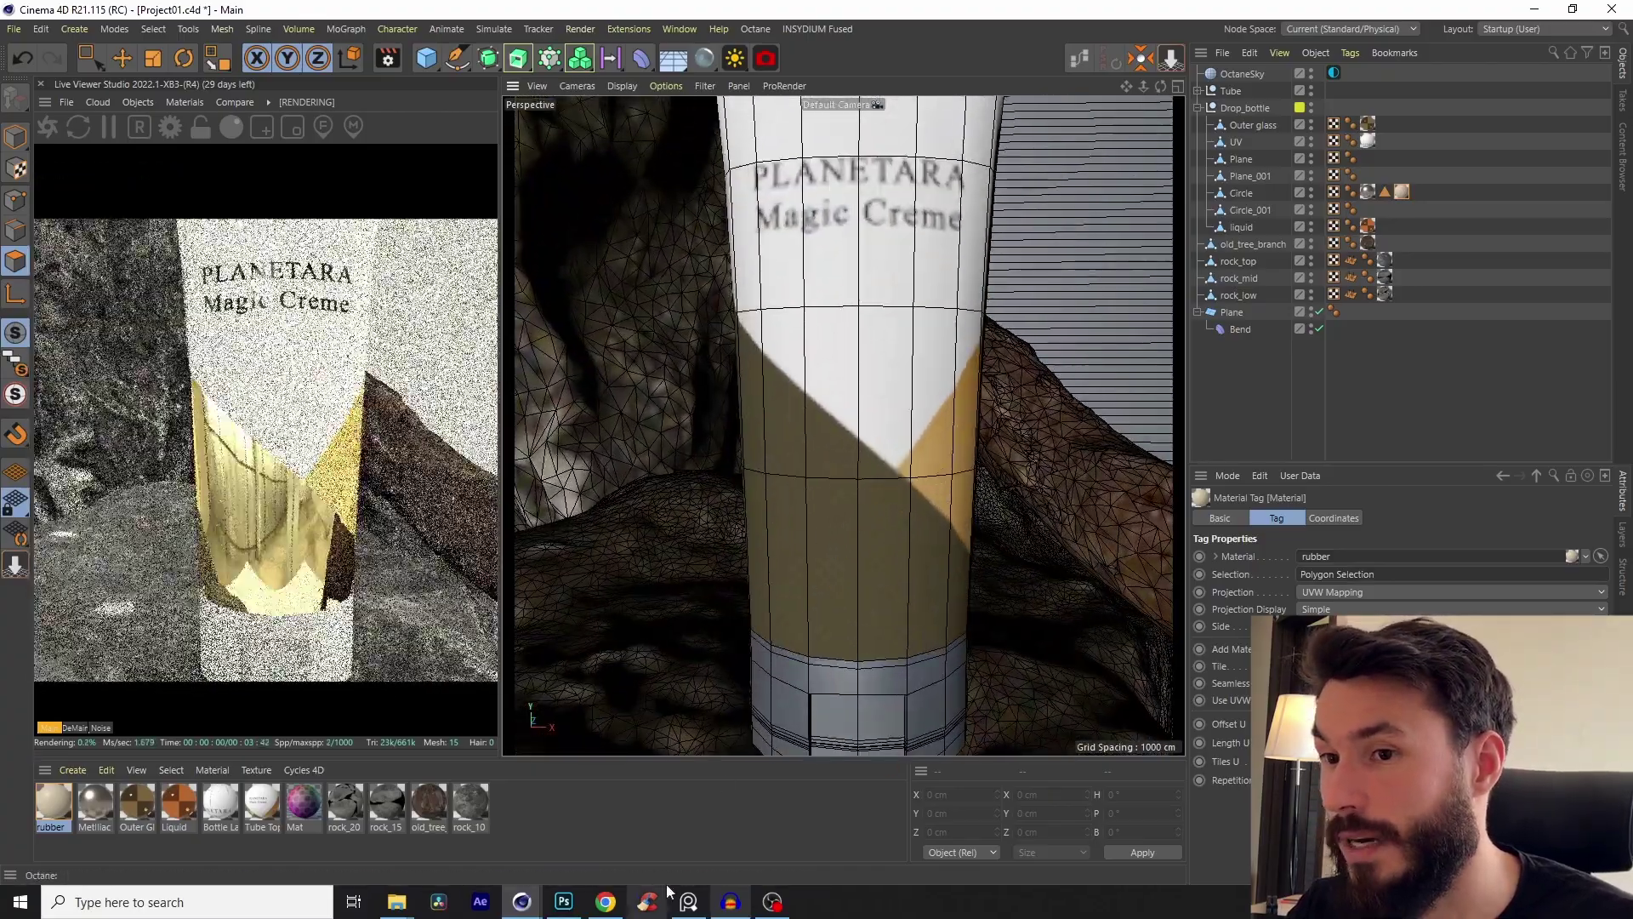
Step: Set the roughness of the gold sub material in the Tube Top material to about 0.156, and close the node editor
left_click(688, 901)
left_click(687, 905)
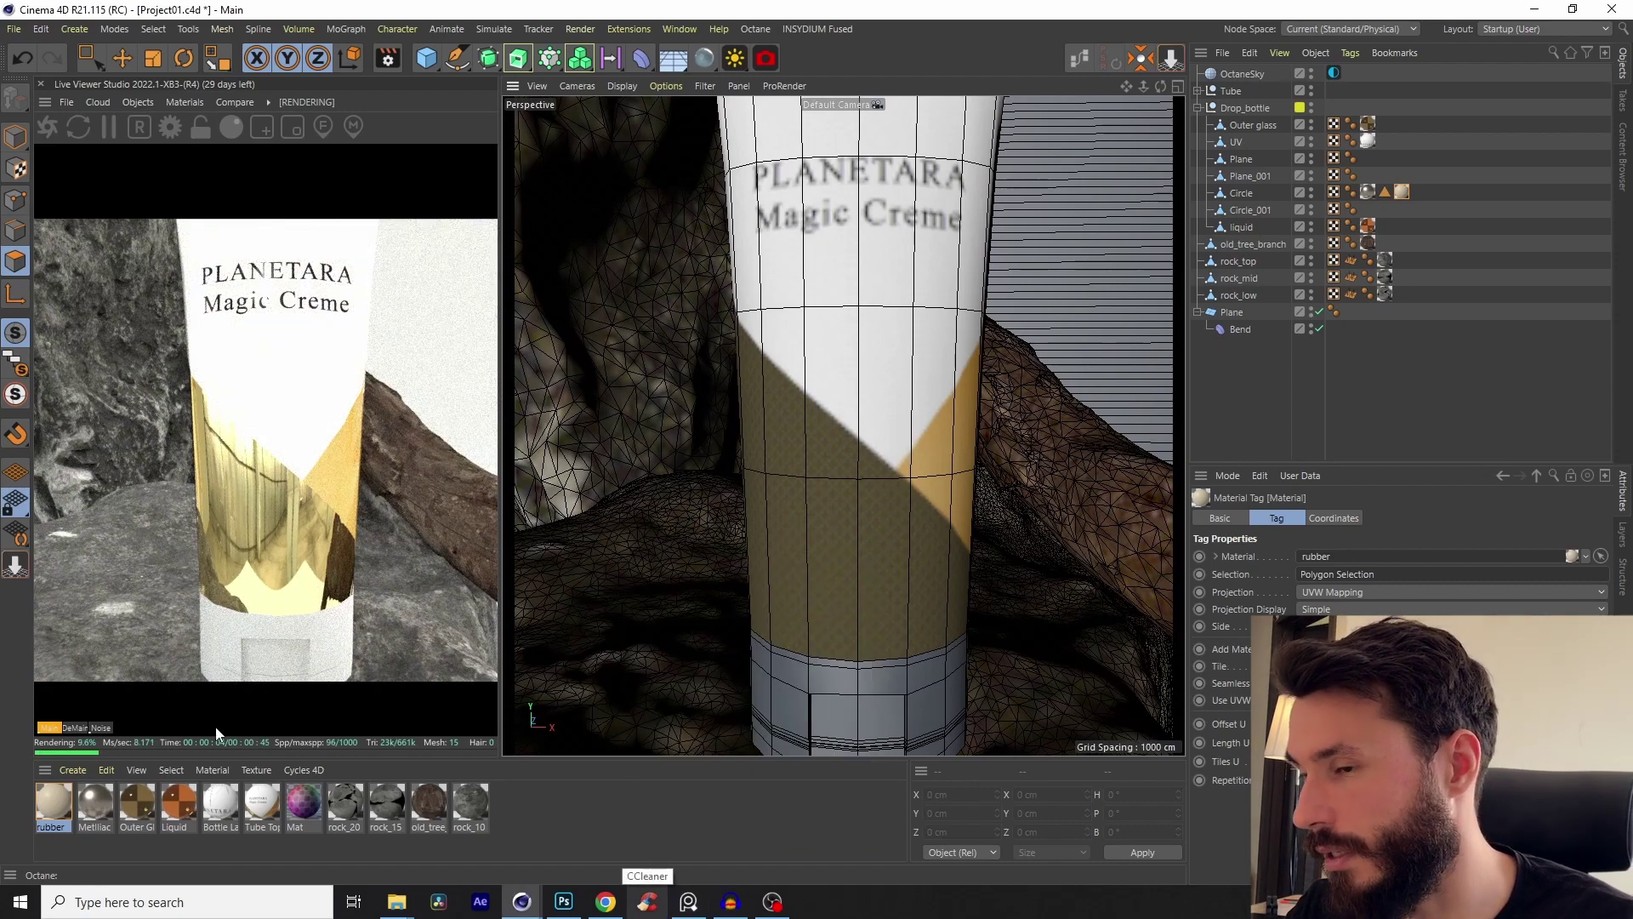
double_click(260, 805)
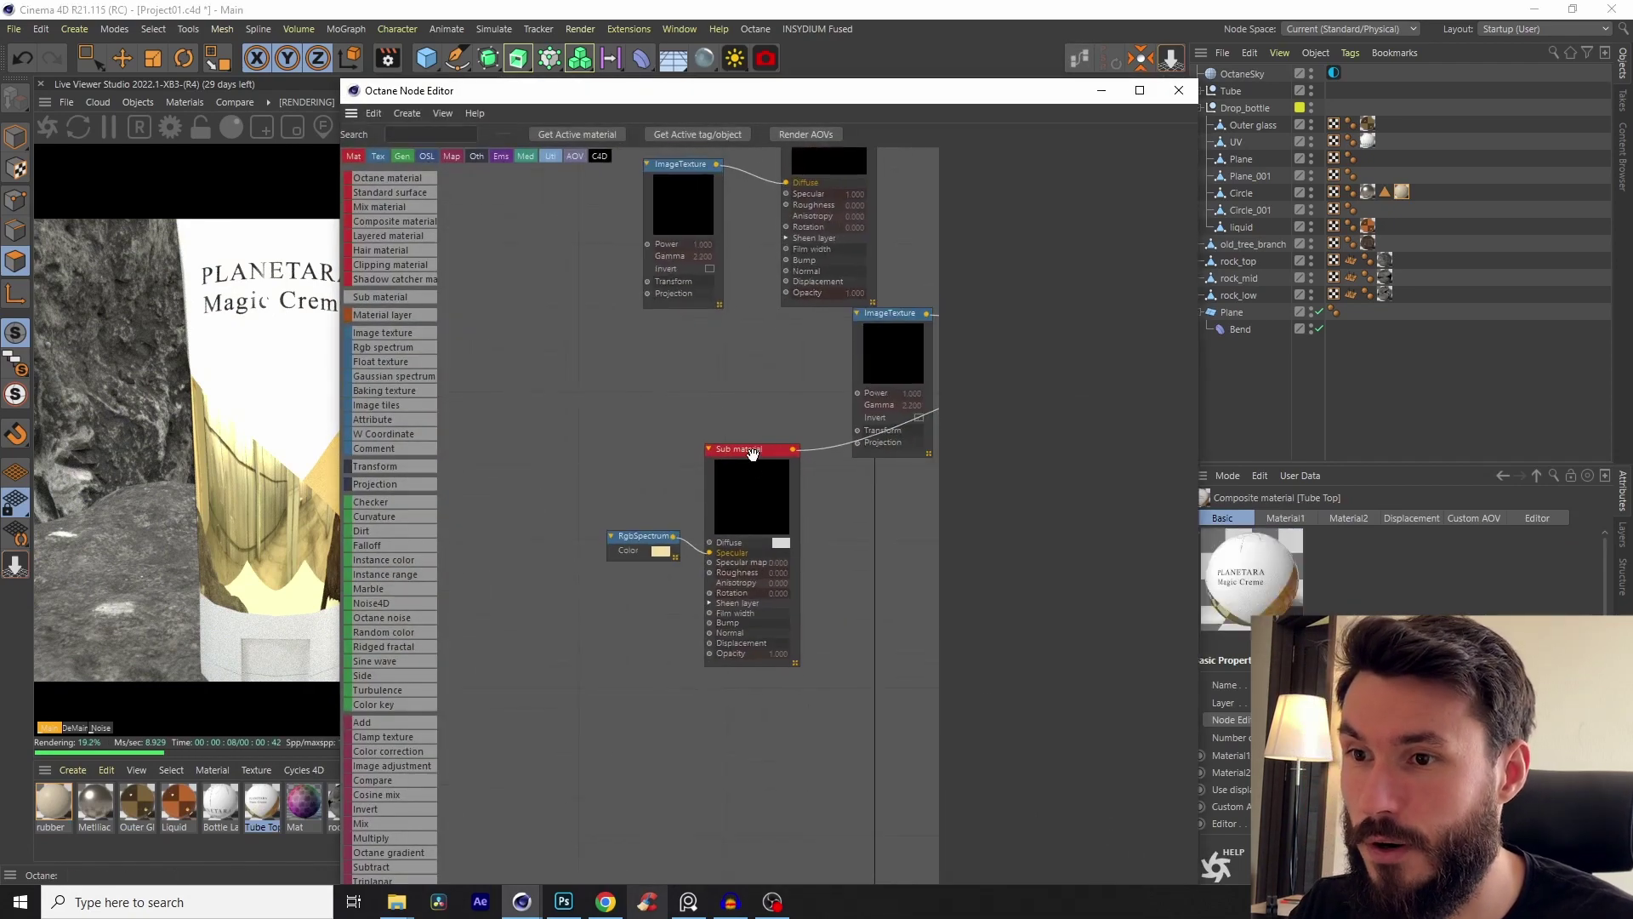
left_click(752, 451)
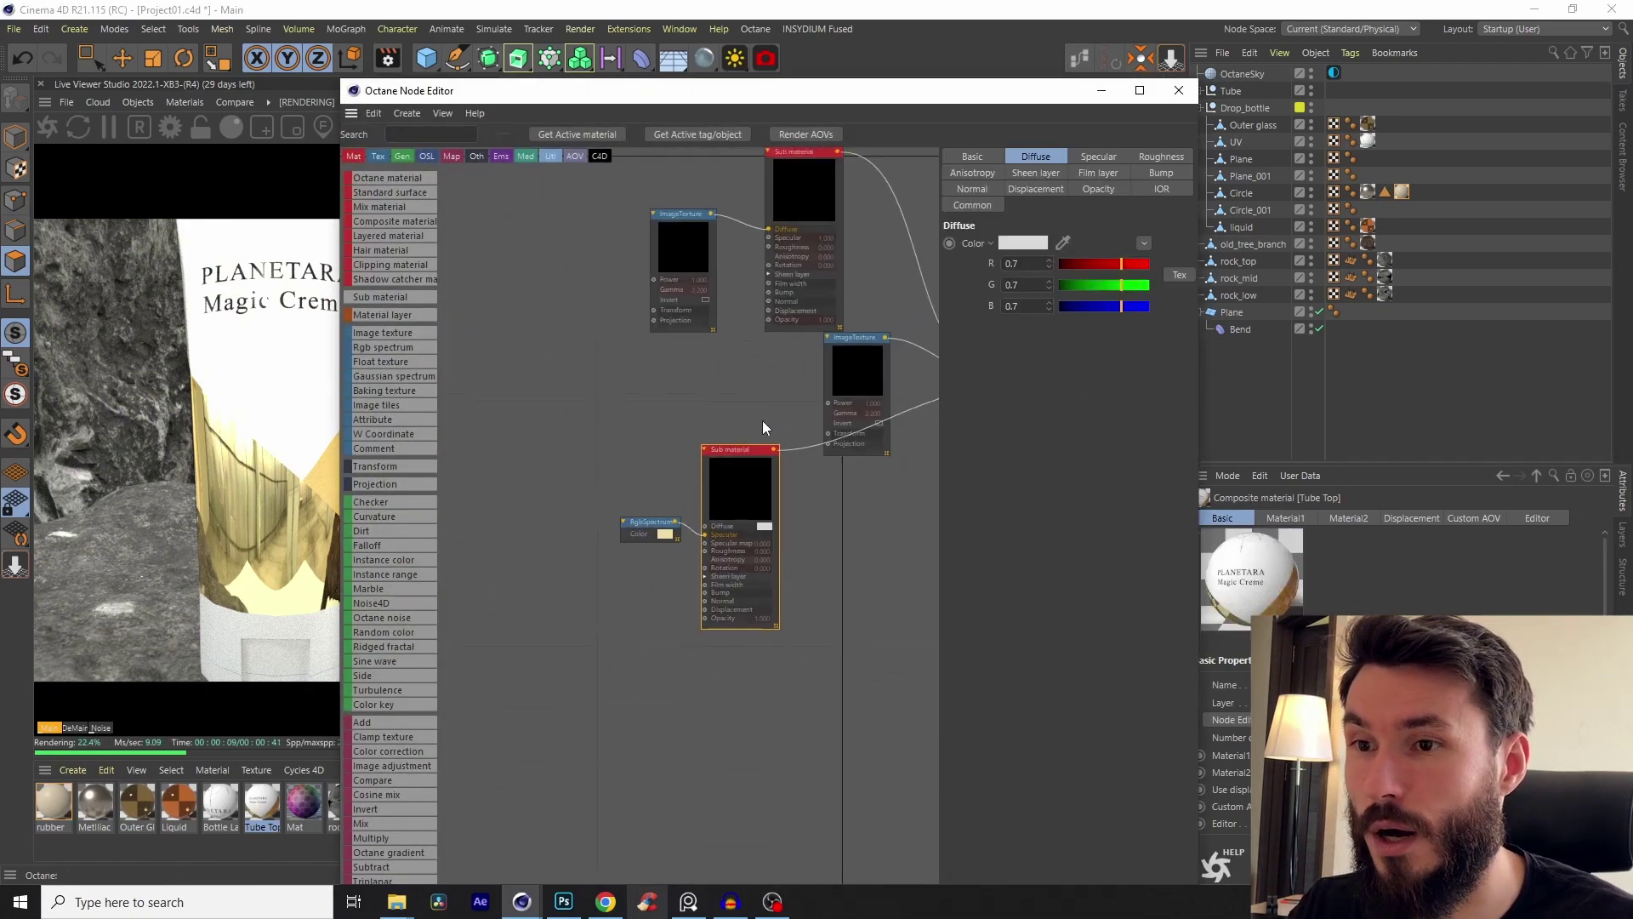
middle_click_drag(759, 422, 700, 450)
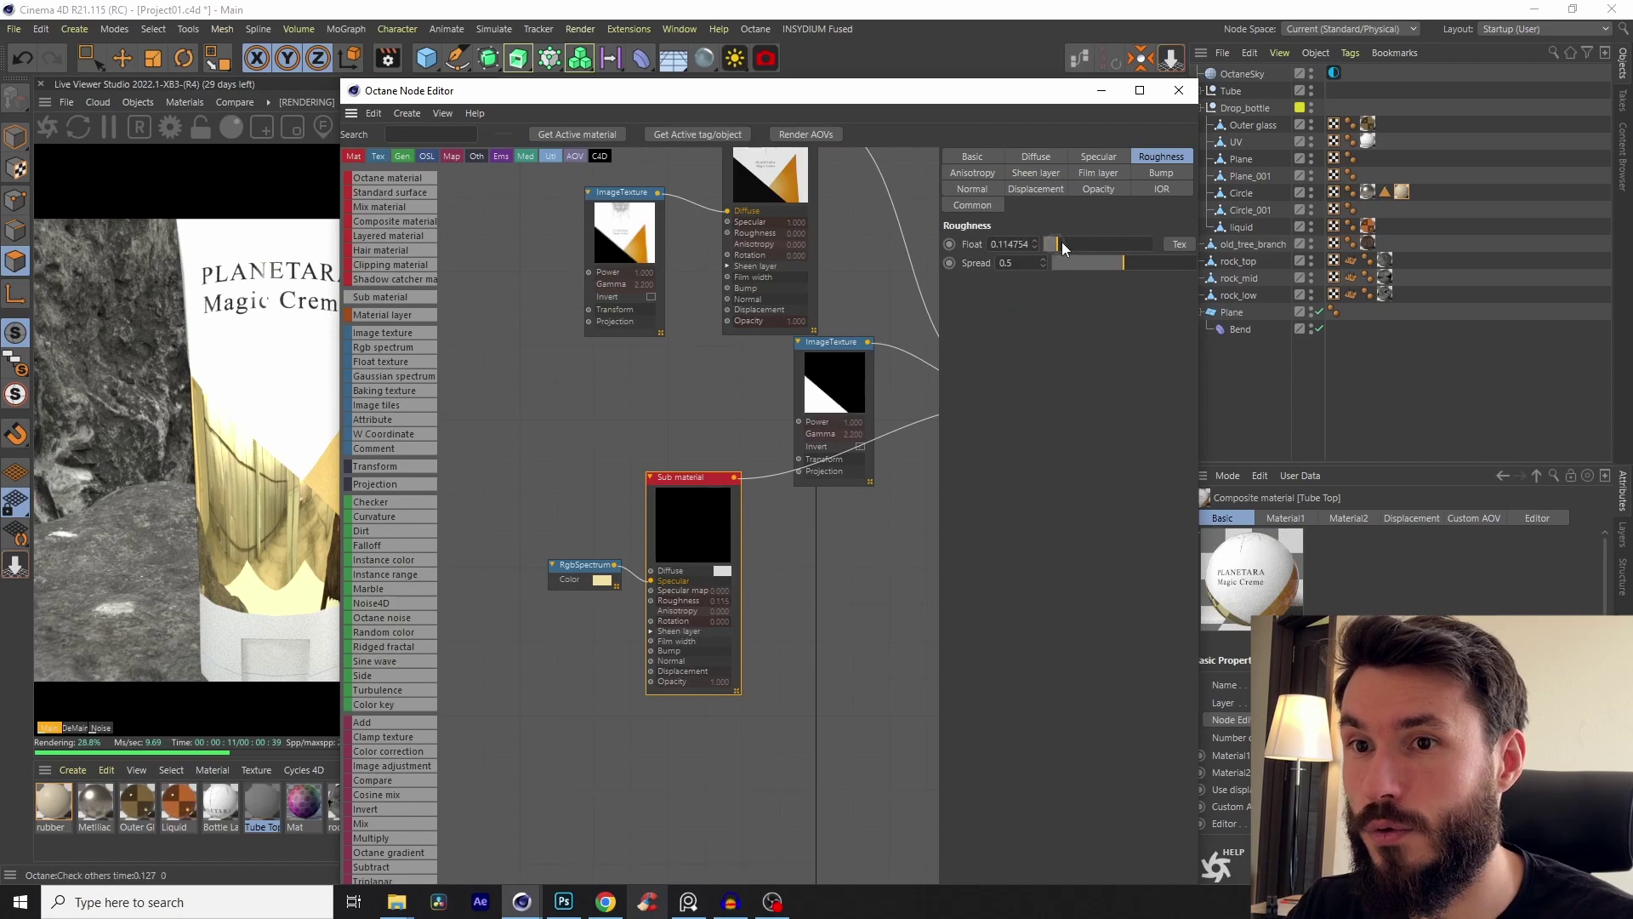
left_click_drag(1062, 242, 1063, 245)
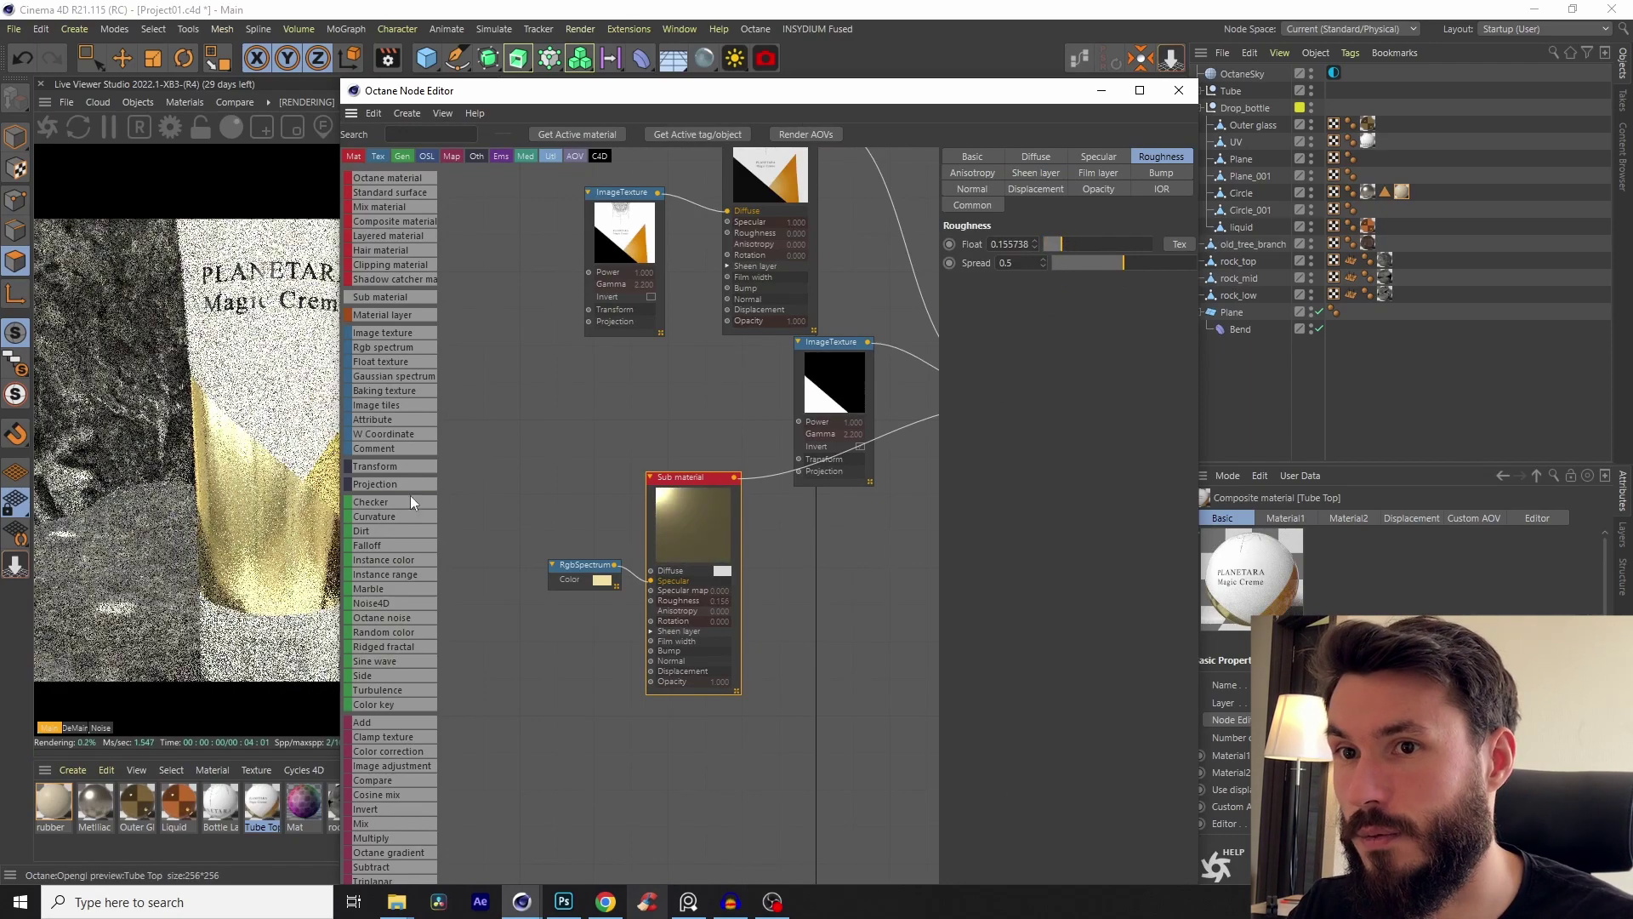
left_click(1099, 100)
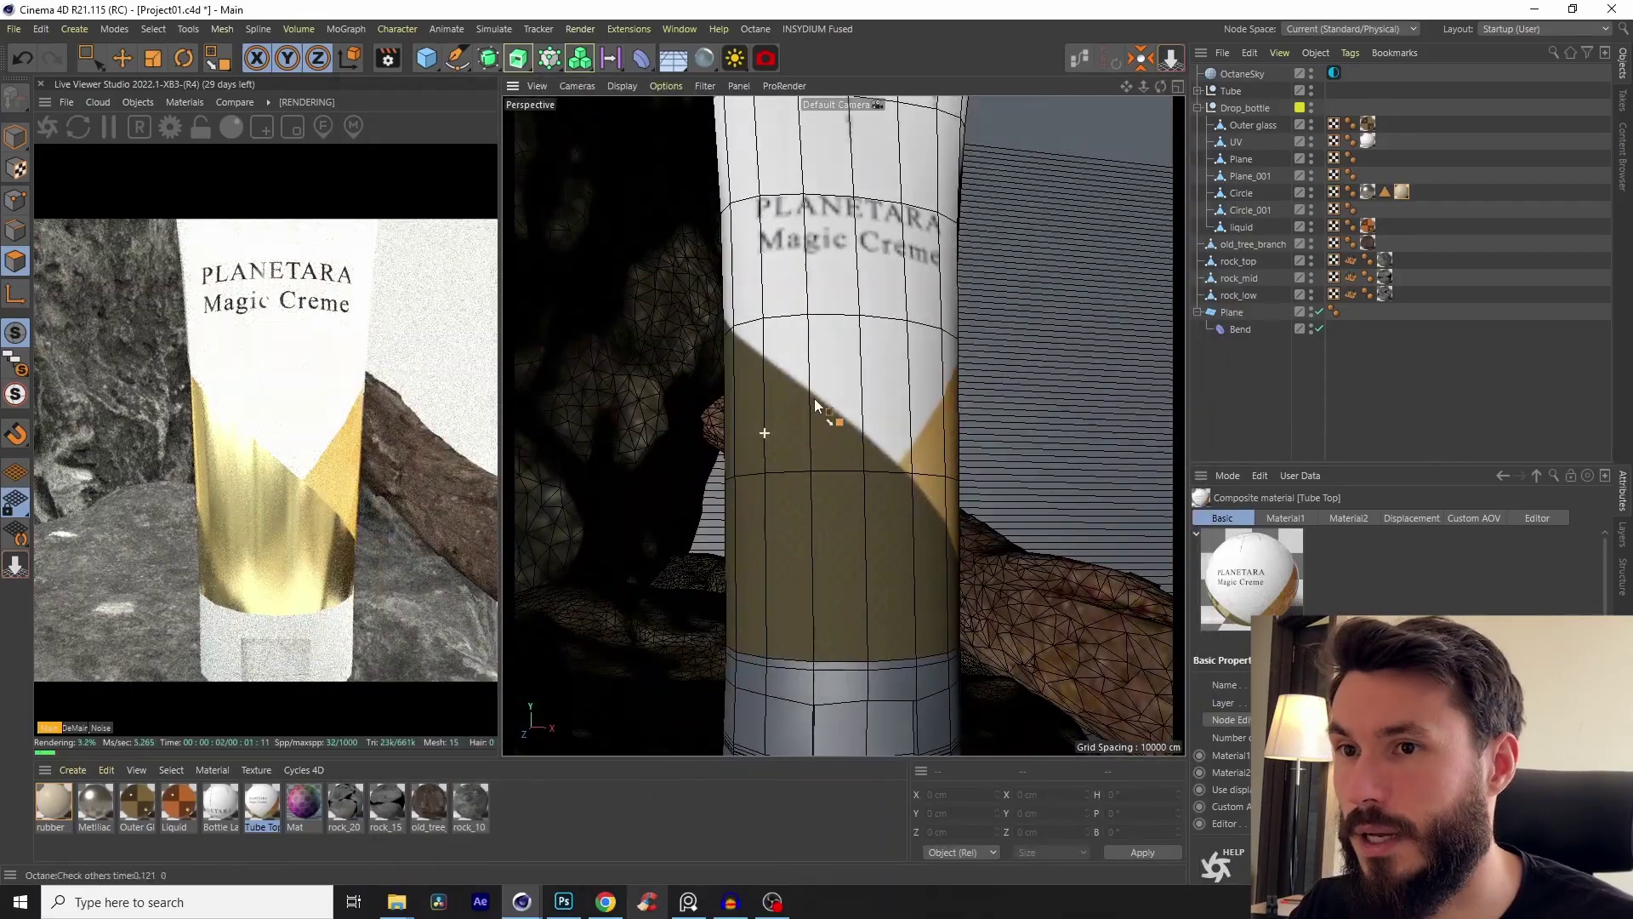
scroll(859, 460, "down", 6)
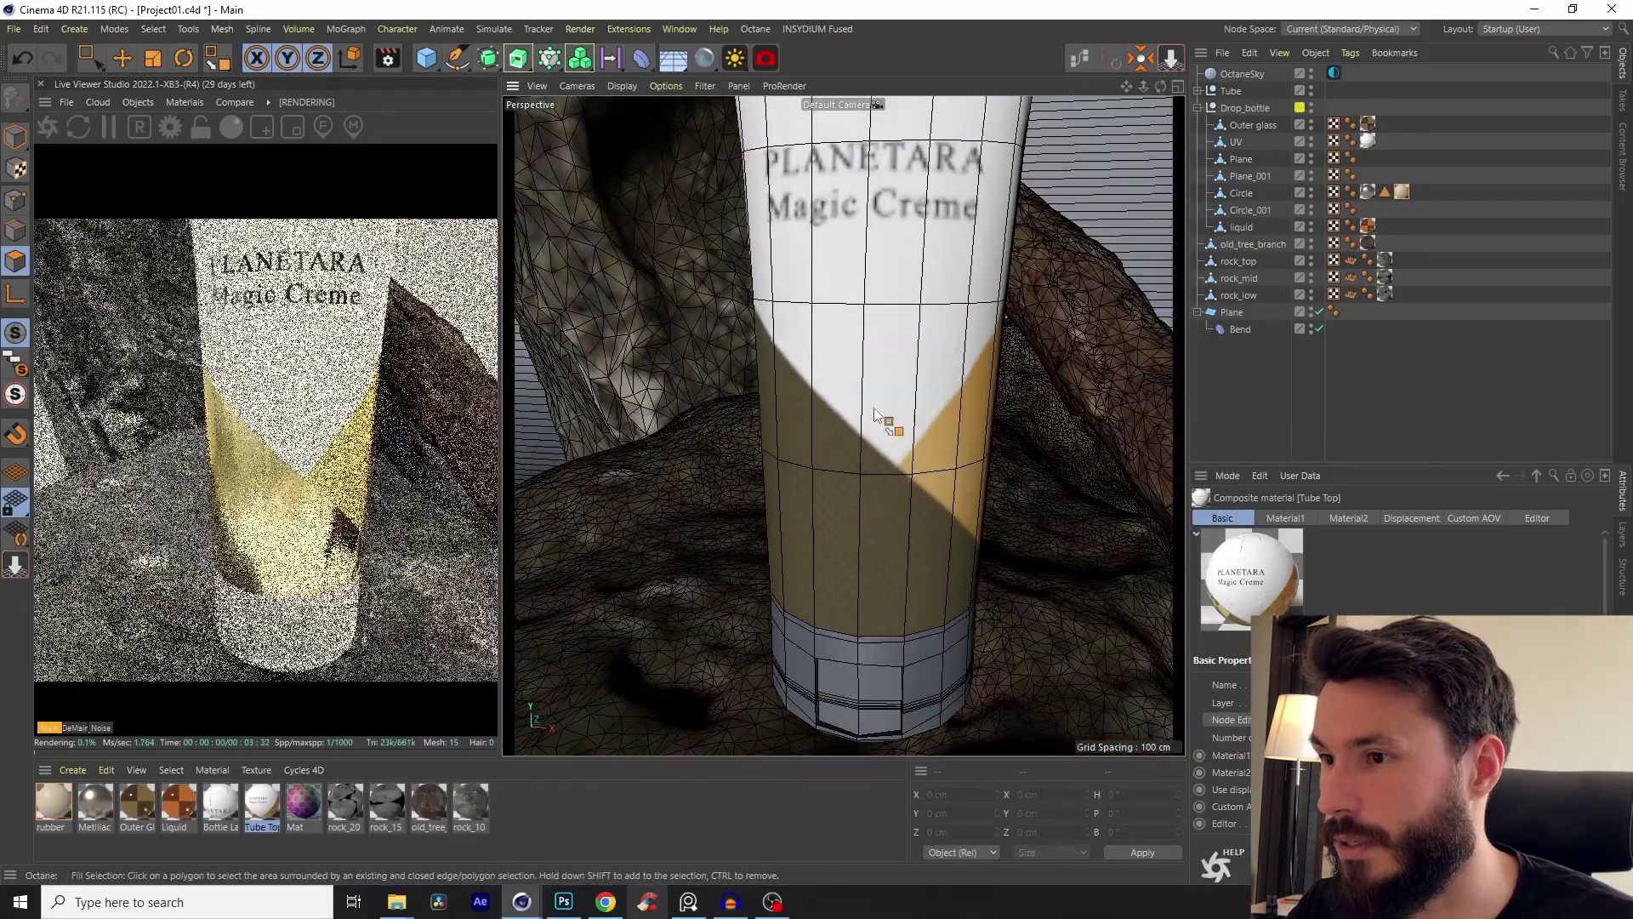
scroll(849, 472, "up", 8)
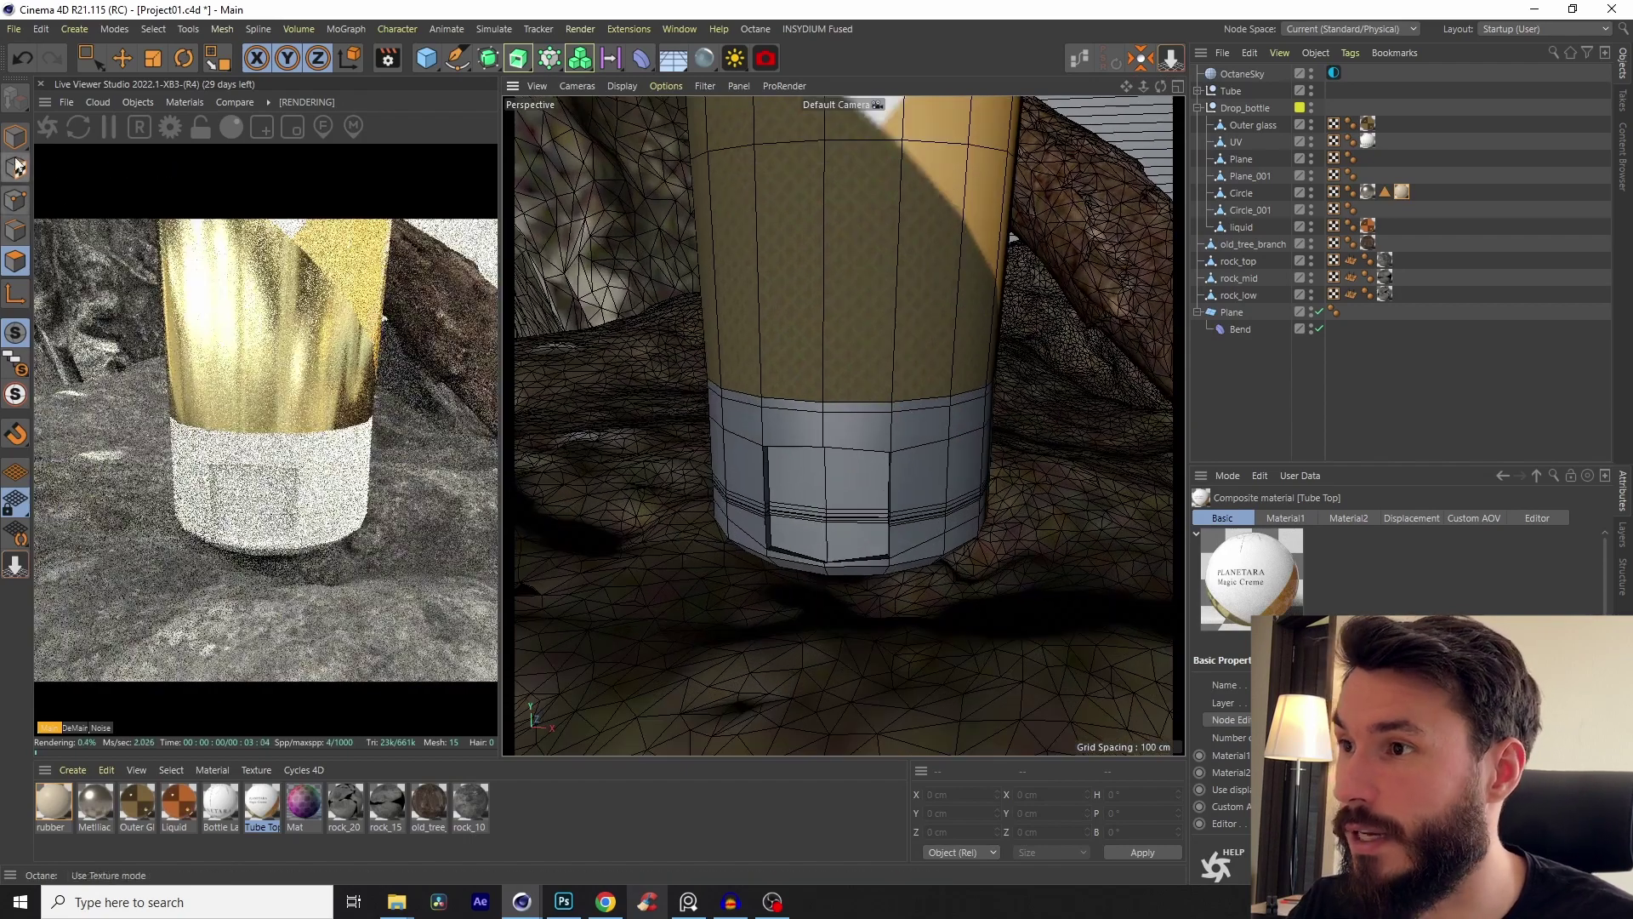
Step: Try the Metlilac material on the tube's cap parts top_base and low_base
key("e")
left_click(910, 481)
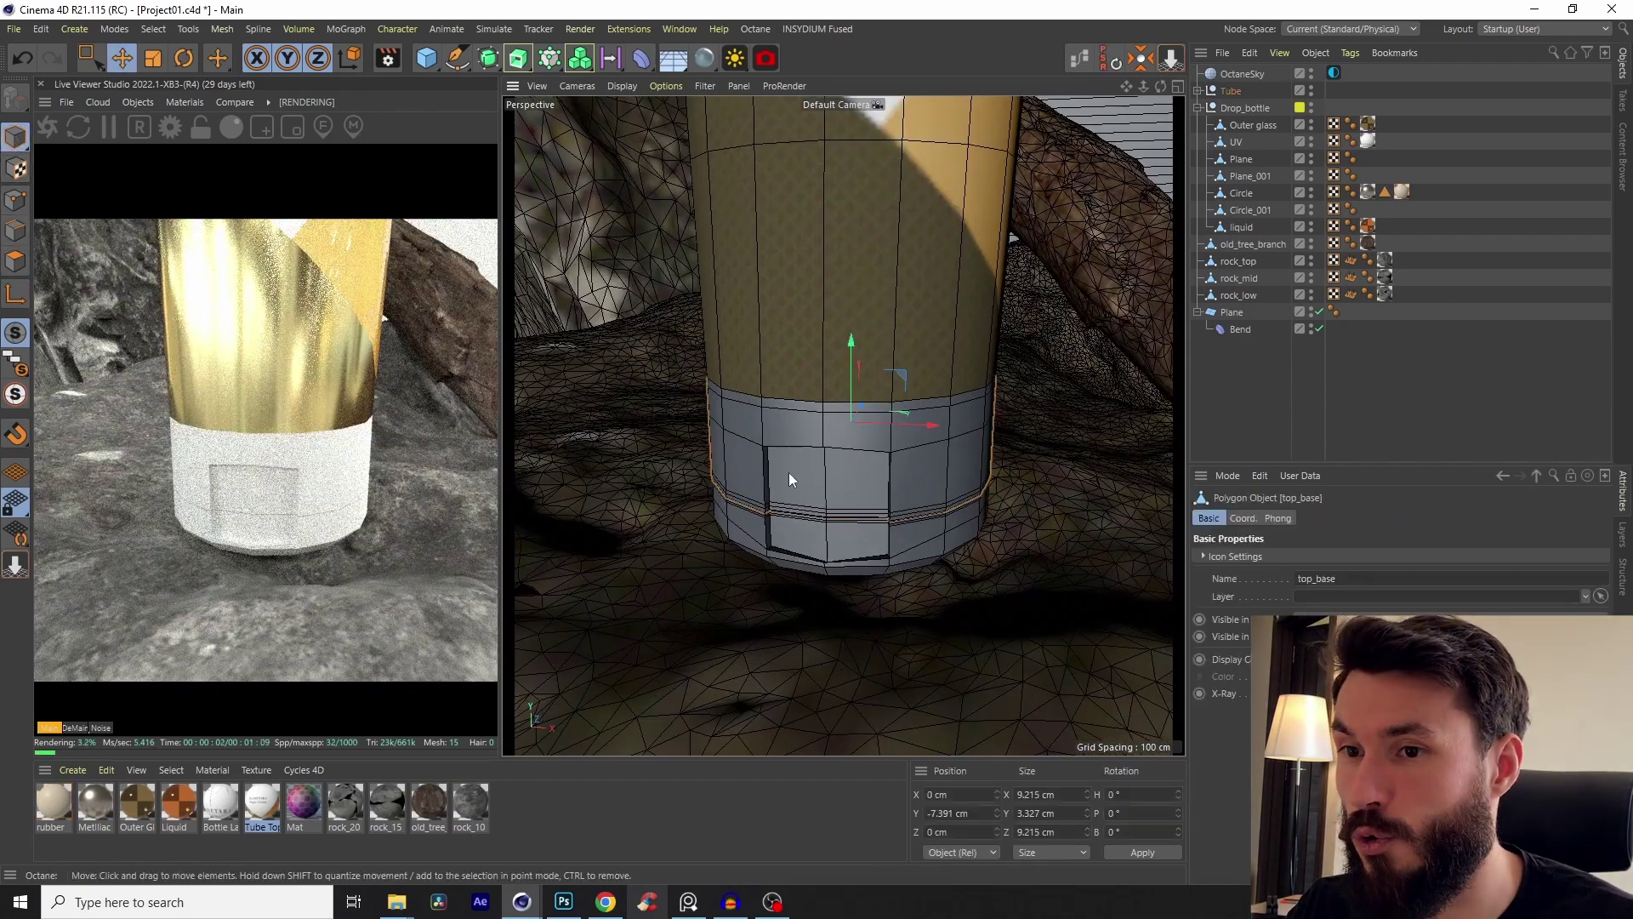
left_click(1199, 91)
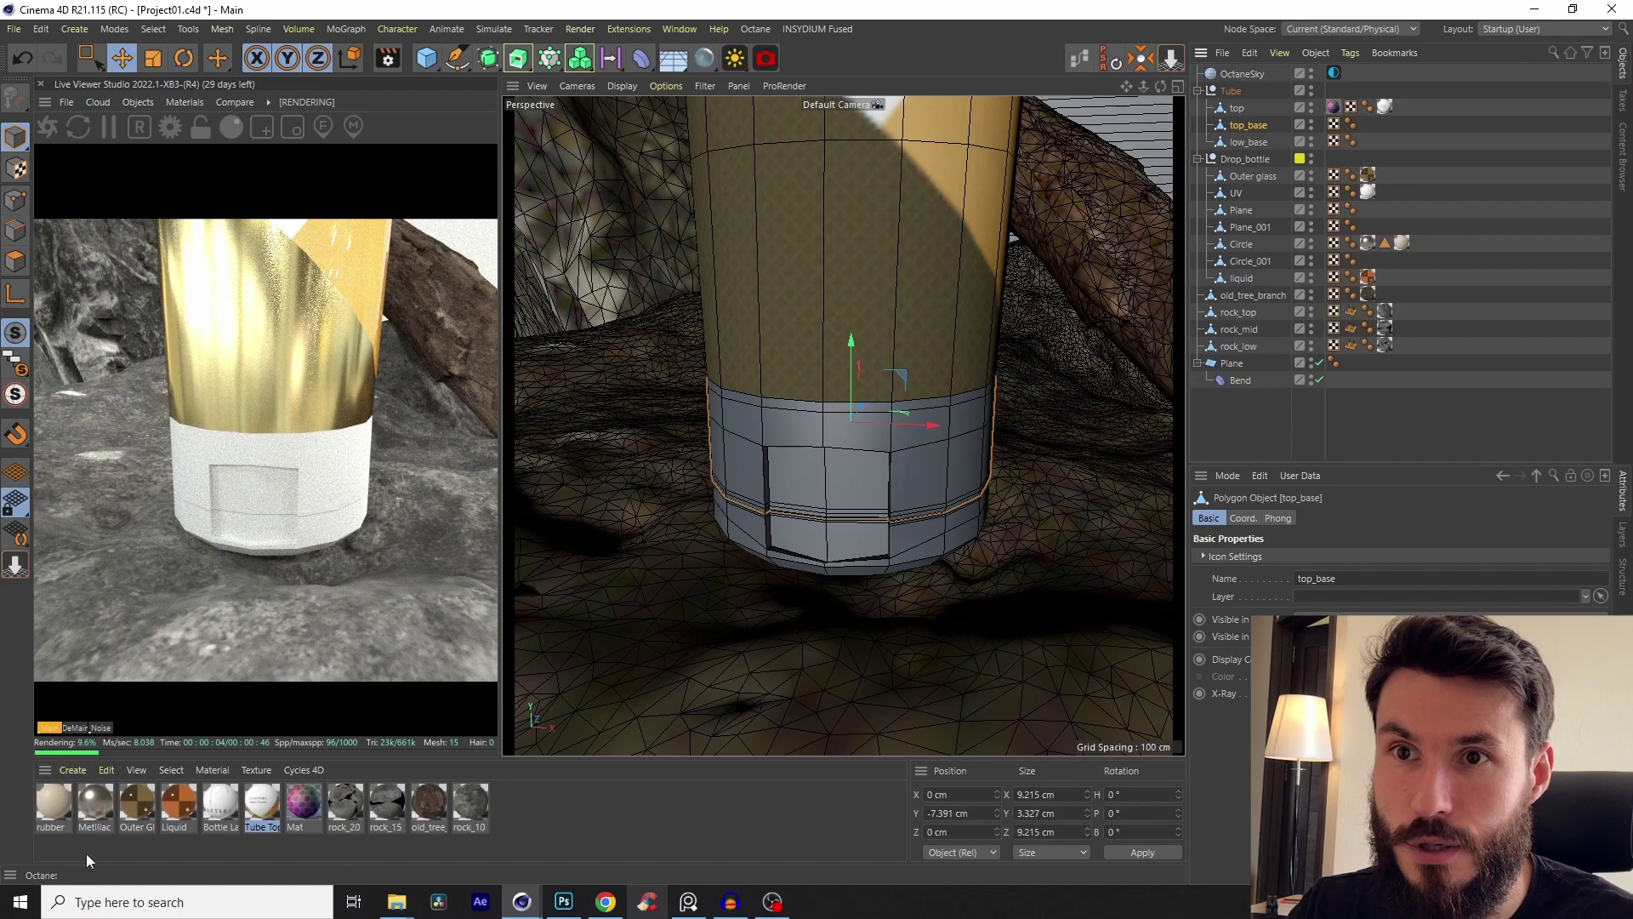
left_click_drag(108, 802, 1233, 134)
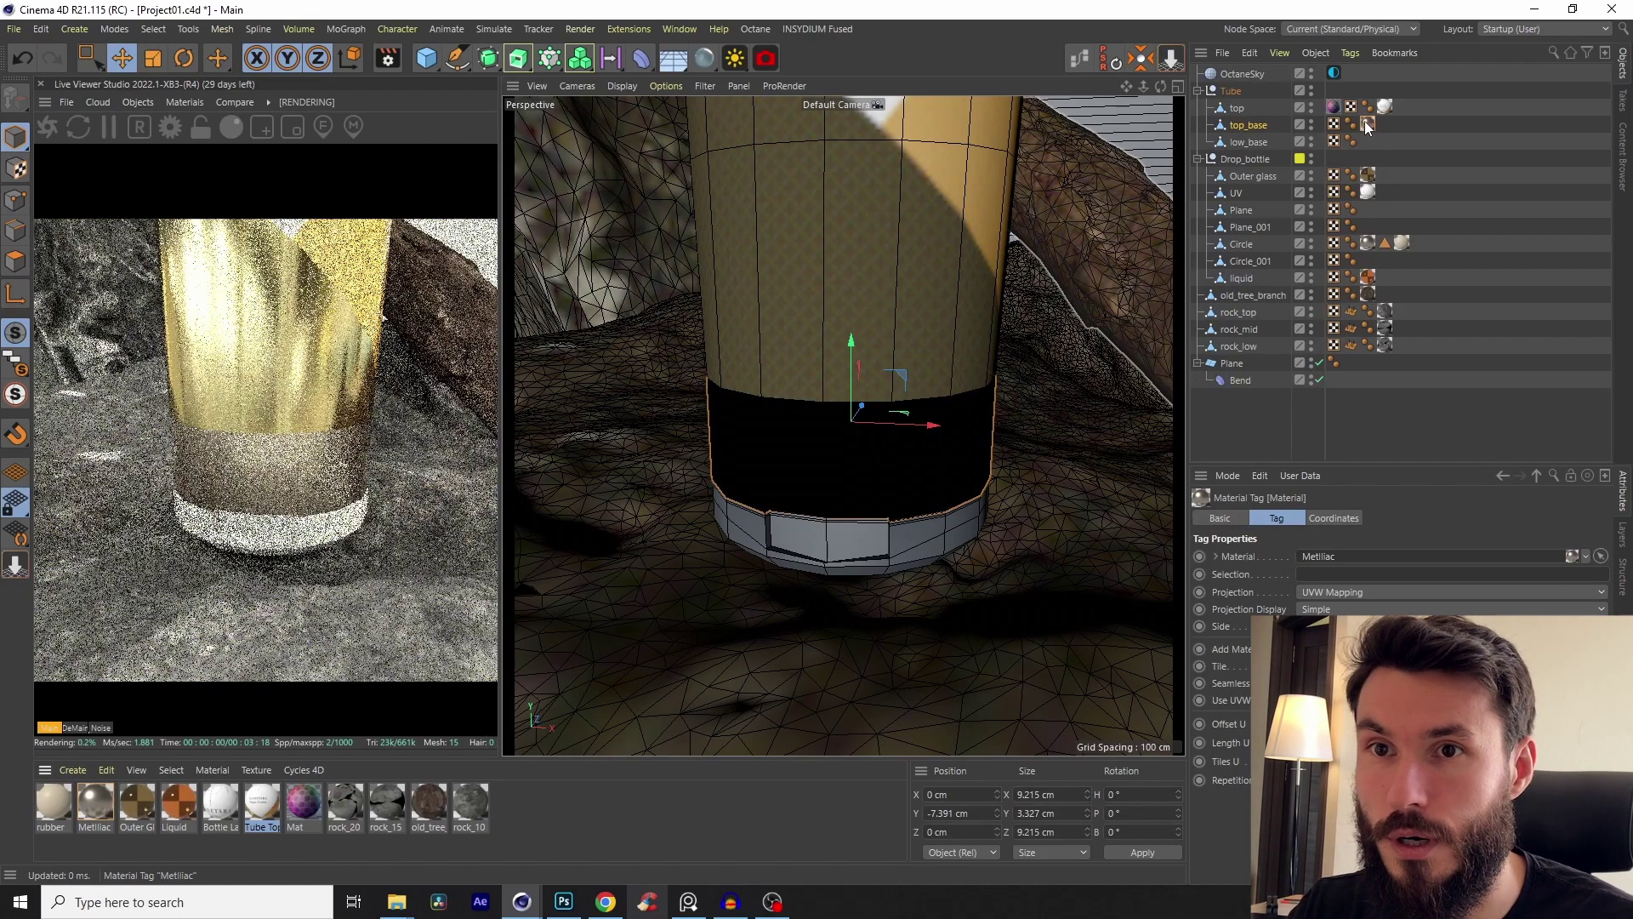
left_click_drag(1366, 125, 1371, 143, "ctrl")
left_click_drag(886, 412, 928, 364, "alt")
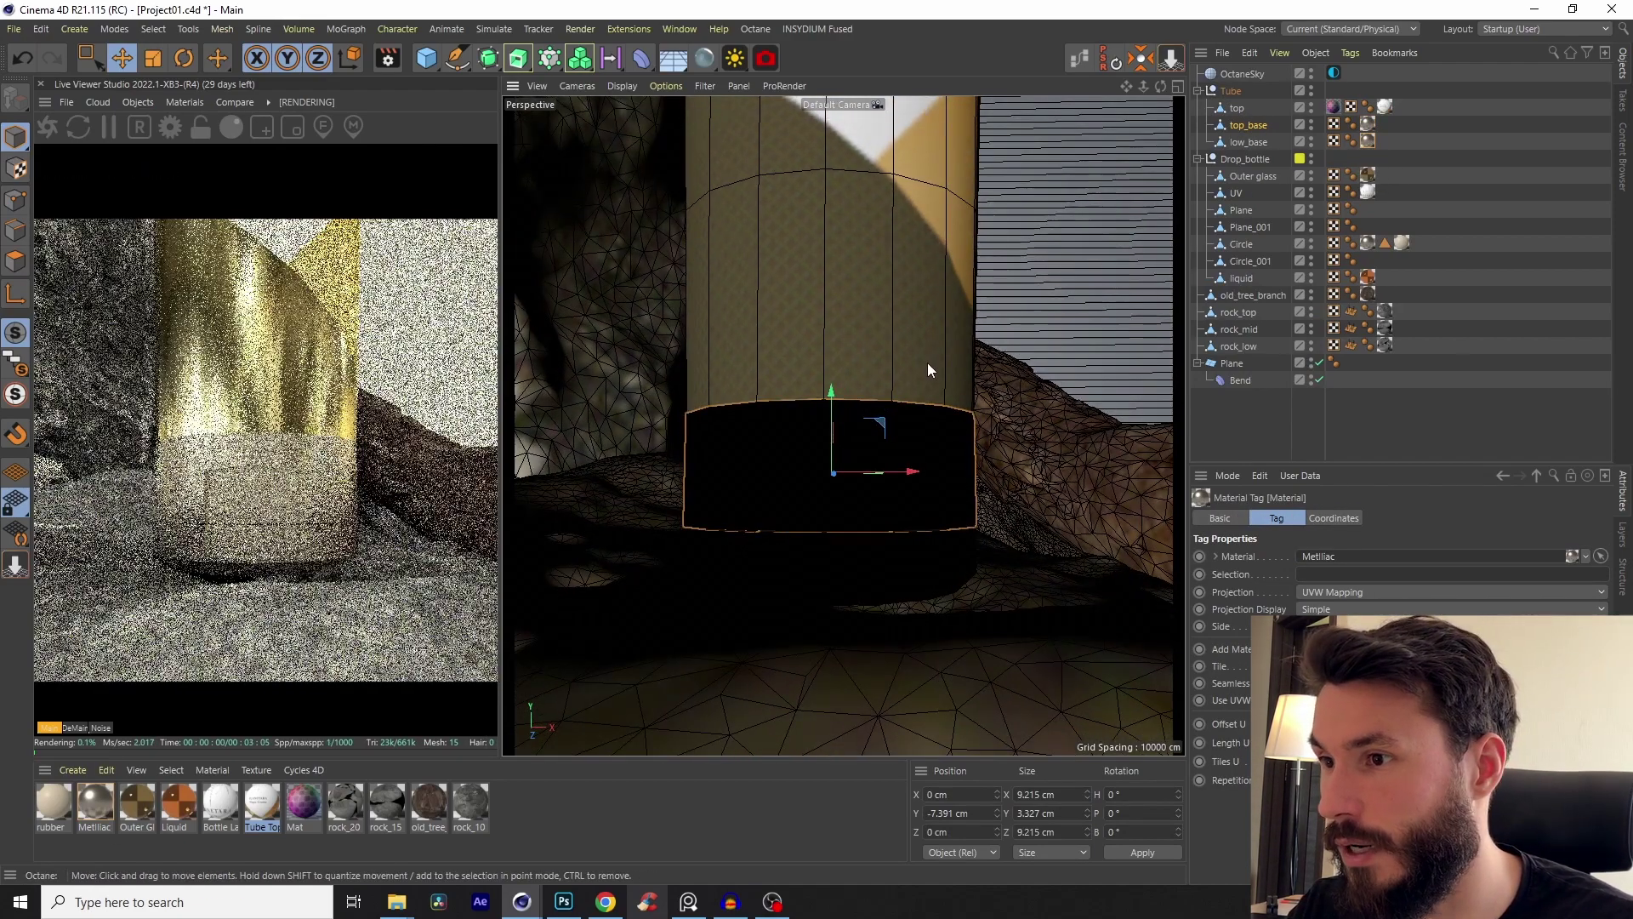
Step: Replace Metlilac with the rubber material on top_base and low_base, and put the Tube group under a Subdivision Surface
left_click_drag(1369, 130, 1399, 145)
key("Delete")
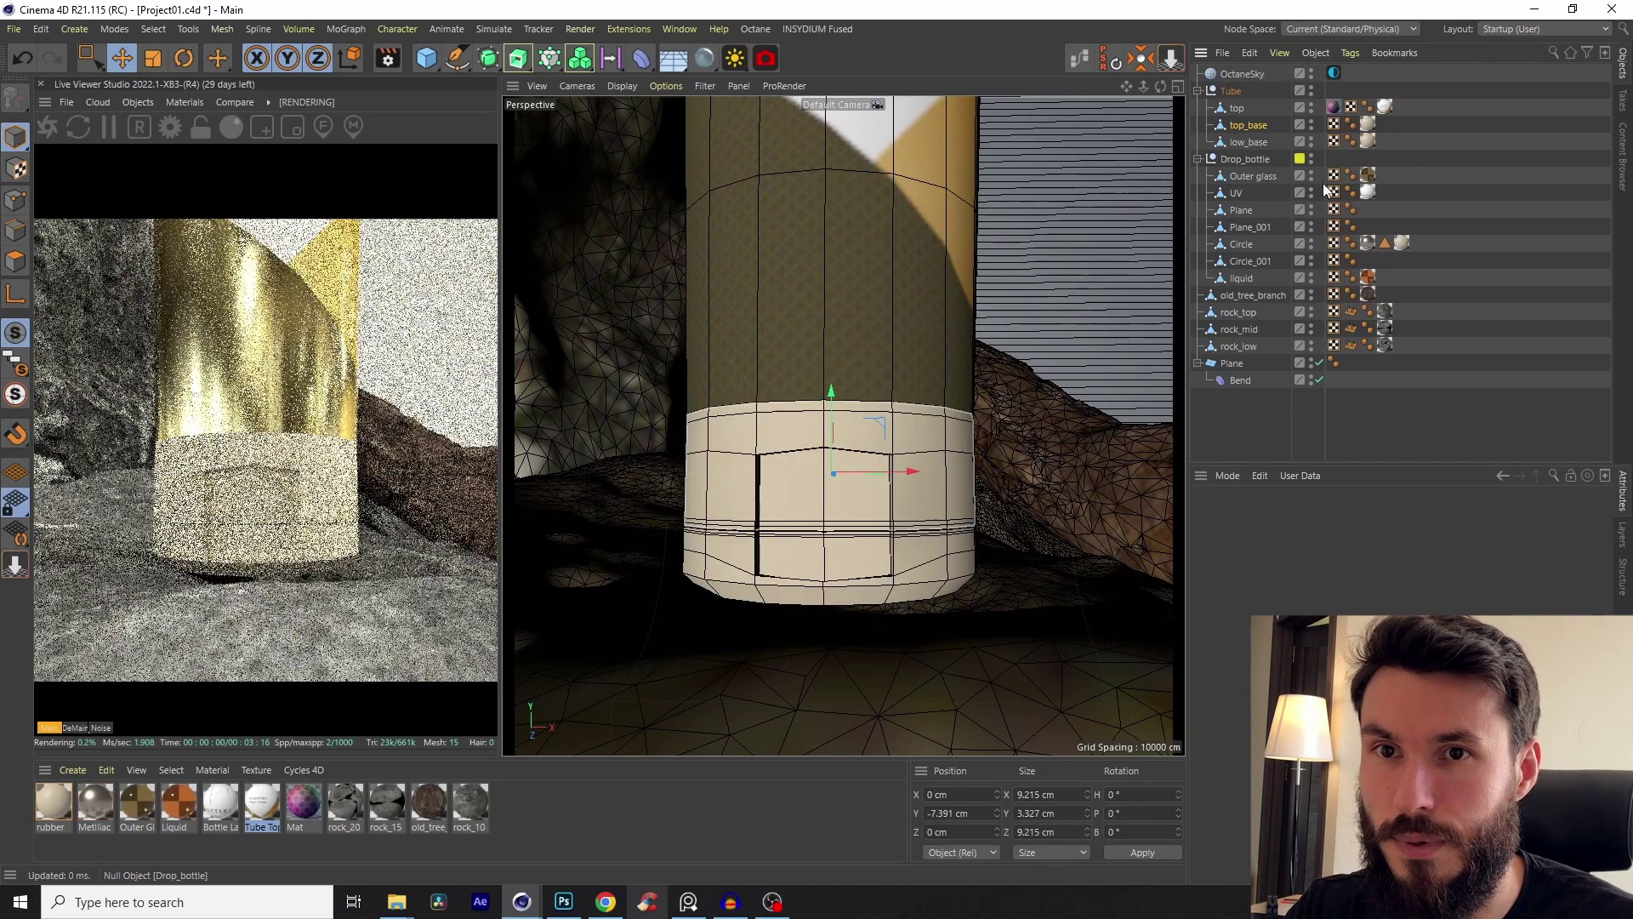
left_click(1233, 91)
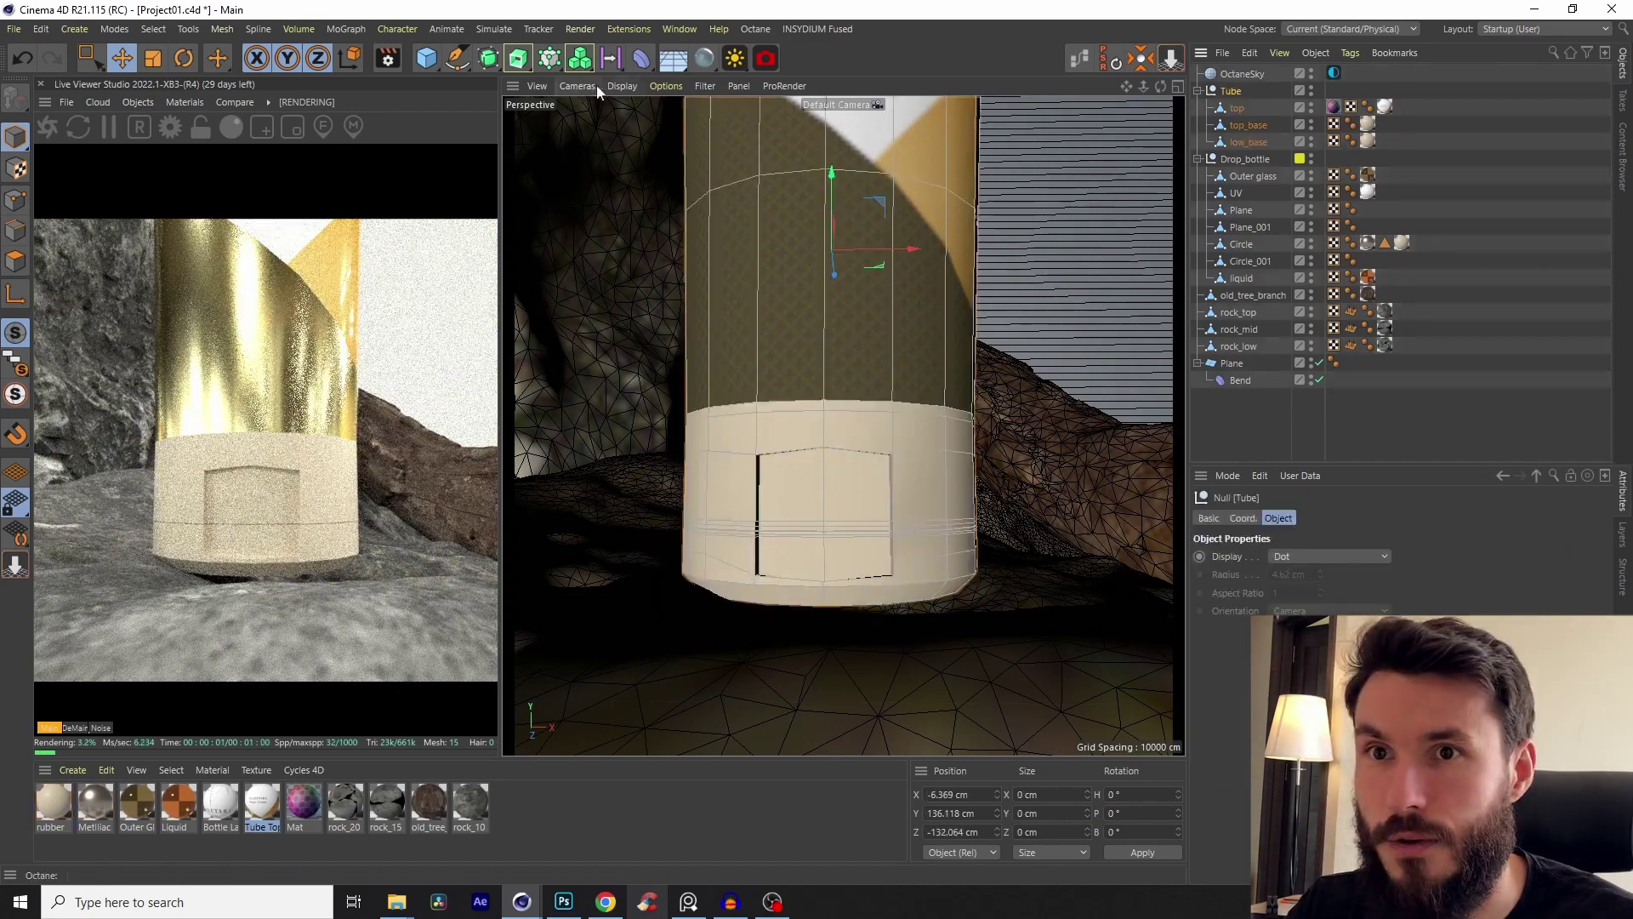
left_click(517, 60, "alt")
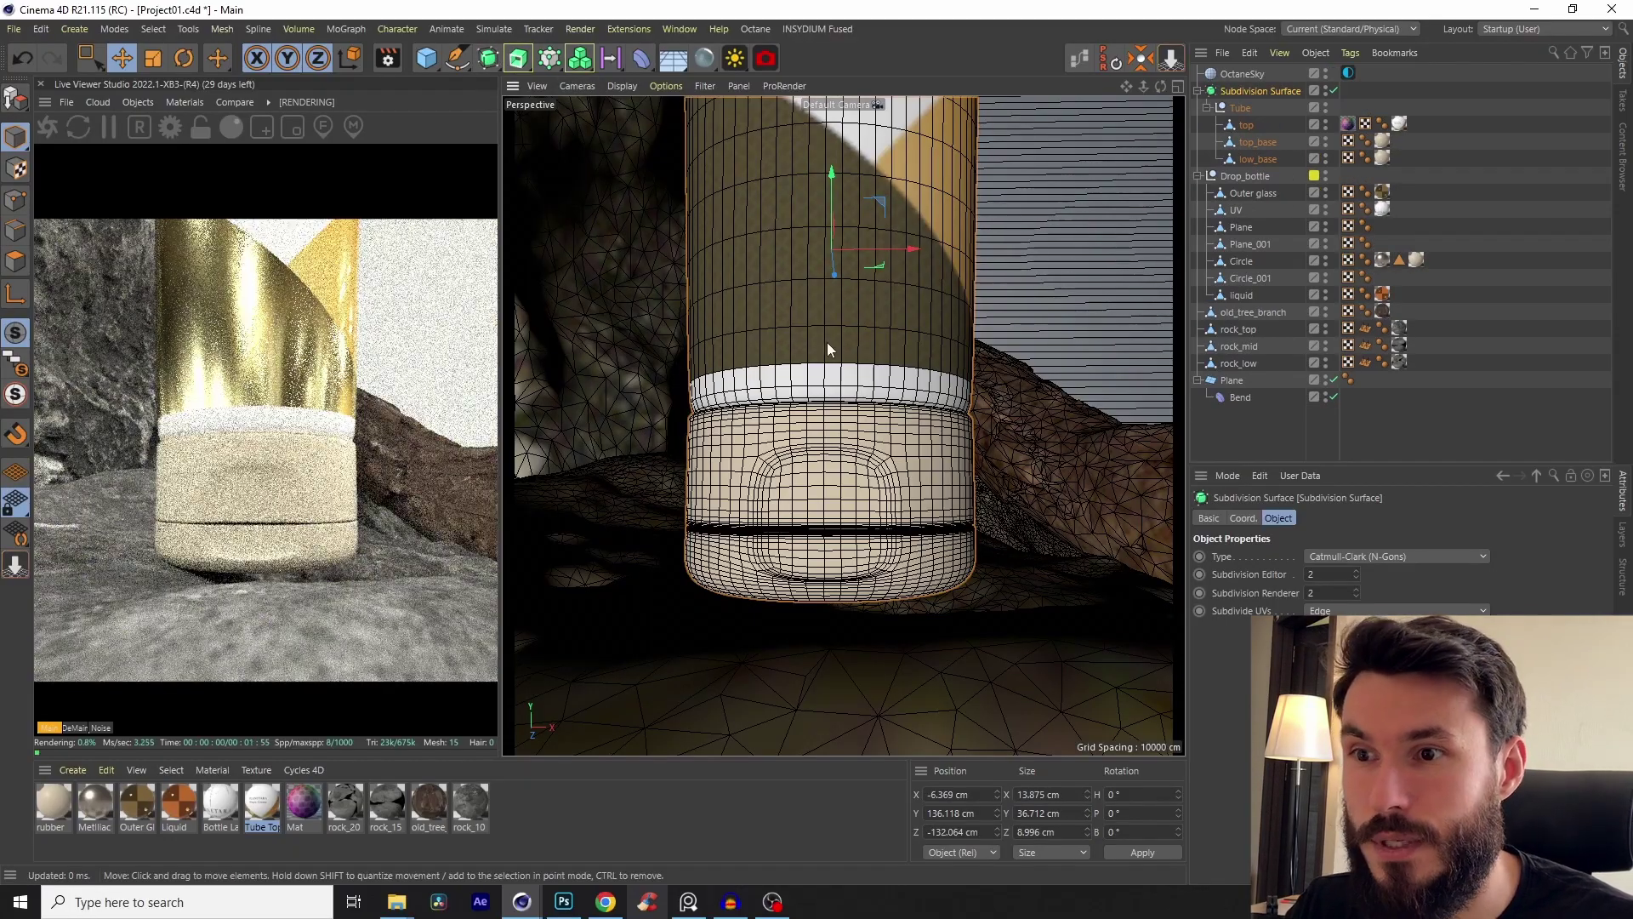
Step: Check the smoothed tube from a distance and up close around the cap and the band above it
scroll(833, 425, "down", 6)
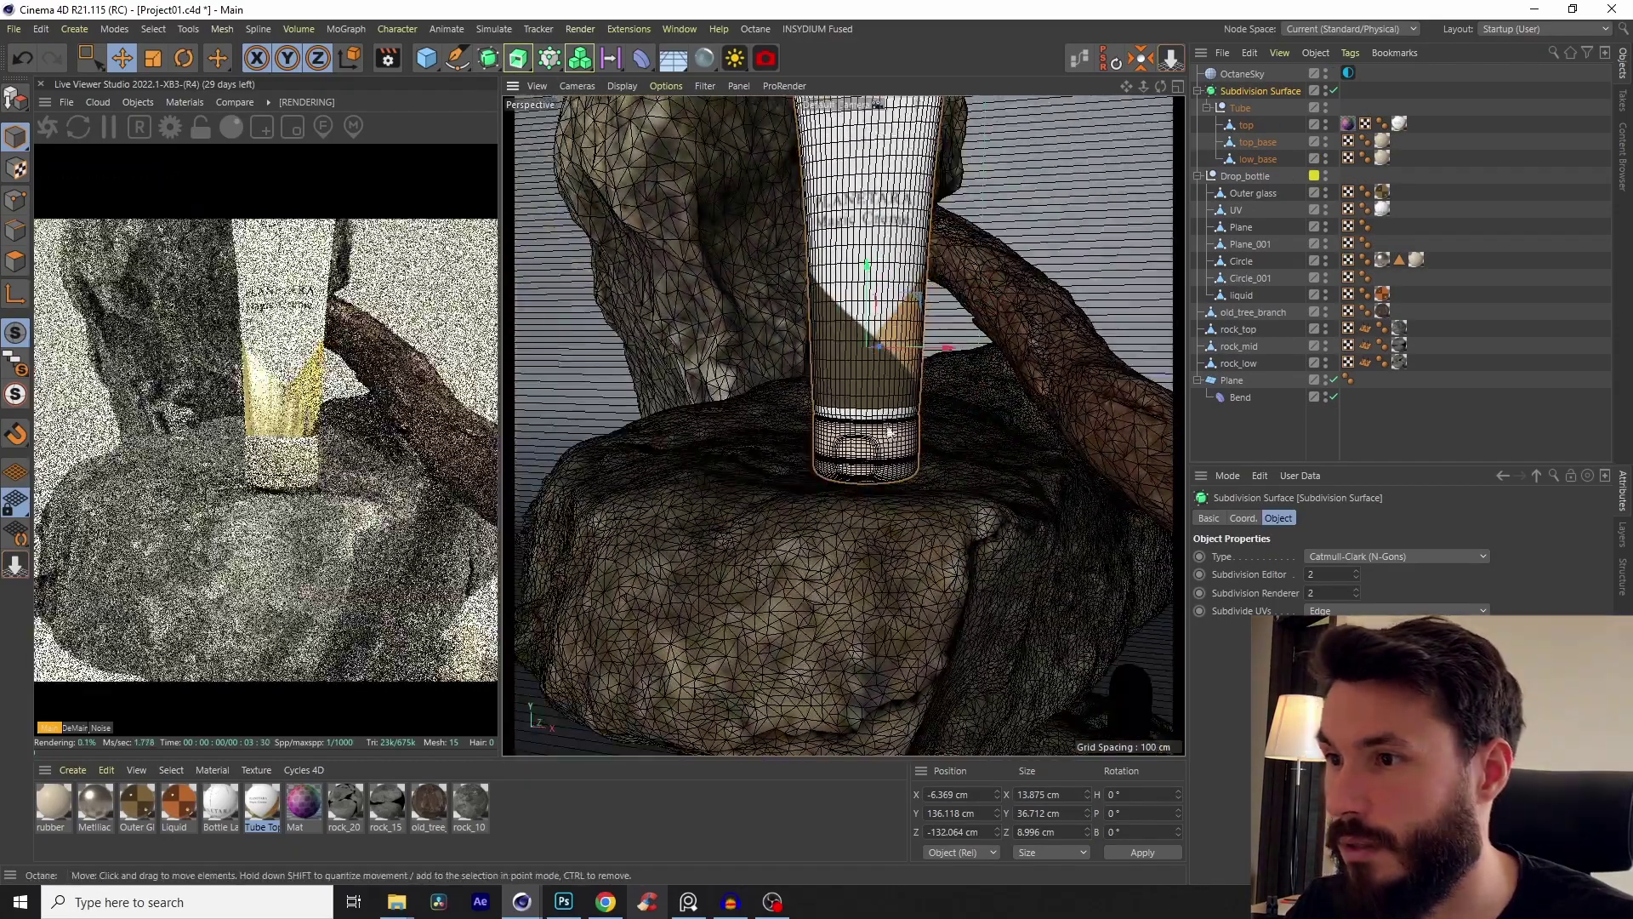
scroll(889, 433, "down", 6)
left_click_drag(876, 430, 876, 417, "alt")
scroll(867, 450, "down", 3)
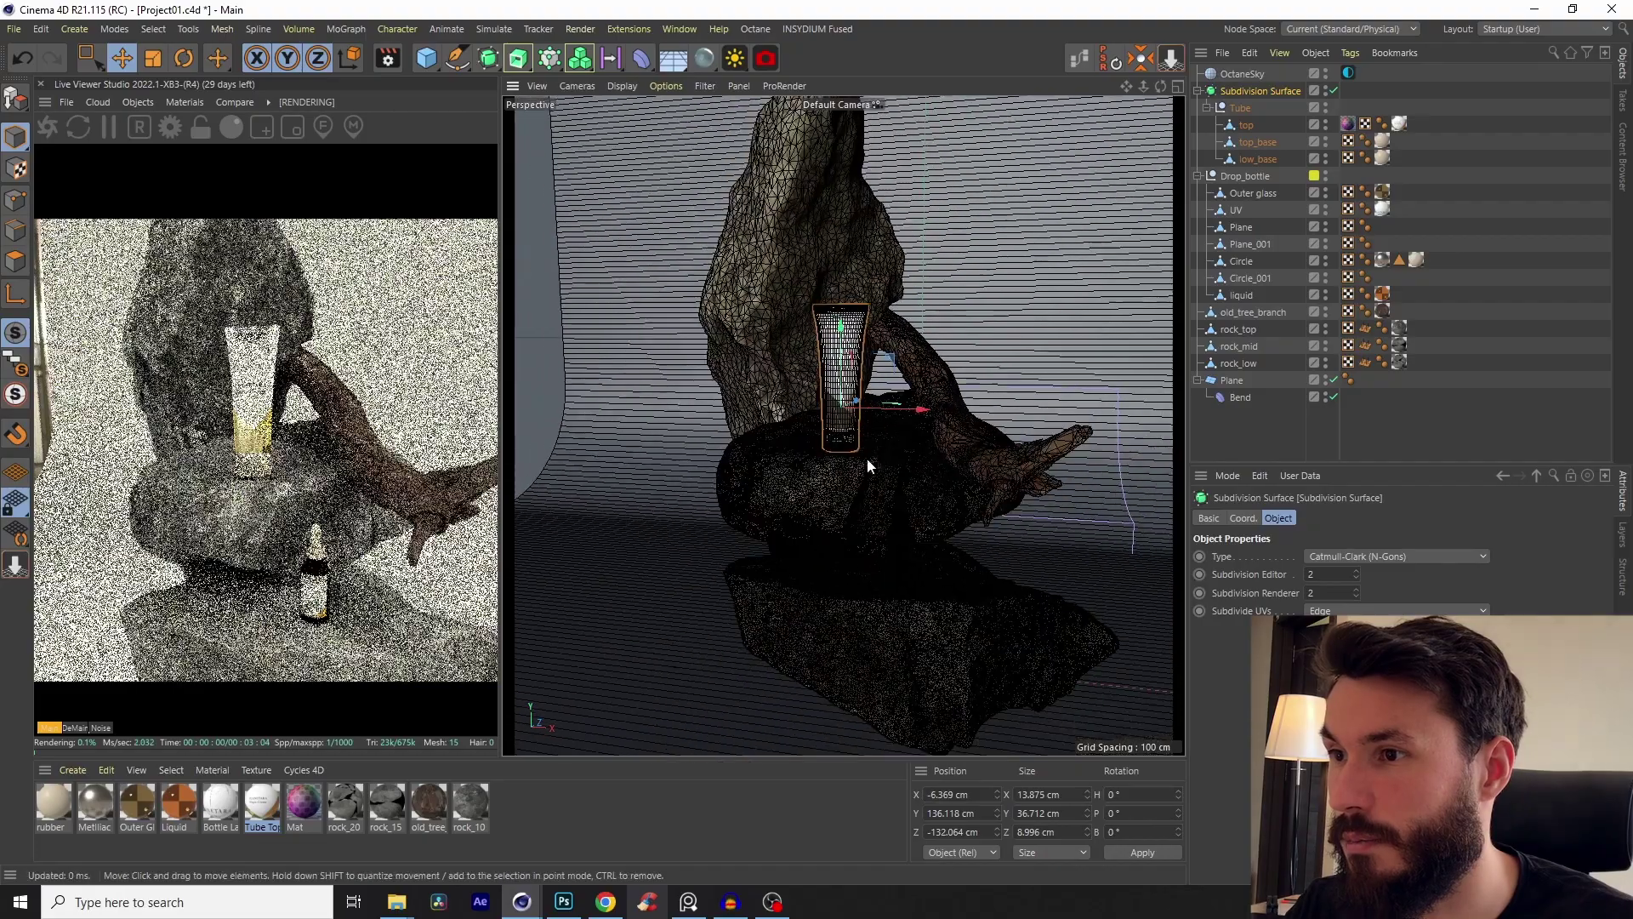
scroll(867, 425, "up", 4)
scroll(870, 360, "up", 5)
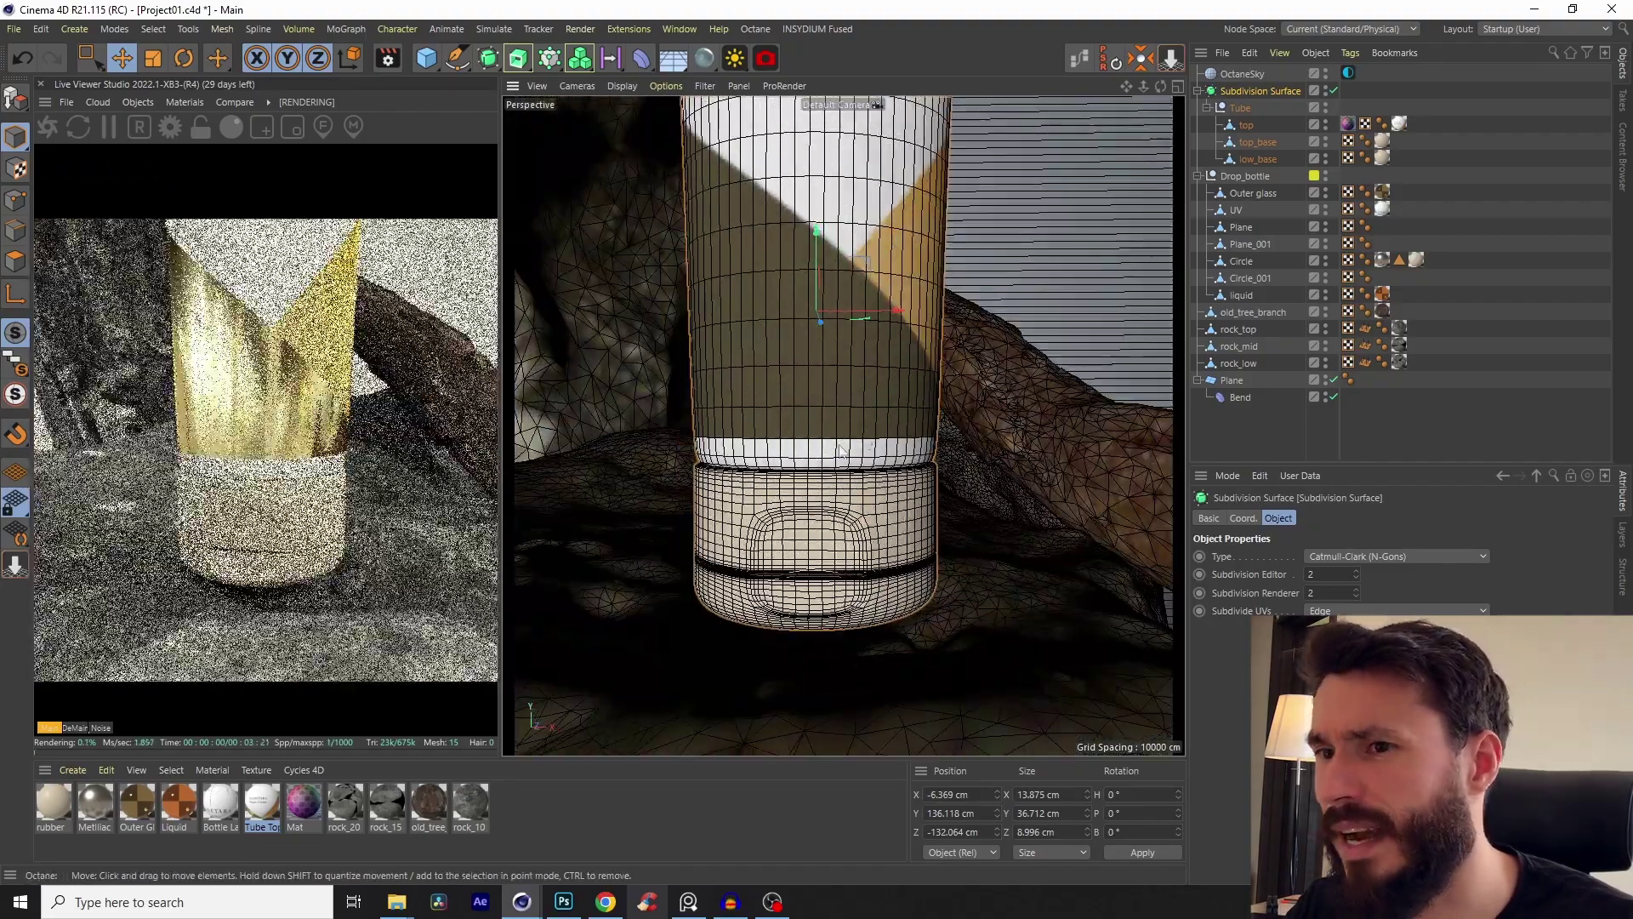
left_click(563, 903)
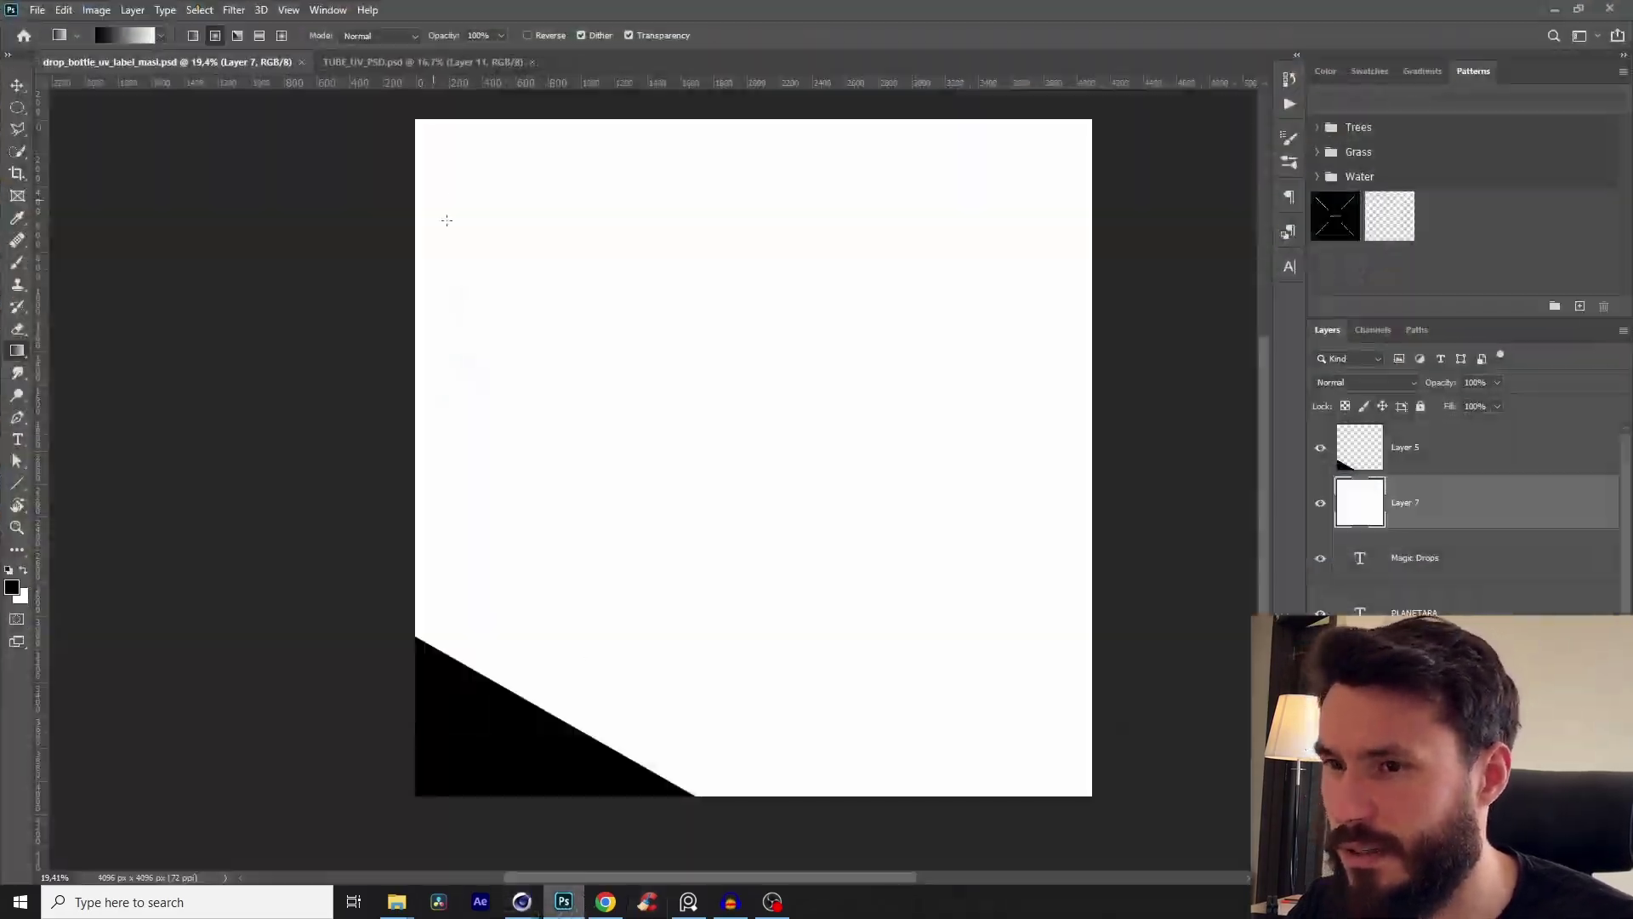
left_click(1551, 12)
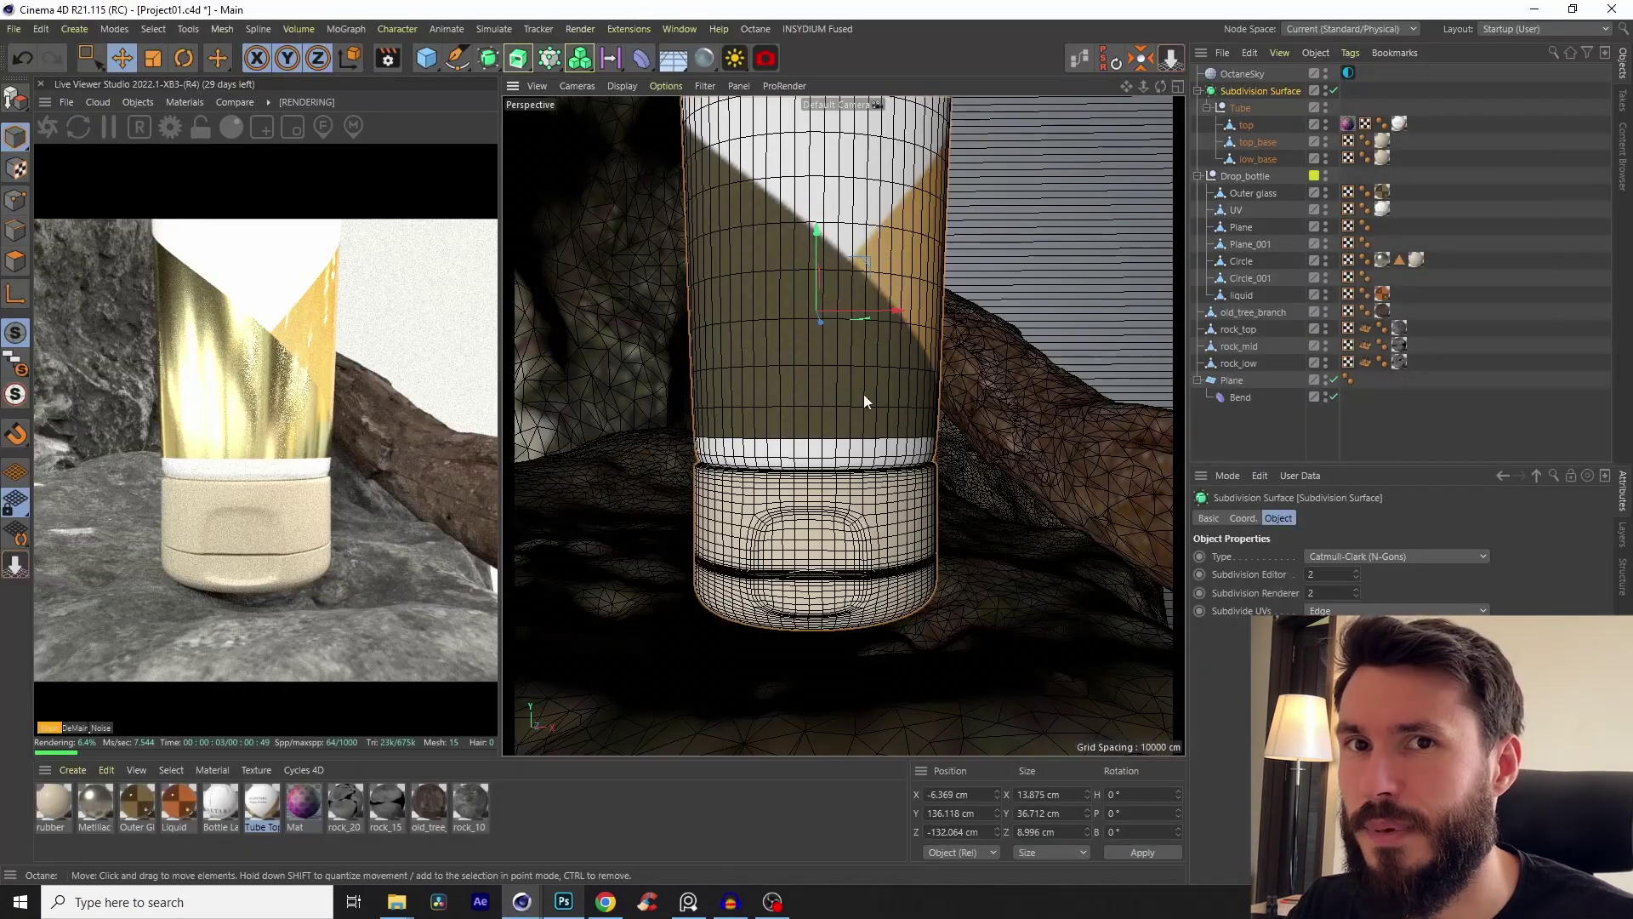
Step: Review the textured Magic Creme tube on its rock, from the wider scene down to the whole label
scroll(866, 396, "down", 6)
left_click_drag(873, 410, 863, 613, "alt")
scroll(863, 613, "up", 2)
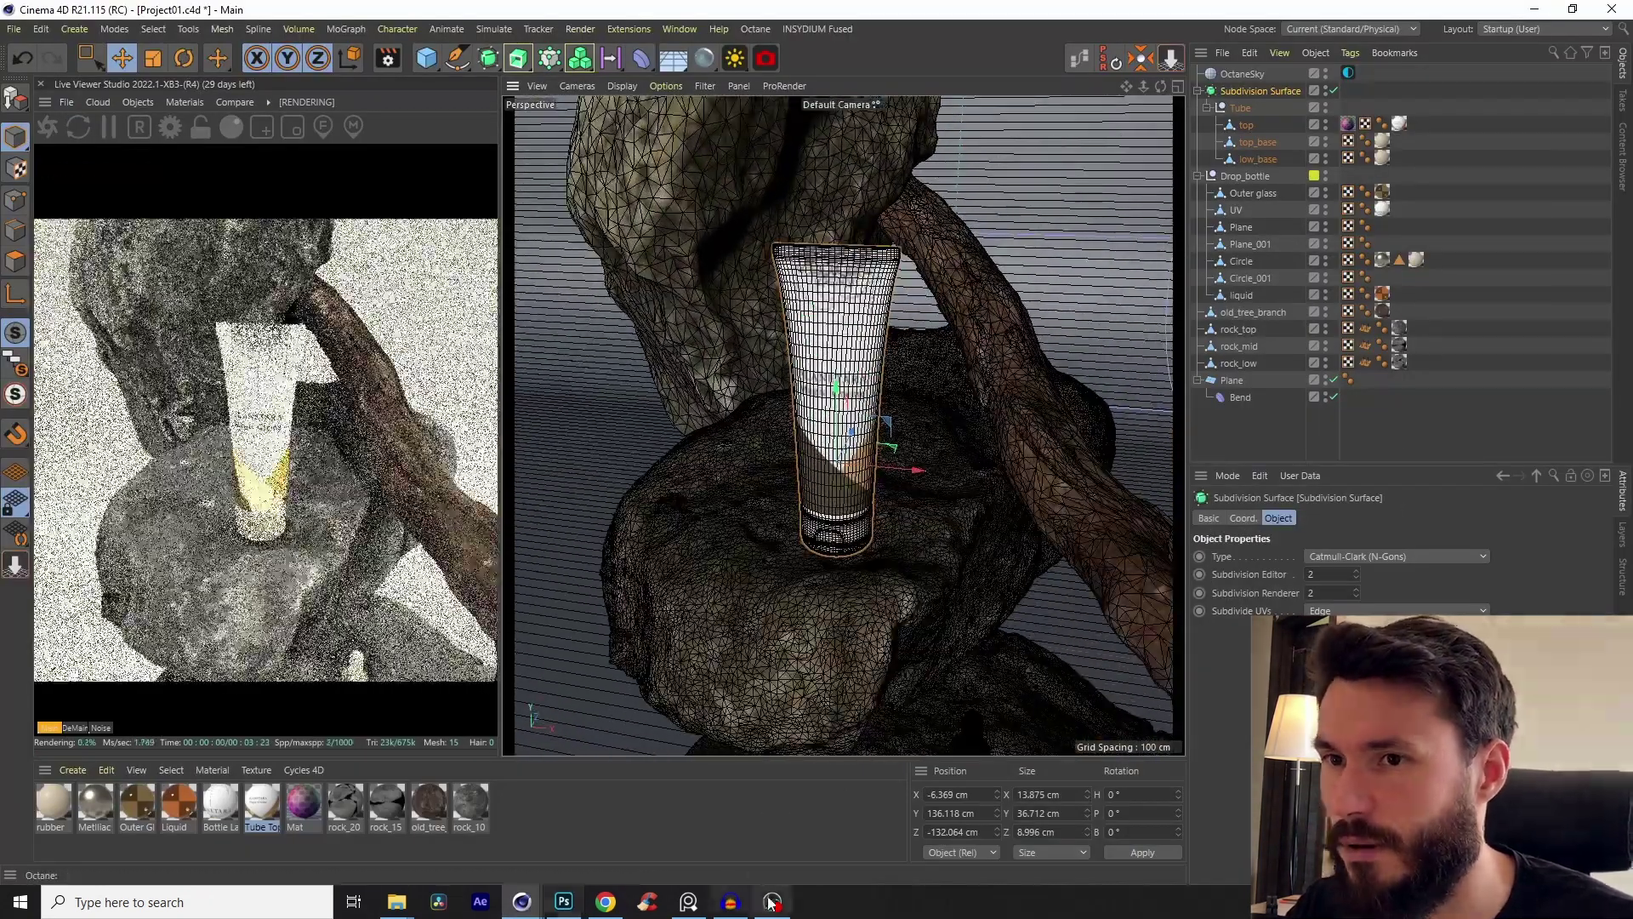
scroll(859, 534, "down", 4)
left_click_drag(859, 535, 854, 386, "alt")
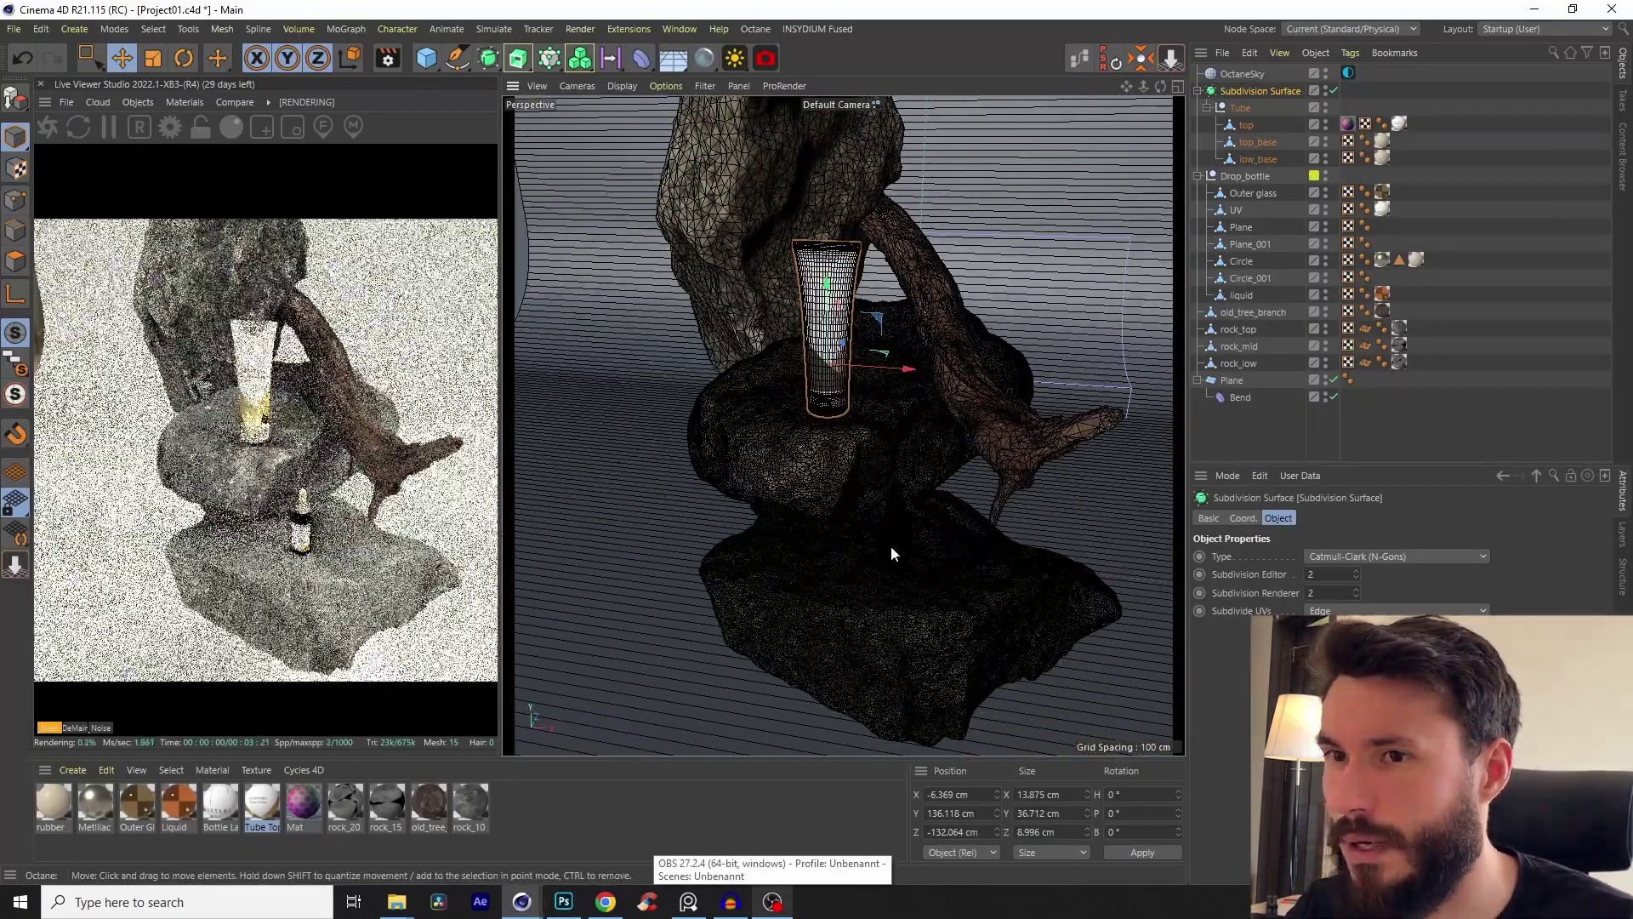
scroll(893, 548, "up", 3)
middle_click_drag(924, 536, 940, 585, "alt")
scroll(861, 257, "up", 4)
middle_click_drag(861, 256, 887, 398, "alt")
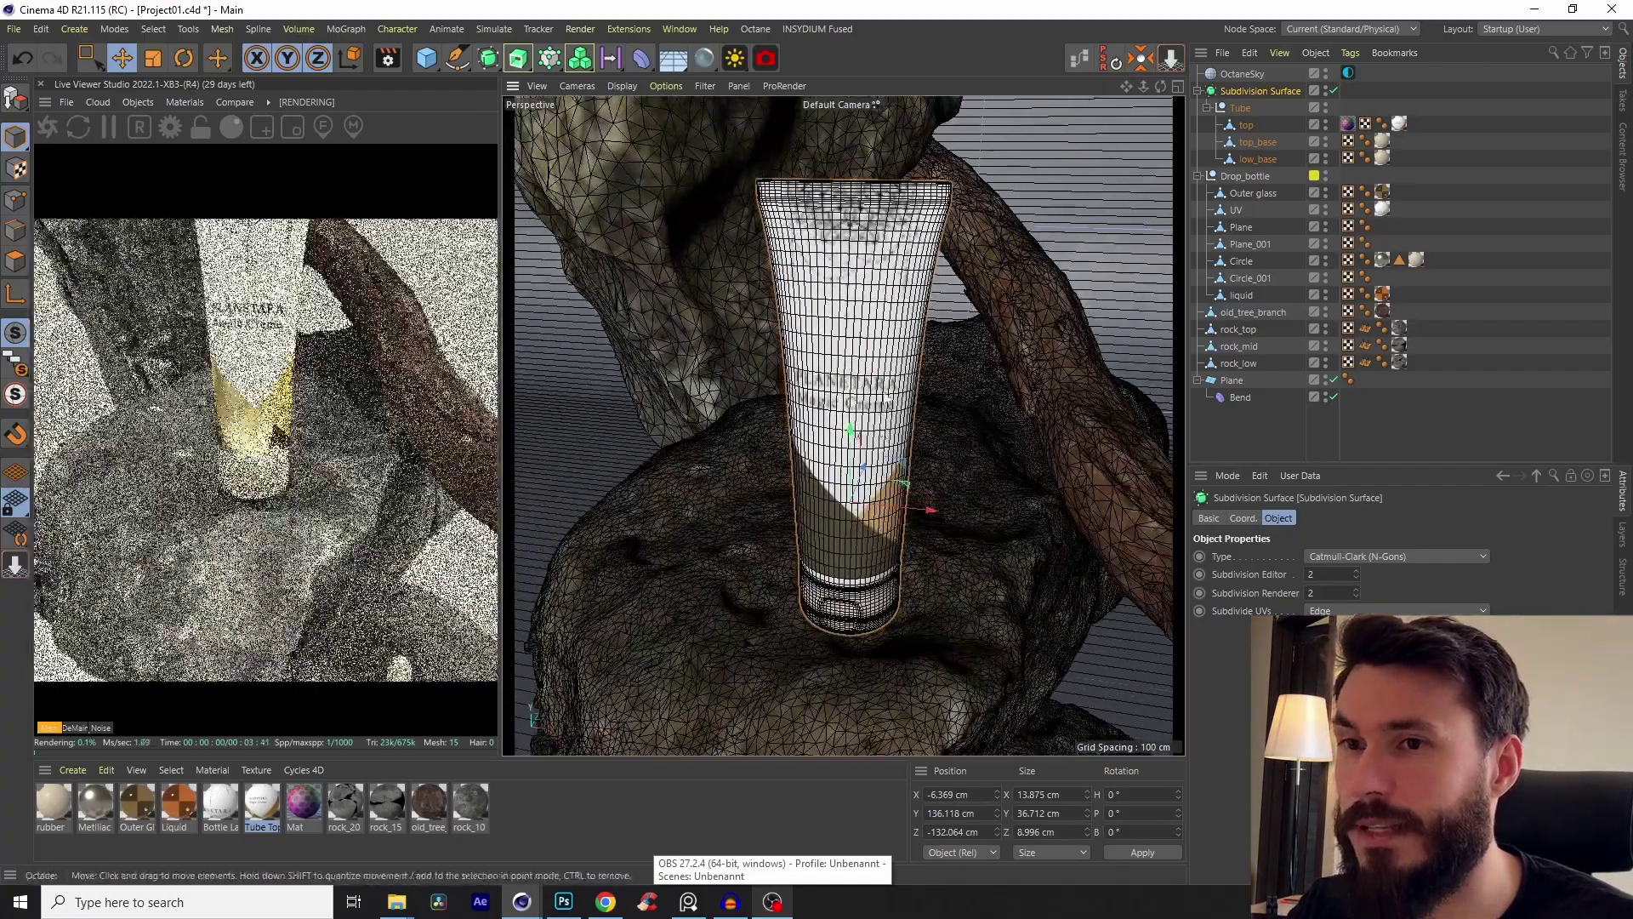
scroll(851, 409, "up", 2)
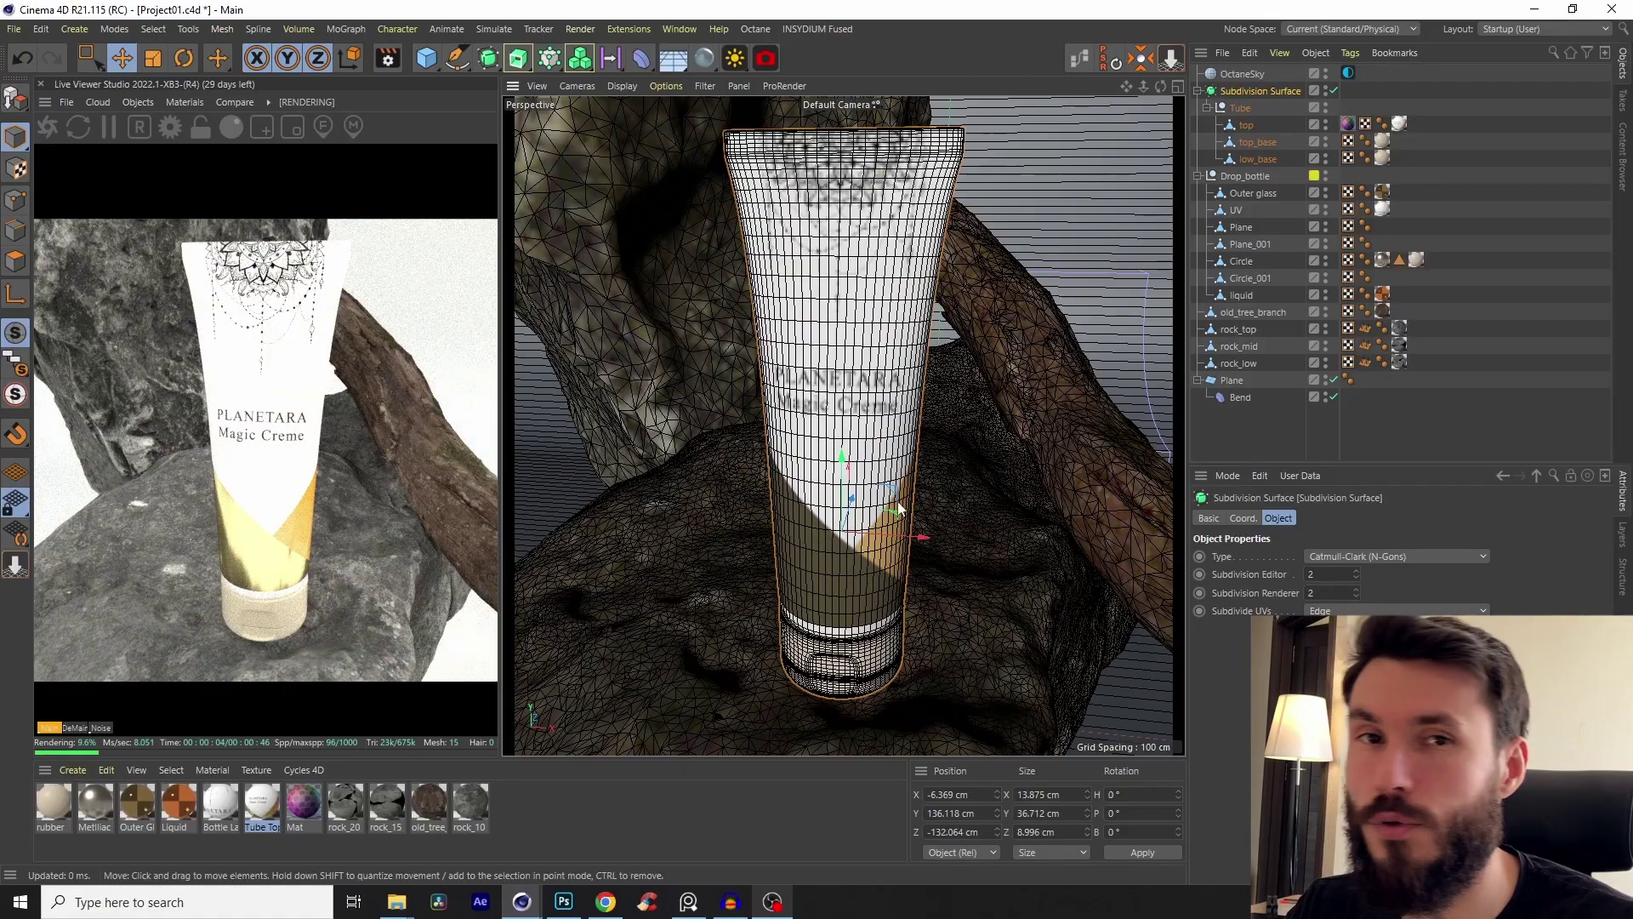
Step: Examine the full composition of rocks, branch, tube and dropper bottle from a distance
scroll(944, 472, "down", 6)
middle_click_drag(987, 672, 862, 481, "alt")
scroll(856, 434, "down", 3)
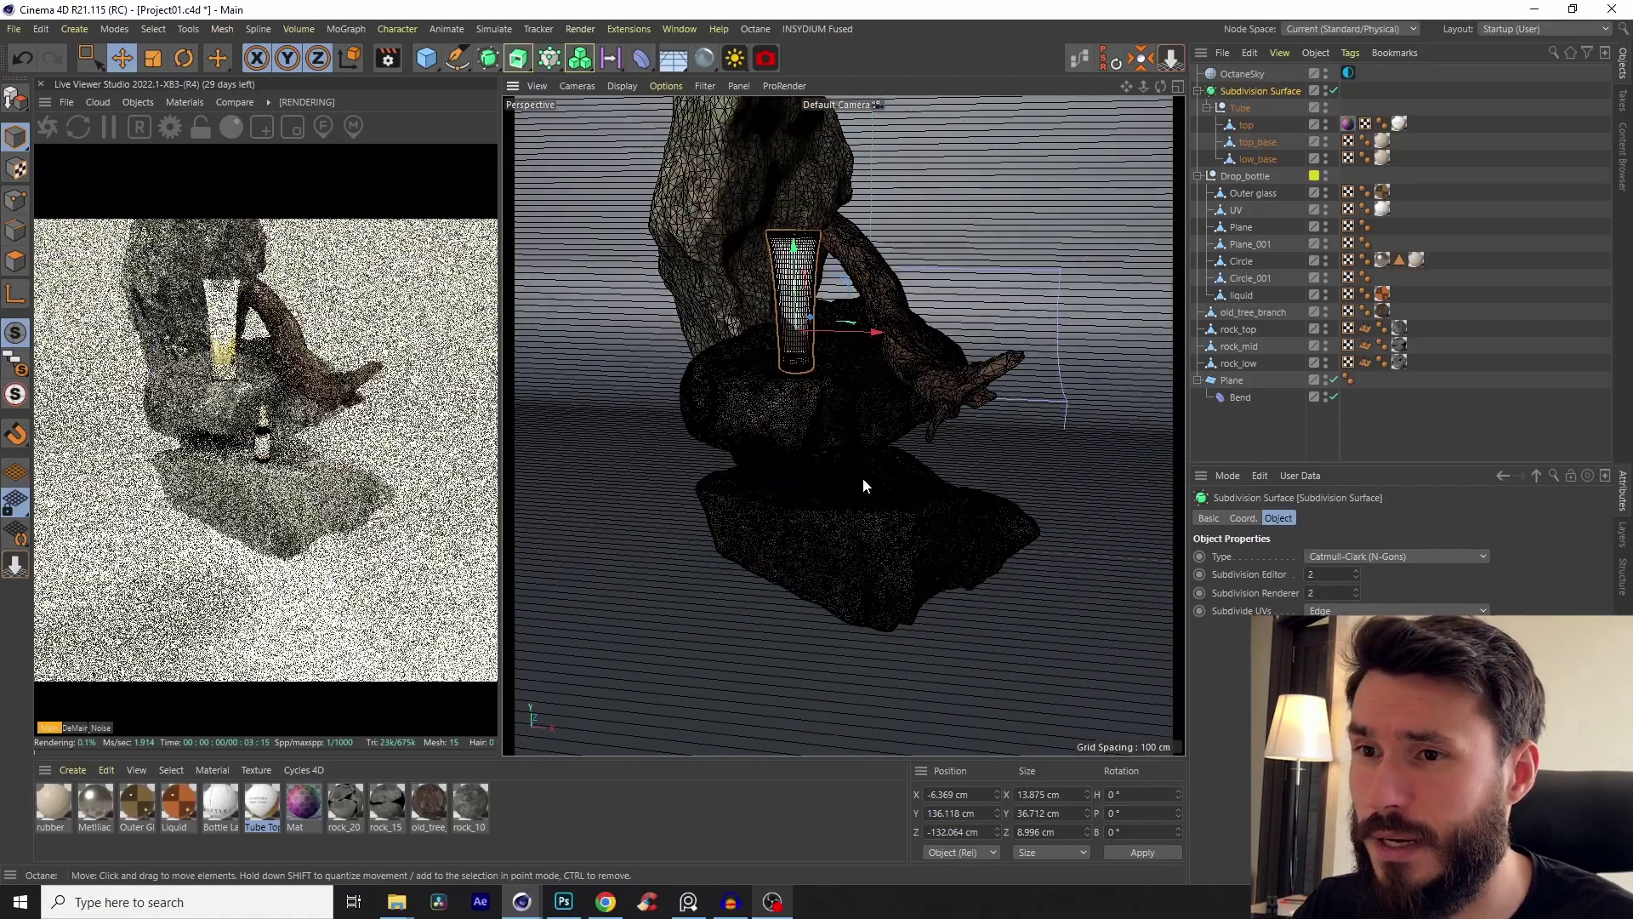
mouse_move(862, 483)
left_mouse_down("alt")
mouse_move(847, 494)
mouse_move(845, 476)
left_mouse_up("alt")
middle_click_drag(845, 455, 855, 480, "alt")
scroll(834, 459, "down", 2)
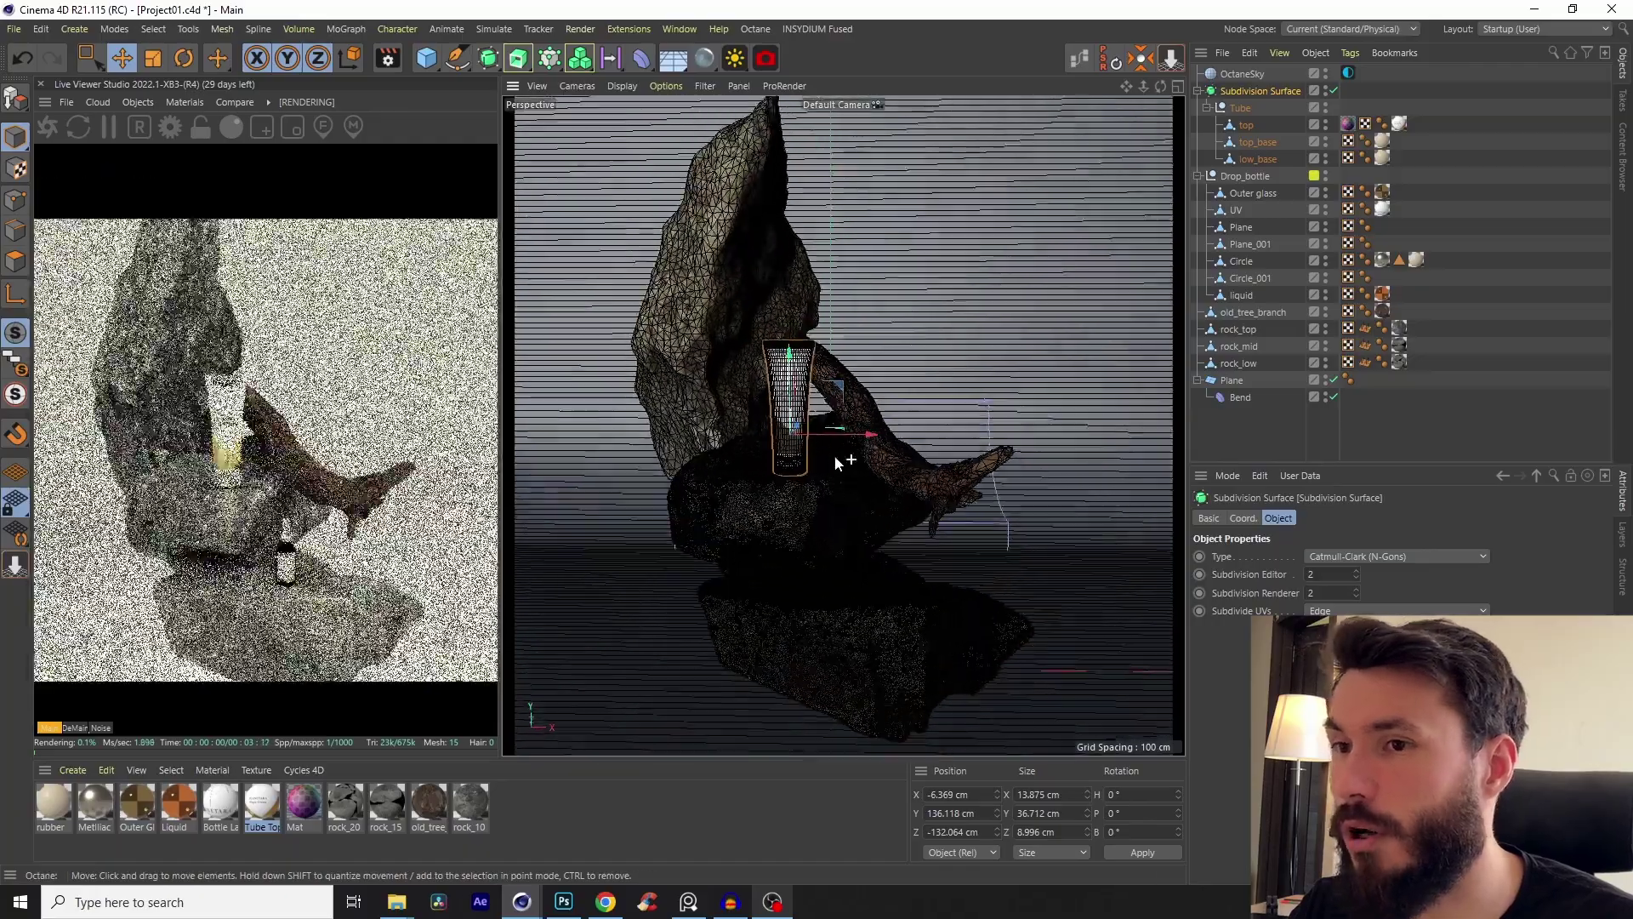
left_click_drag(834, 463, 906, 451, "alt")
scroll(838, 413, "up", 2)
scroll(905, 448, "down", 2)
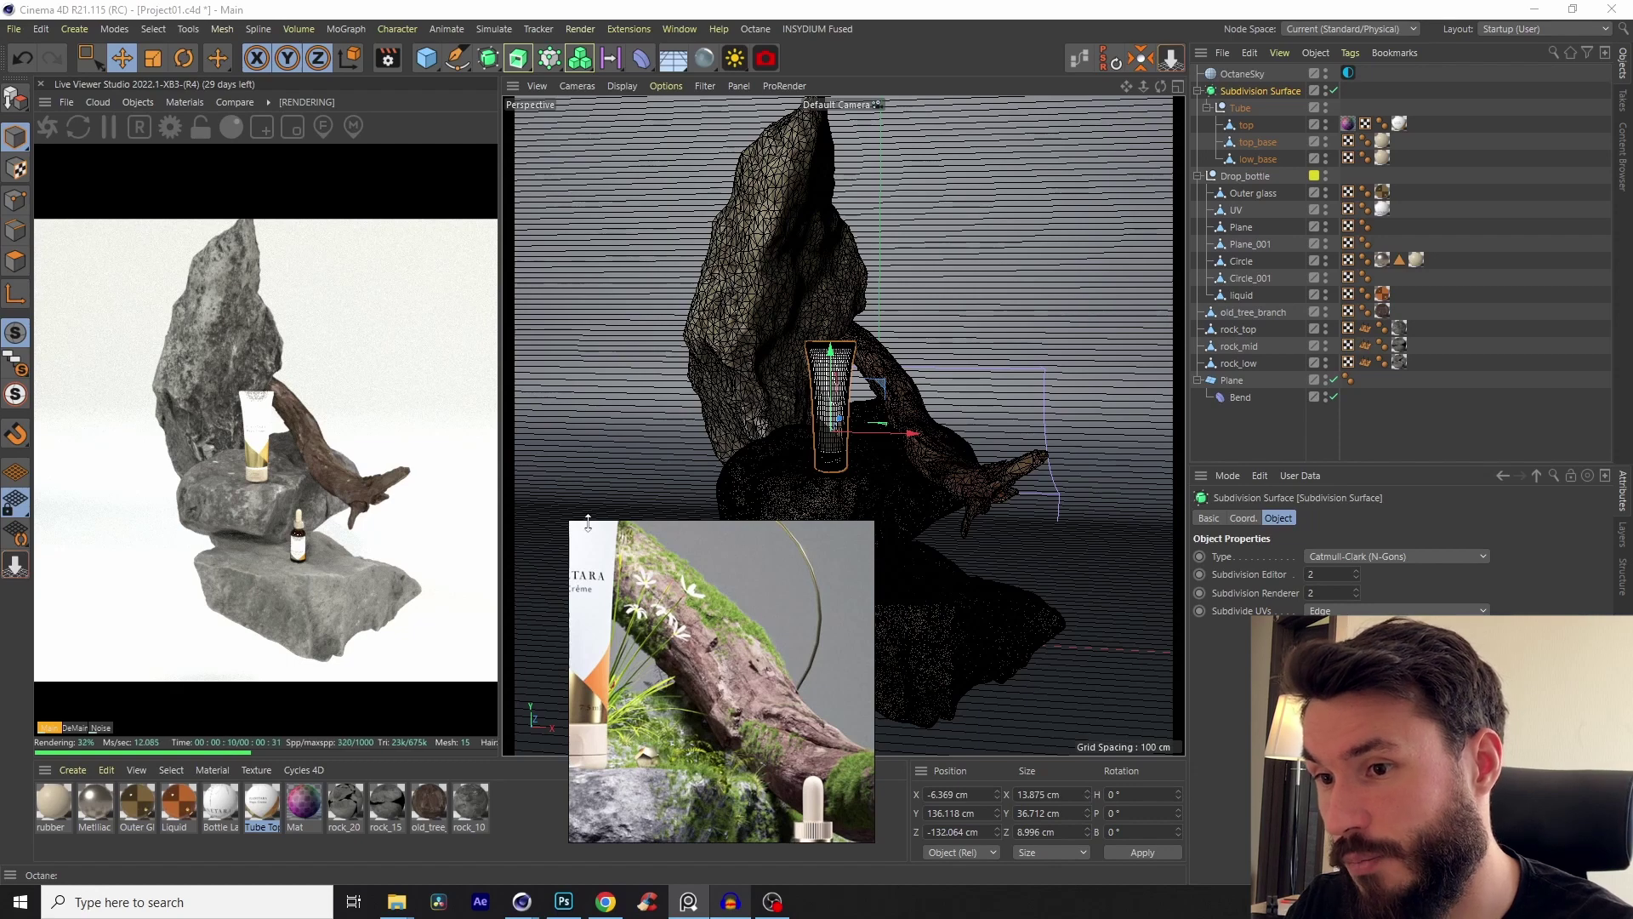
Step: Enlarge the reference image window and examine the tube, bottle, mossy rocks, branch and plants in it
left_click_drag(578, 522, 148, 210)
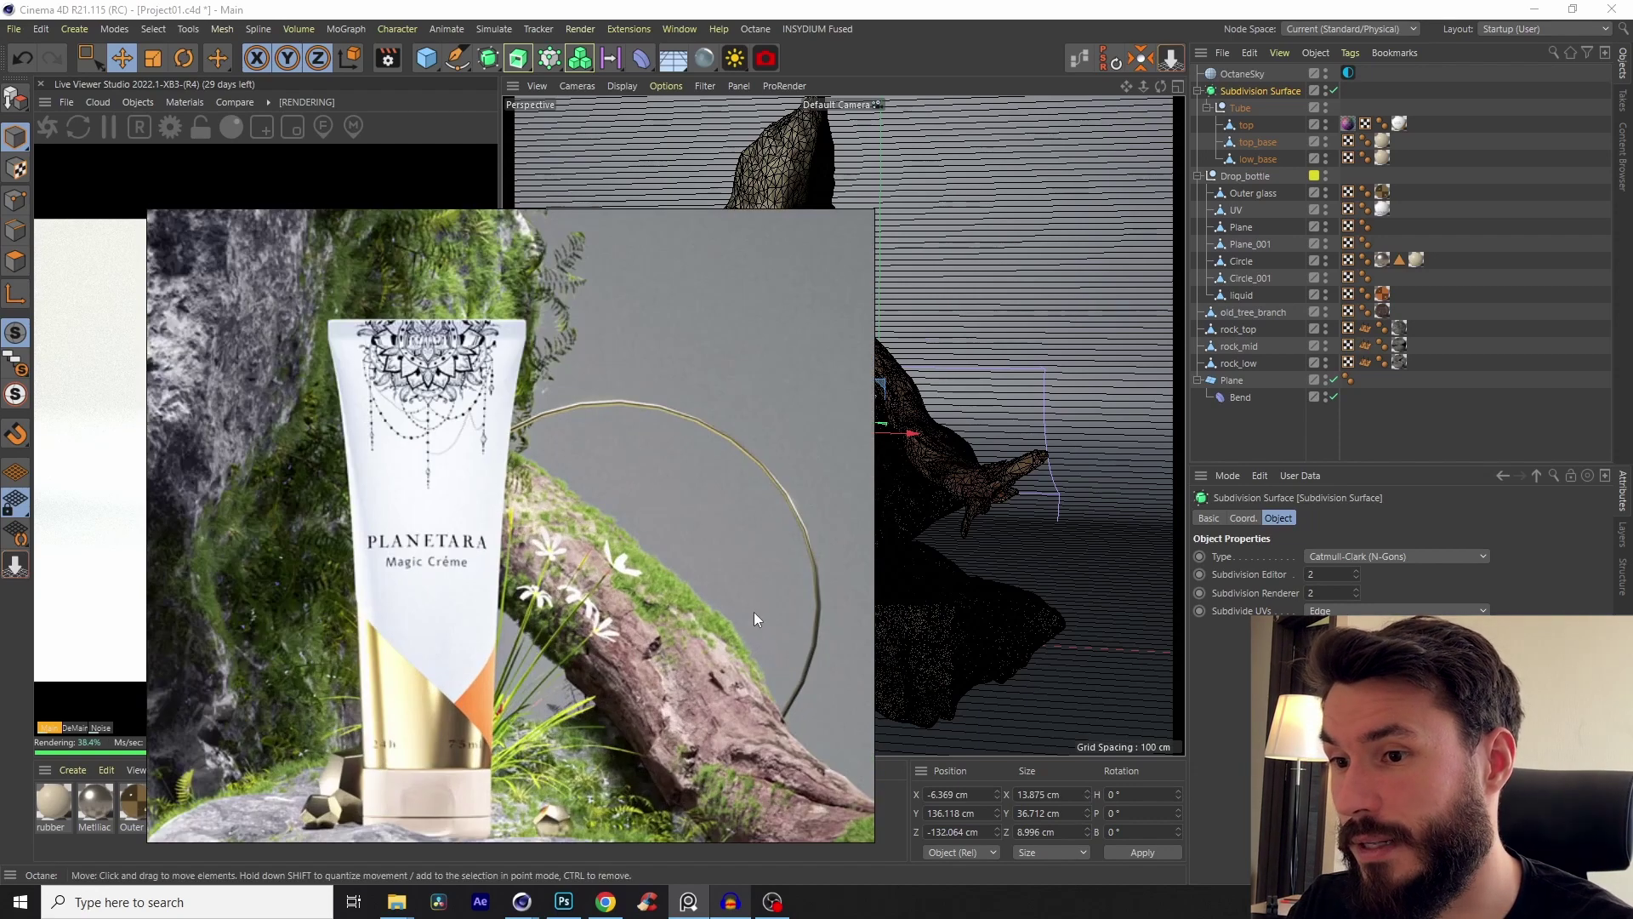
scroll(604, 597, "down", 5)
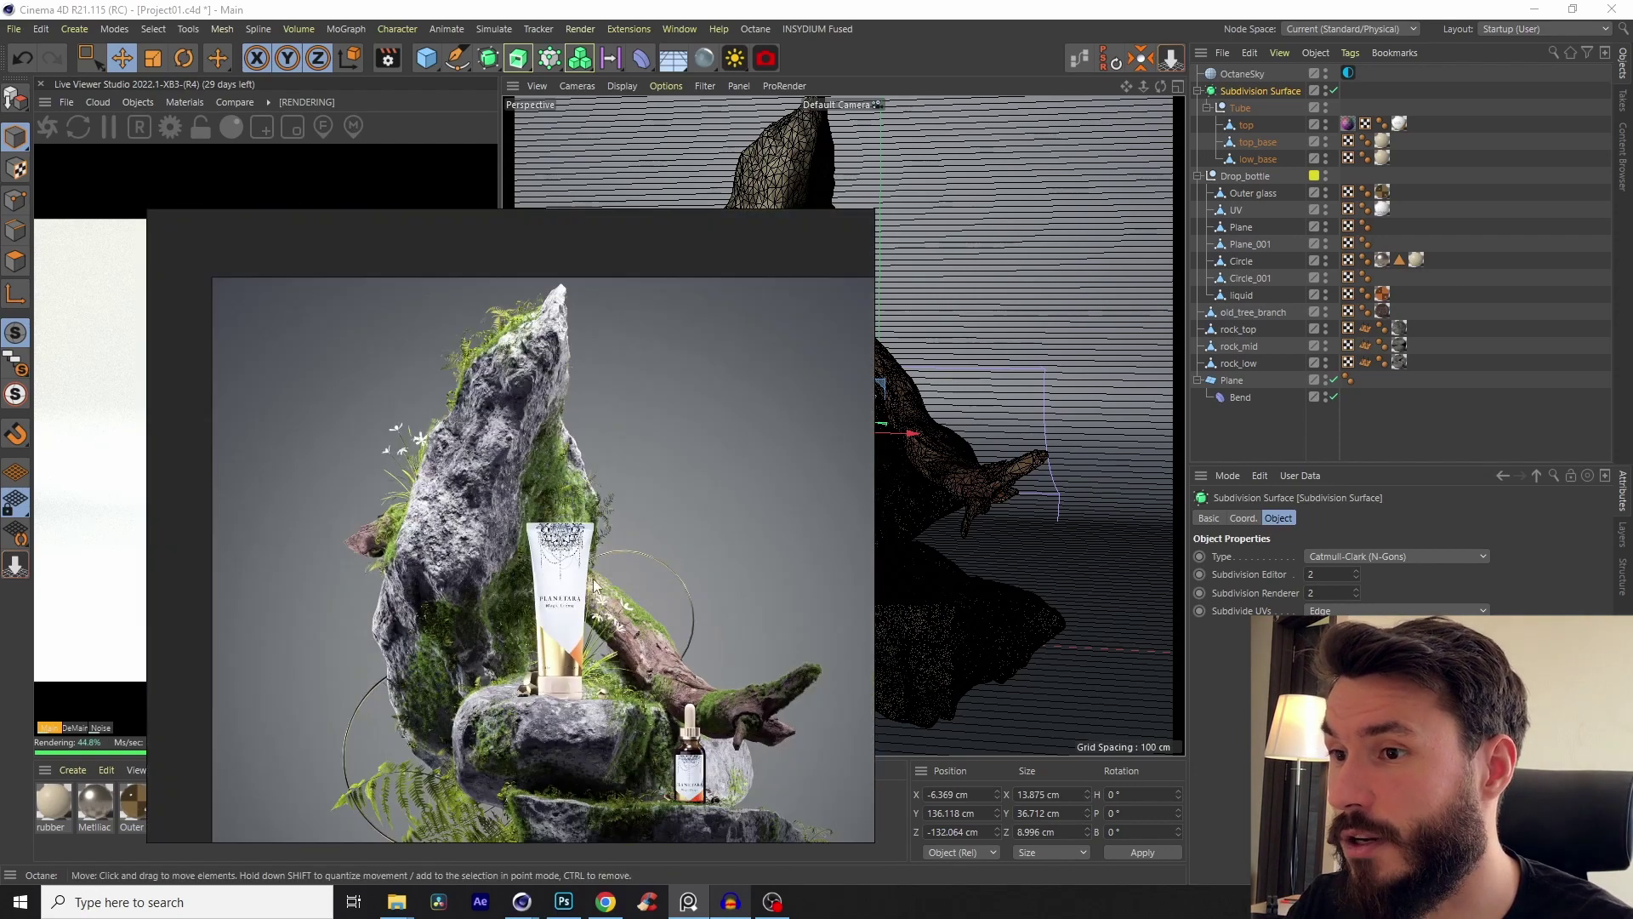
left_click(688, 902)
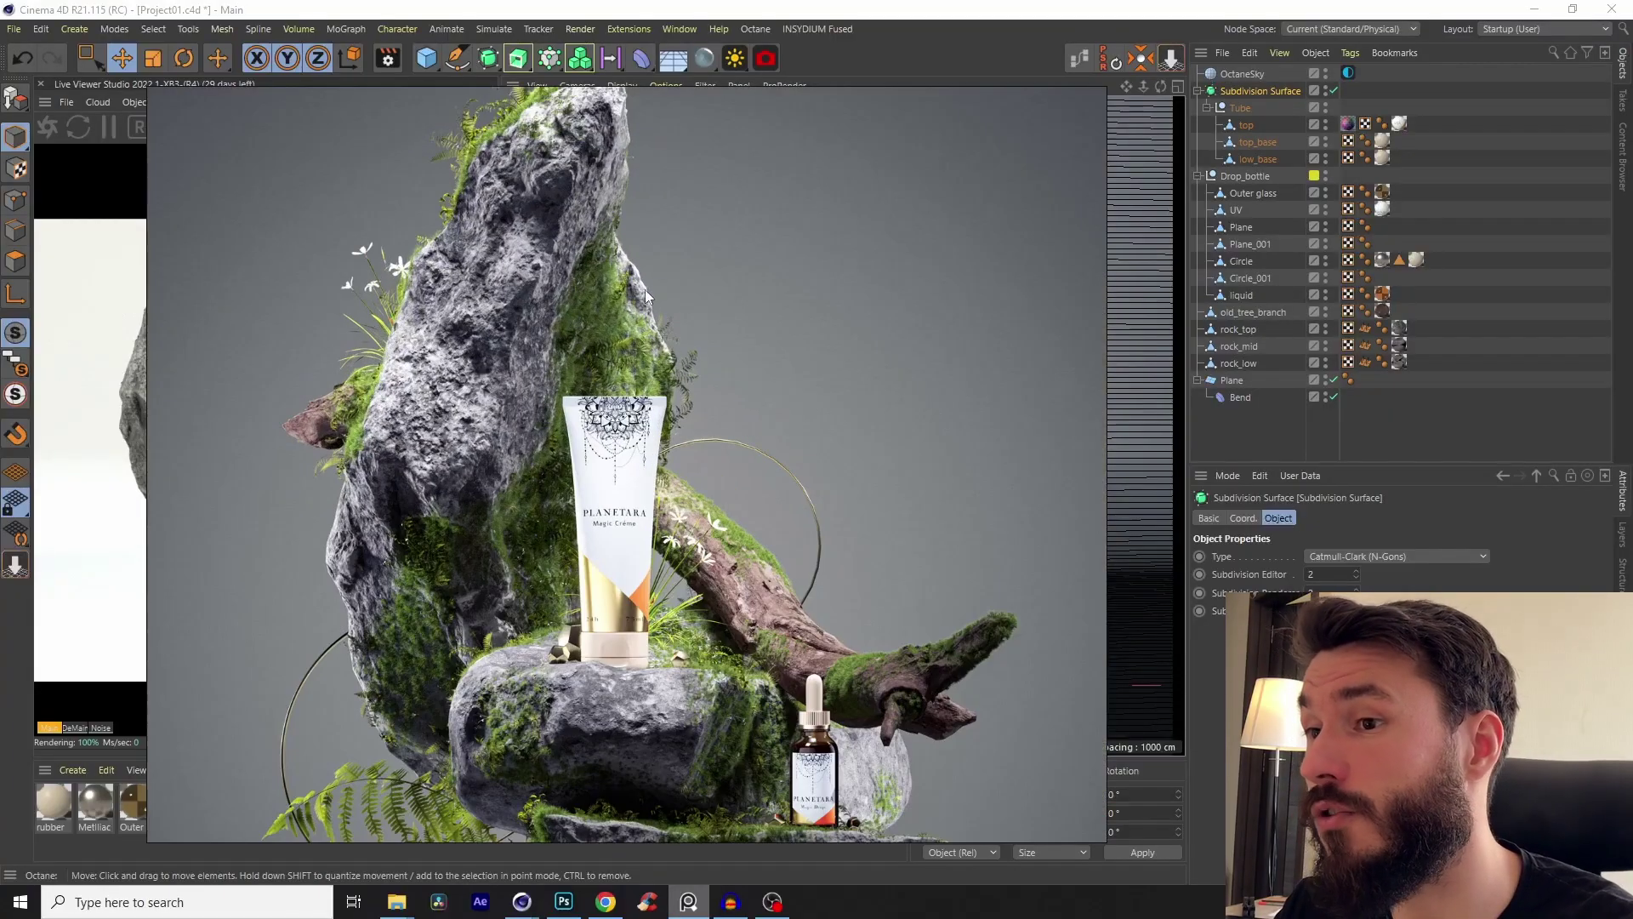
scroll(548, 288, "up", 2)
middle_click_drag(582, 304, 649, 328)
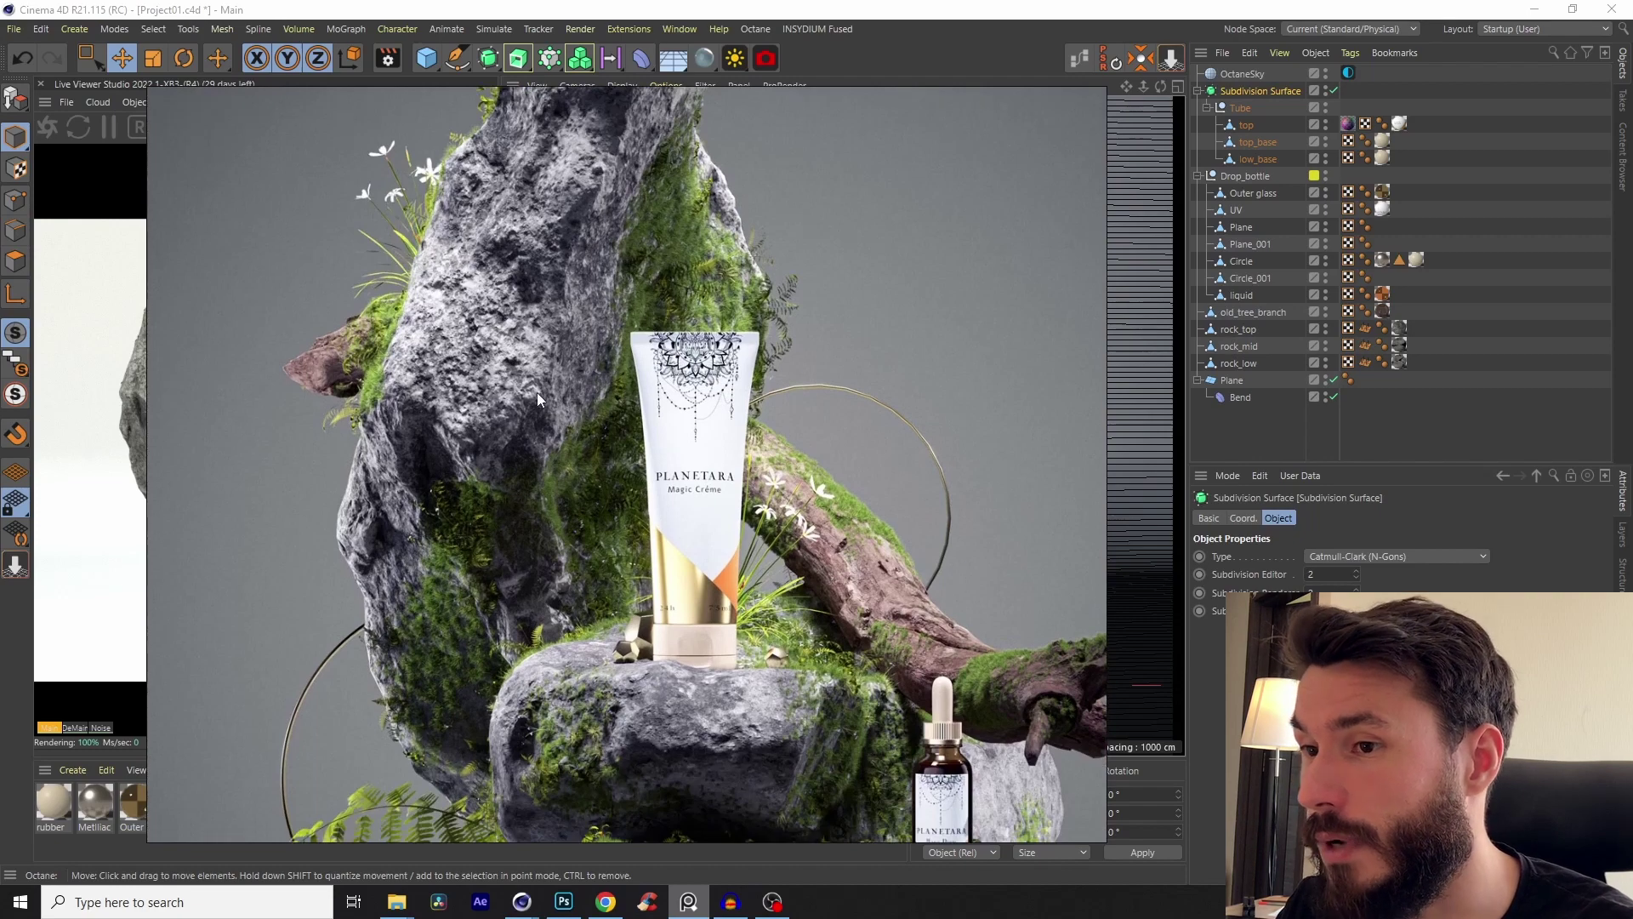